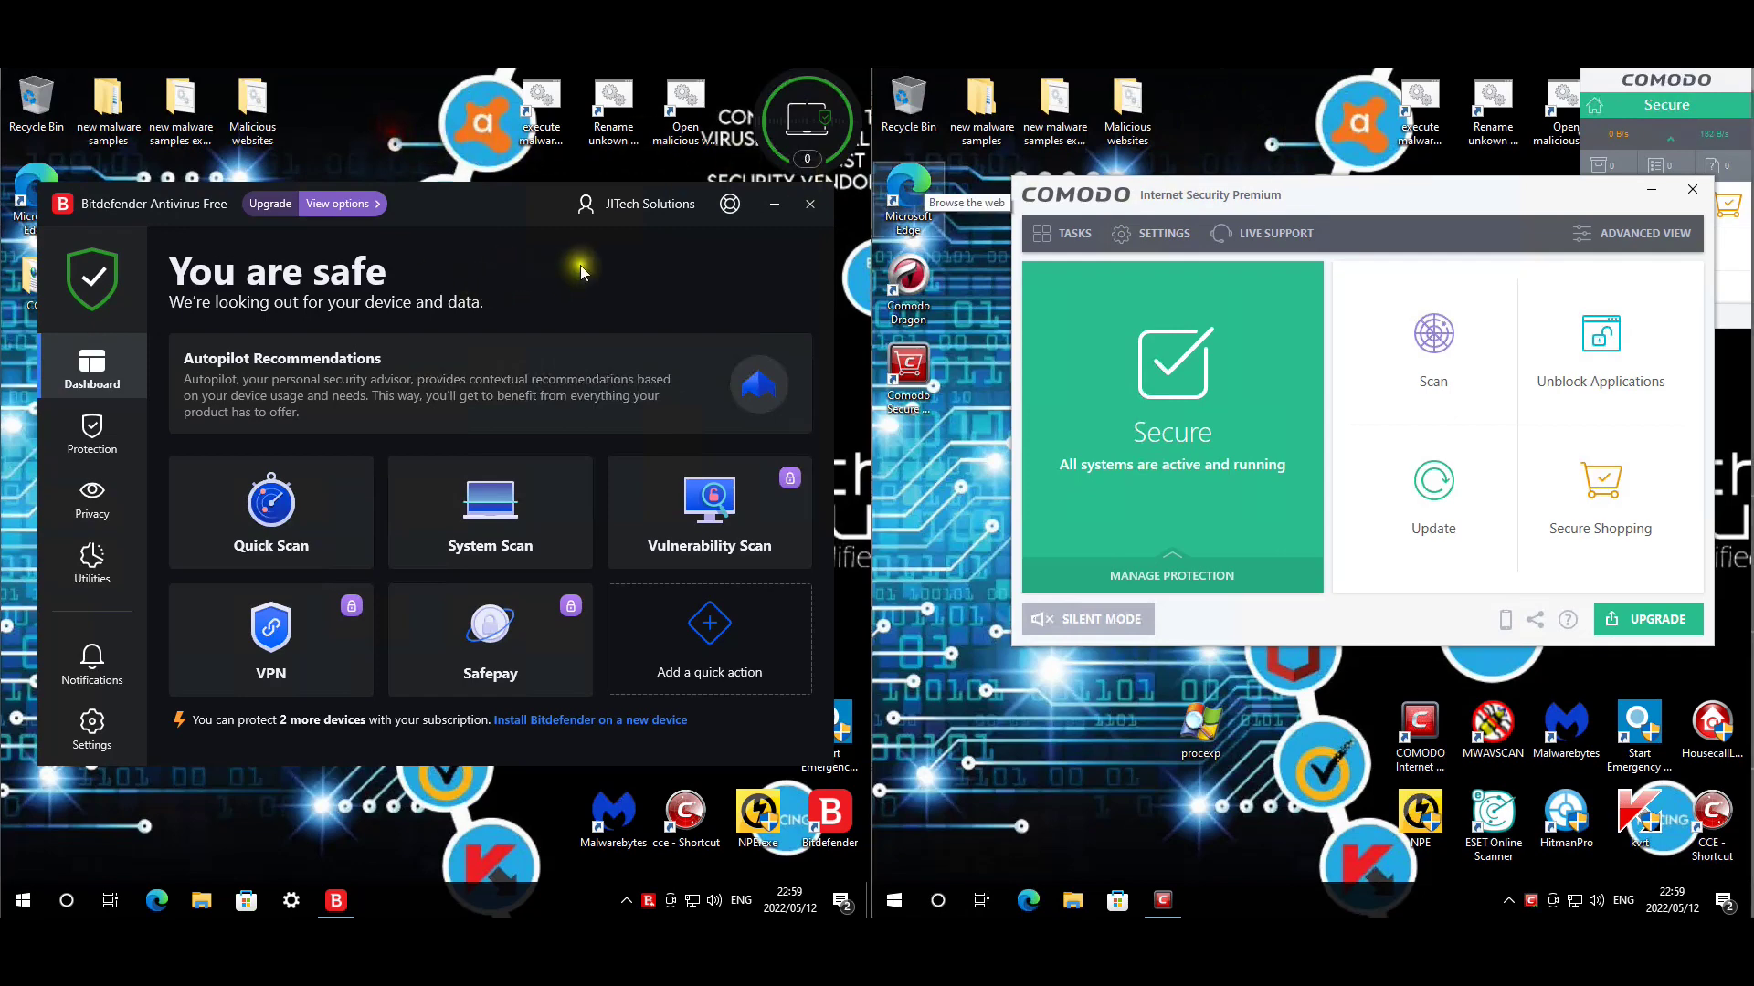
# Disable Bitdefender Shield in the advanced antivirus settings, choosing how long protection stays off, and return to the protection features.
pyautogui.click(95, 436)
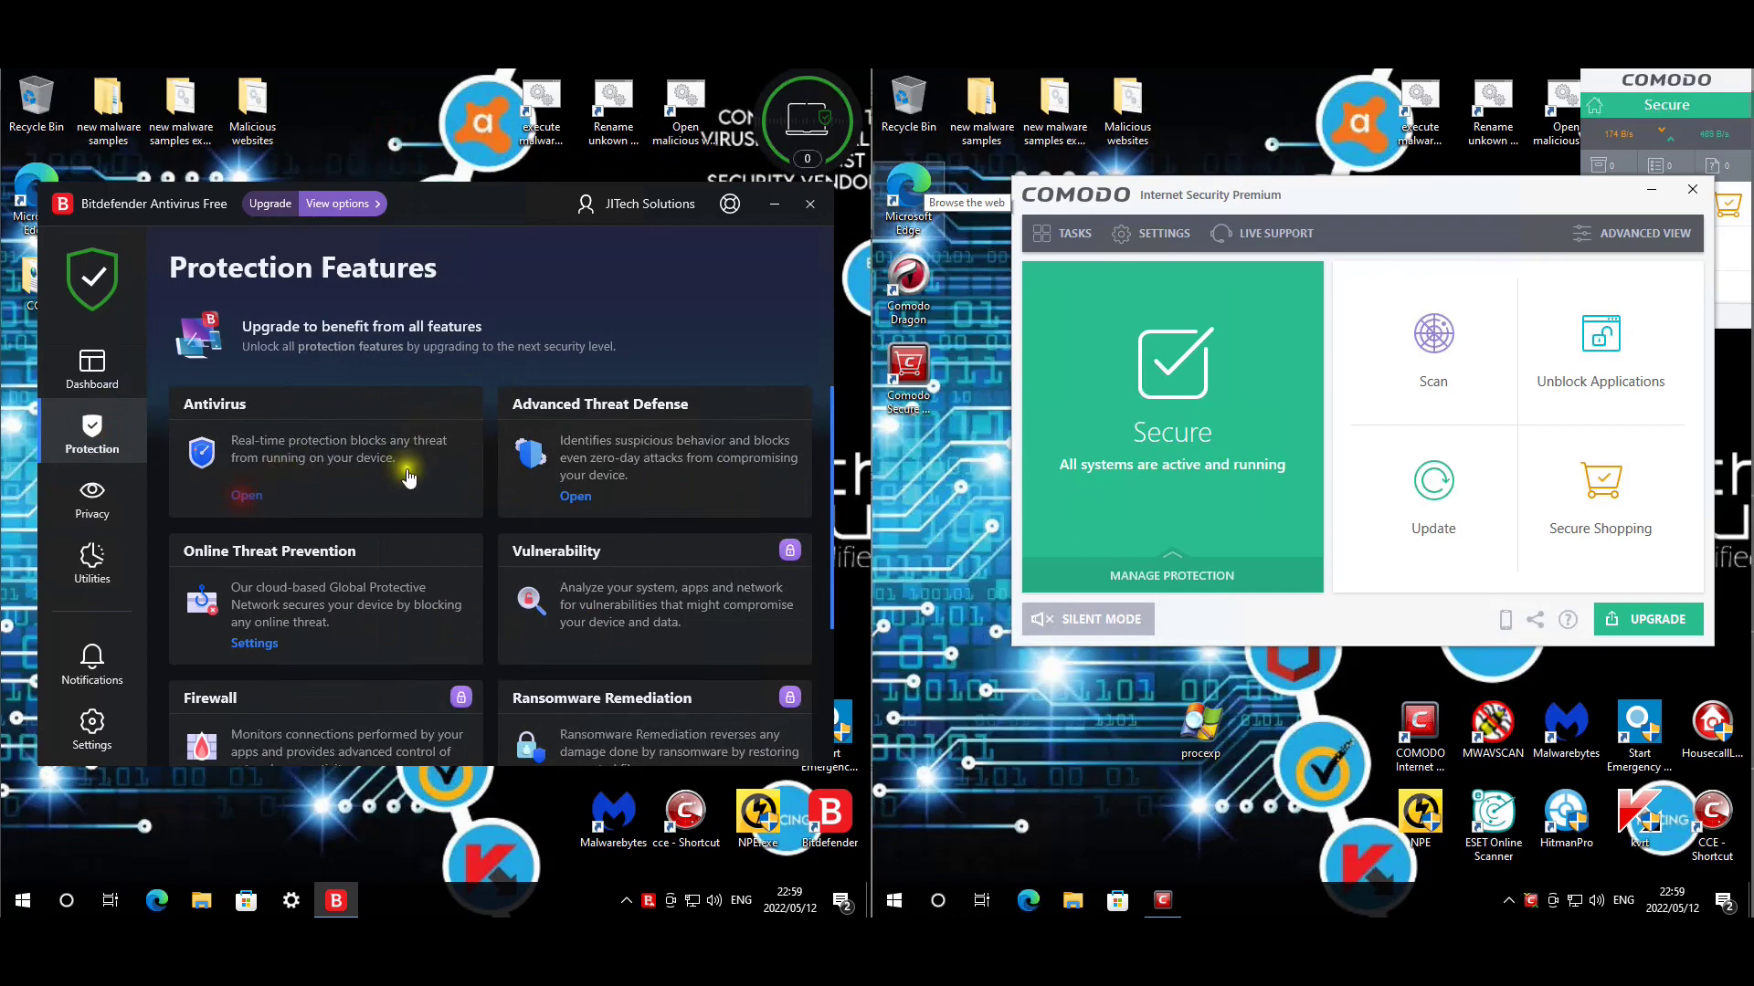
pyautogui.click(408, 476)
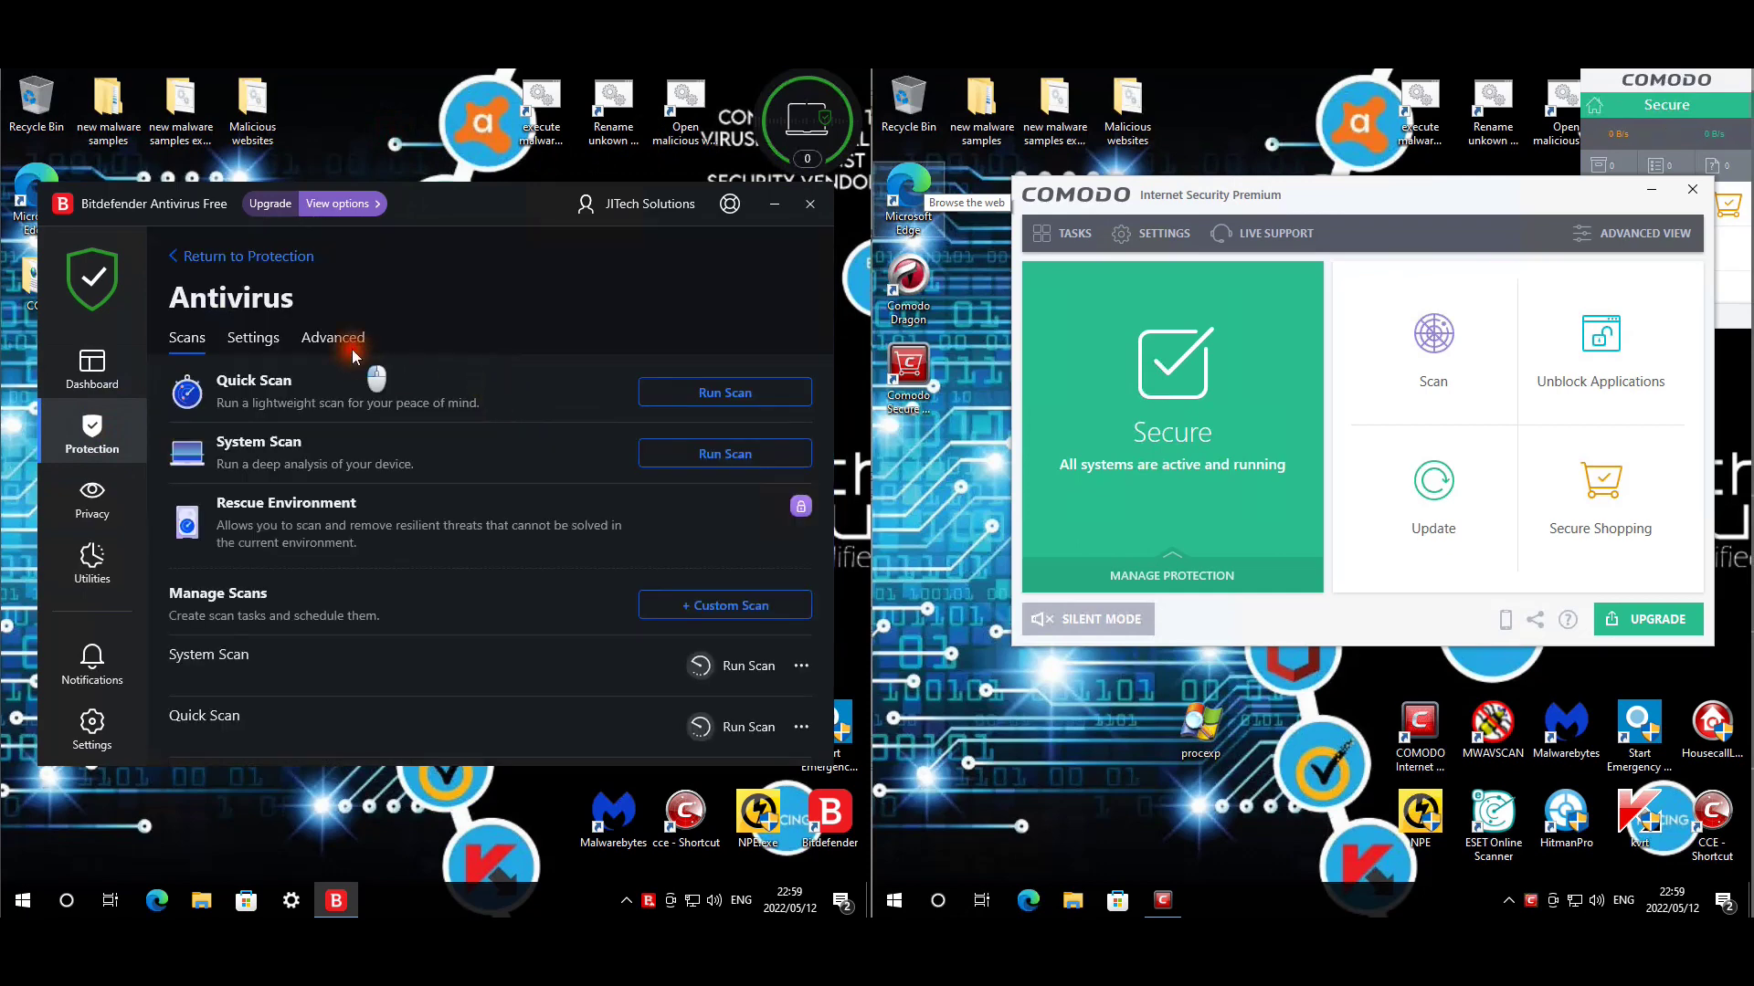
pyautogui.click(353, 347)
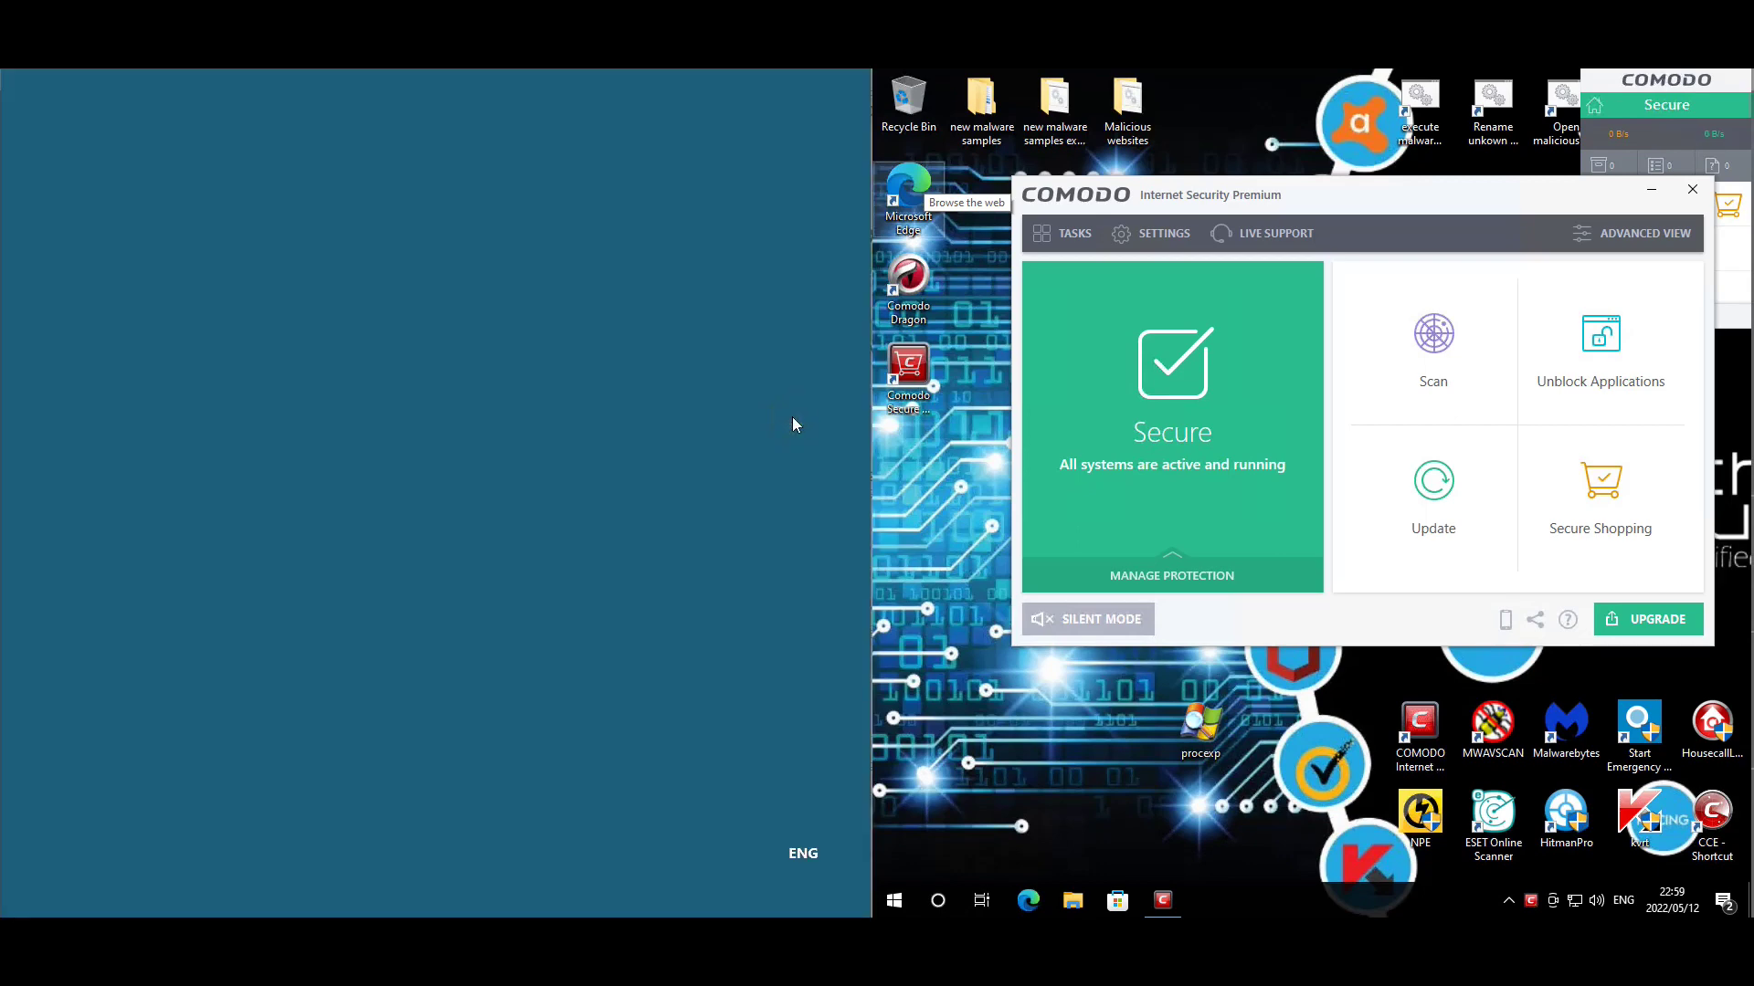
pyautogui.click(384, 598)
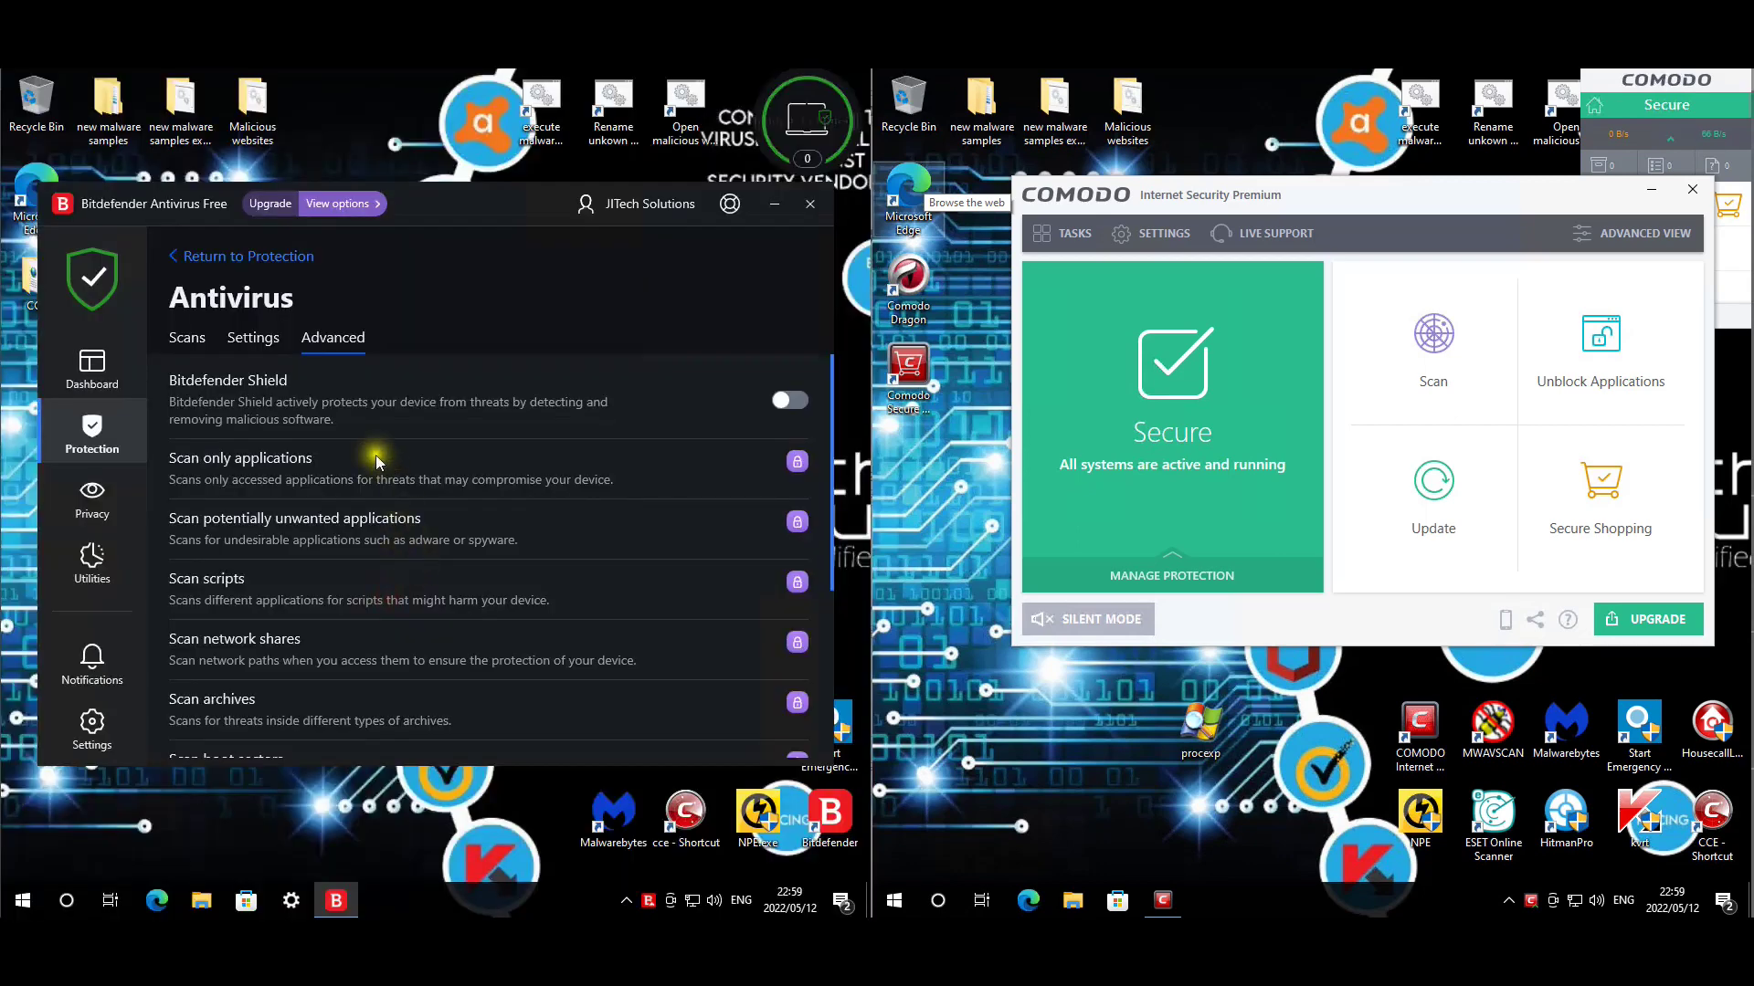
pyautogui.click(354, 517)
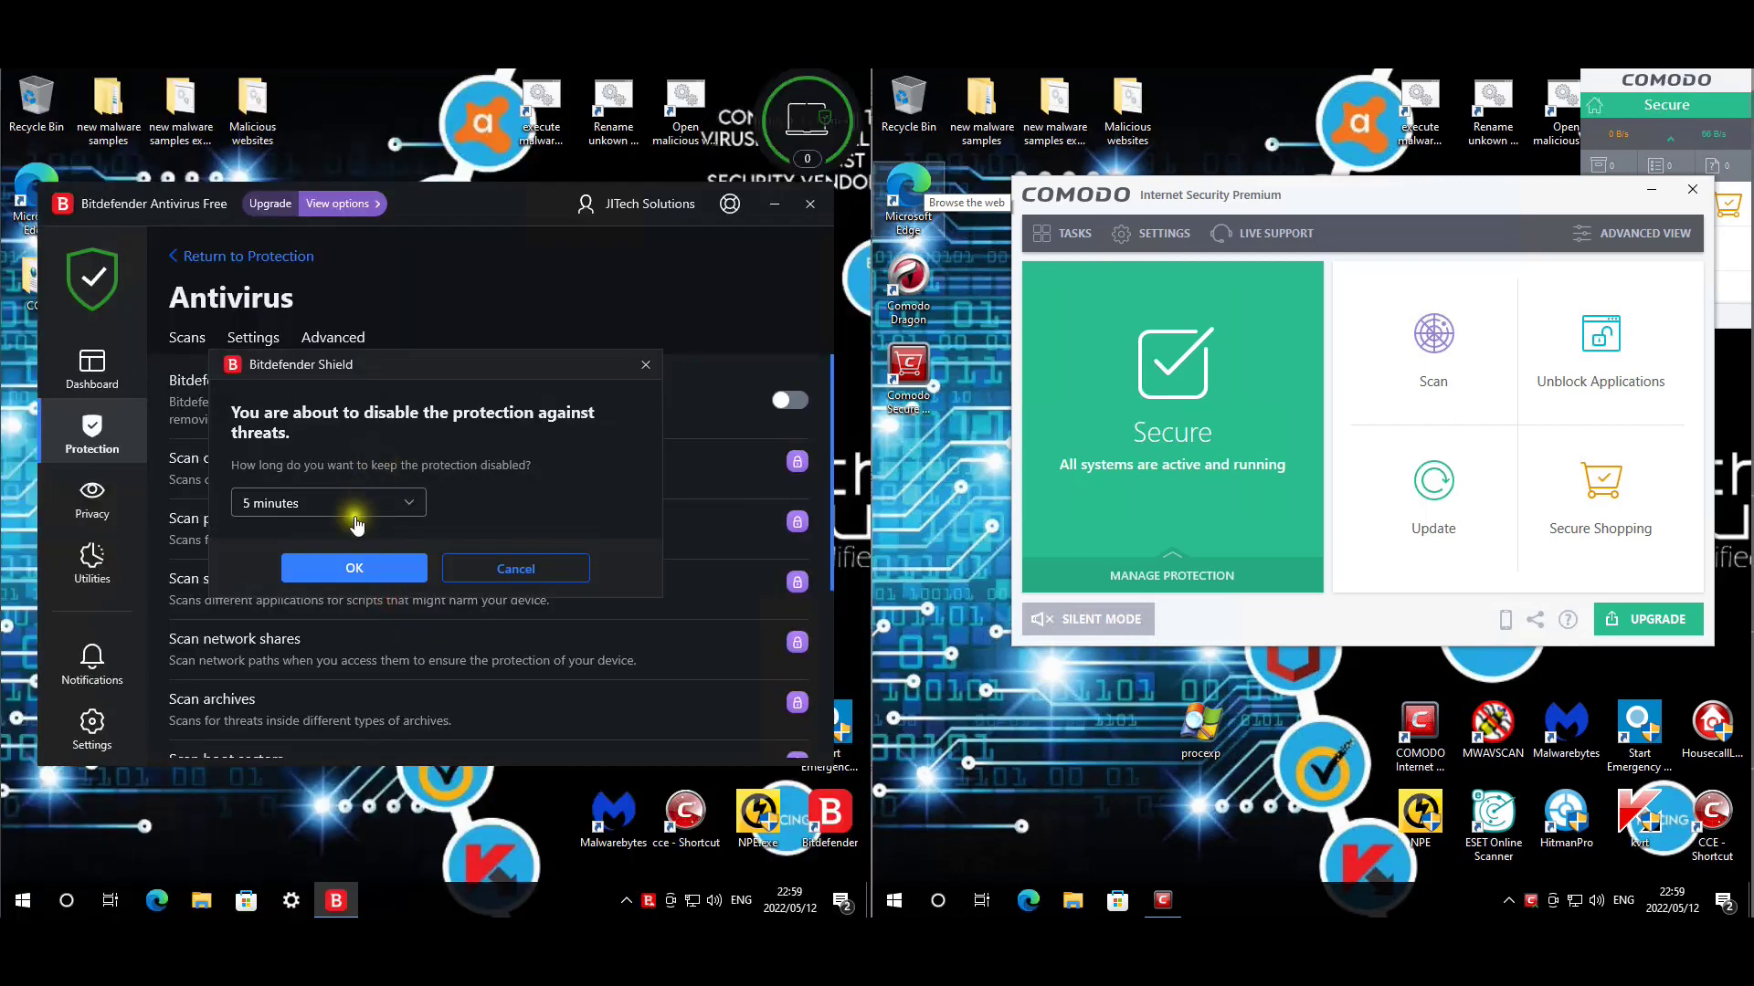
pyautogui.click(255, 502)
pyautogui.click(292, 646)
pyautogui.click(365, 581)
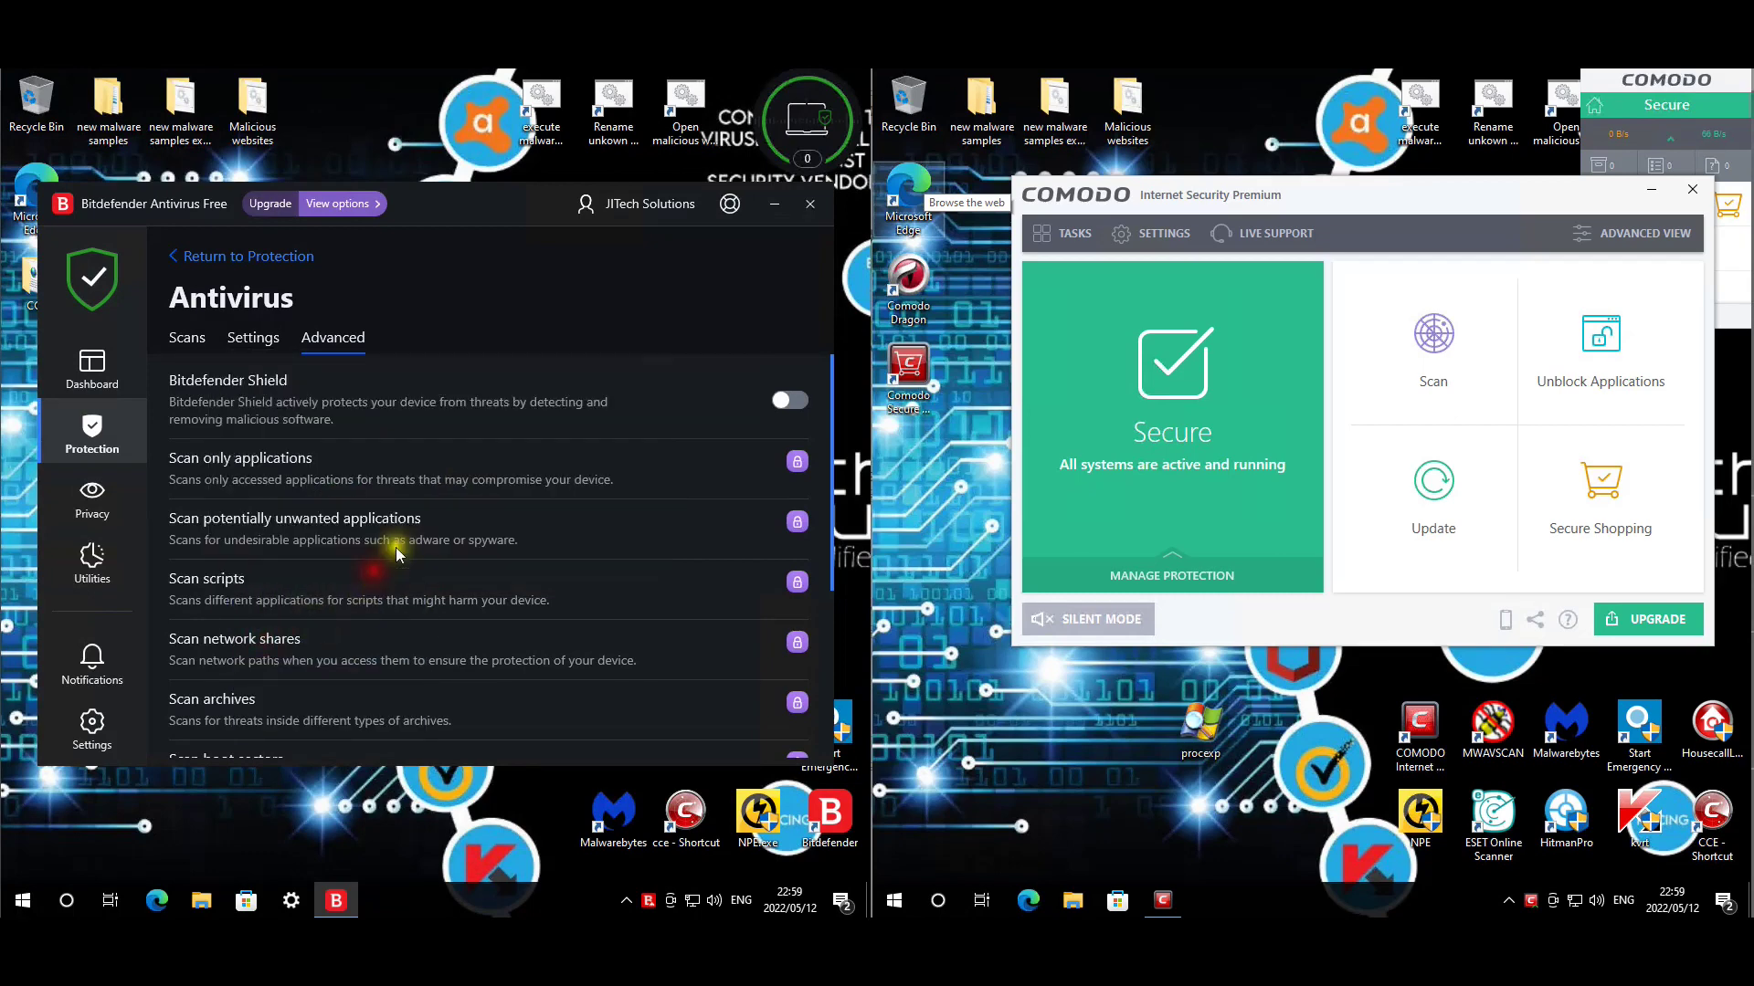
pyautogui.click(183, 340)
pyautogui.click(247, 256)
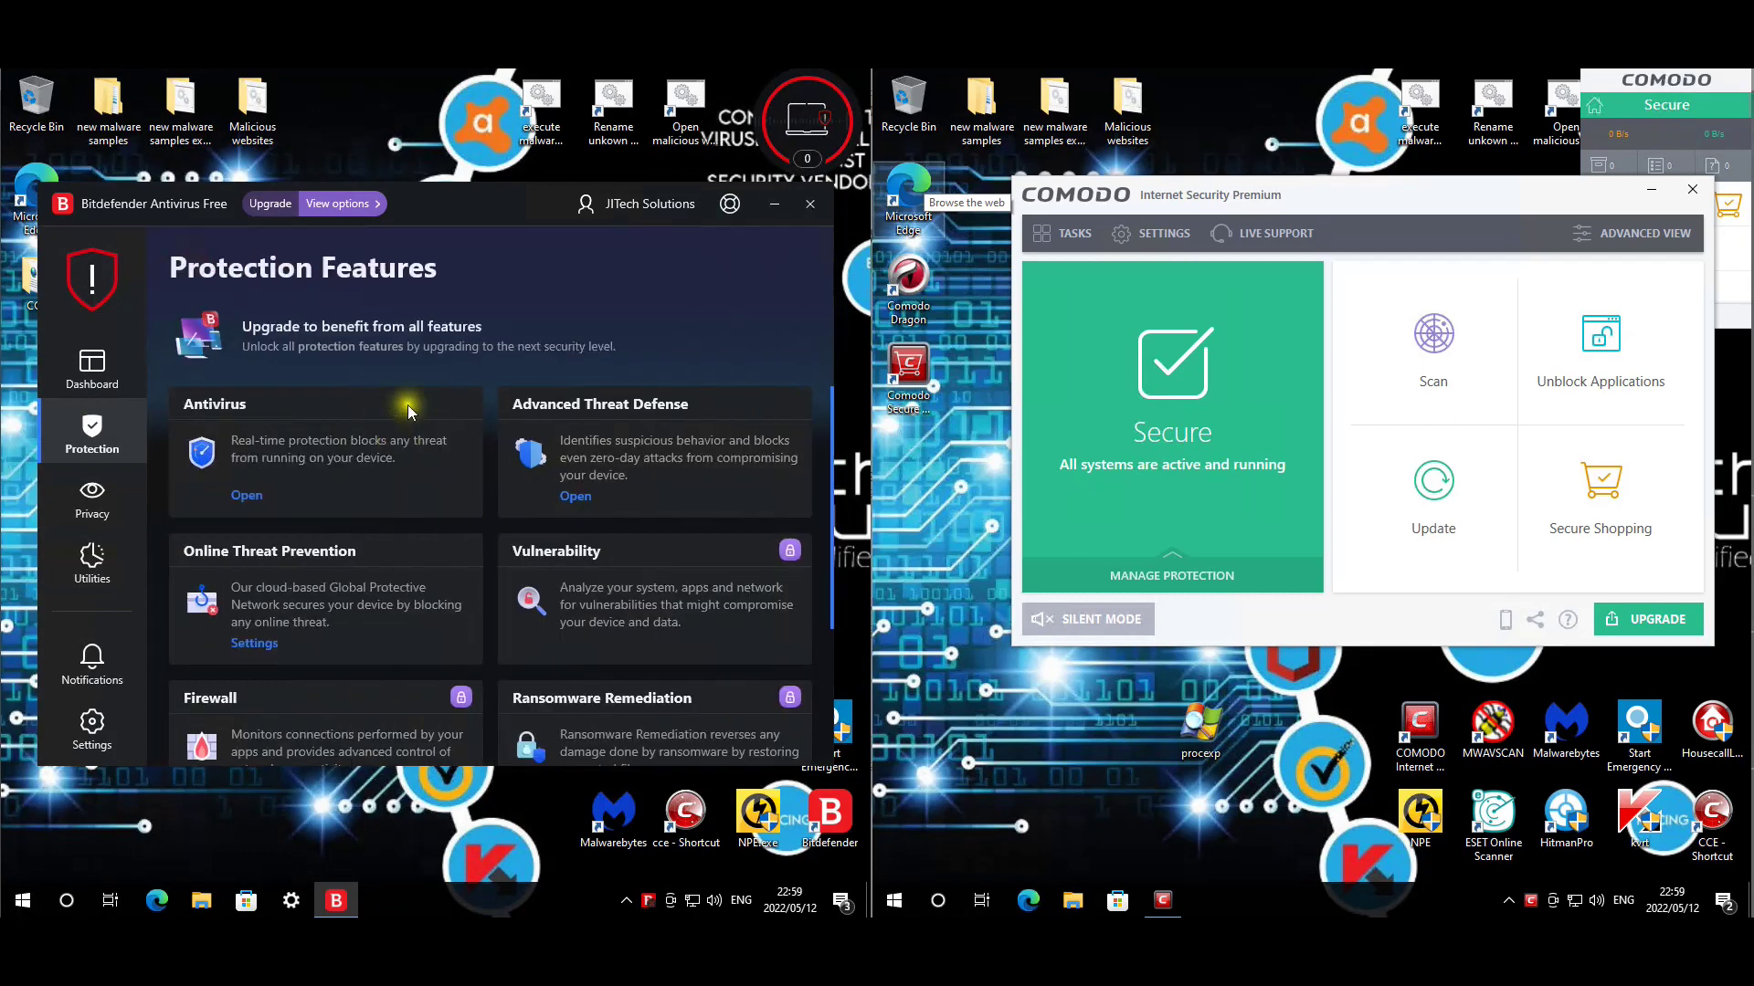
# Turn off Advanced Threat Defense in its settings and return to the protection features overview.
pyautogui.click(576, 500)
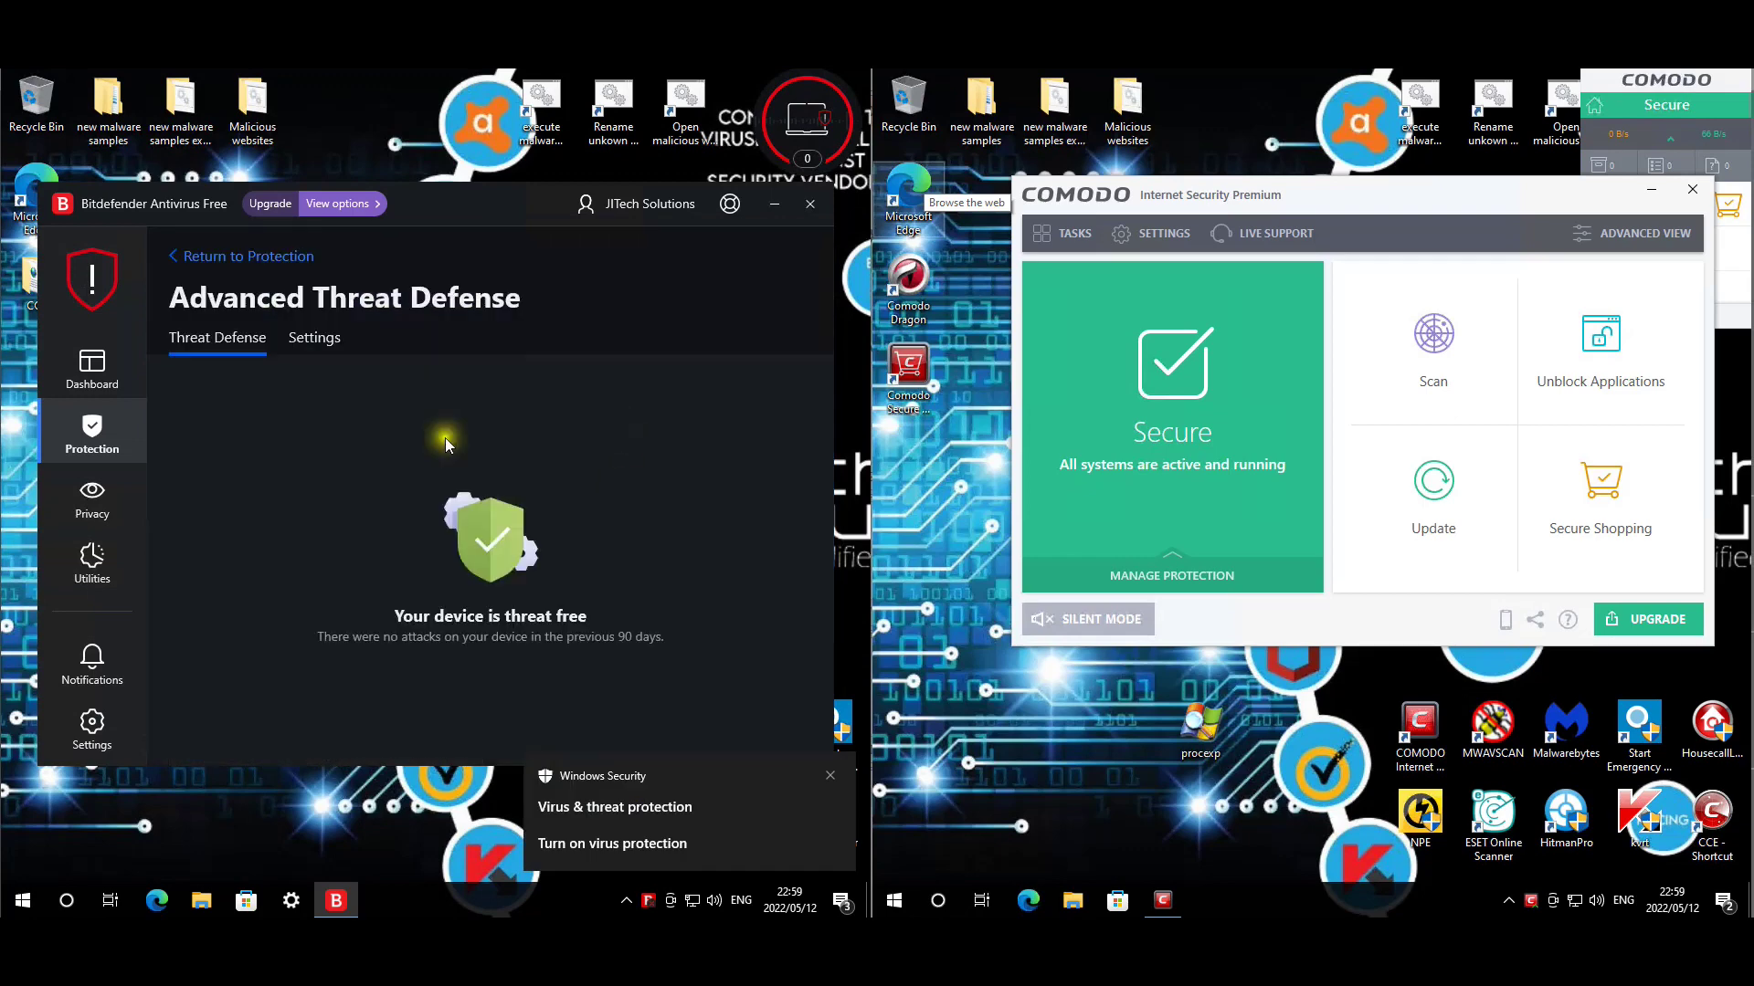
pyautogui.click(311, 338)
pyautogui.click(791, 411)
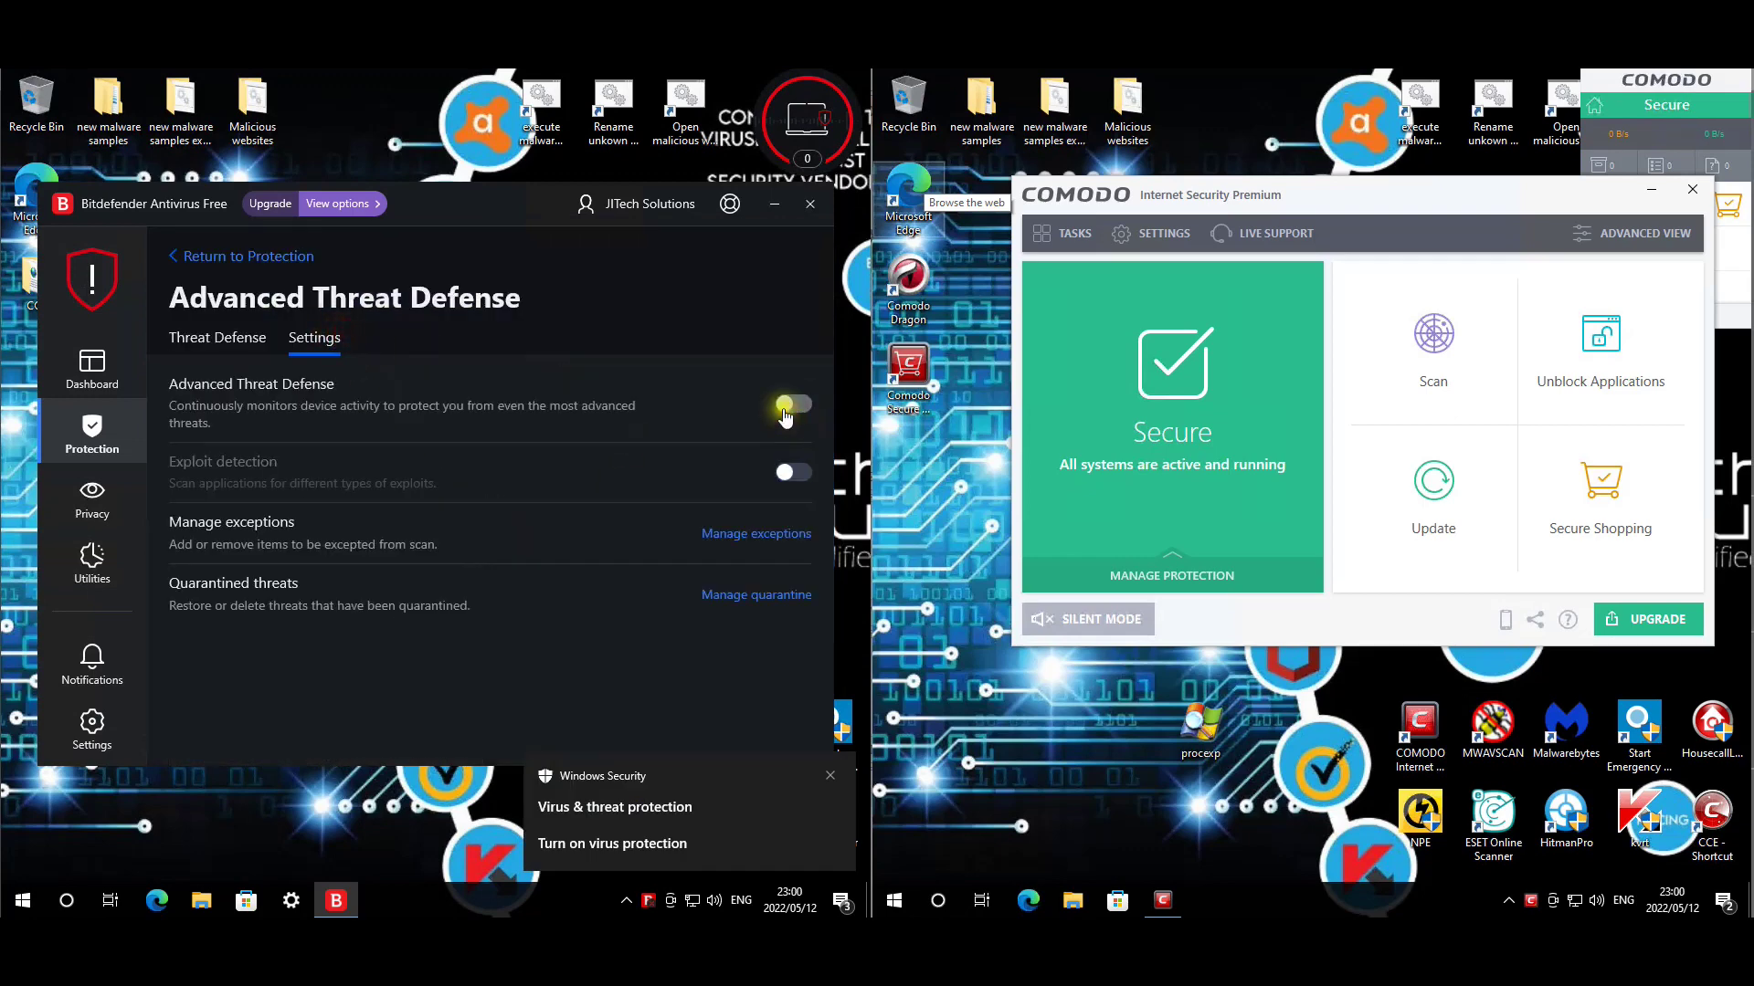
pyautogui.click(207, 256)
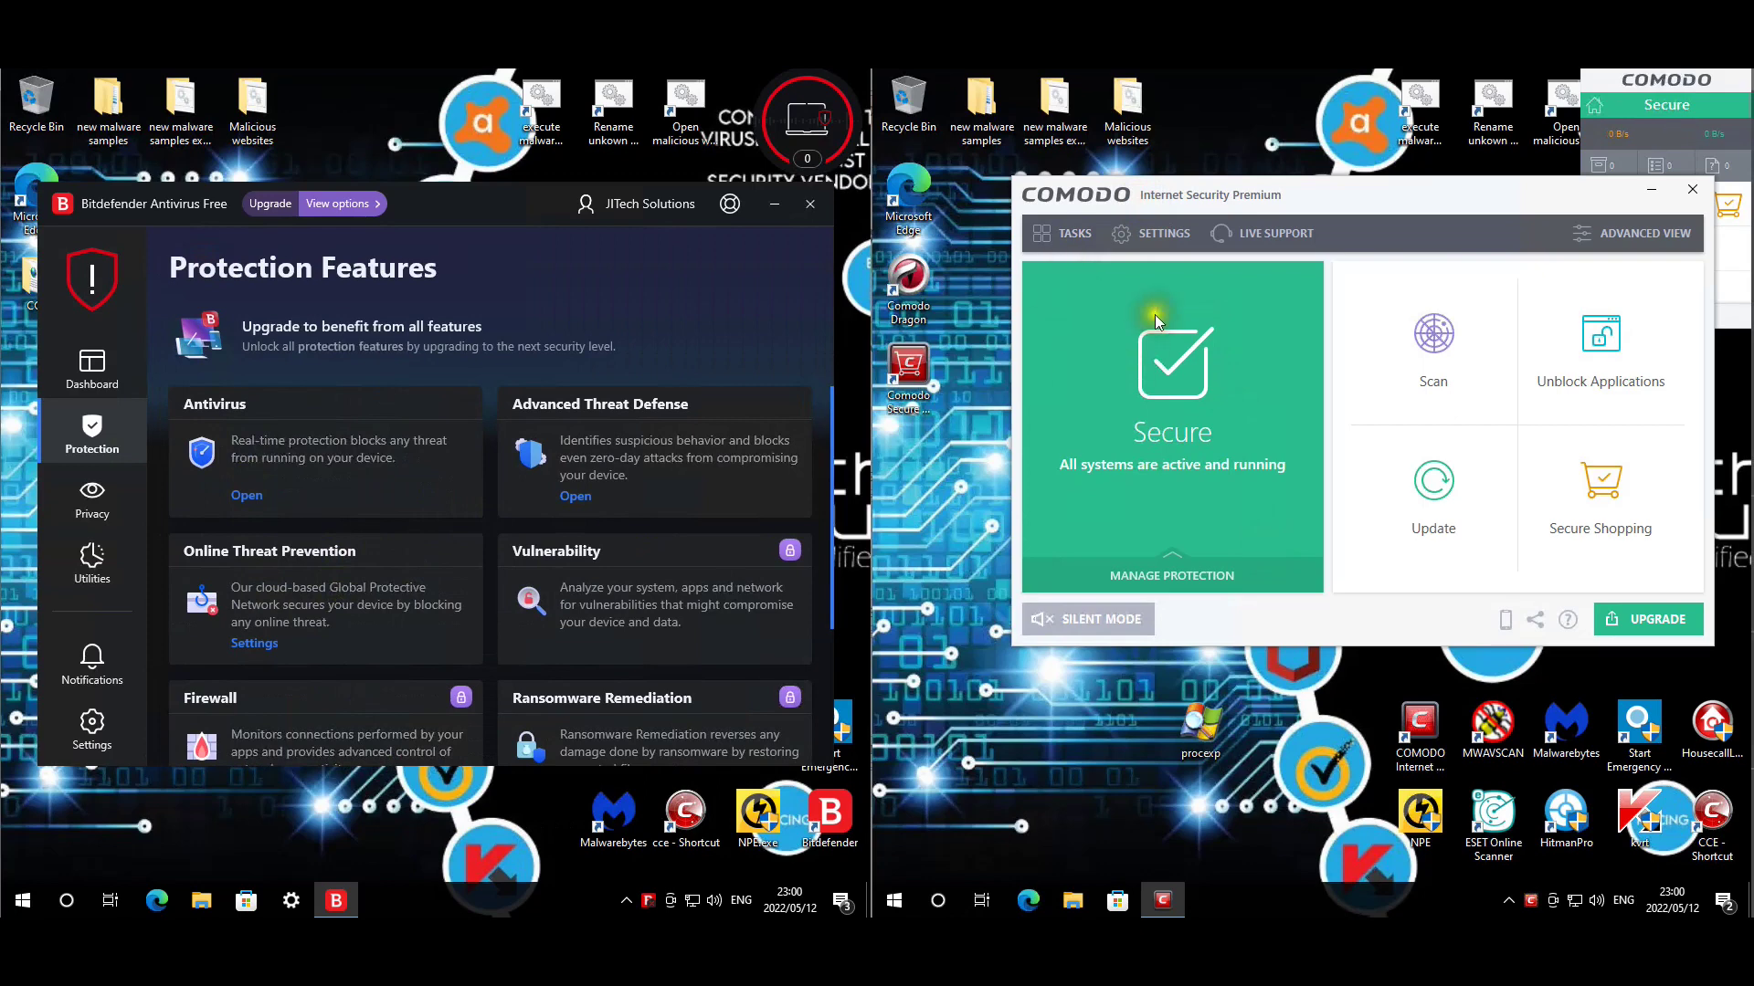
# Switch to Comodo Internet Security and examine its protection components and the antivirus realtime scan settings.
pyautogui.click(1183, 576)
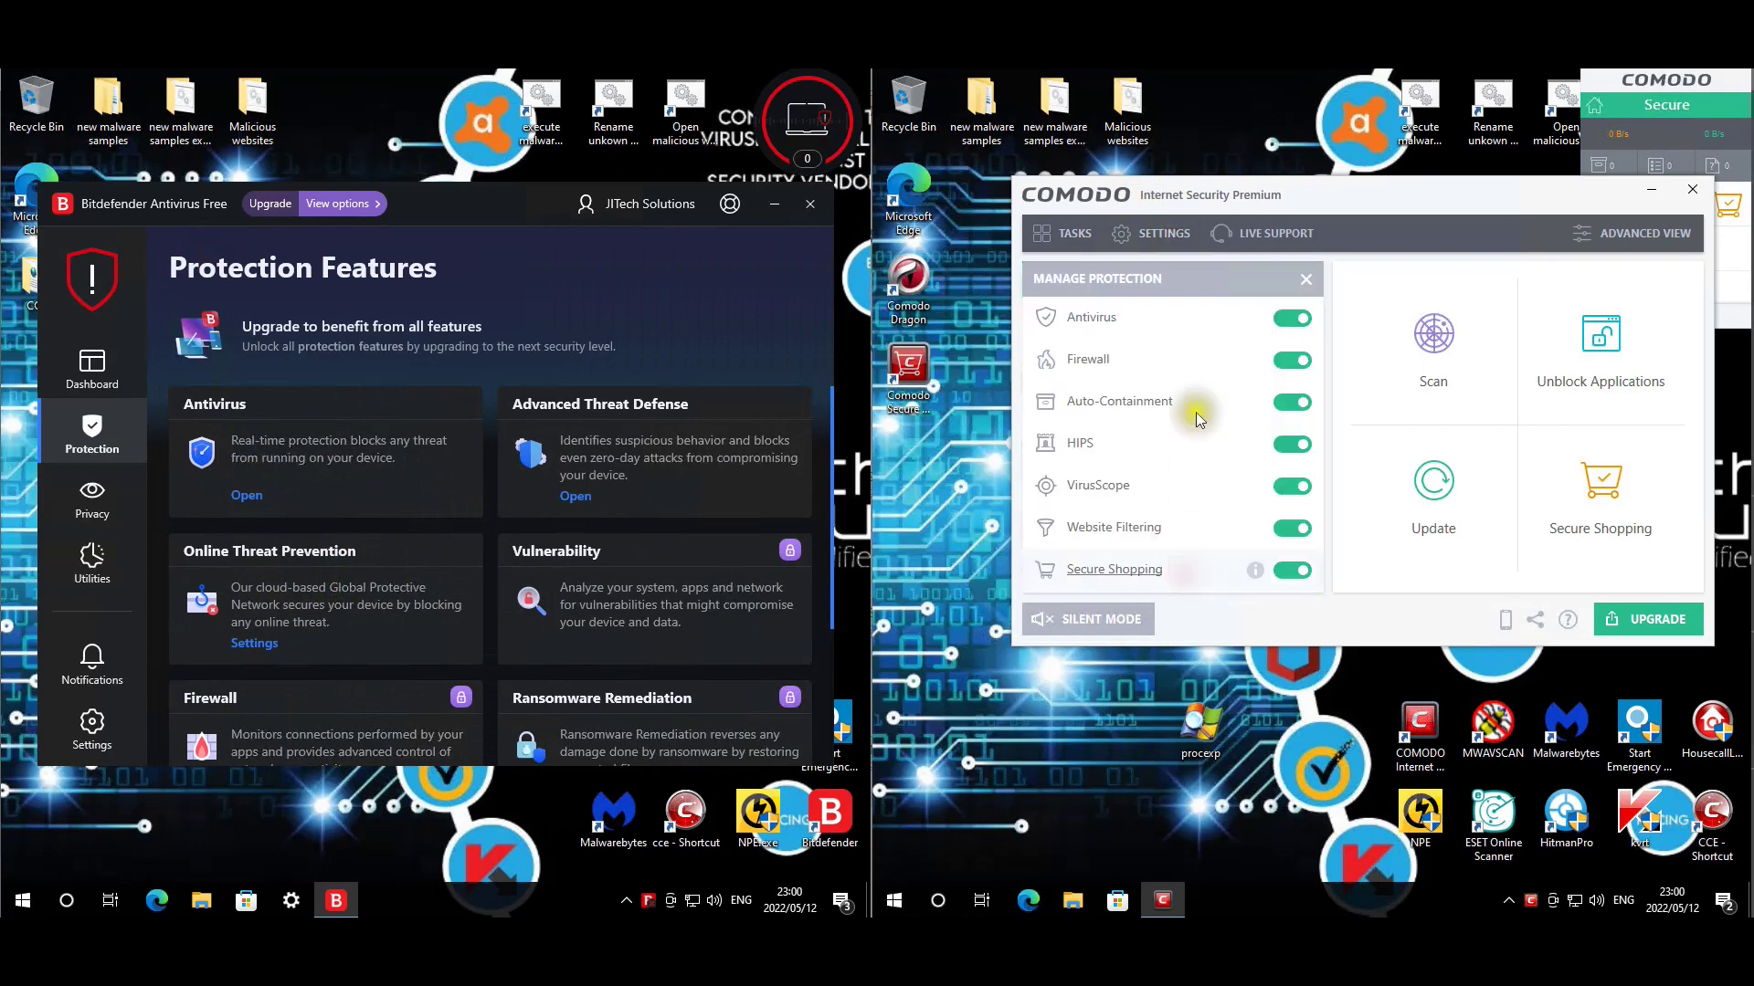
pyautogui.click(1178, 237)
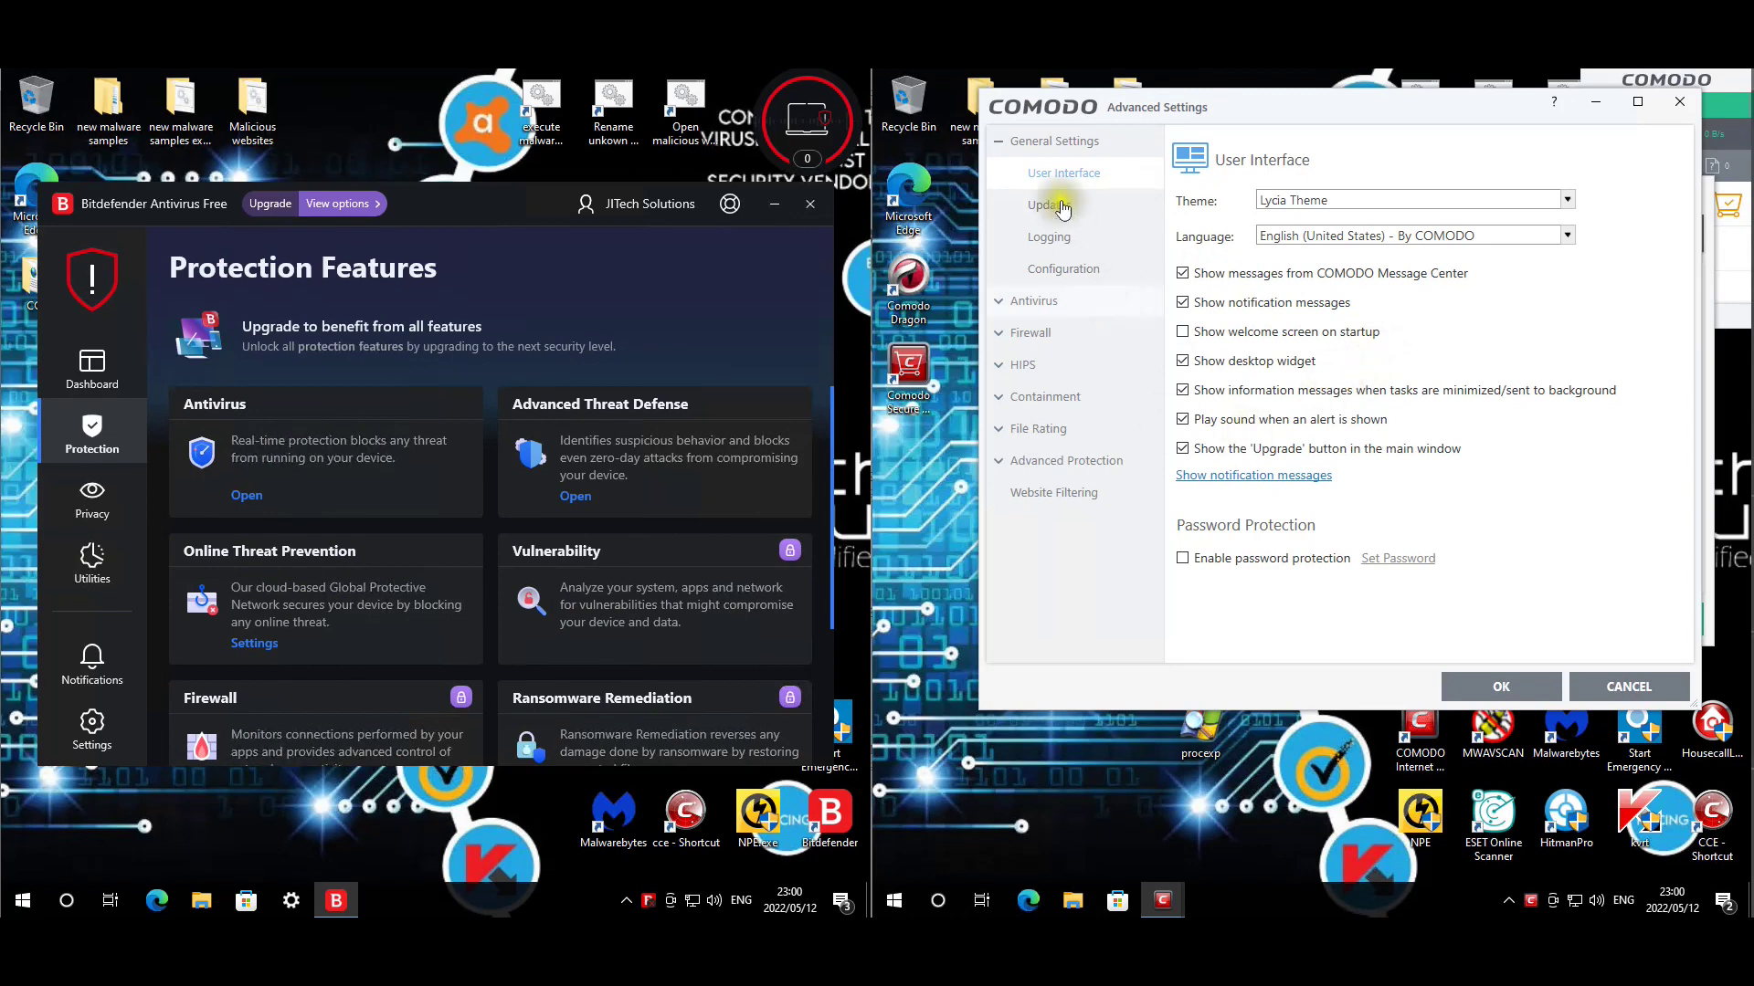
pyautogui.click(1042, 302)
pyautogui.click(1064, 205)
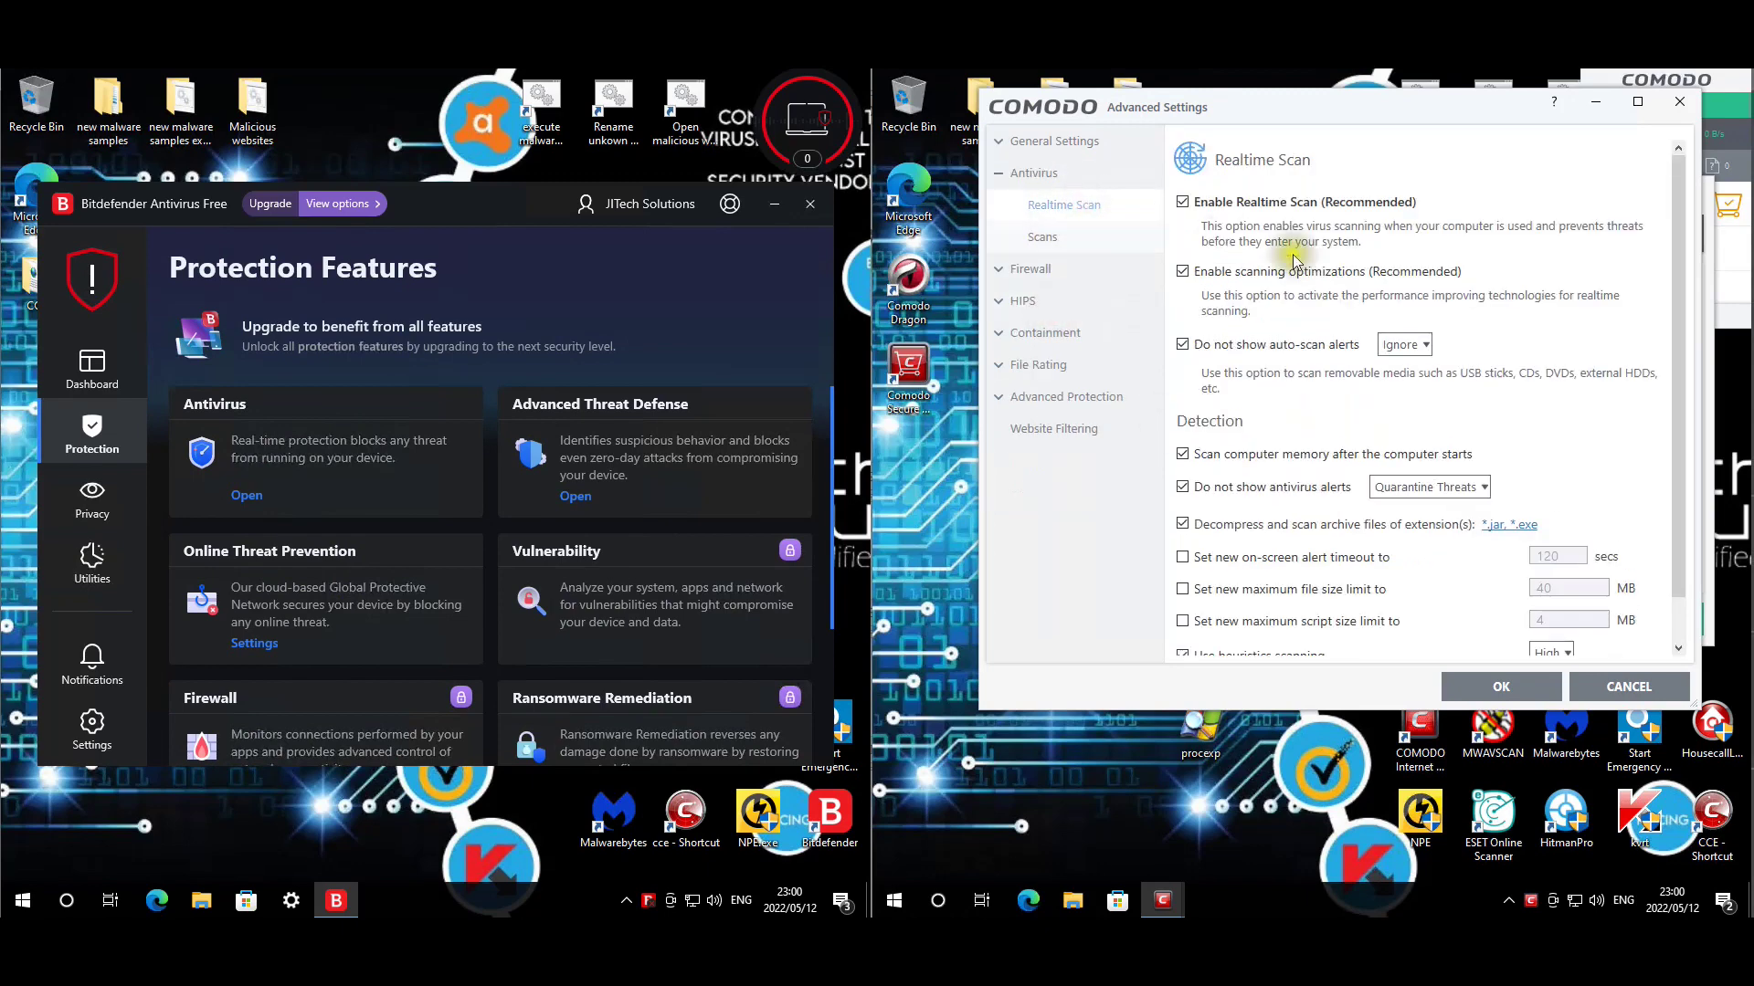
pyautogui.scroll(-1, 1275, 345)
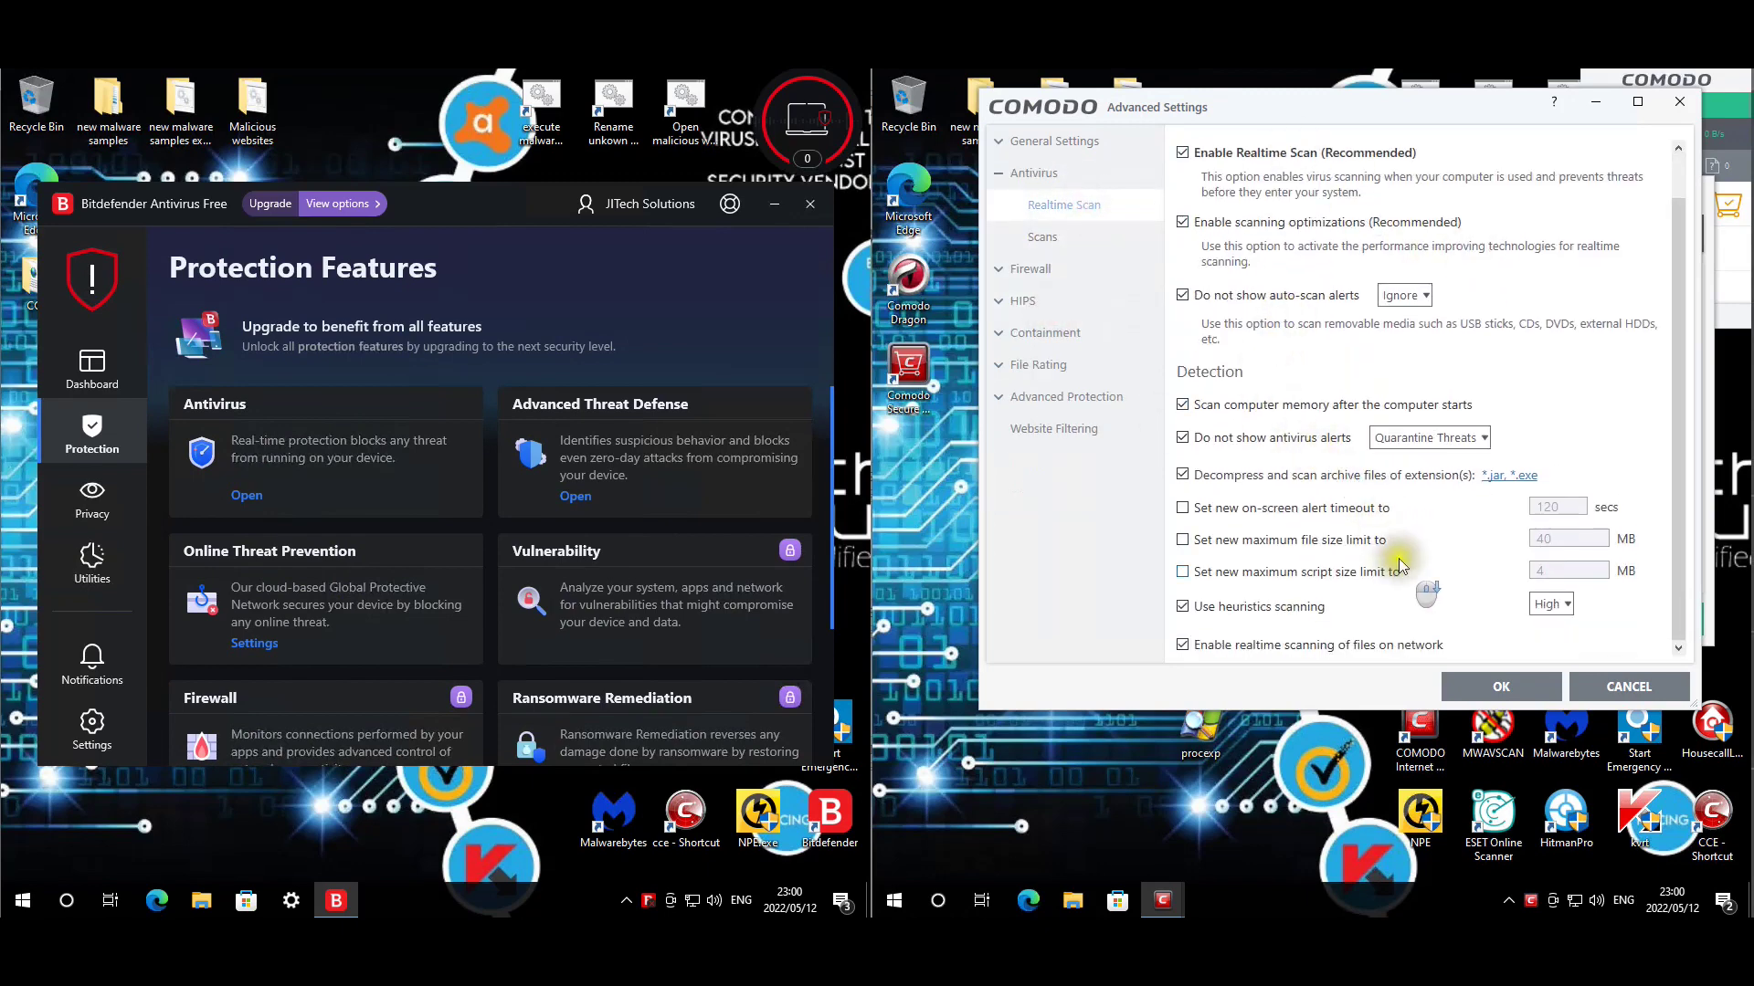
# Review the firewall settings and the HIPS settings, including the activities and objects HIPS monitors.
pyautogui.click(1032, 269)
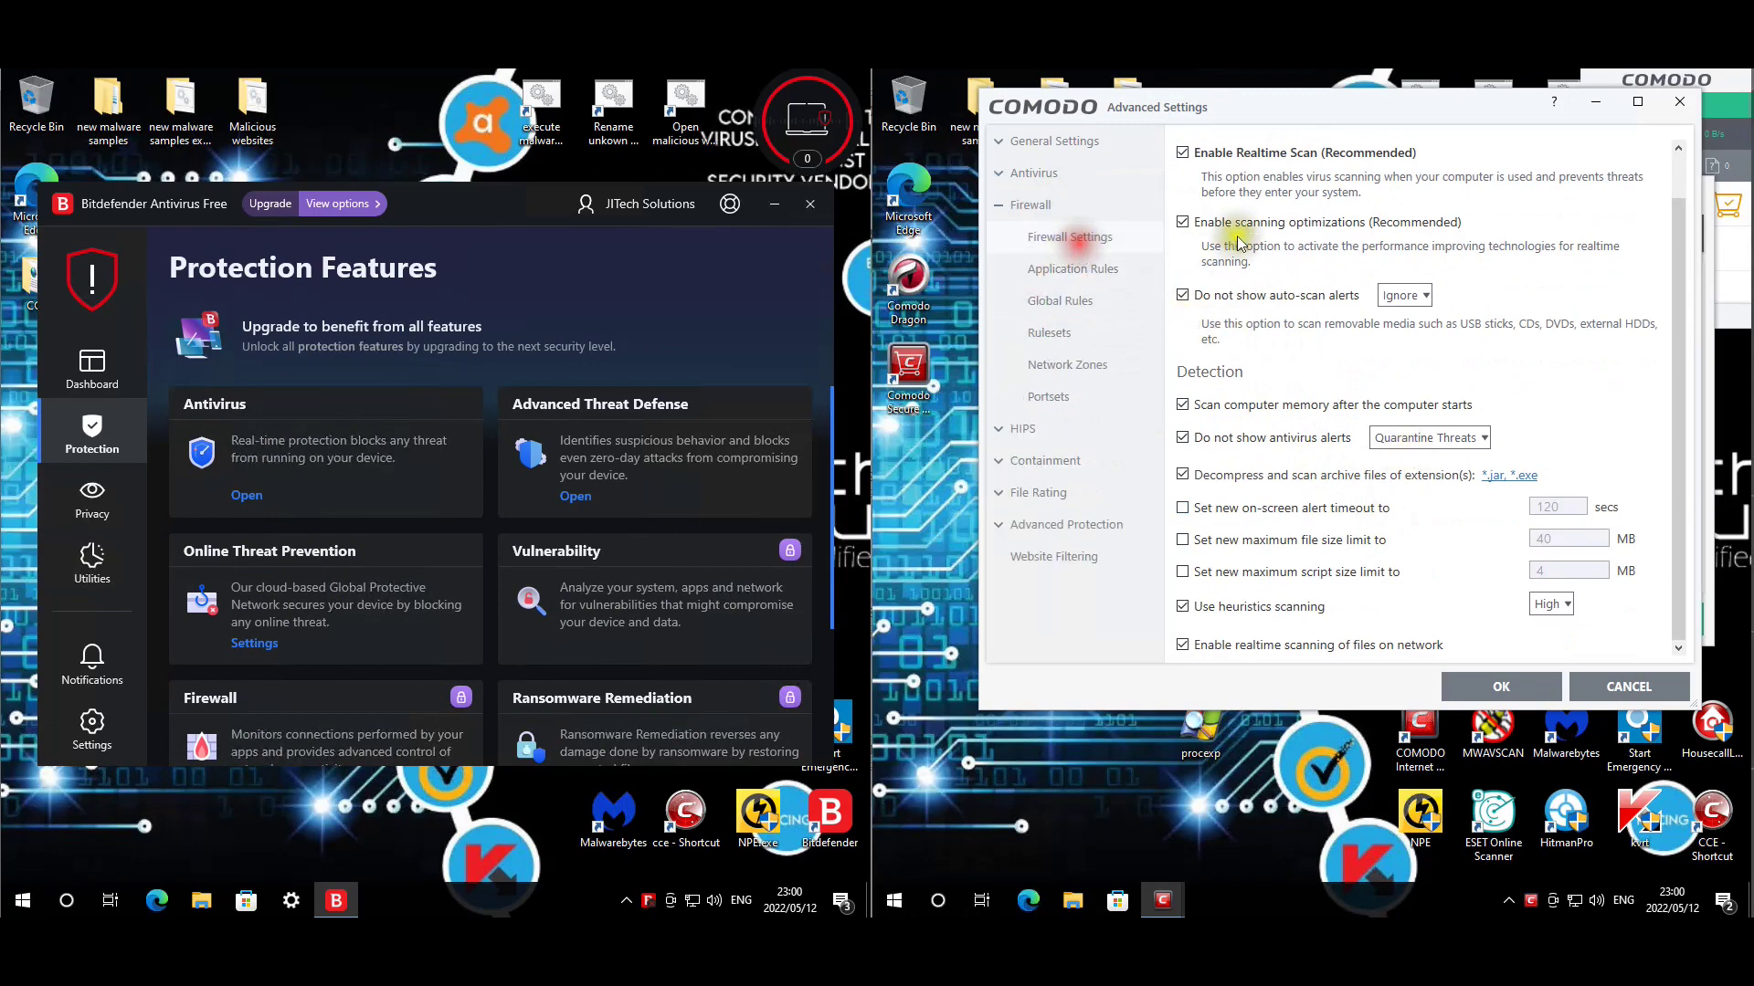
pyautogui.click(1066, 237)
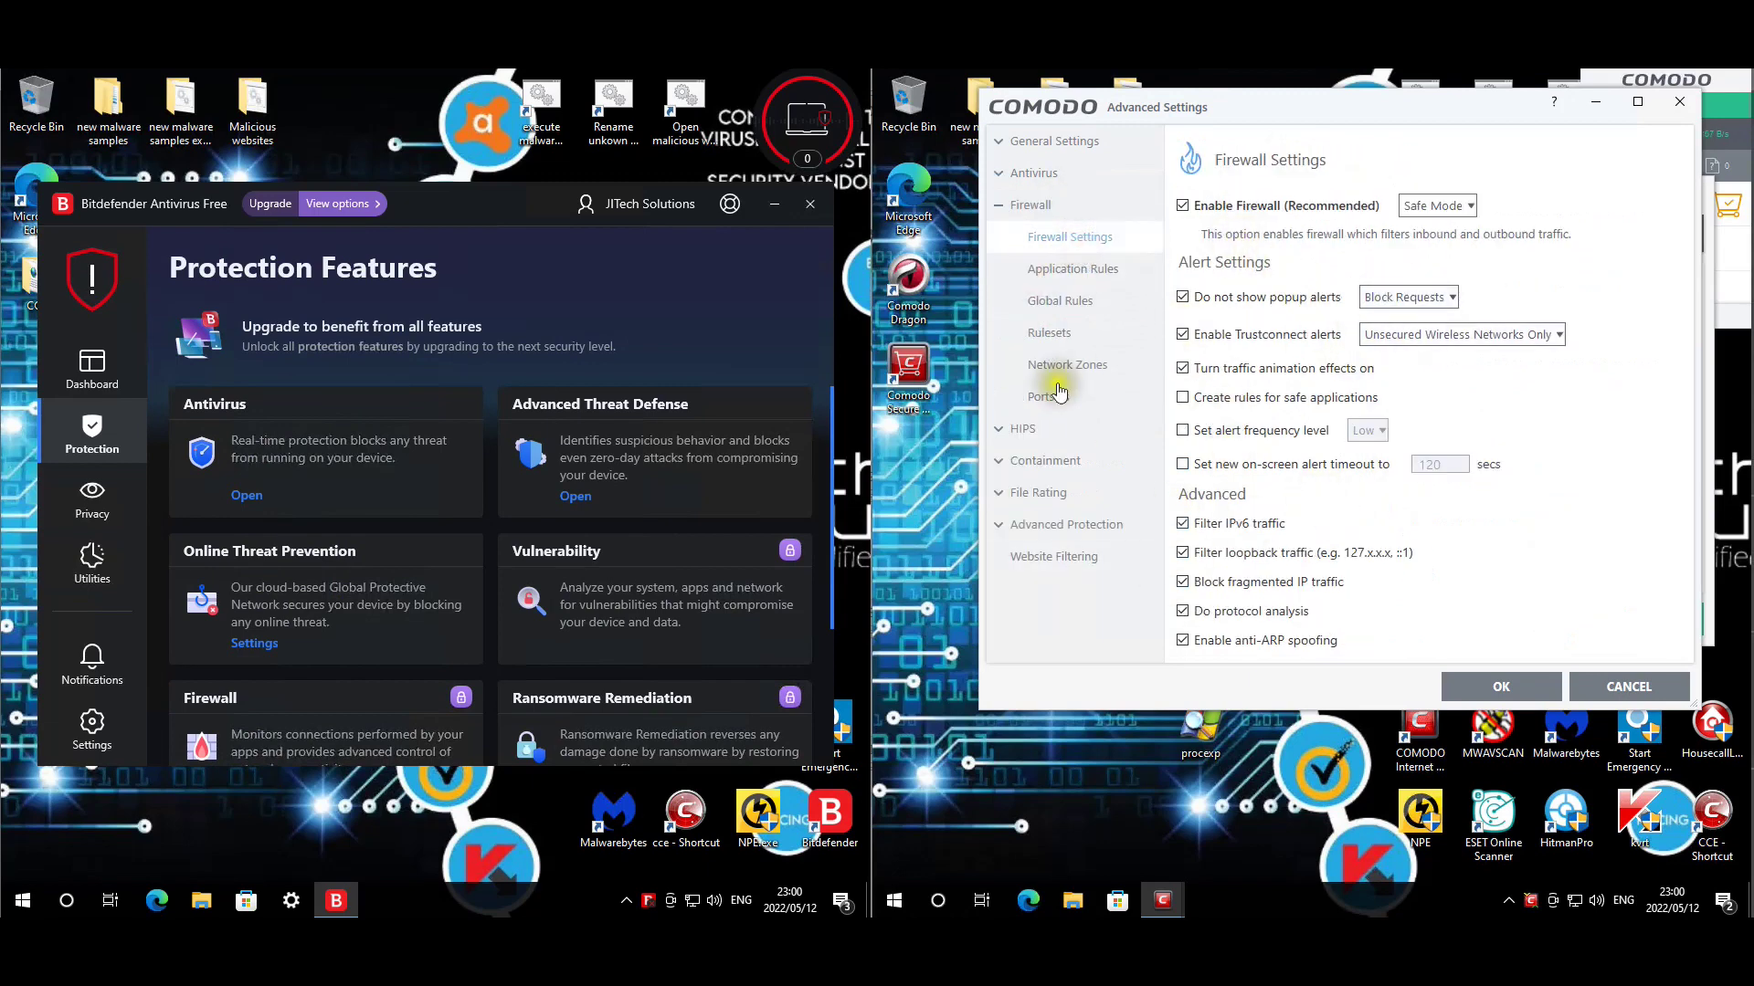
pyautogui.click(1058, 429)
pyautogui.click(1064, 268)
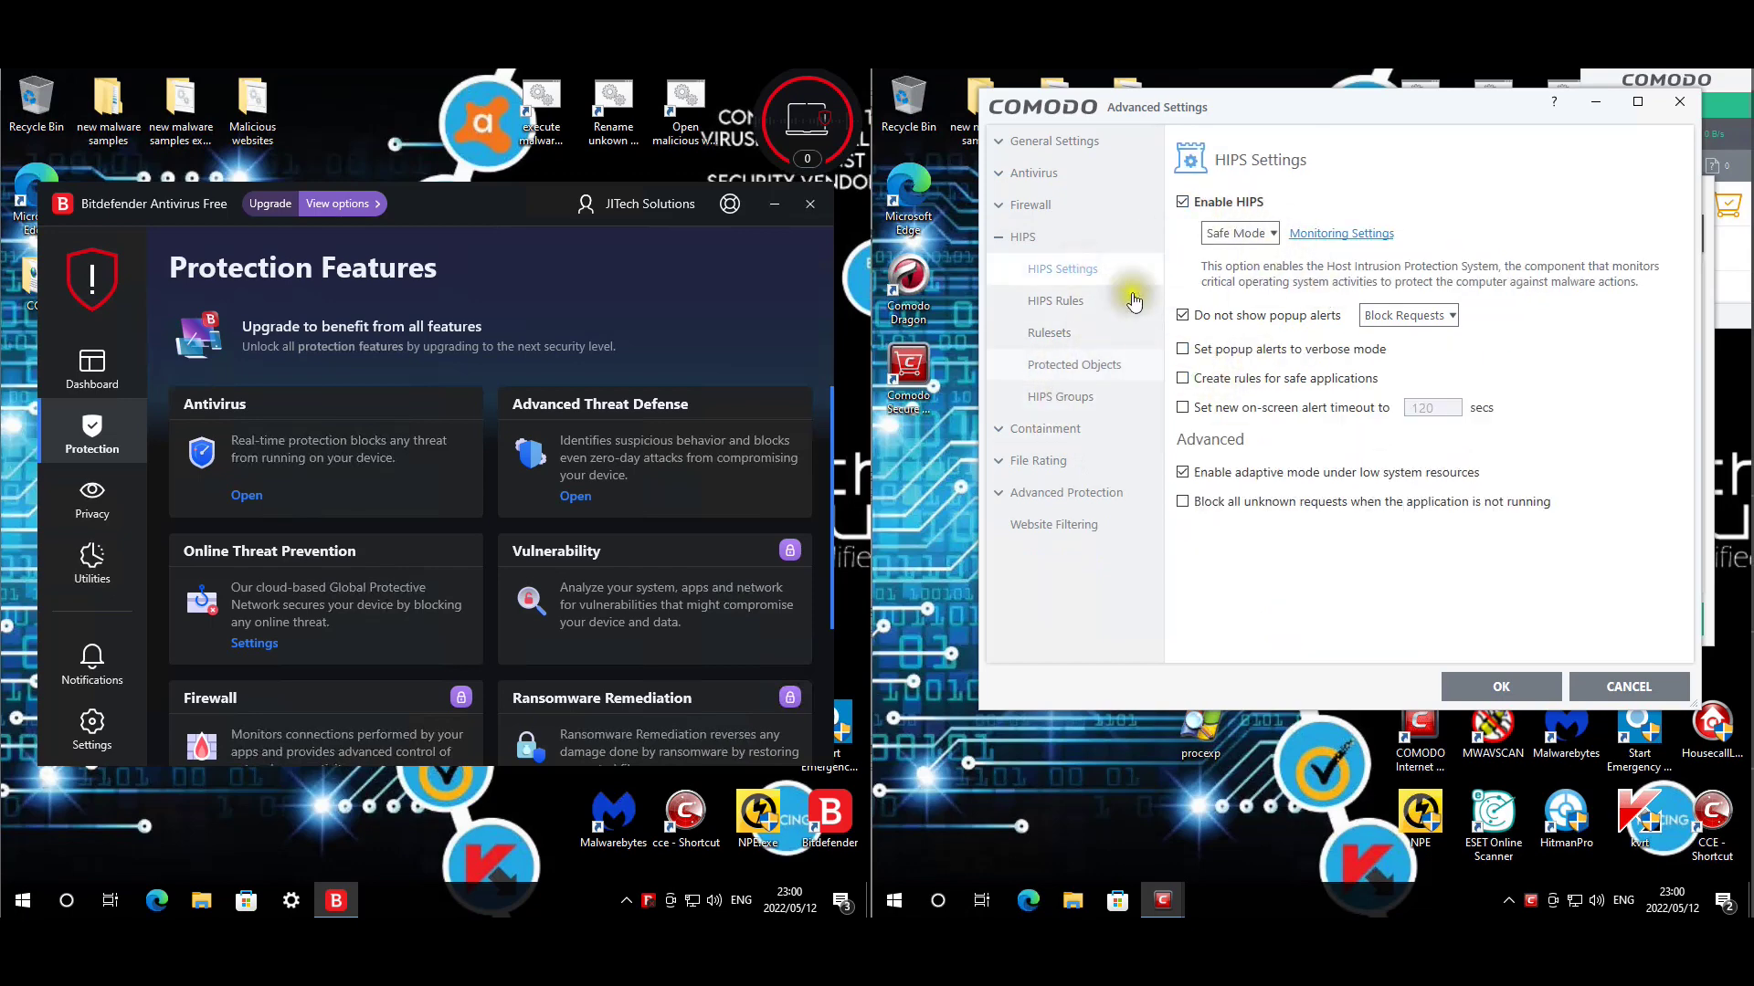
pyautogui.click(1336, 234)
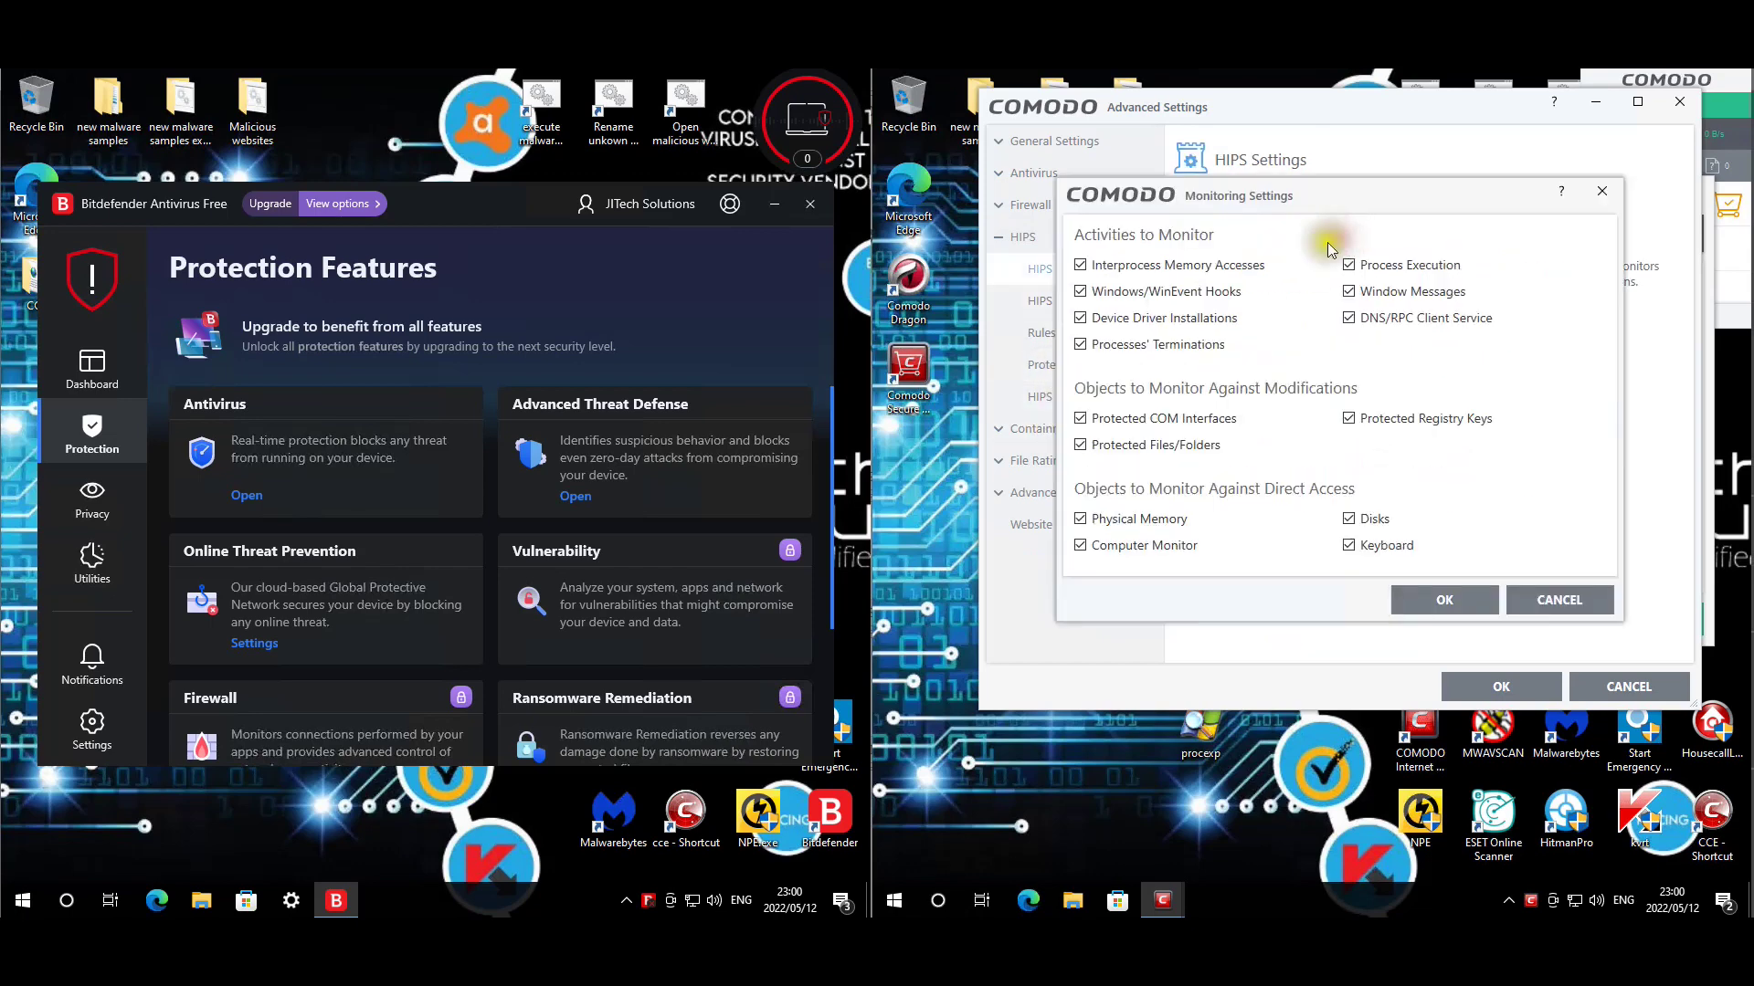
pyautogui.click(1430, 599)
# Review the containment settings, the full list of auto-containment rules, the file rating settings and the file groups.
pyautogui.click(1044, 429)
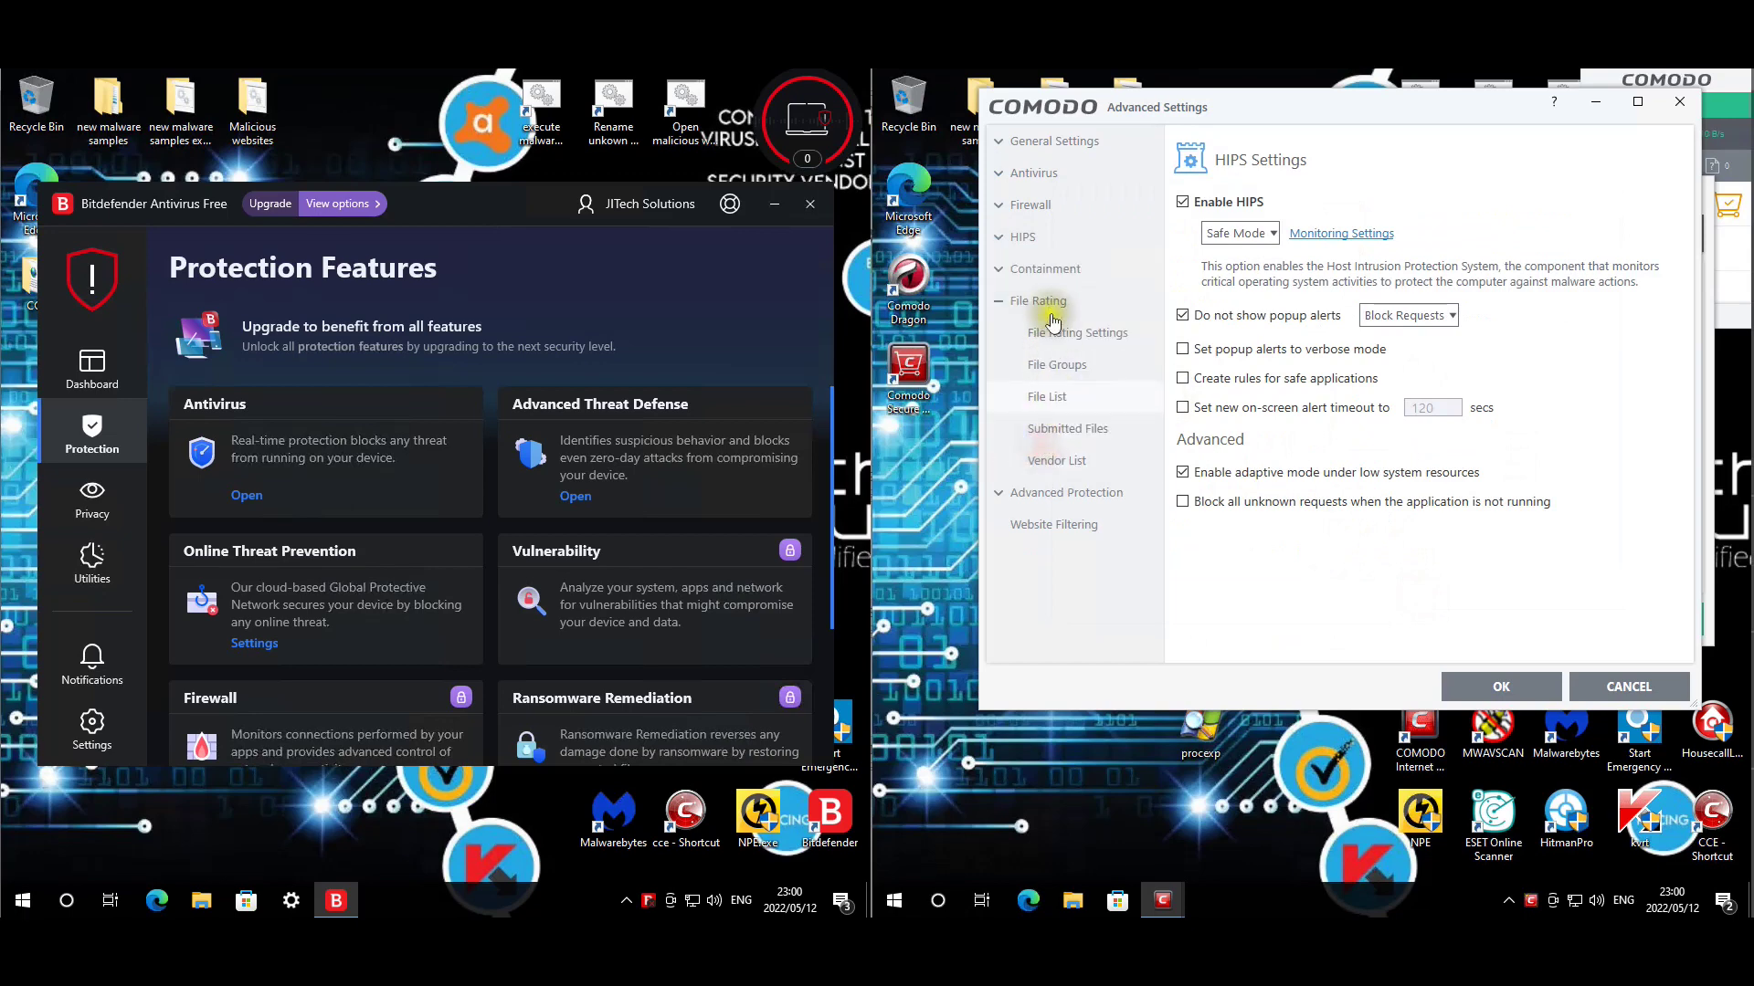
pyautogui.click(1059, 301)
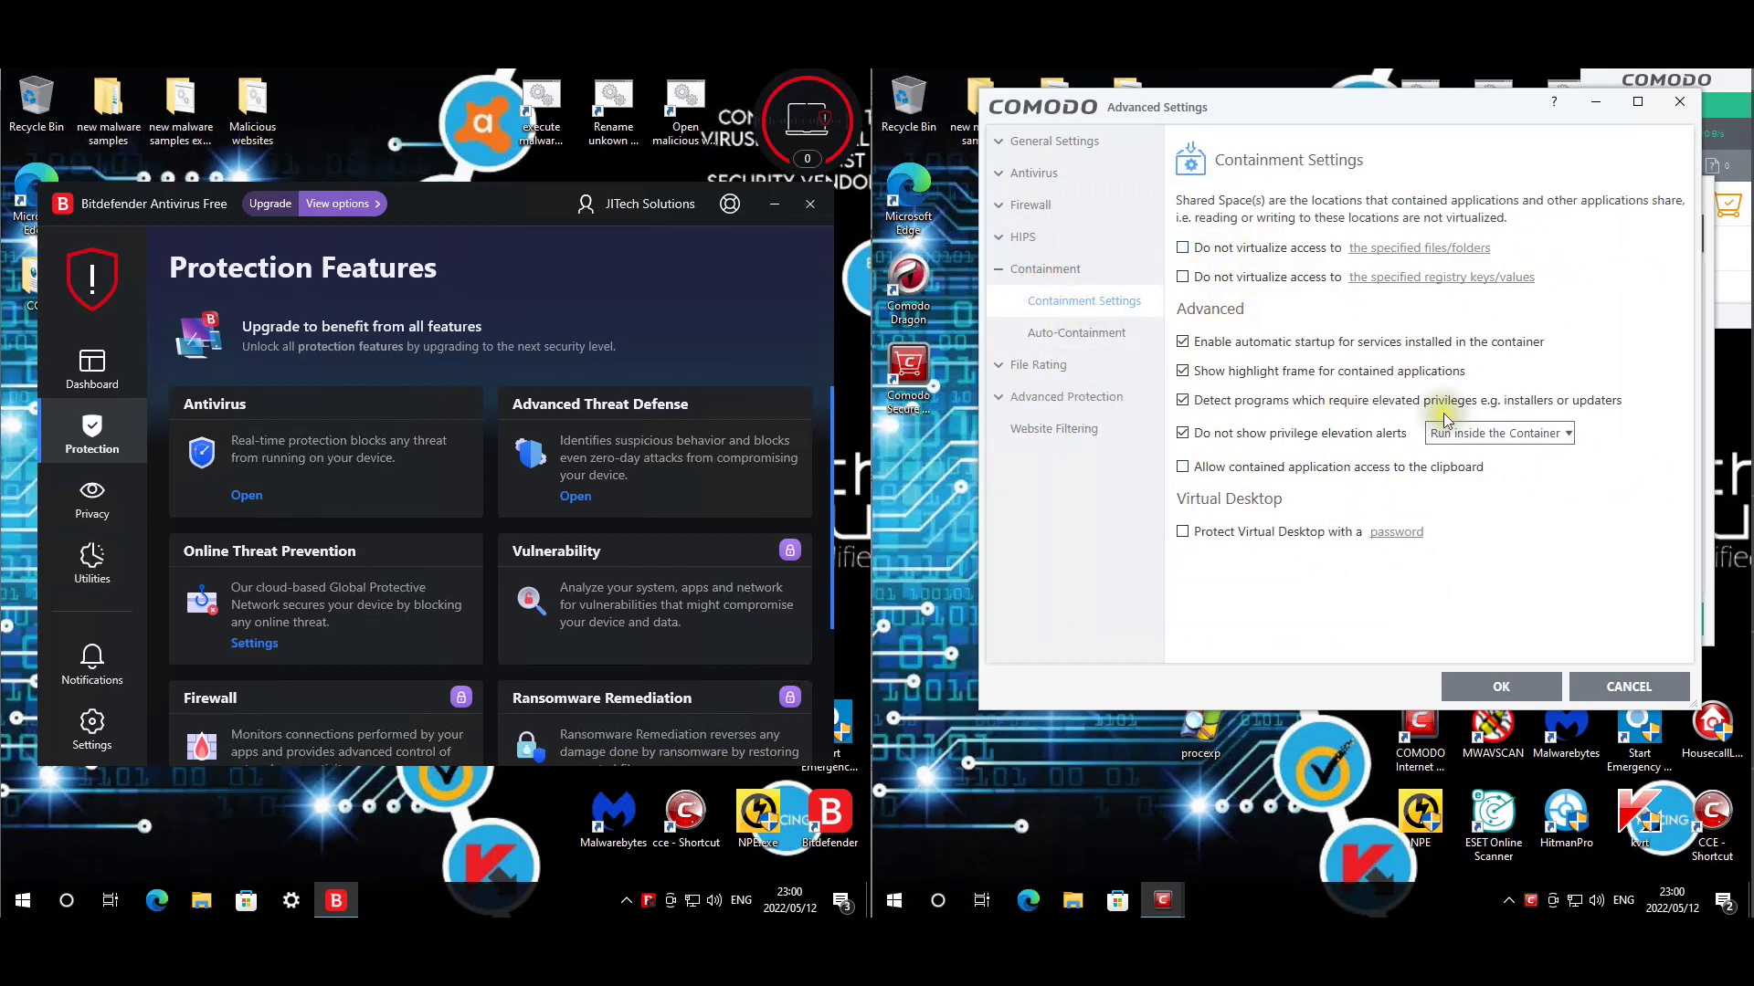
pyautogui.click(1087, 332)
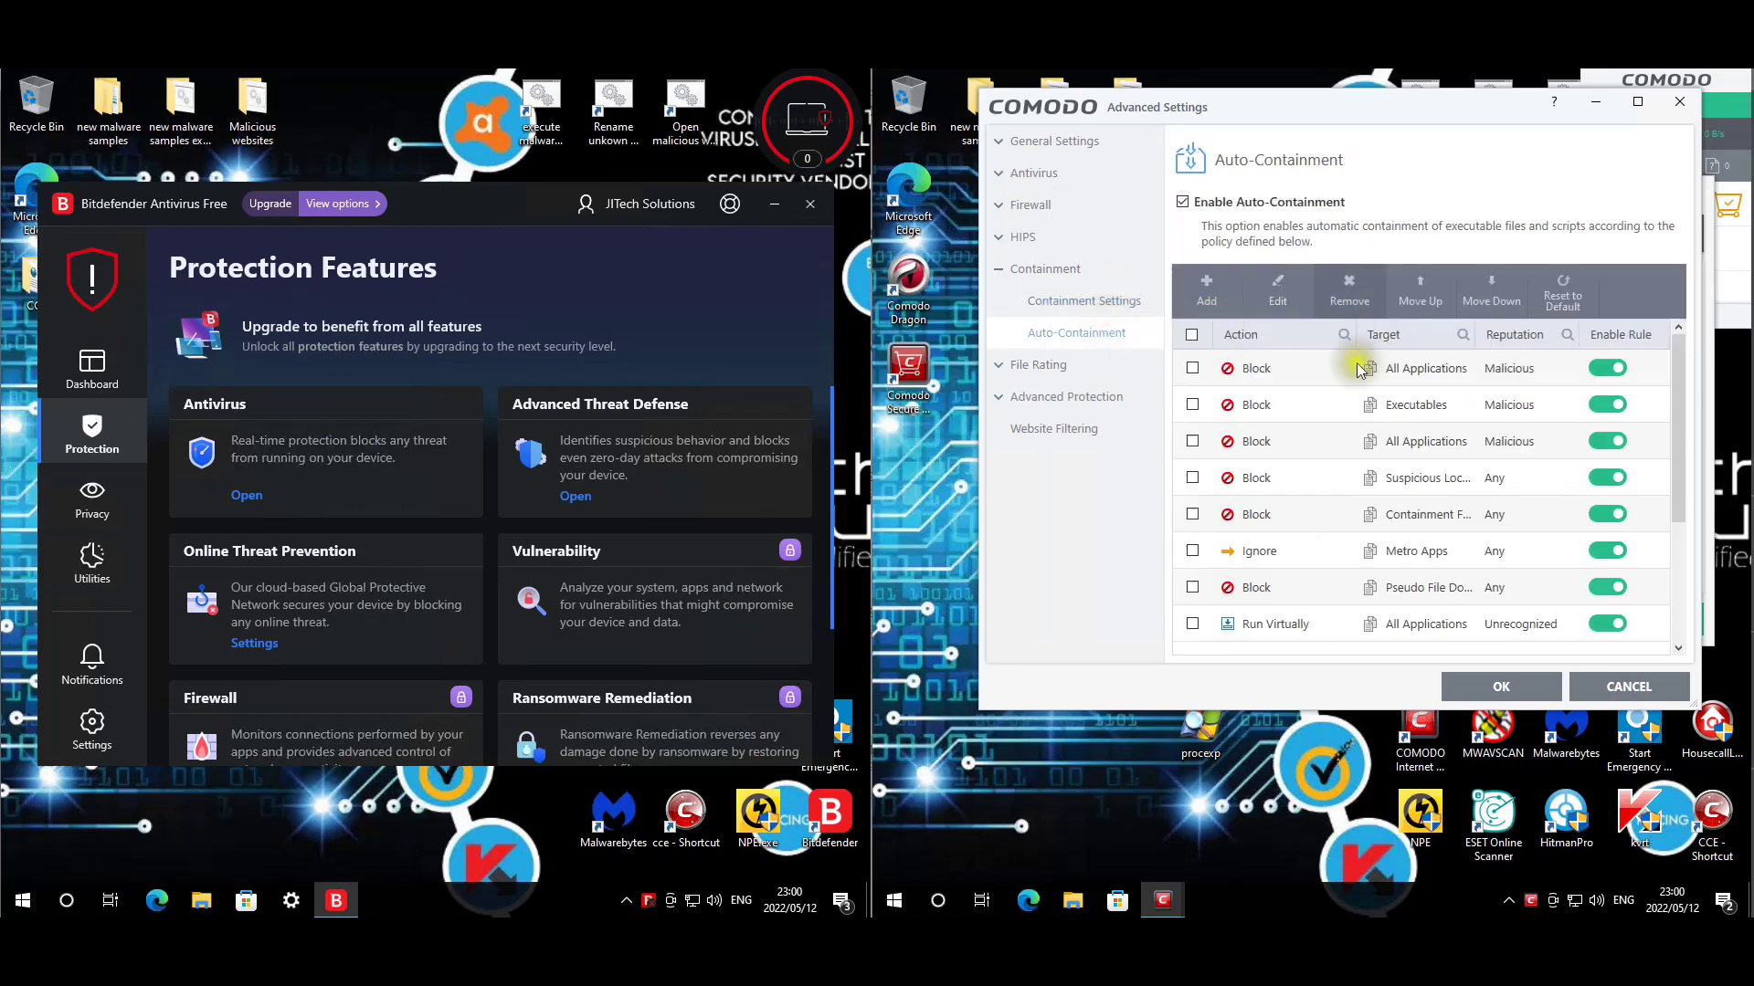
pyautogui.scroll(-5, 1388, 391)
pyautogui.click(1101, 364)
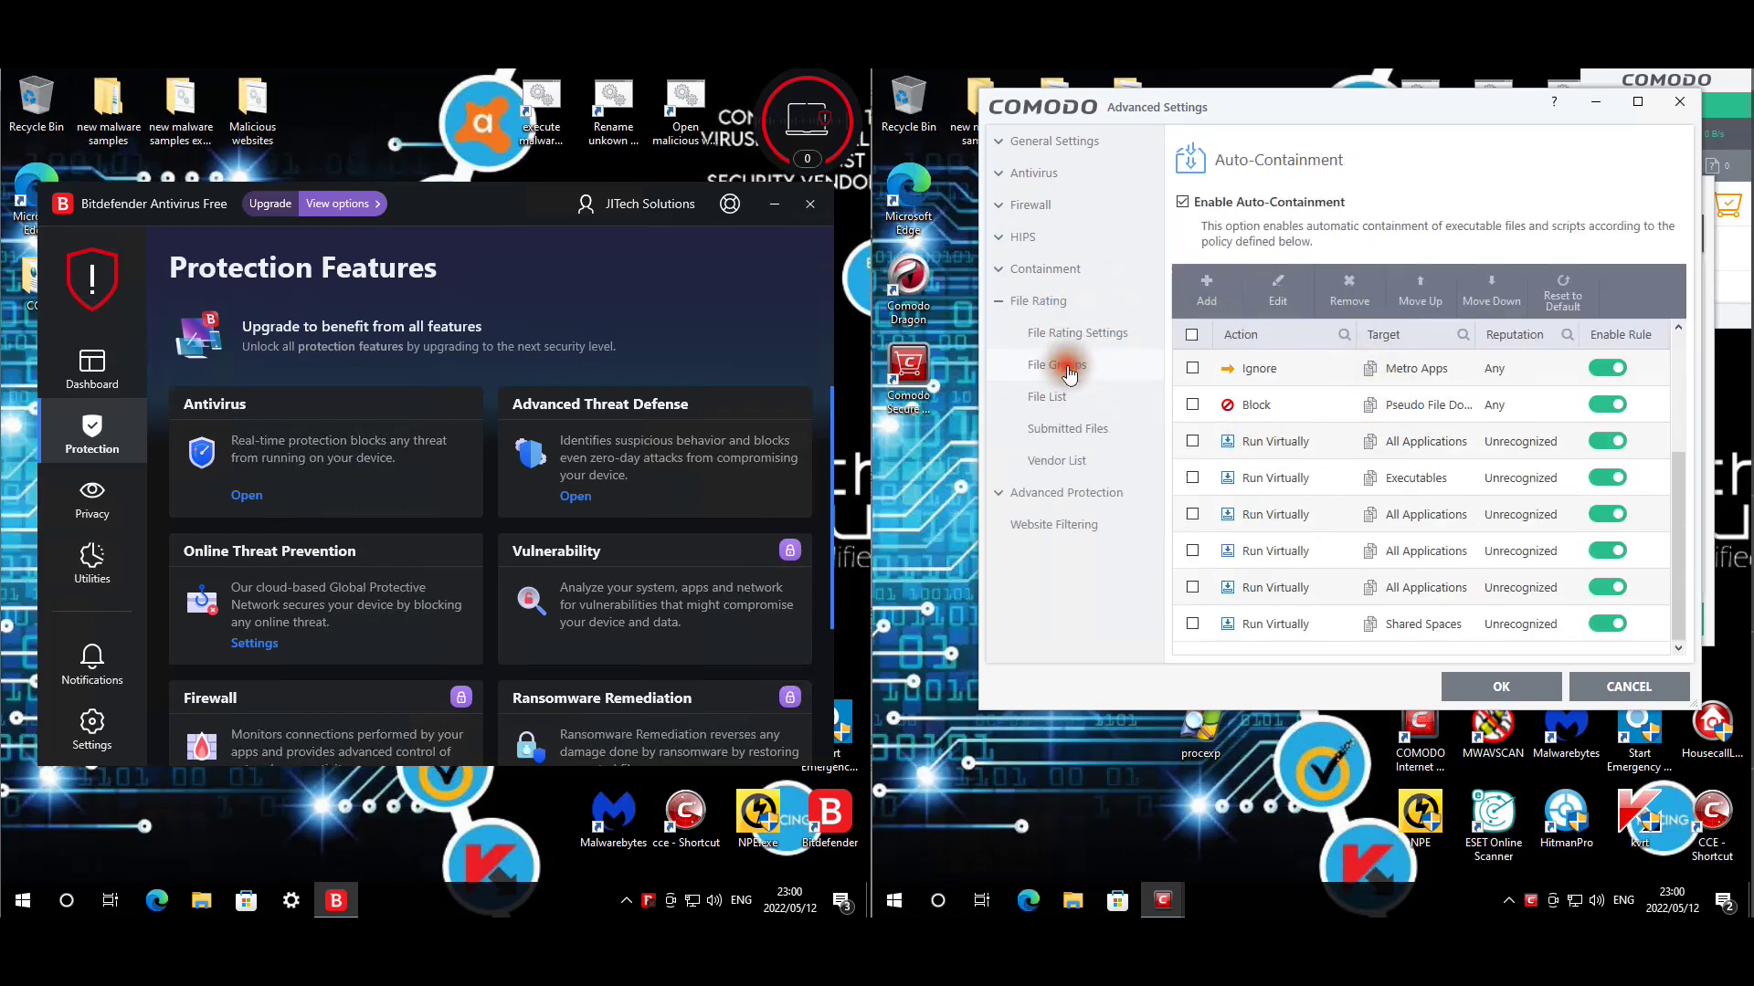
pyautogui.click(1064, 332)
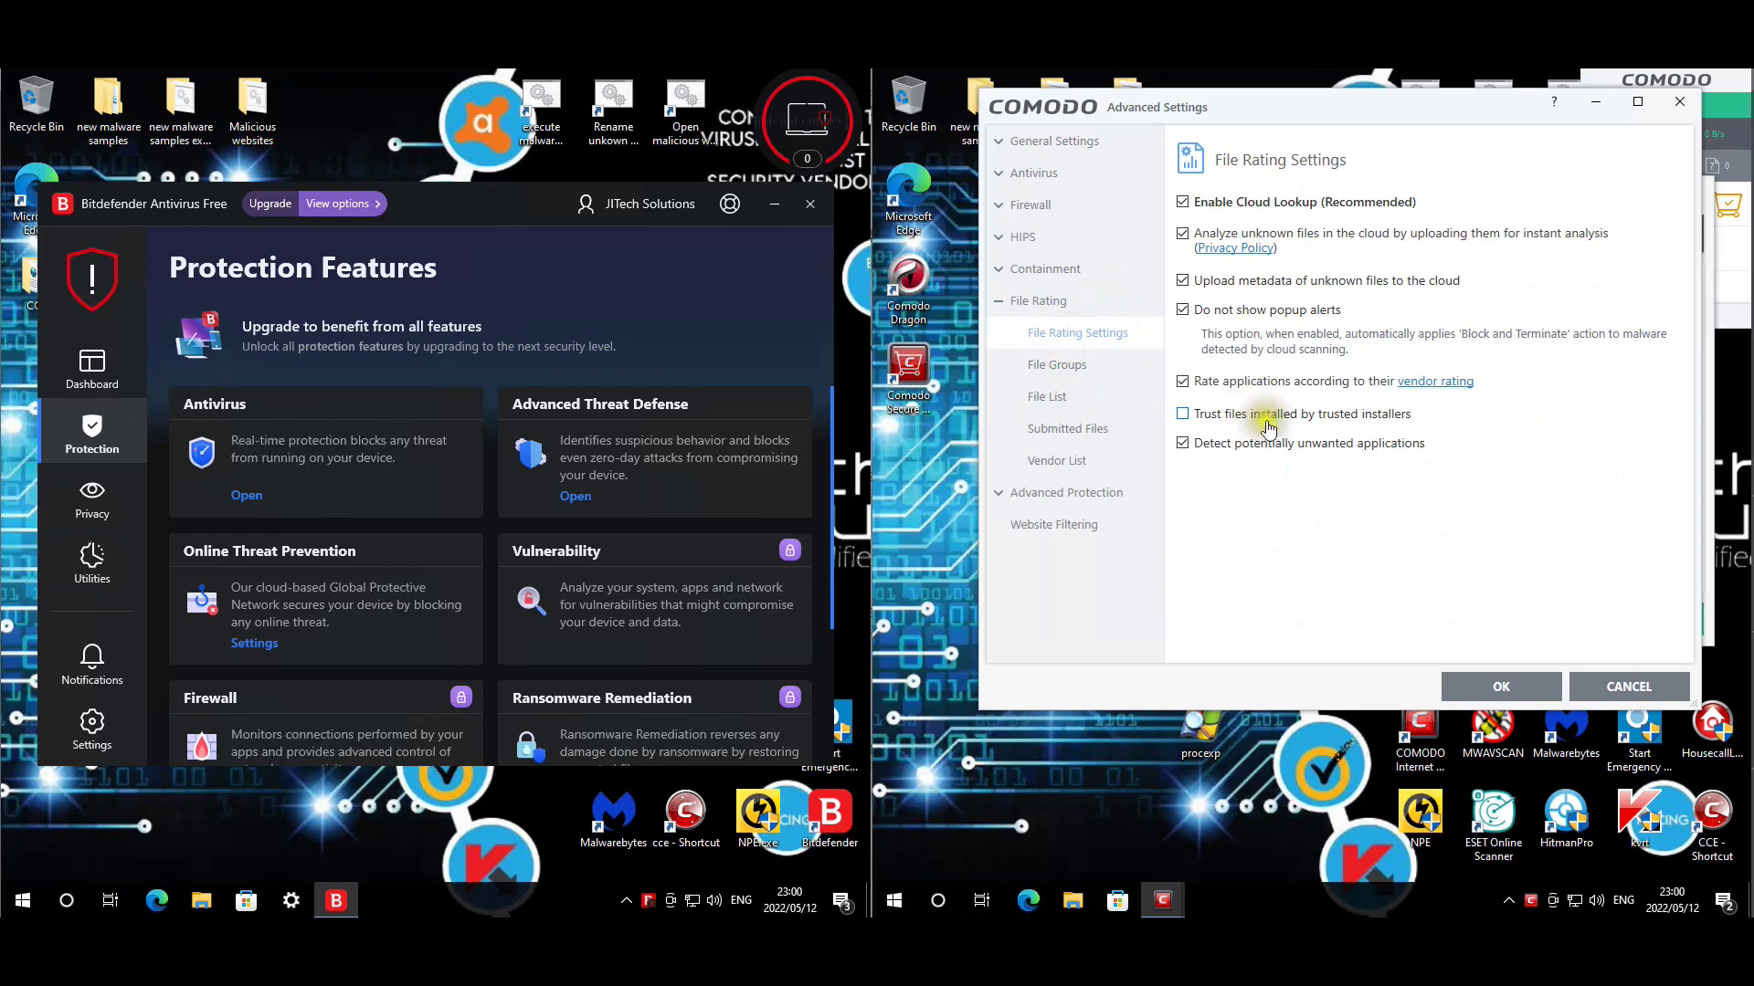
pyautogui.click(1057, 365)
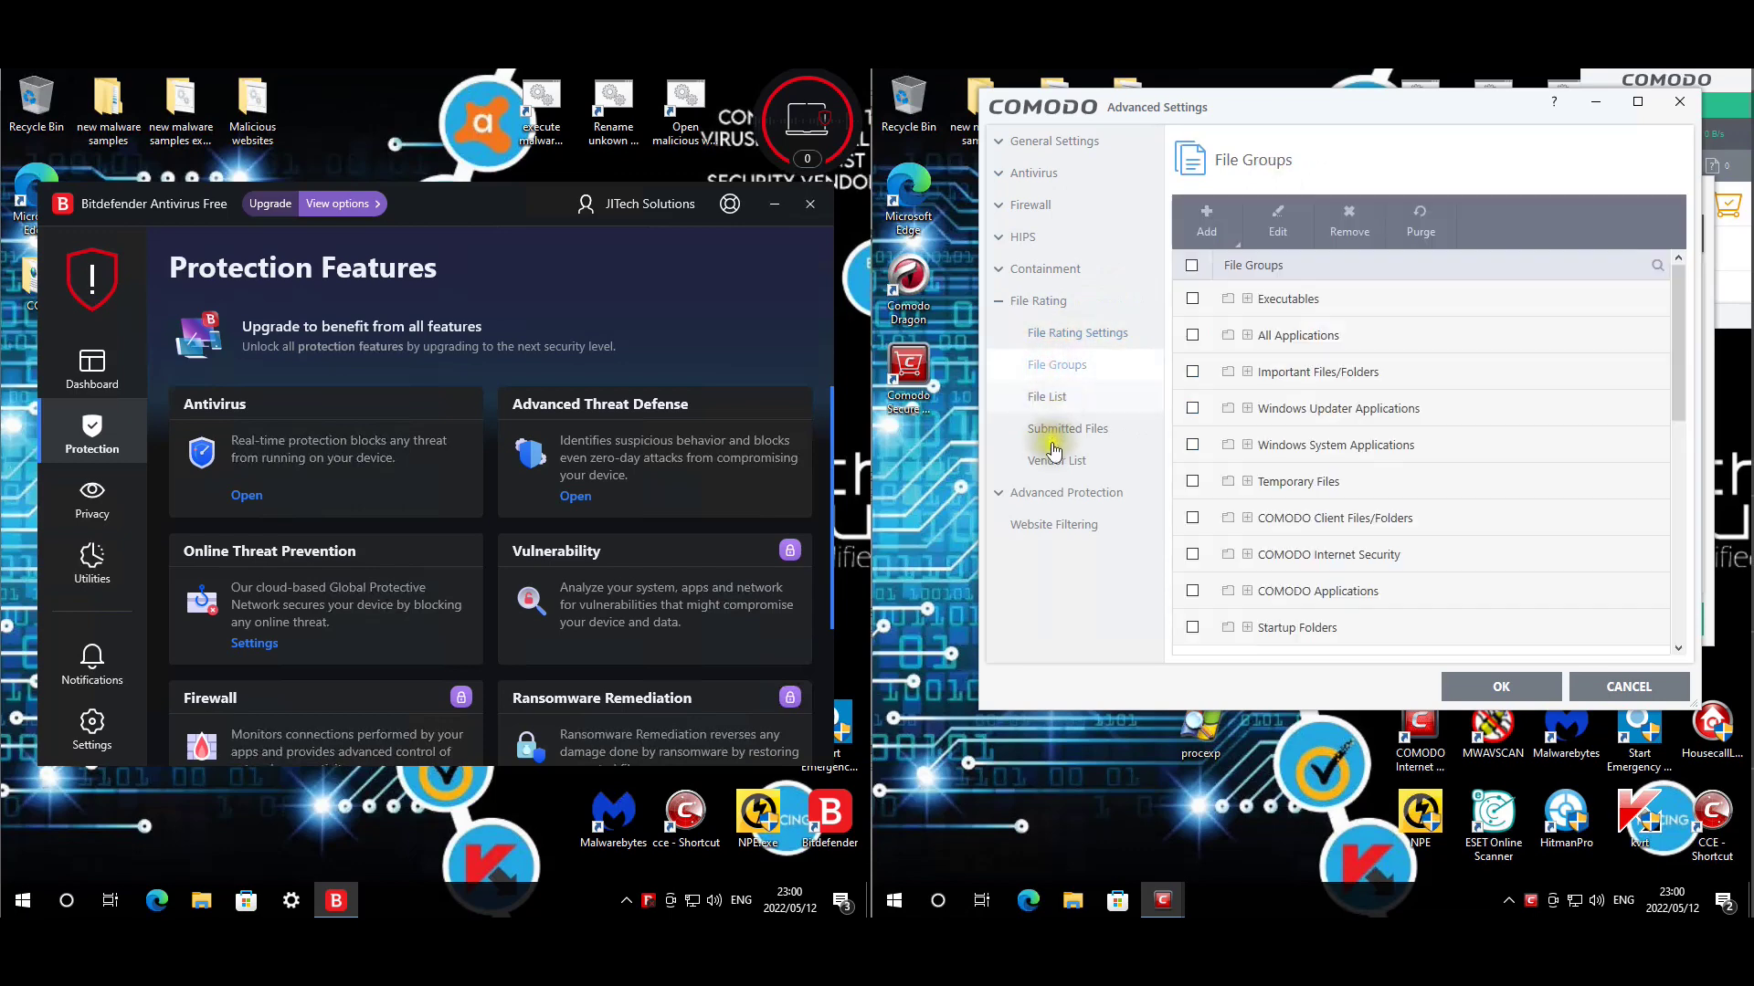
# Examine the VirusScope, script analysis, miscellaneous, Secure Shopping and website filtering settings, then close the advanced settings.
pyautogui.click(1052, 494)
pyautogui.click(1057, 368)
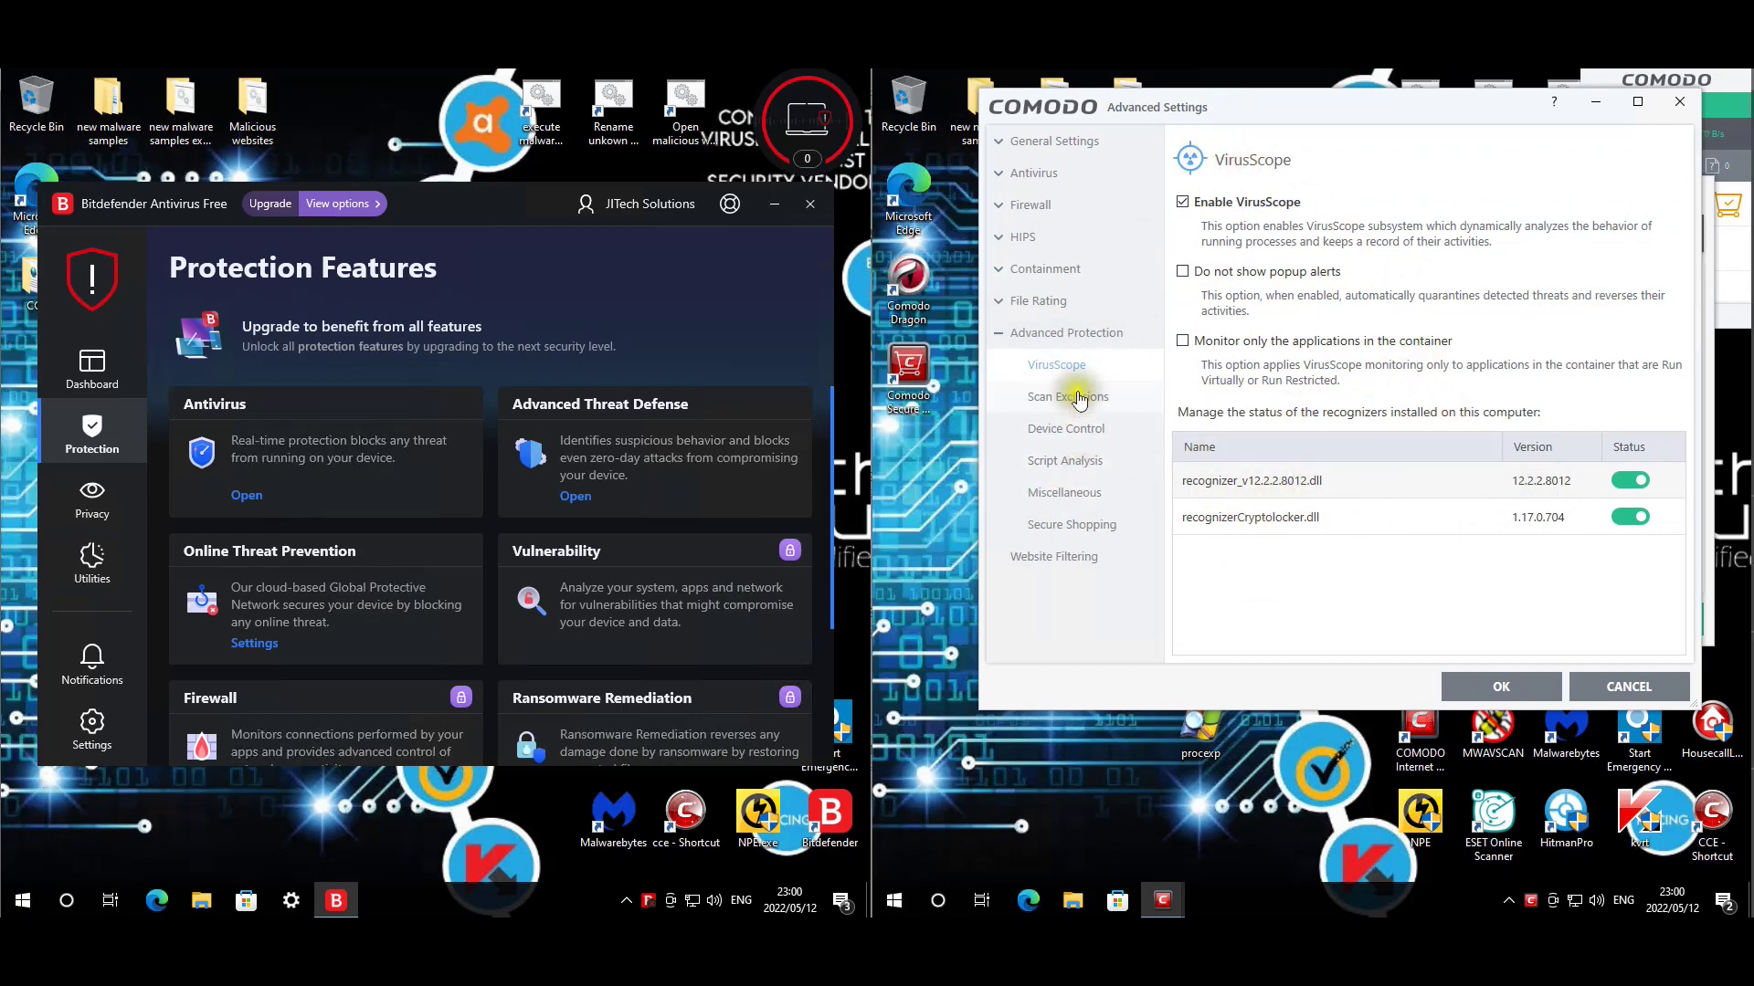
pyautogui.click(1065, 462)
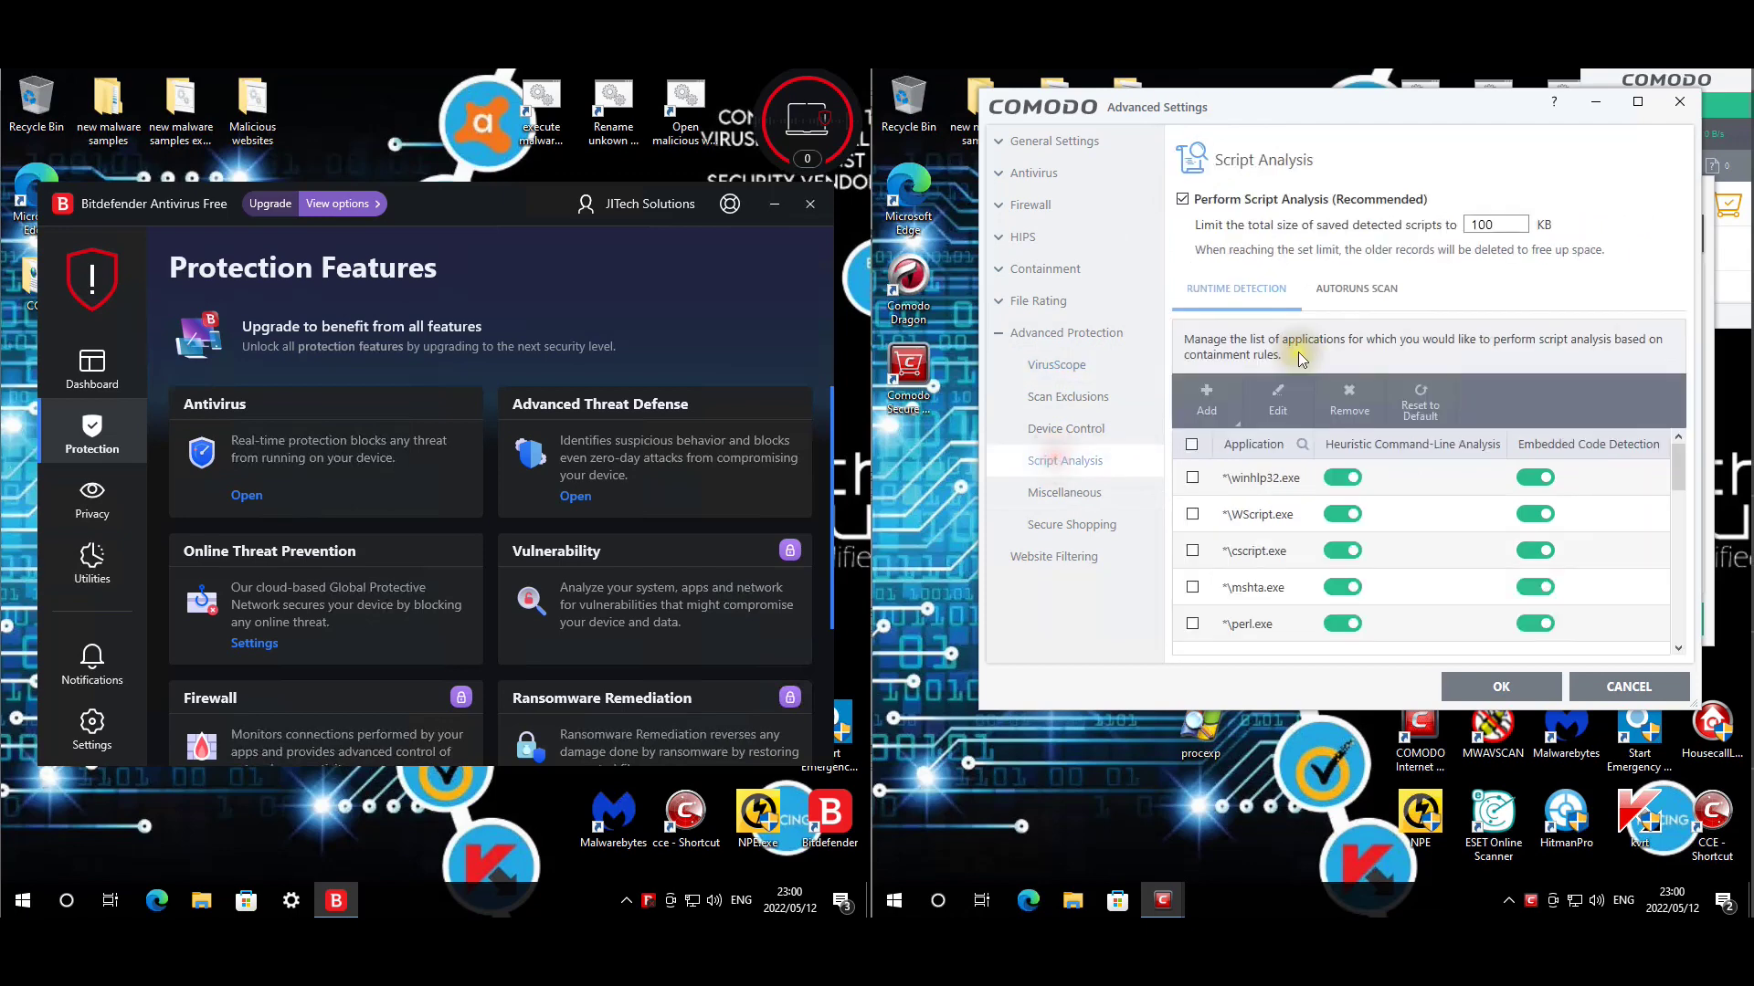
pyautogui.scroll(-10, 1639, 507)
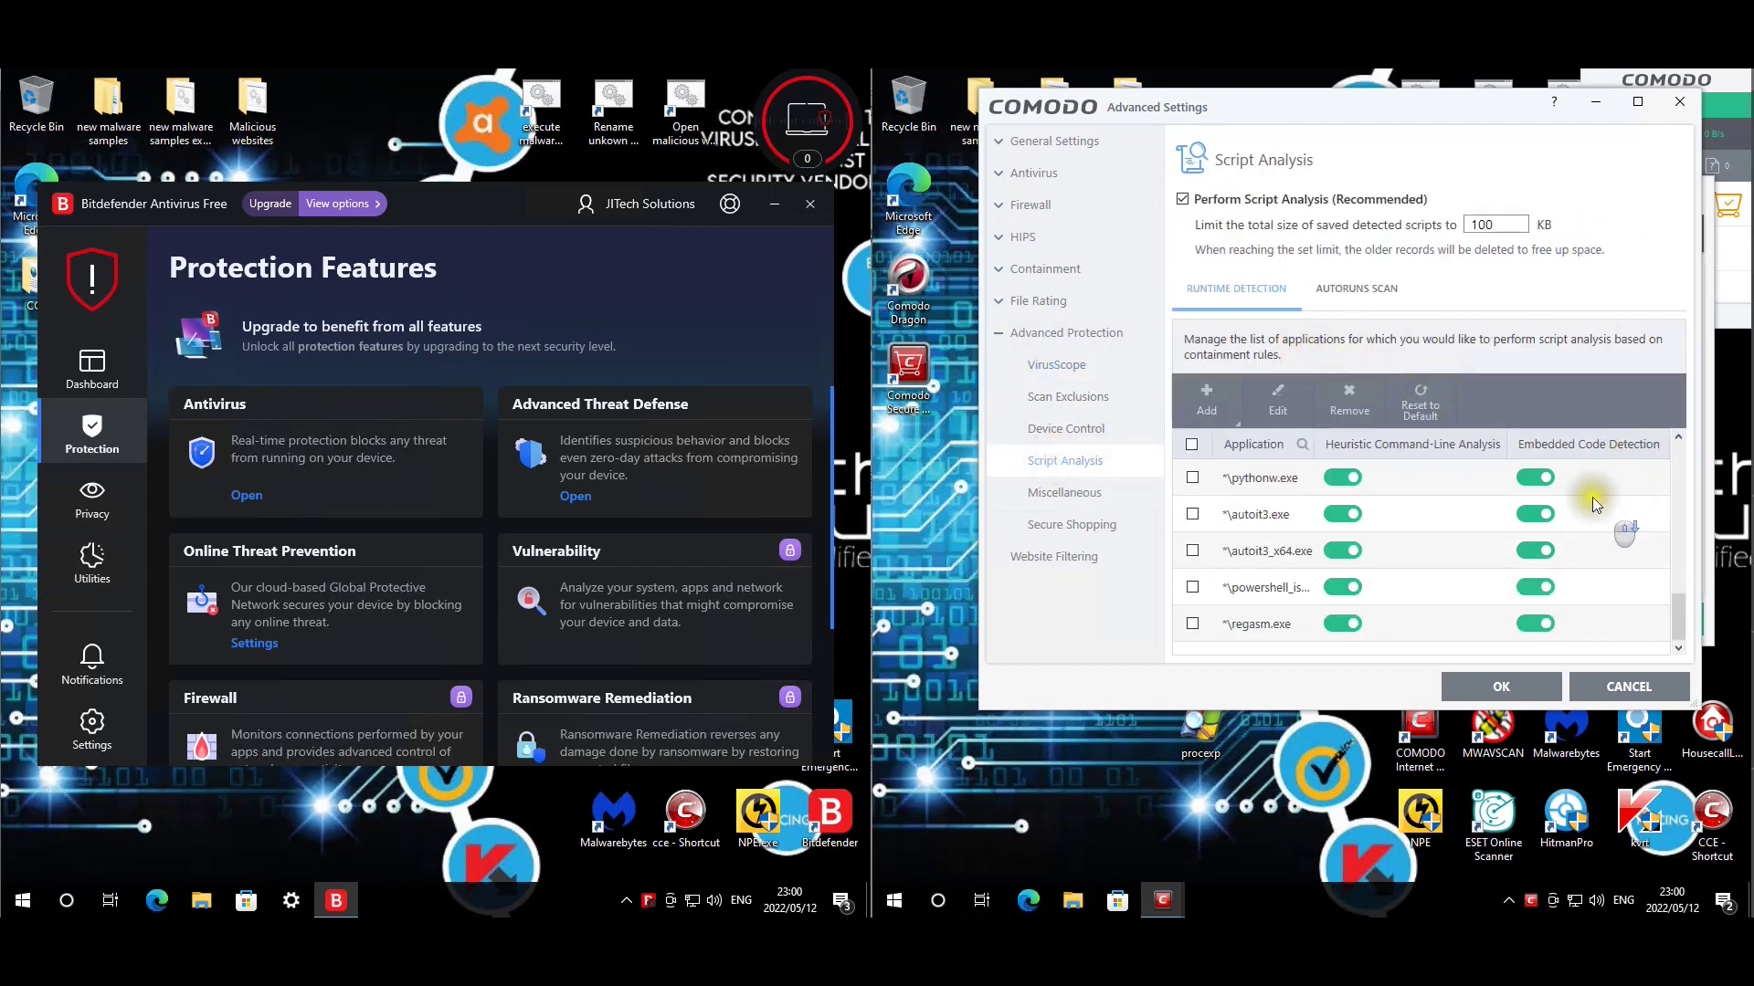
pyautogui.click(1356, 288)
pyautogui.scroll(-10, 1565, 497)
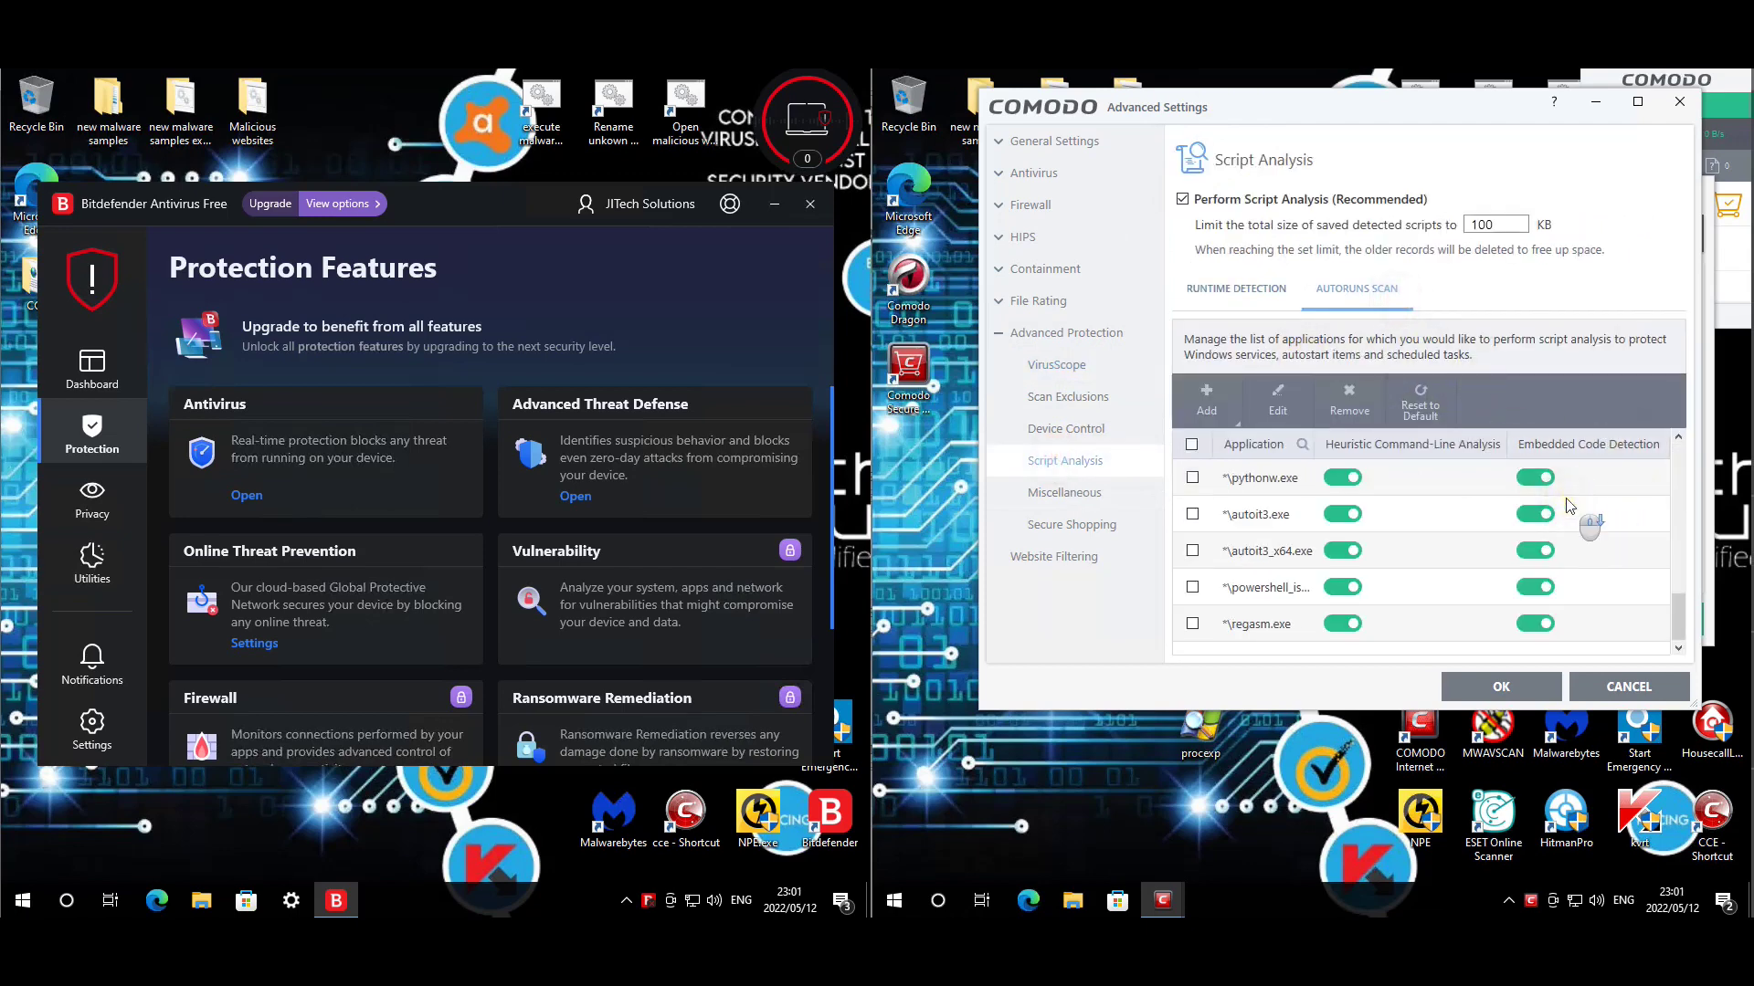
pyautogui.click(1116, 494)
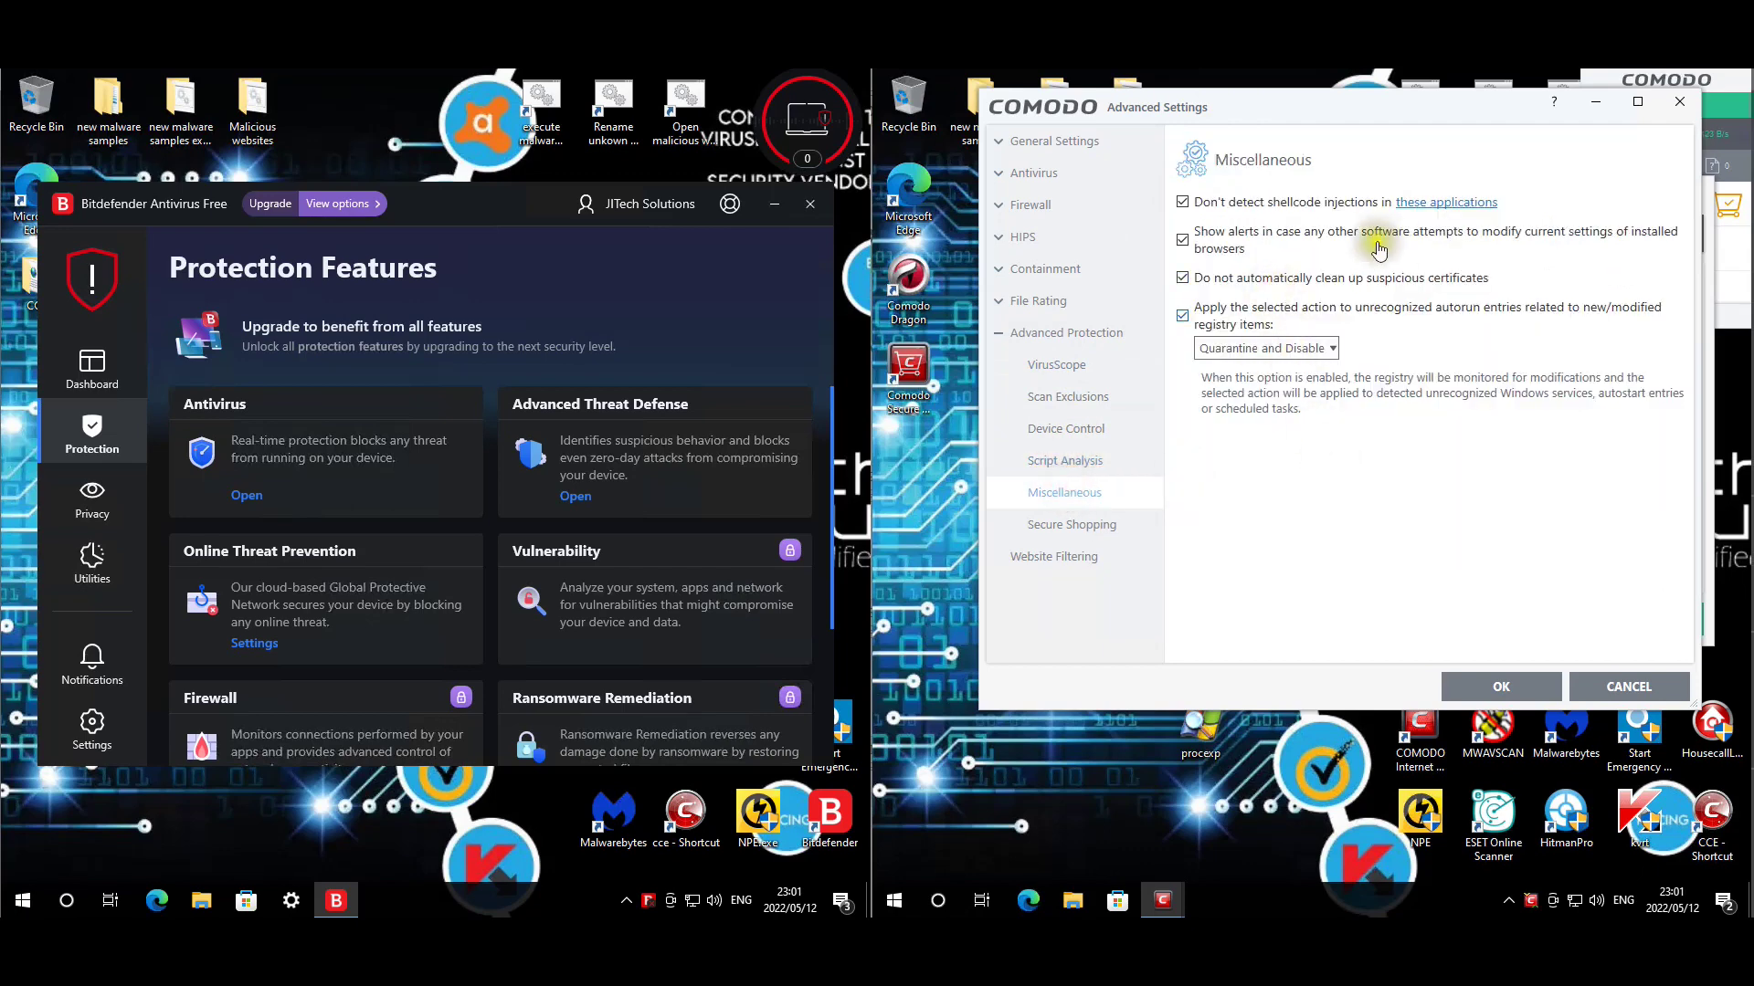
pyautogui.click(1094, 524)
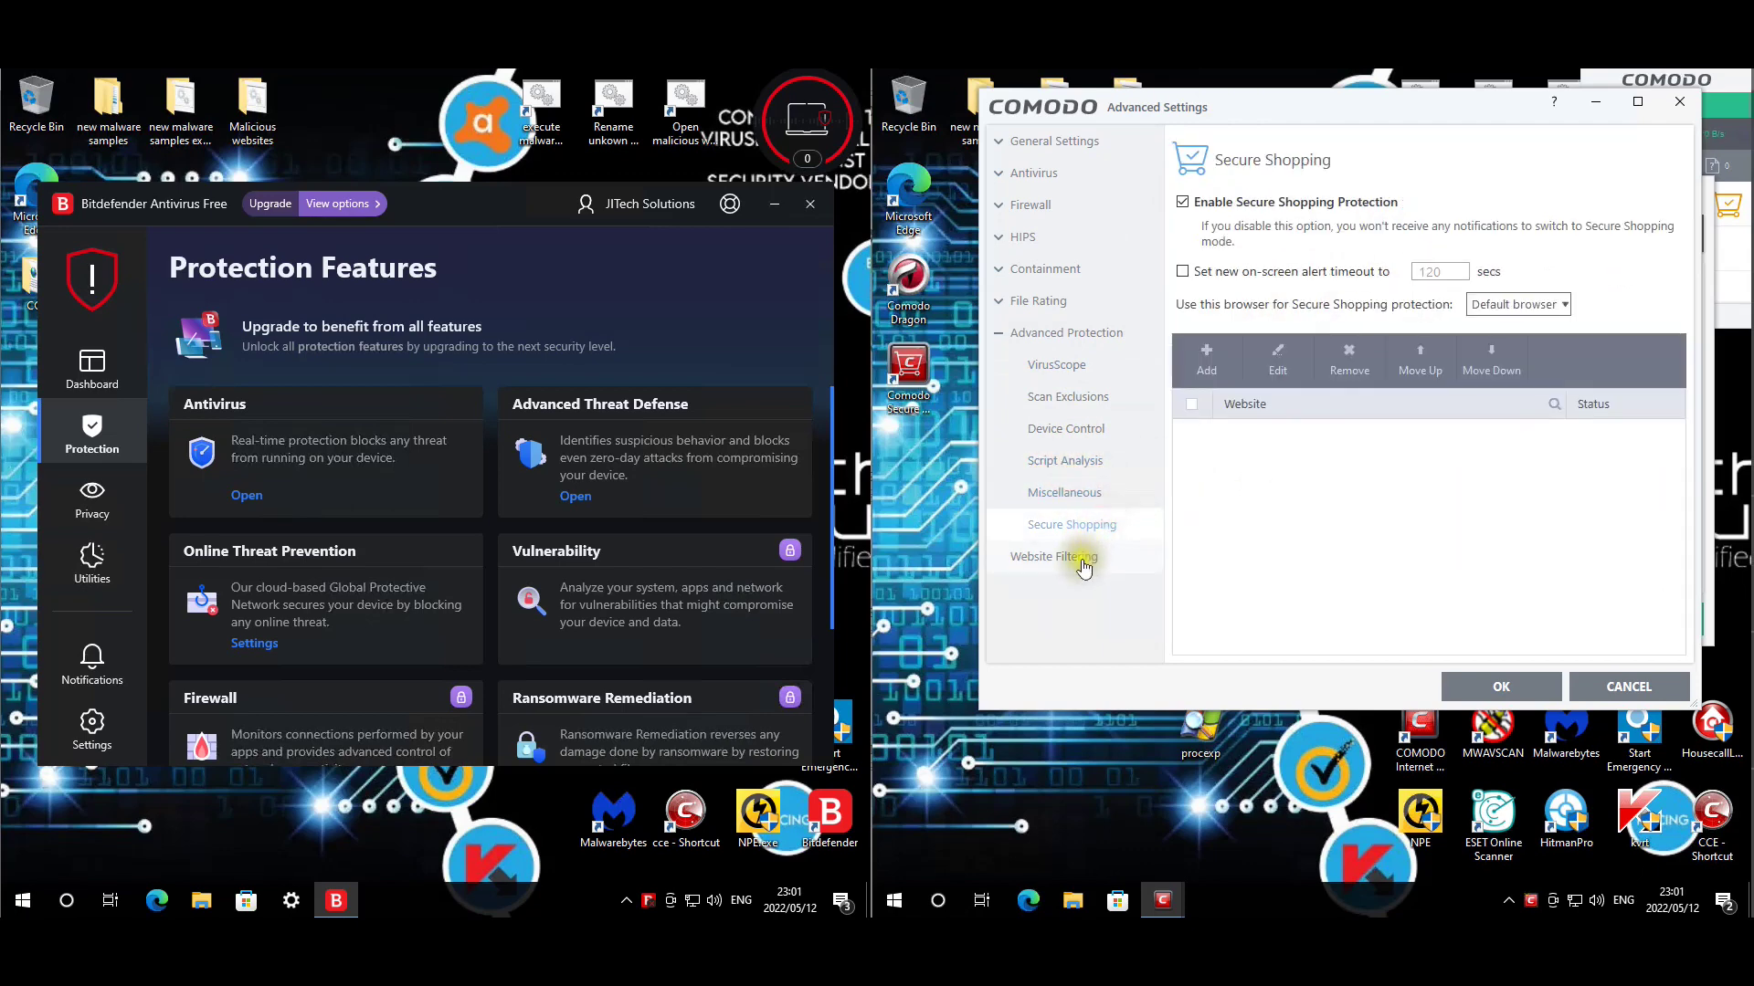
pyautogui.click(1082, 564)
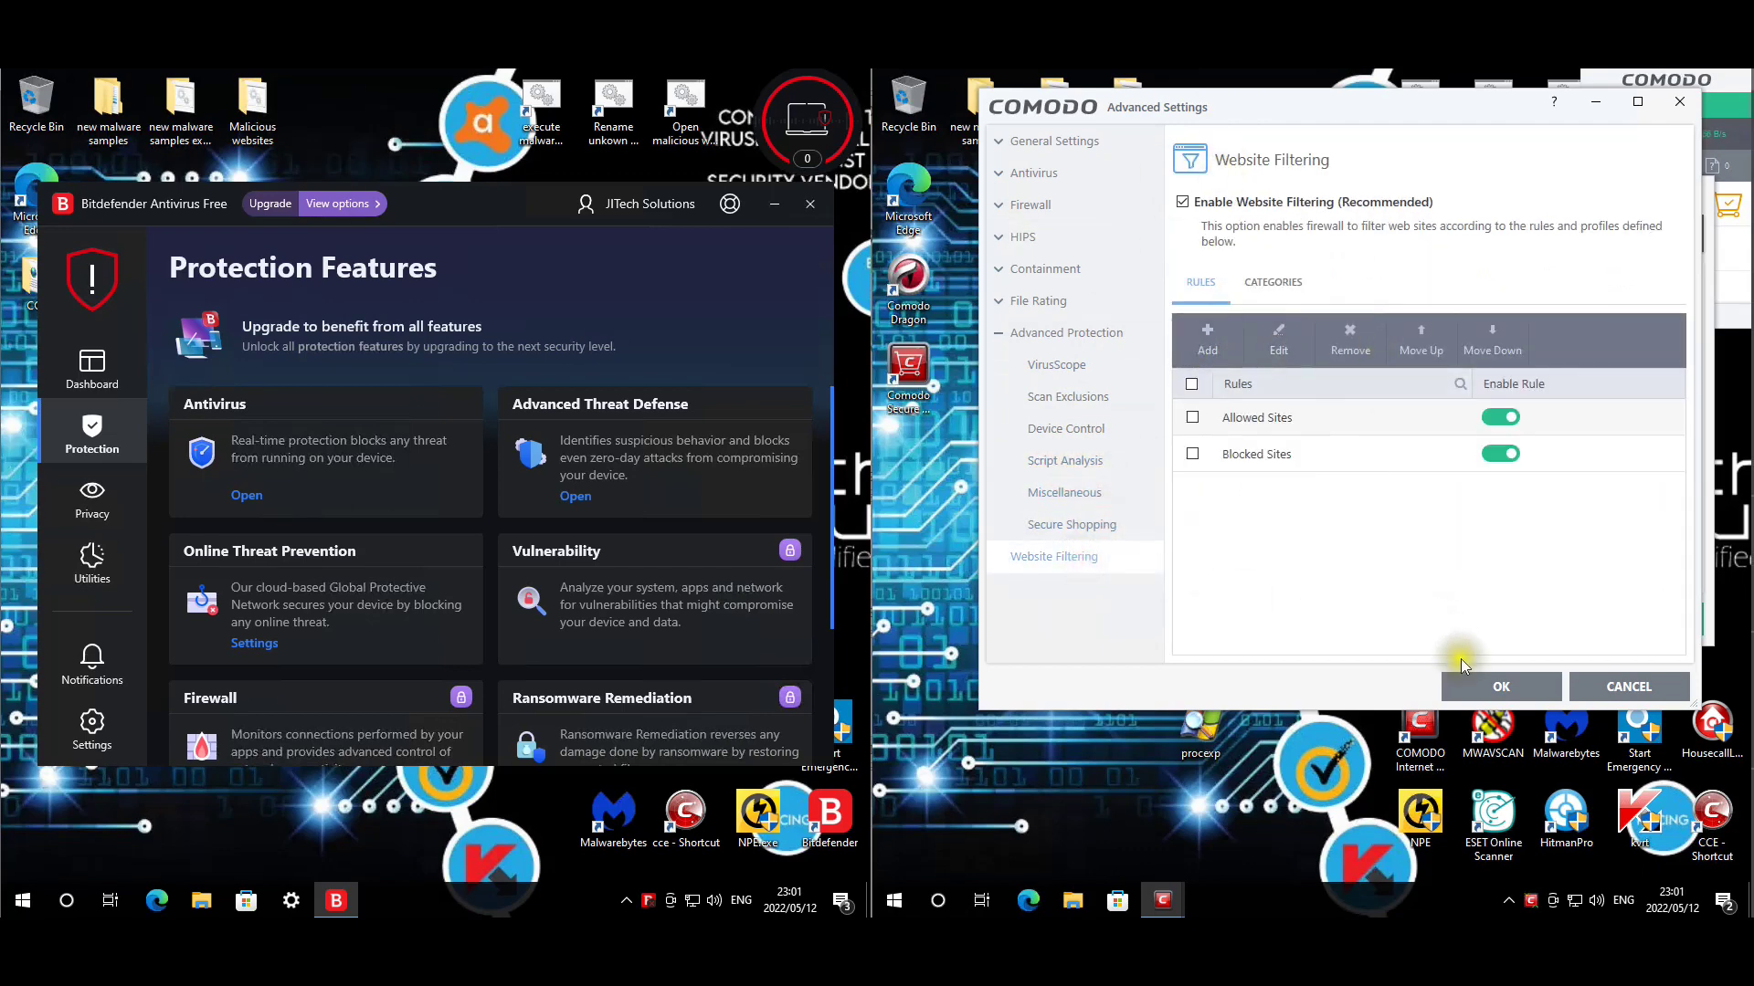
pyautogui.click(1485, 685)
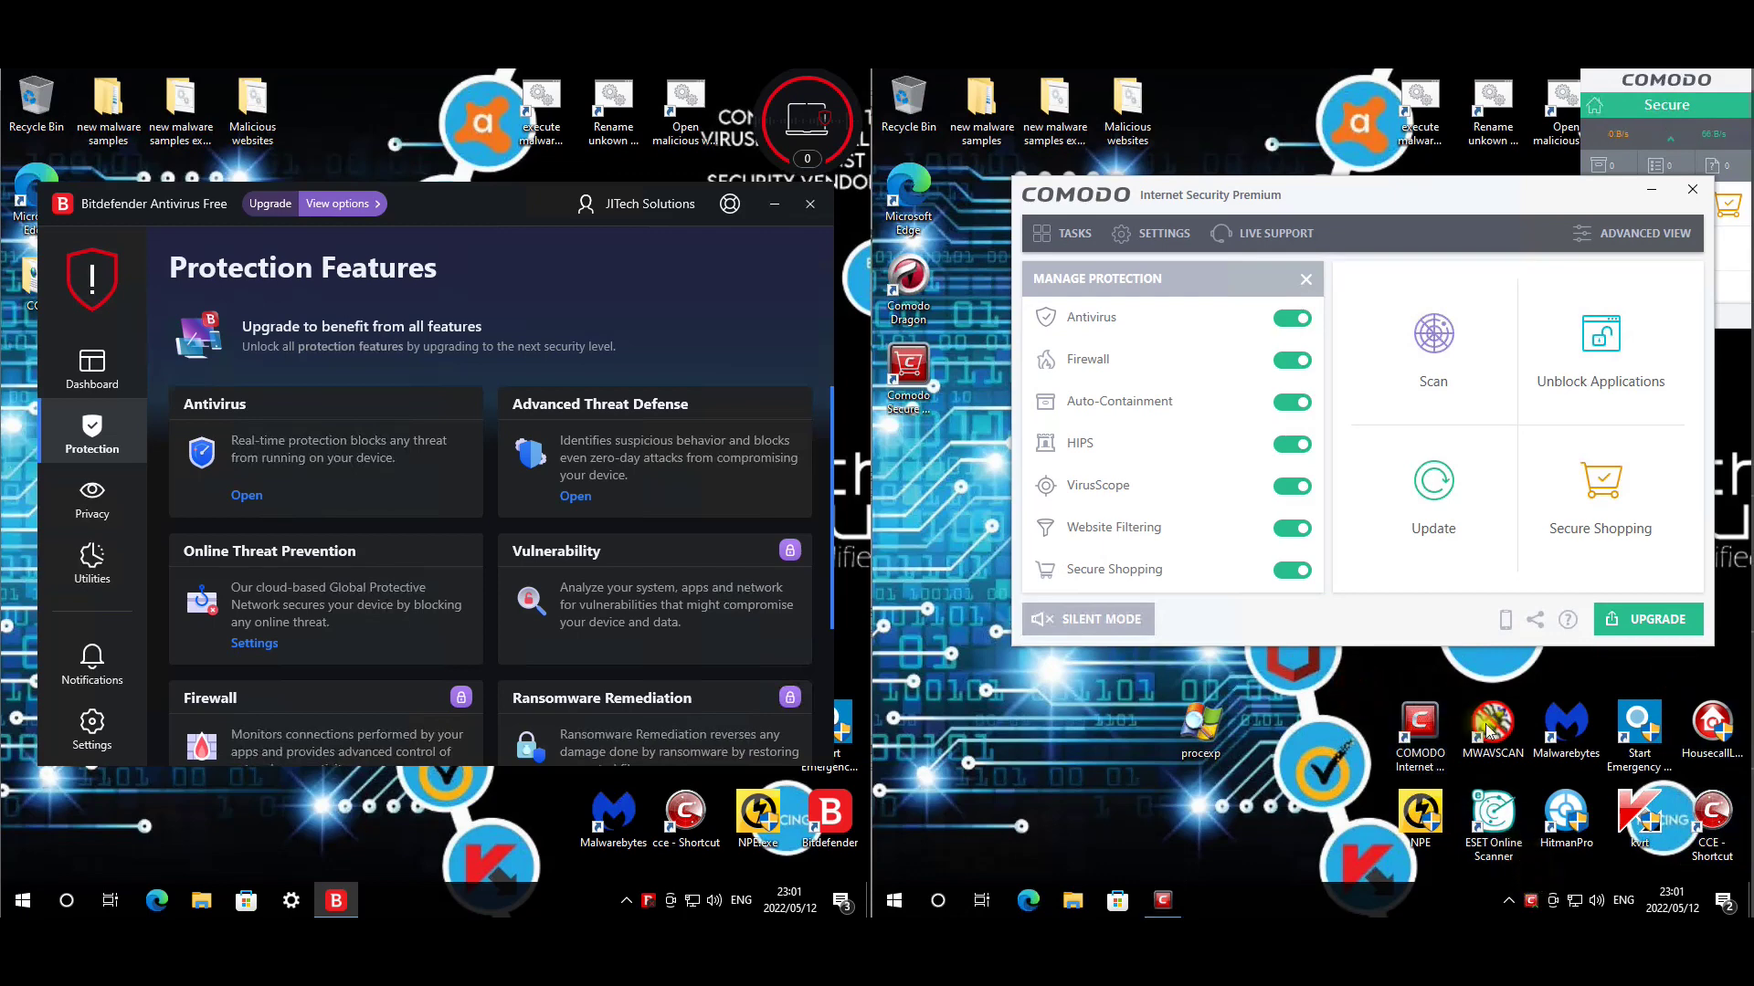
# Set Comodo's antivirus component to Disabled.
pyautogui.rightClick(1532, 904)
pyautogui.moveTo(1584, 683)
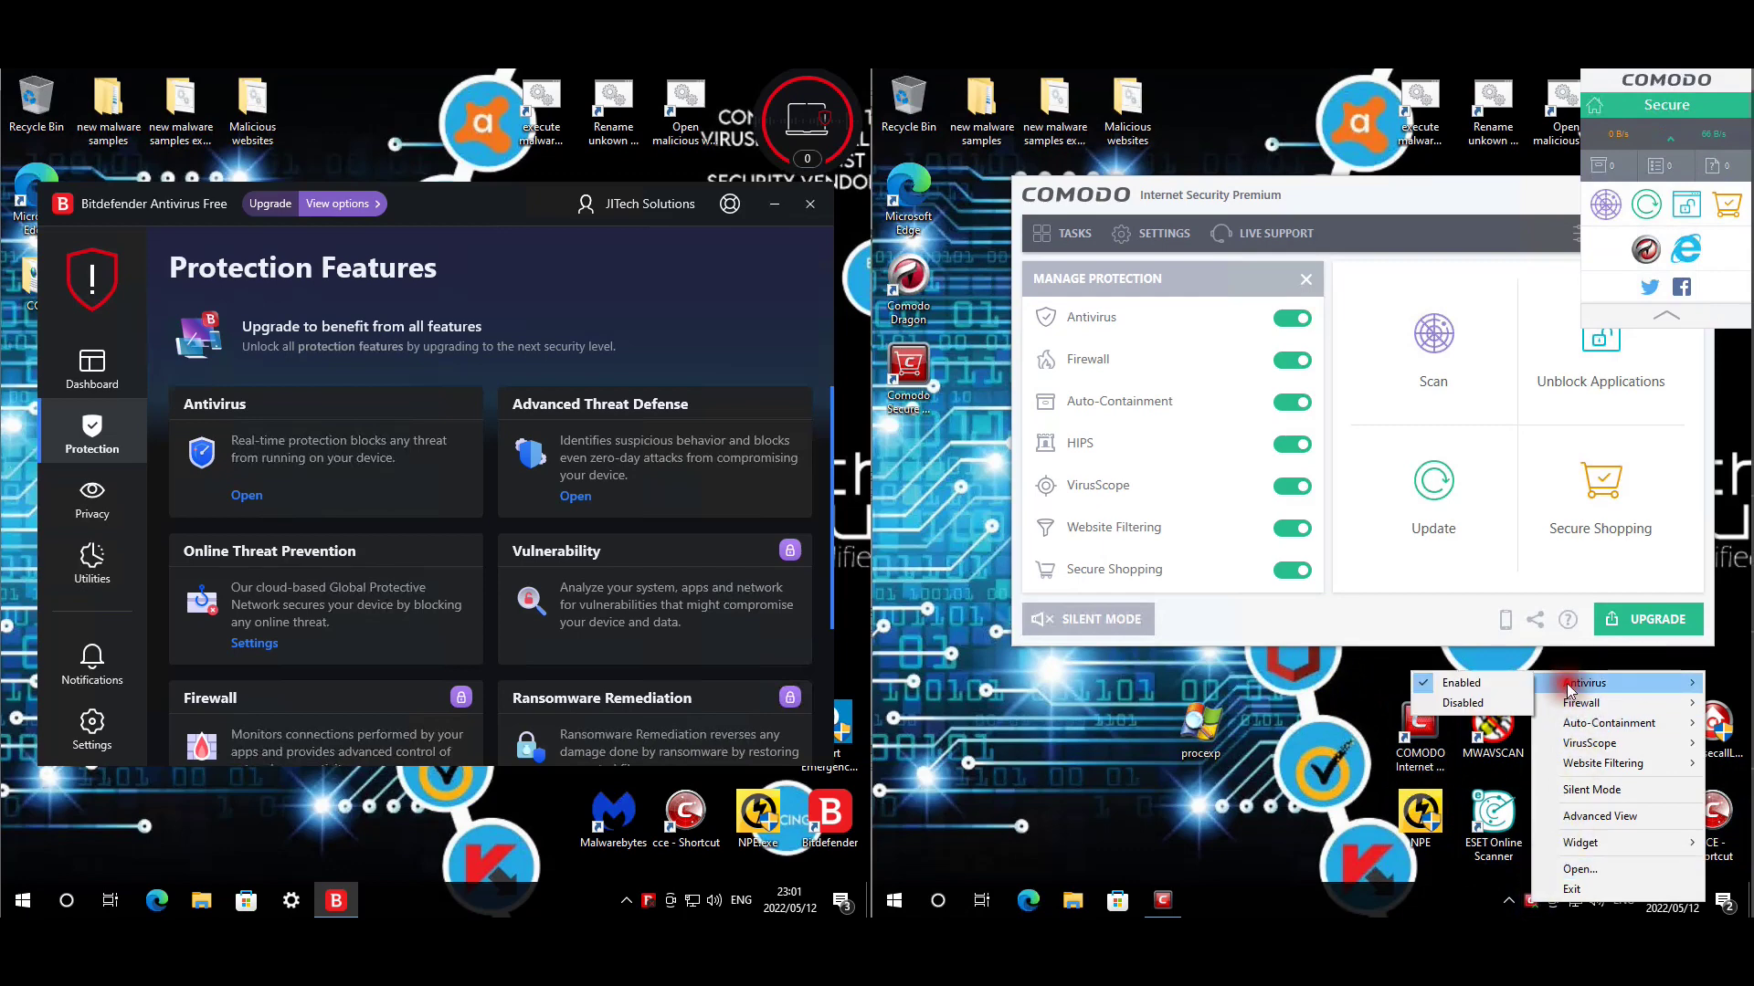
pyautogui.click(1465, 703)
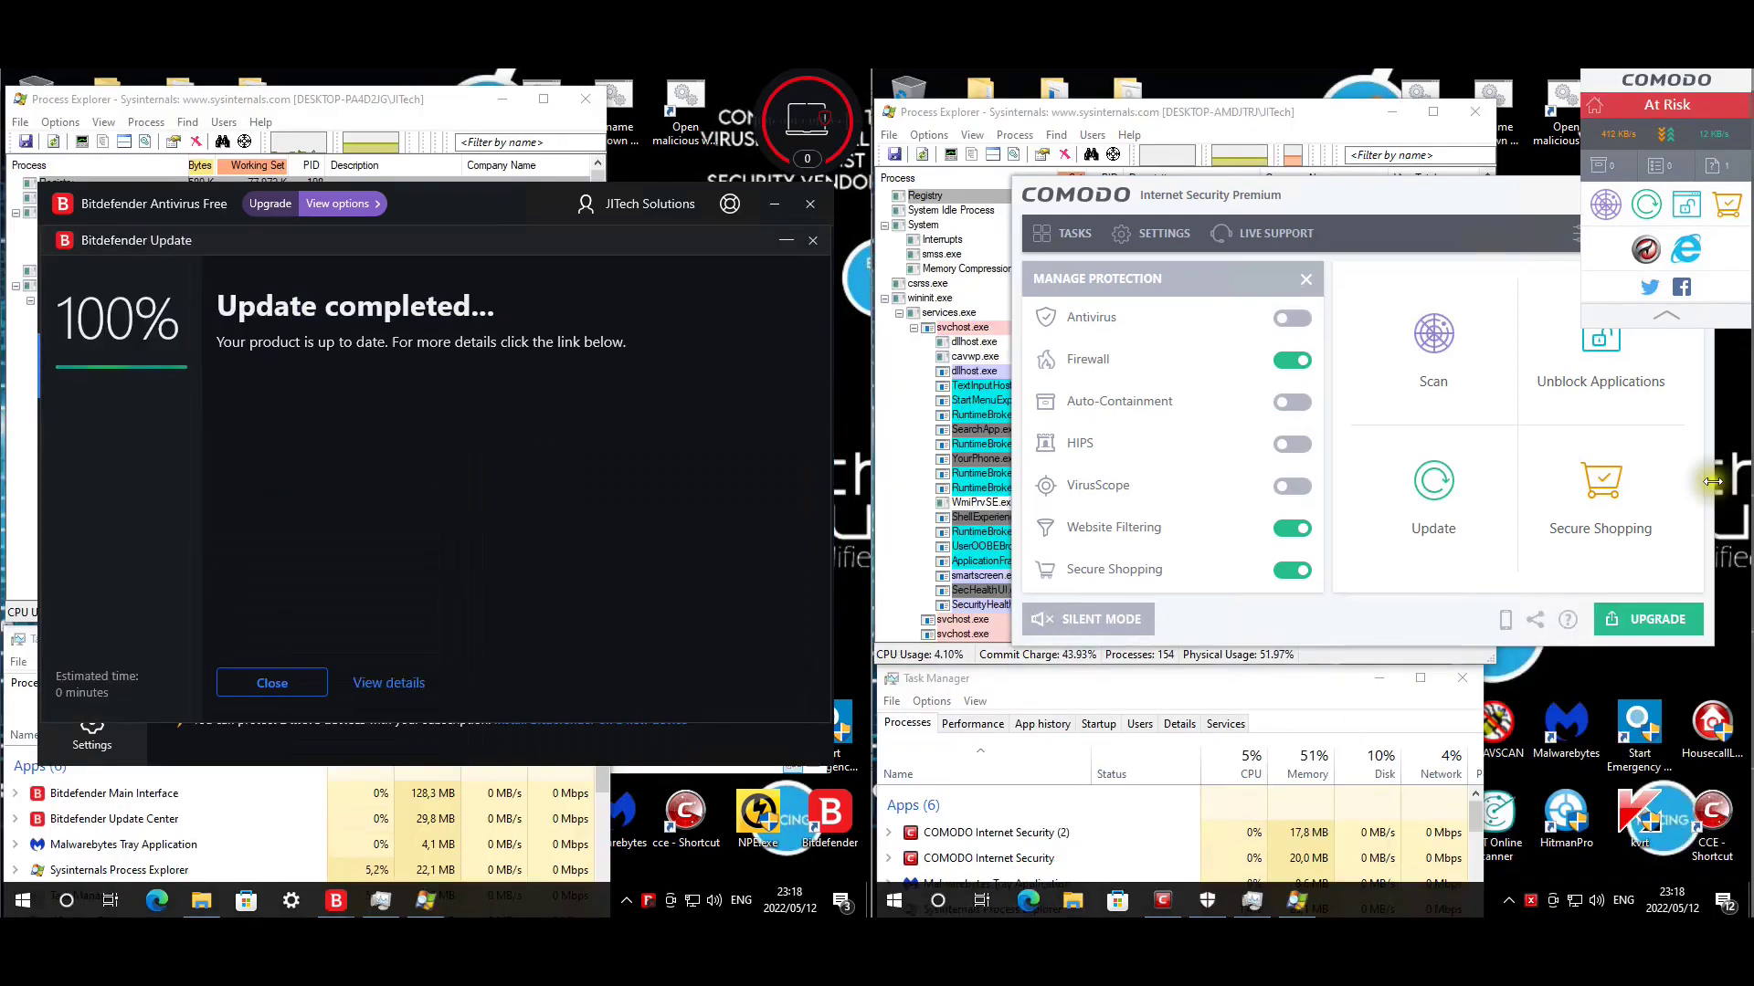
# Run an update check for Comodo Internet Security.
pyautogui.click(1454, 480)
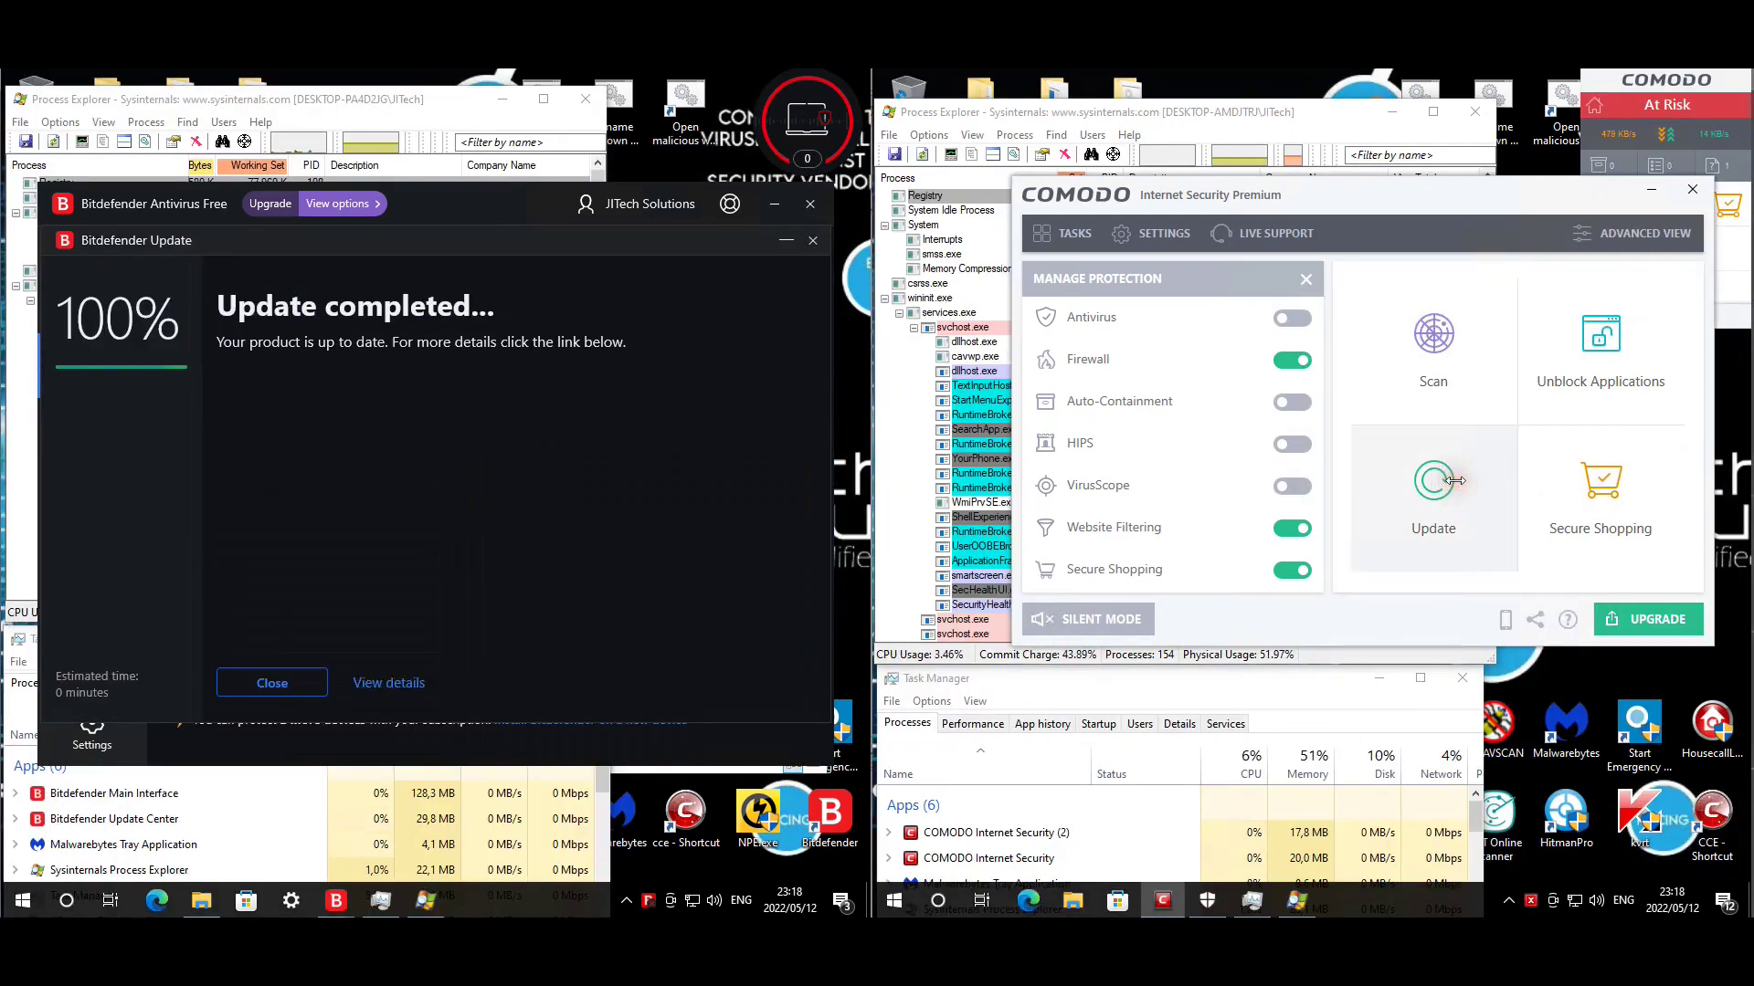
pyautogui.click(1454, 481)
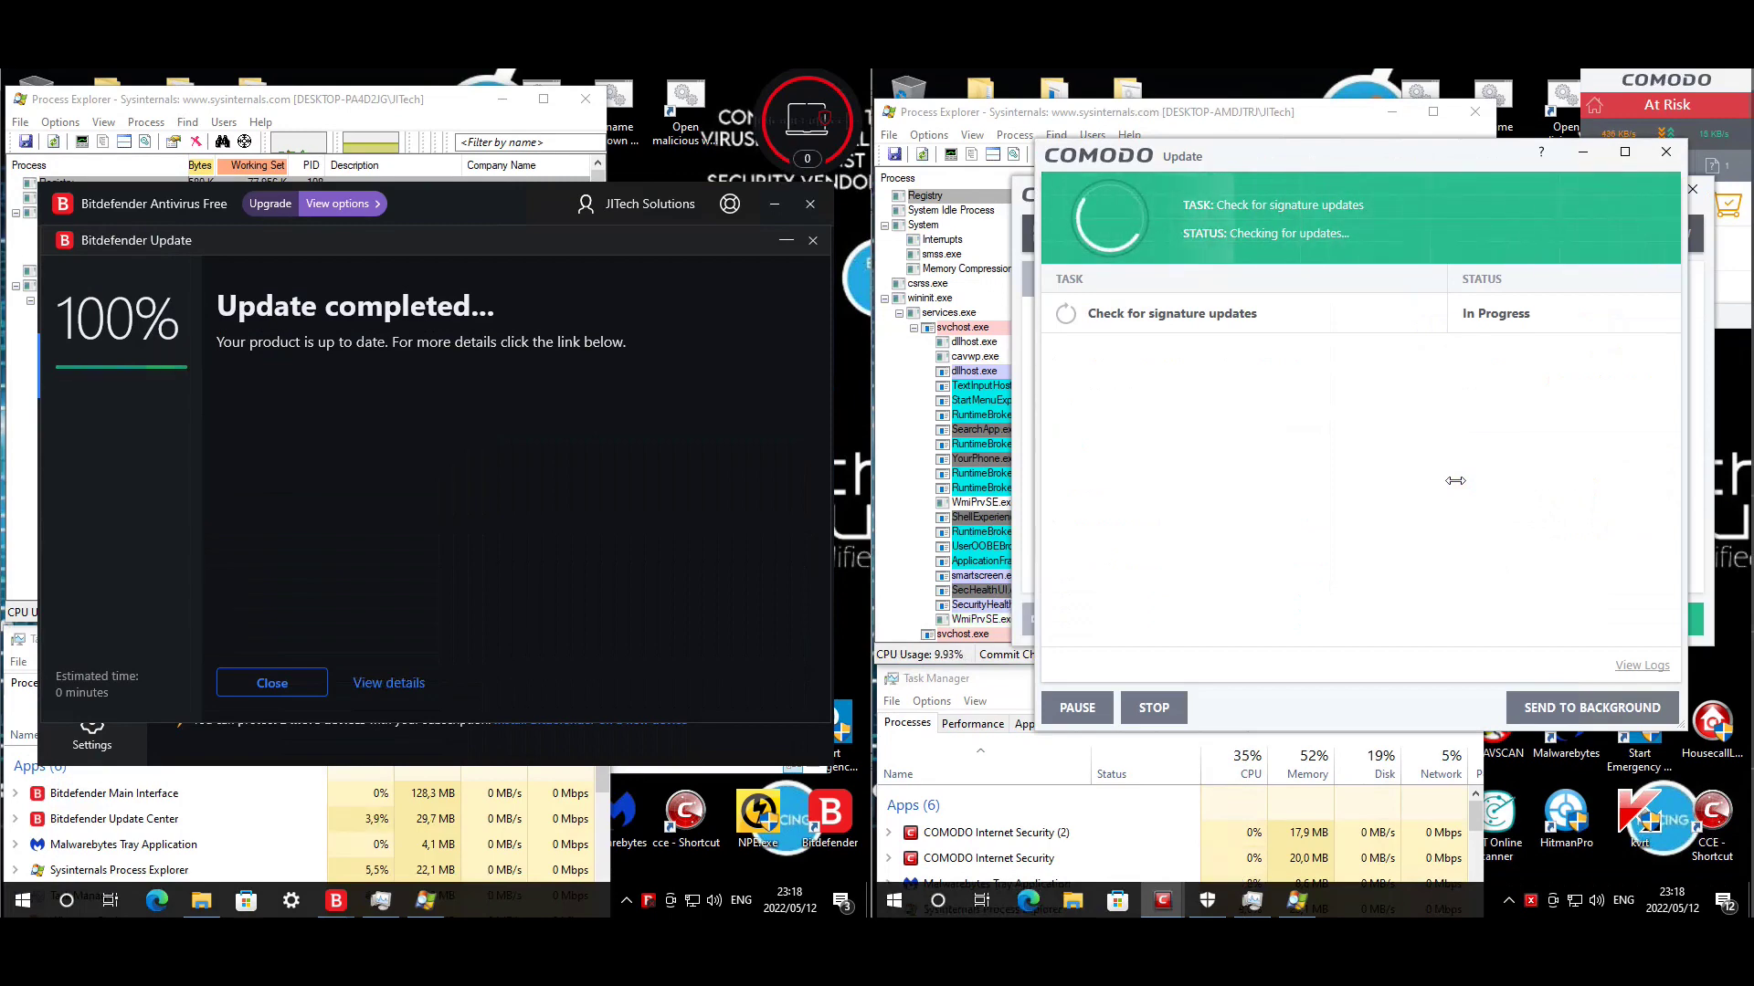
# Look through the "new malware samples extracted" folder on the Bitdefender machine, then close it.
pyautogui.click(202, 902)
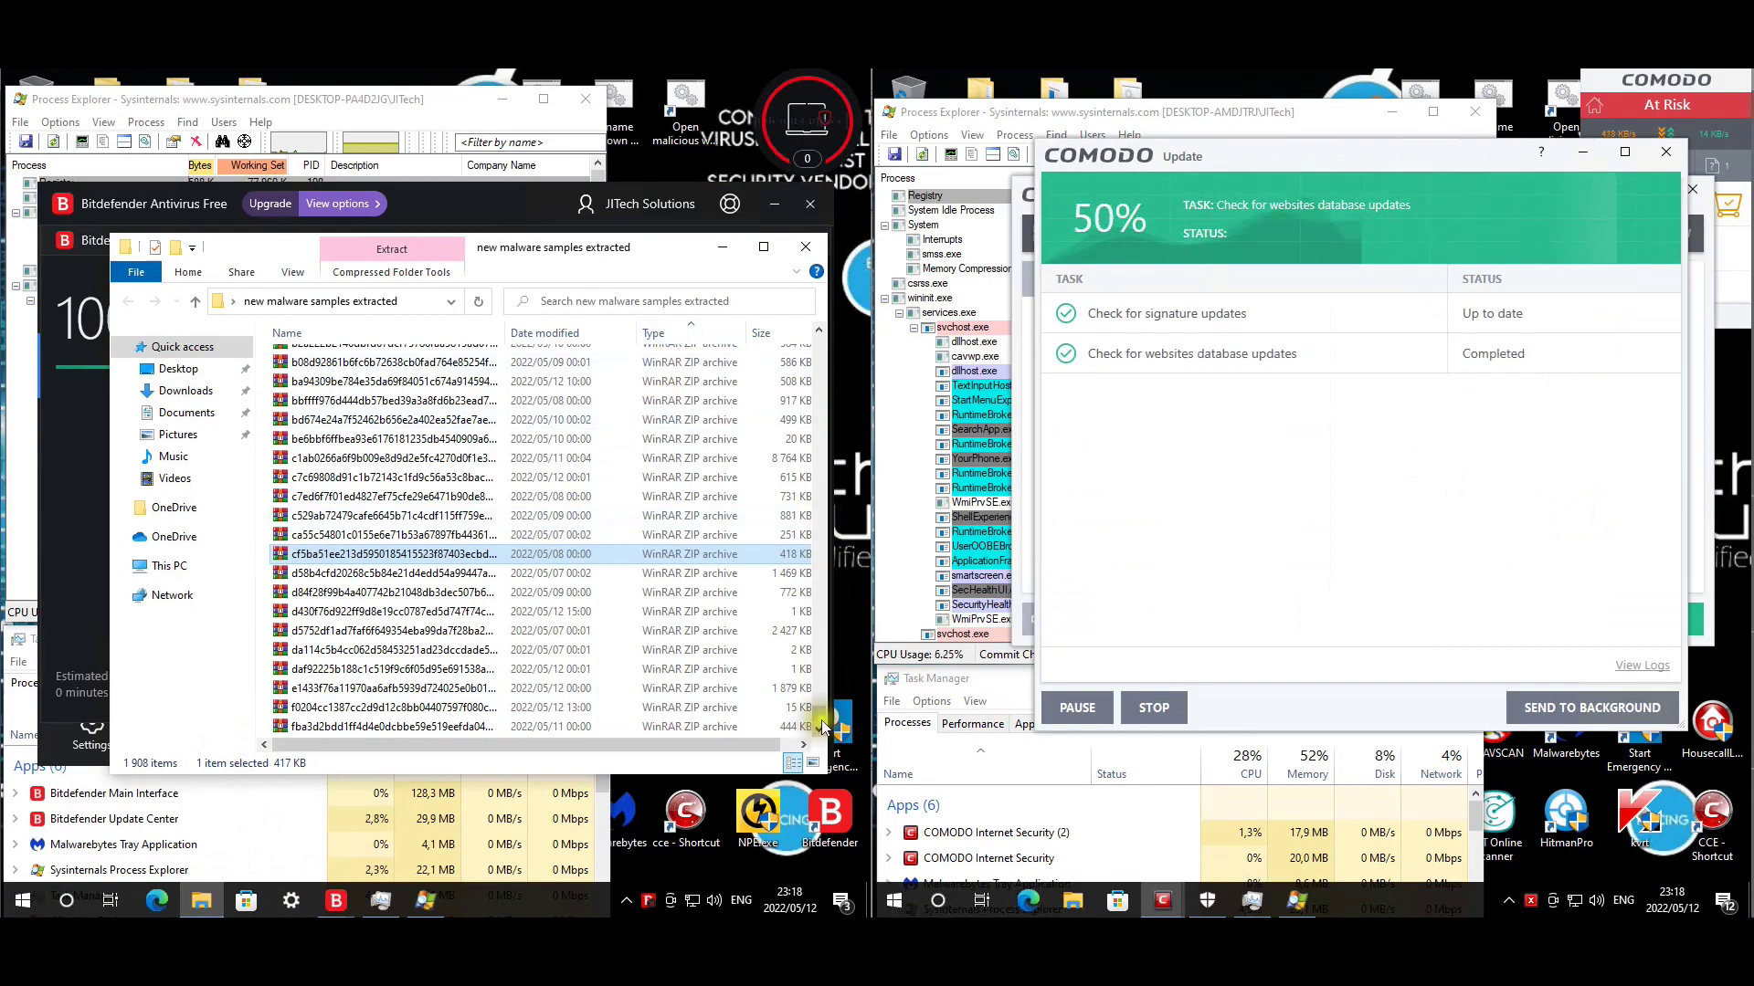
pyautogui.scroll(-10, 824, 657)
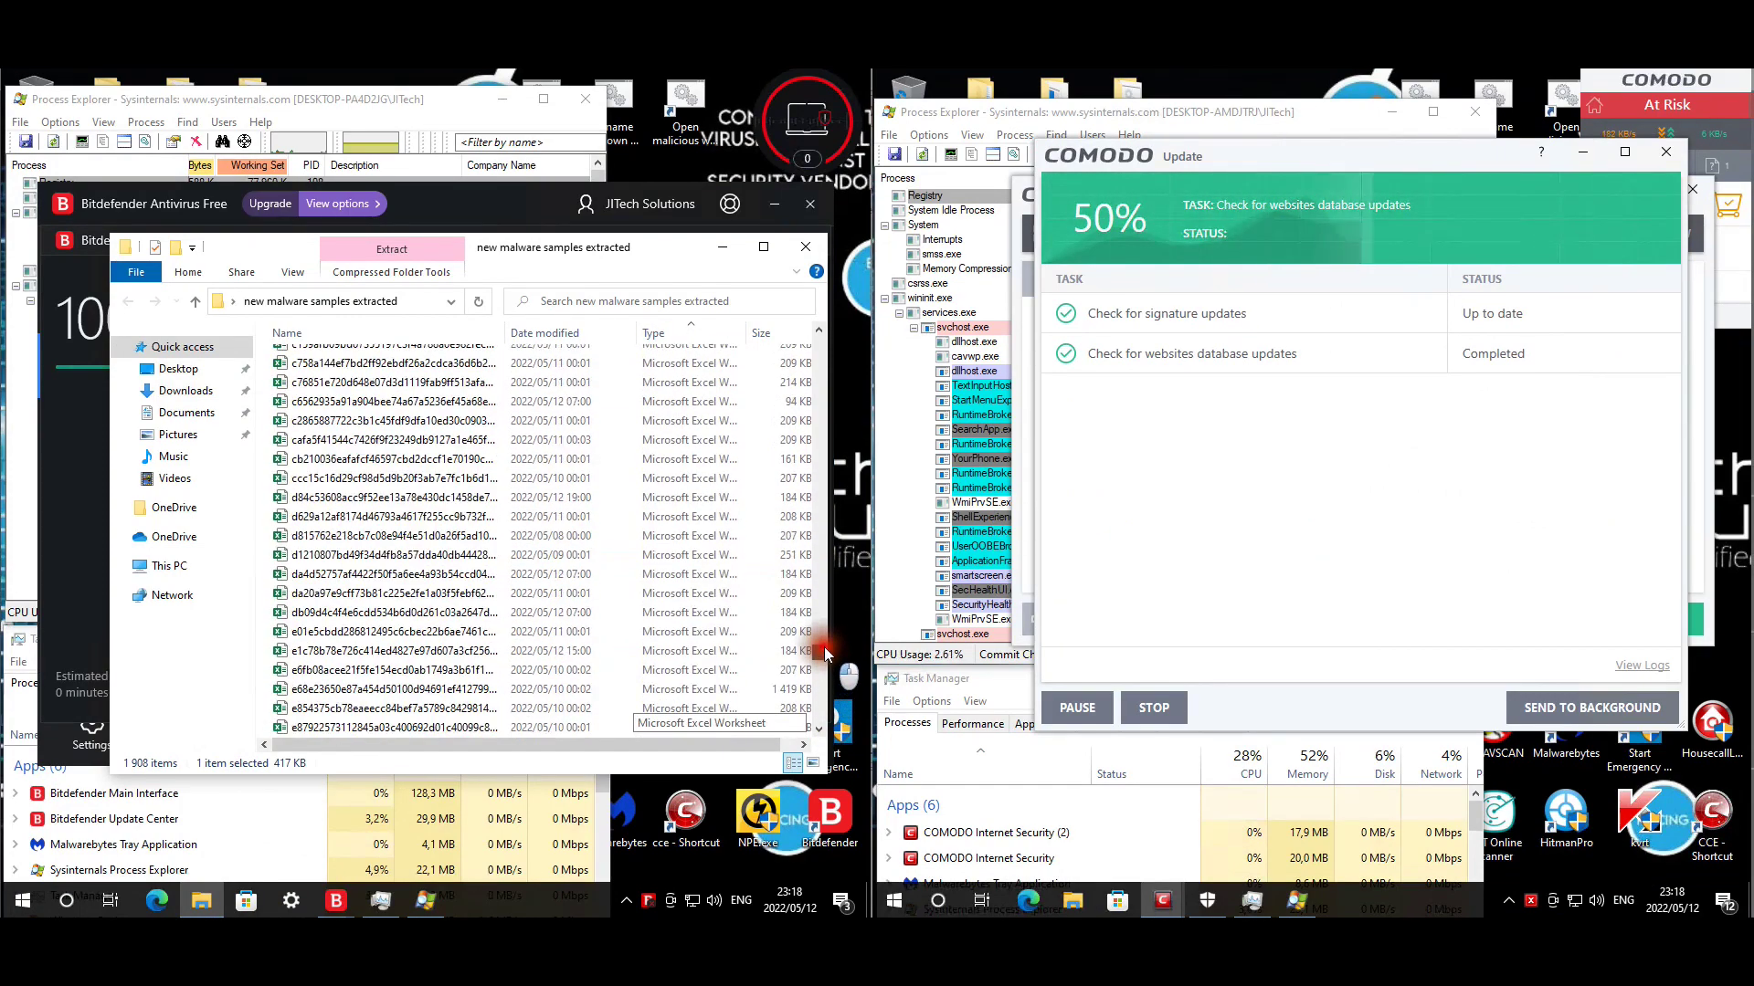
pyautogui.scroll(5, 825, 658)
pyautogui.moveTo(842, 637); pyautogui.dragTo(819, 281)
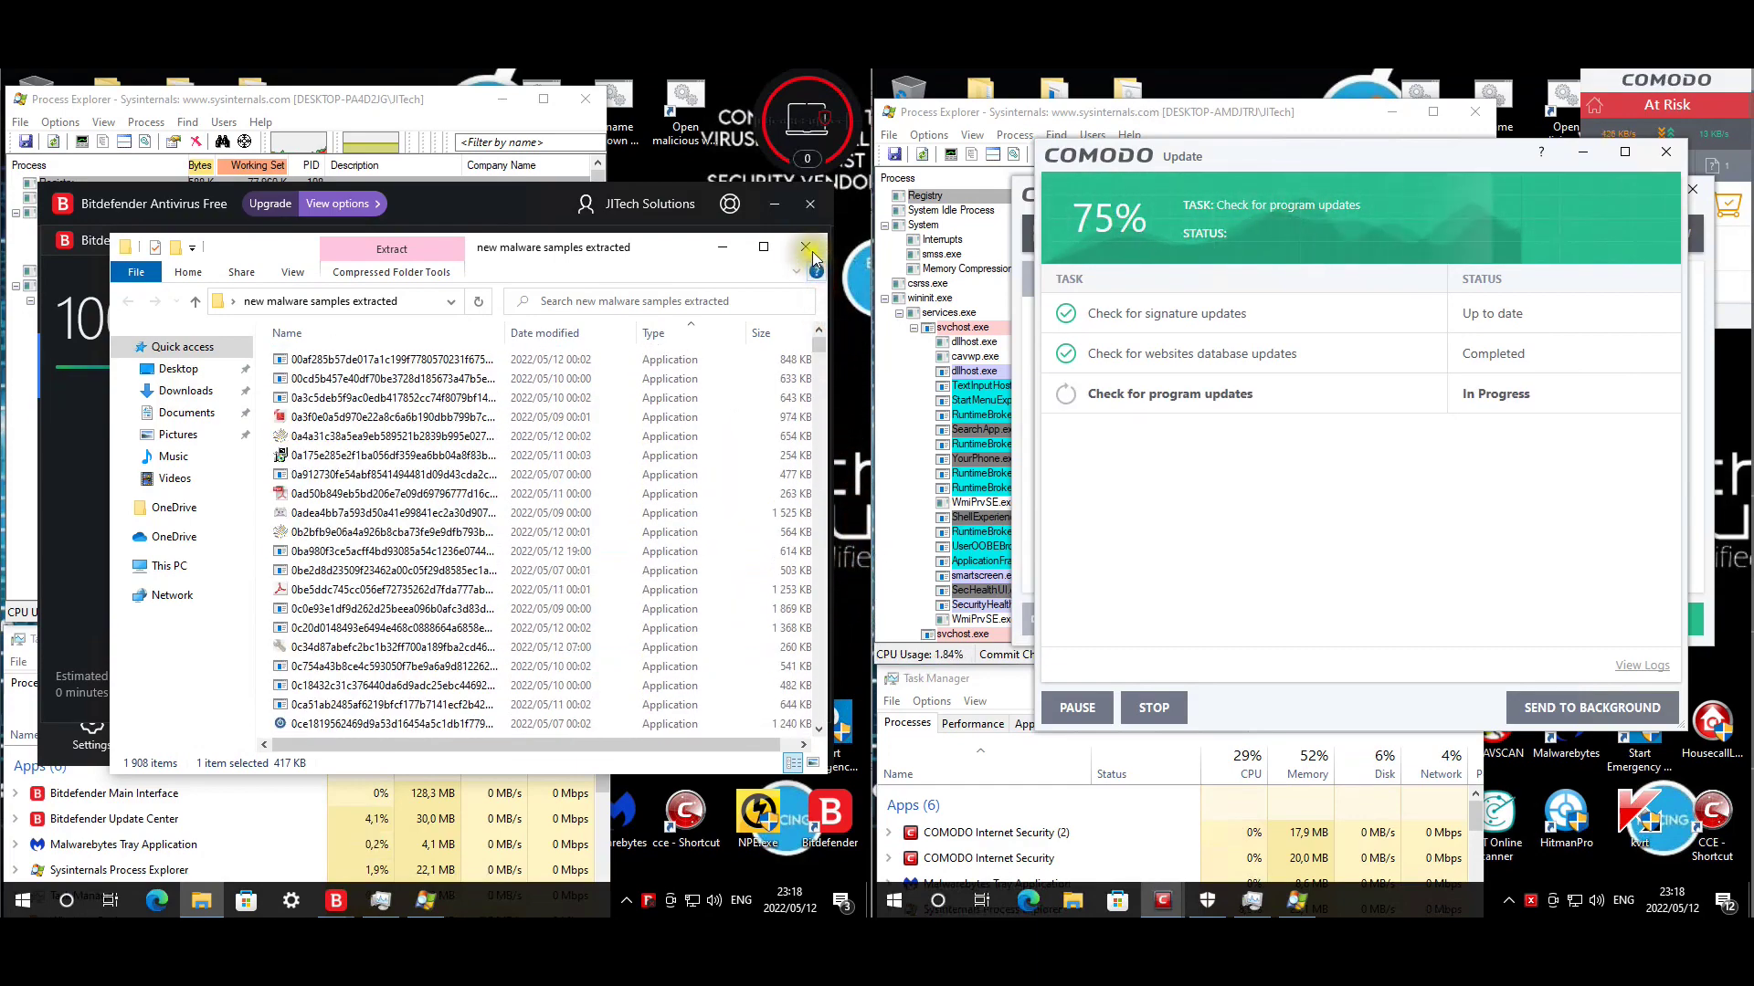
pyautogui.click(806, 247)
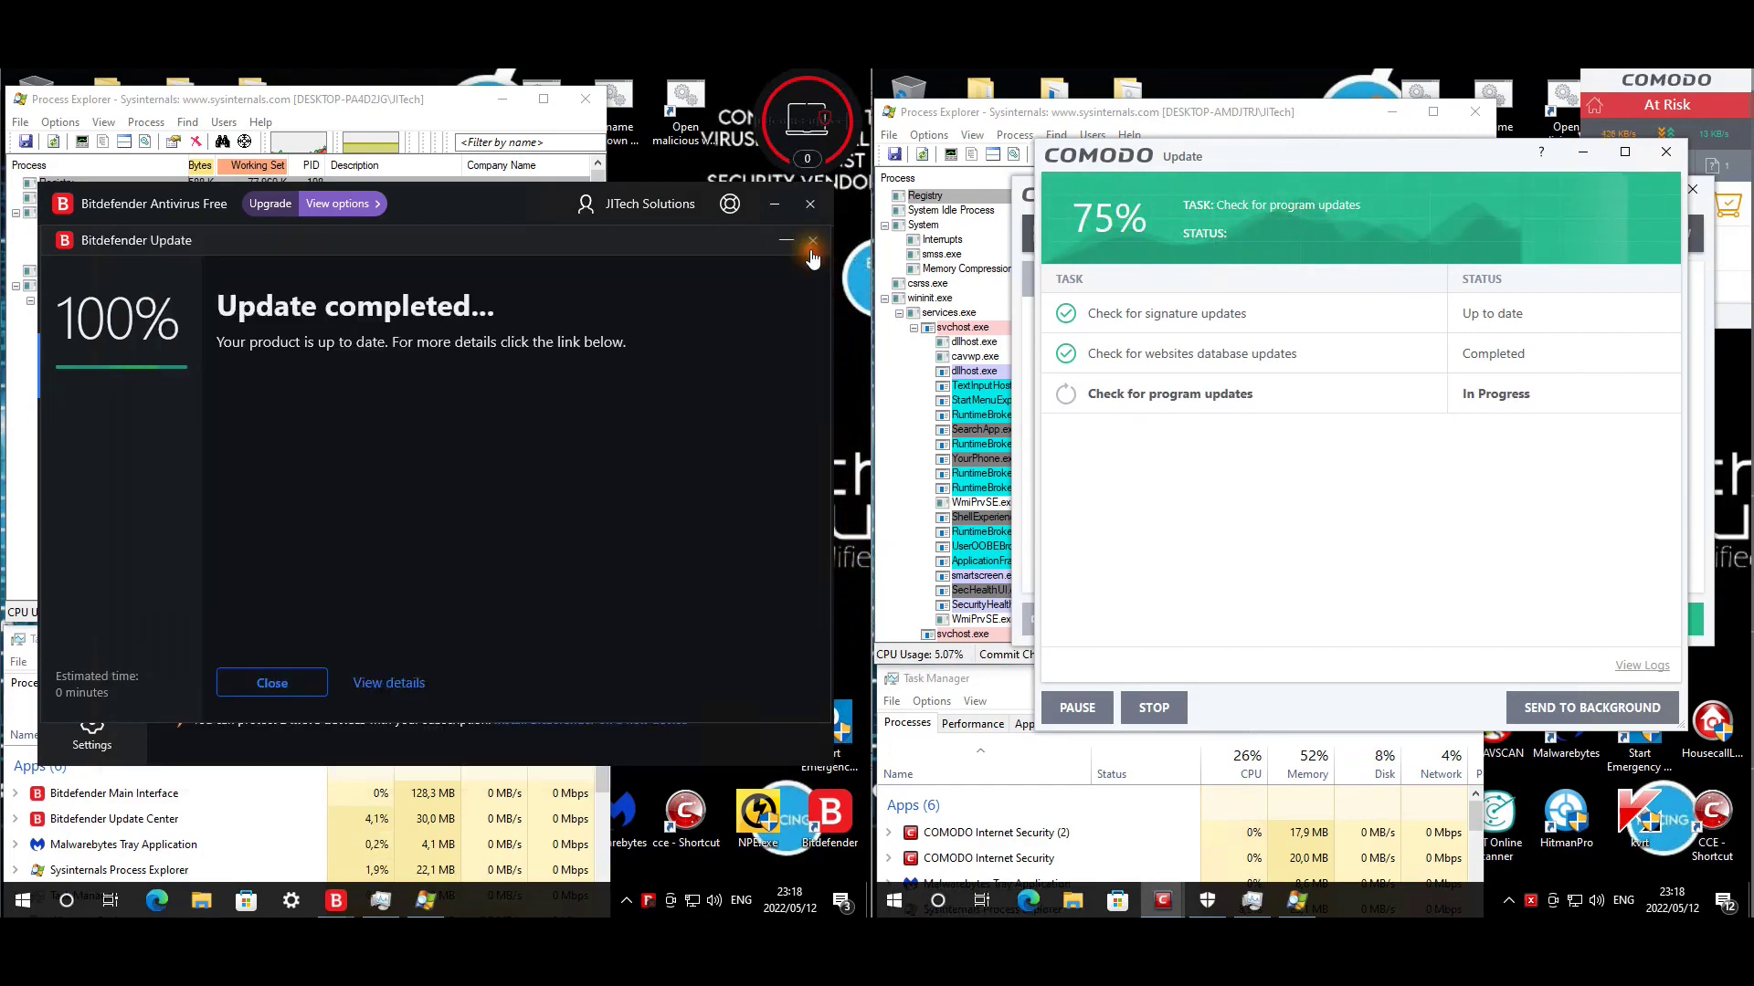
pyautogui.click(1325, 494)
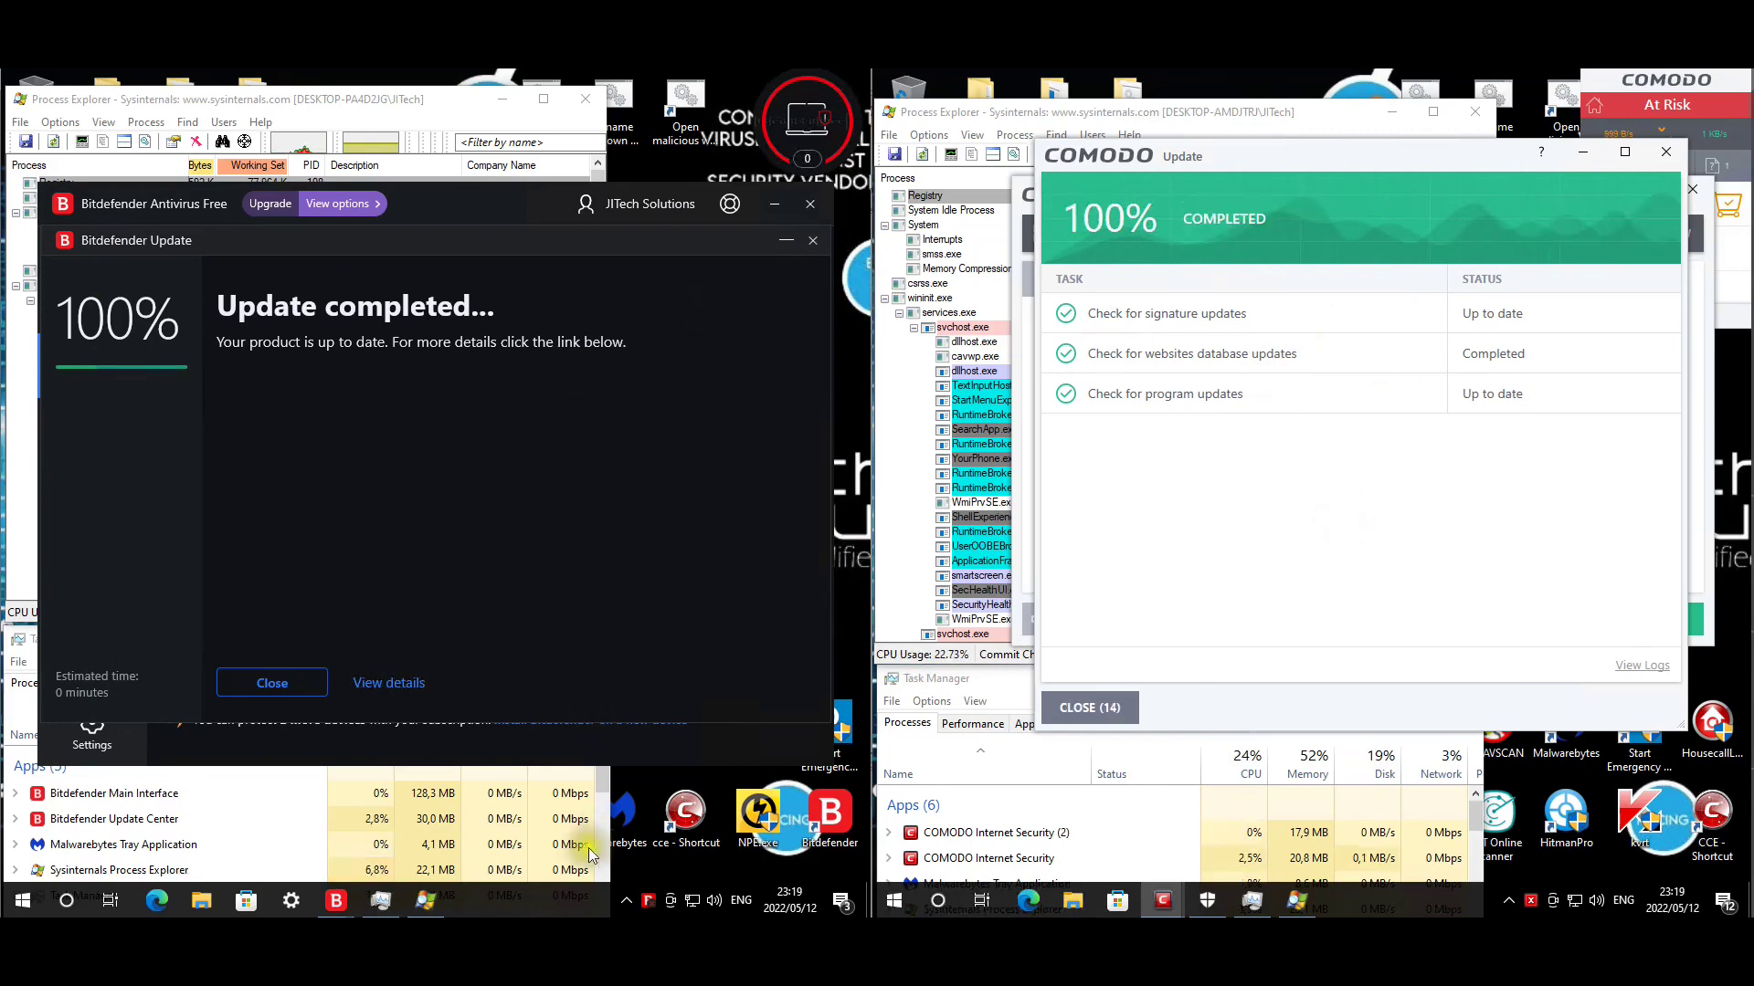
# Close the finished Bitdefender update and turn on Advanced Threat Defense in the protection features.
pyautogui.moveTo(335, 904)
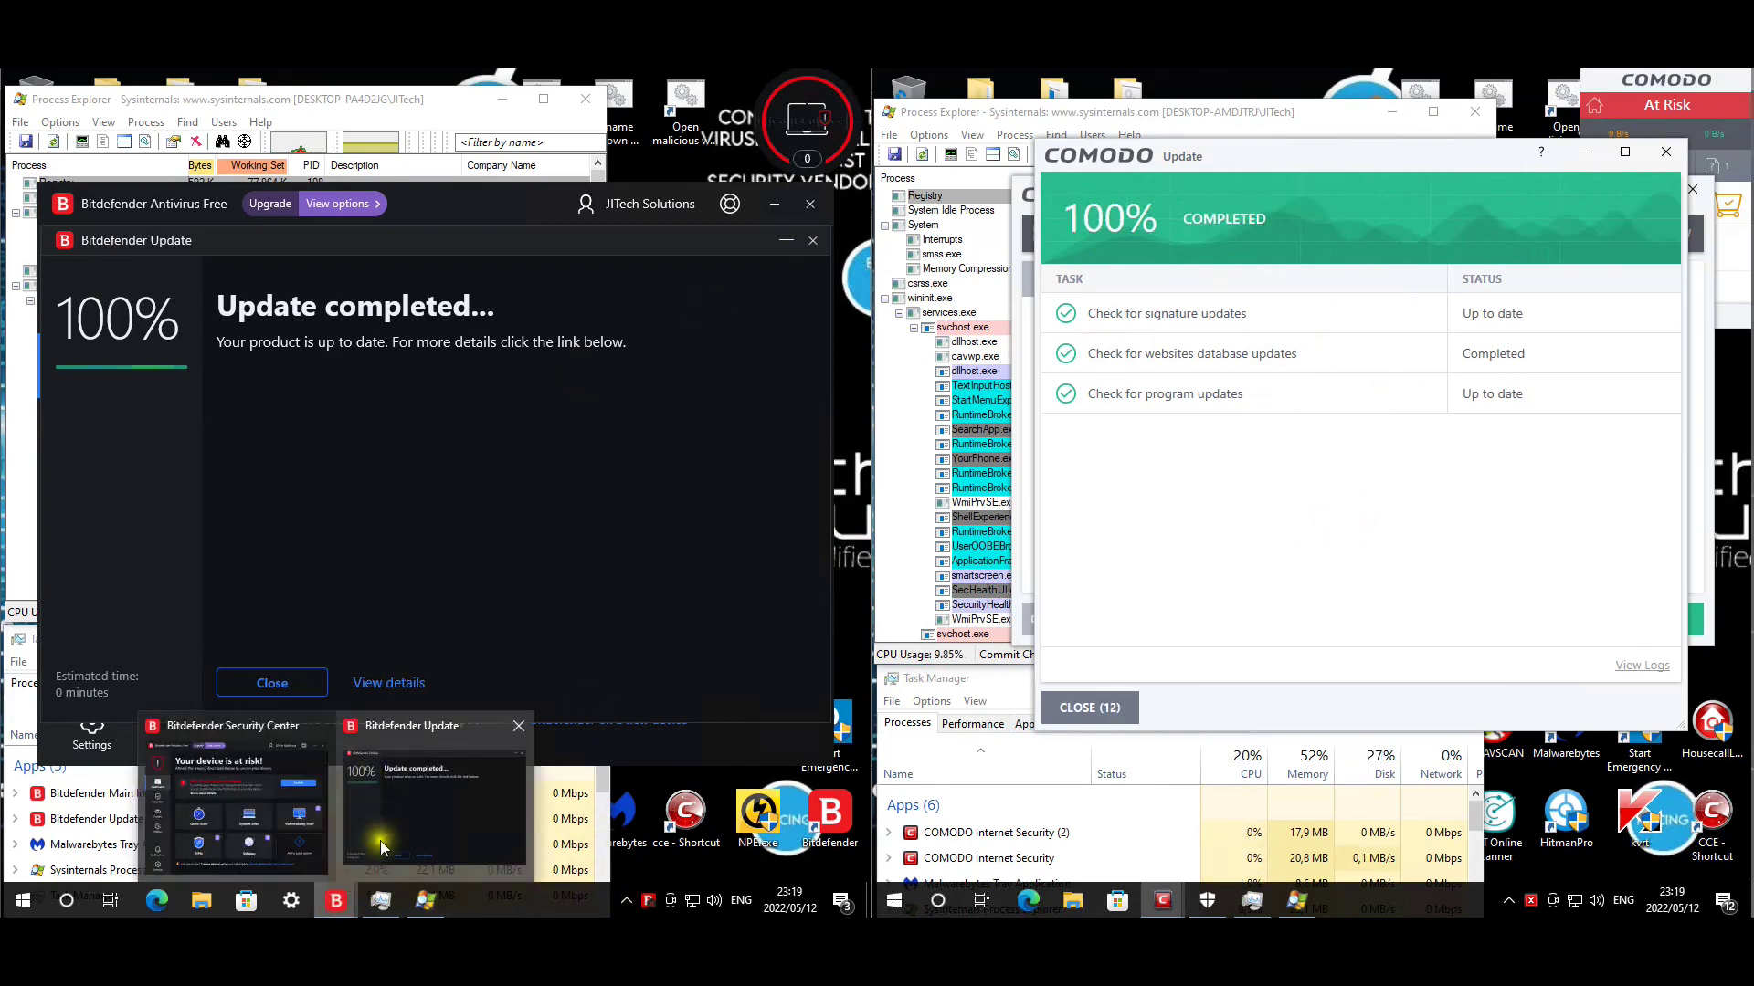
pyautogui.click(315, 680)
pyautogui.click(94, 431)
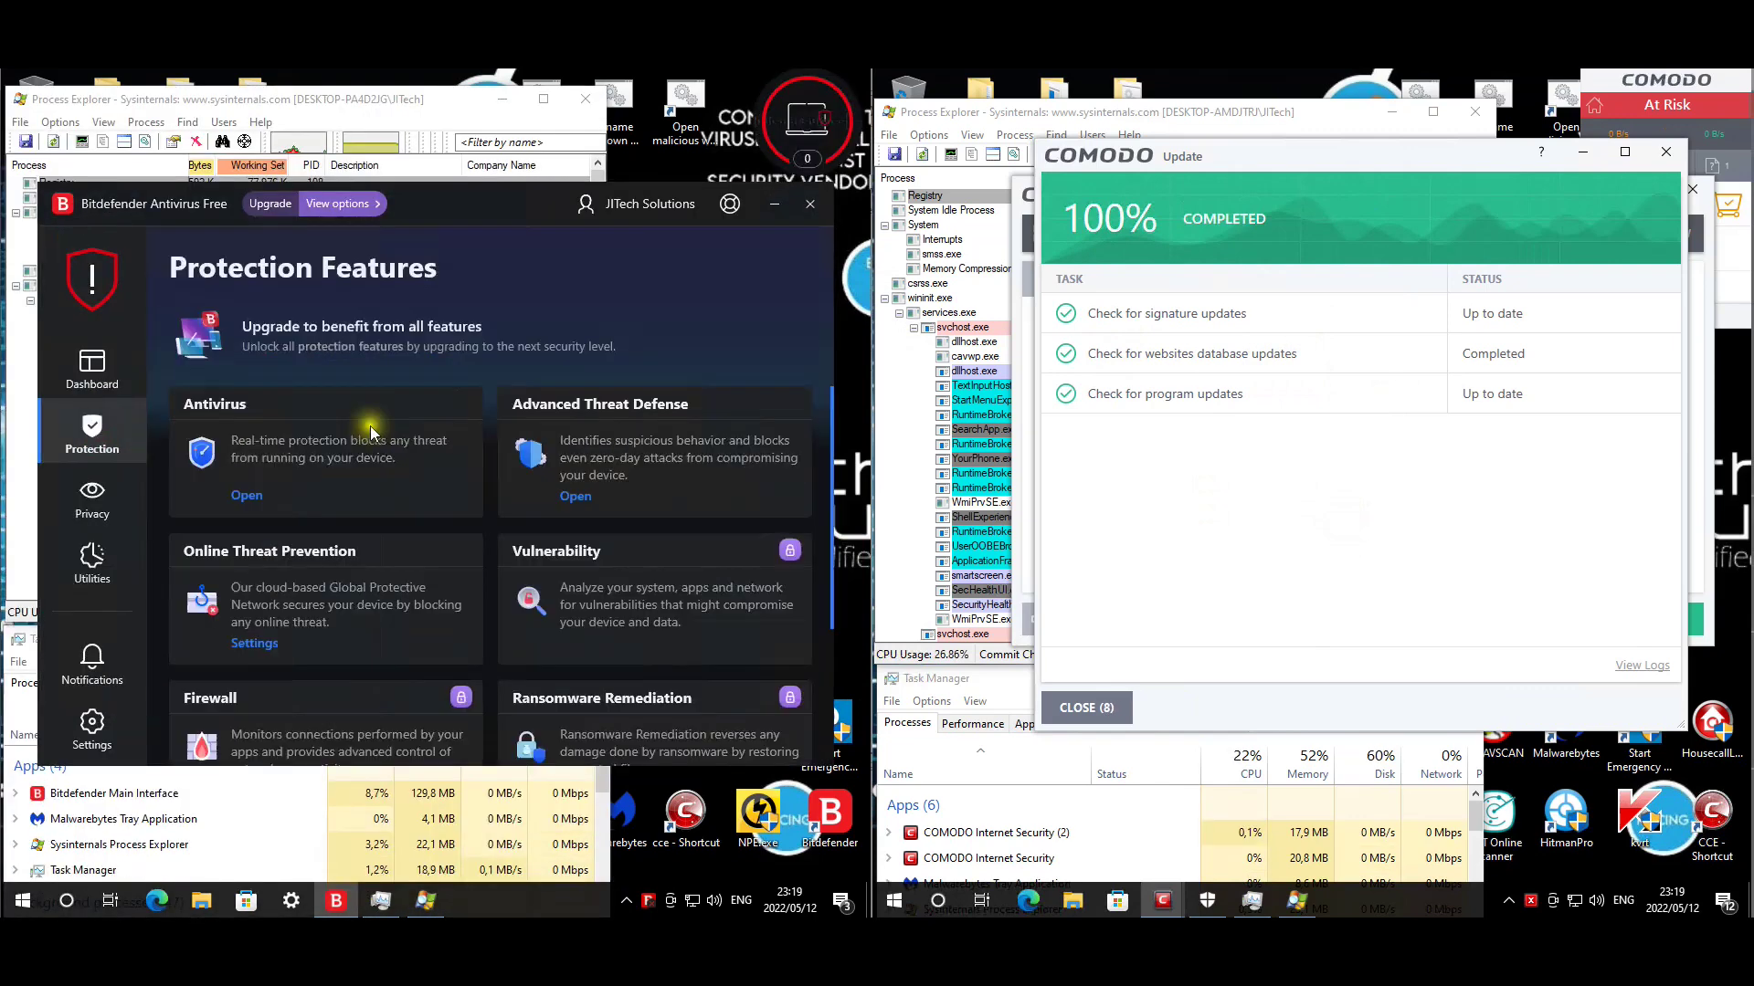
pyautogui.click(574, 498)
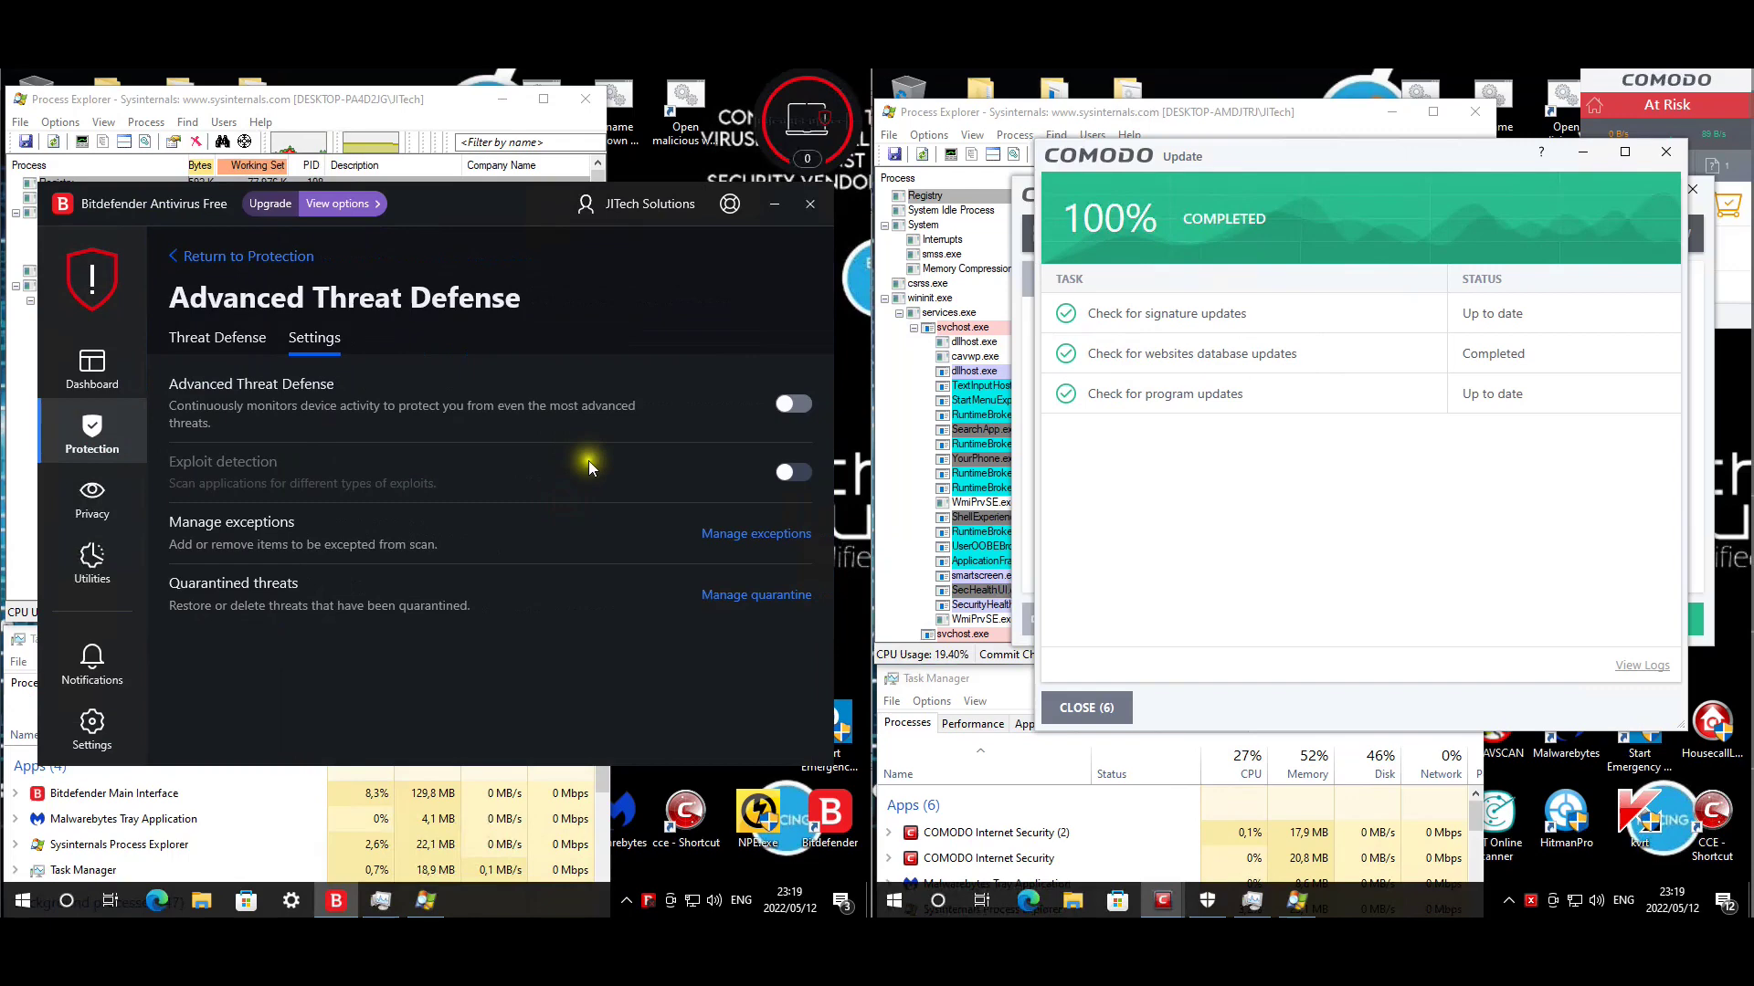
pyautogui.click(801, 411)
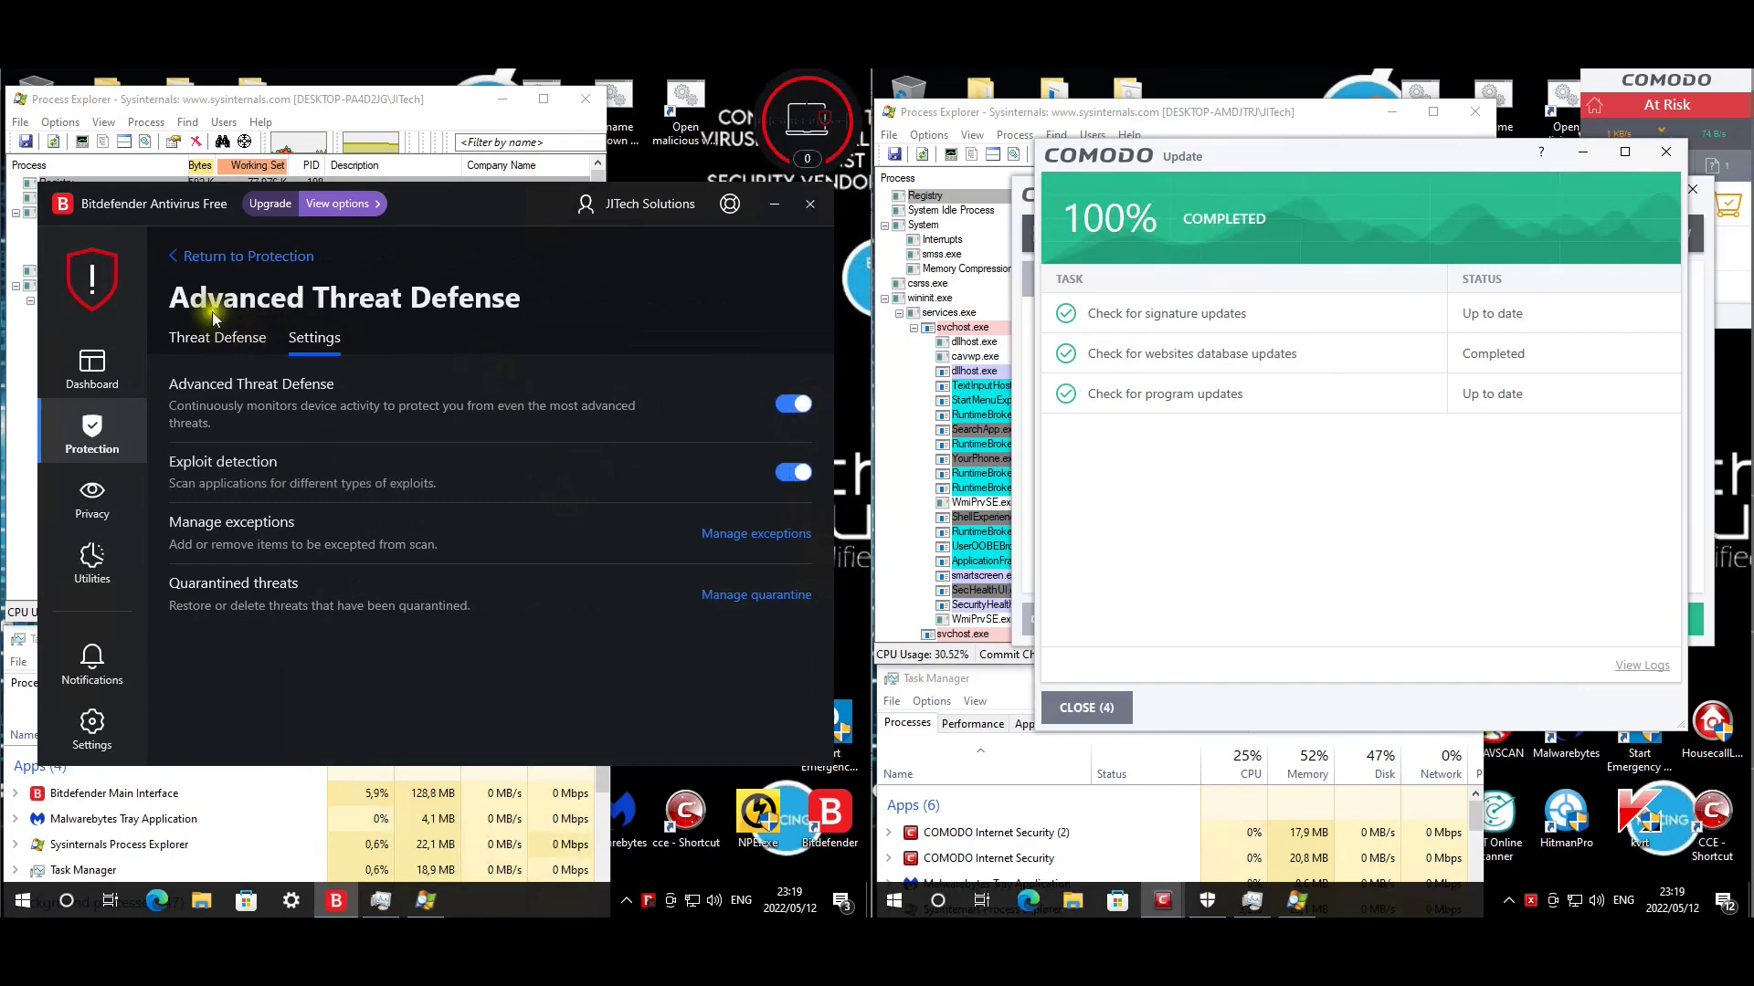
# Turn on Bitdefender Shield with administrator approval, returning to the dashboard, and enable VirusScope in Comodo.
pyautogui.click(199, 257)
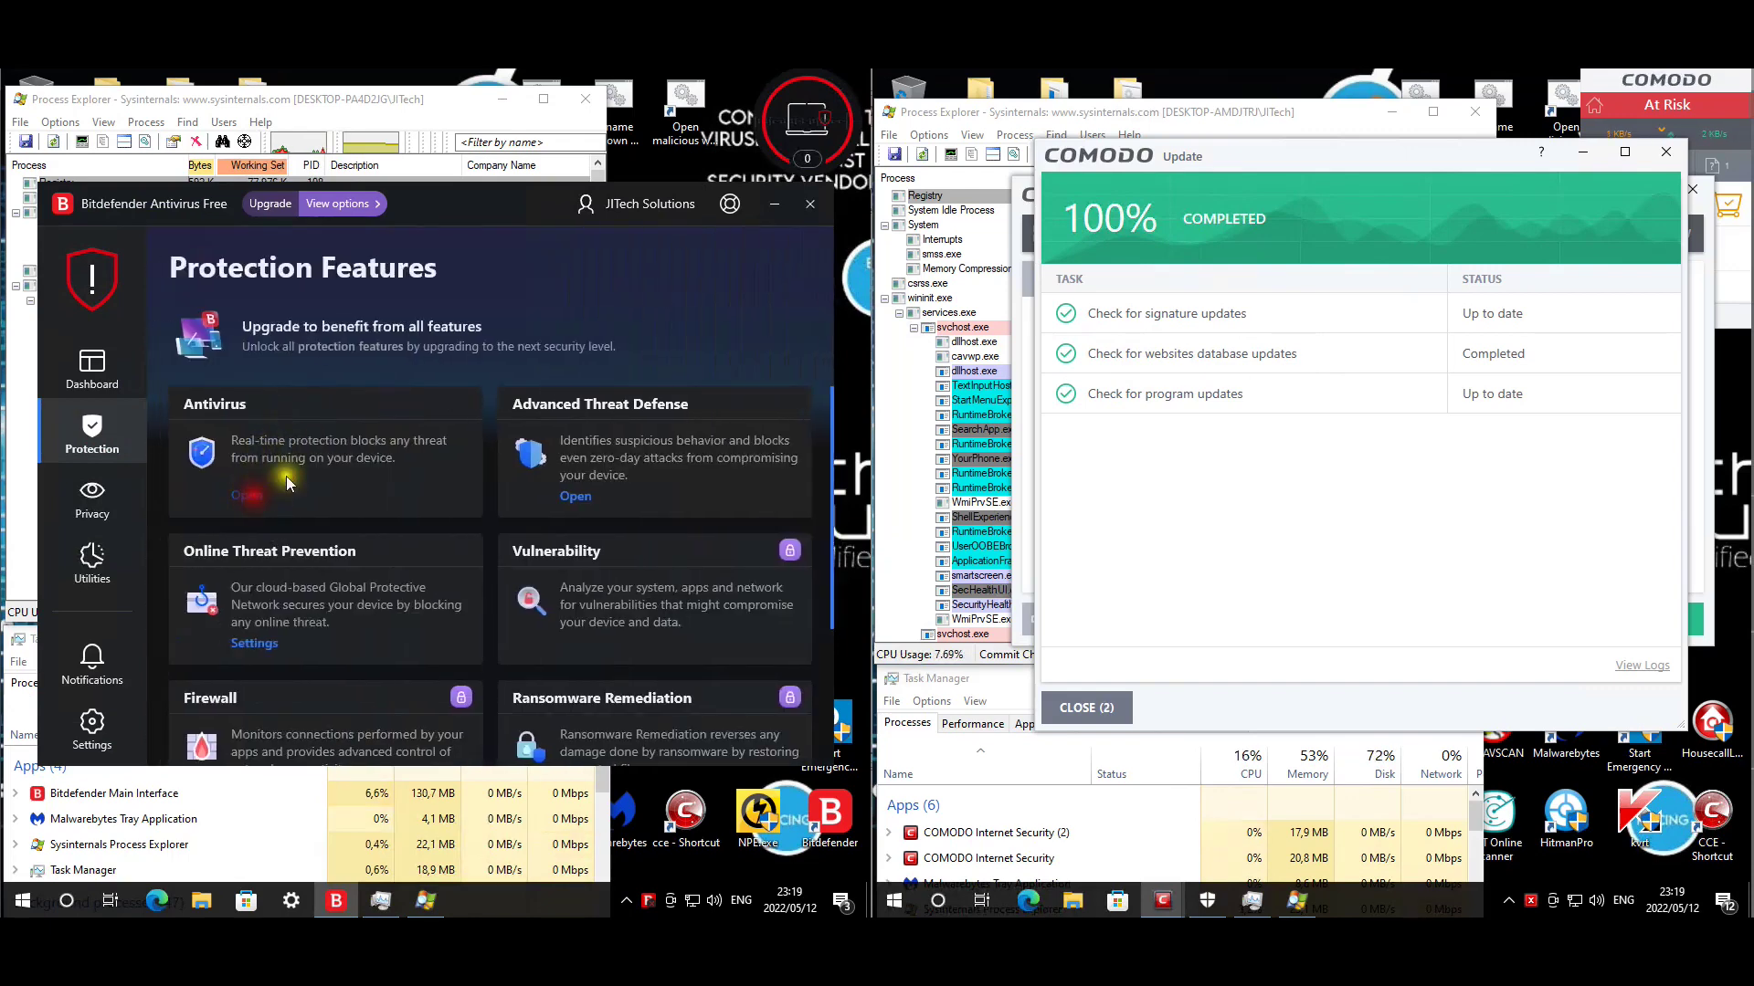
pyautogui.click(340, 335)
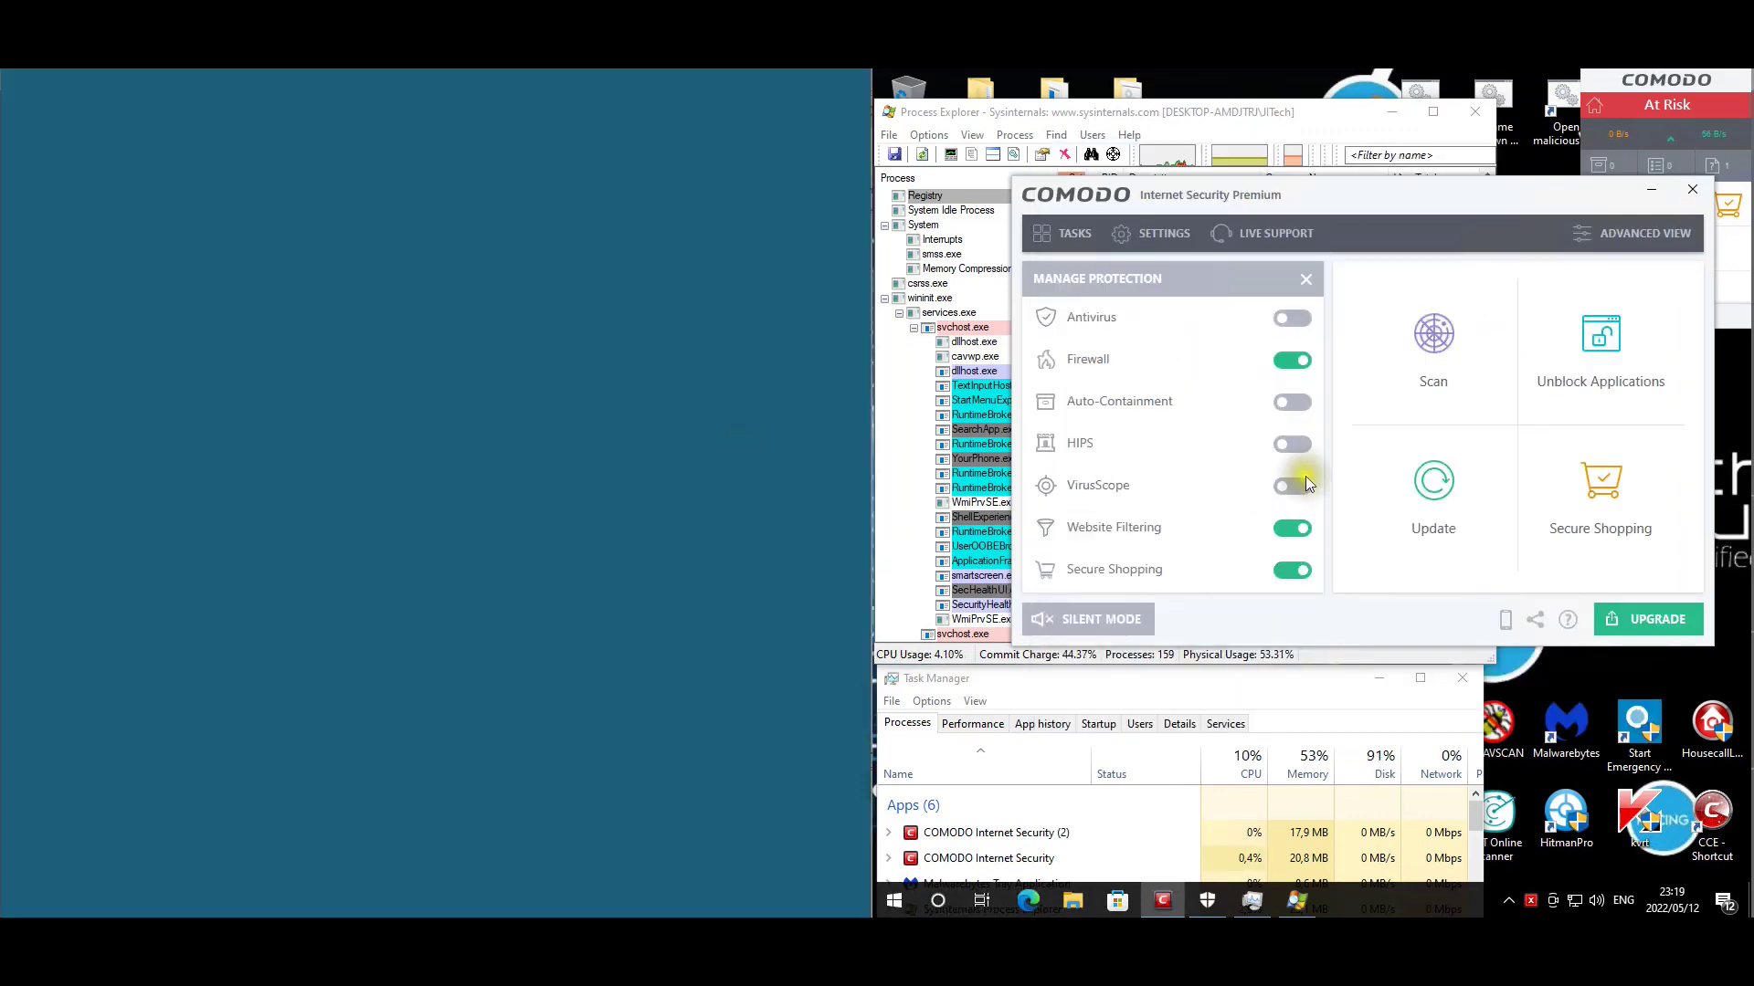
pyautogui.click(1297, 485)
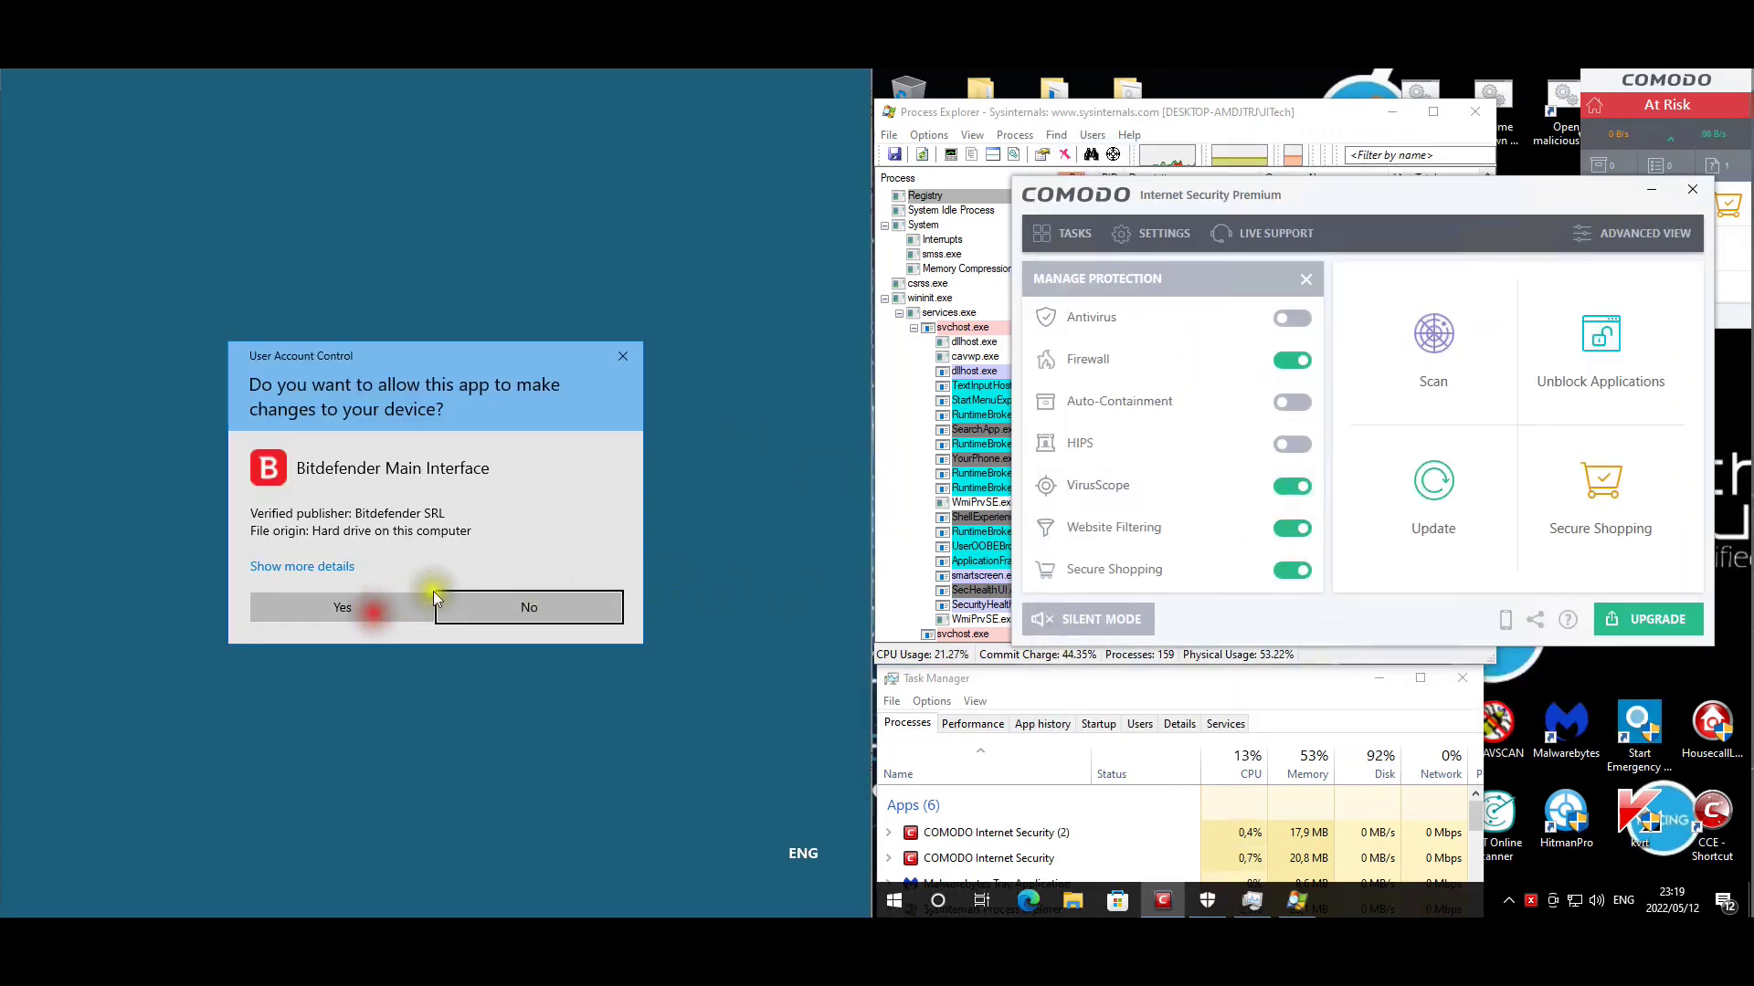
pyautogui.click(364, 608)
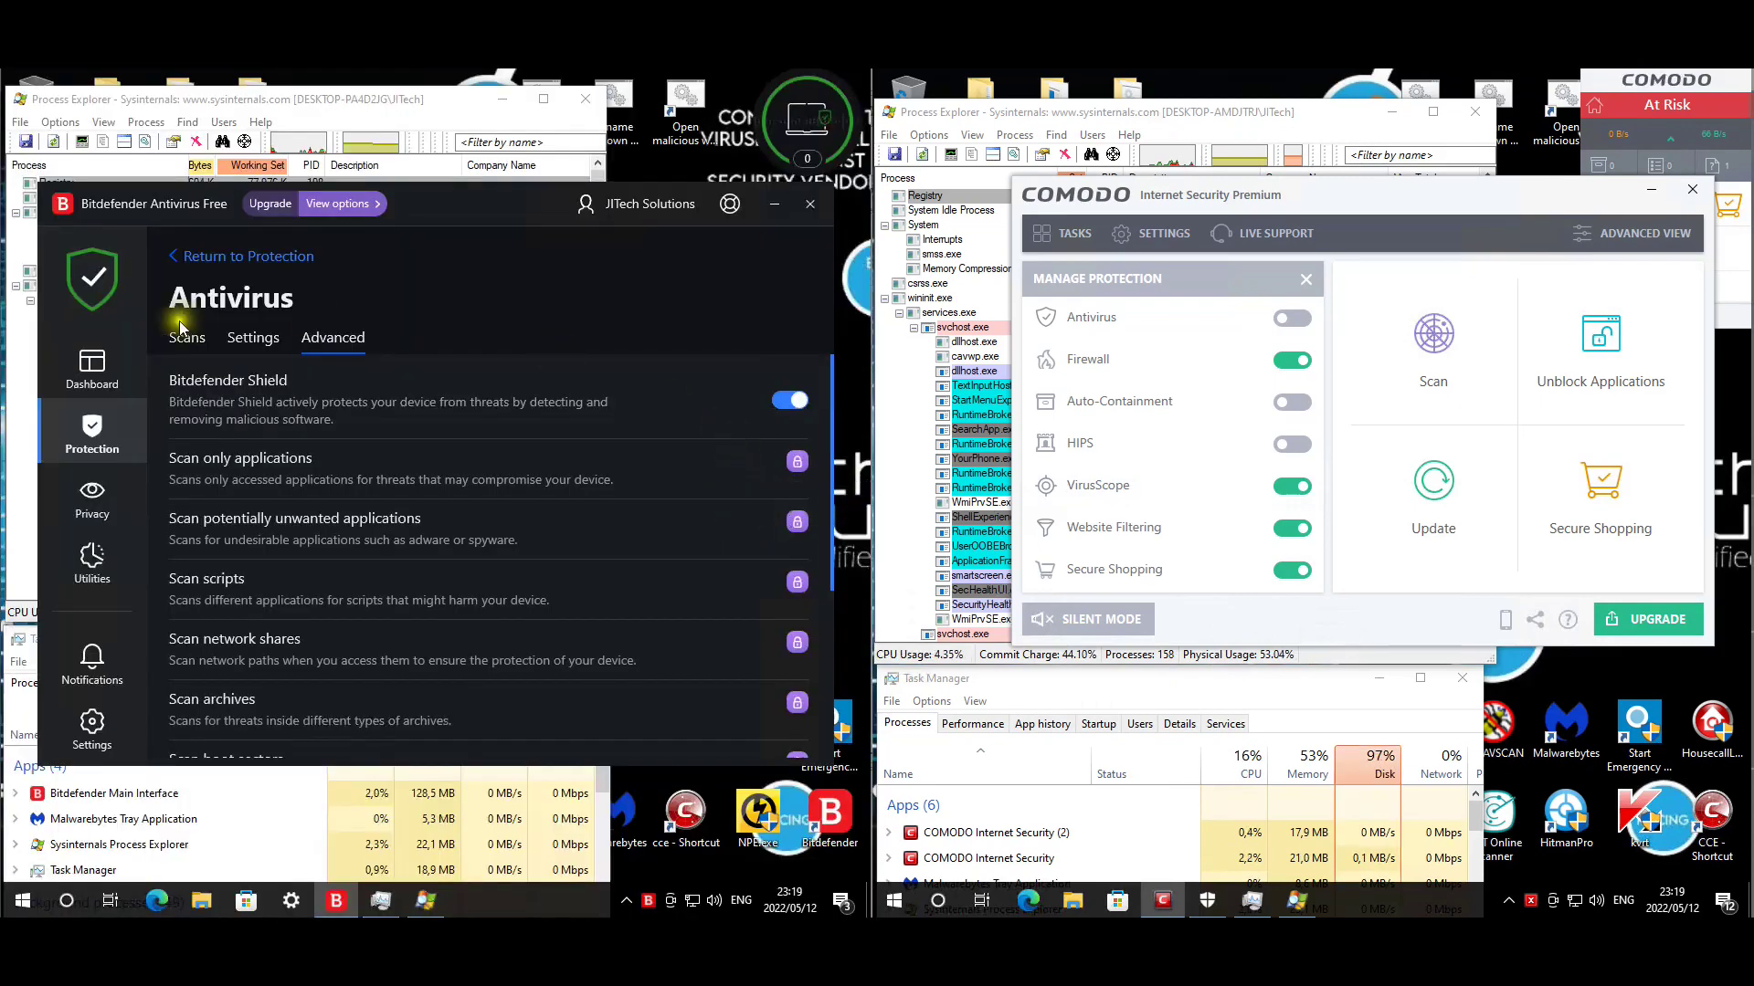
pyautogui.click(90, 381)
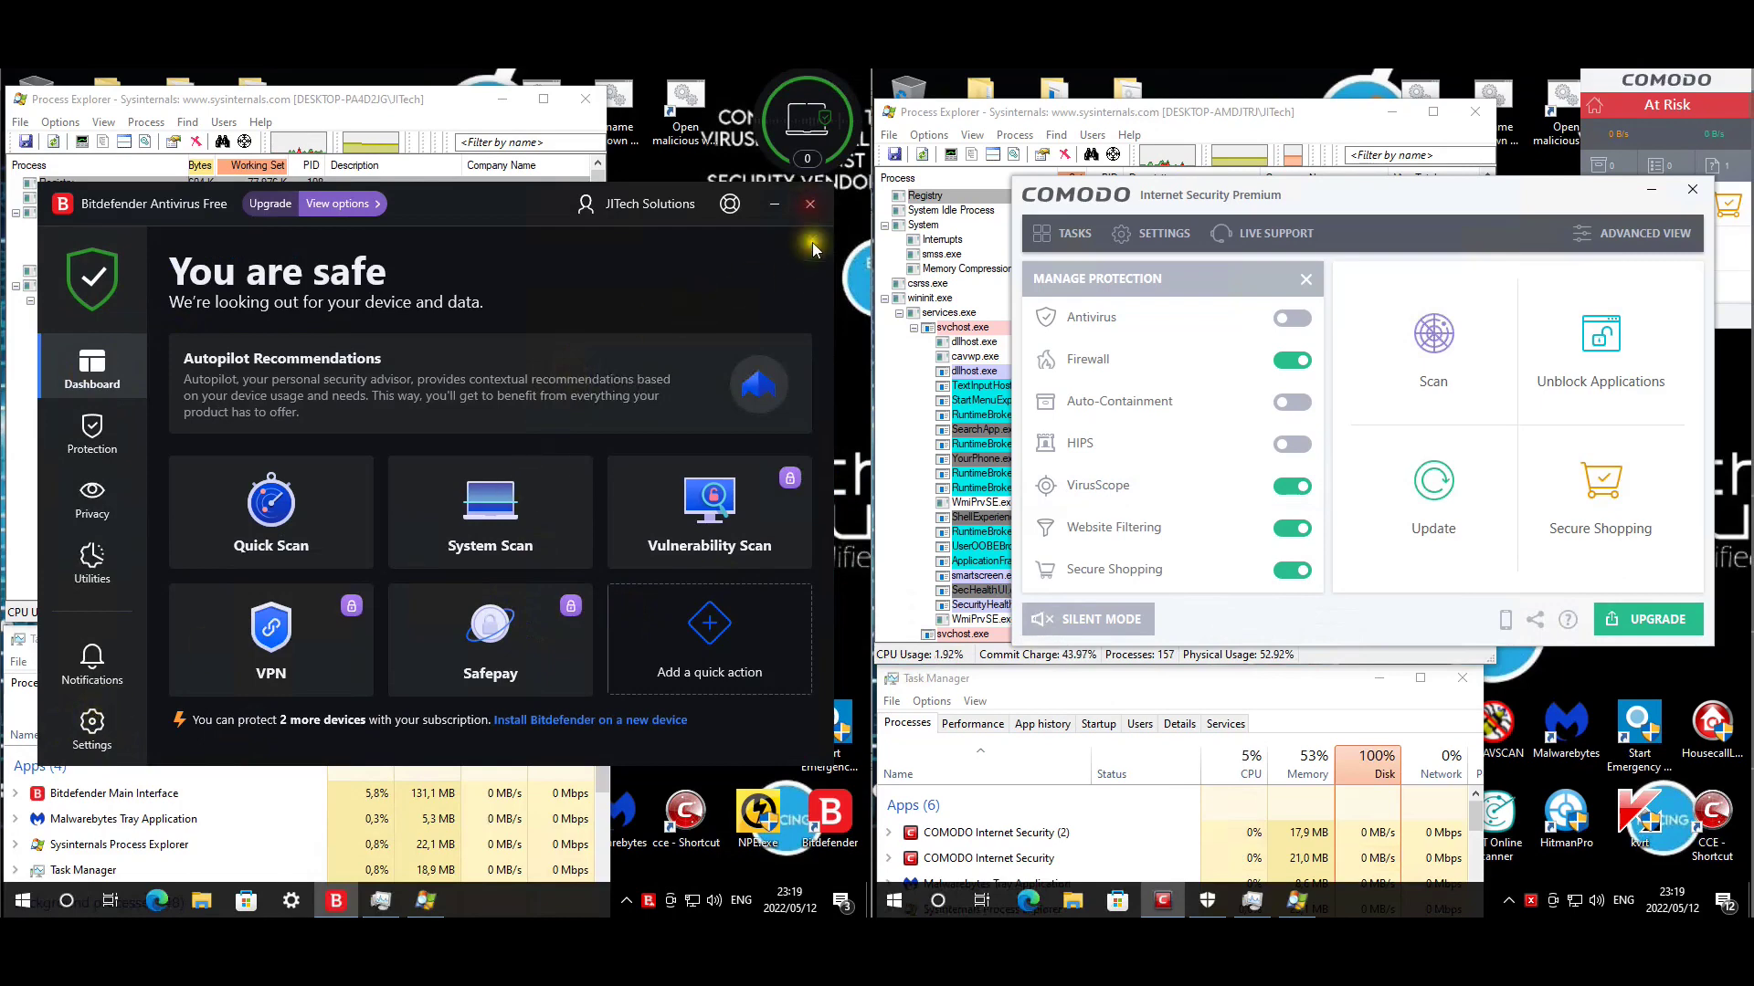
# Enable HIPS, Auto-Containment and Antivirus in Comodo's protection management, then close its main window.
pyautogui.click(1310, 445)
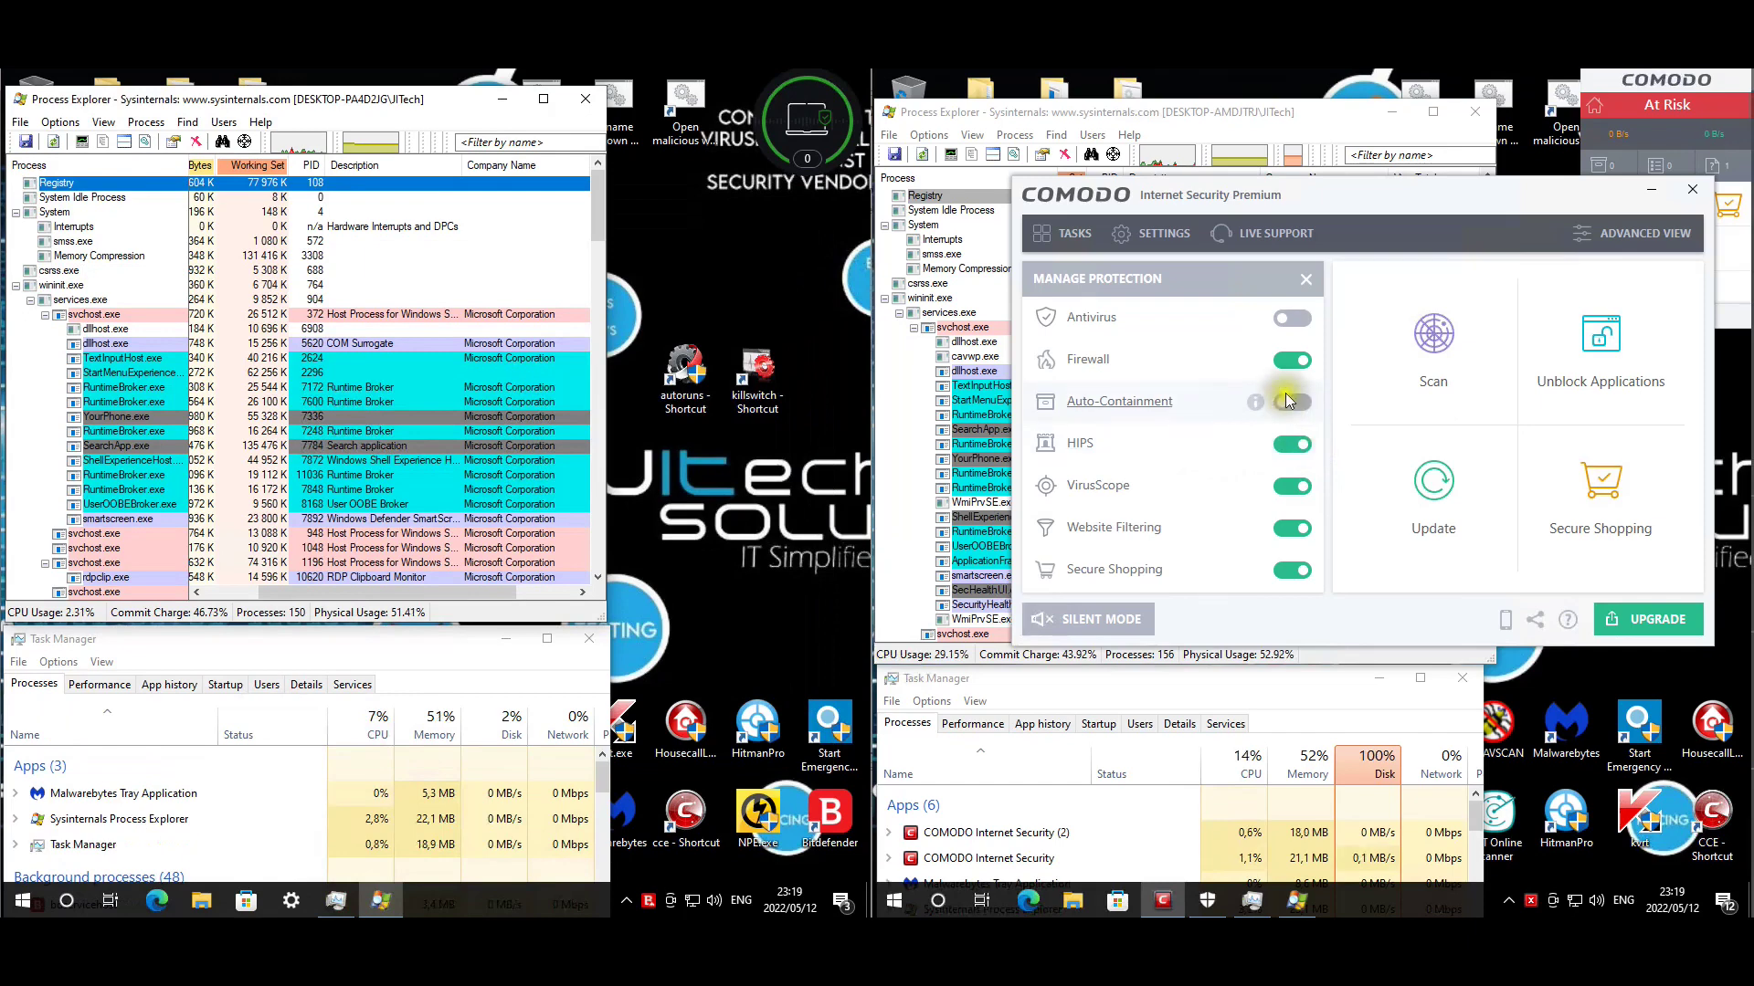
pyautogui.click(1295, 319)
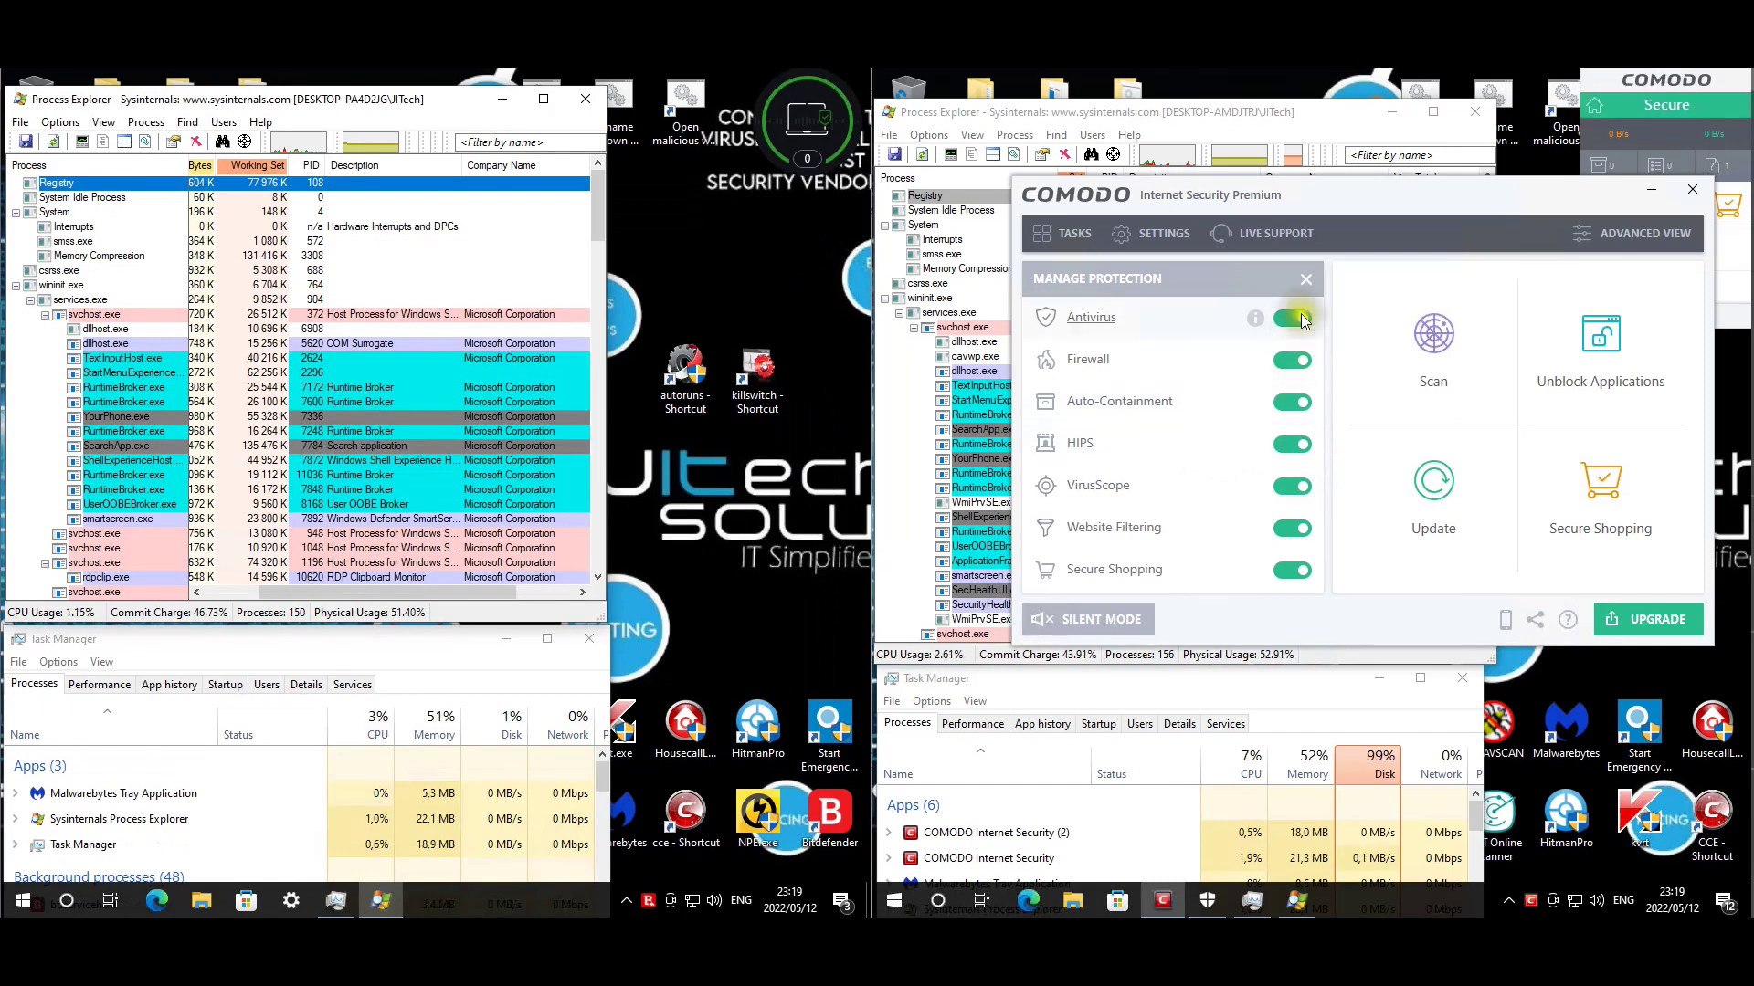
pyautogui.click(1309, 279)
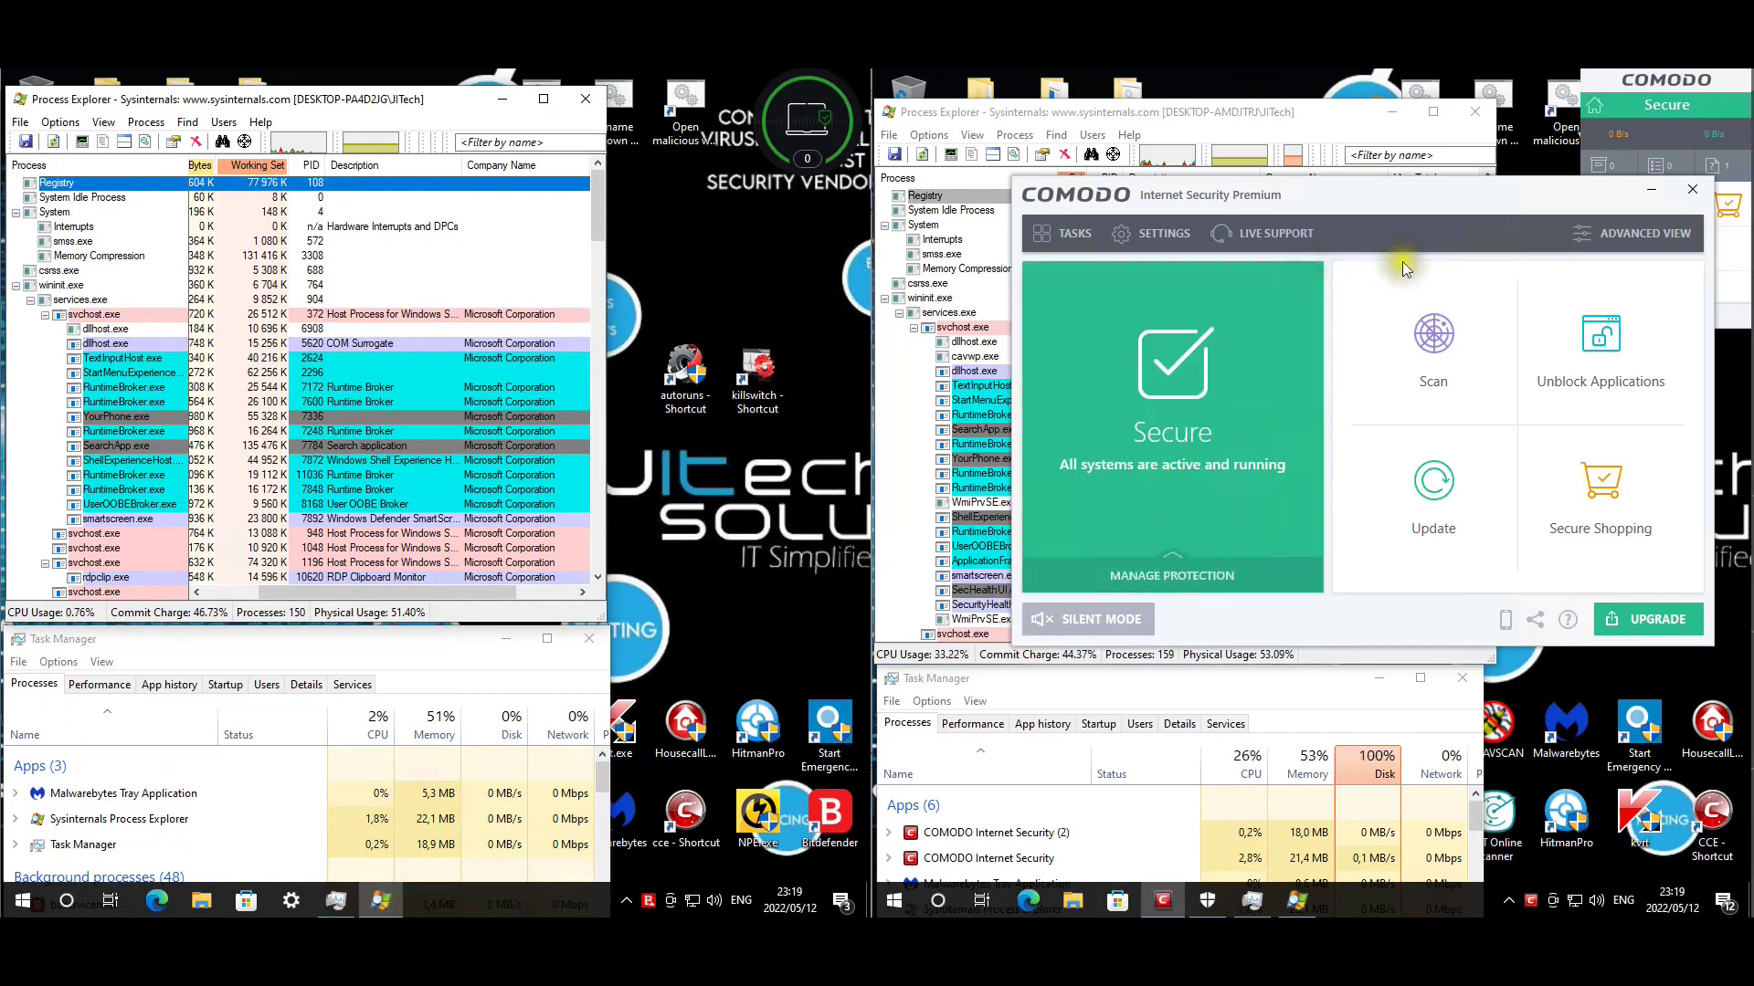
pyautogui.click(1692, 189)
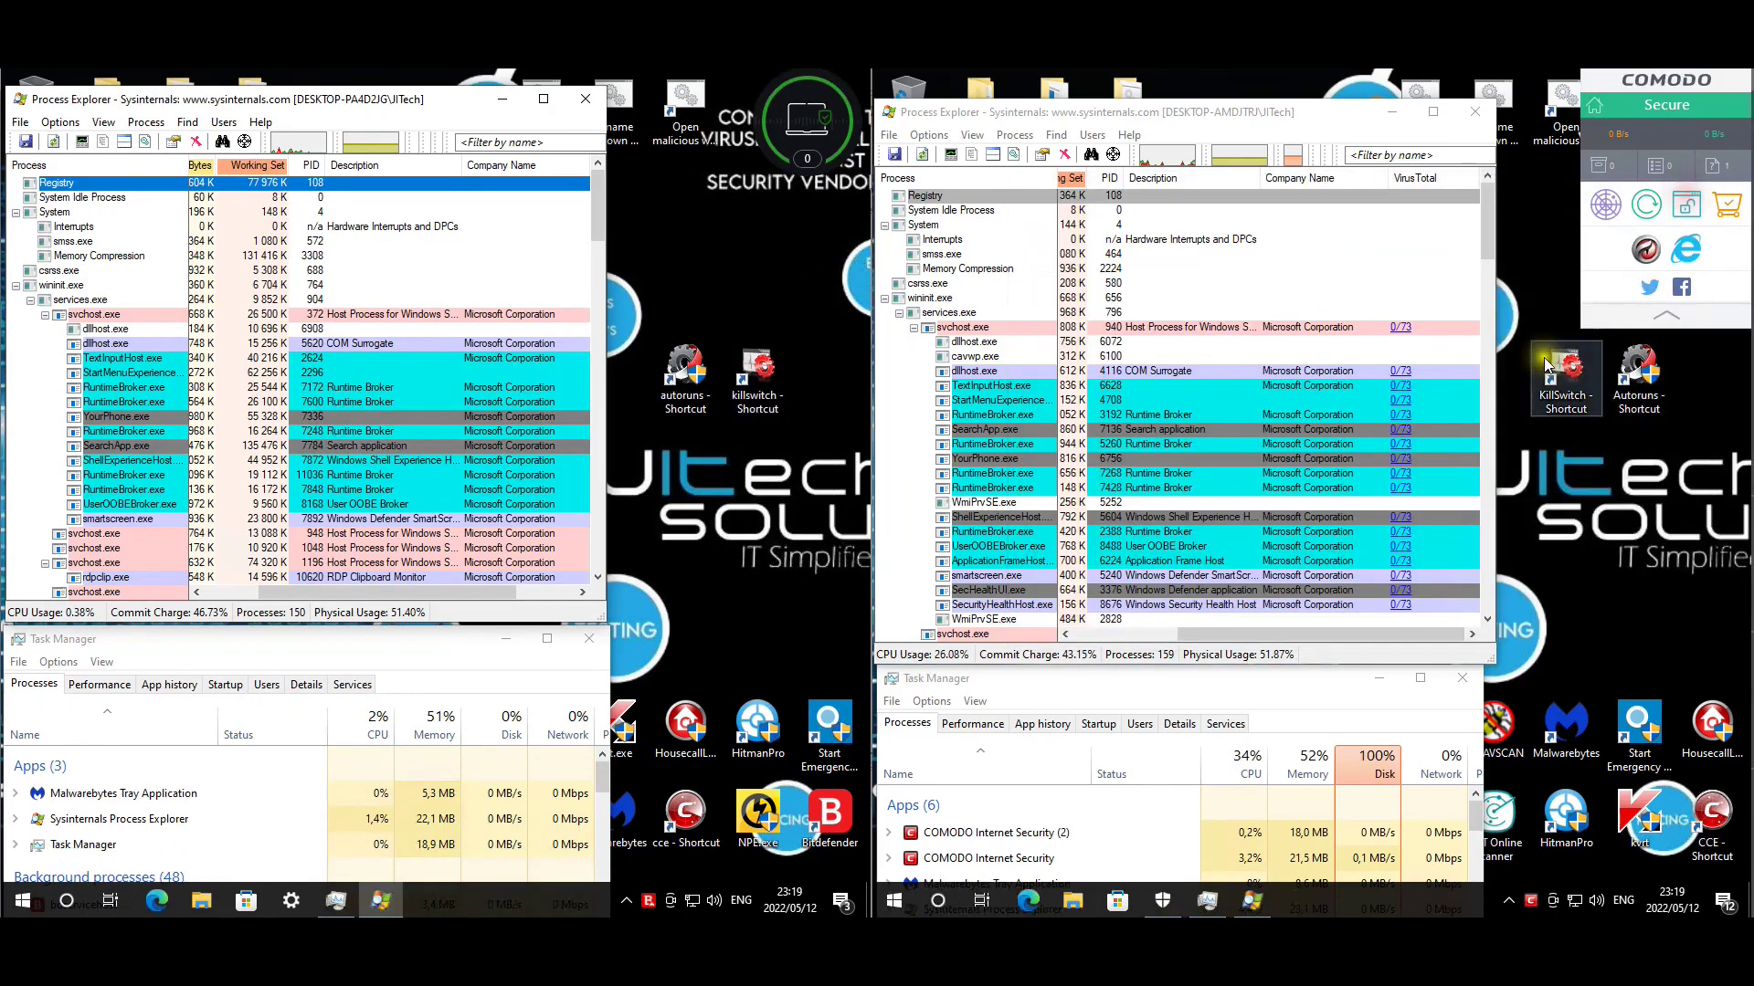
# Sort the Task Manager processes by disk usage on both machines.
pyautogui.click(785, 261)
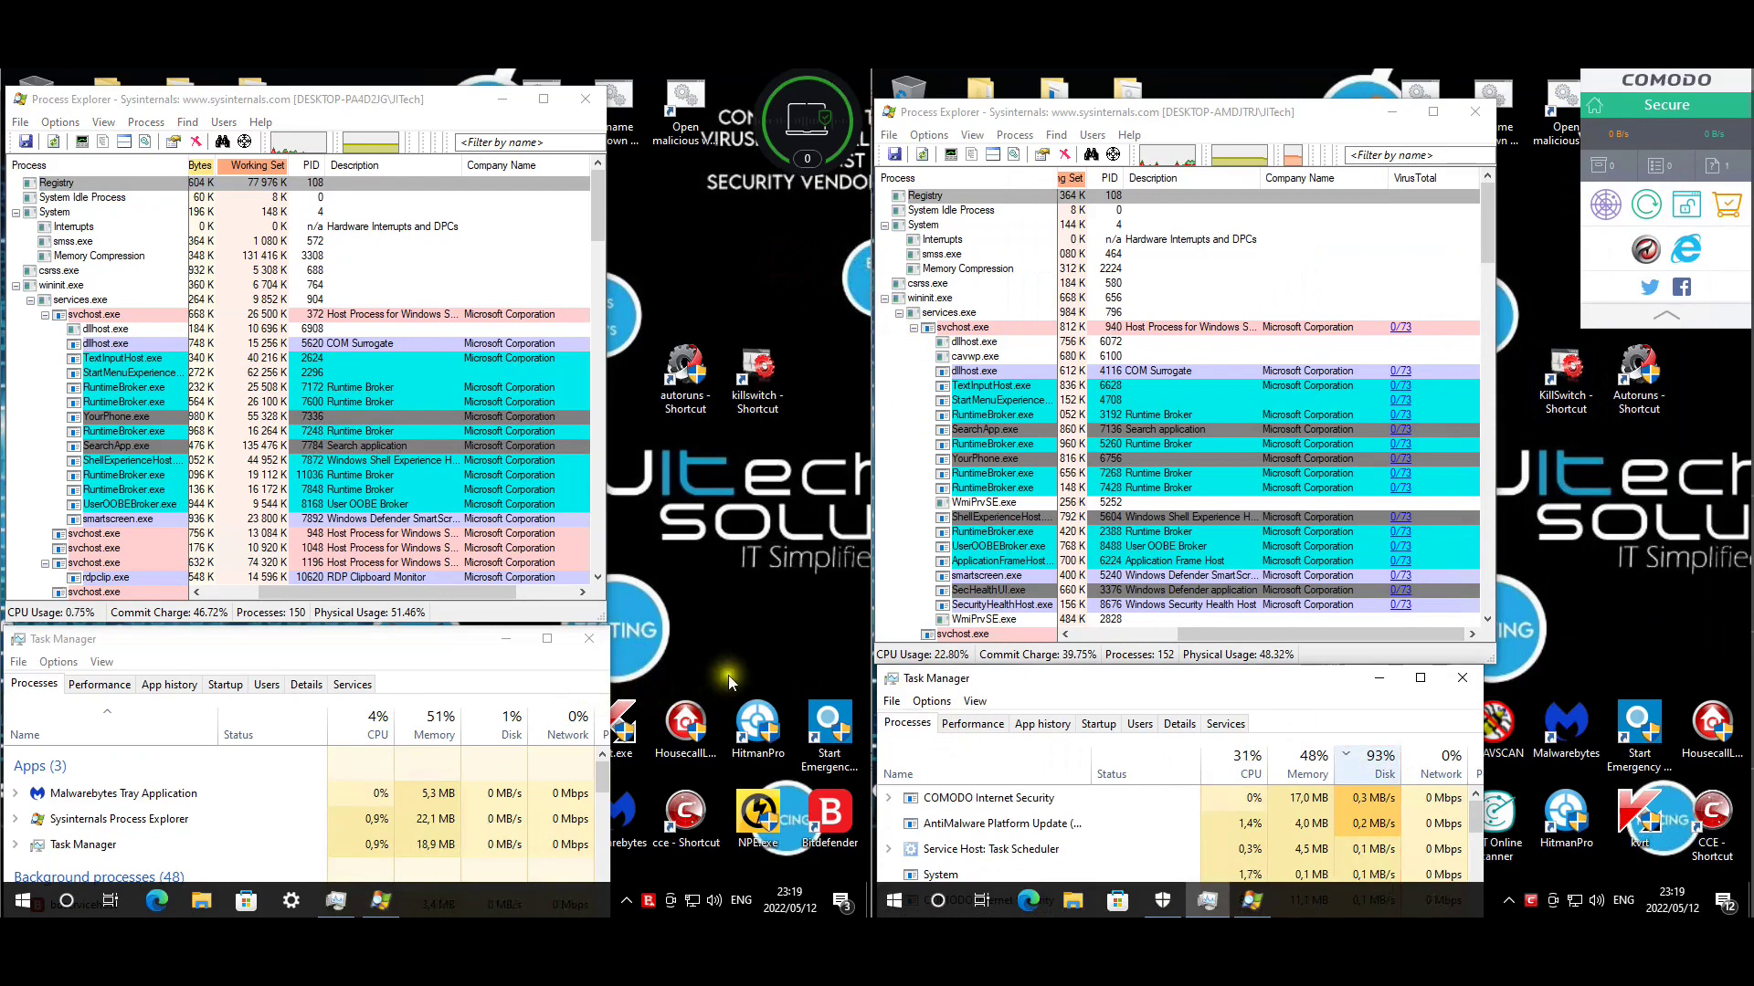
pyautogui.click(498, 726)
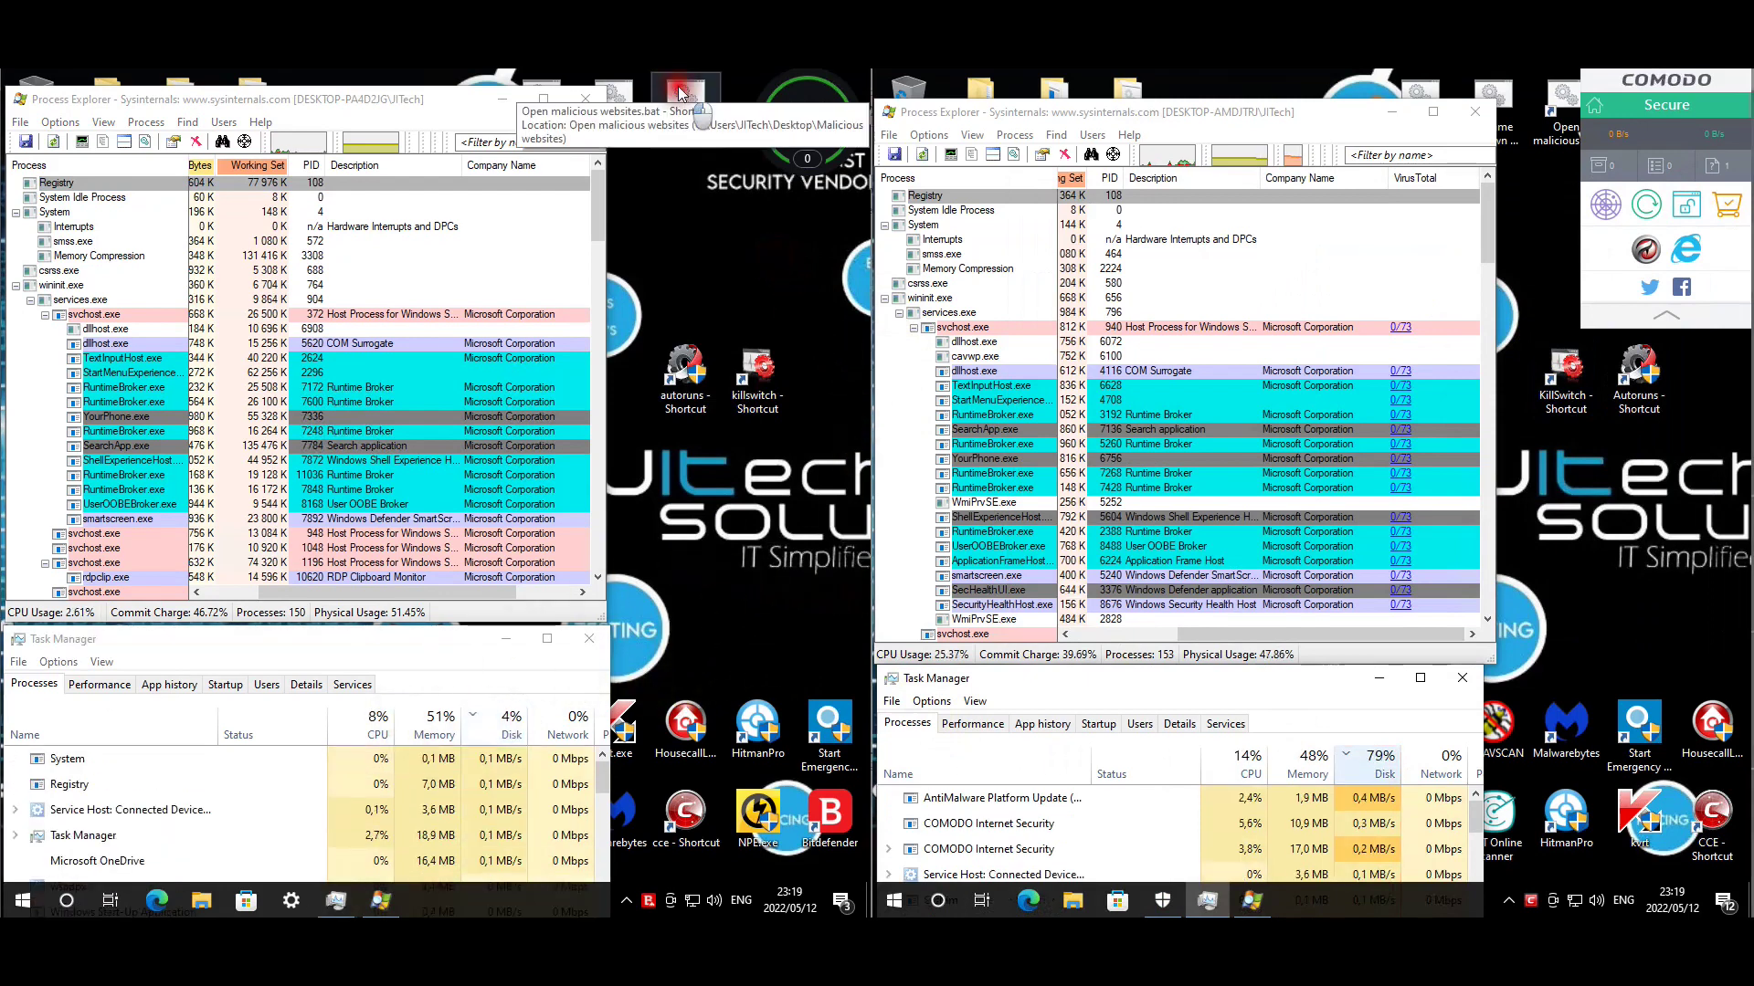
# Run the "Open malicious websites.bat" shortcut on the Bitdefender machine and on the Comodo machine.
pyautogui.click(680, 94)
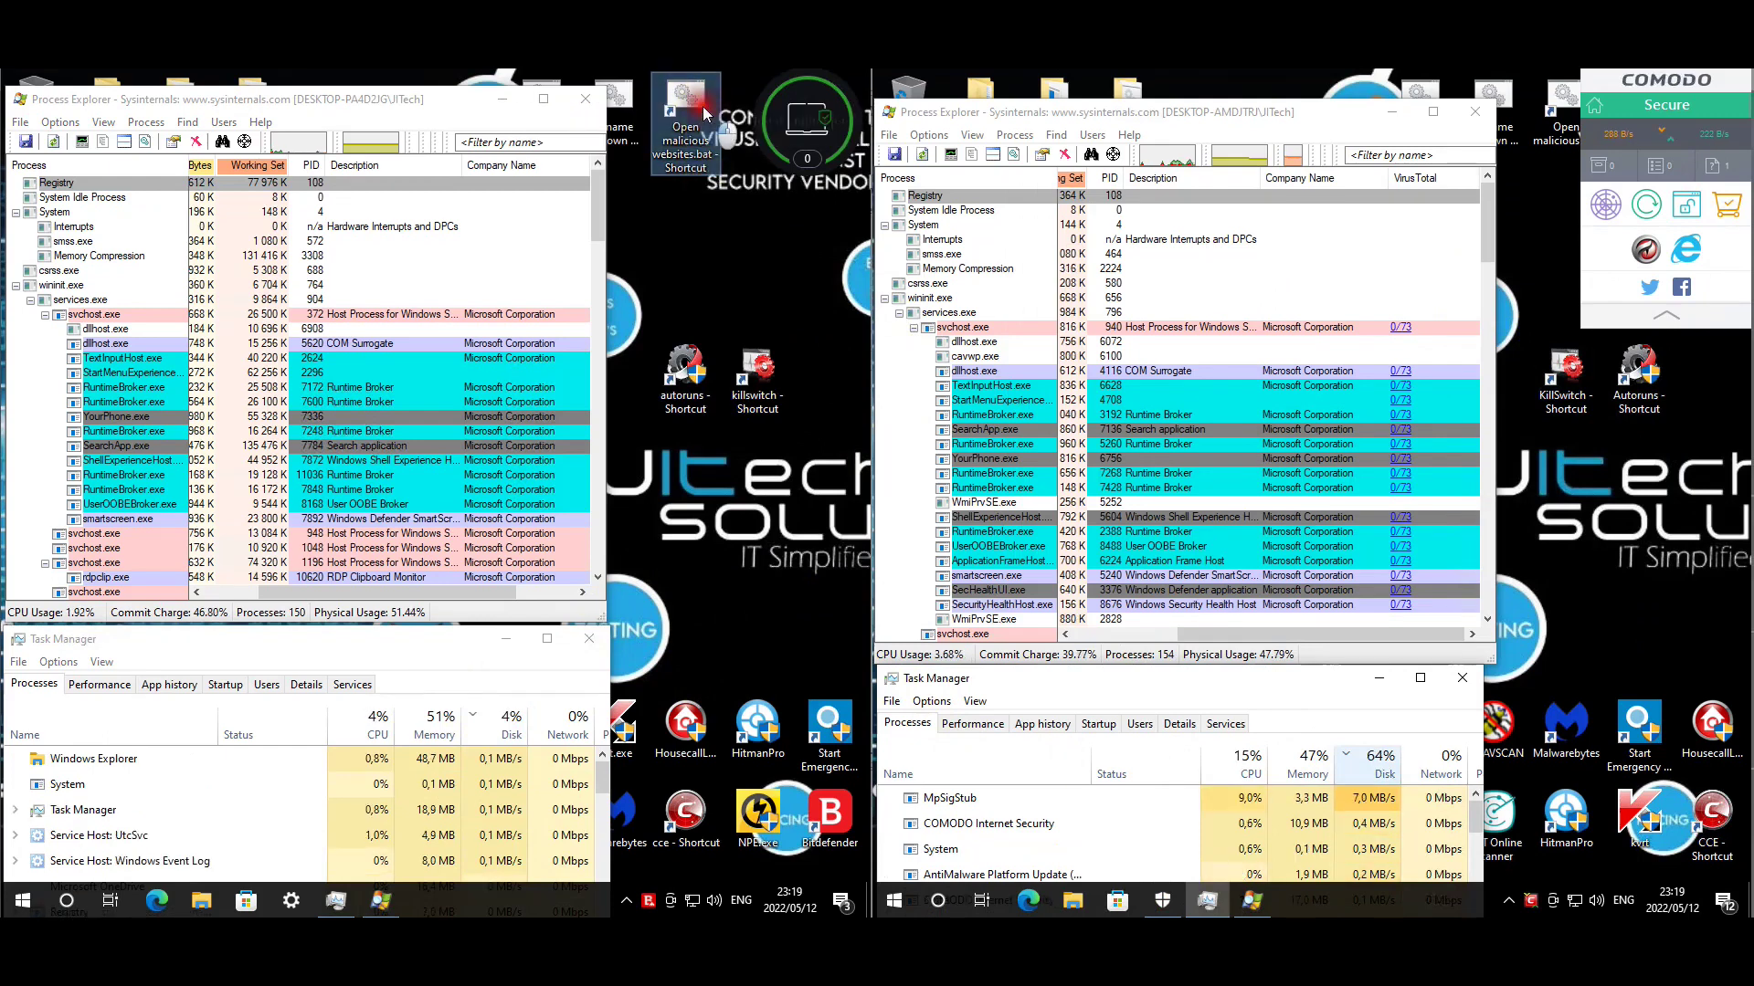
pyautogui.doubleClick(703, 114)
pyautogui.click(1562, 126)
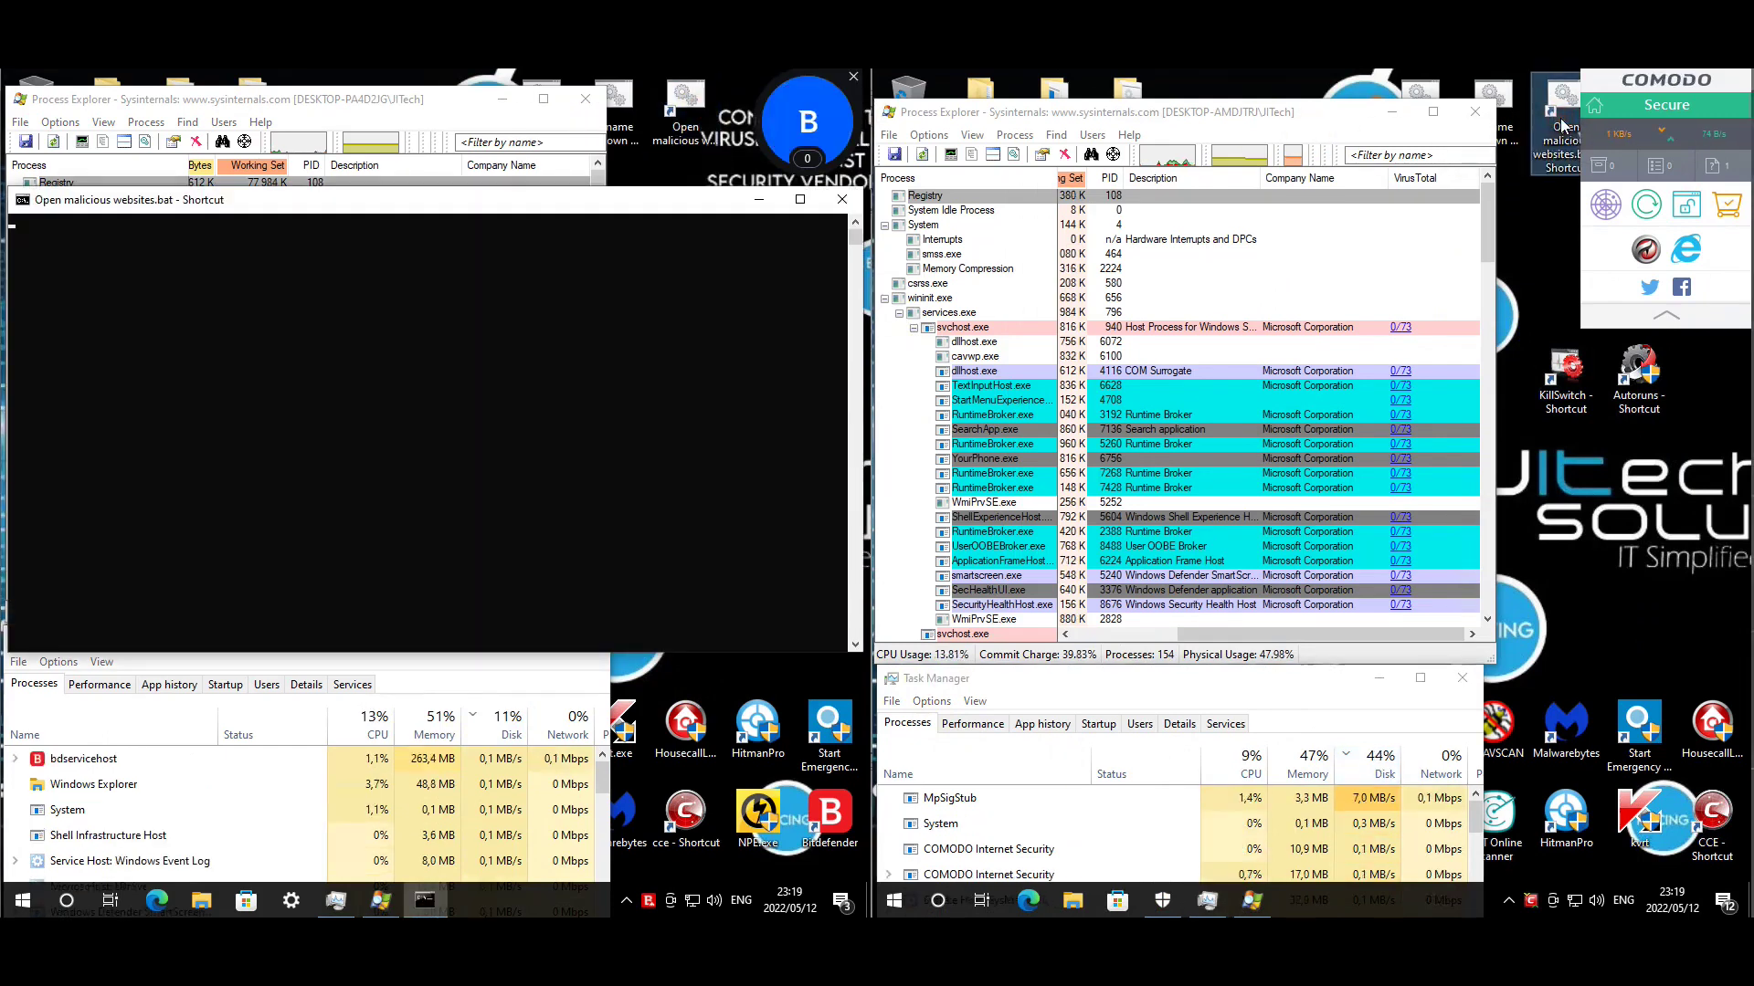
pyautogui.doubleClick(1561, 126)
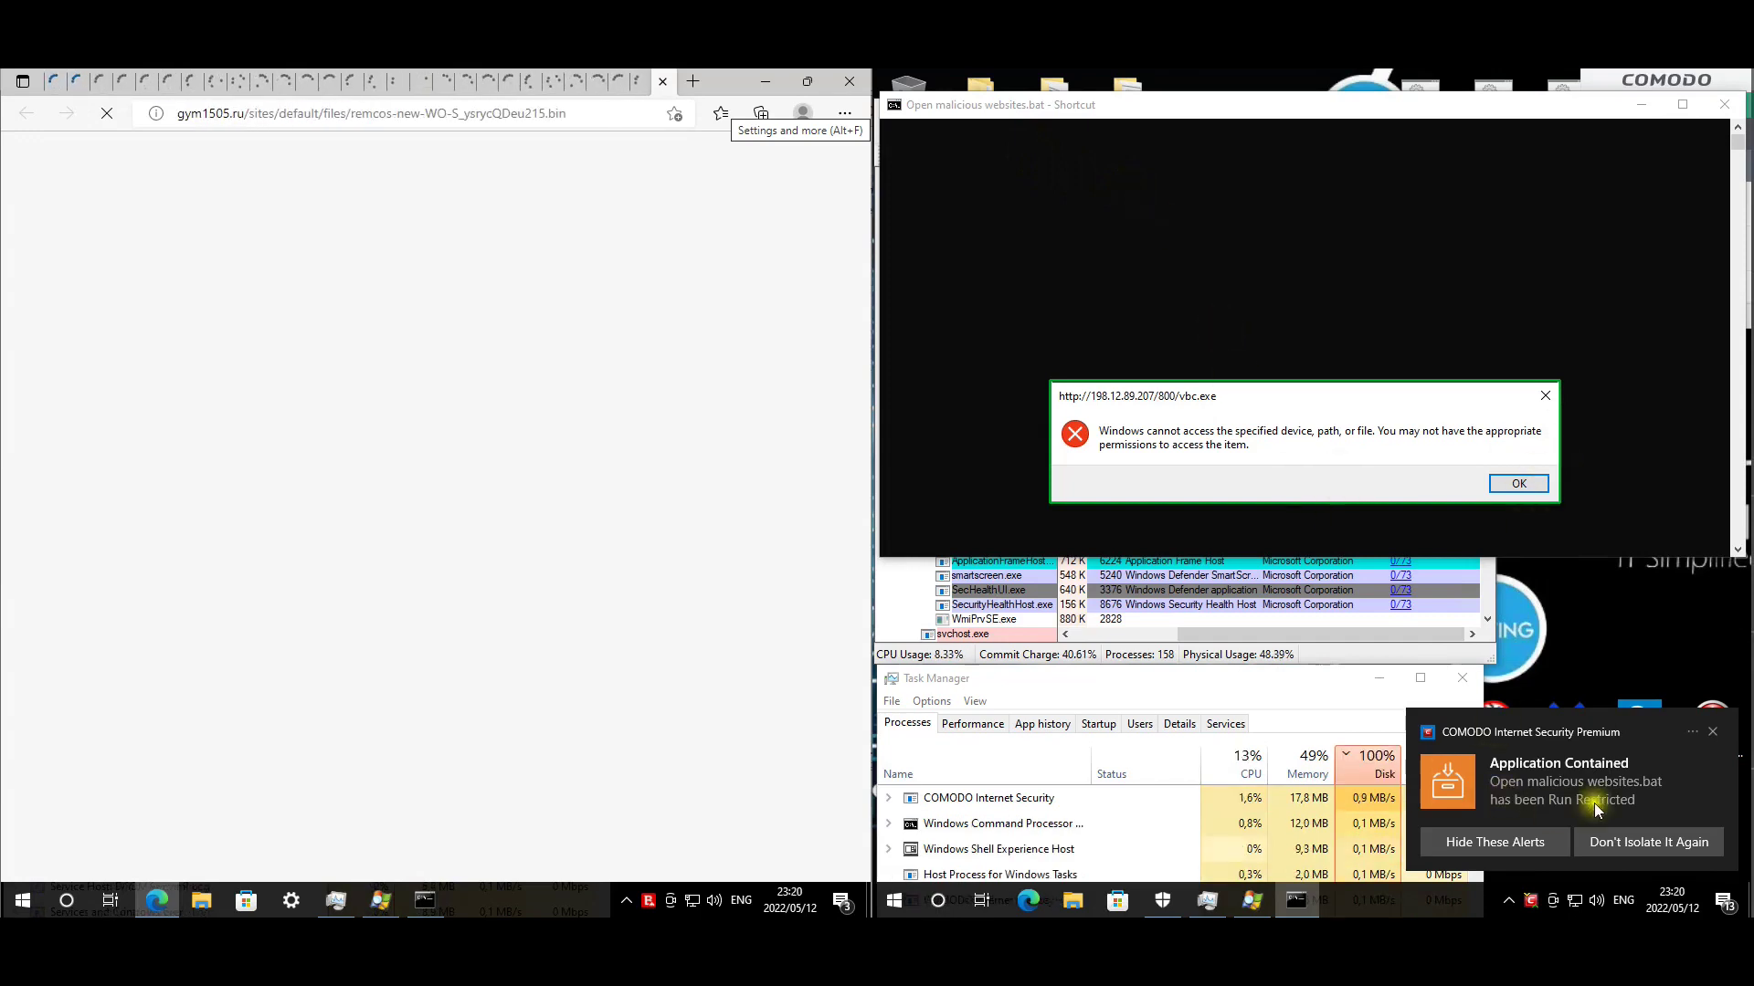
# Dismiss every permission error raised by the malicious websites script on the Comodo machine until the script ends.
pyautogui.click(1515, 484)
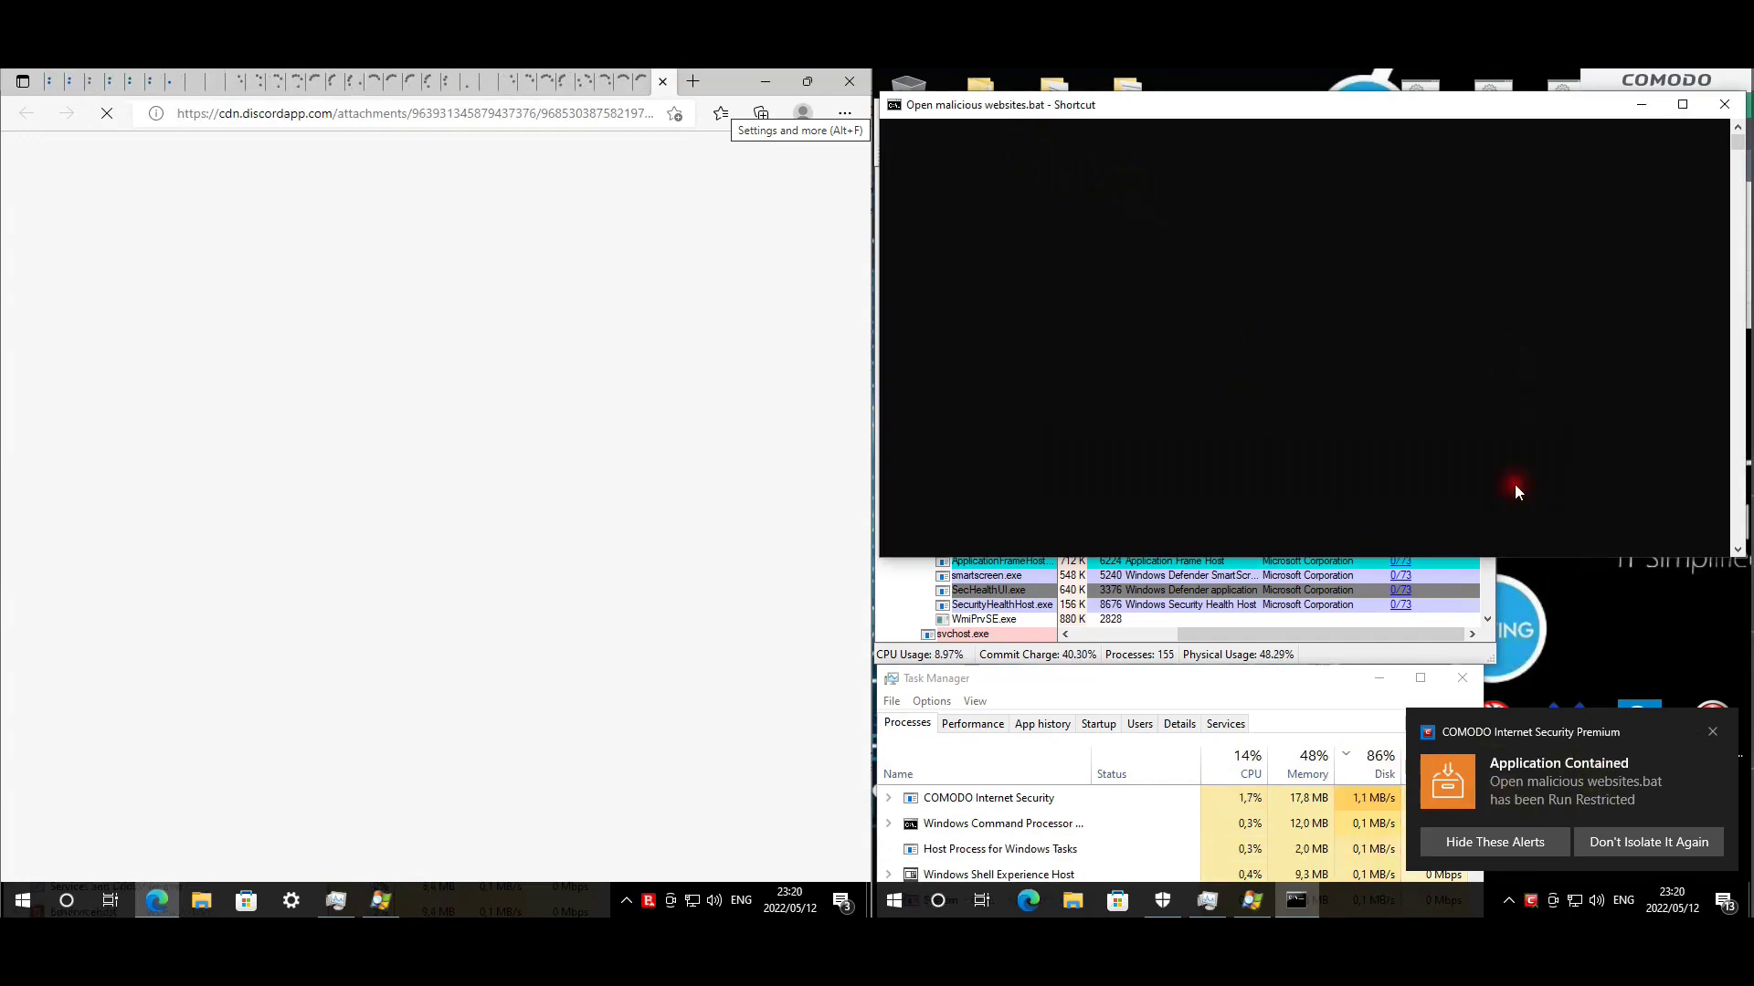
pyautogui.click(1538, 484)
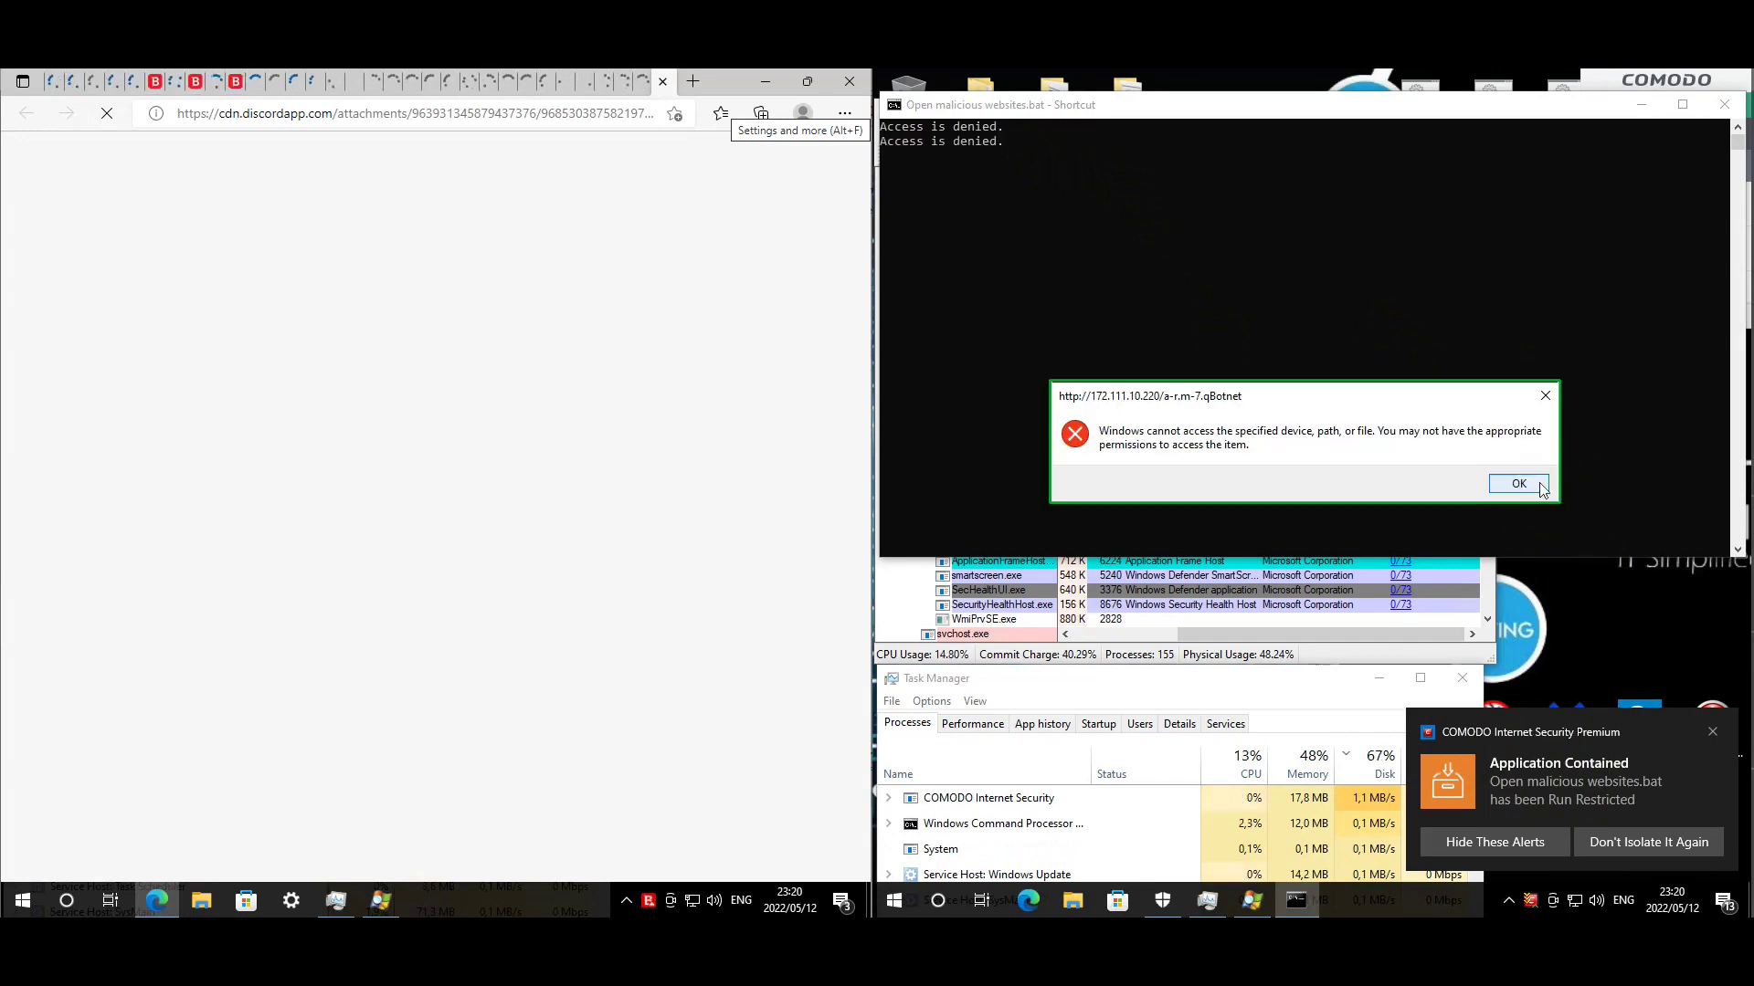
pyautogui.click(1538, 484)
pyautogui.click(1539, 486)
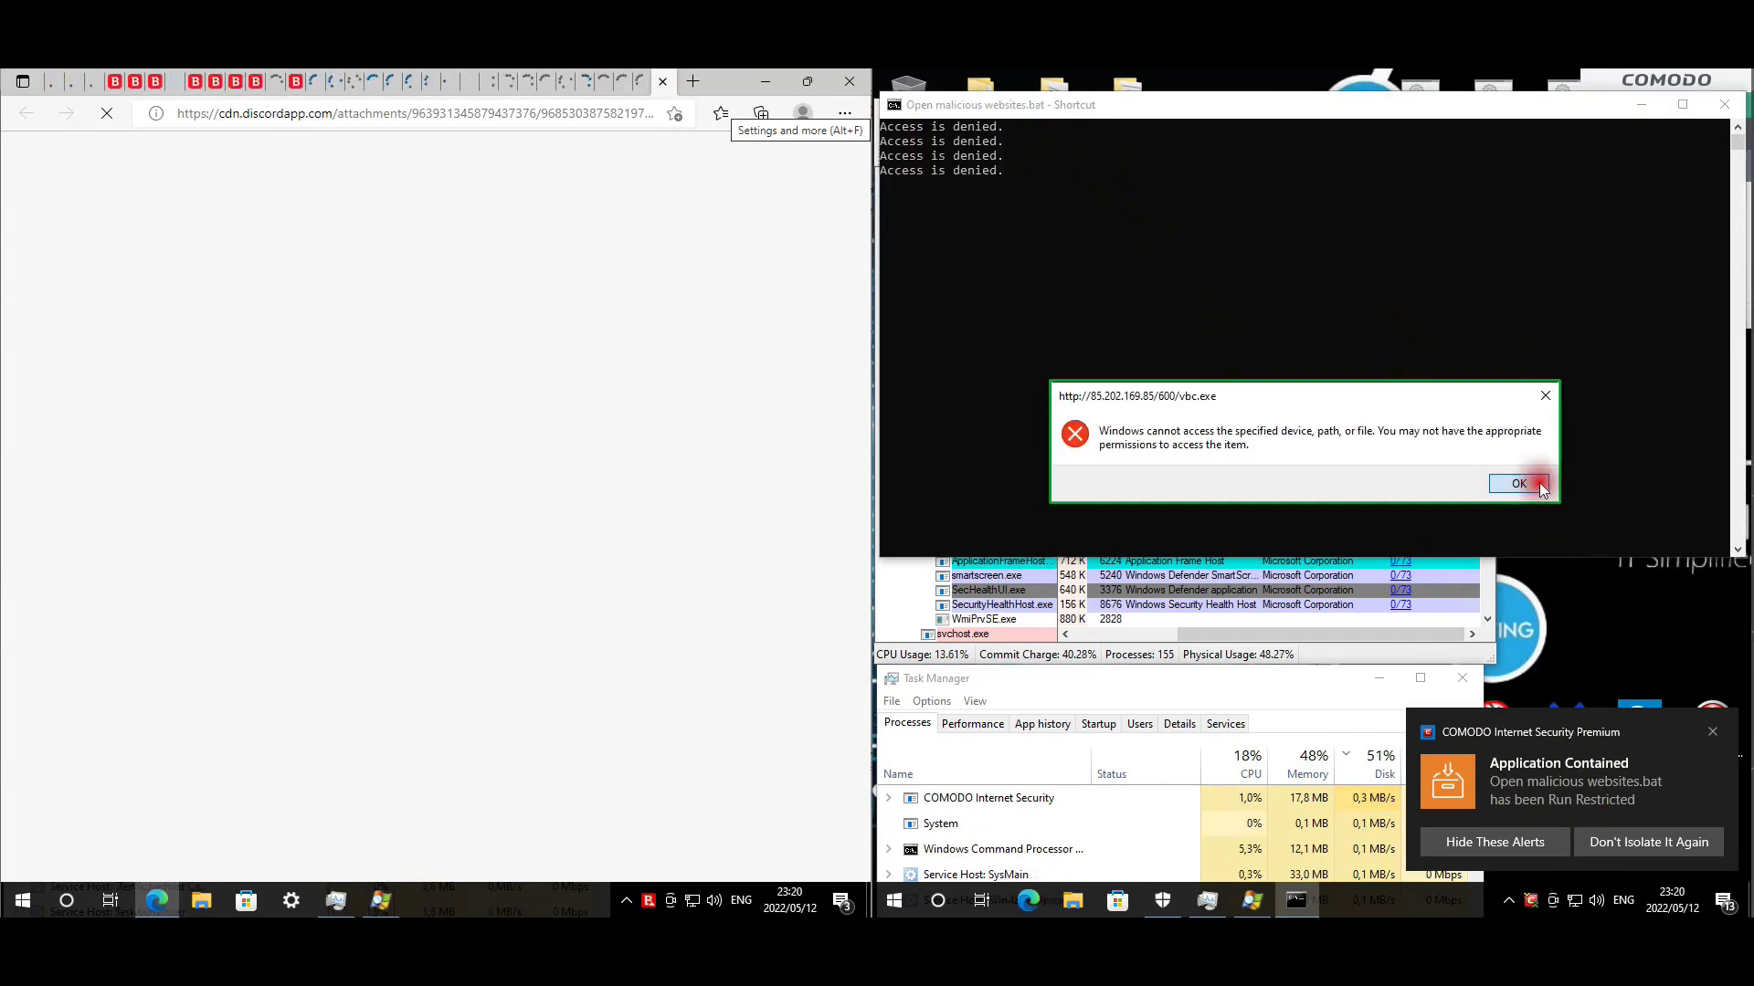
pyautogui.click(1540, 485)
pyautogui.click(1538, 486)
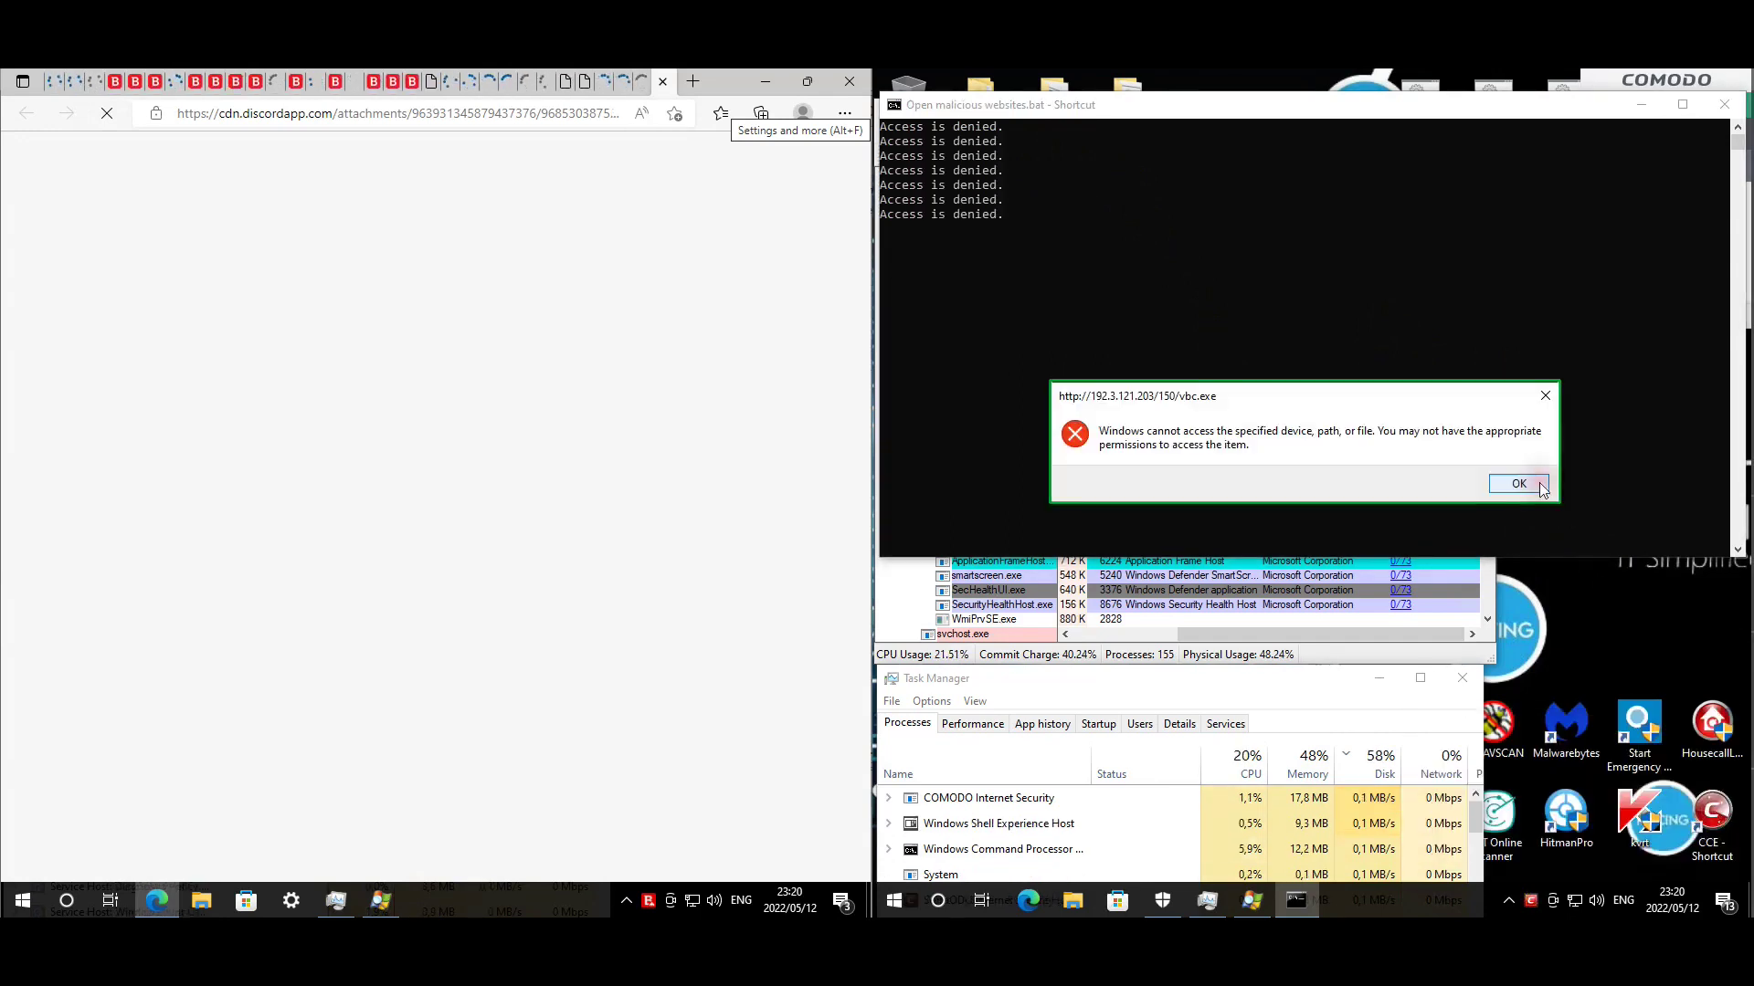
pyautogui.click(1539, 486)
pyautogui.click(1540, 486)
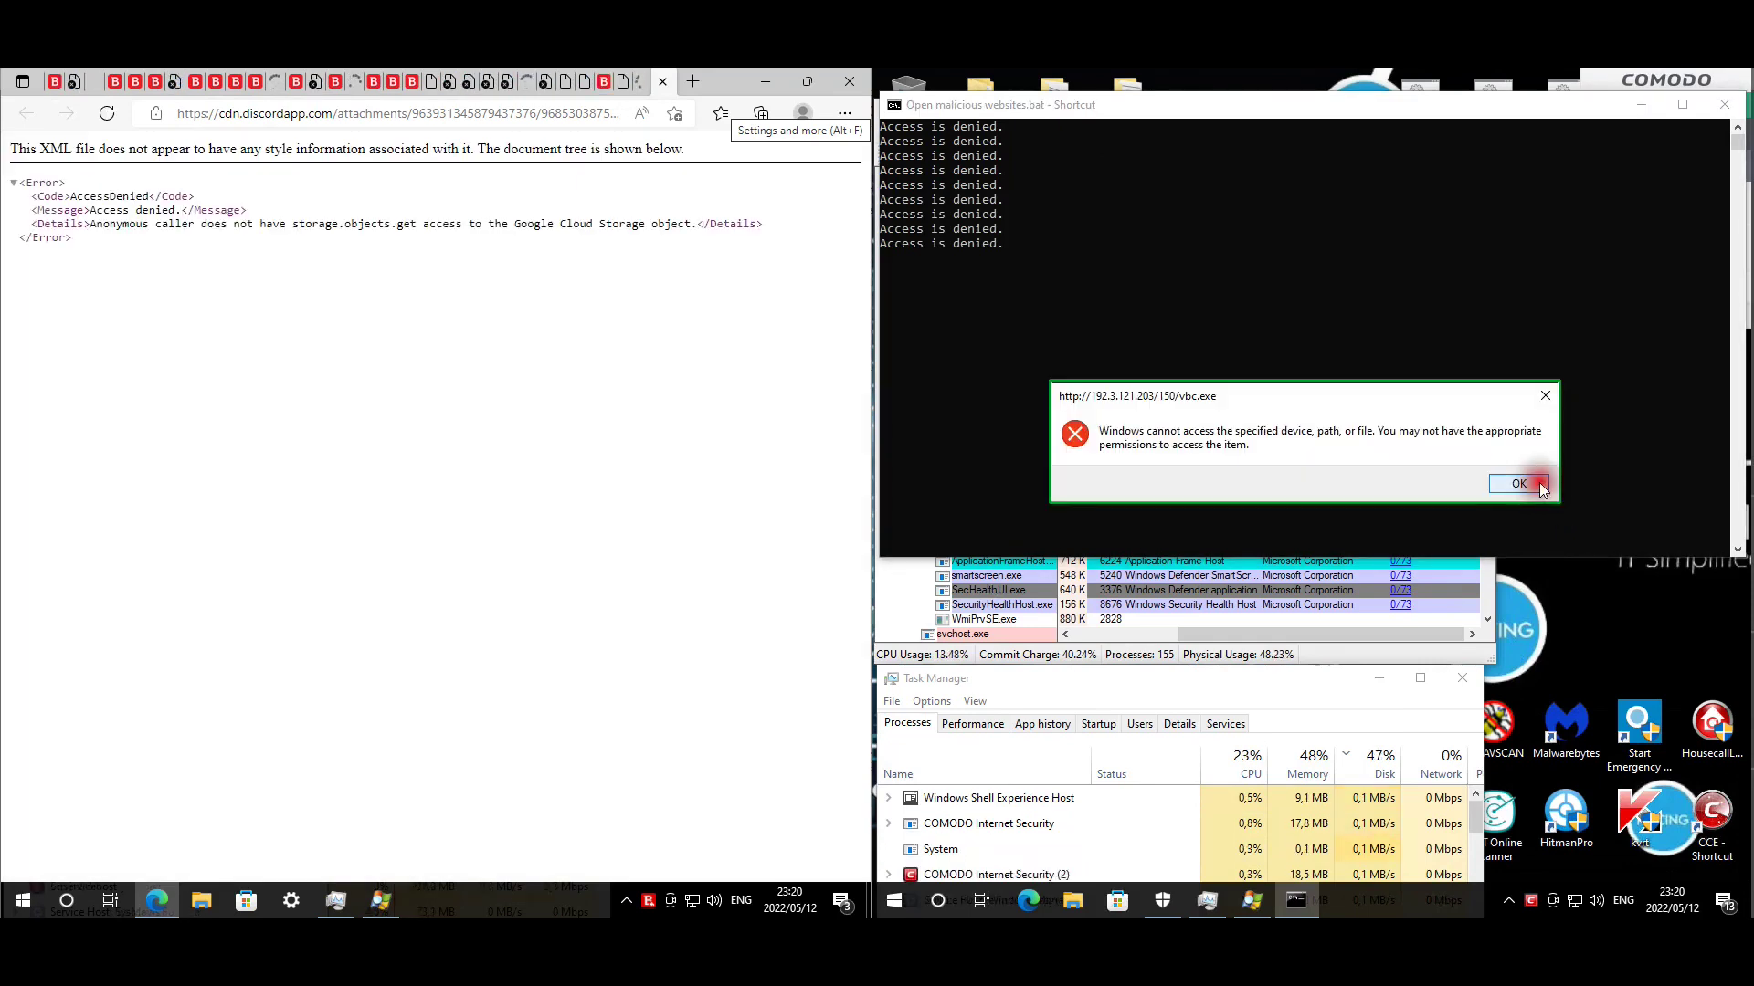
pyautogui.click(1540, 486)
pyautogui.click(1540, 486)
pyautogui.click(1540, 486)
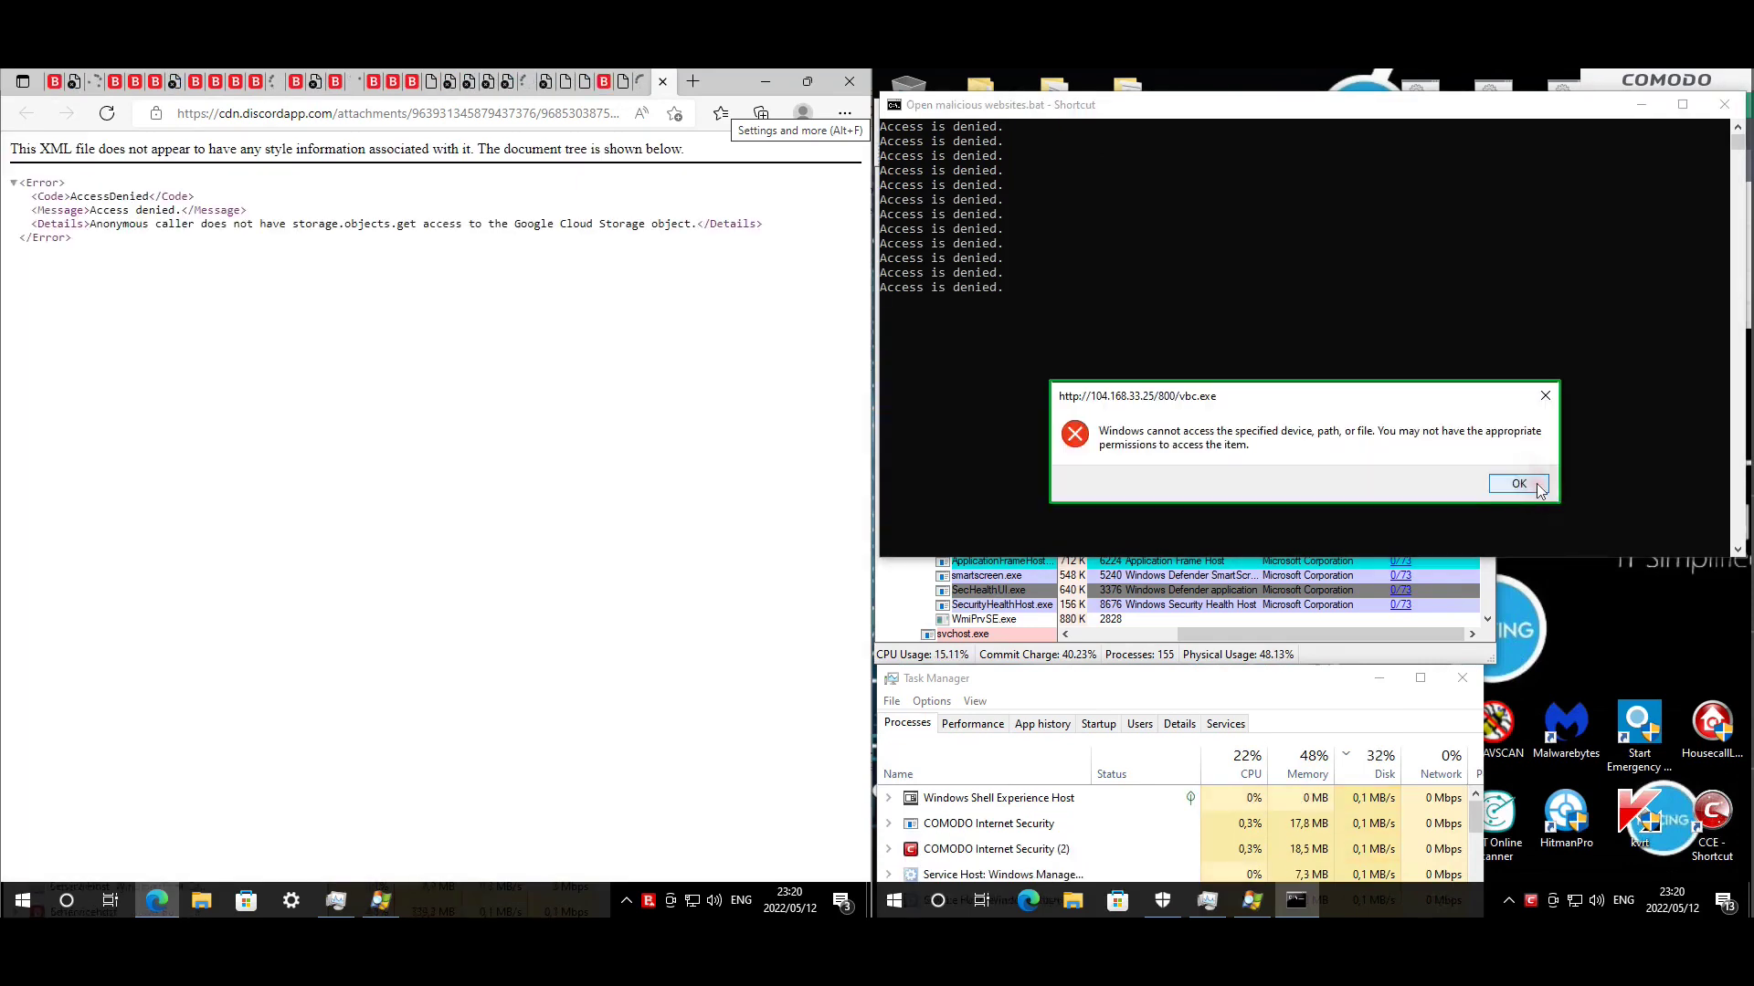
pyautogui.click(1539, 486)
pyautogui.click(1540, 486)
pyautogui.click(1540, 485)
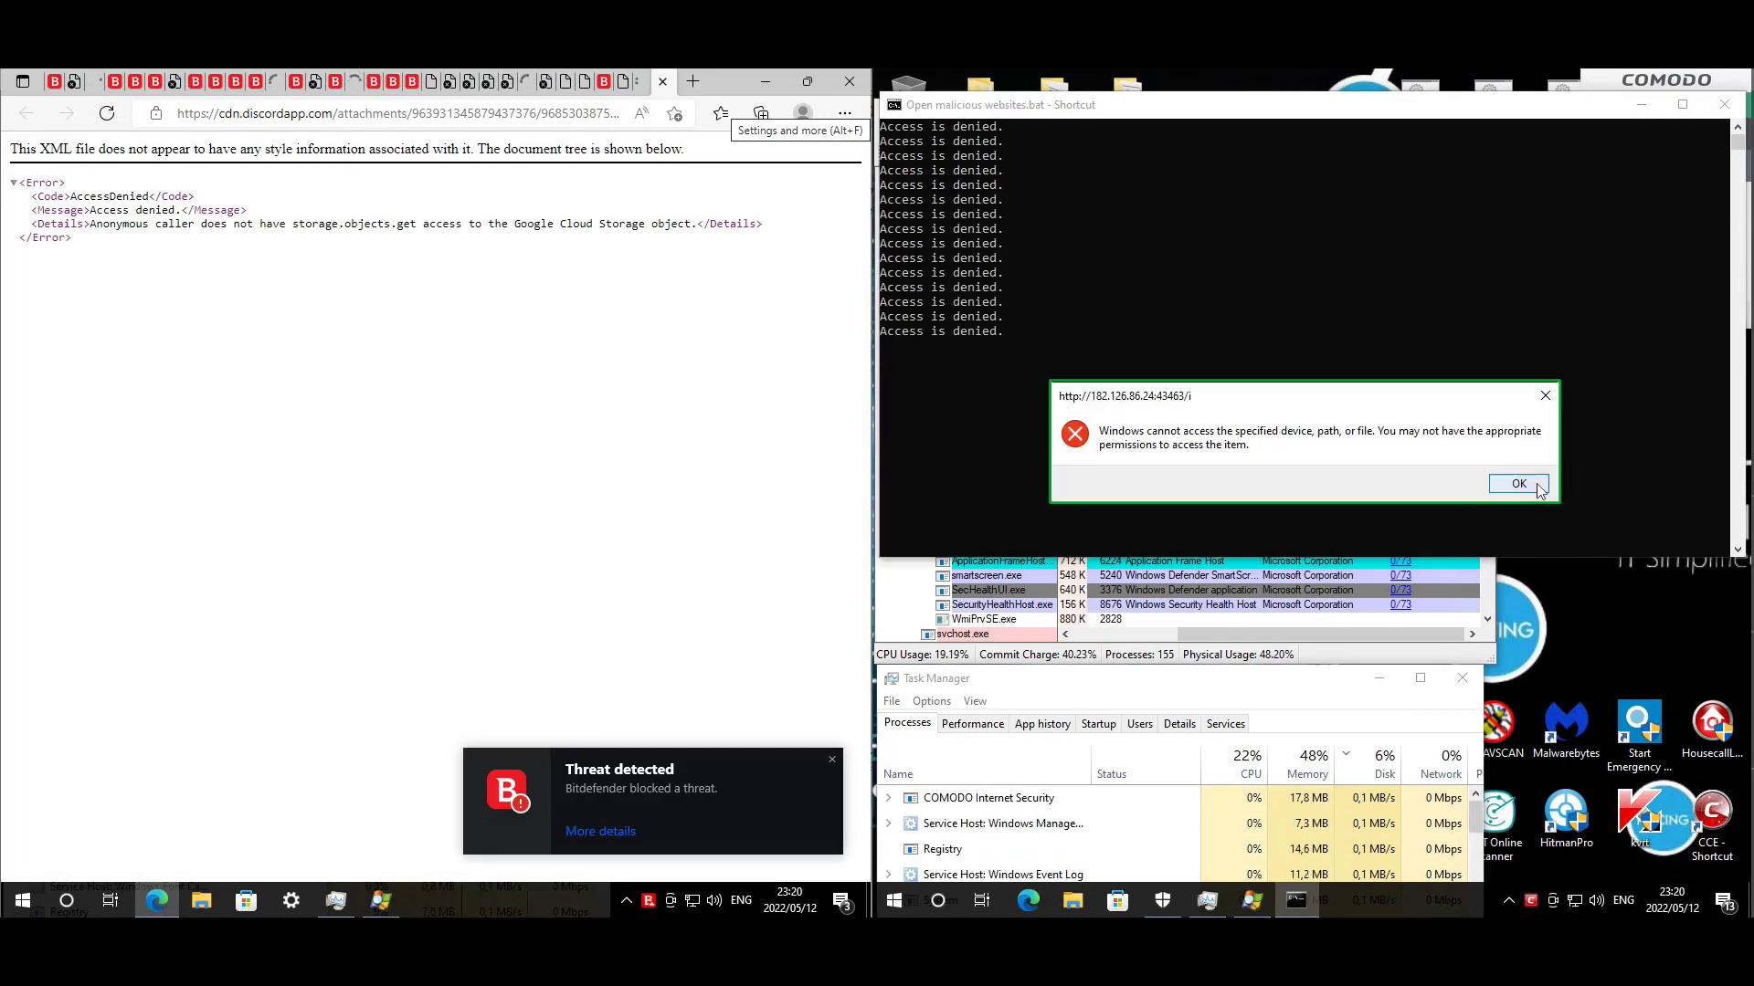
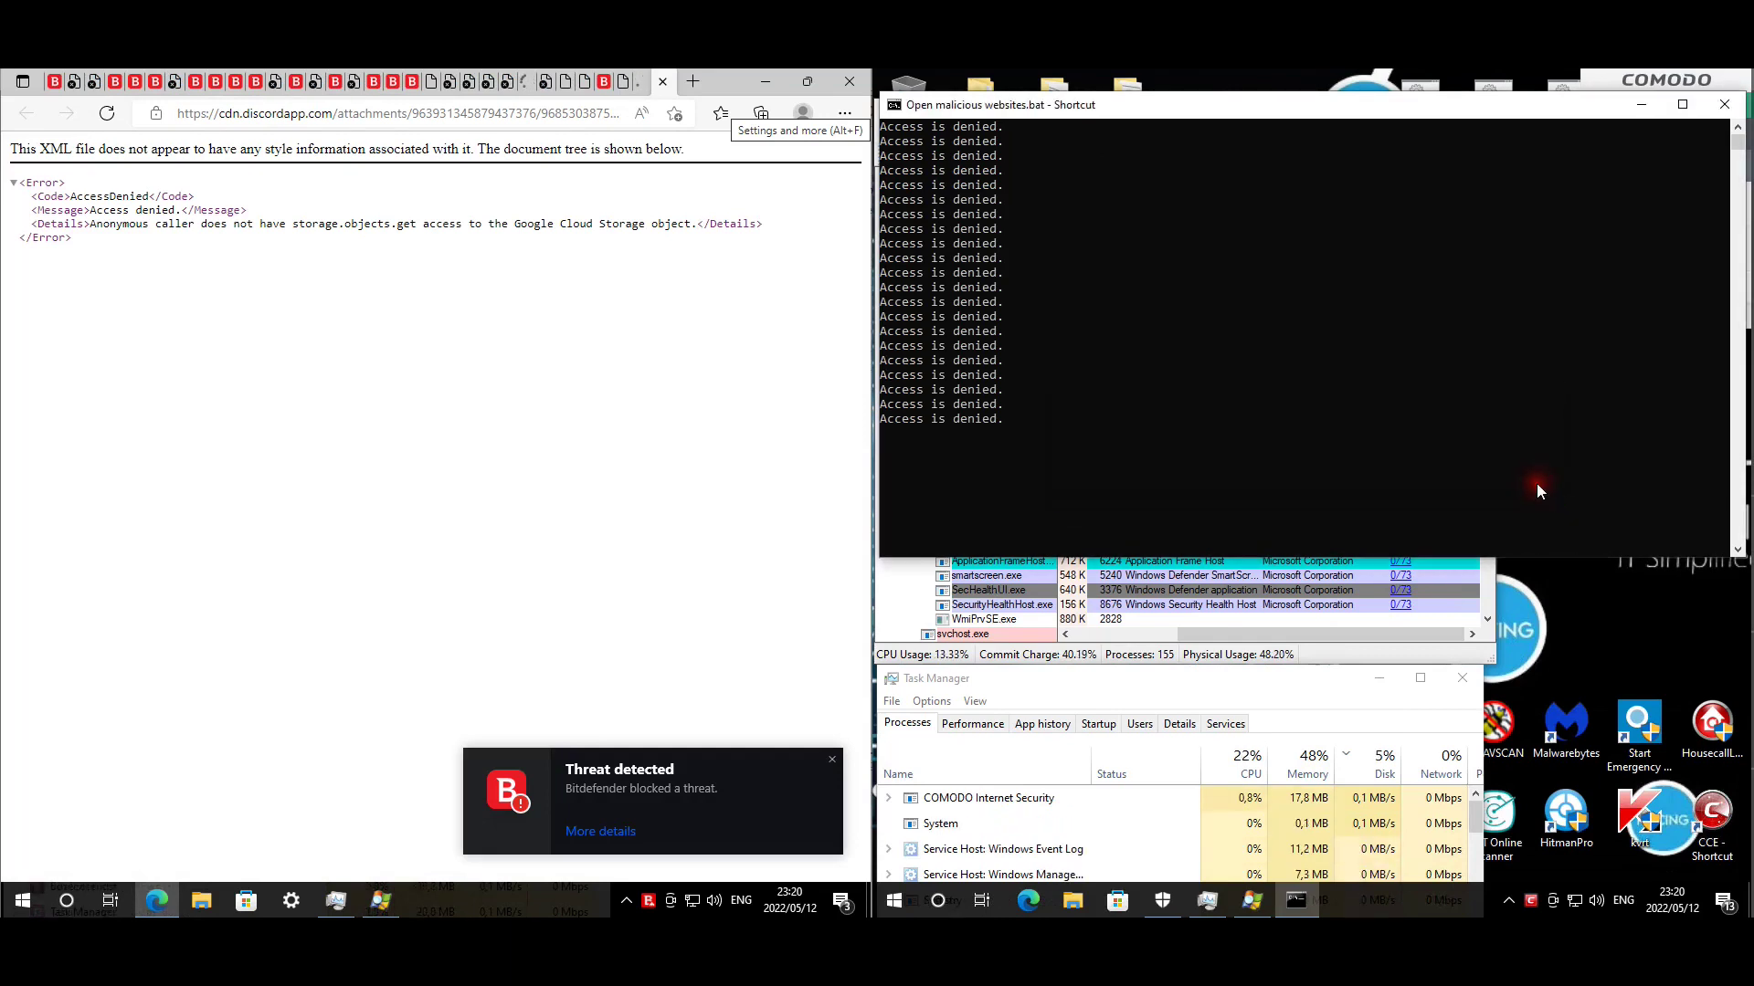
pyautogui.click(1540, 490)
pyautogui.click(1540, 489)
pyautogui.click(1540, 489)
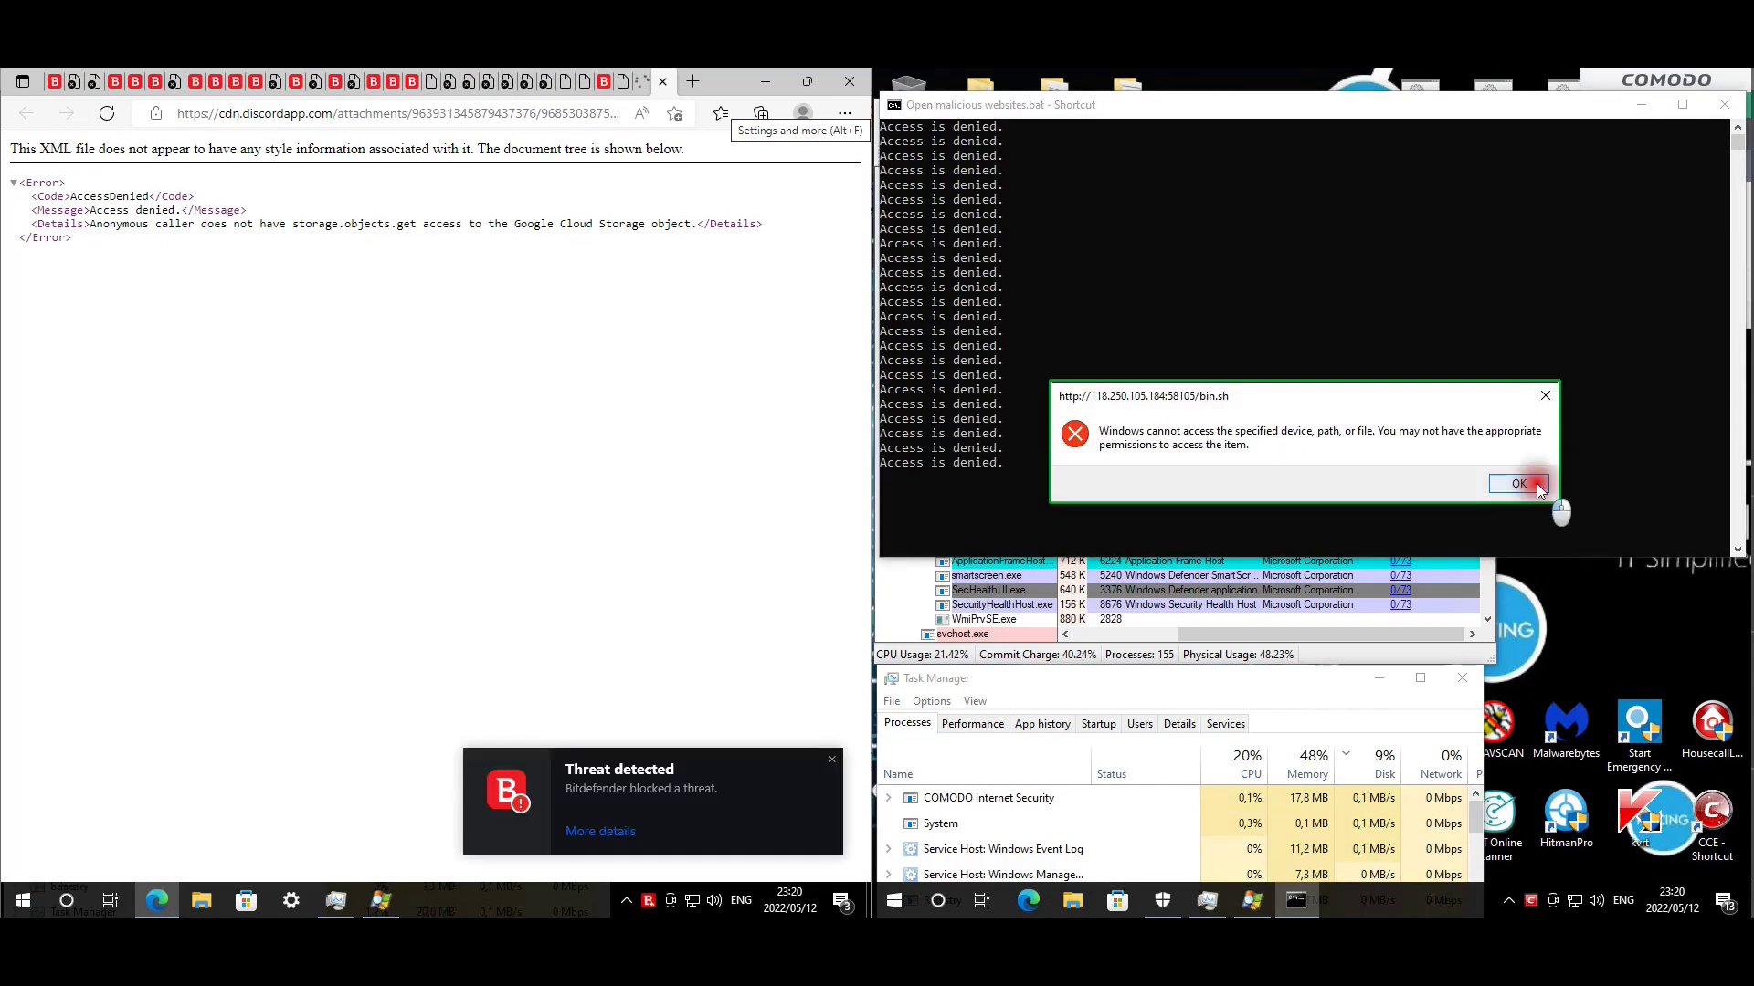
pyautogui.click(1541, 489)
pyautogui.click(1541, 489)
pyautogui.click(1539, 490)
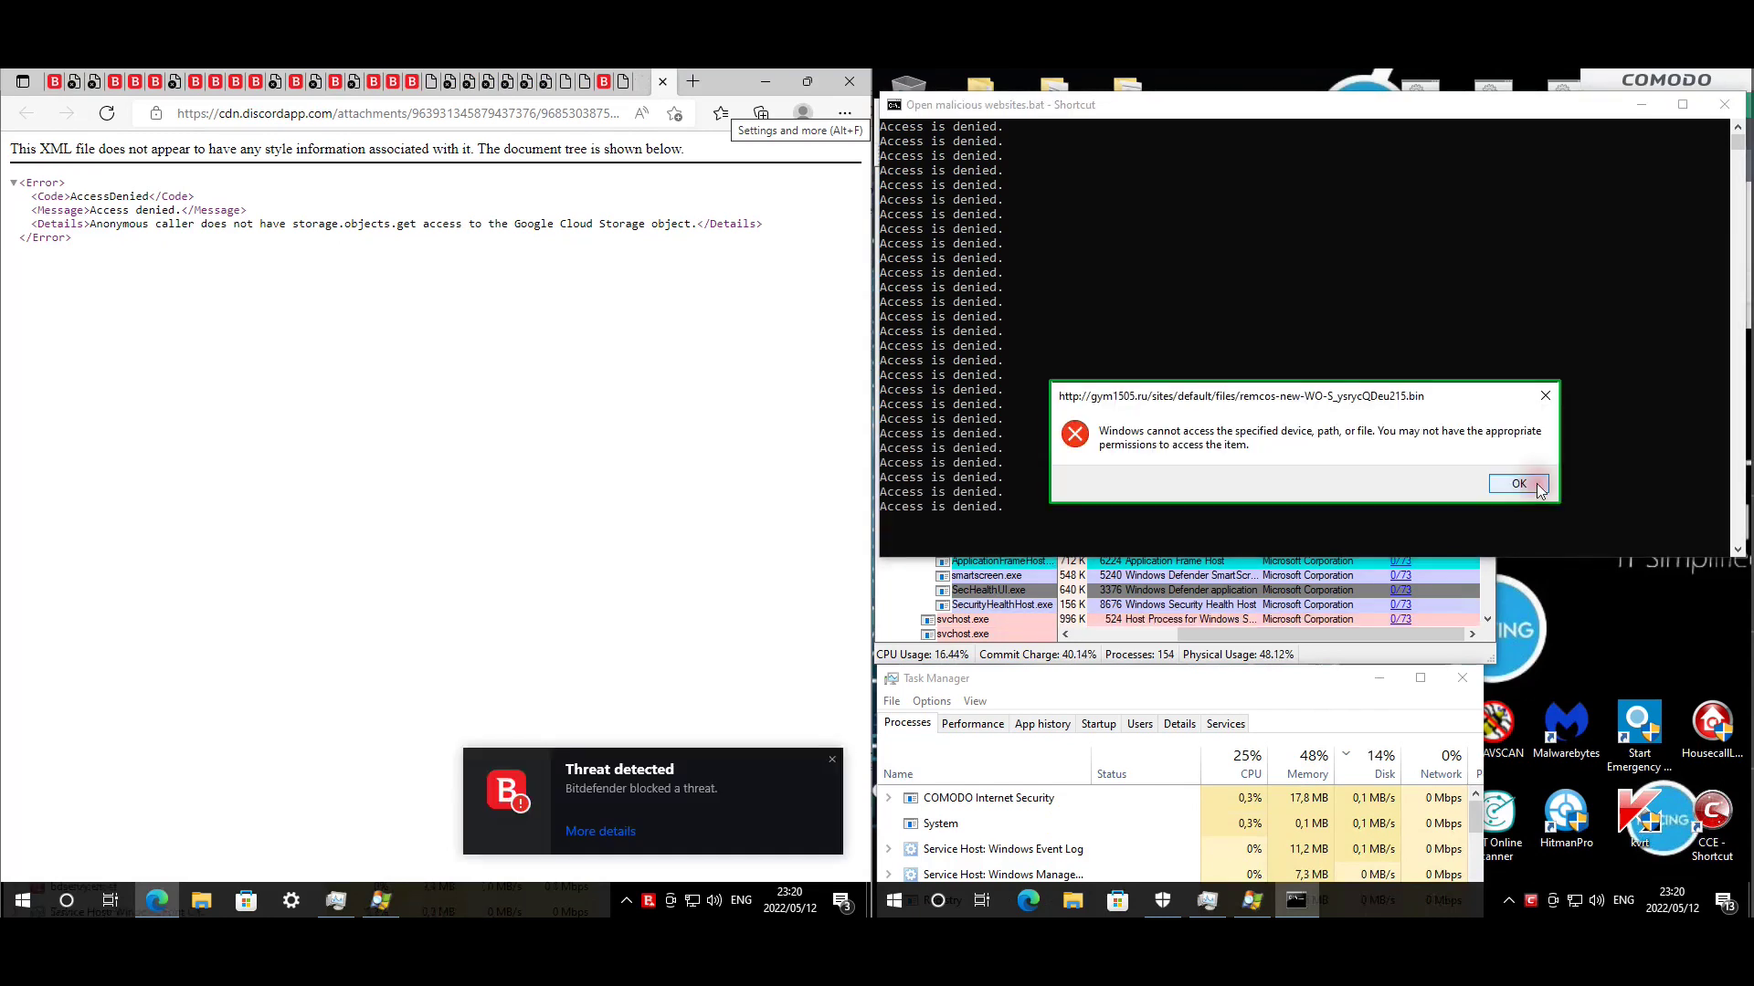
pyautogui.click(1539, 490)
pyautogui.click(1541, 489)
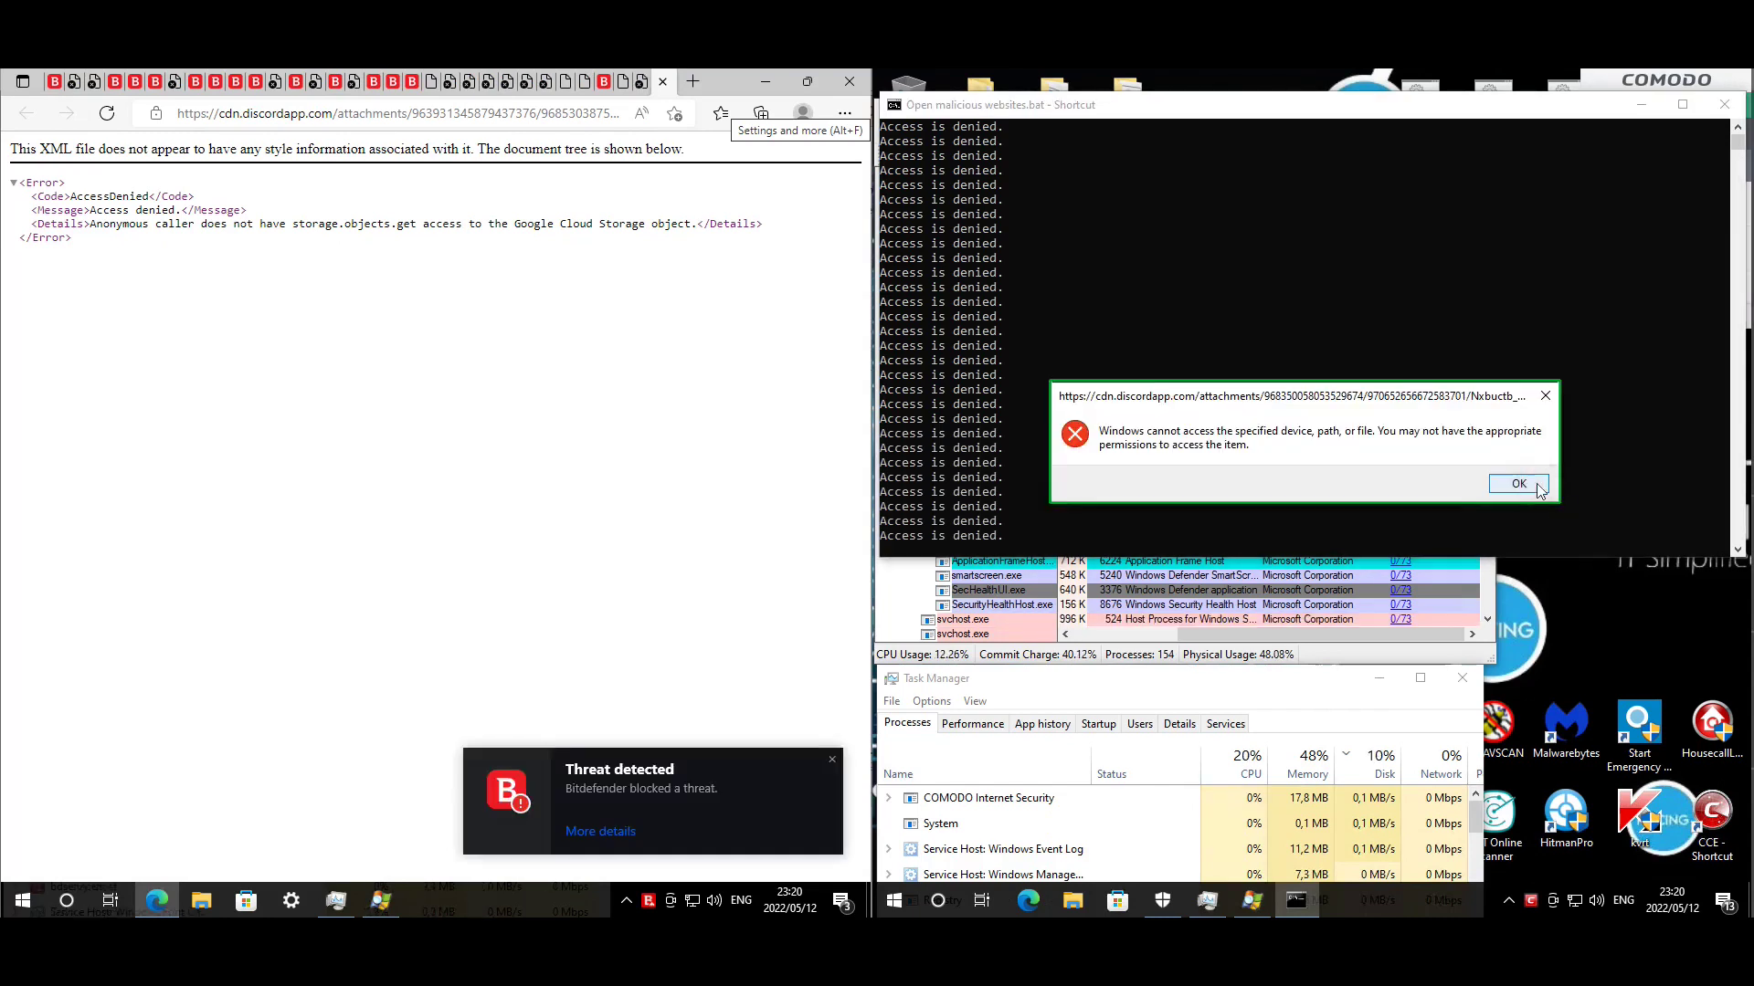
pyautogui.click(1540, 490)
pyautogui.click(1540, 488)
pyautogui.click(1539, 488)
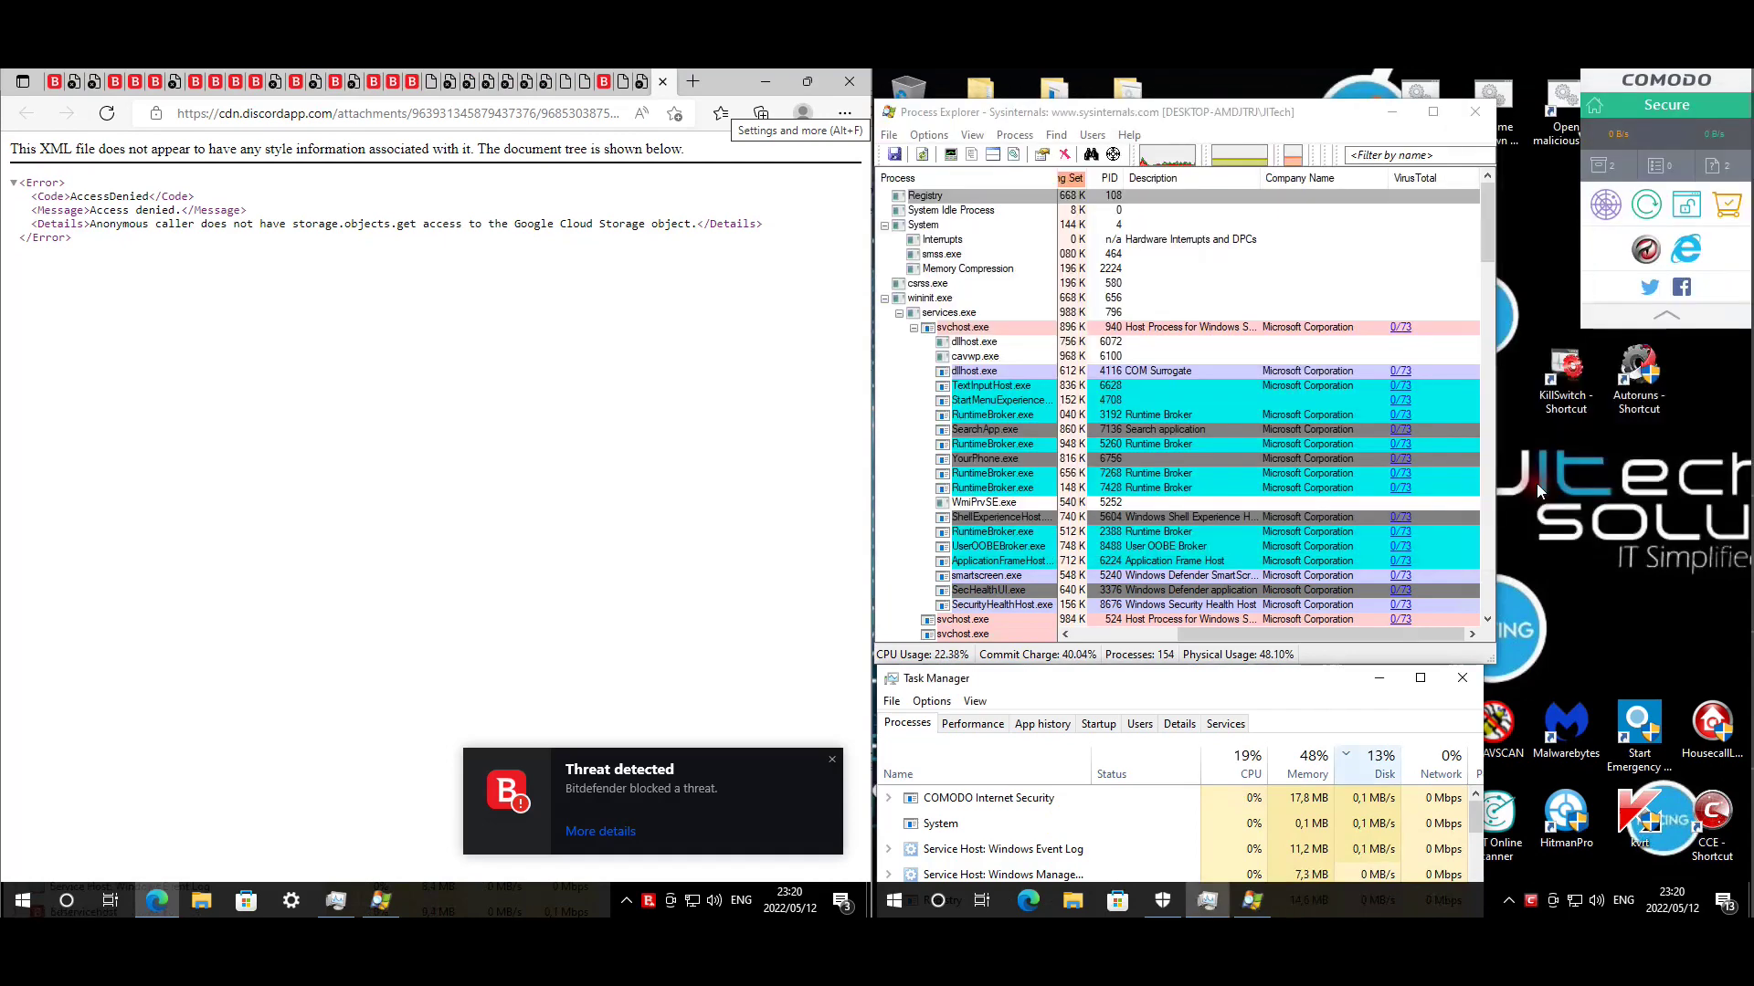
pyautogui.click(1562, 493)
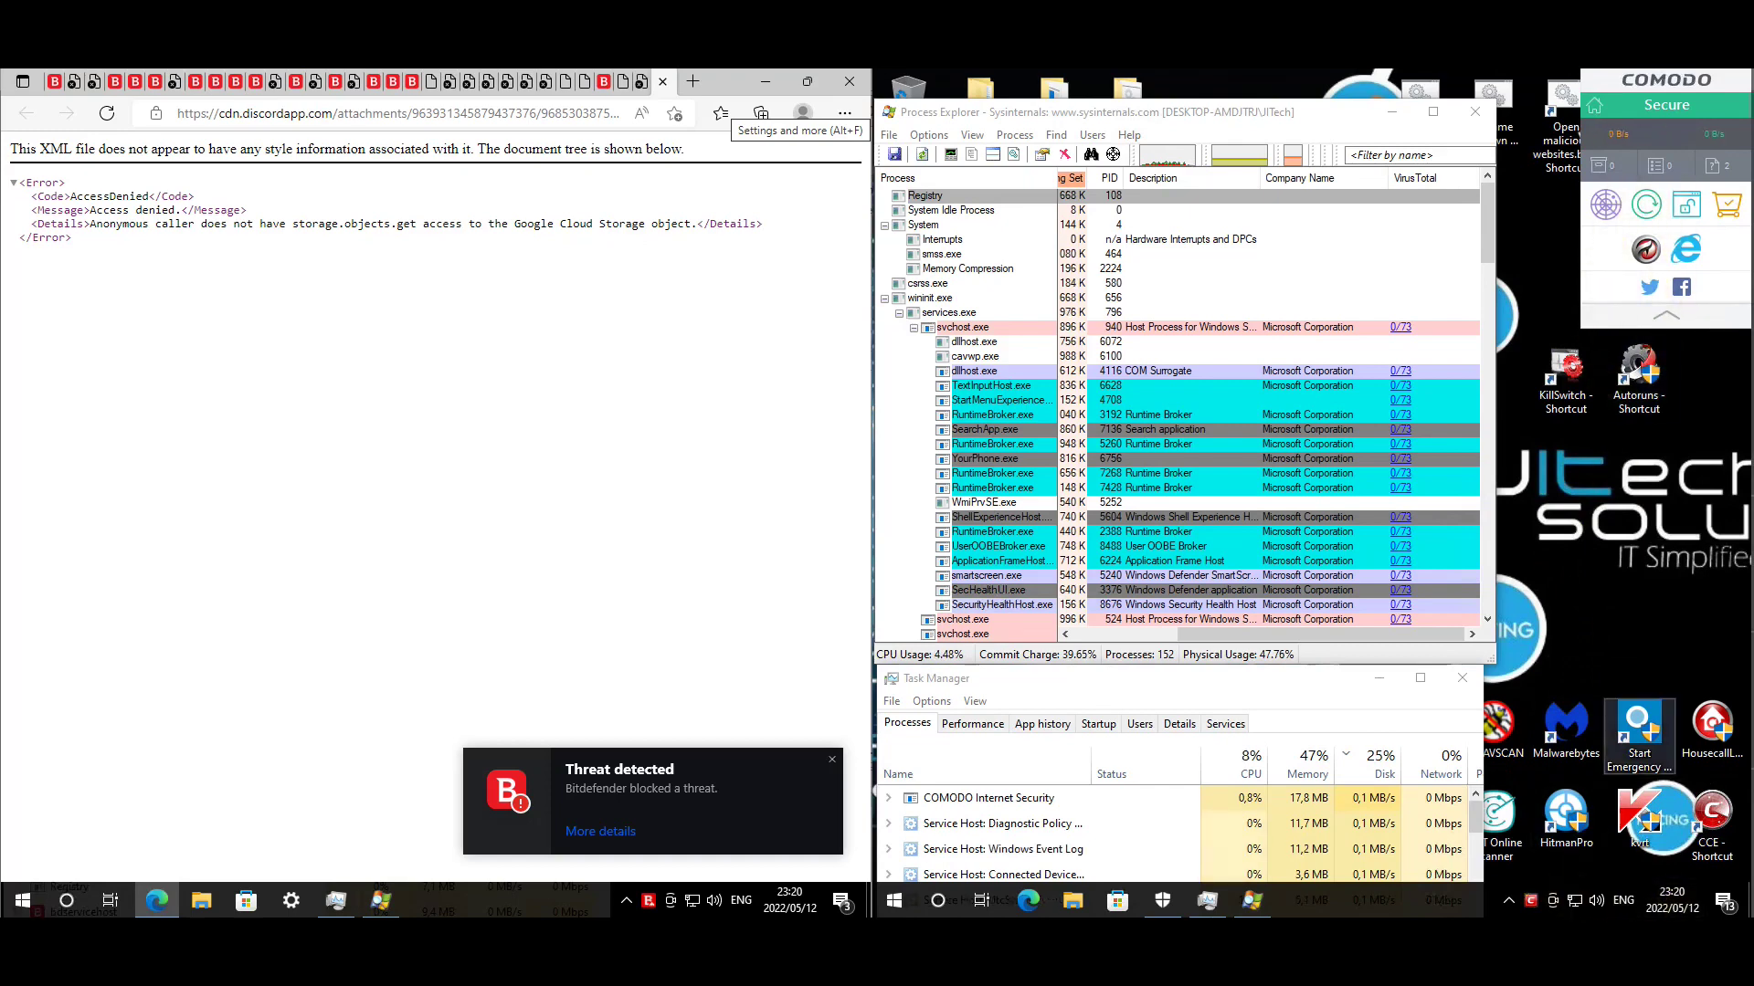
# Disable Comodo's Auto-Containment for 15 minutes and try to run the "Open malicious websites.bat" shortcut again.
pyautogui.rightClick(1535, 901)
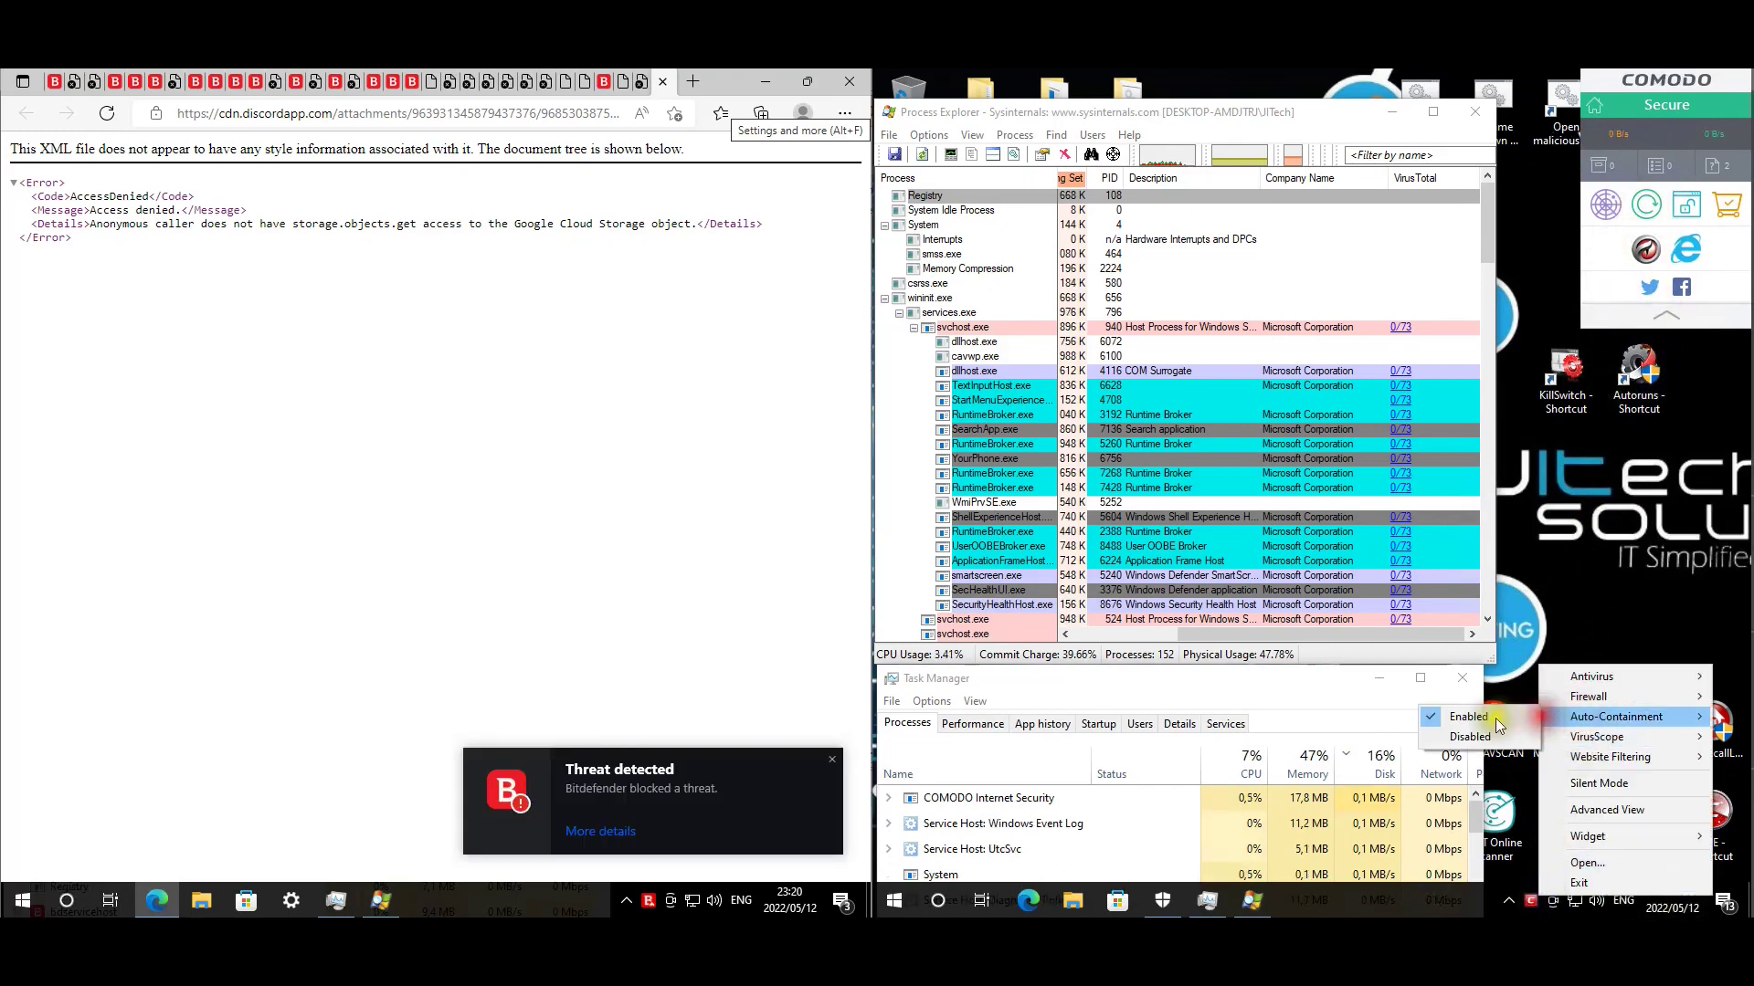
pyautogui.click(1467, 736)
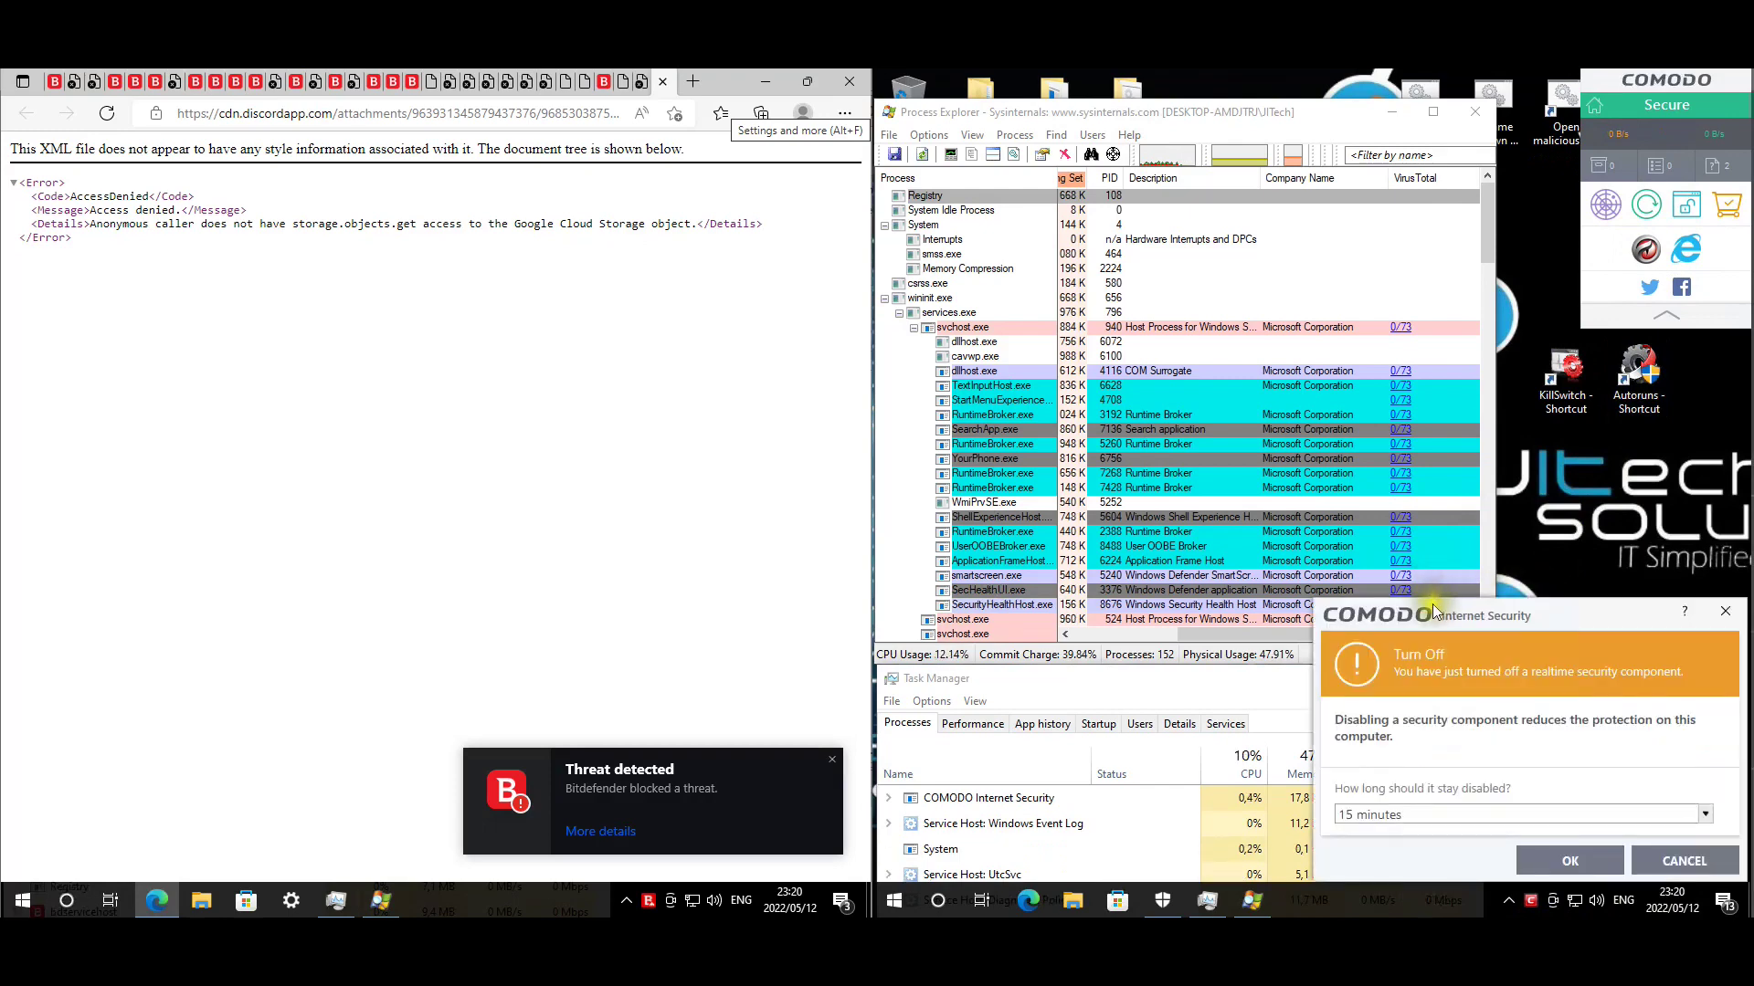
pyautogui.click(1569, 862)
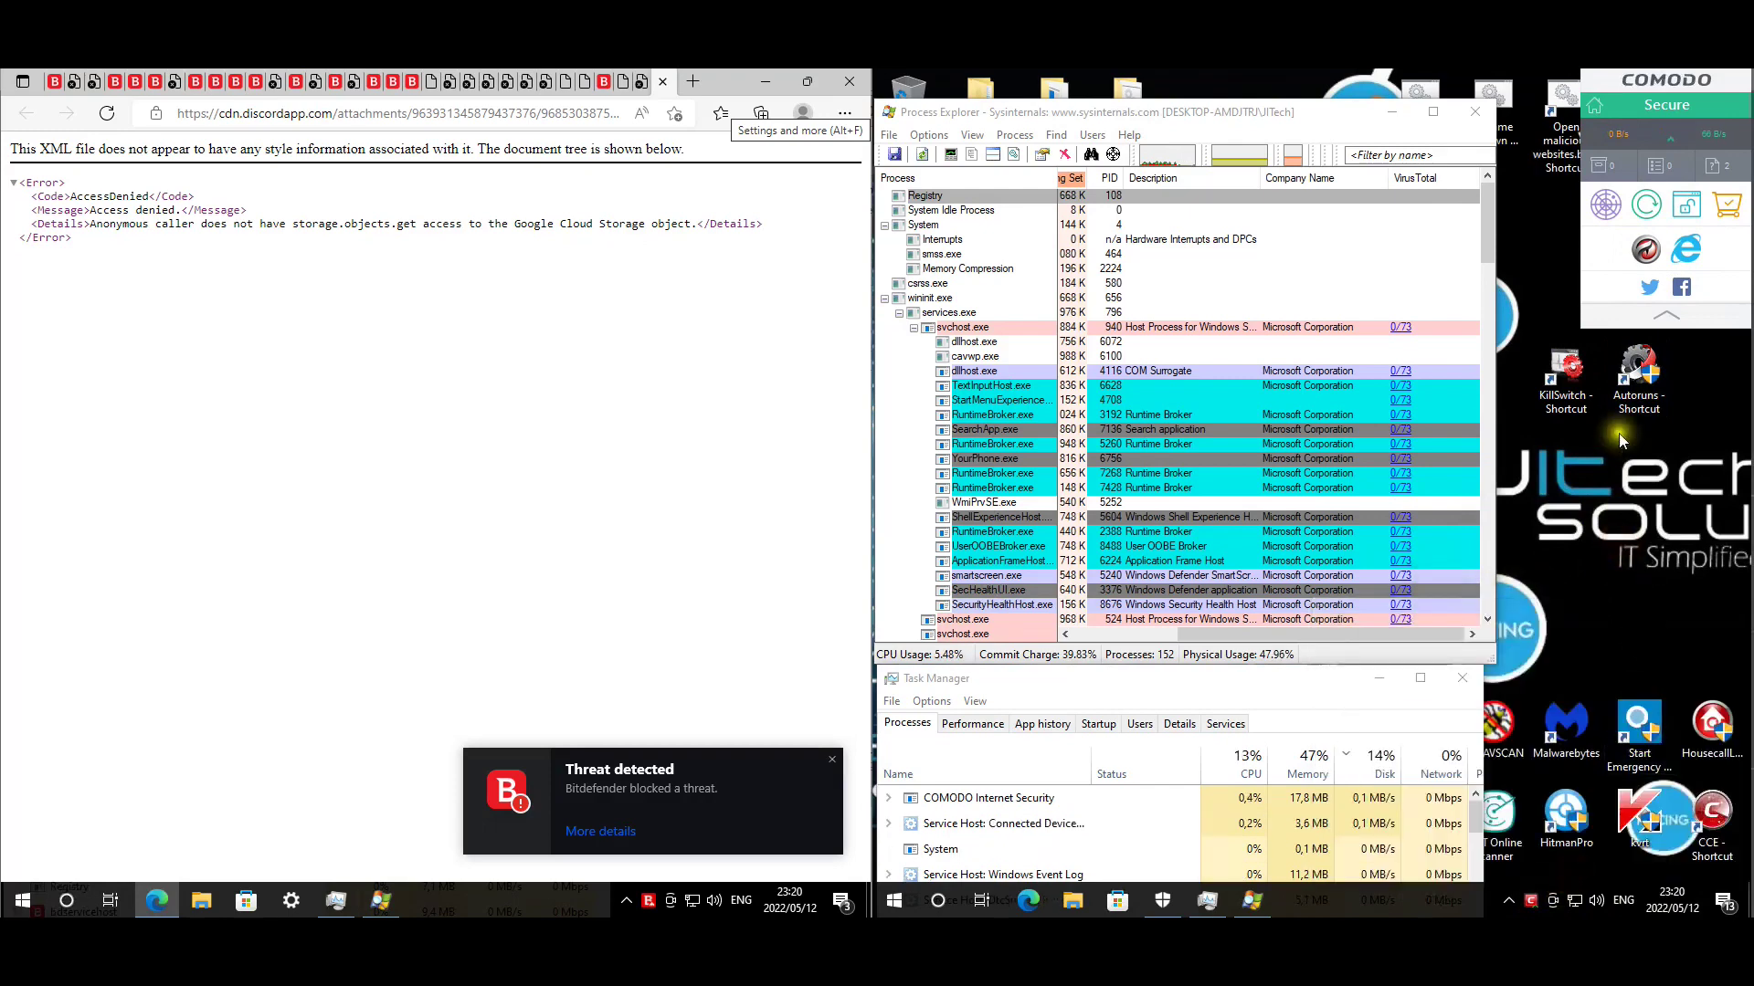
pyautogui.rightClick(1530, 900)
pyautogui.click(1577, 566)
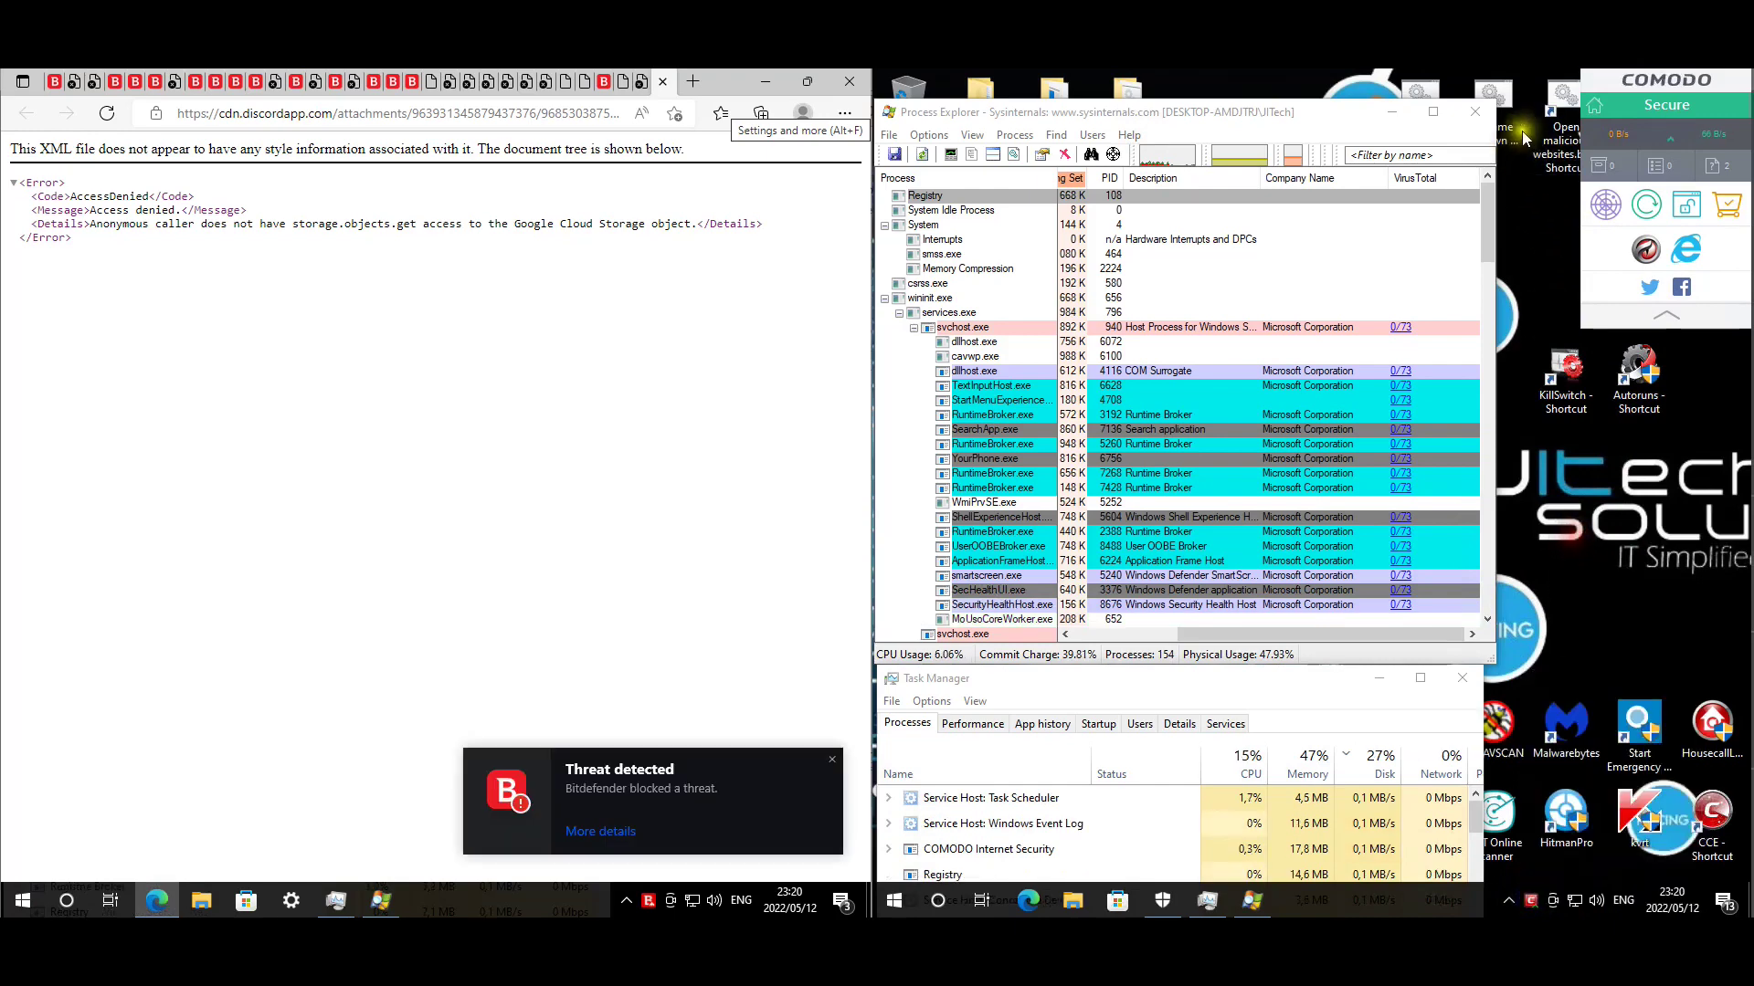
pyautogui.doubleClick(1564, 113)
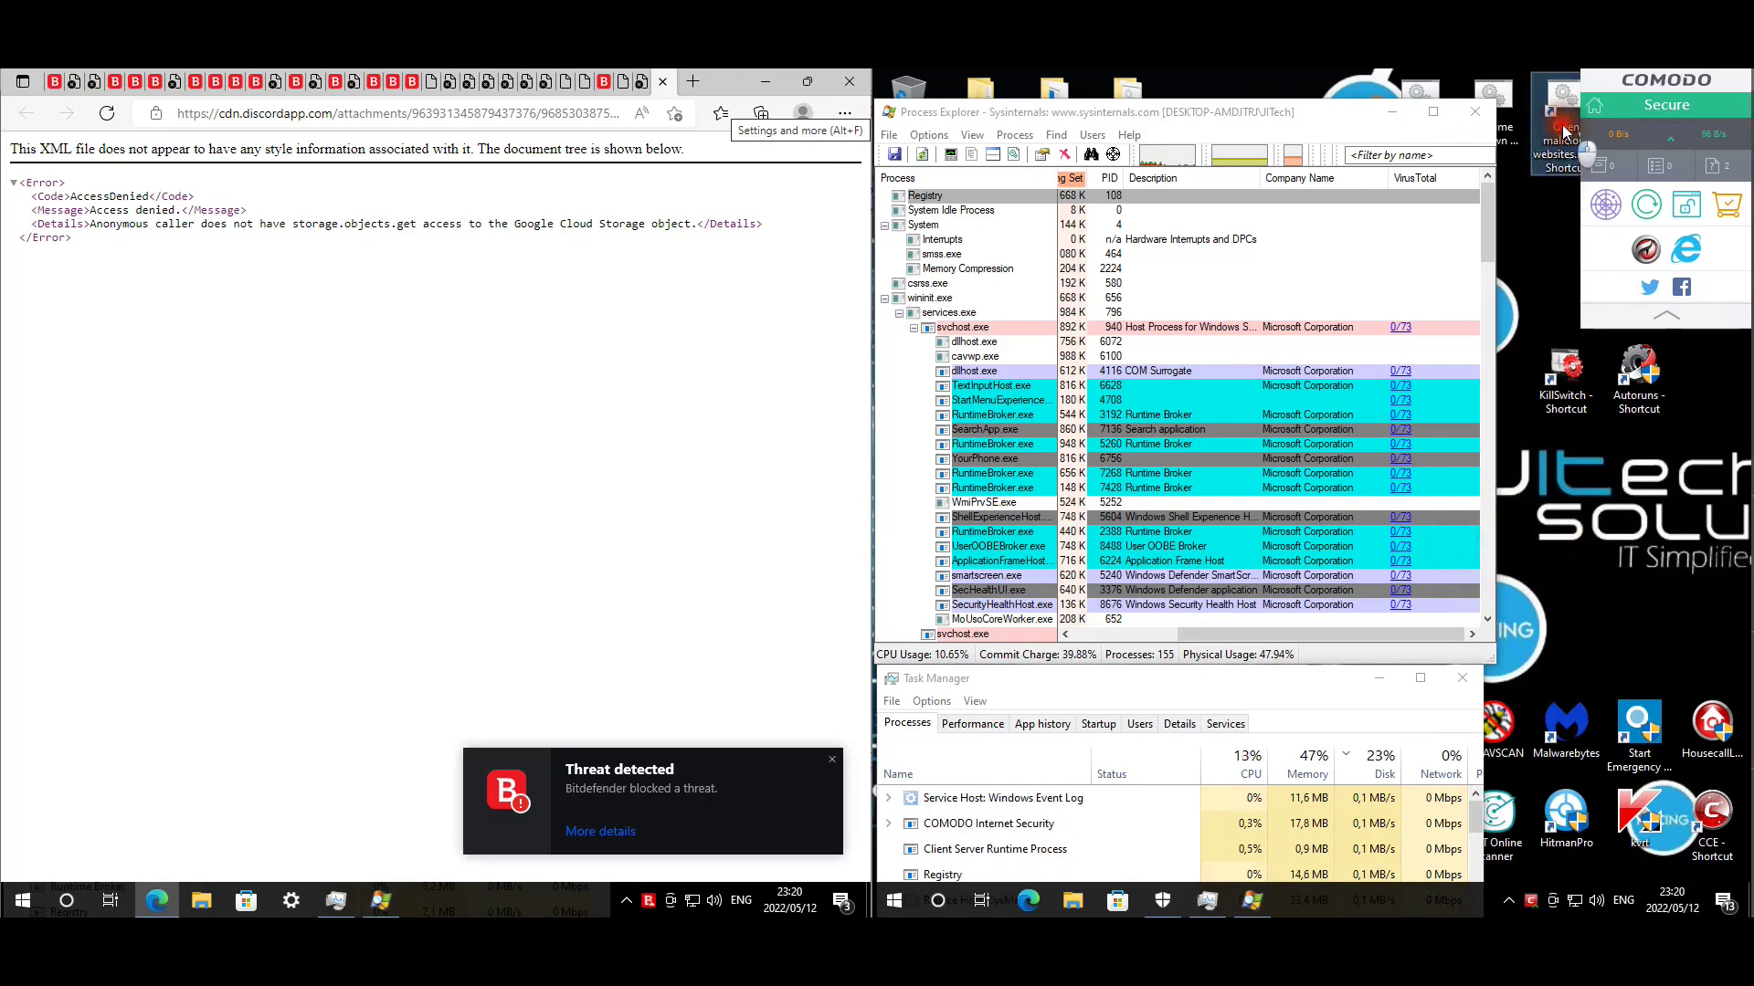
pyautogui.click(1460, 548)
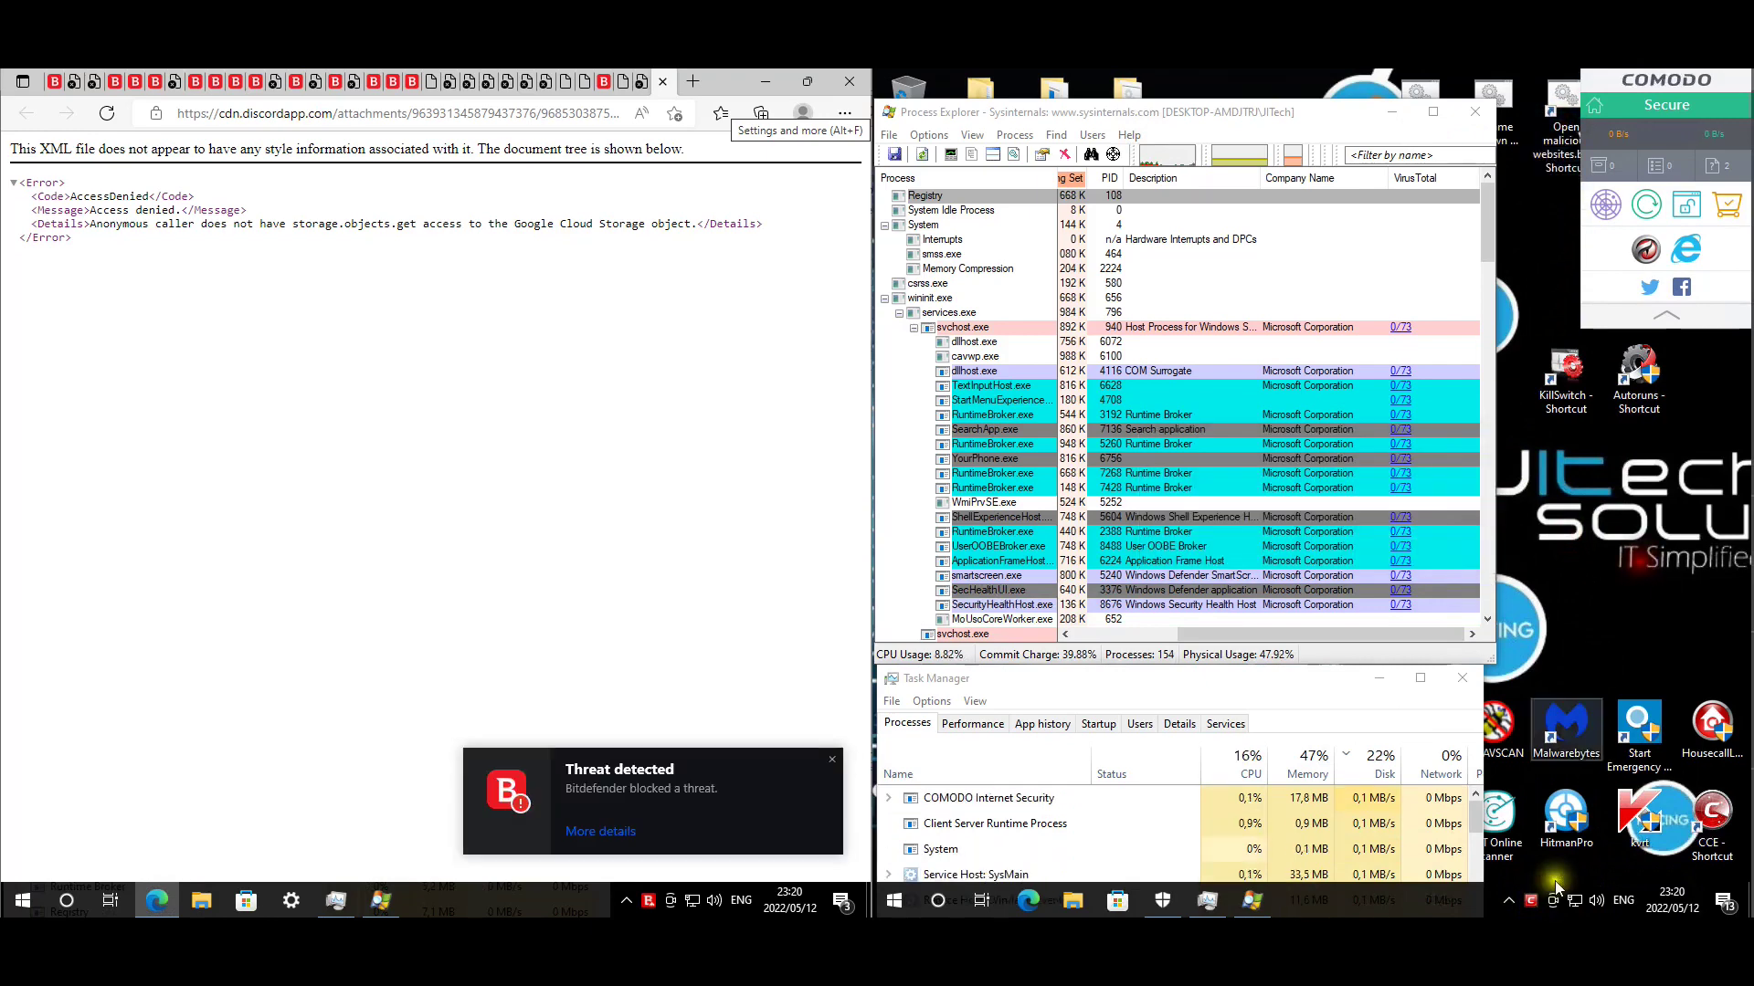
# Open Comodo's protection management from its main window and turn off HIPS.
pyautogui.rightClick(1541, 908)
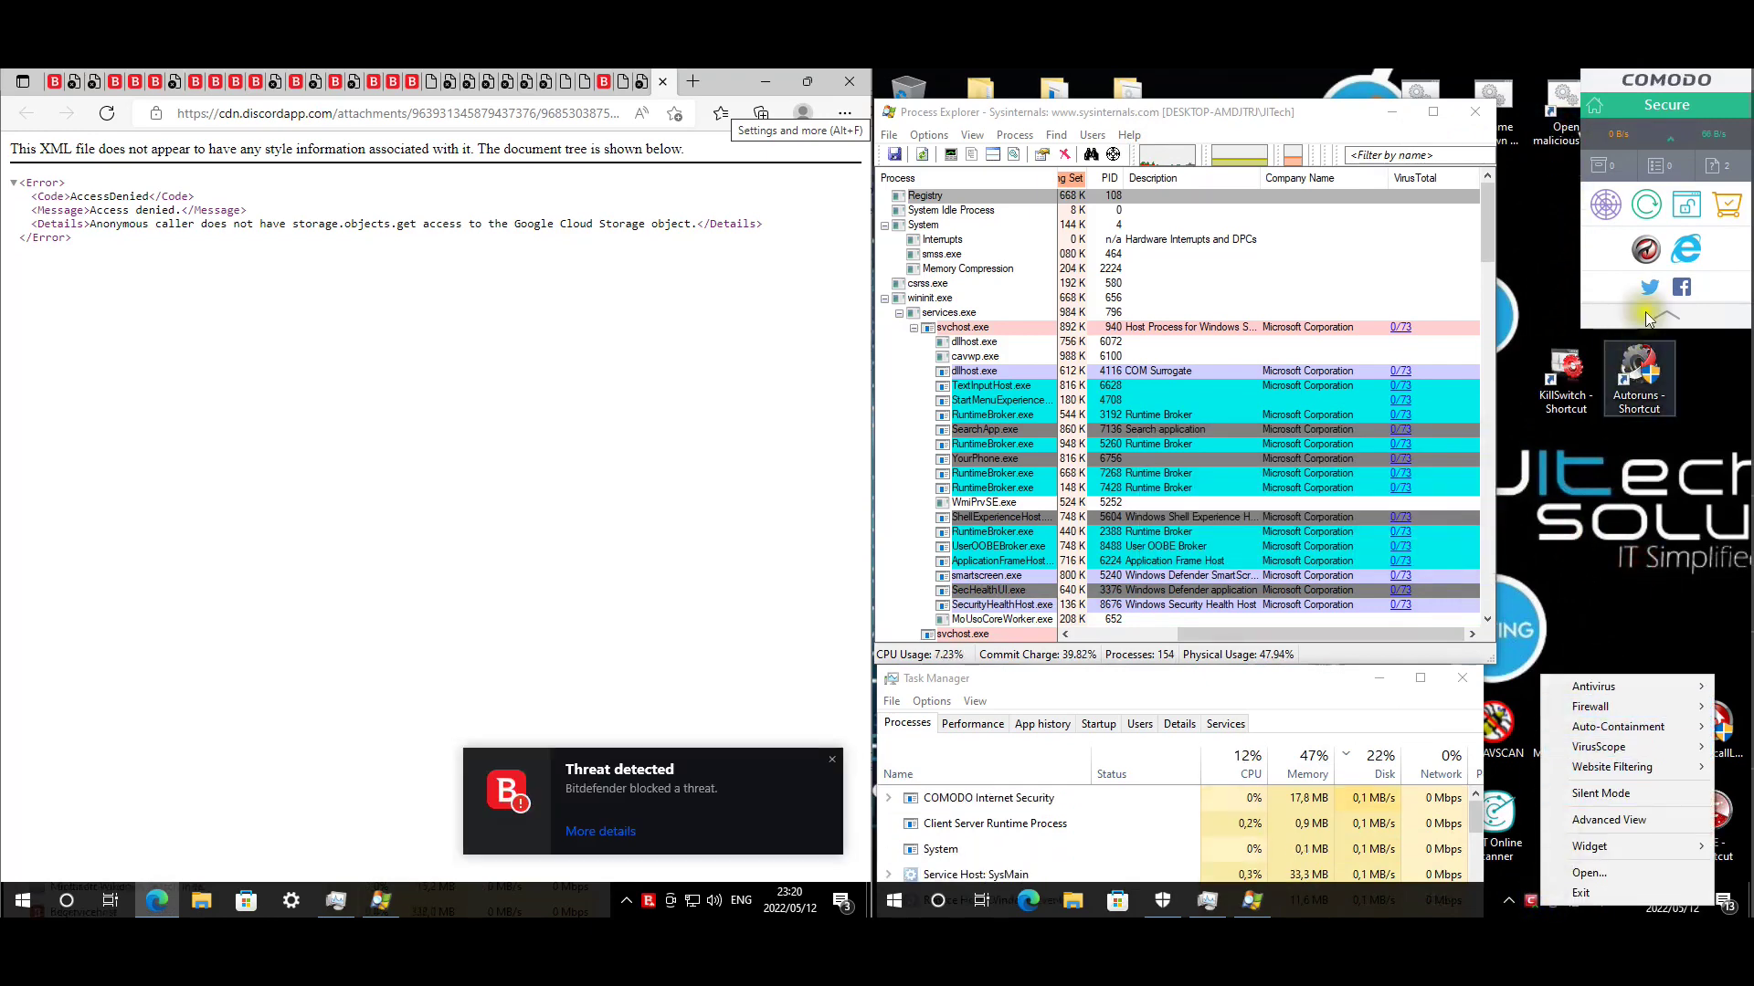
pyautogui.click(1631, 109)
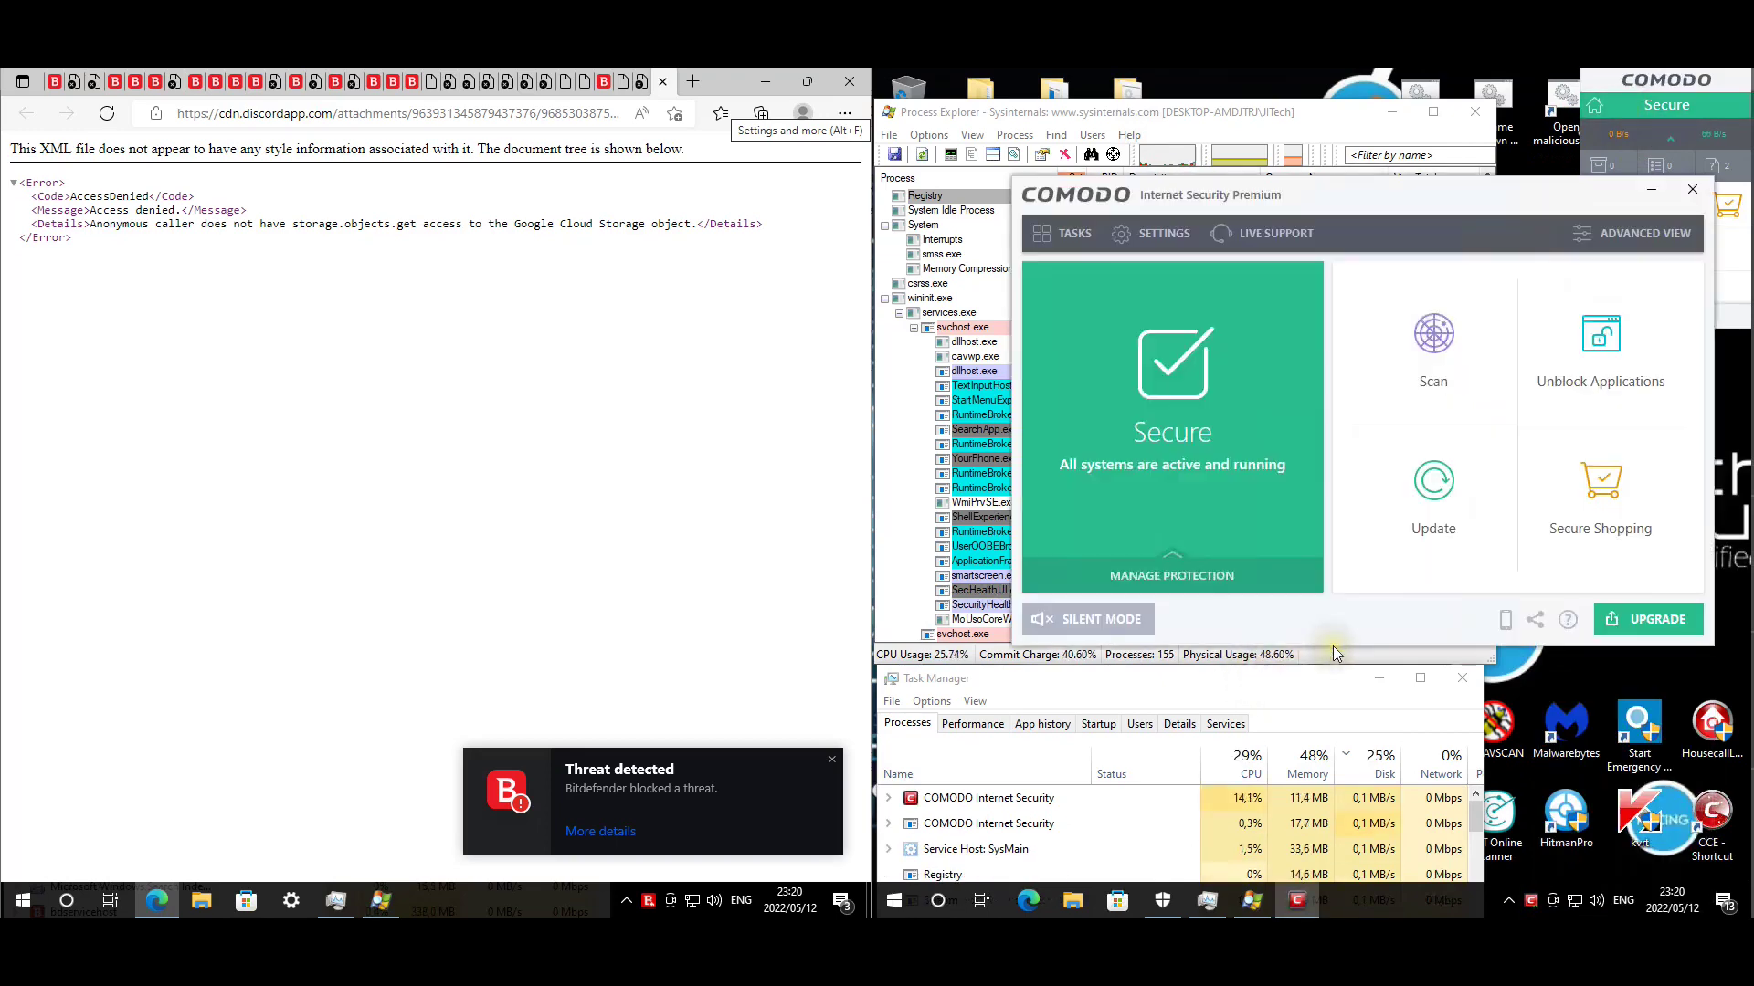
pyautogui.click(1215, 572)
pyautogui.click(1290, 445)
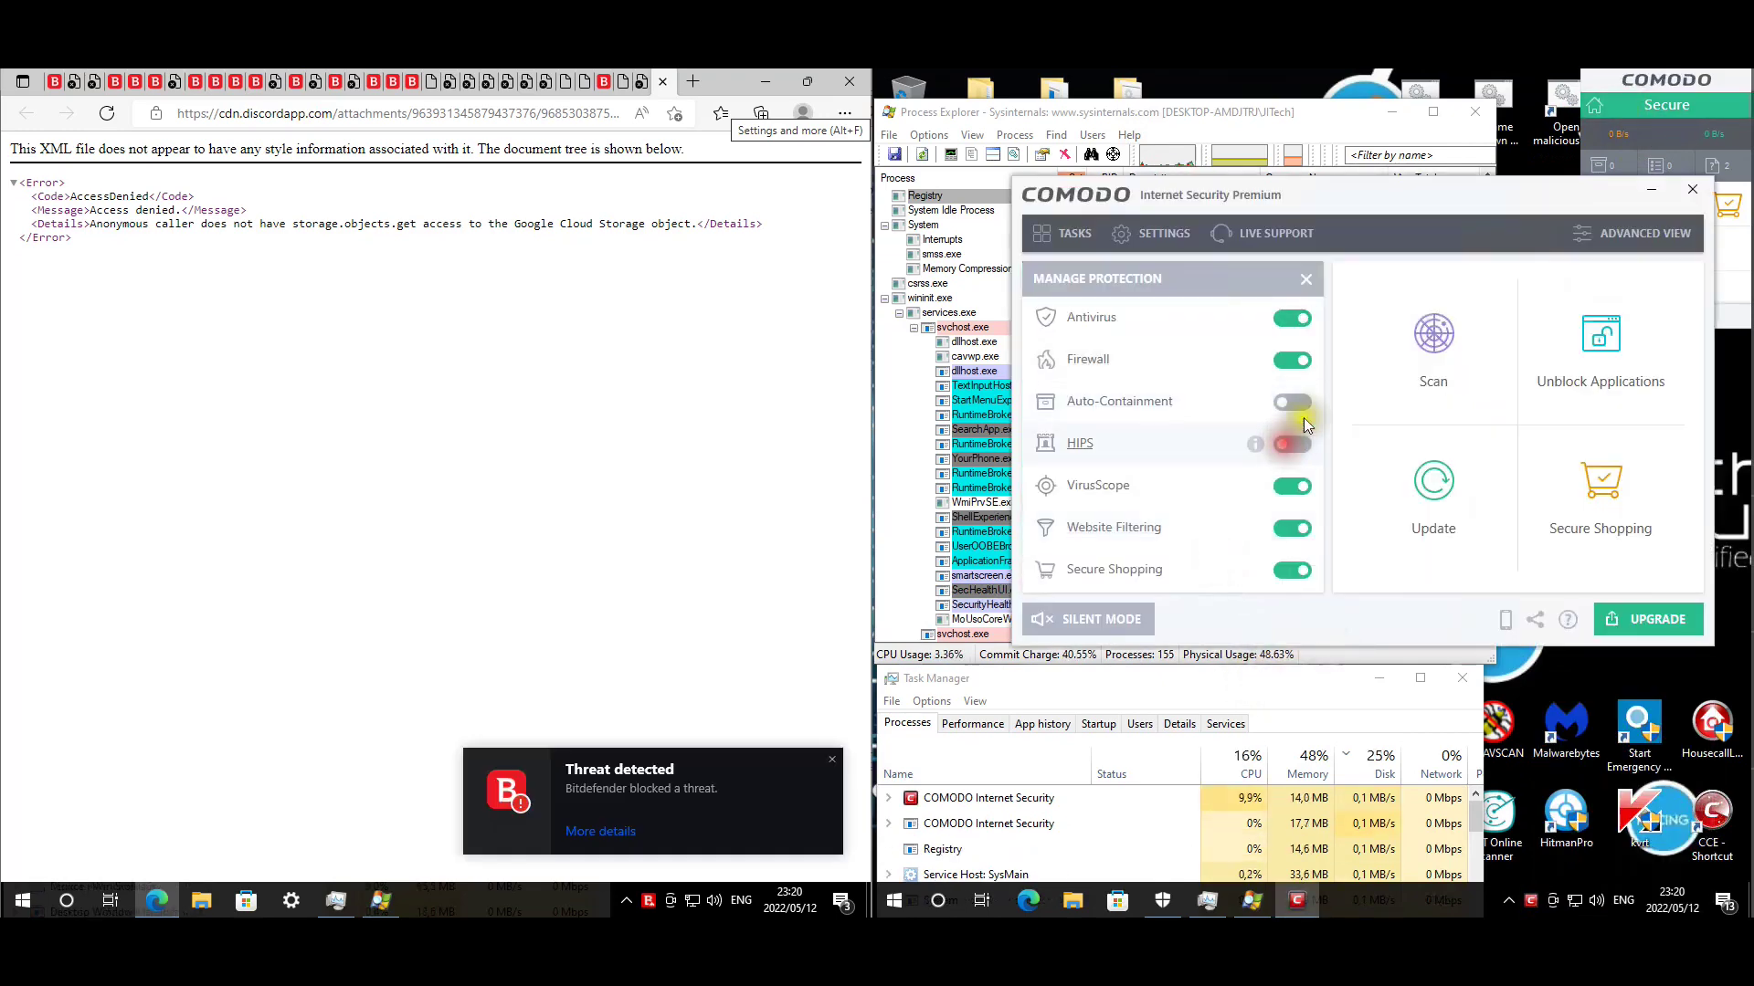
# Rerun the "Open malicious websites.bat" shortcut on the Comodo machine and re-enable Auto-Containment and HIPS.
pyautogui.doubleClick(1560, 100)
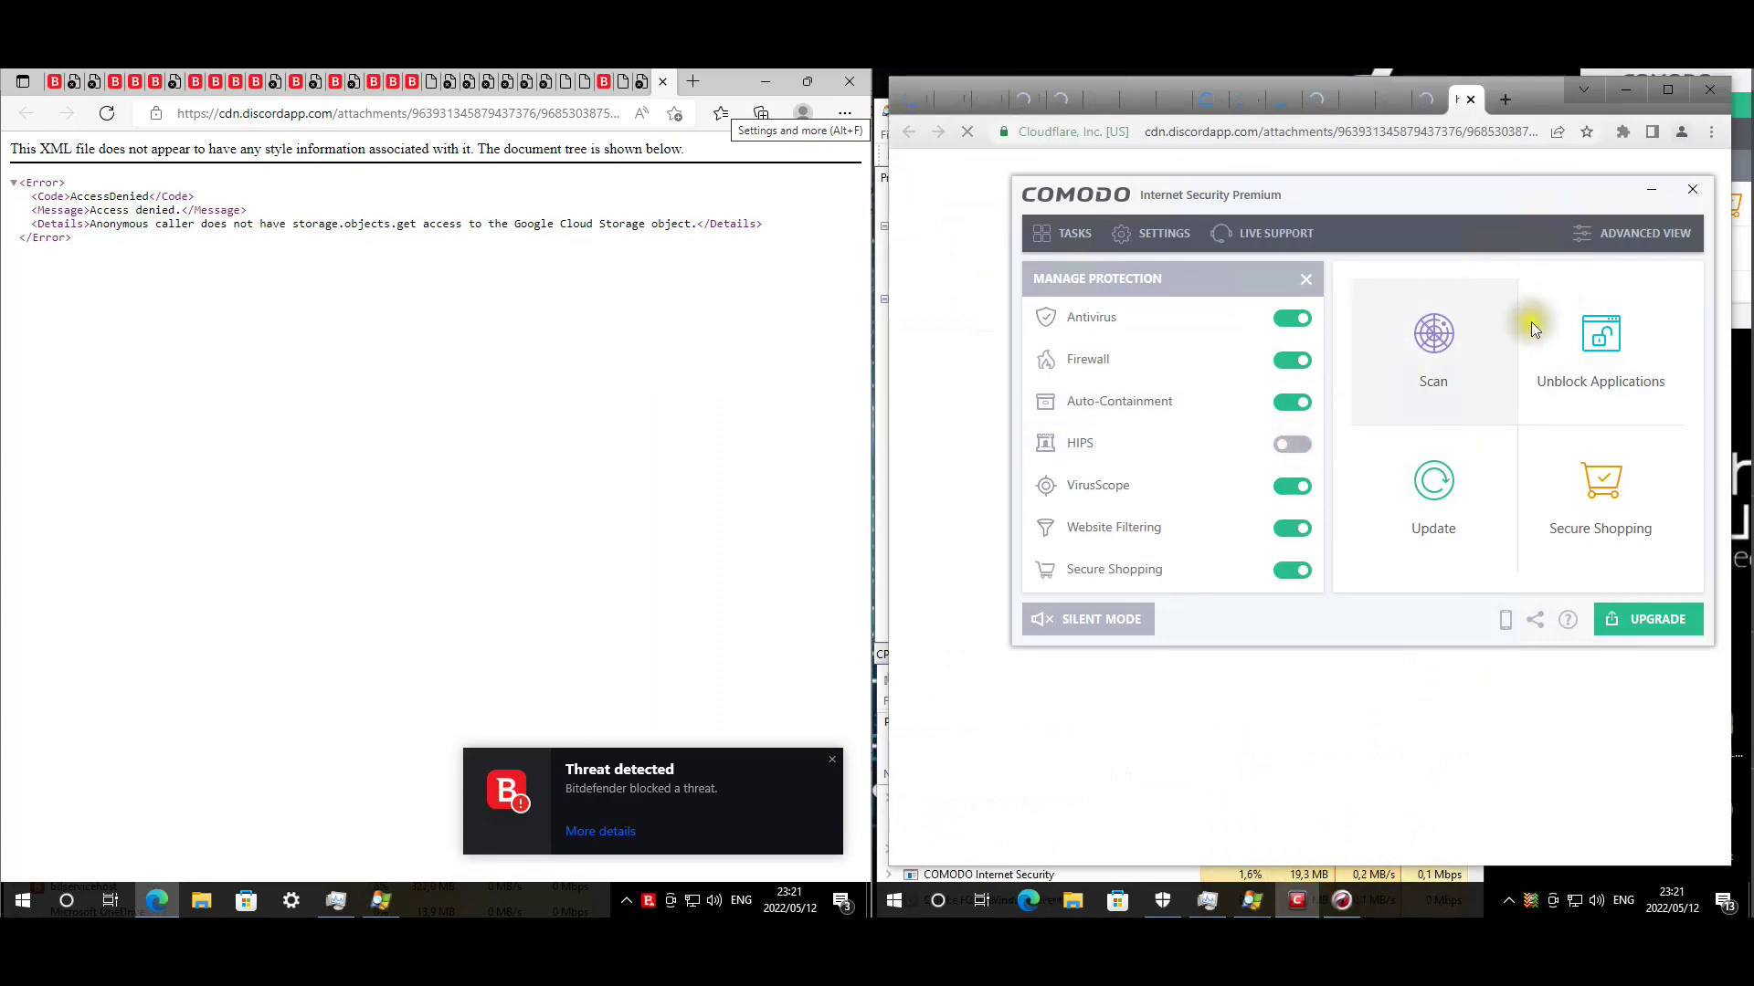
pyautogui.click(1301, 447)
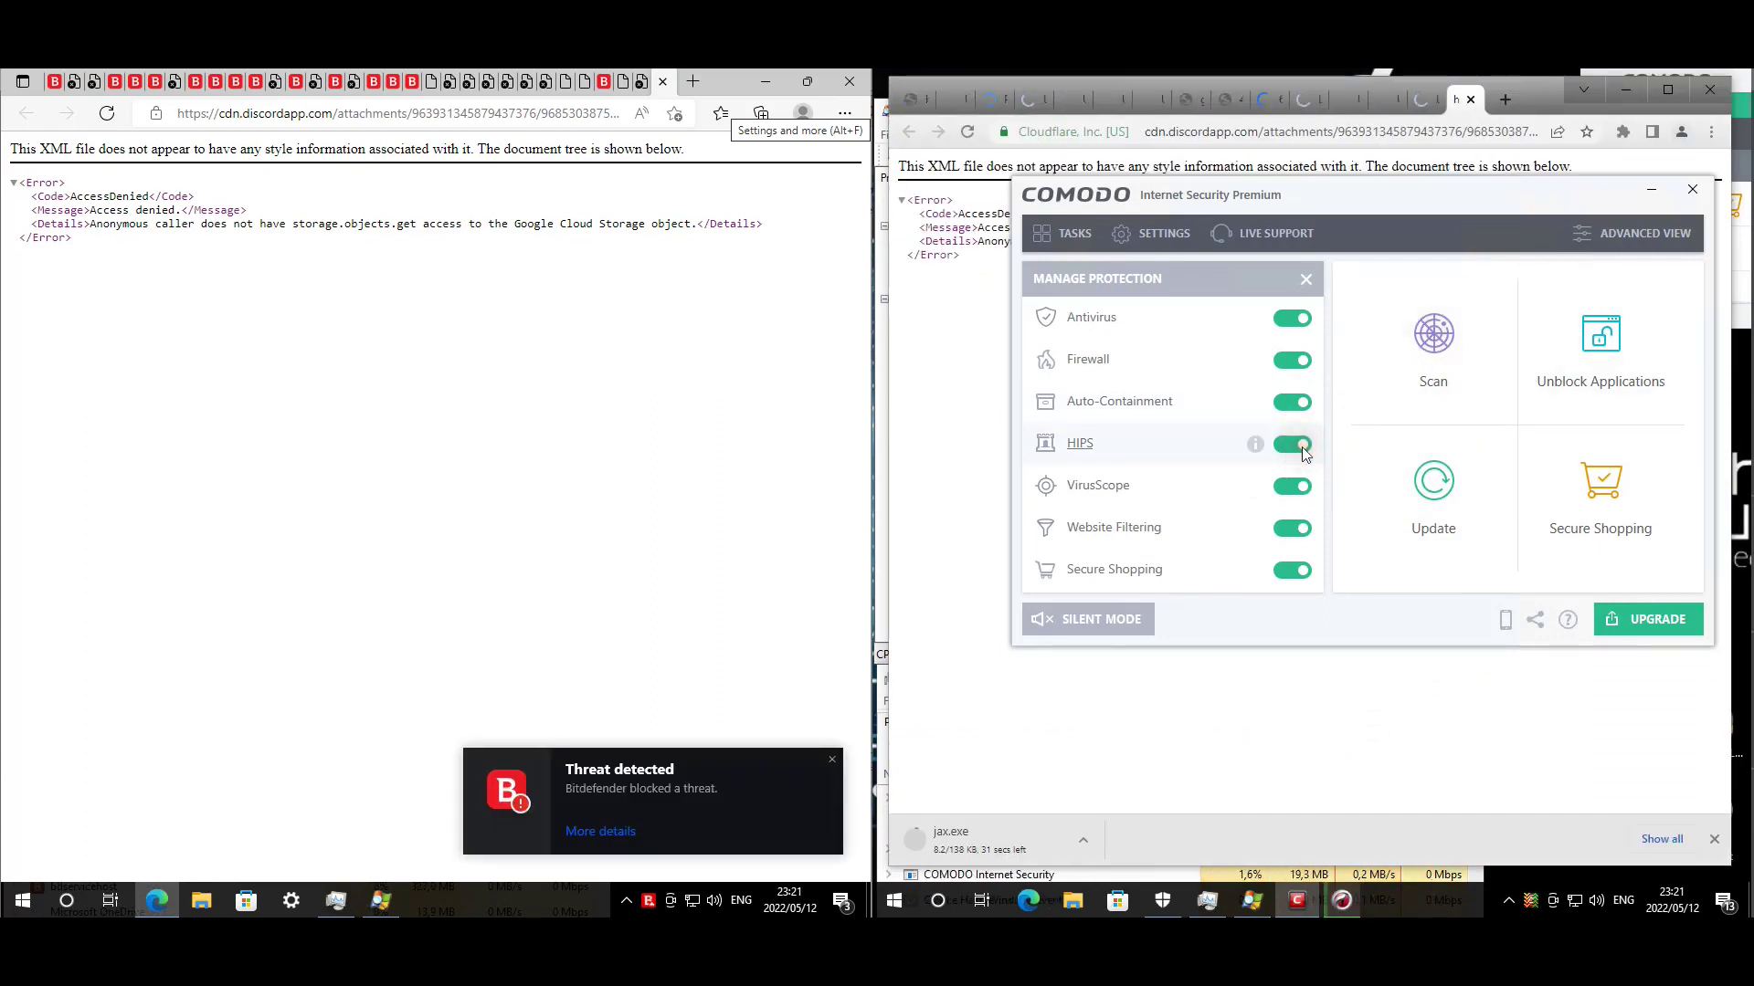
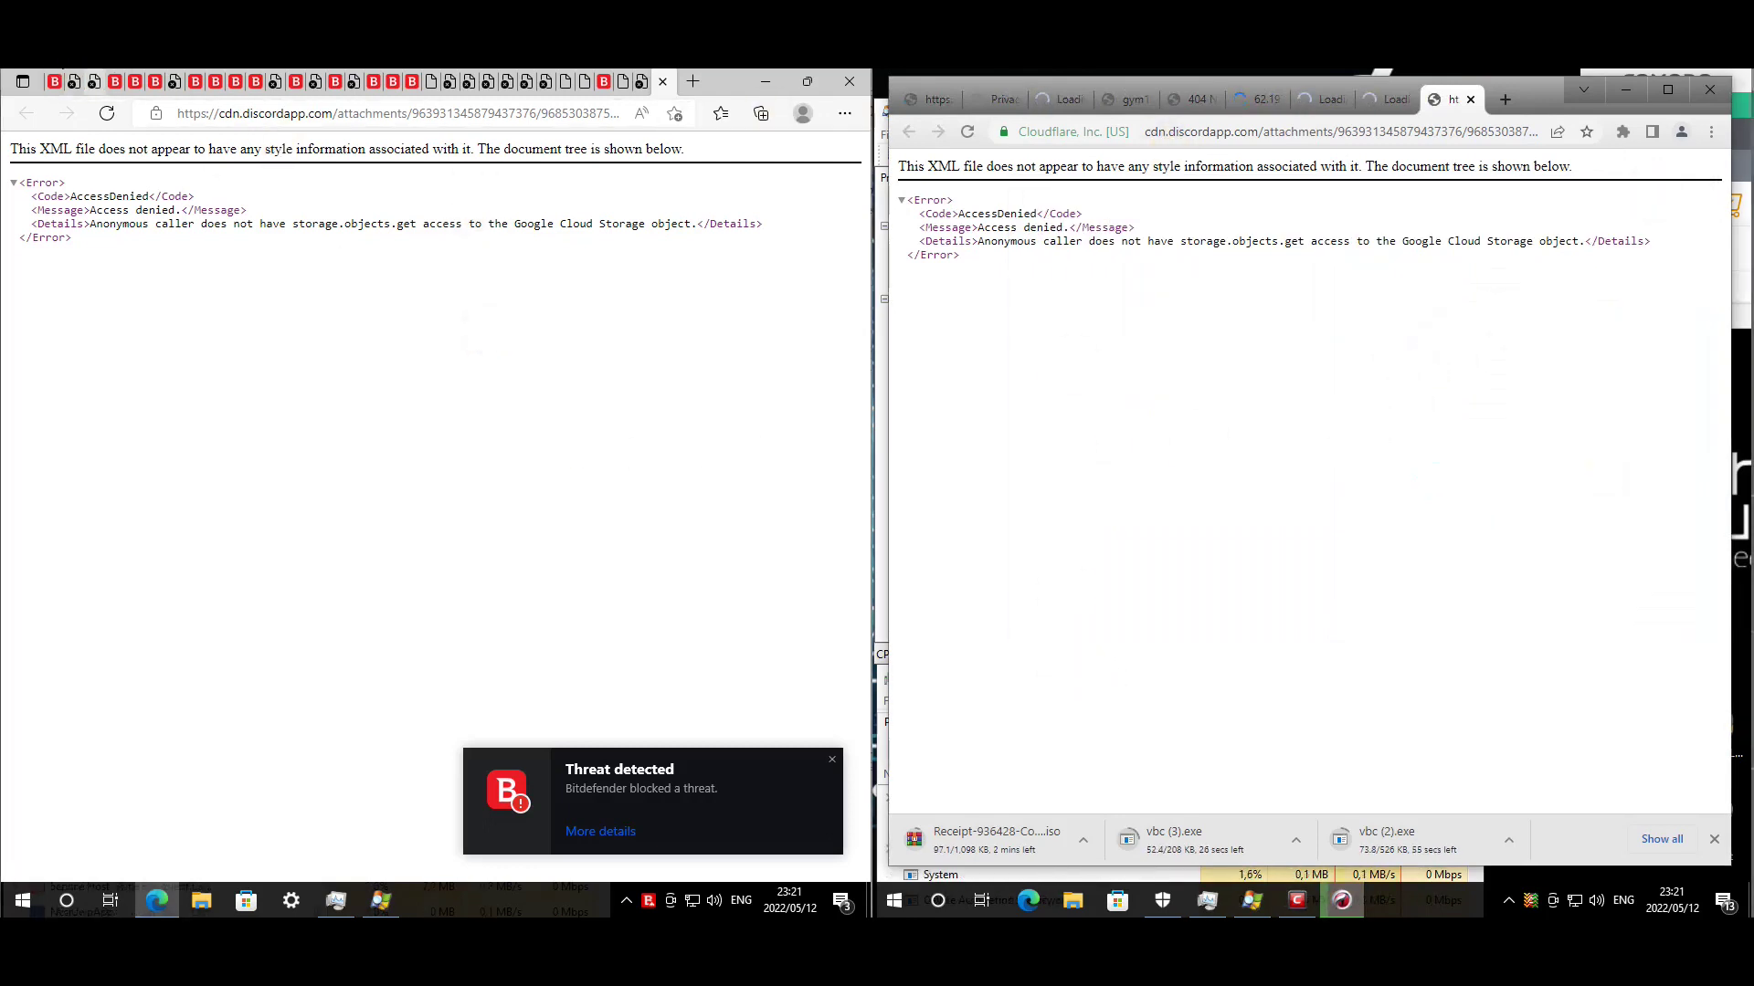
# Check the first malicious site on the Bitdefender machine and continue past the SmartScreen warning for 103.167.92.57/gdrive/vbc.exe.
pyautogui.click(53, 85)
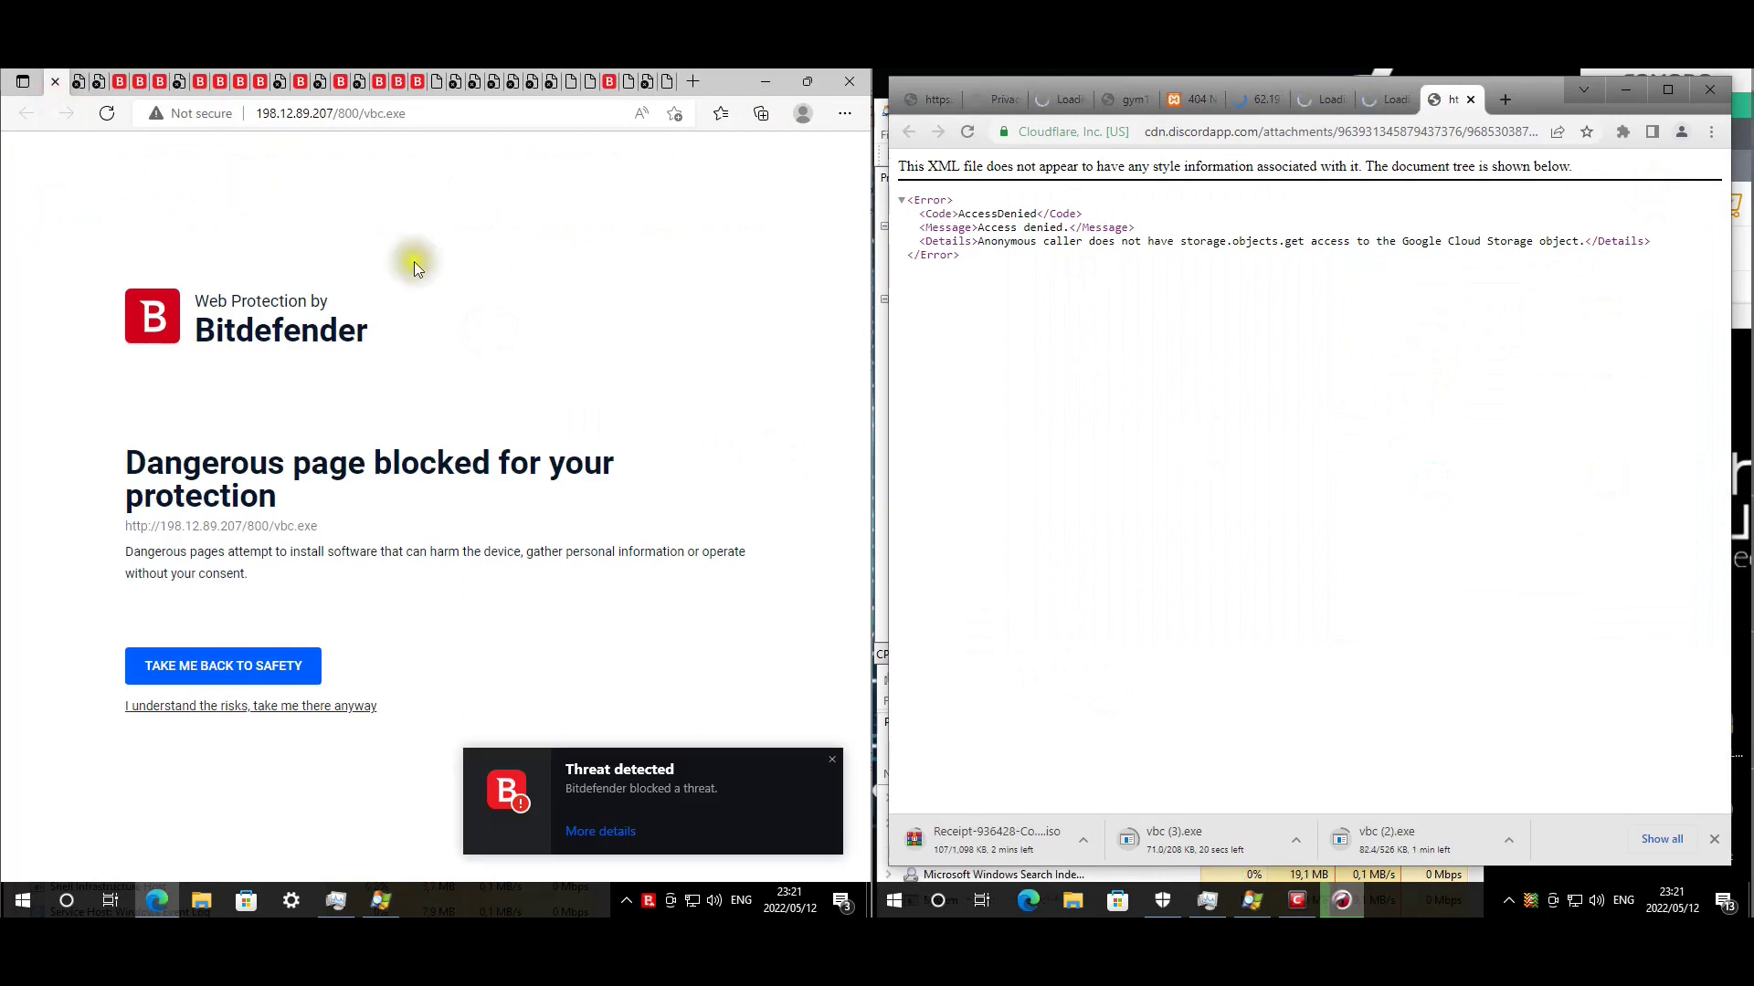
pyautogui.hotkey('ctrl', 'Tab')
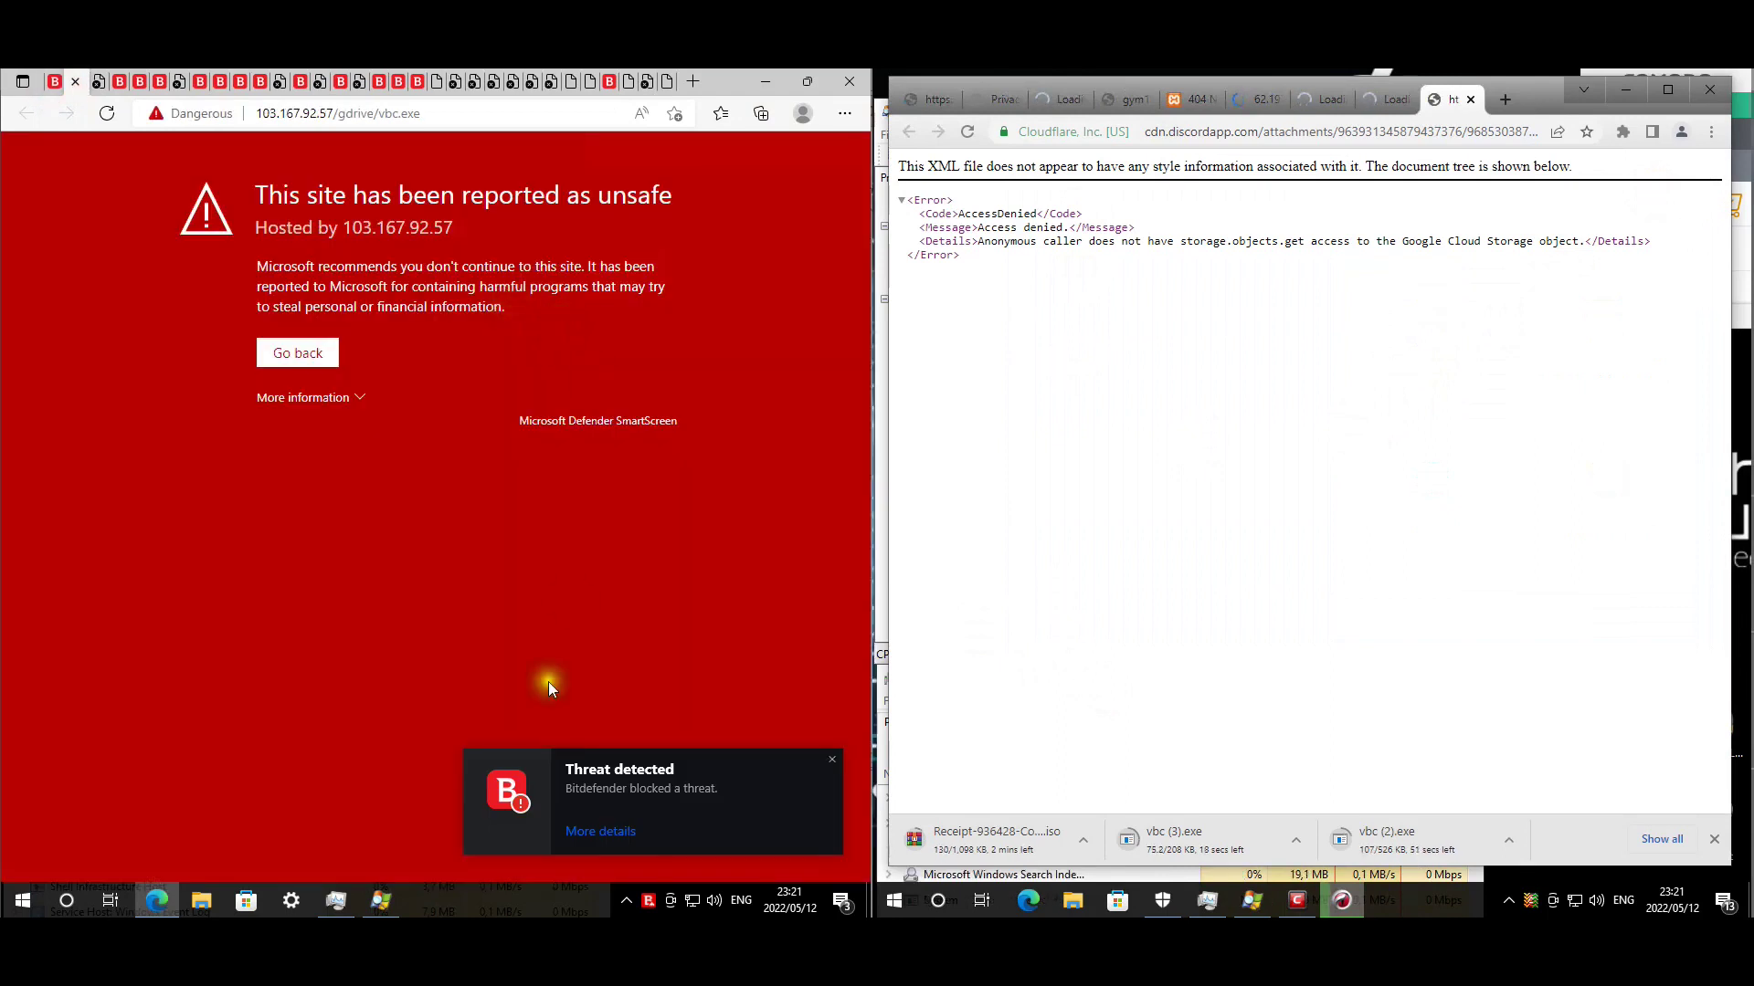
pyautogui.click(320, 399)
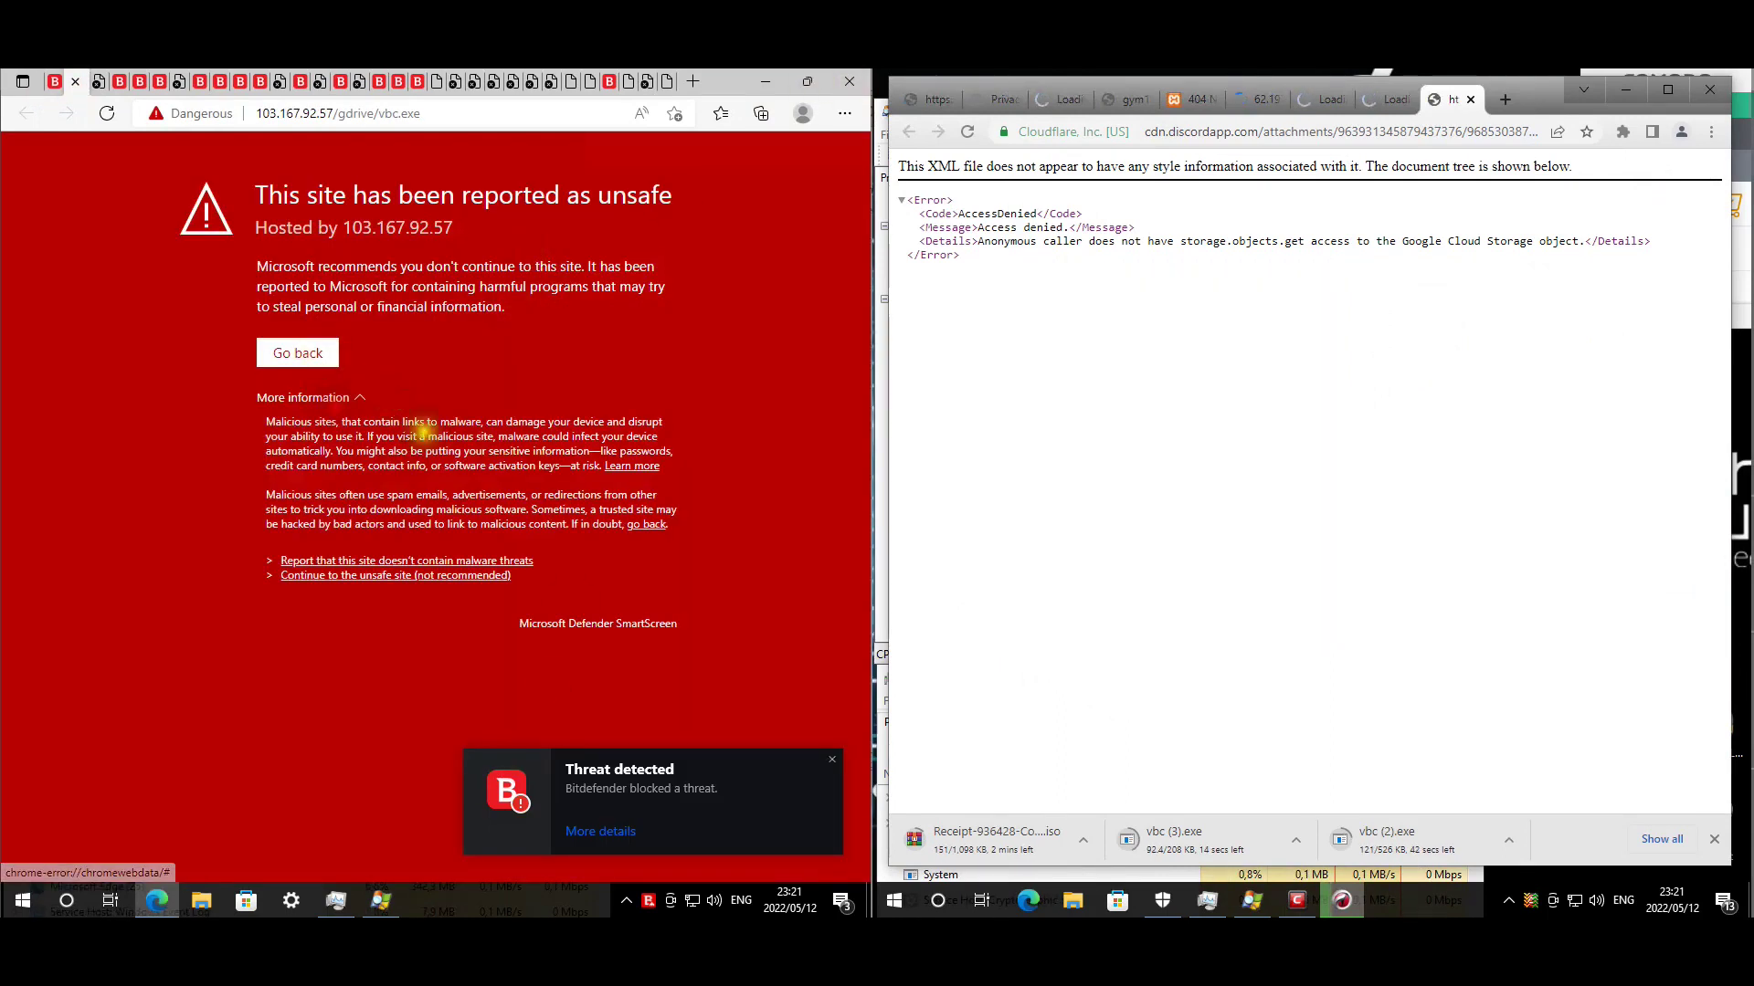
pyautogui.click(490, 575)
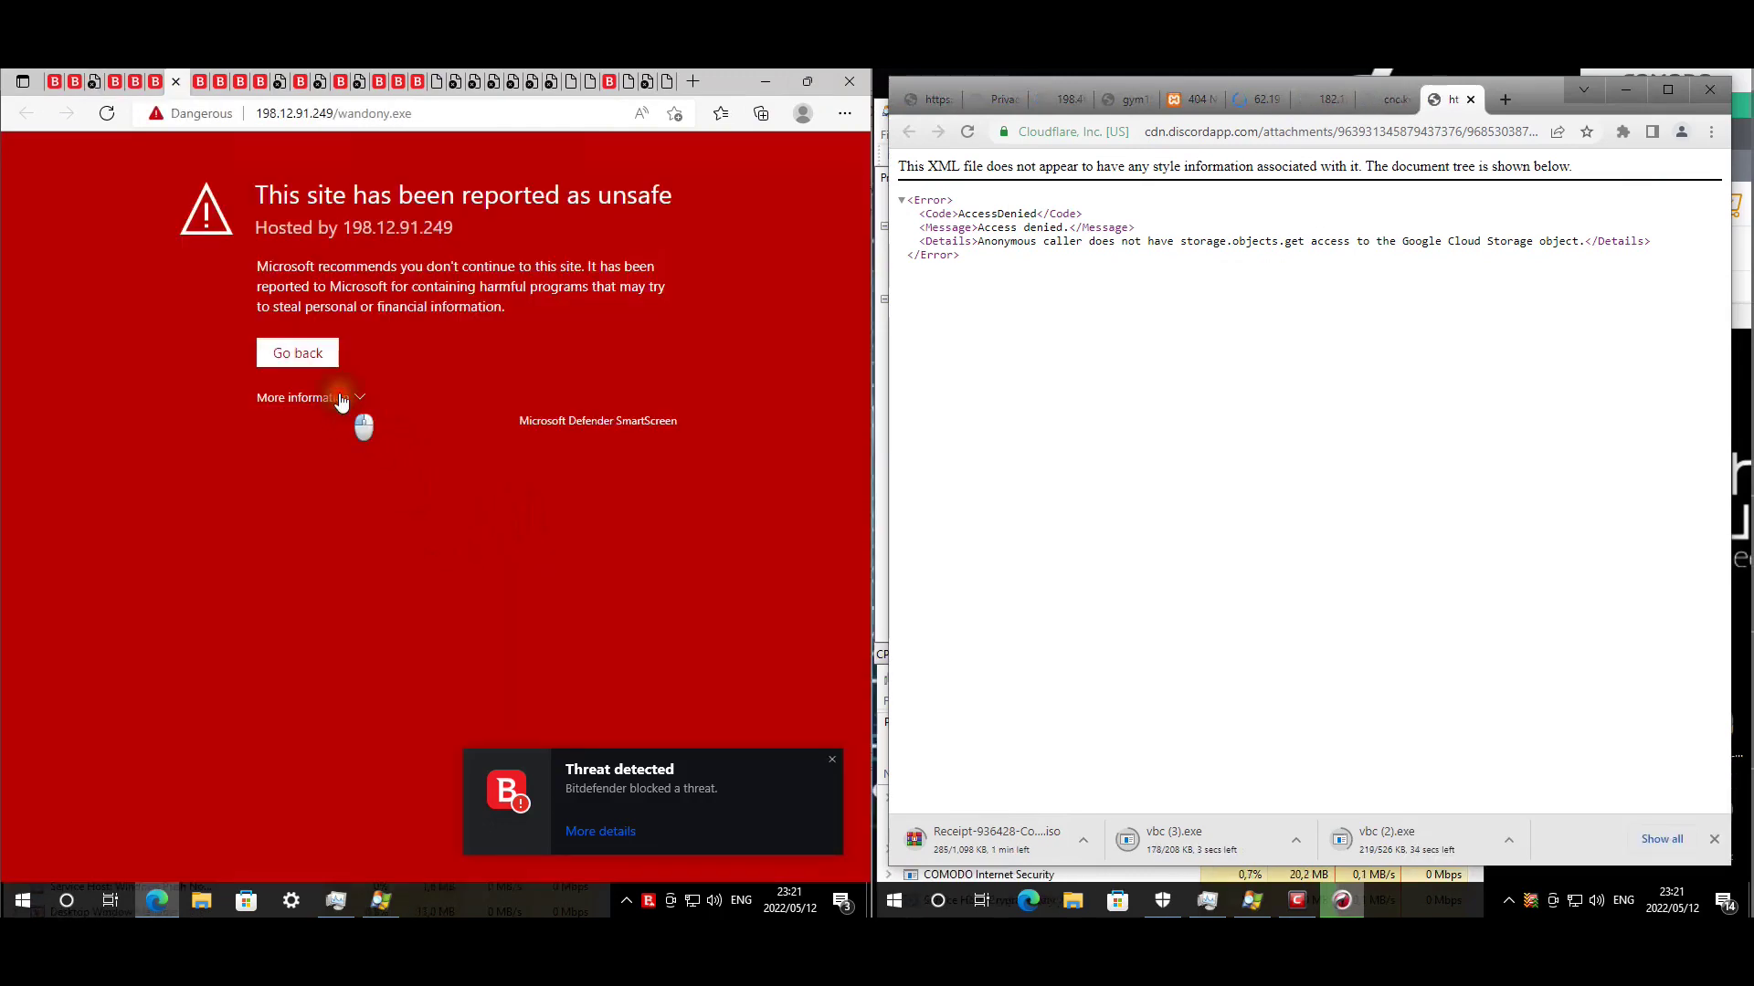
# Continue past the SmartScreen warnings for 198.12.91.249/wandony.exe, 180.214.238.224/cloudfile/vbc.exe and 172.245.163.155/ije/INV.exe on the Bitdefender machine.
pyautogui.click(340, 399)
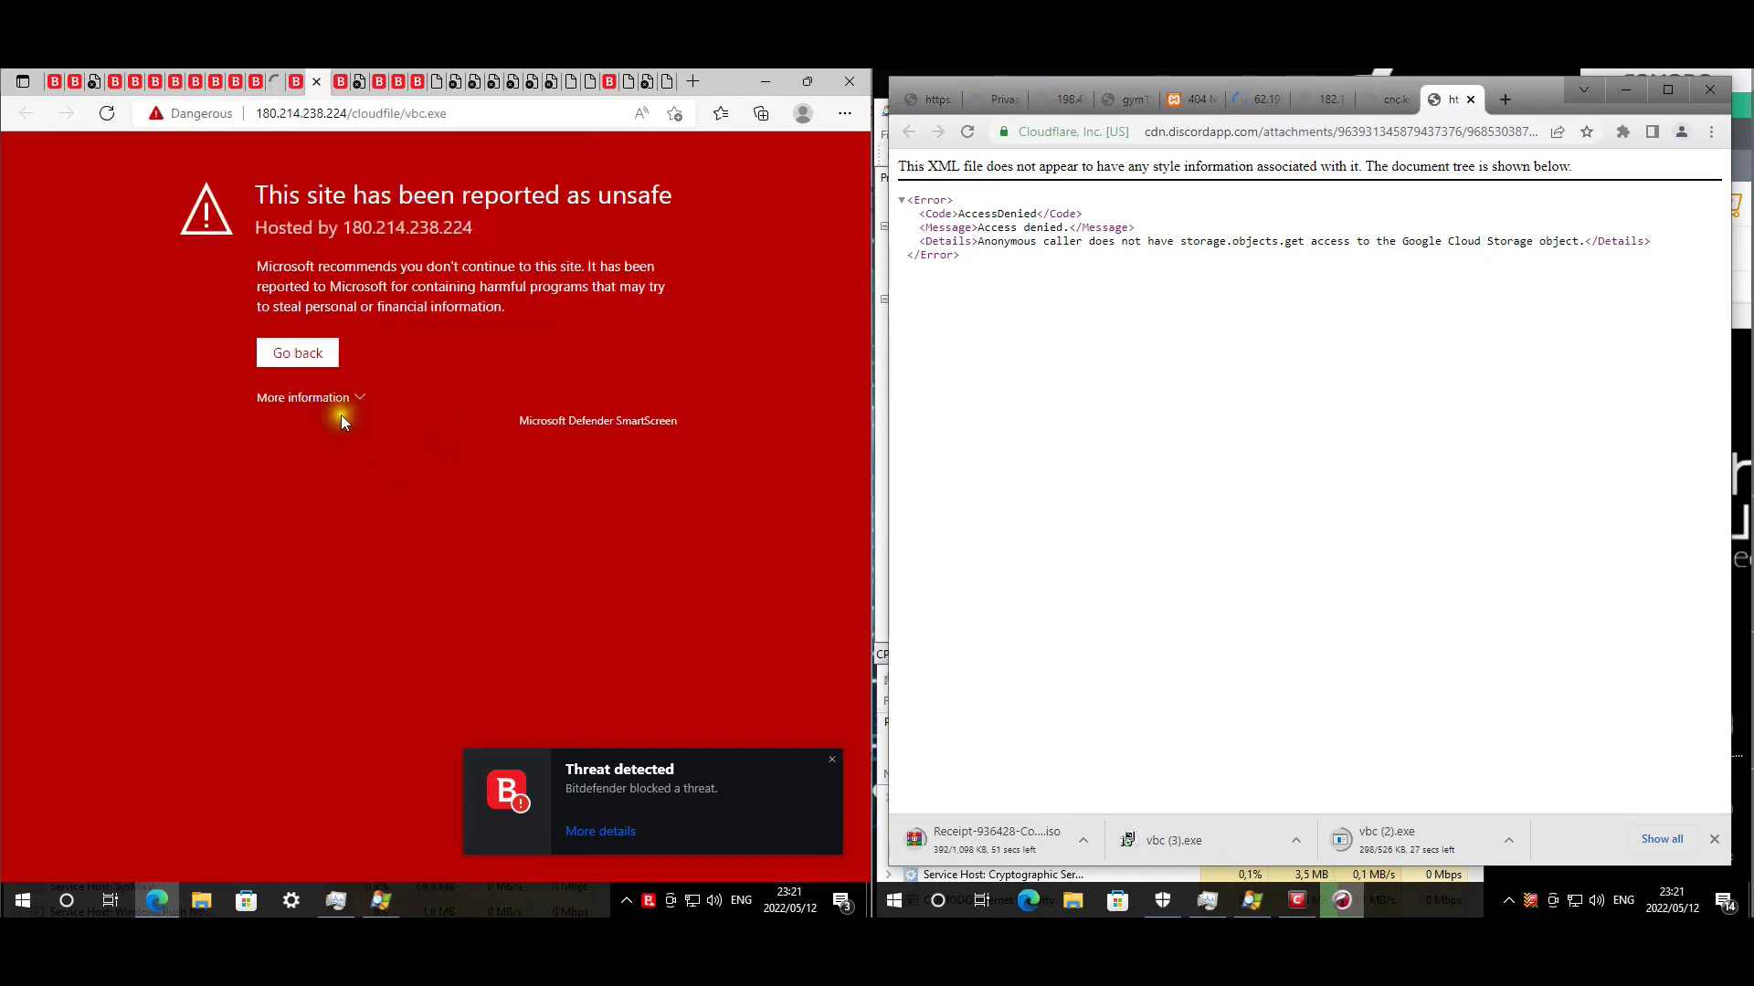
pyautogui.click(315, 397)
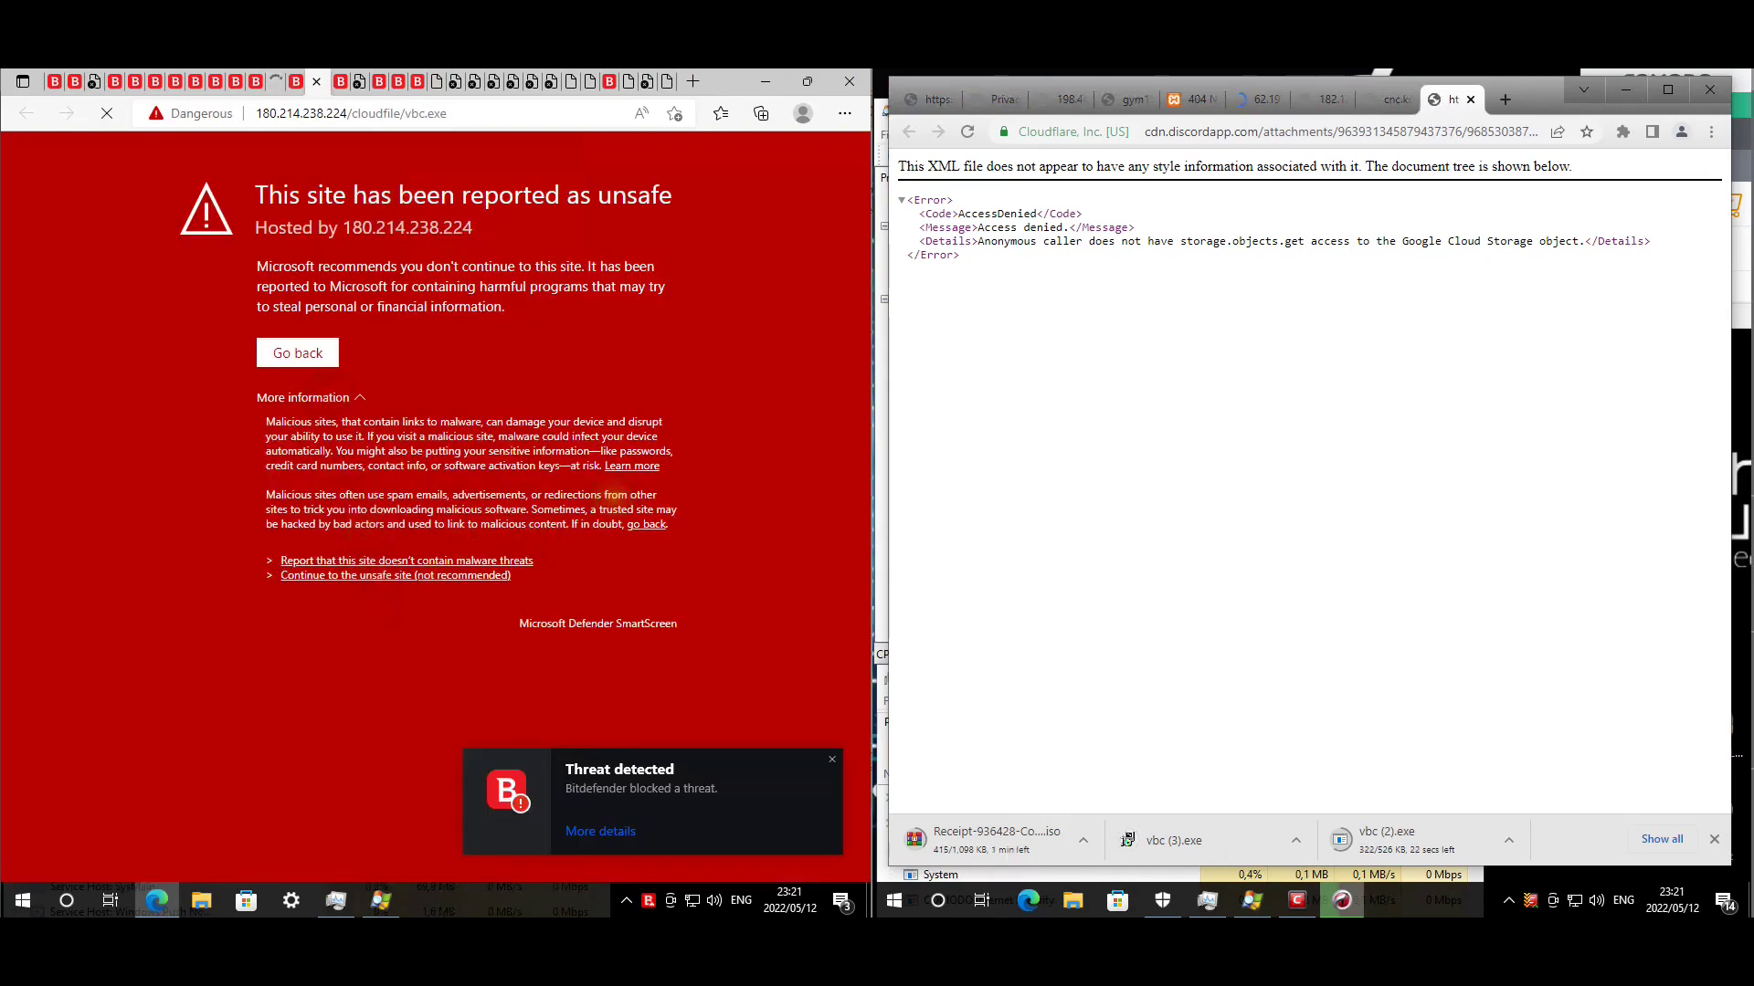
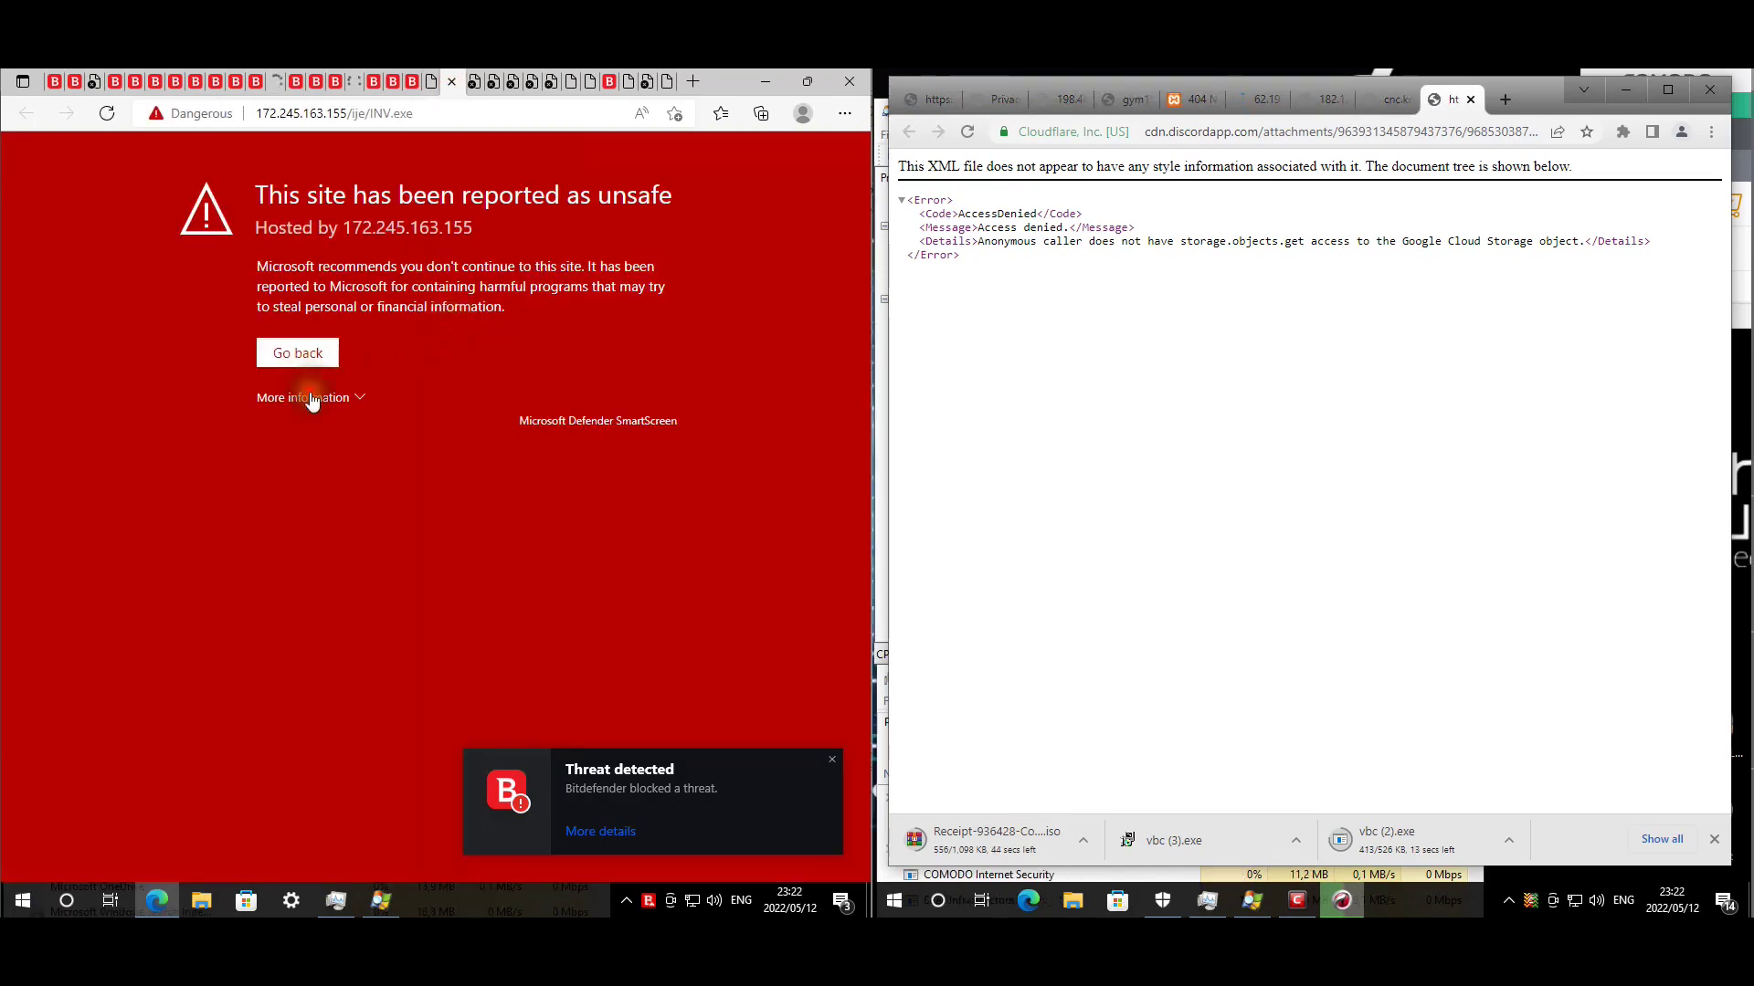
pyautogui.click(311, 398)
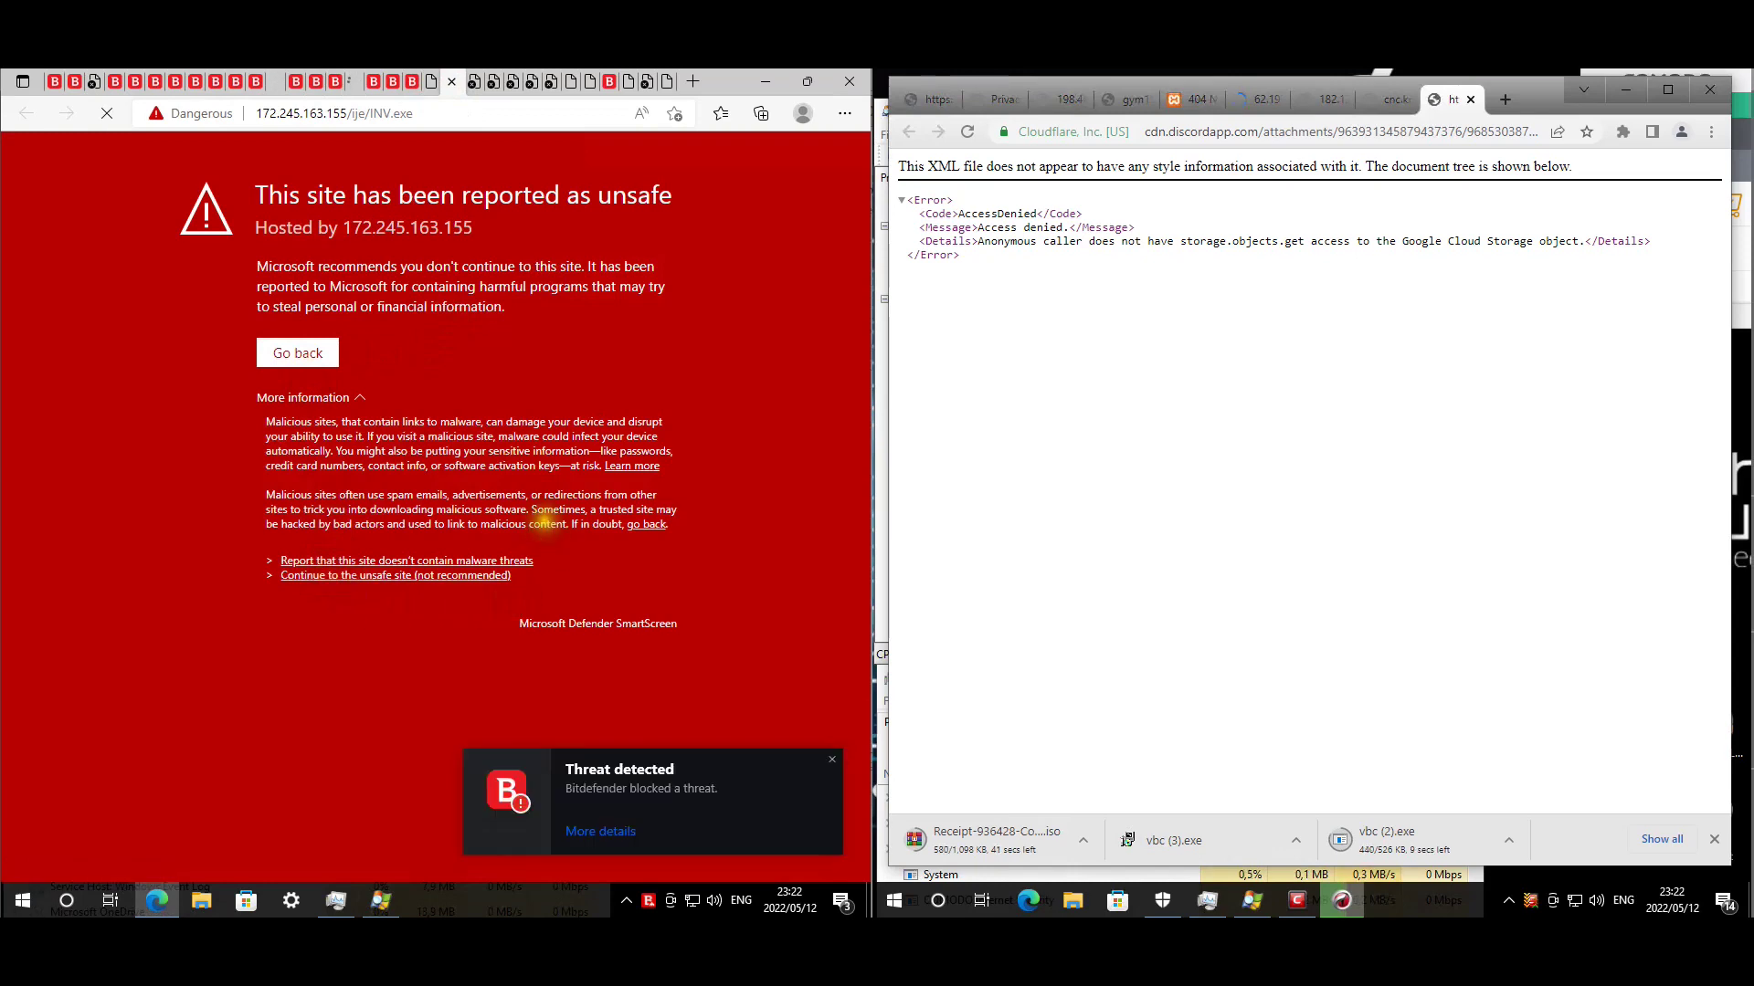
pyautogui.click(459, 575)
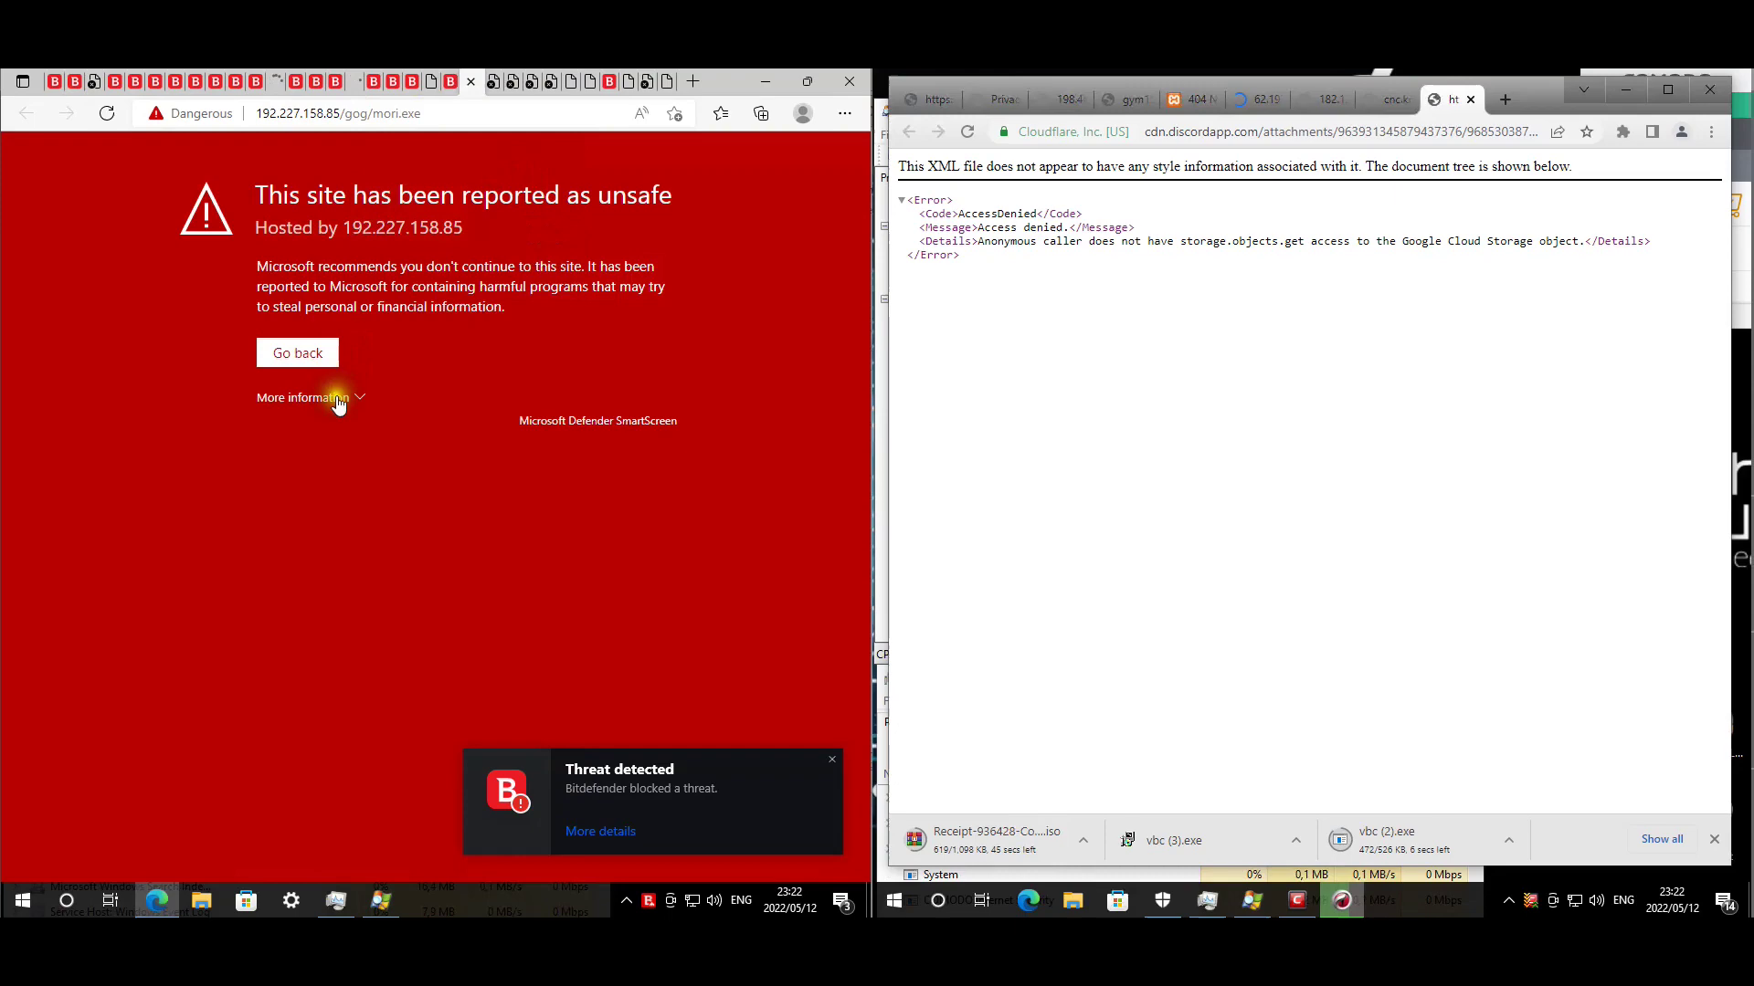
# Continue past the SmartScreen warnings for 192.227.158.85/gog/mori.exe, 107.175.3.37/878/vbc.exe and 107.172.76.210/105/vbc.exe on the Bitdefender machine.
pyautogui.click(338, 399)
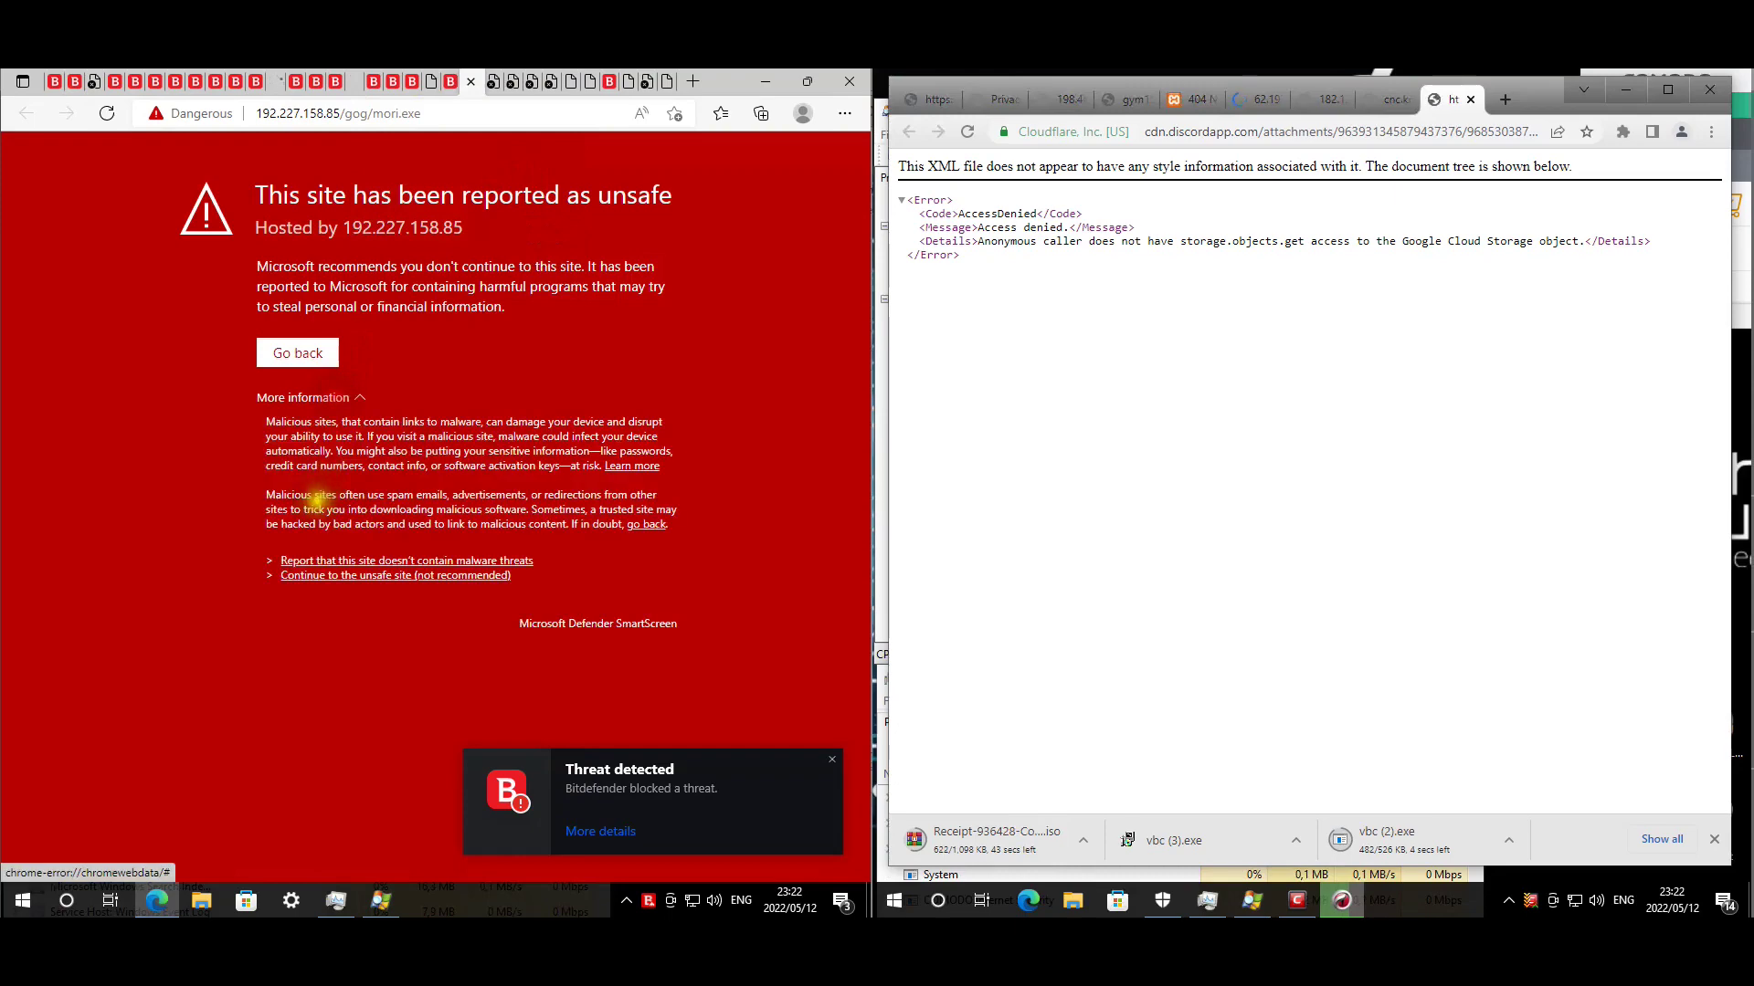
pyautogui.click(328, 575)
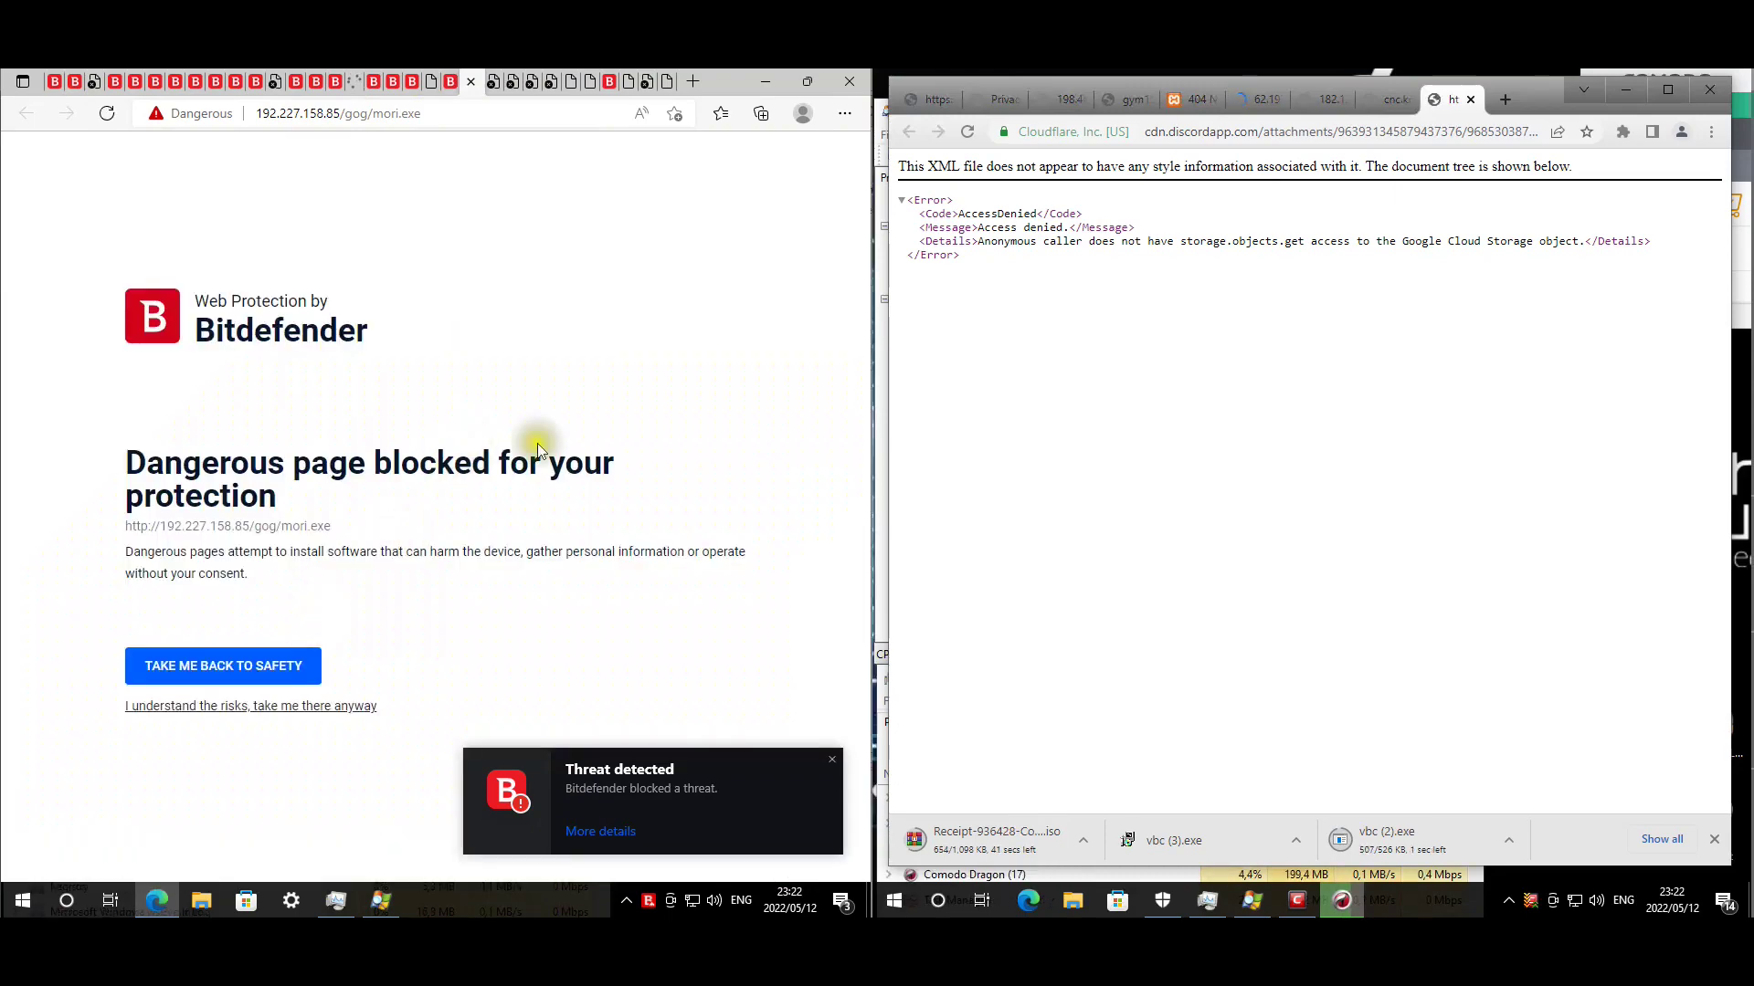
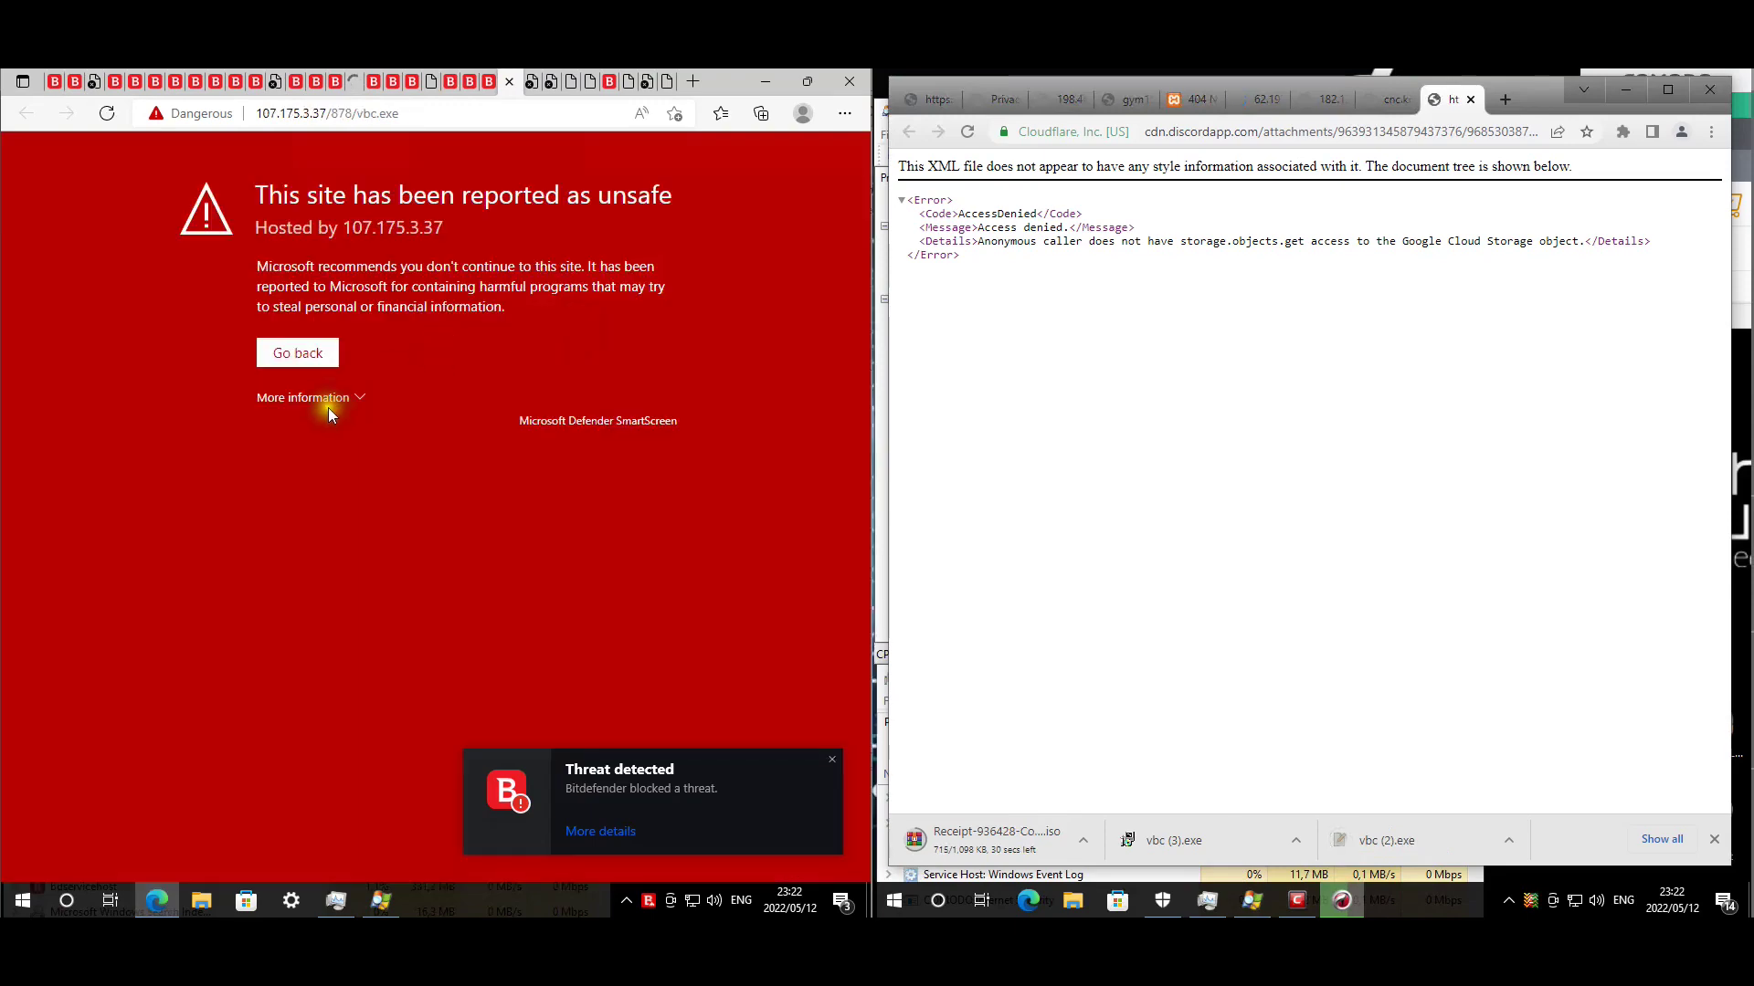
pyautogui.click(328, 401)
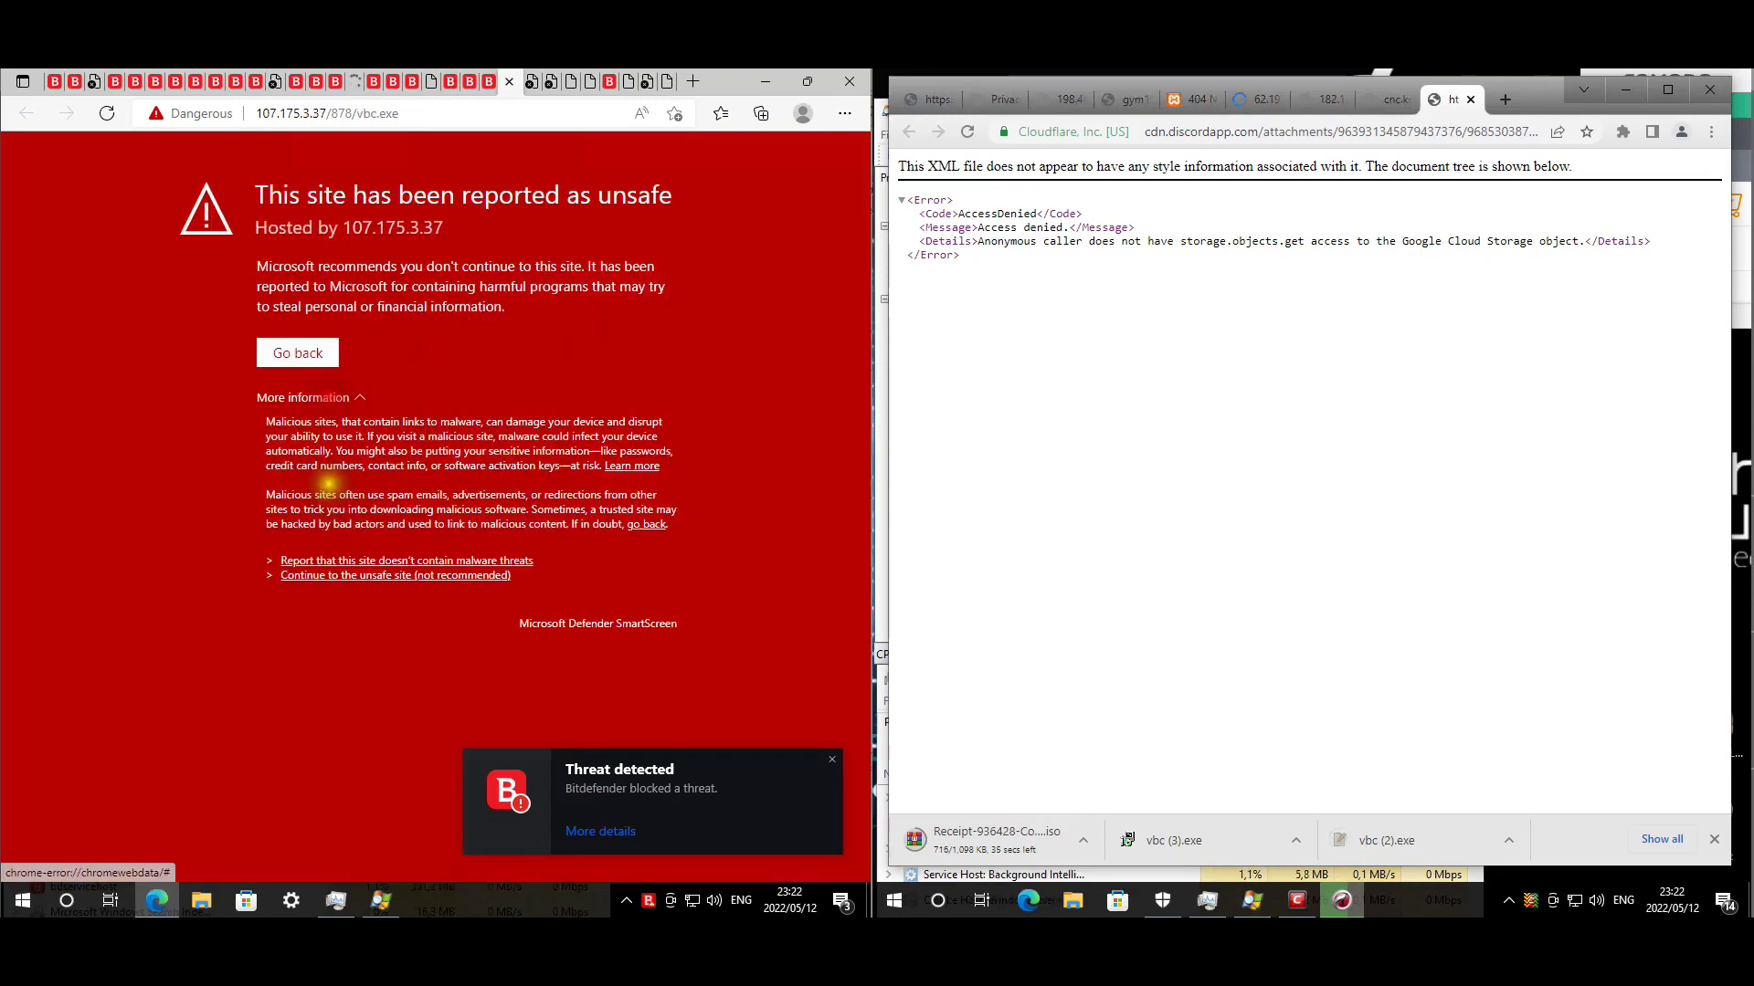
pyautogui.click(363, 577)
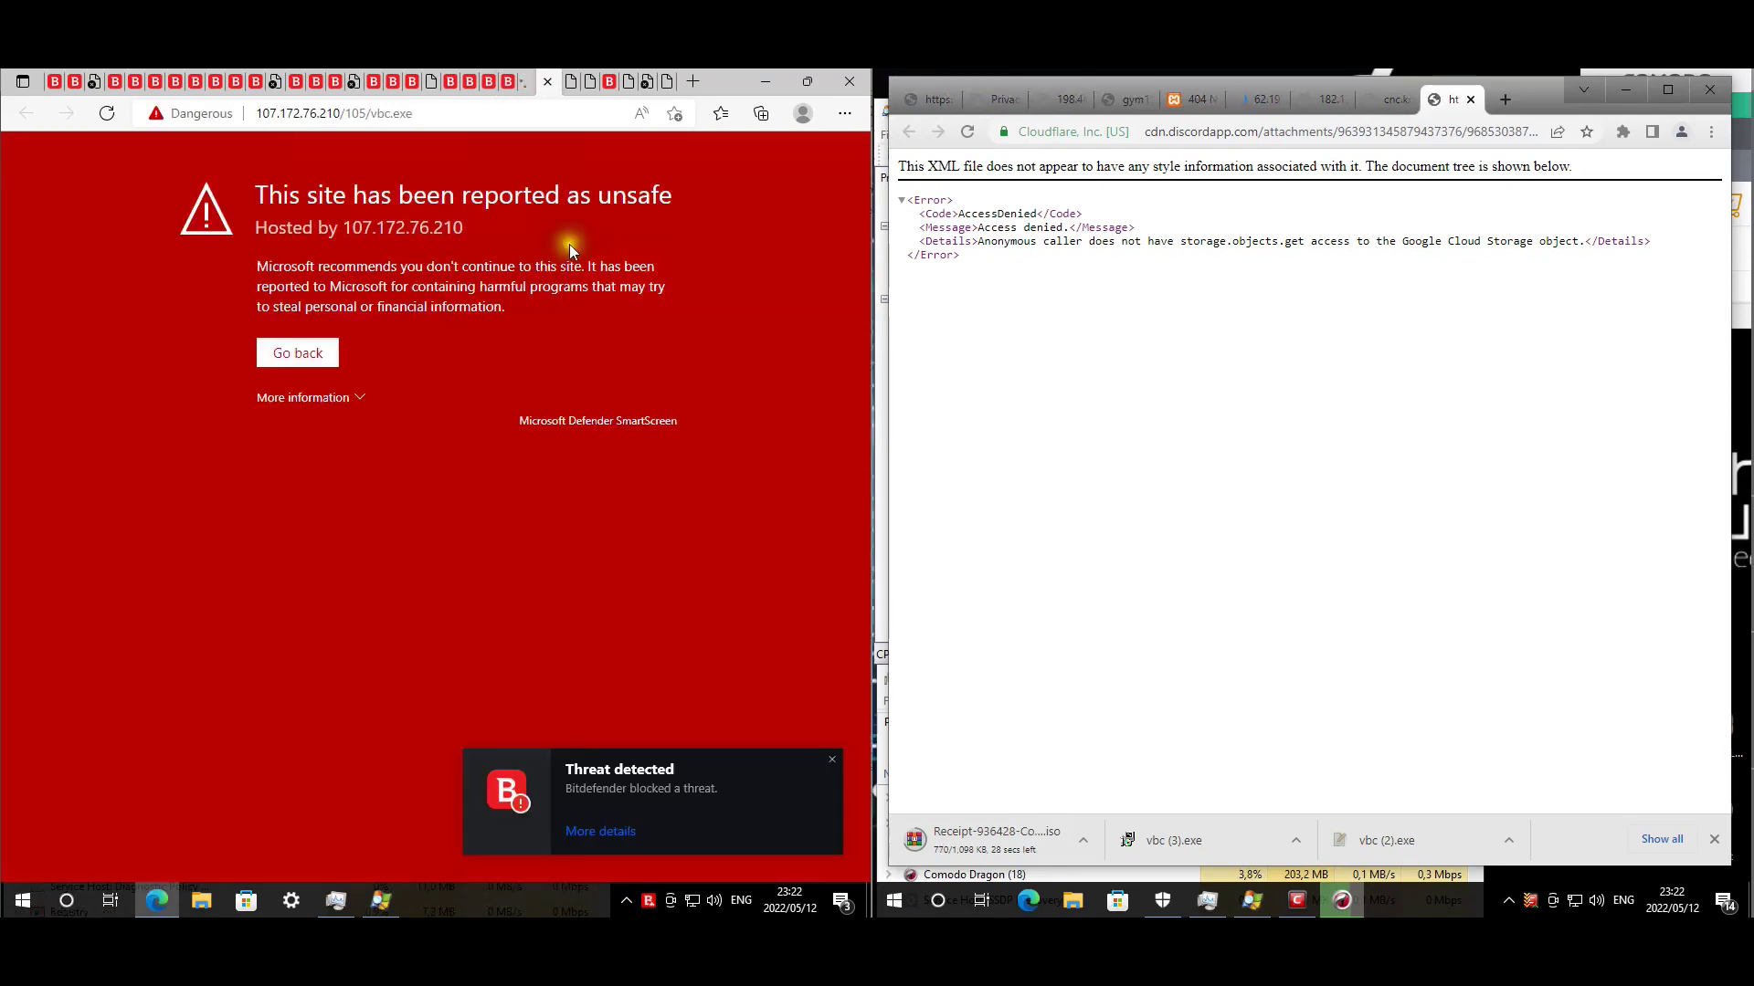
pyautogui.click(339, 399)
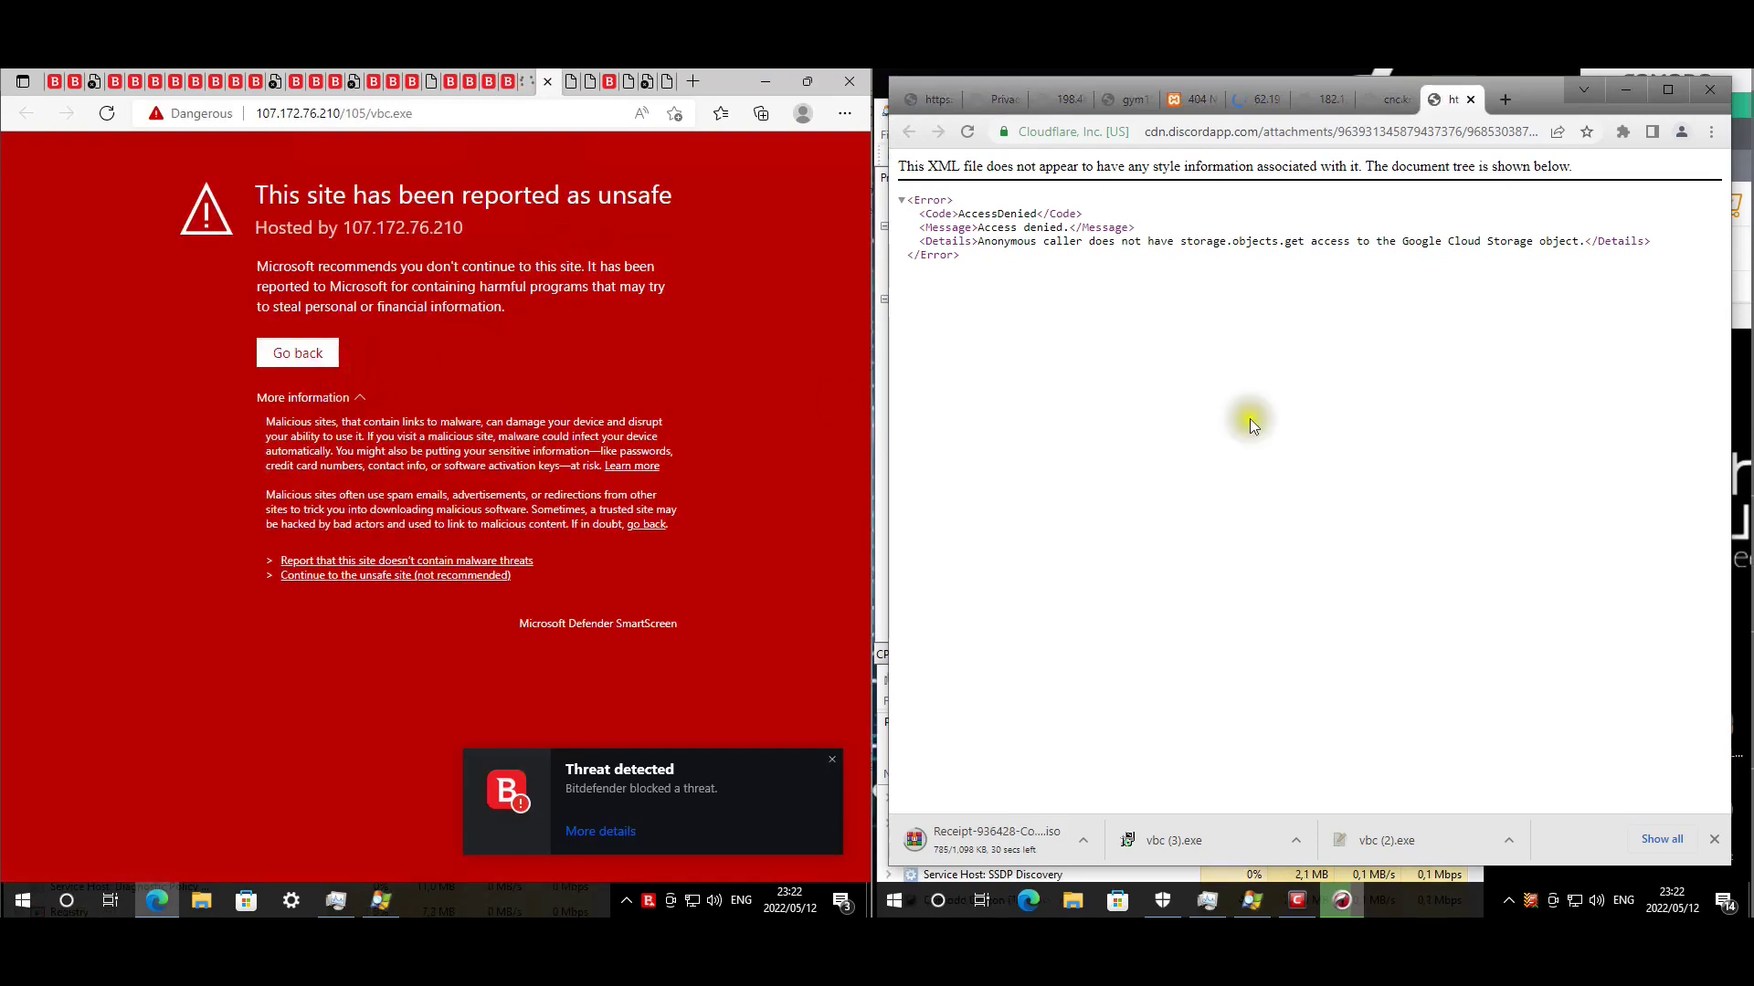
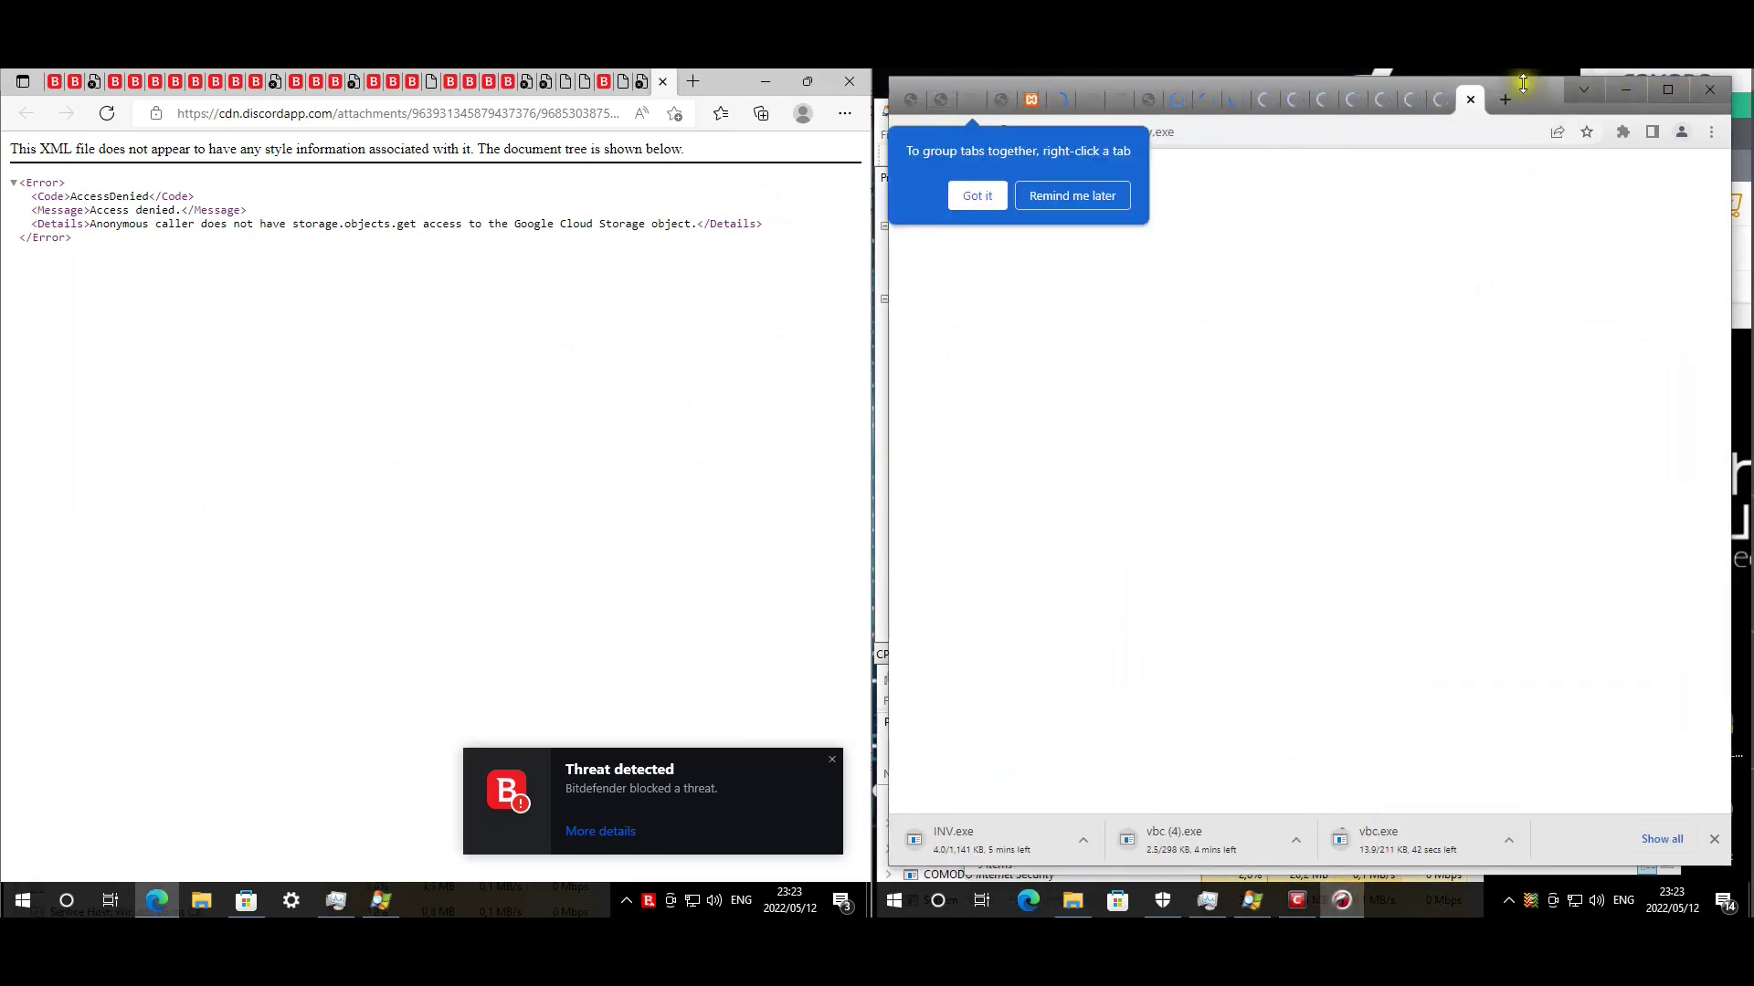
# Bring the Downloads folder into view on the Comodo machine, and close the browser and Microsoft Store on the Bitdefender machine.
pyautogui.click(977, 195)
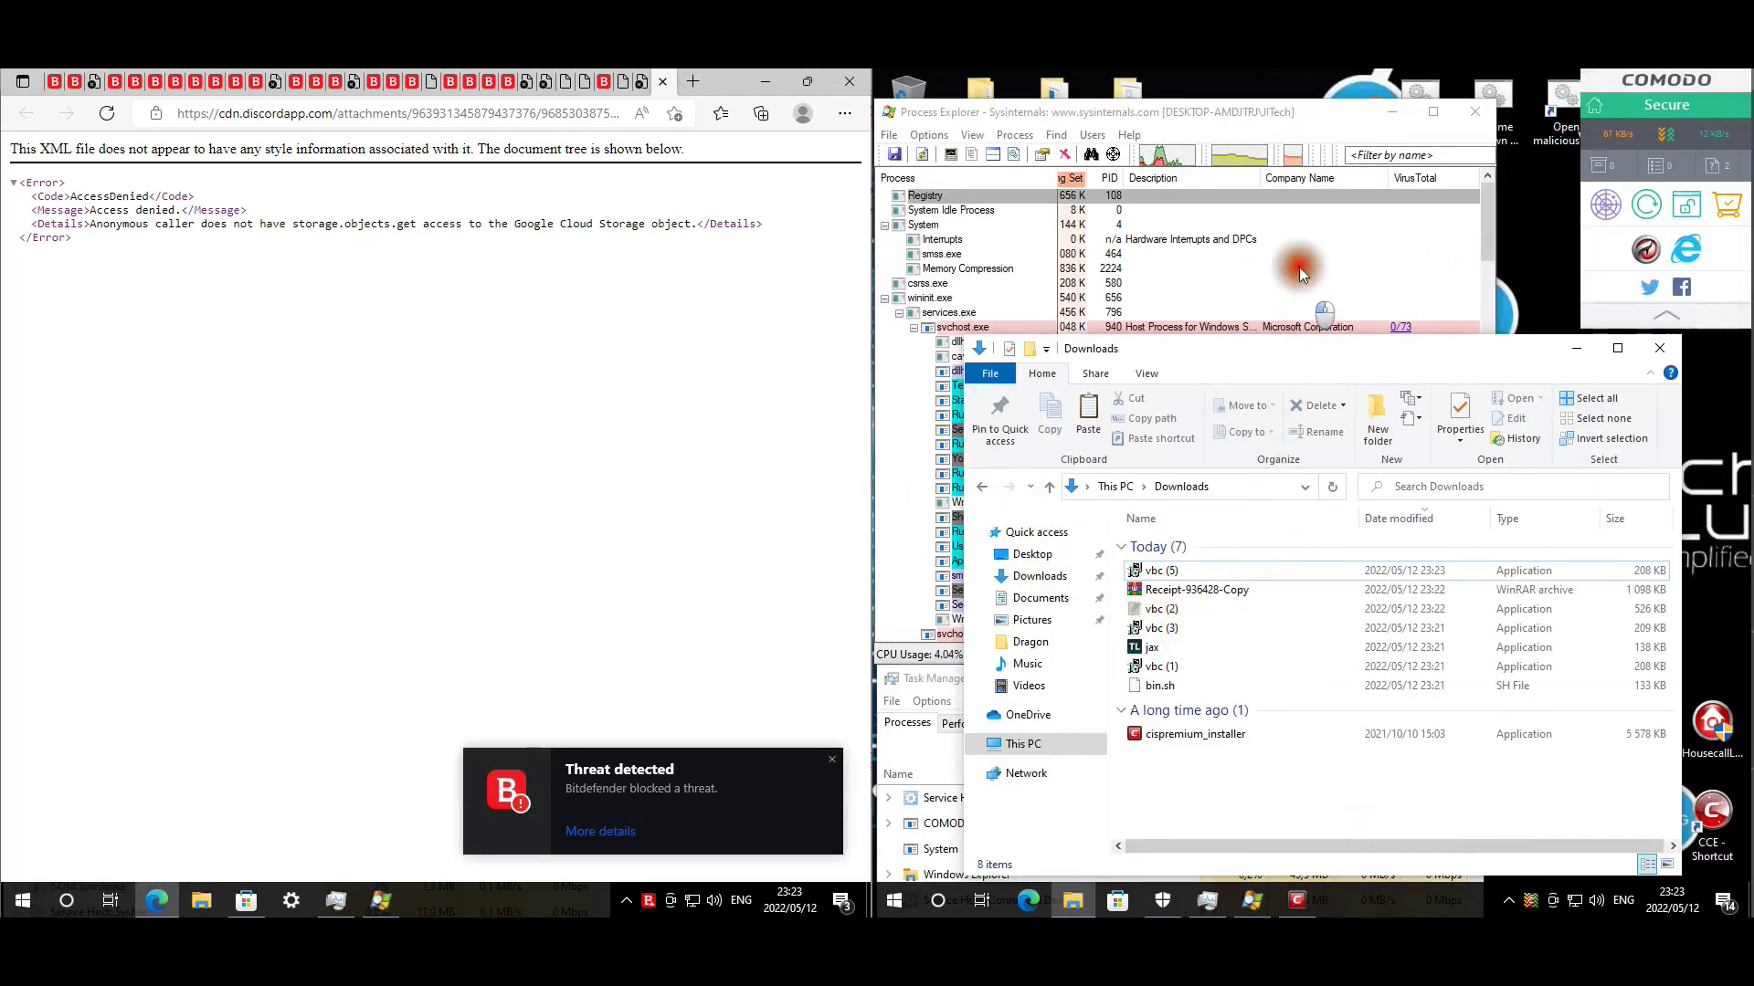
pyautogui.moveTo(1290, 227); pyautogui.dragTo(1306, 212)
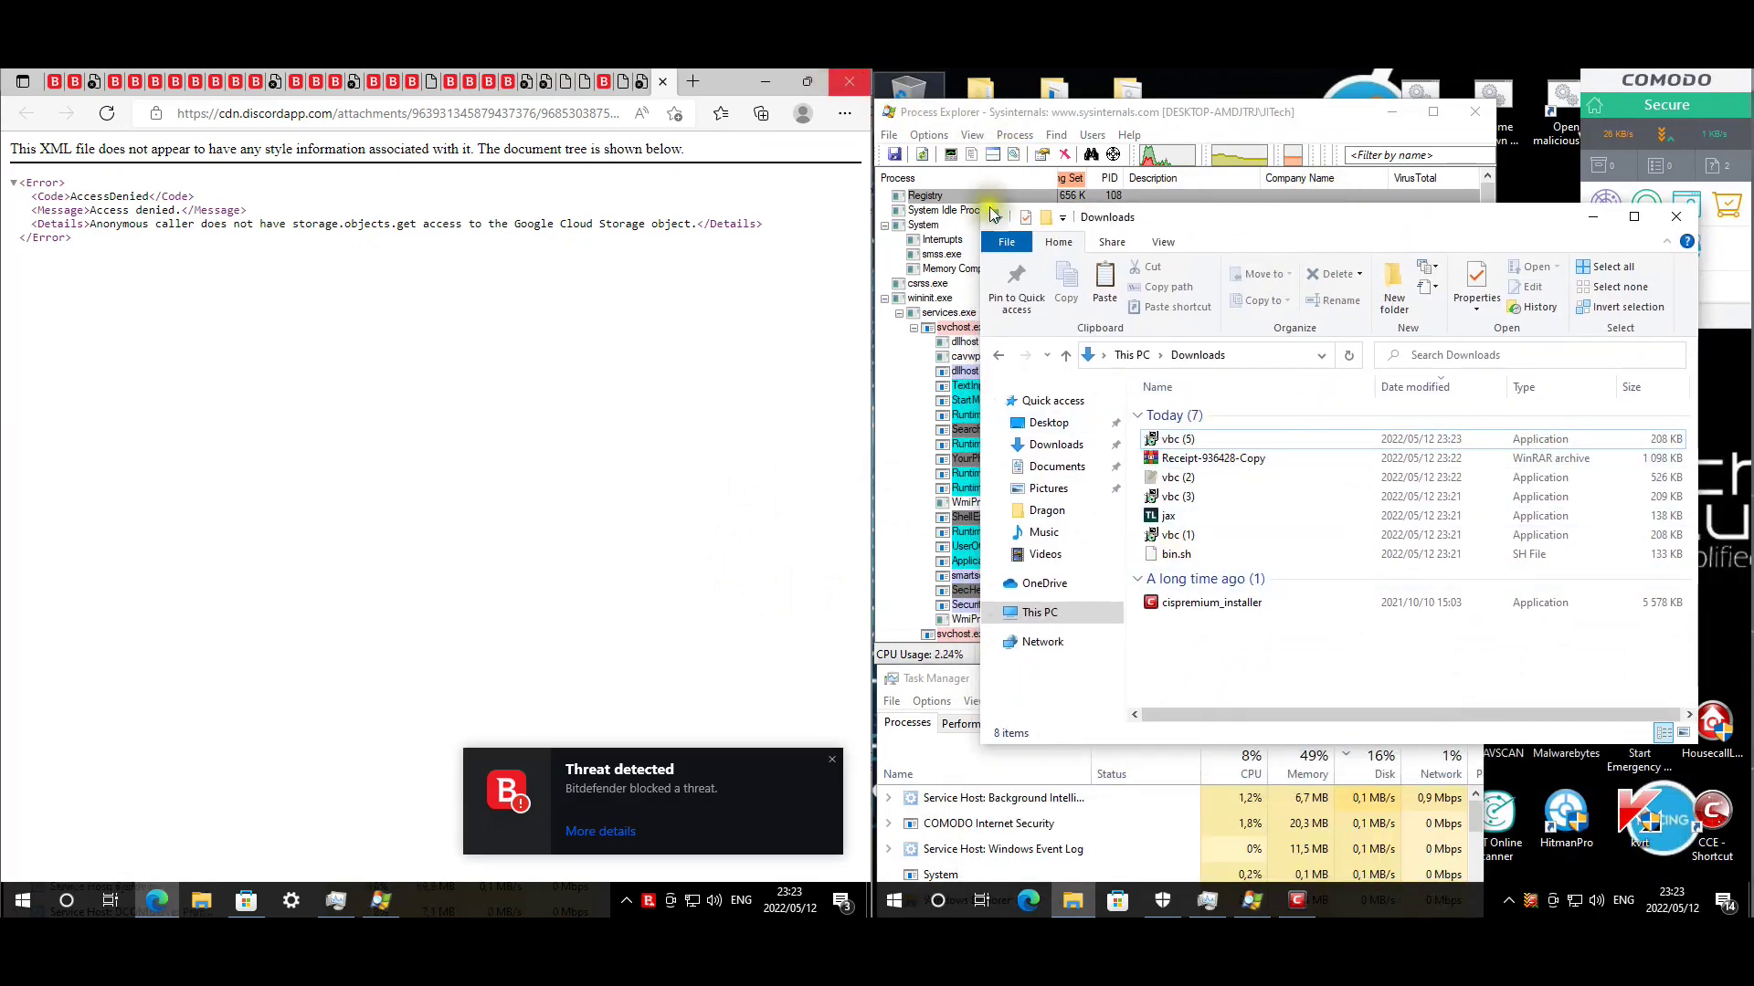
pyautogui.click(845, 80)
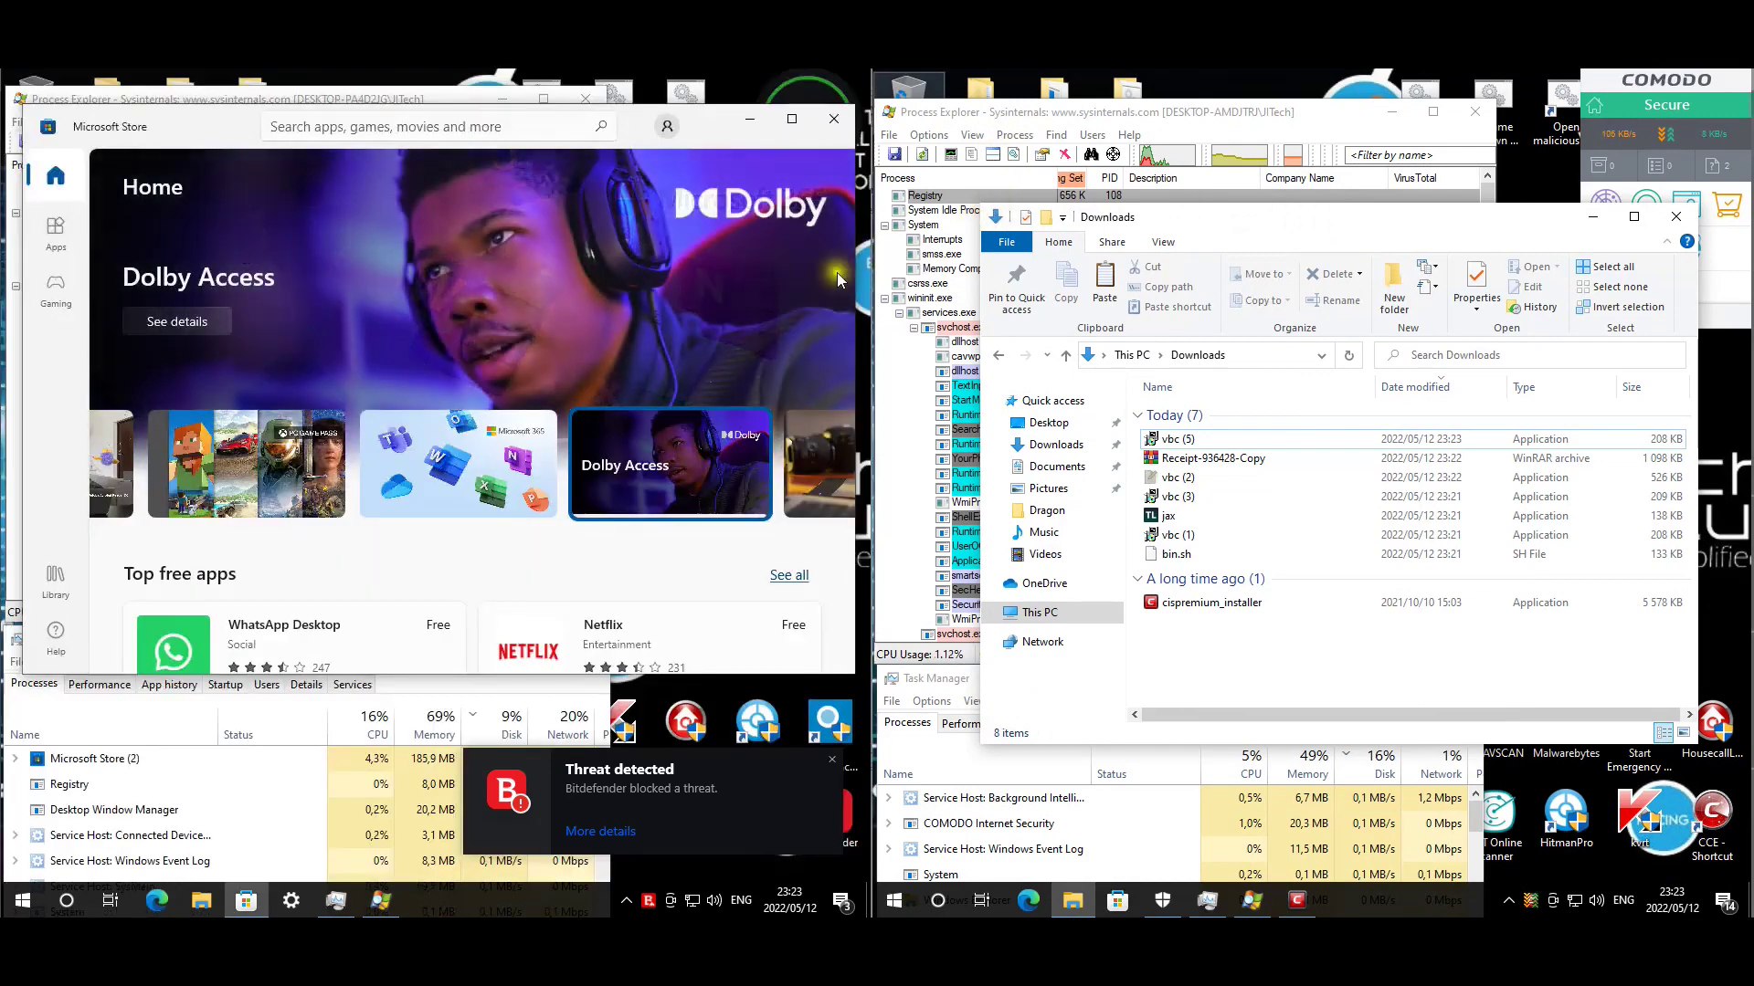
pyautogui.click(825, 121)
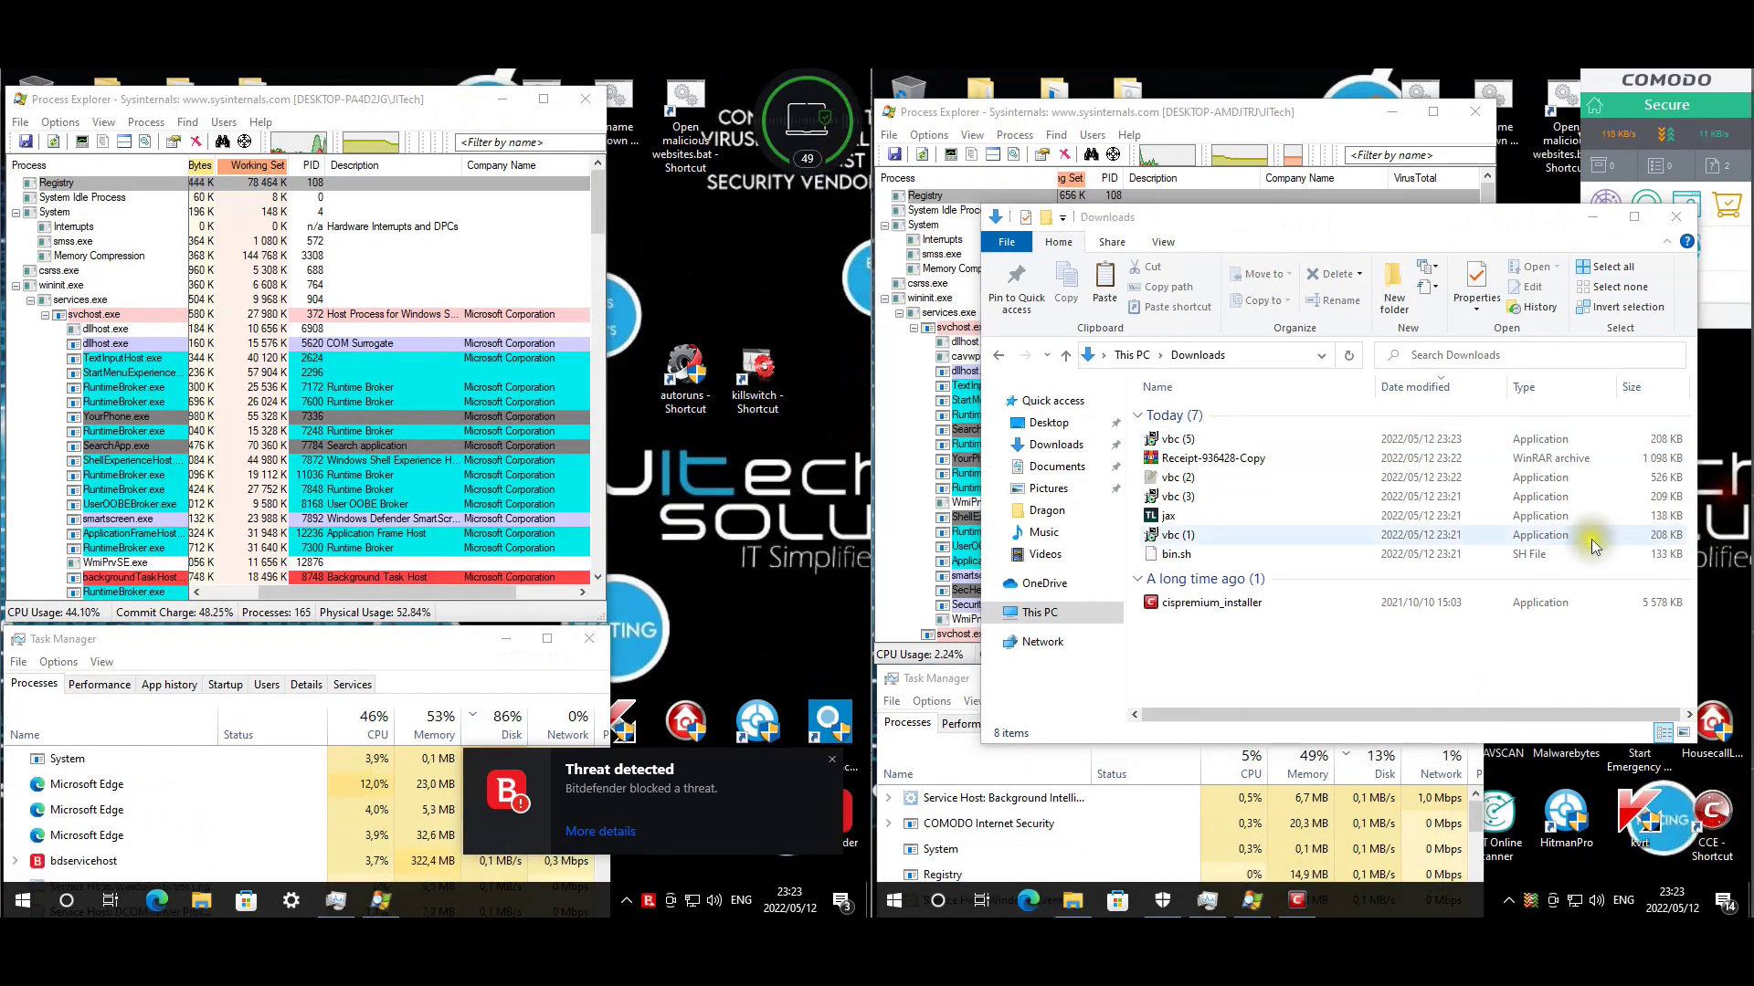
# Try to run the downloaded vbc (5) on the Comodo machine, and start the "execute malware" shortcut on both machines.
pyautogui.doubleClick(1261, 442)
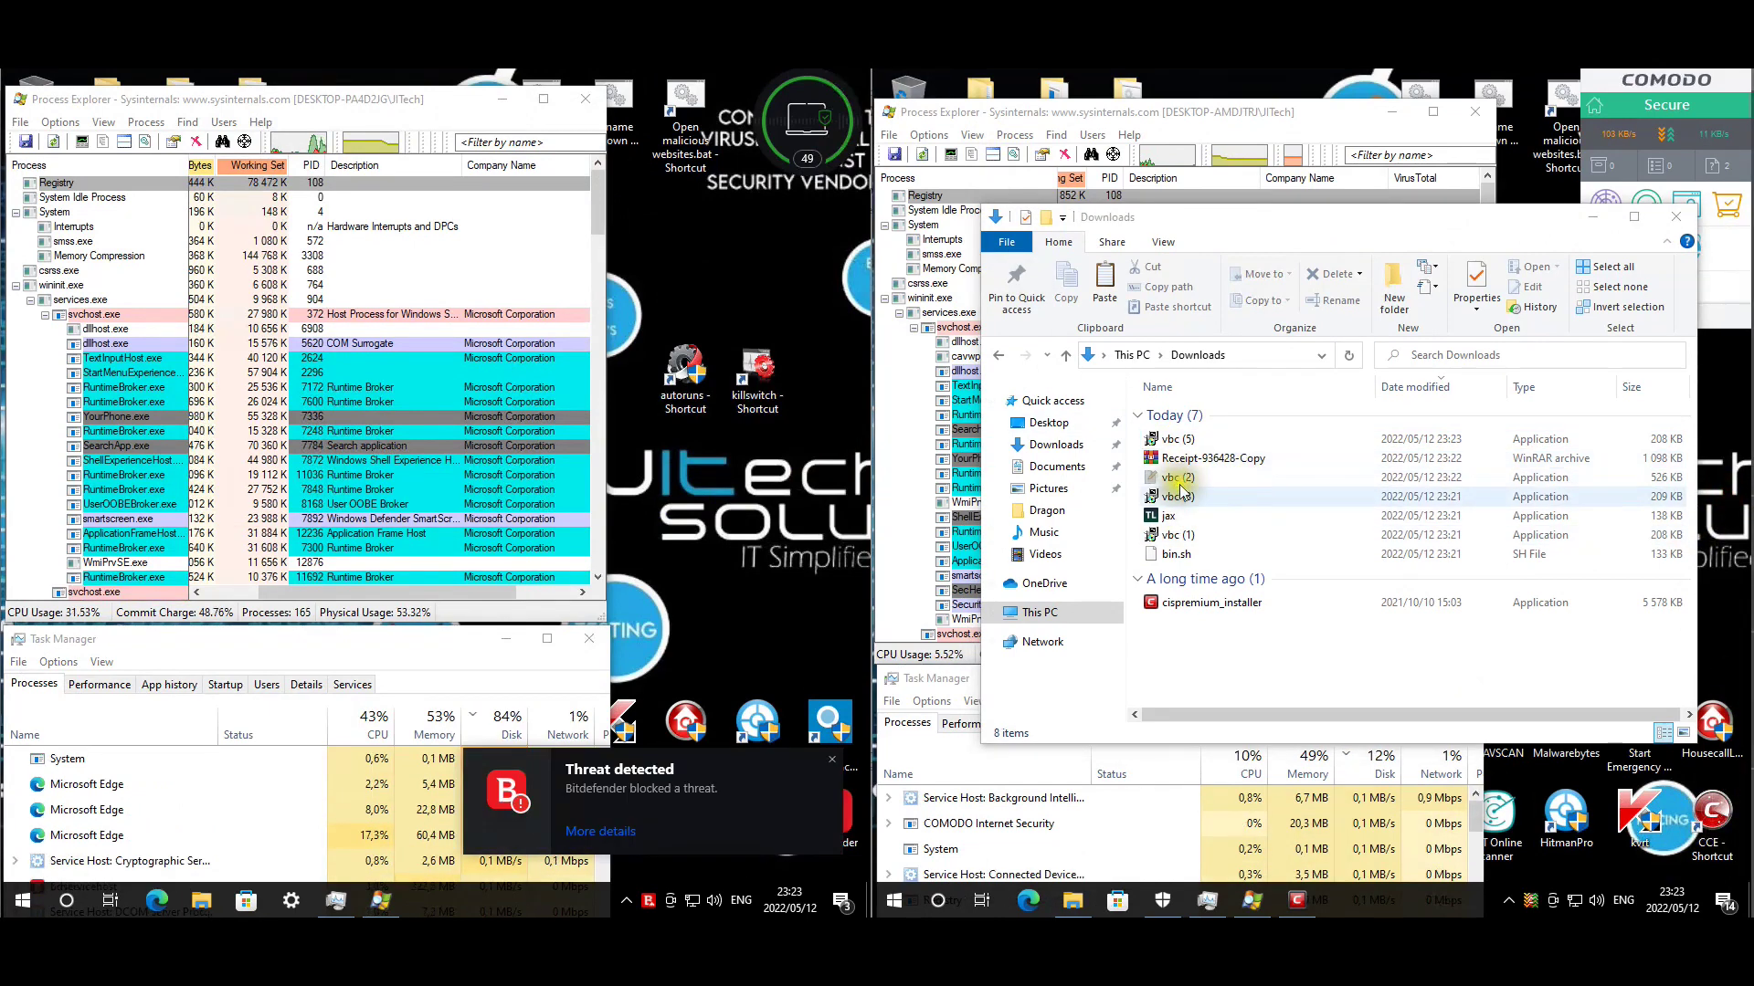
pyautogui.click(1676, 219)
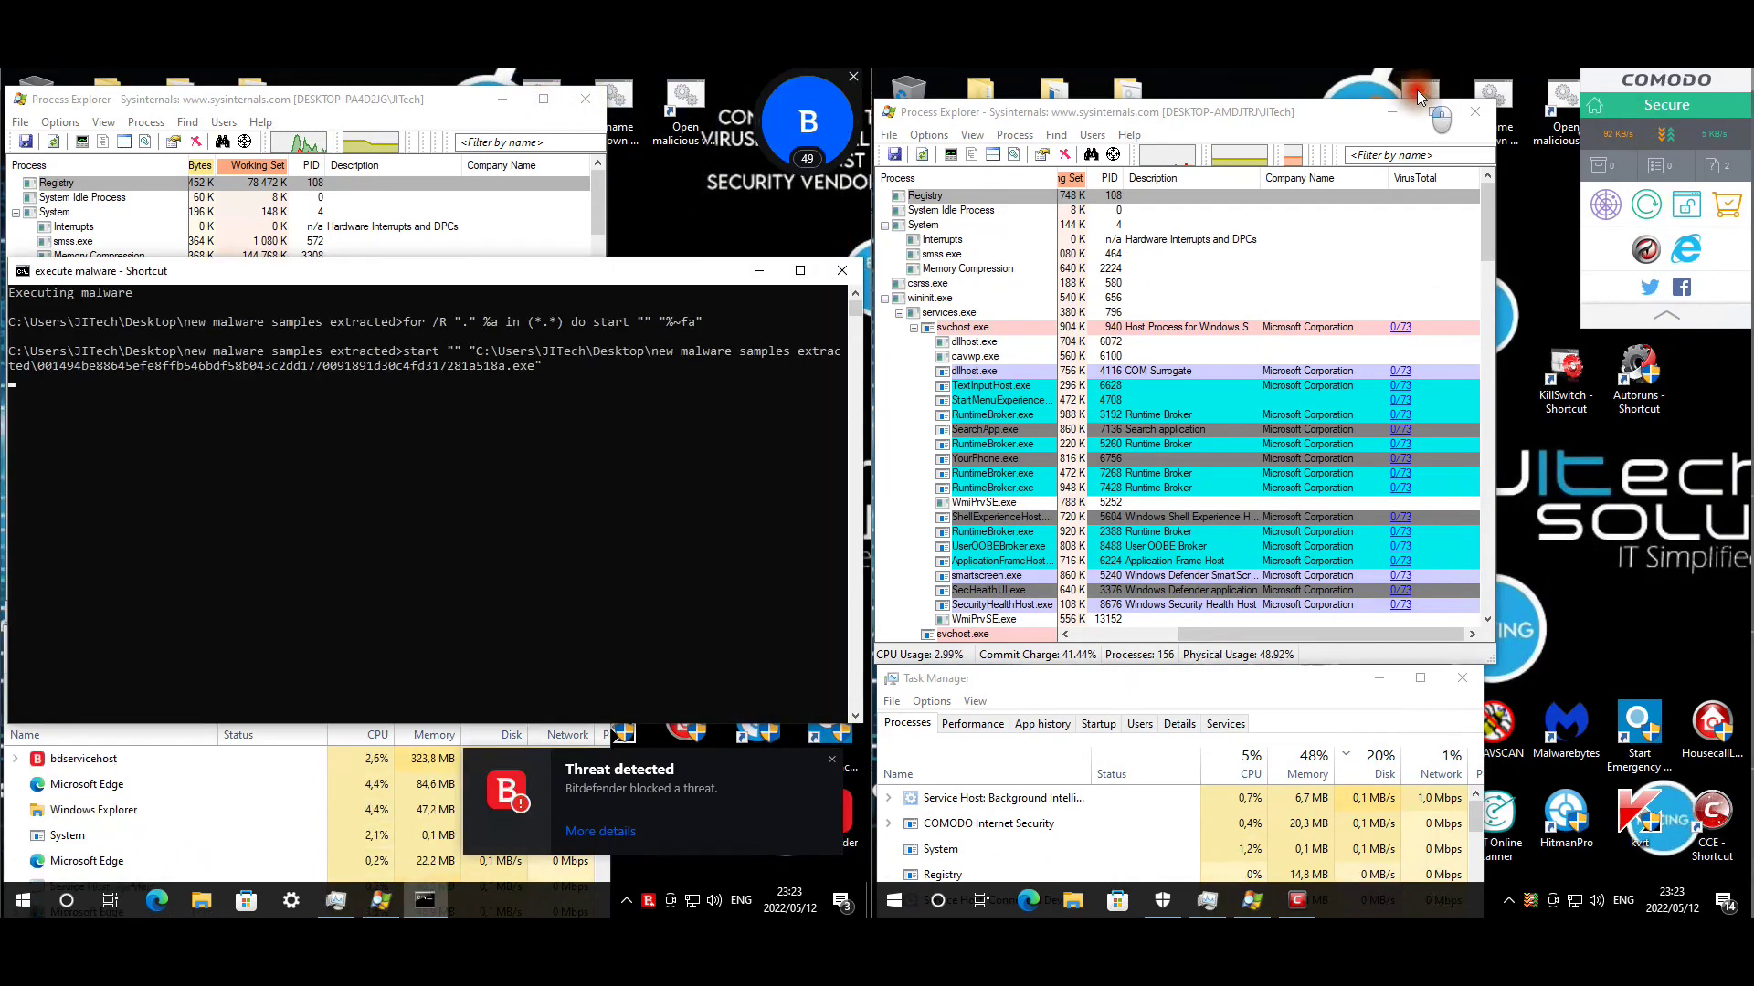
pyautogui.moveTo(168, 272); pyautogui.dragTo(784, 228)
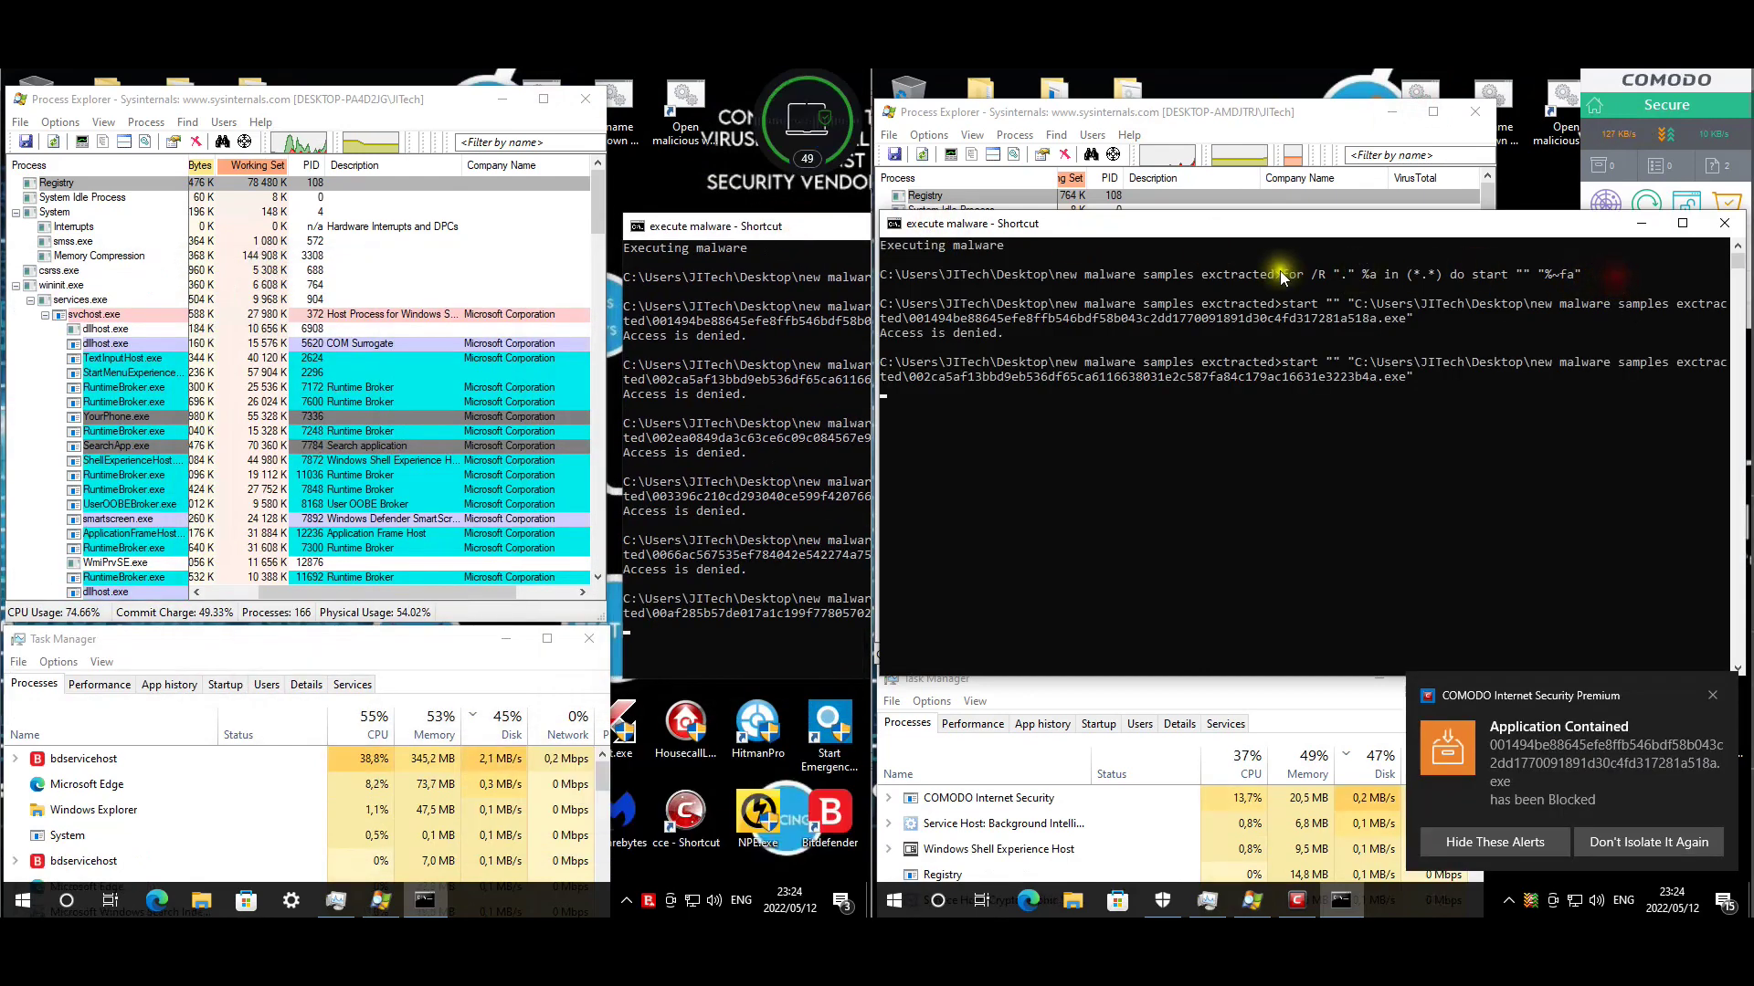
pyautogui.moveTo(1003, 233); pyautogui.dragTo(1657, 354)
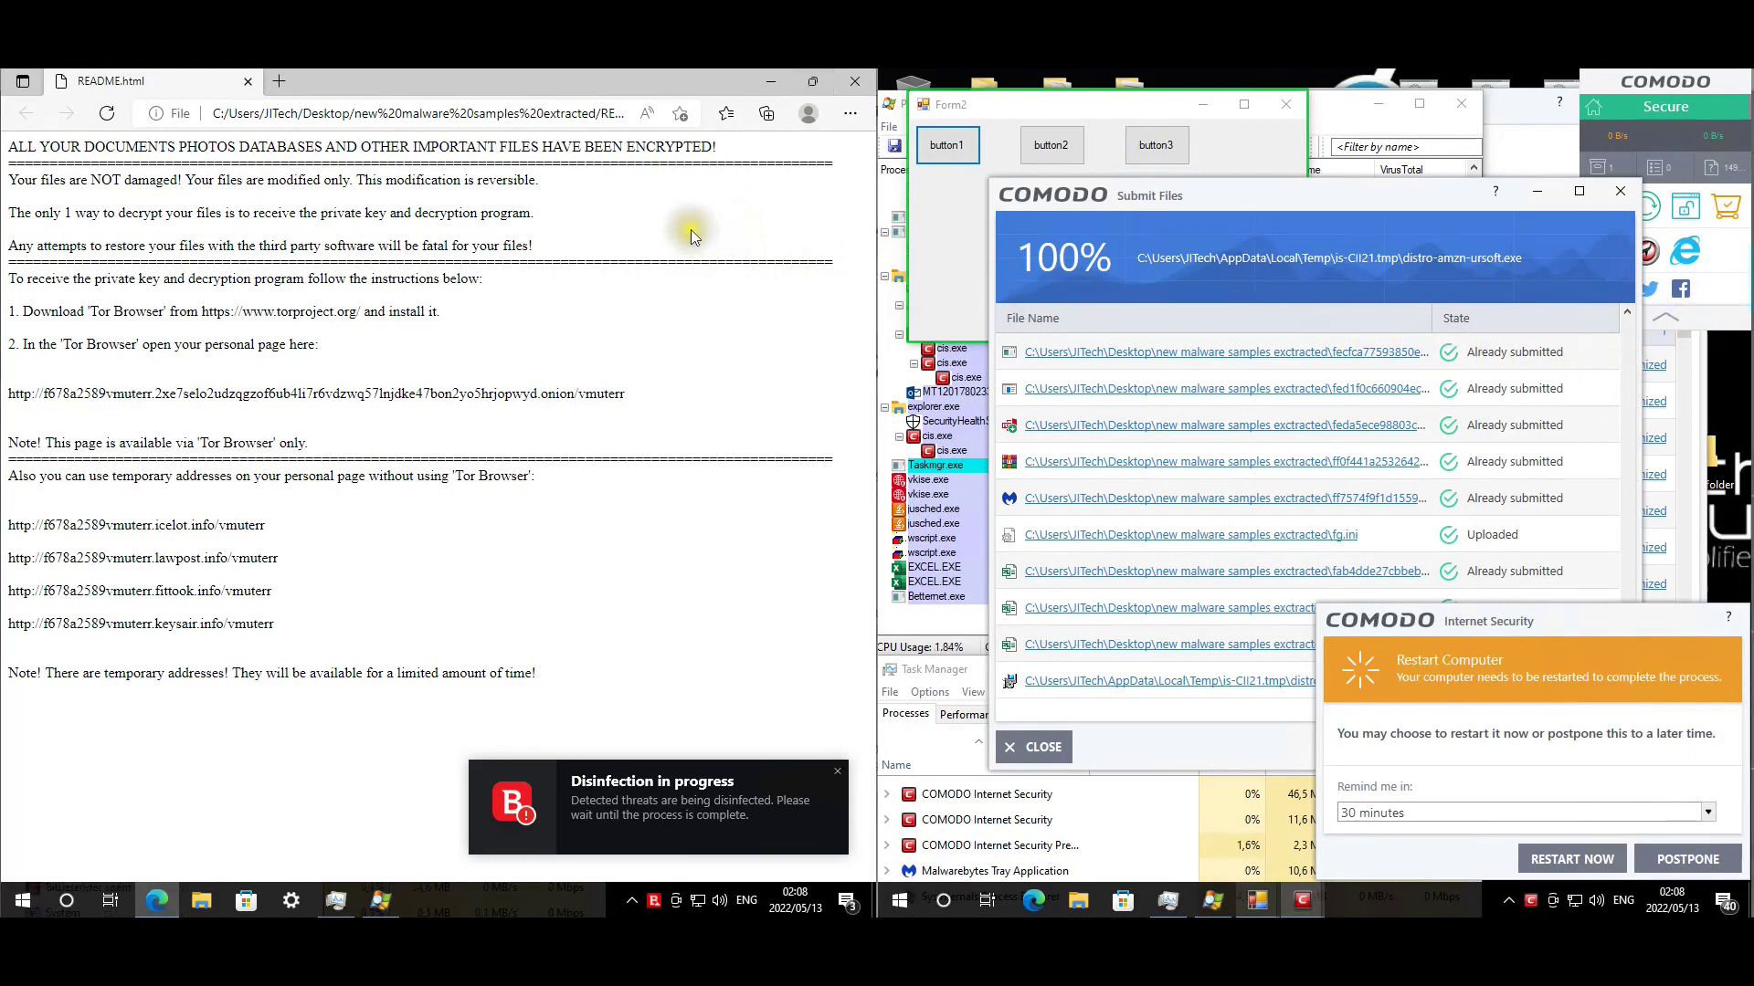
# Read the ransom note in README.html on the Bitdefender machine and close it.
pyautogui.click(229, 520)
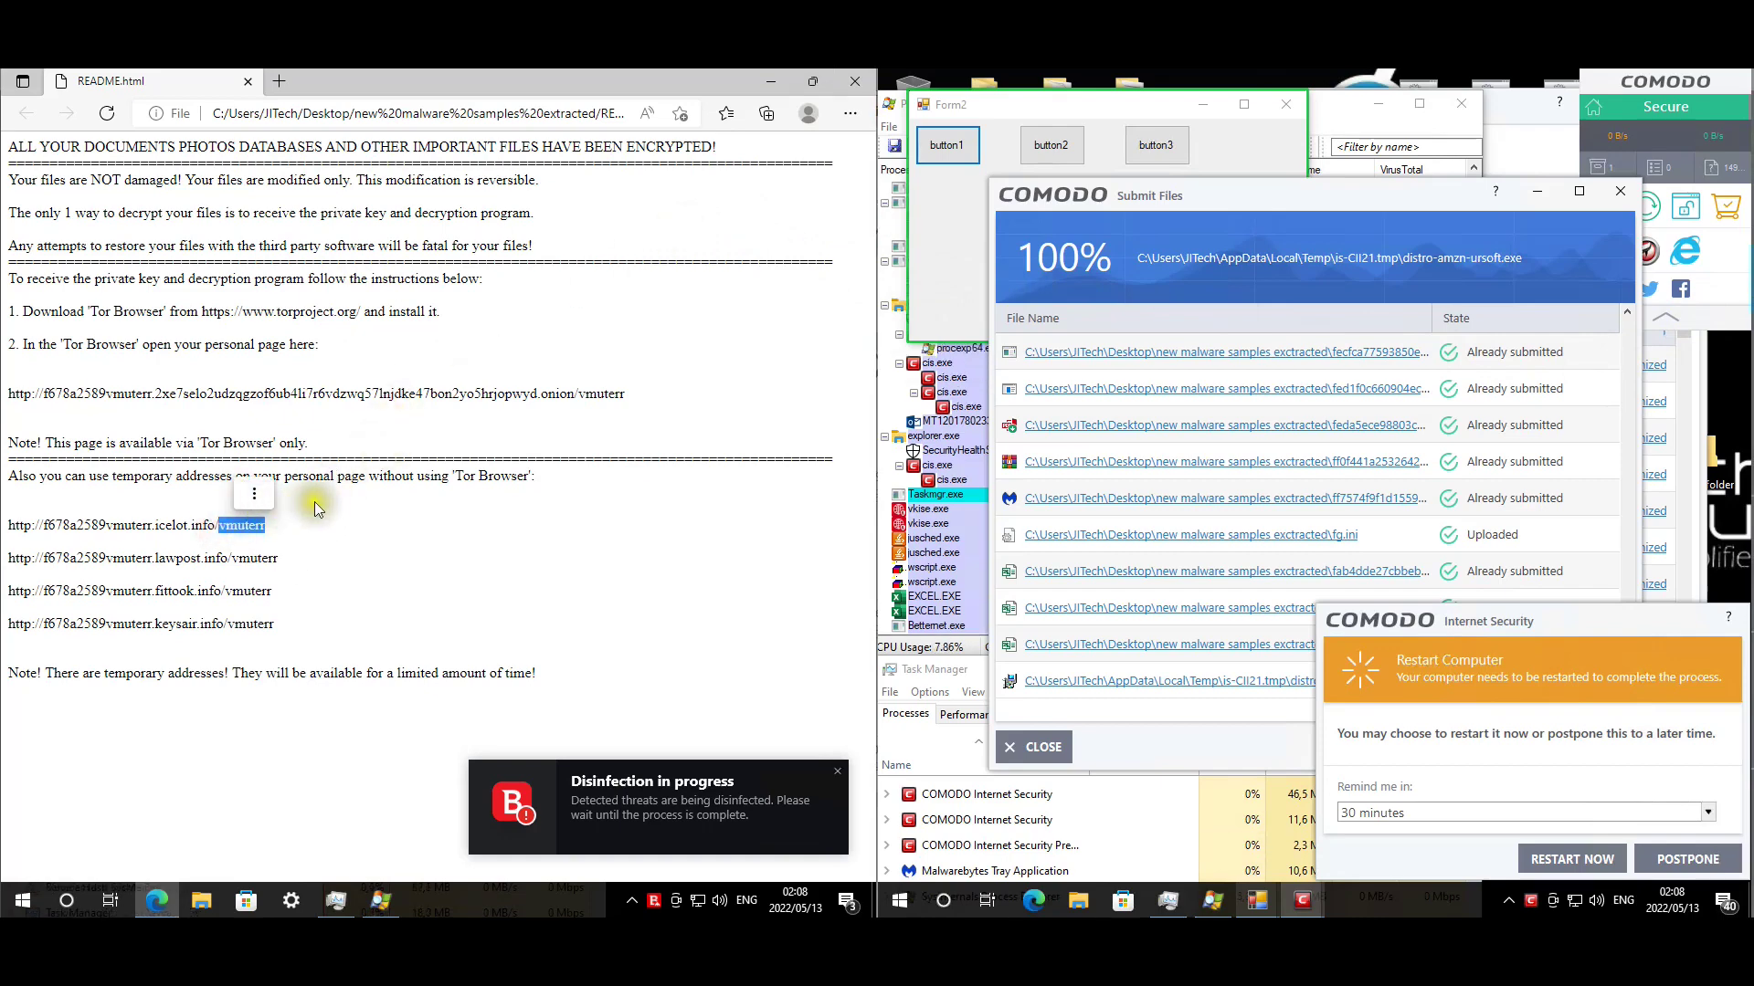
pyautogui.click(507, 505)
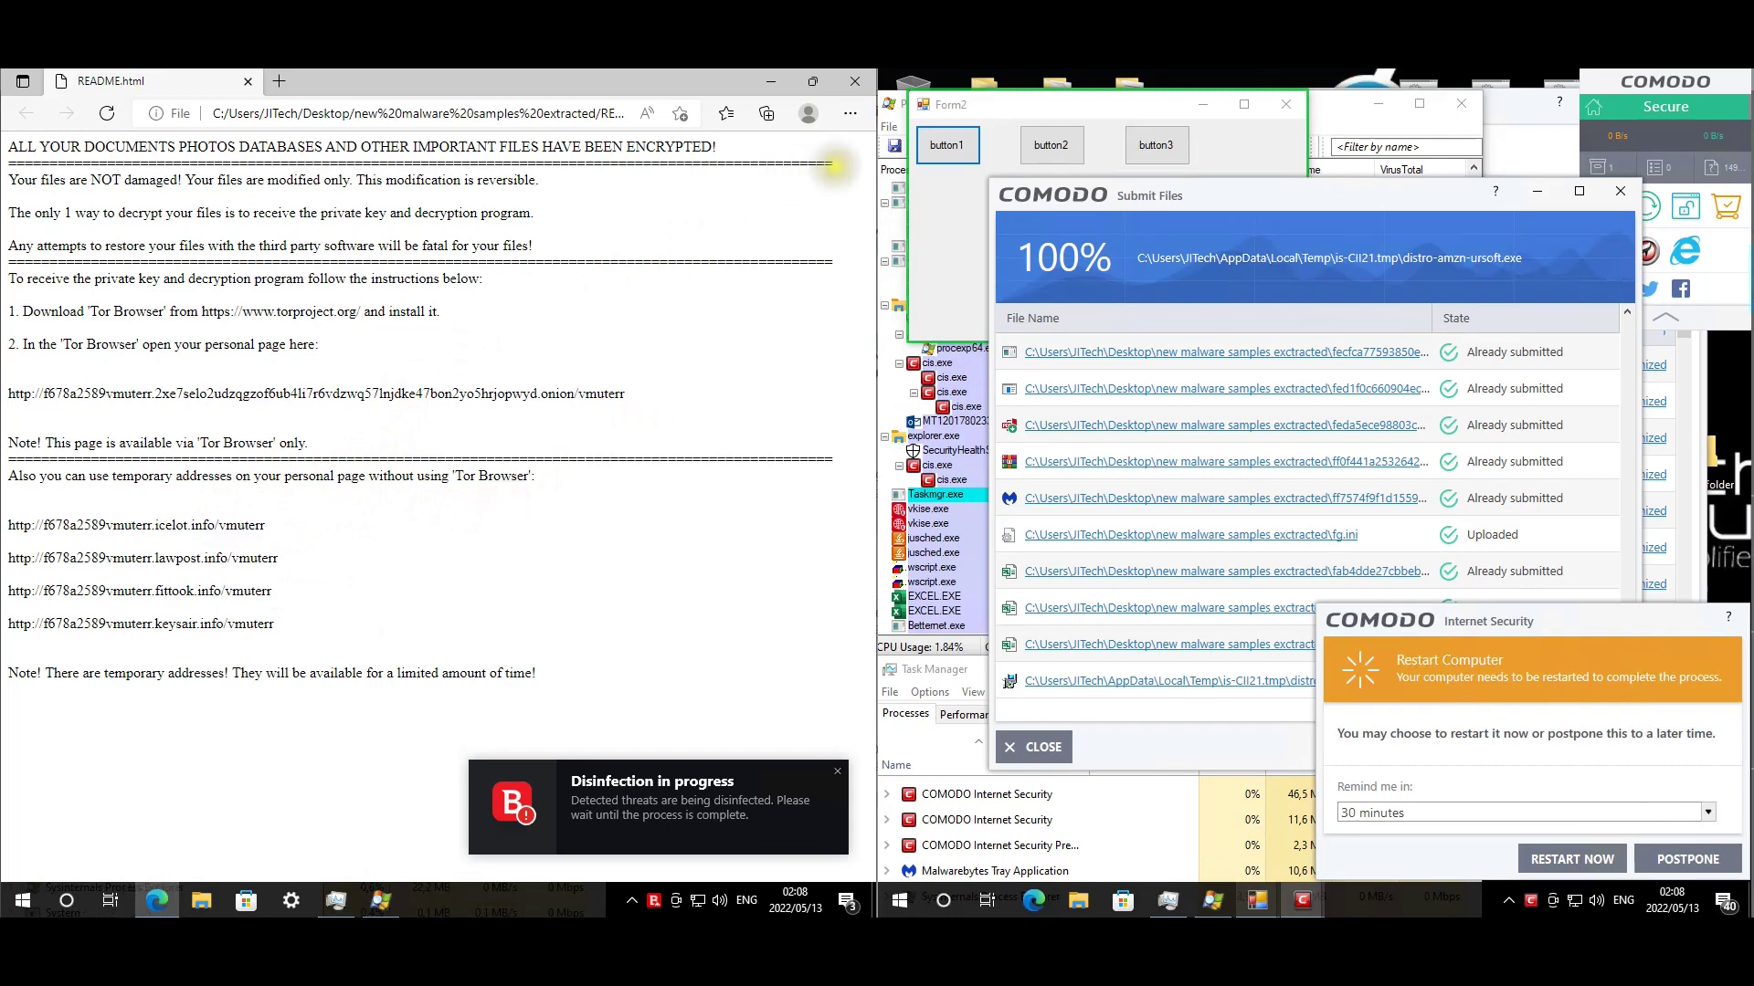
pyautogui.click(857, 85)
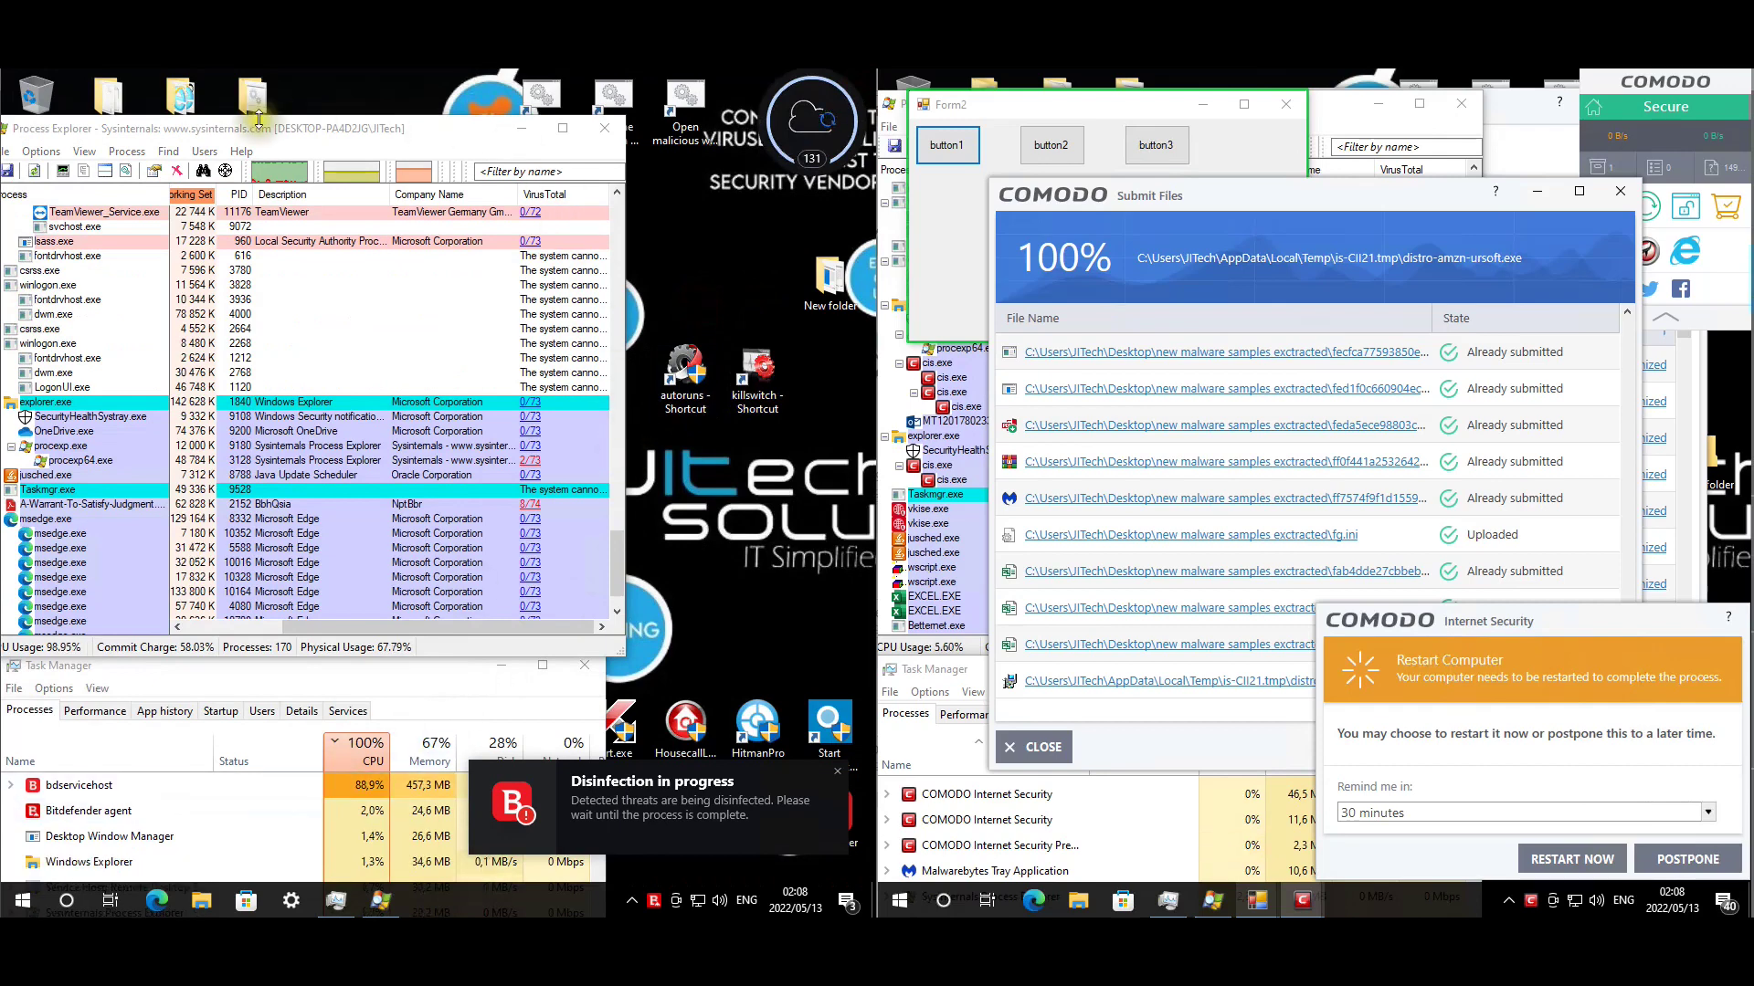
# Inspect the file types in the "new malware samples extracted" folder on the Bitdefender machine and close the folder.
pyautogui.doubleClick(188, 102)
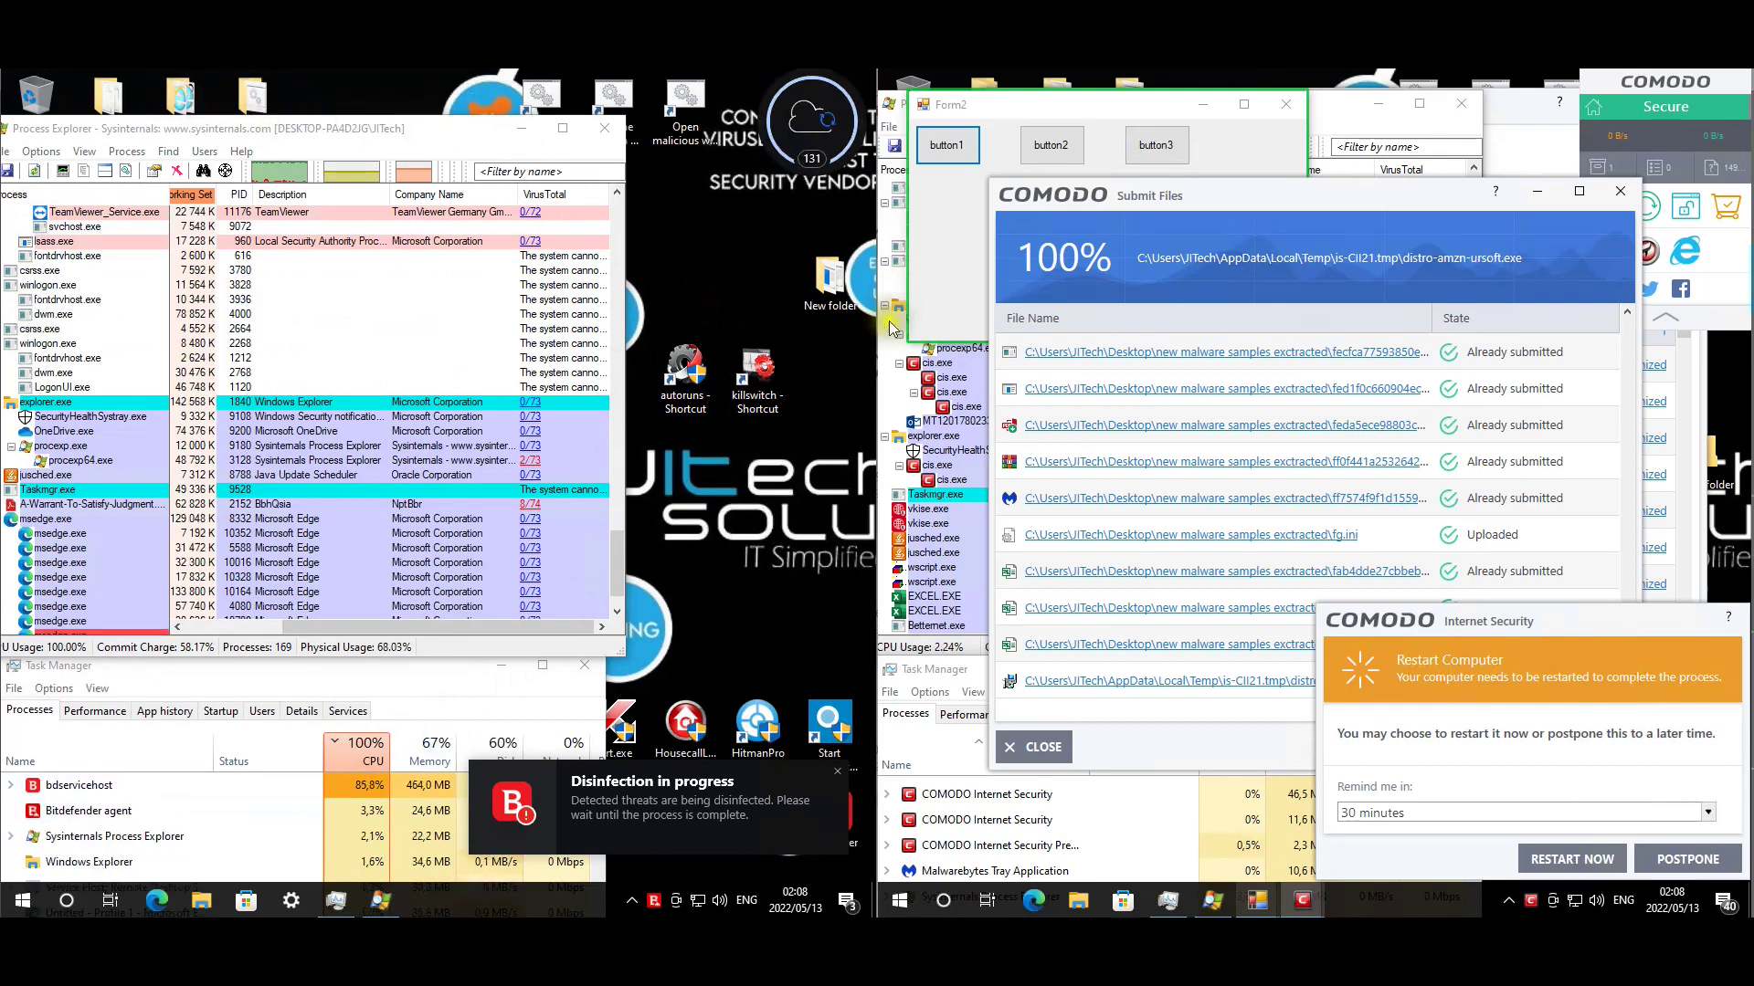
pyautogui.moveTo(721, 260); pyautogui.dragTo(704, 572)
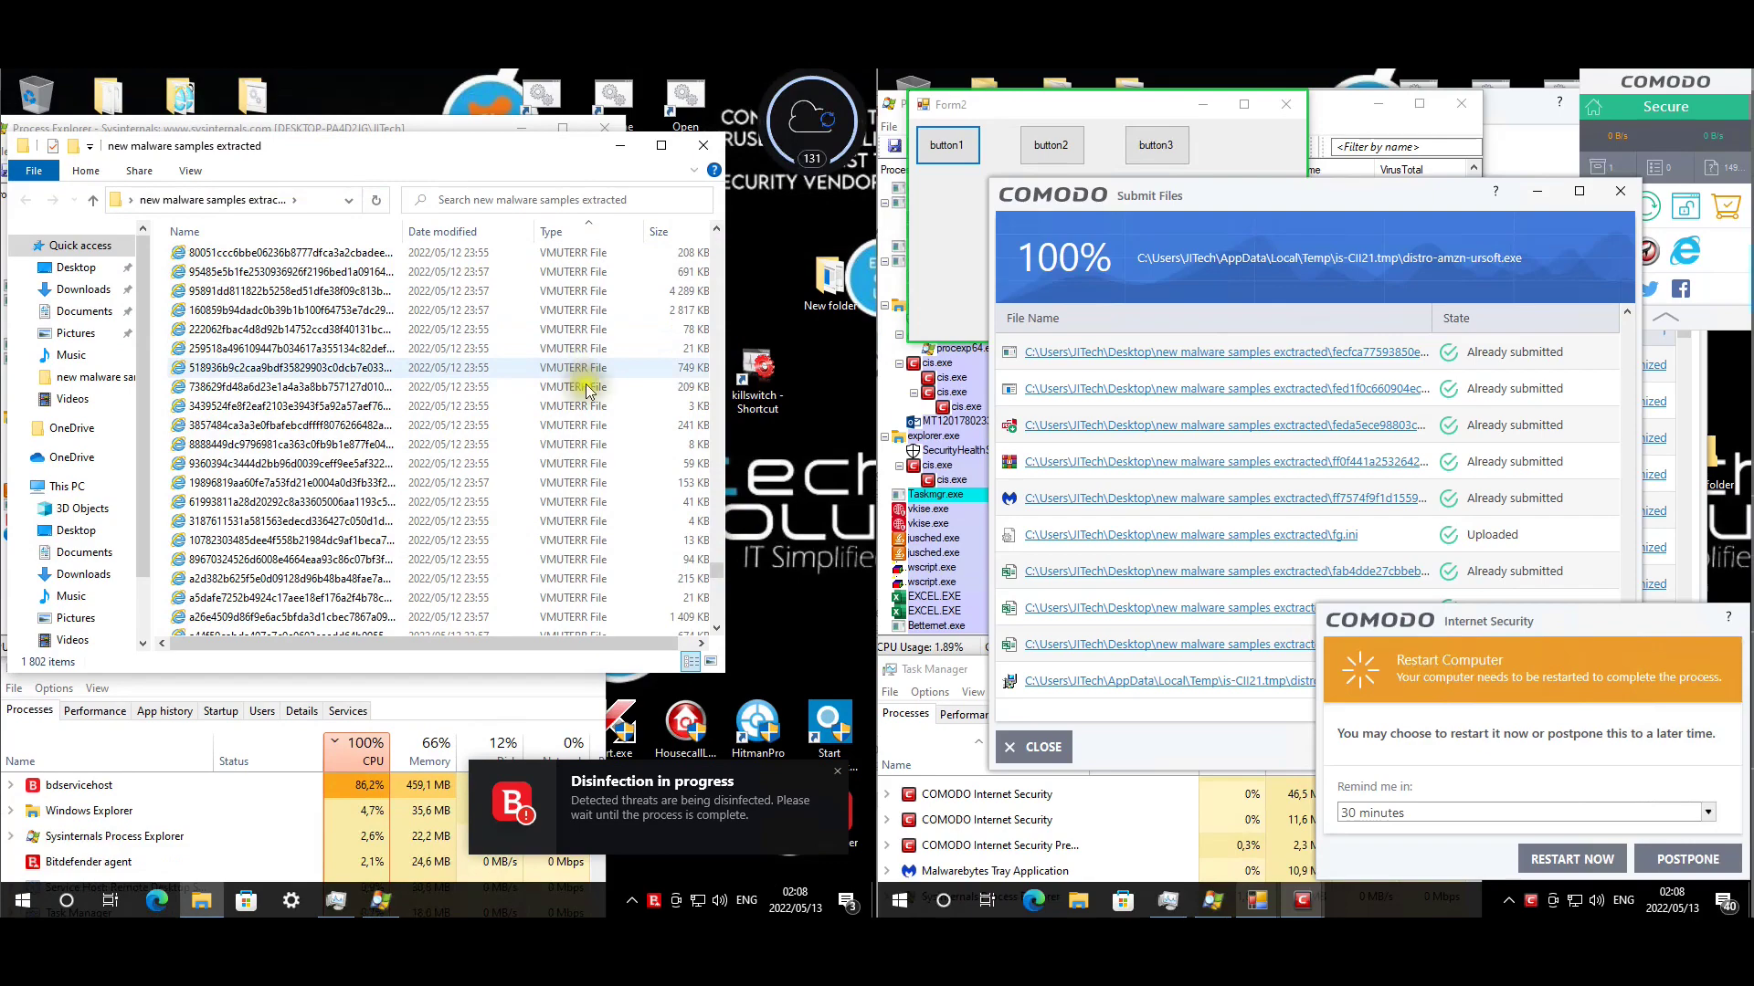
pyautogui.moveTo(717, 571); pyautogui.dragTo(743, 497)
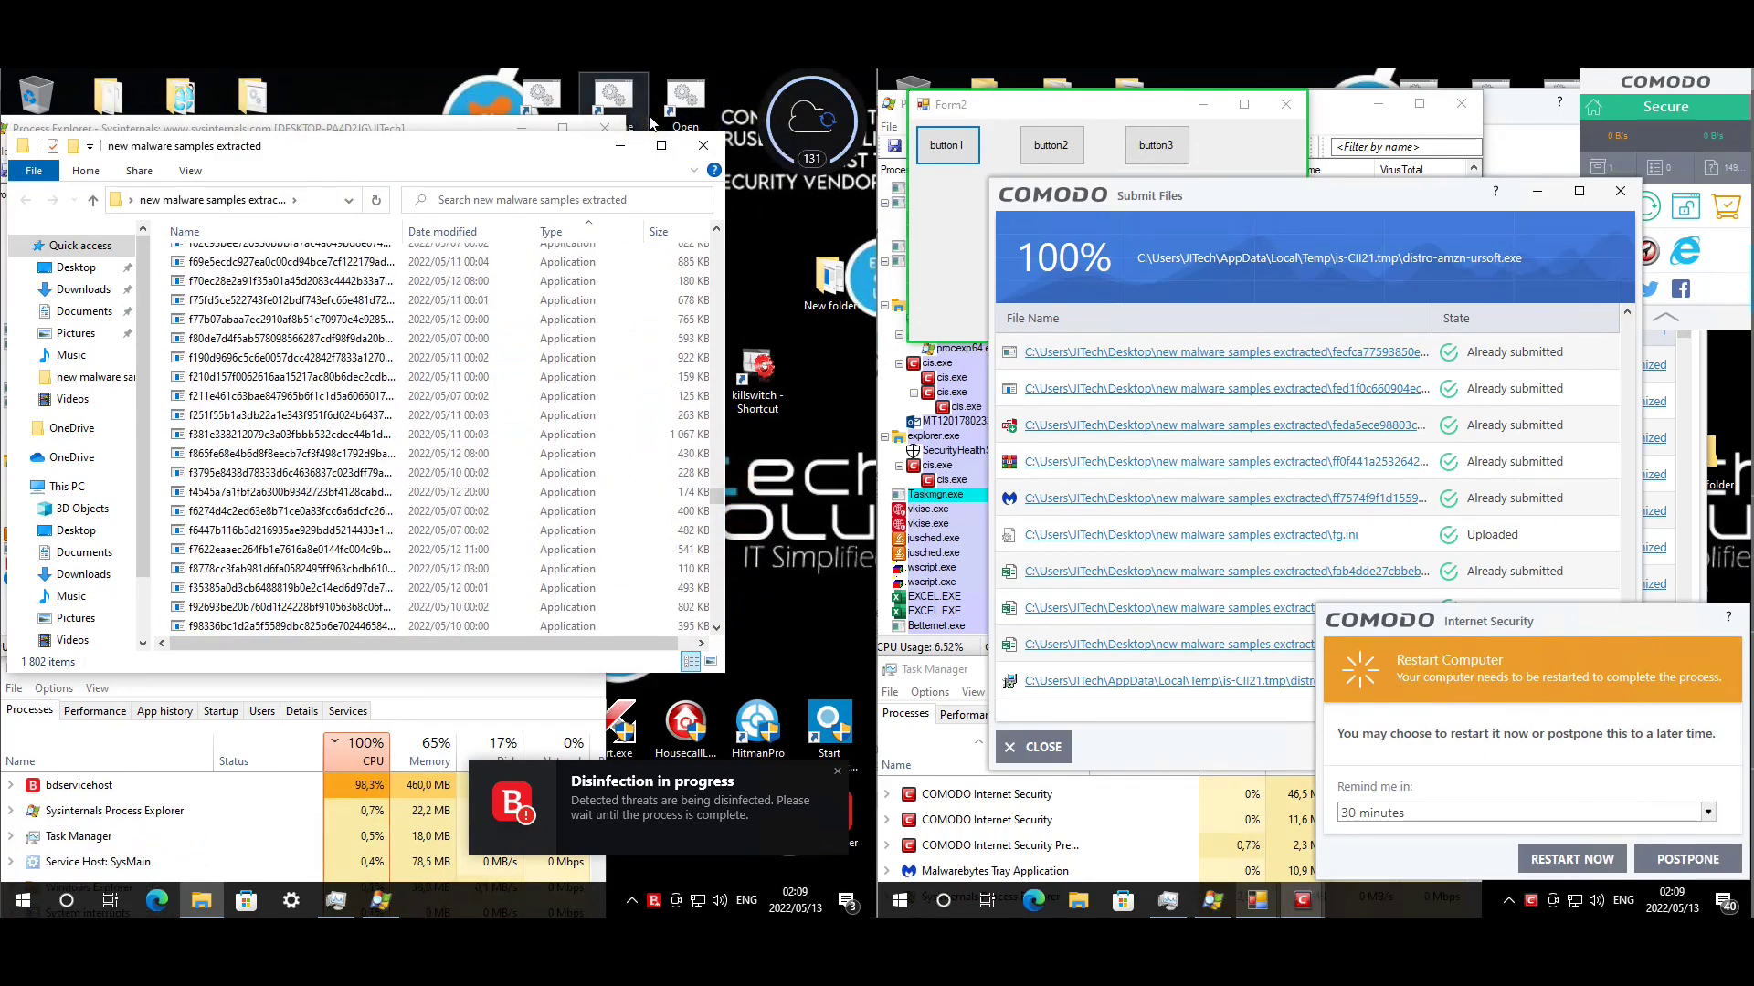
pyautogui.click(703, 148)
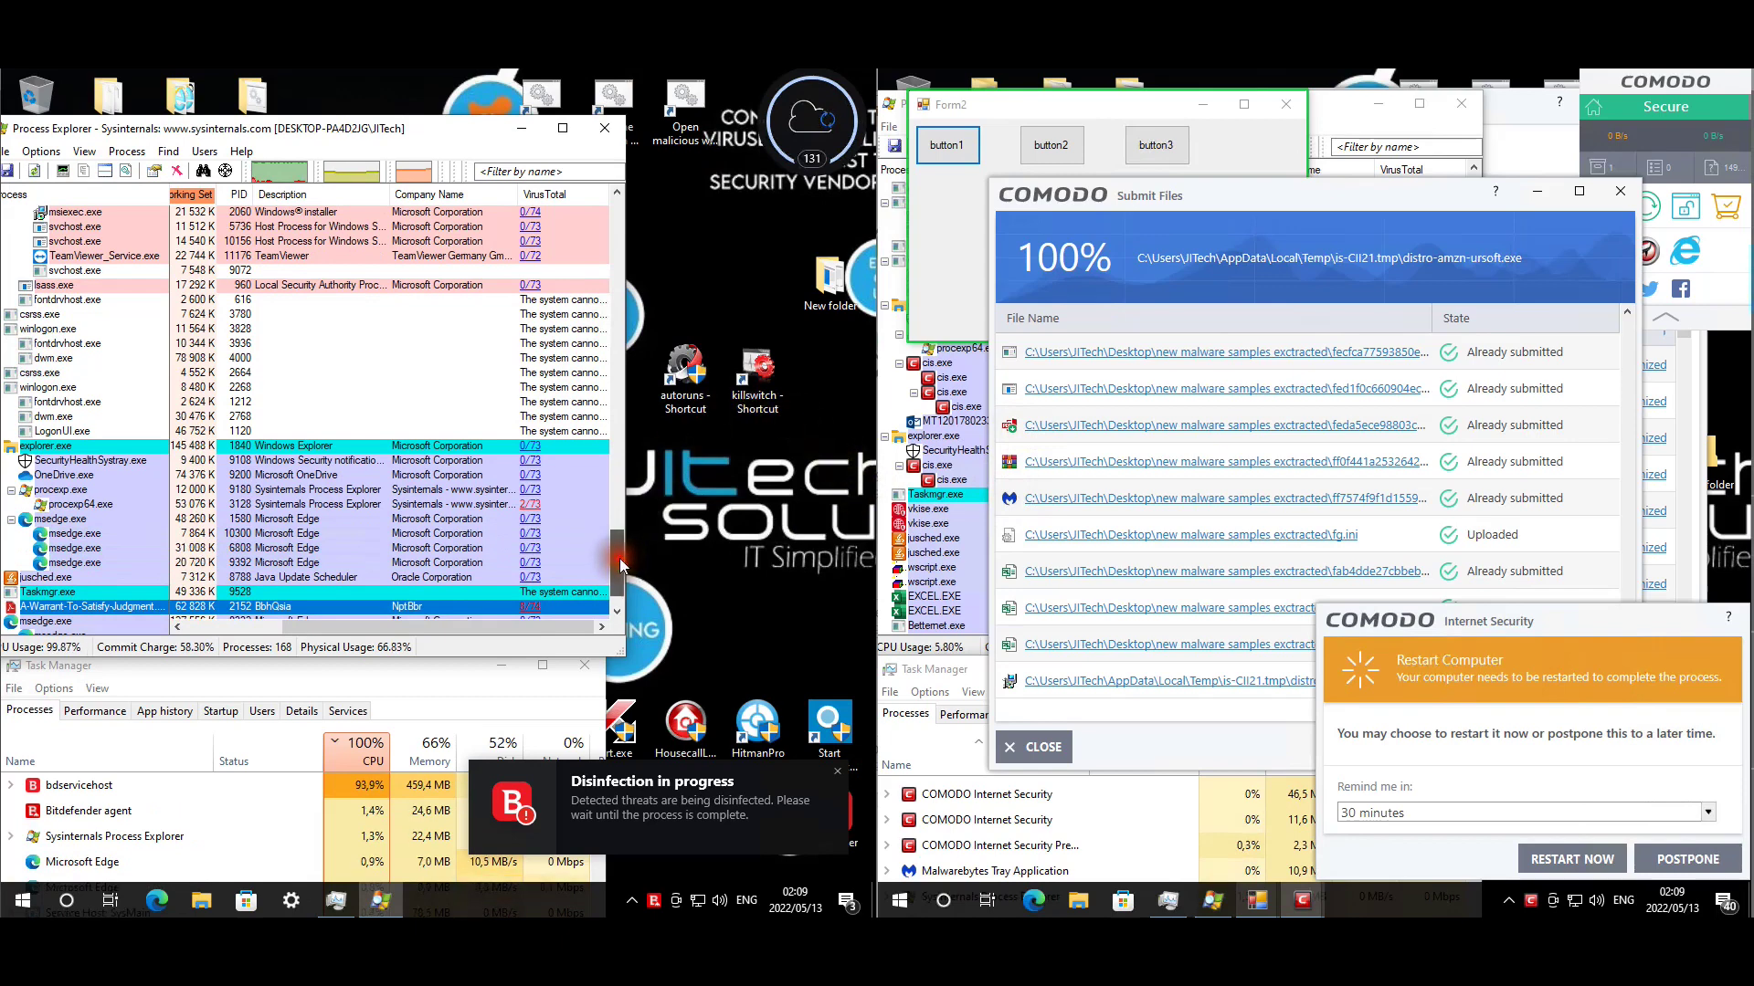
# Review the running processes and the VirusTotal report of the A-Warrant-To-Satisfy-Judgment process in Process Explorer, and close Process Explorer.
pyautogui.moveTo(620, 565); pyautogui.dragTo(639, 433)
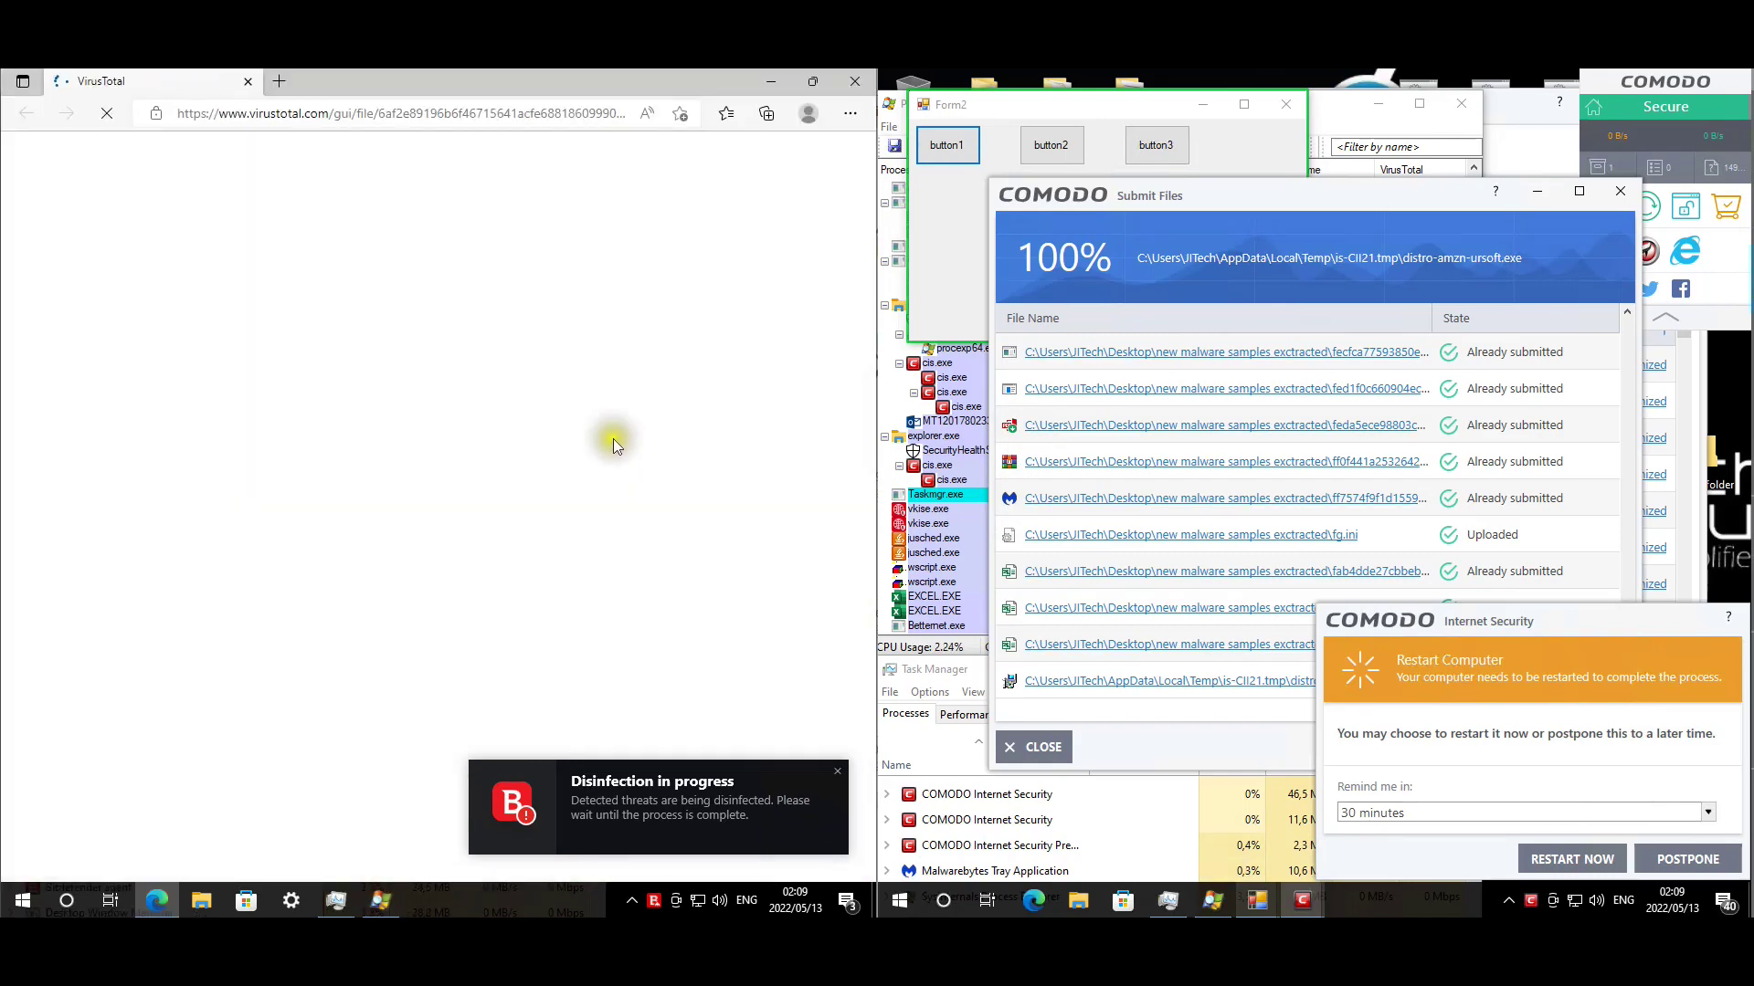
pyautogui.click(381, 902)
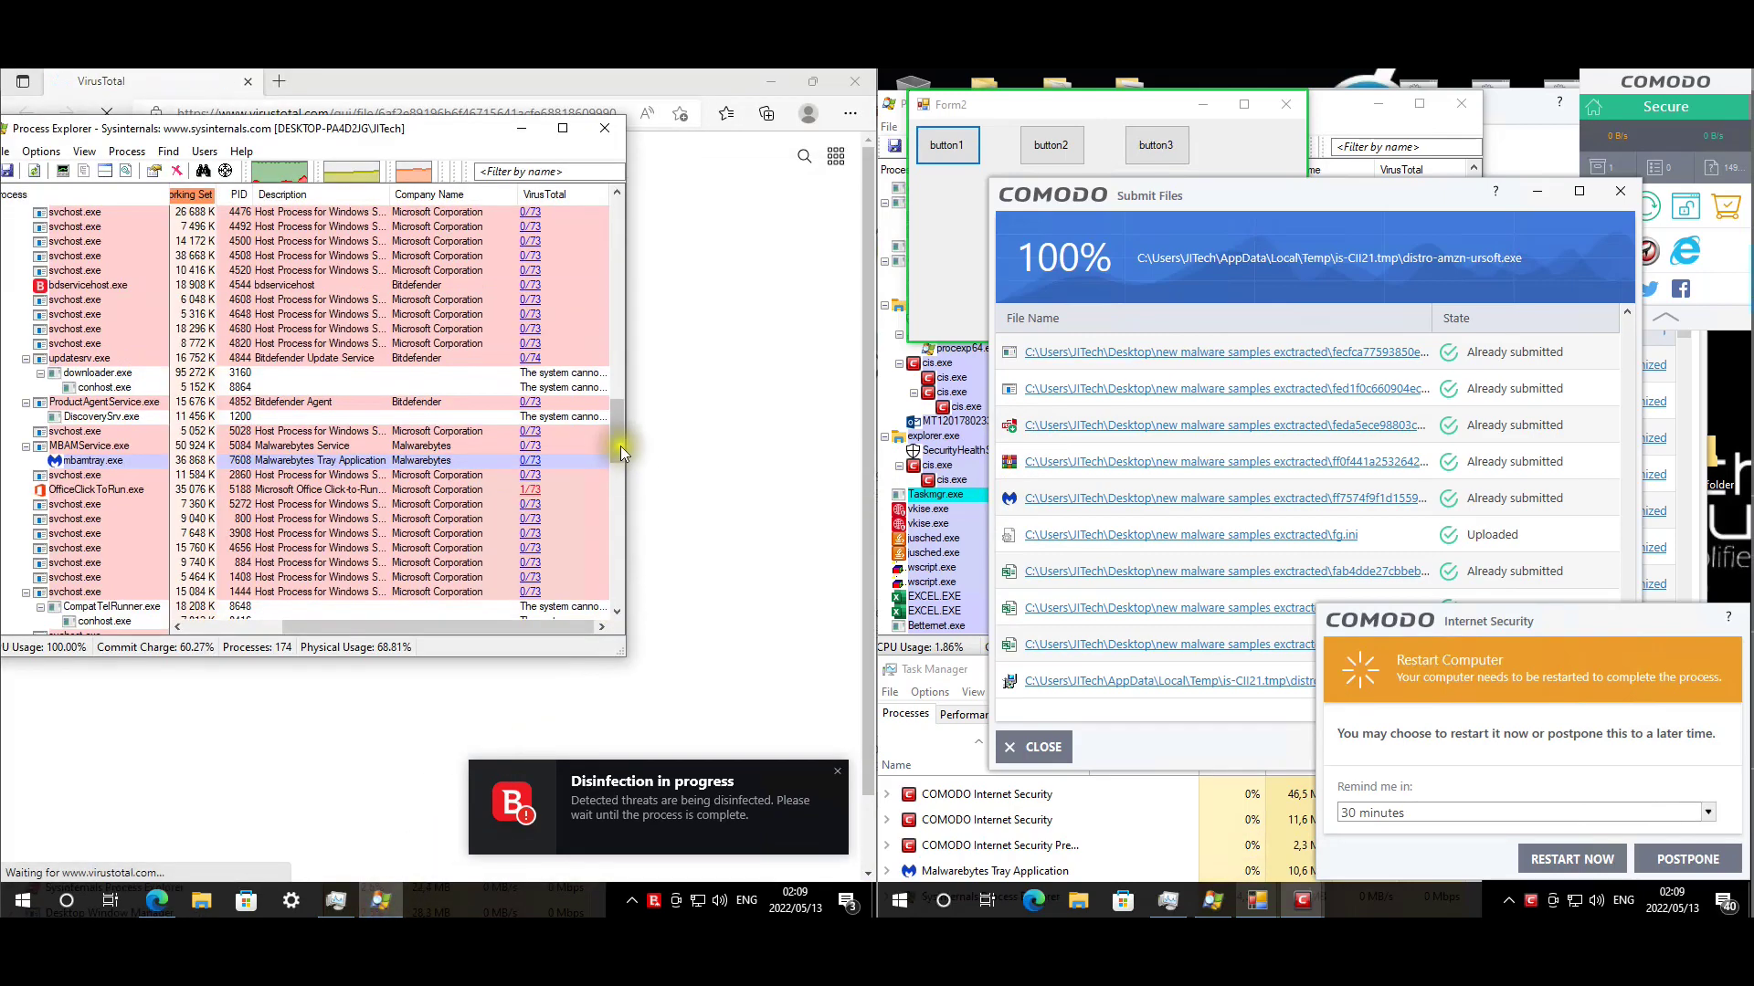
pyautogui.moveTo(621, 446); pyautogui.dragTo(610, 194)
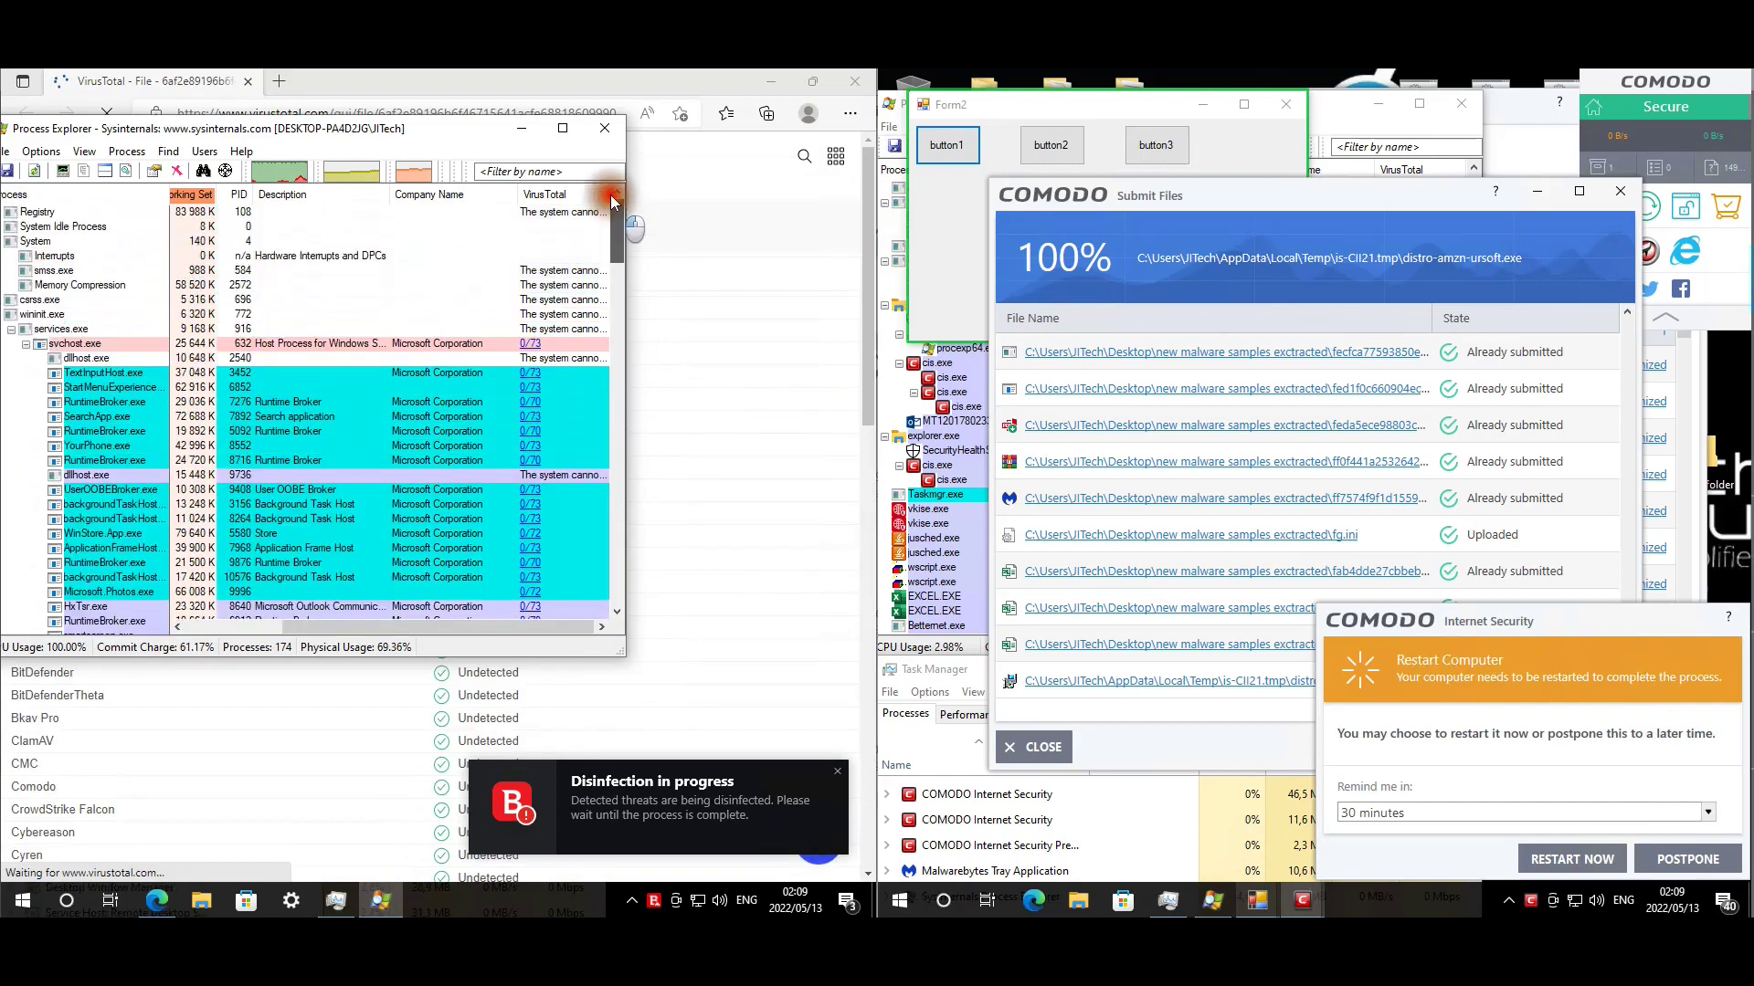
pyautogui.click(605, 135)
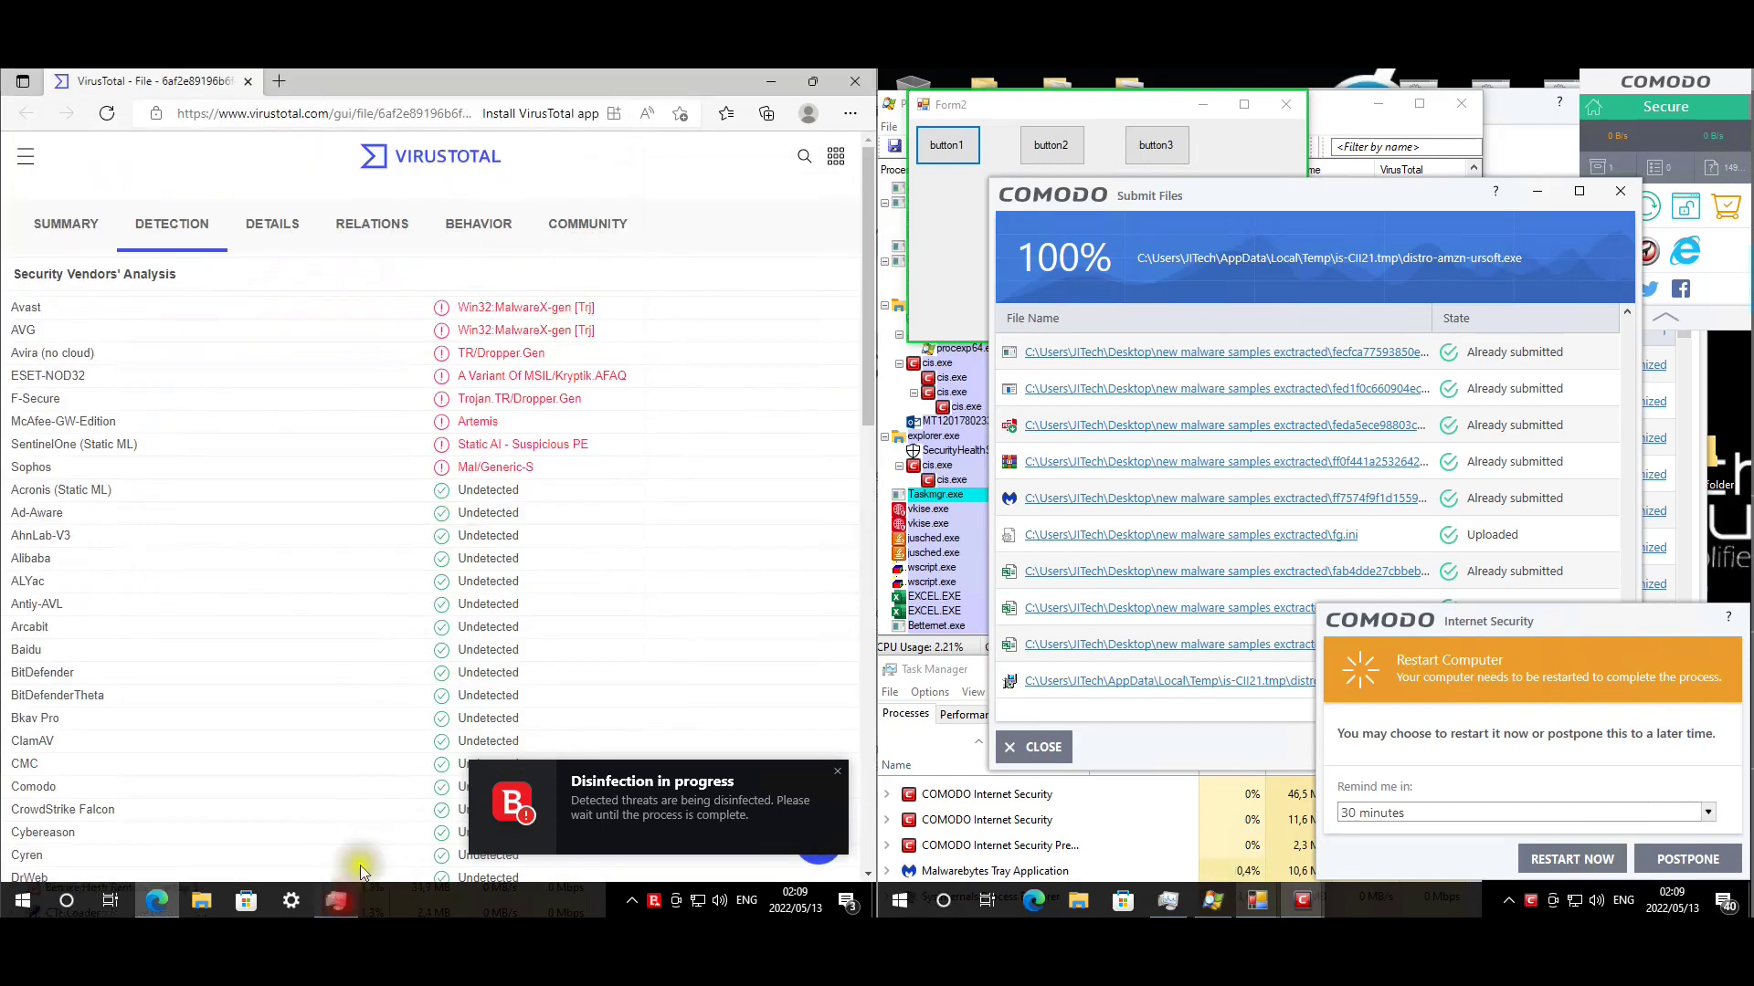
# Open the properties of the startup entry without a publisher in the Bitdefender machine's Task Manager and check its file location.
pyautogui.moveTo(344, 670); pyautogui.dragTo(469, 250)
pyautogui.click(352, 289)
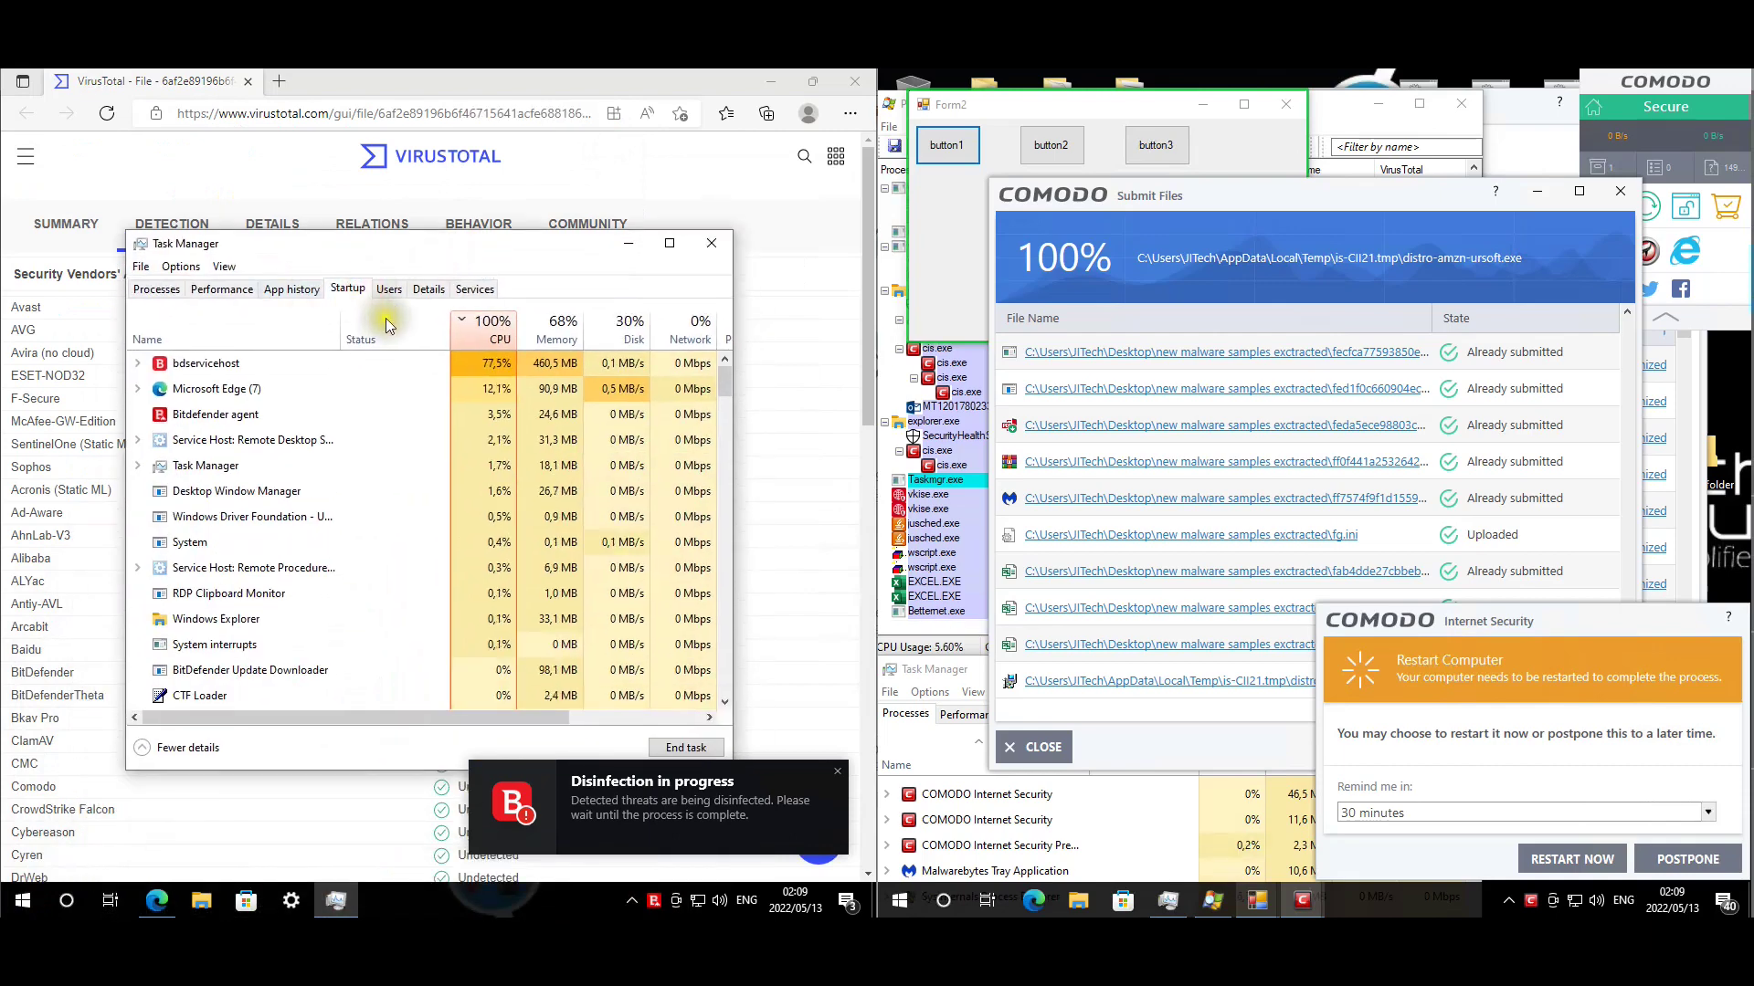
pyautogui.click(227, 466)
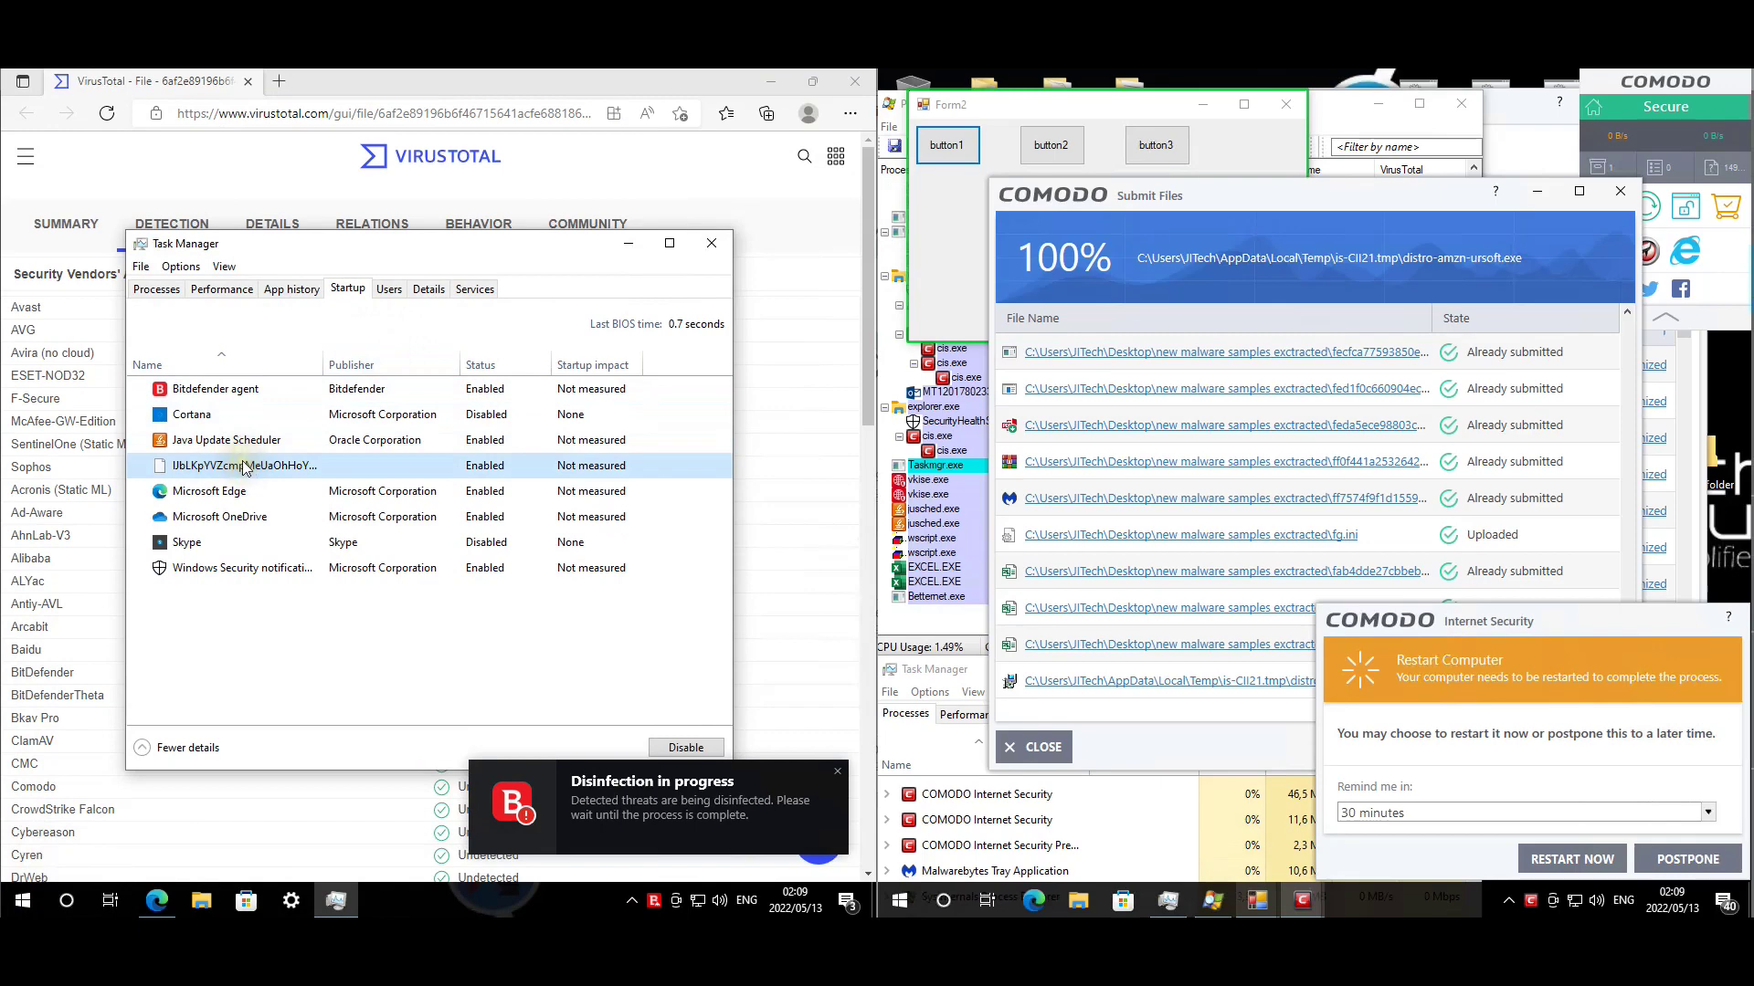
pyautogui.rightClick(245, 468)
pyautogui.click(290, 540)
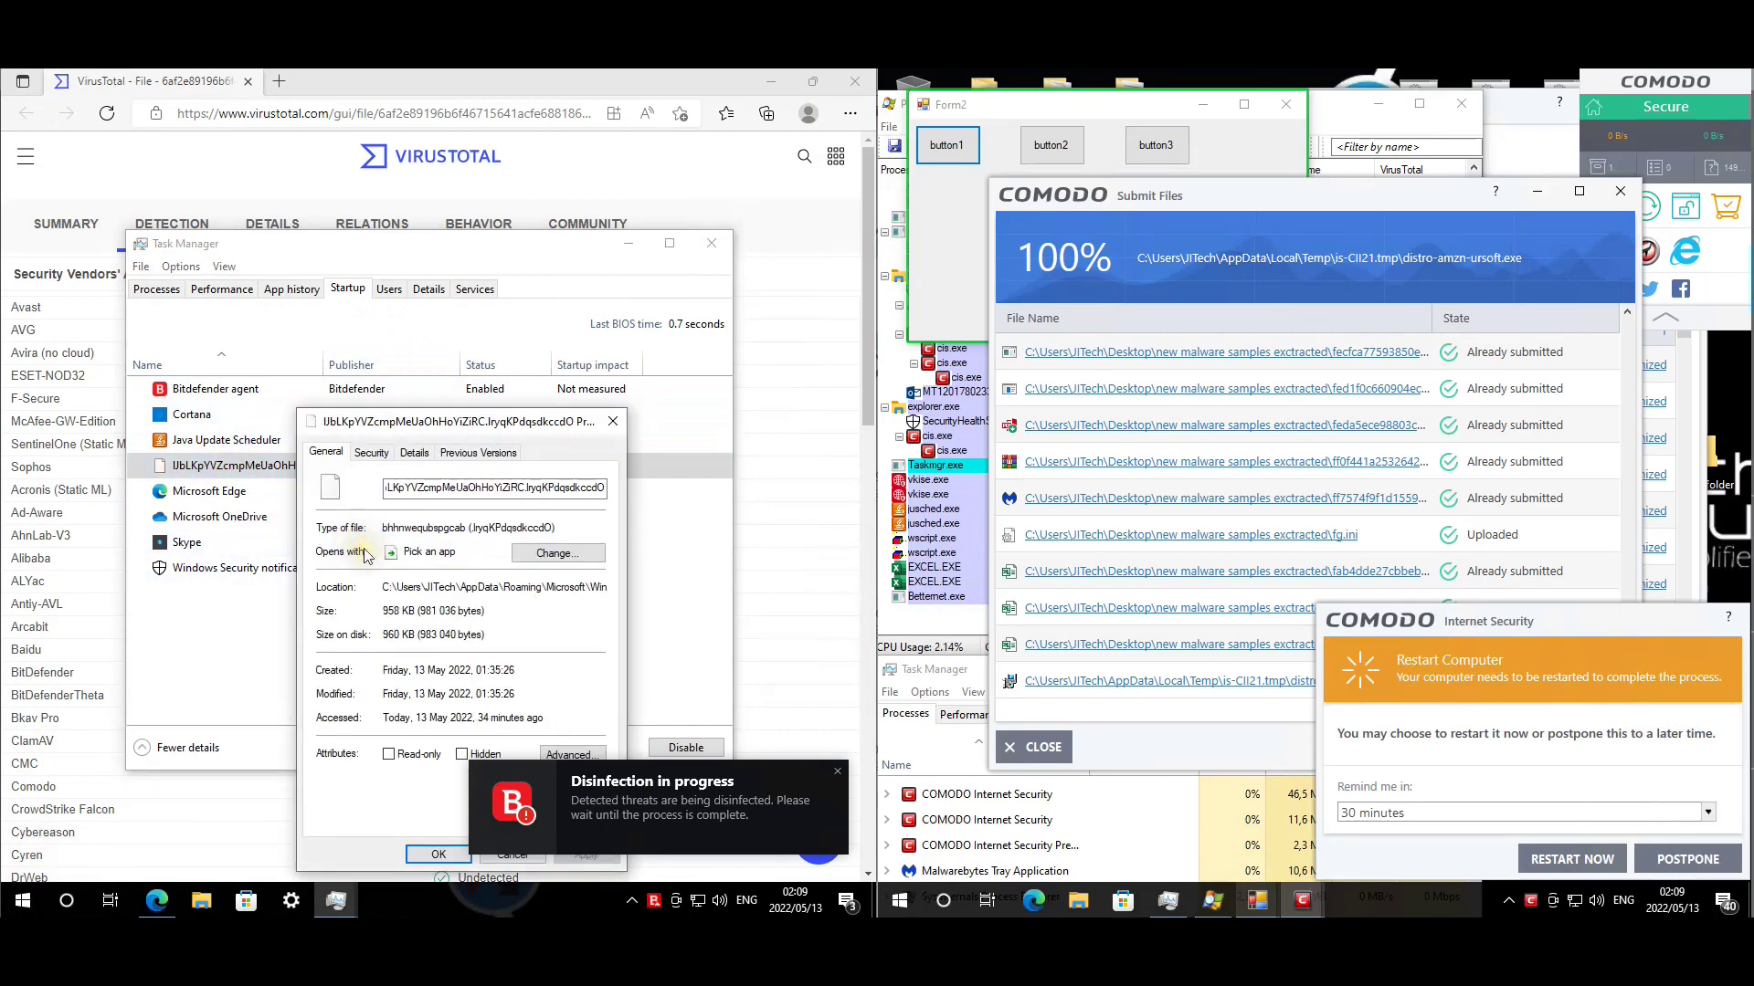
pyautogui.moveTo(503, 429); pyautogui.dragTo(452, 303)
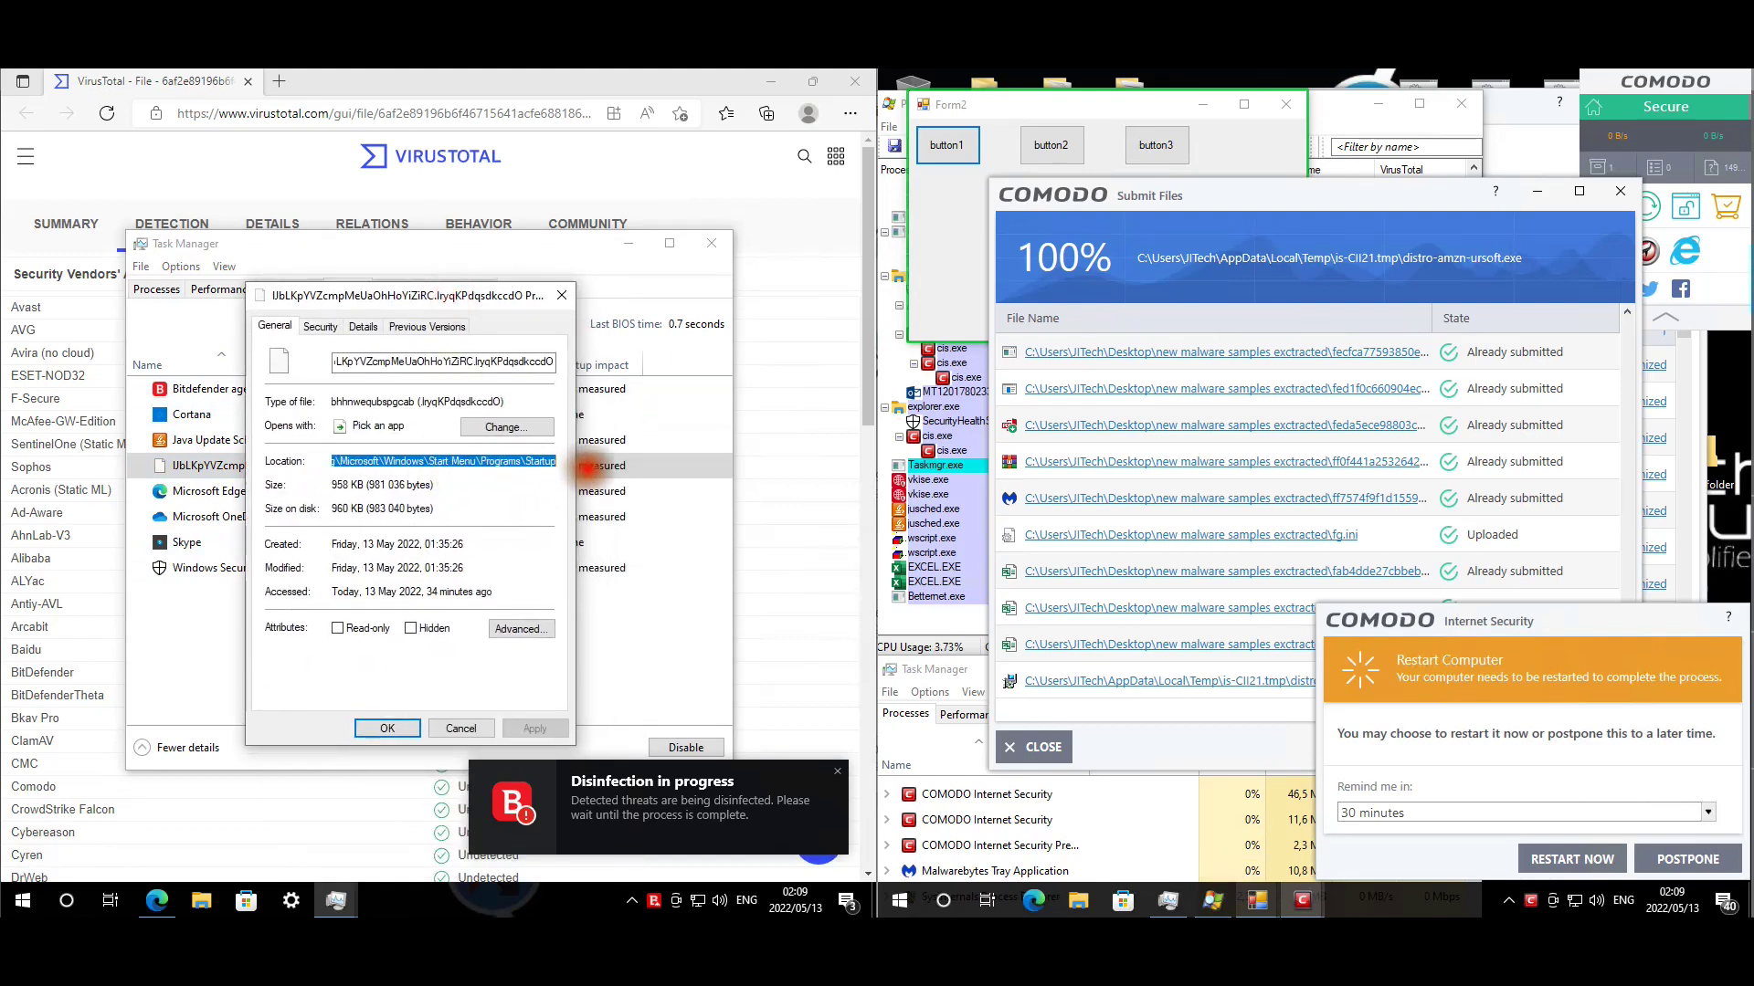
# Close the file properties and Task Manager on the Bitdefender machine, review the VirusTotal vendor analysis and close the browser.
pyautogui.click(461, 729)
pyautogui.click(711, 247)
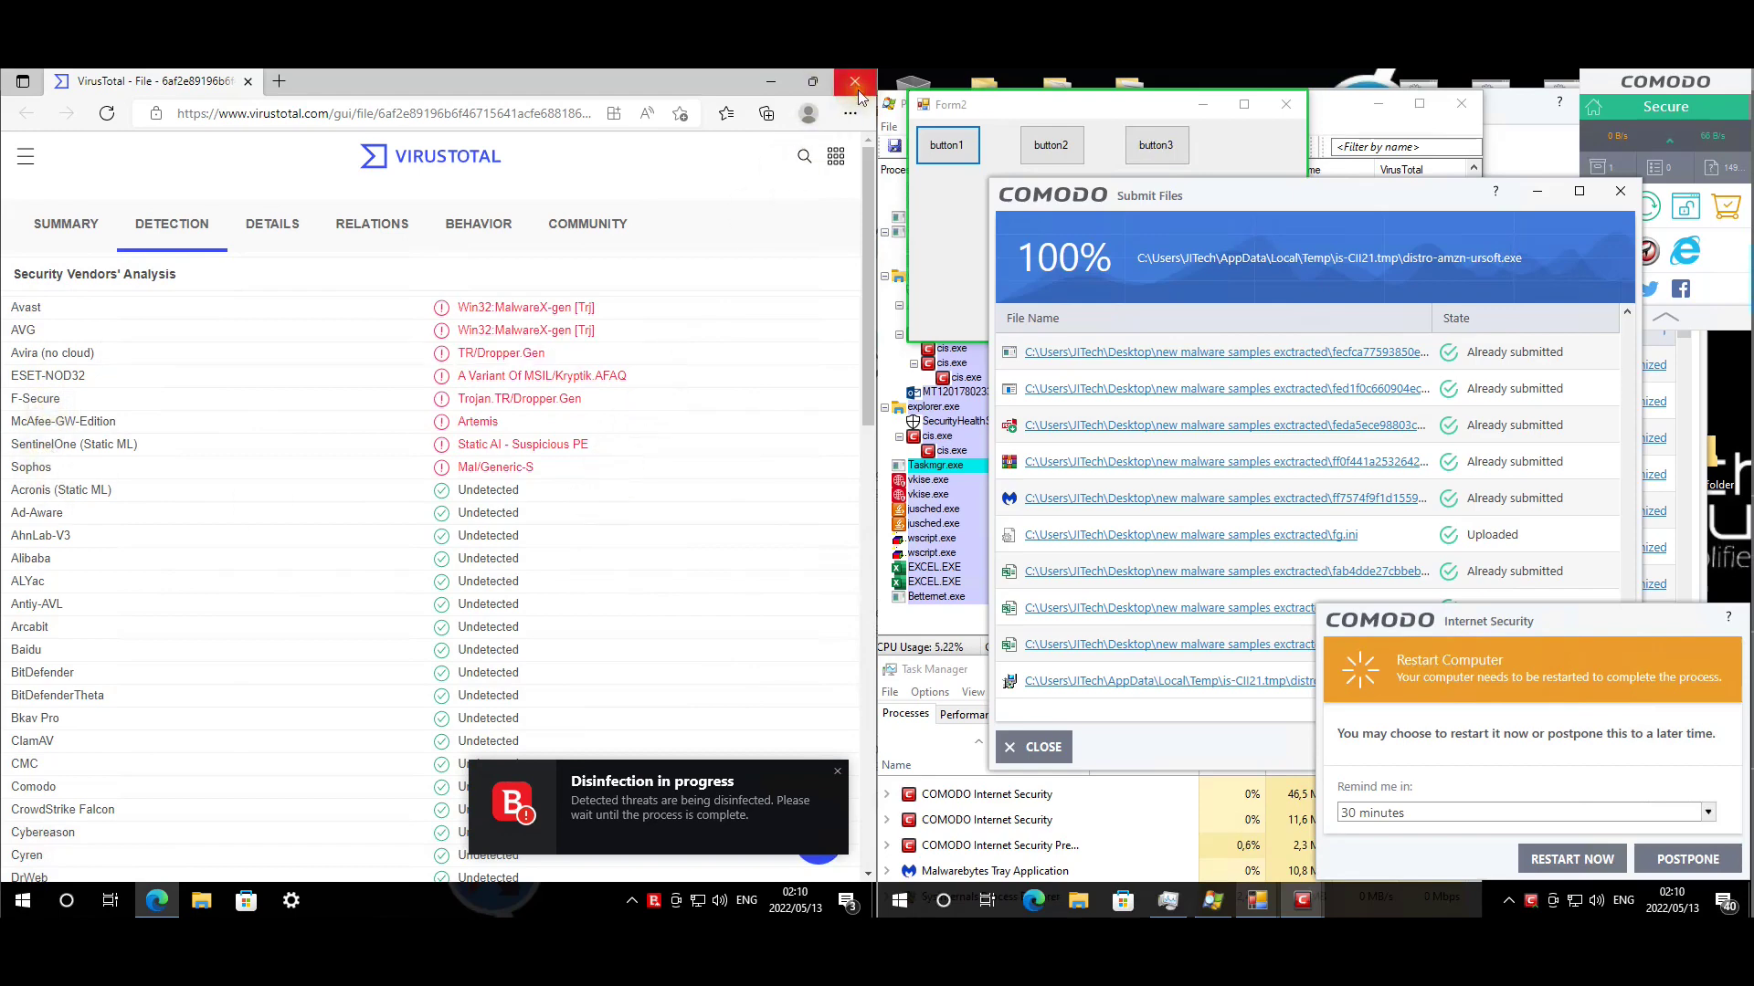
pyautogui.scroll(-5, 468, 484)
pyautogui.scroll(-5, 469, 484)
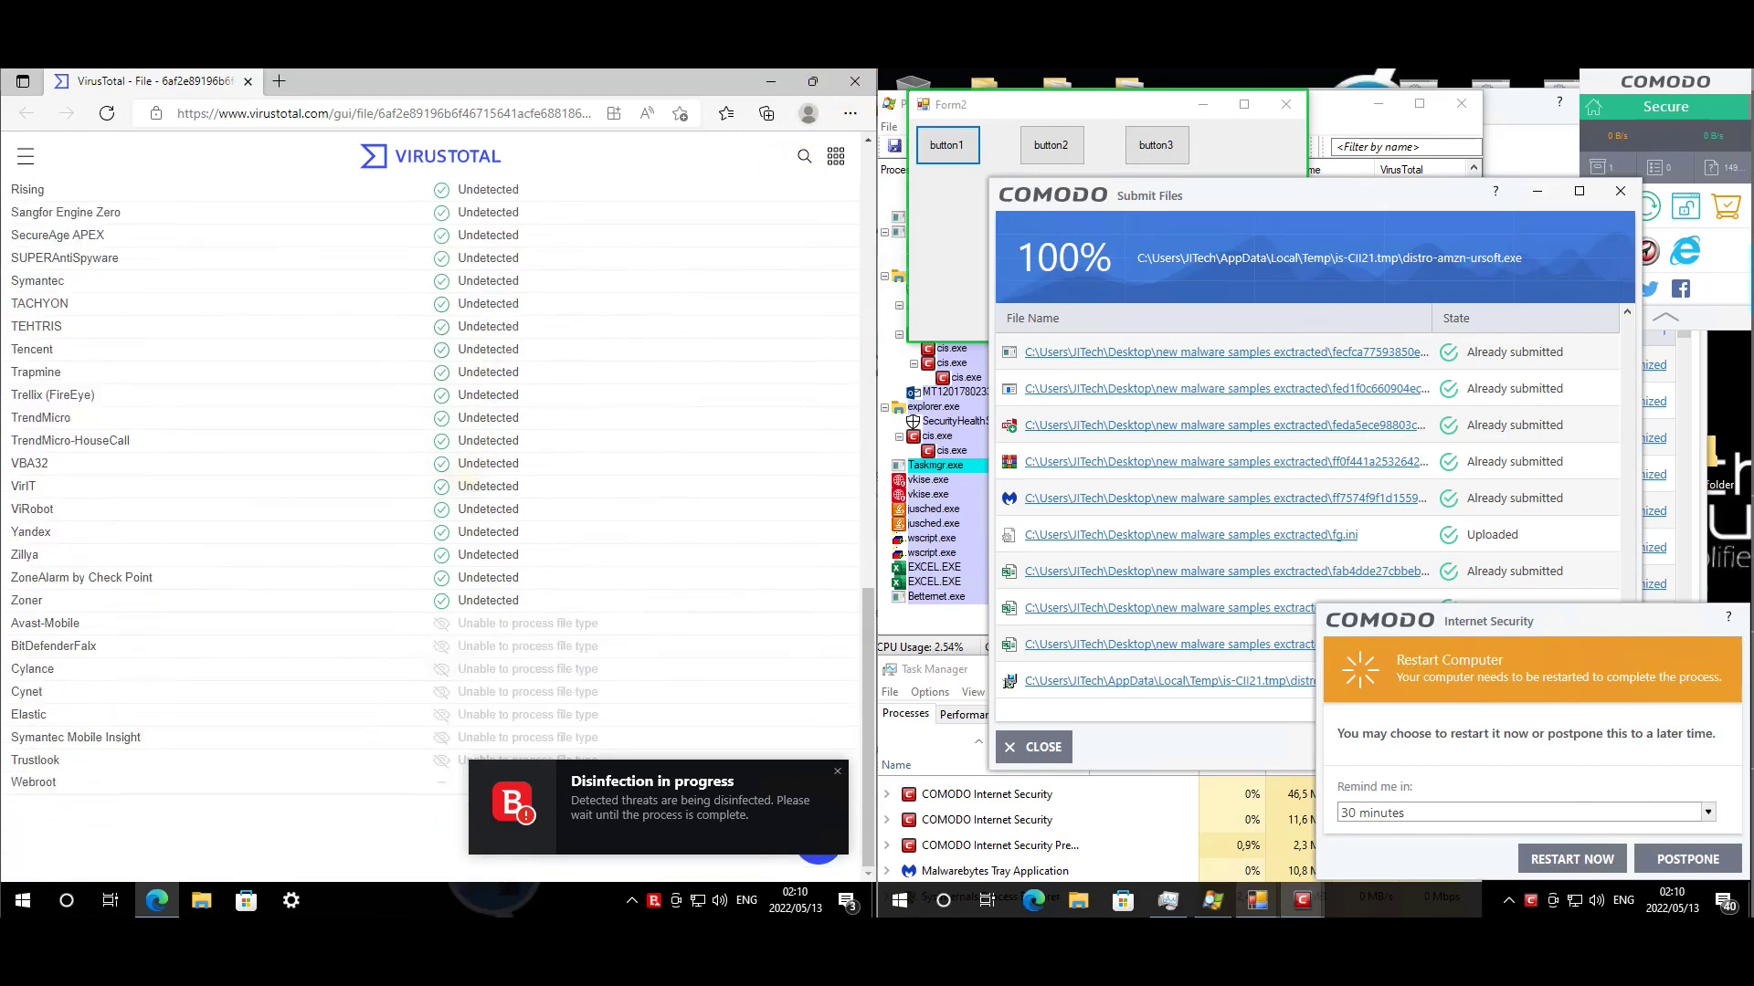
pyautogui.scroll(12, 469, 484)
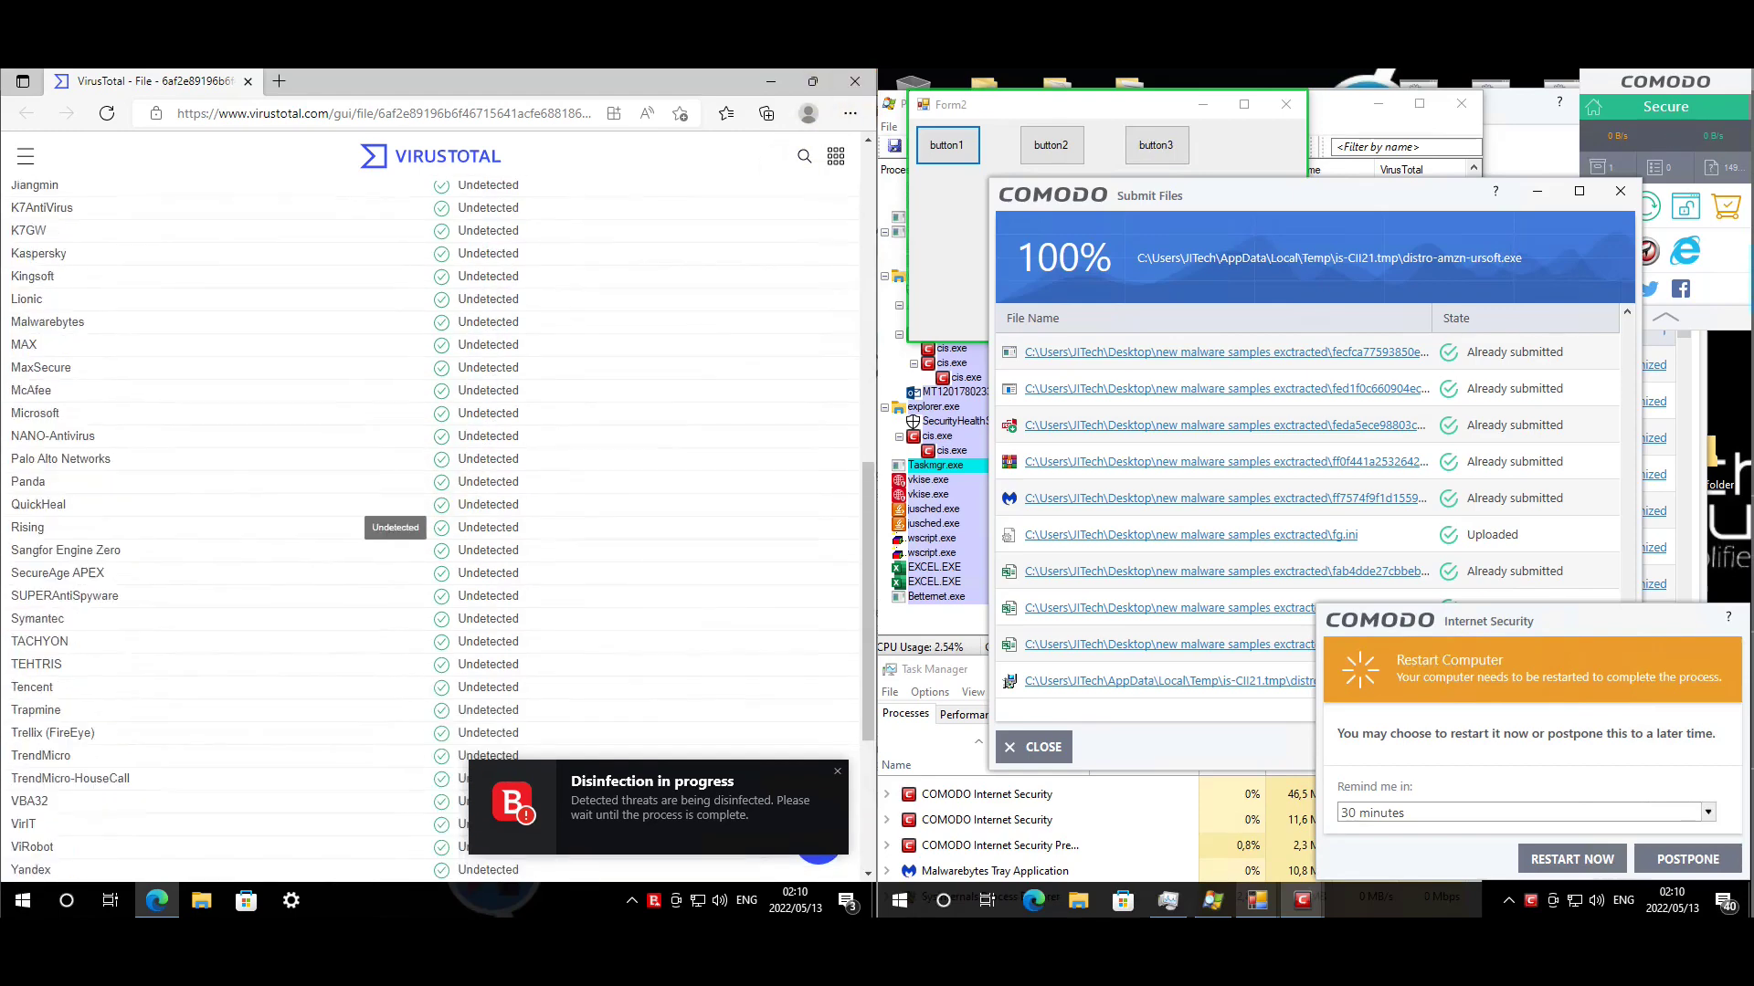
pyautogui.click(846, 82)
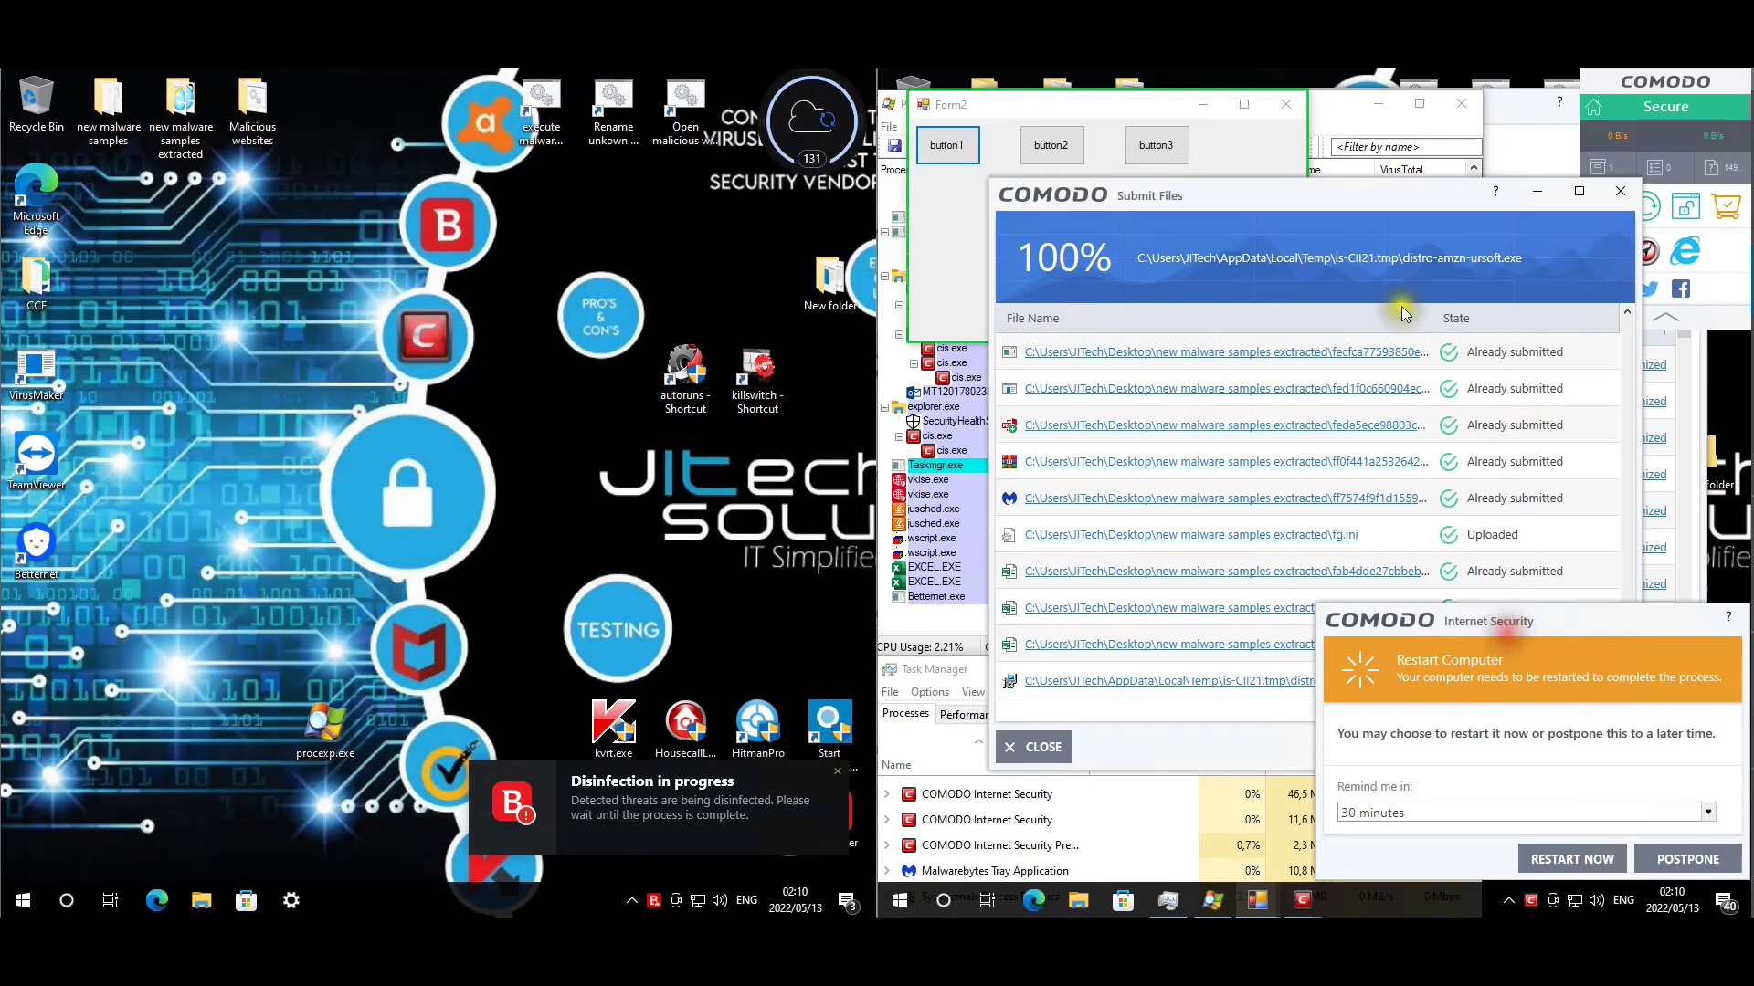
# Close Comodo's Submit Files window and the leftover Form1 and Form2 windows on the Comodo machine.
pyautogui.click(1041, 747)
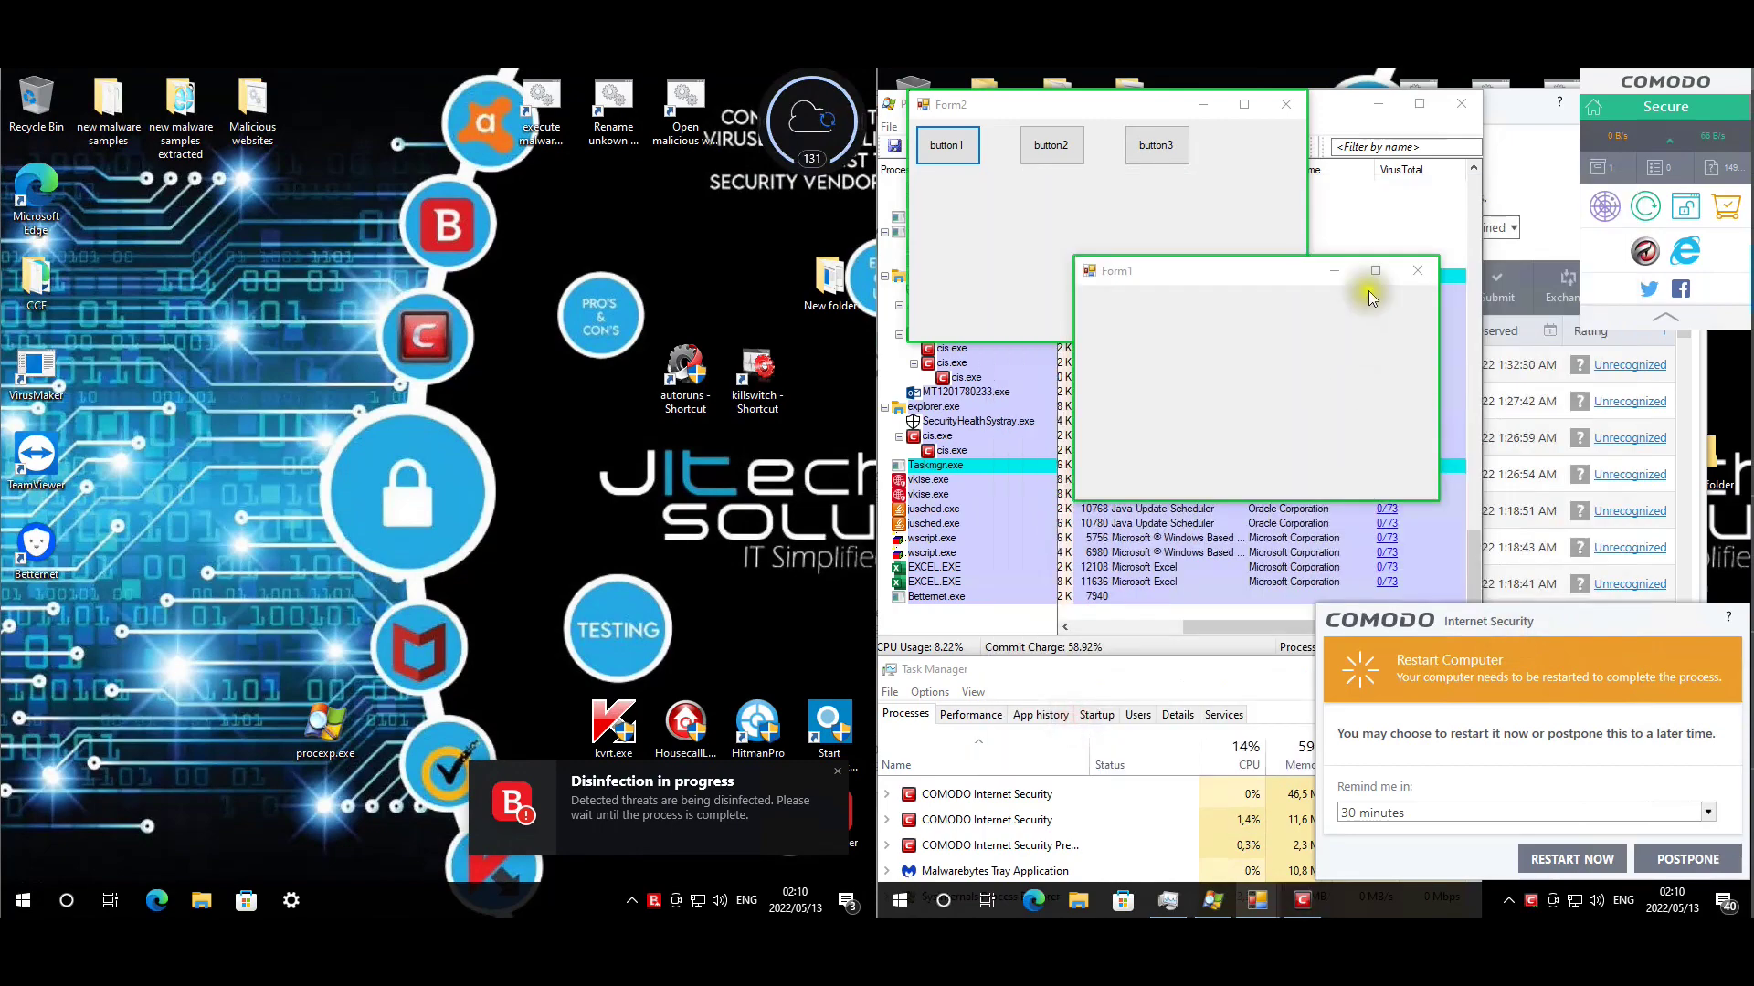
pyautogui.click(1417, 270)
pyautogui.click(1286, 104)
pyautogui.click(1356, 126)
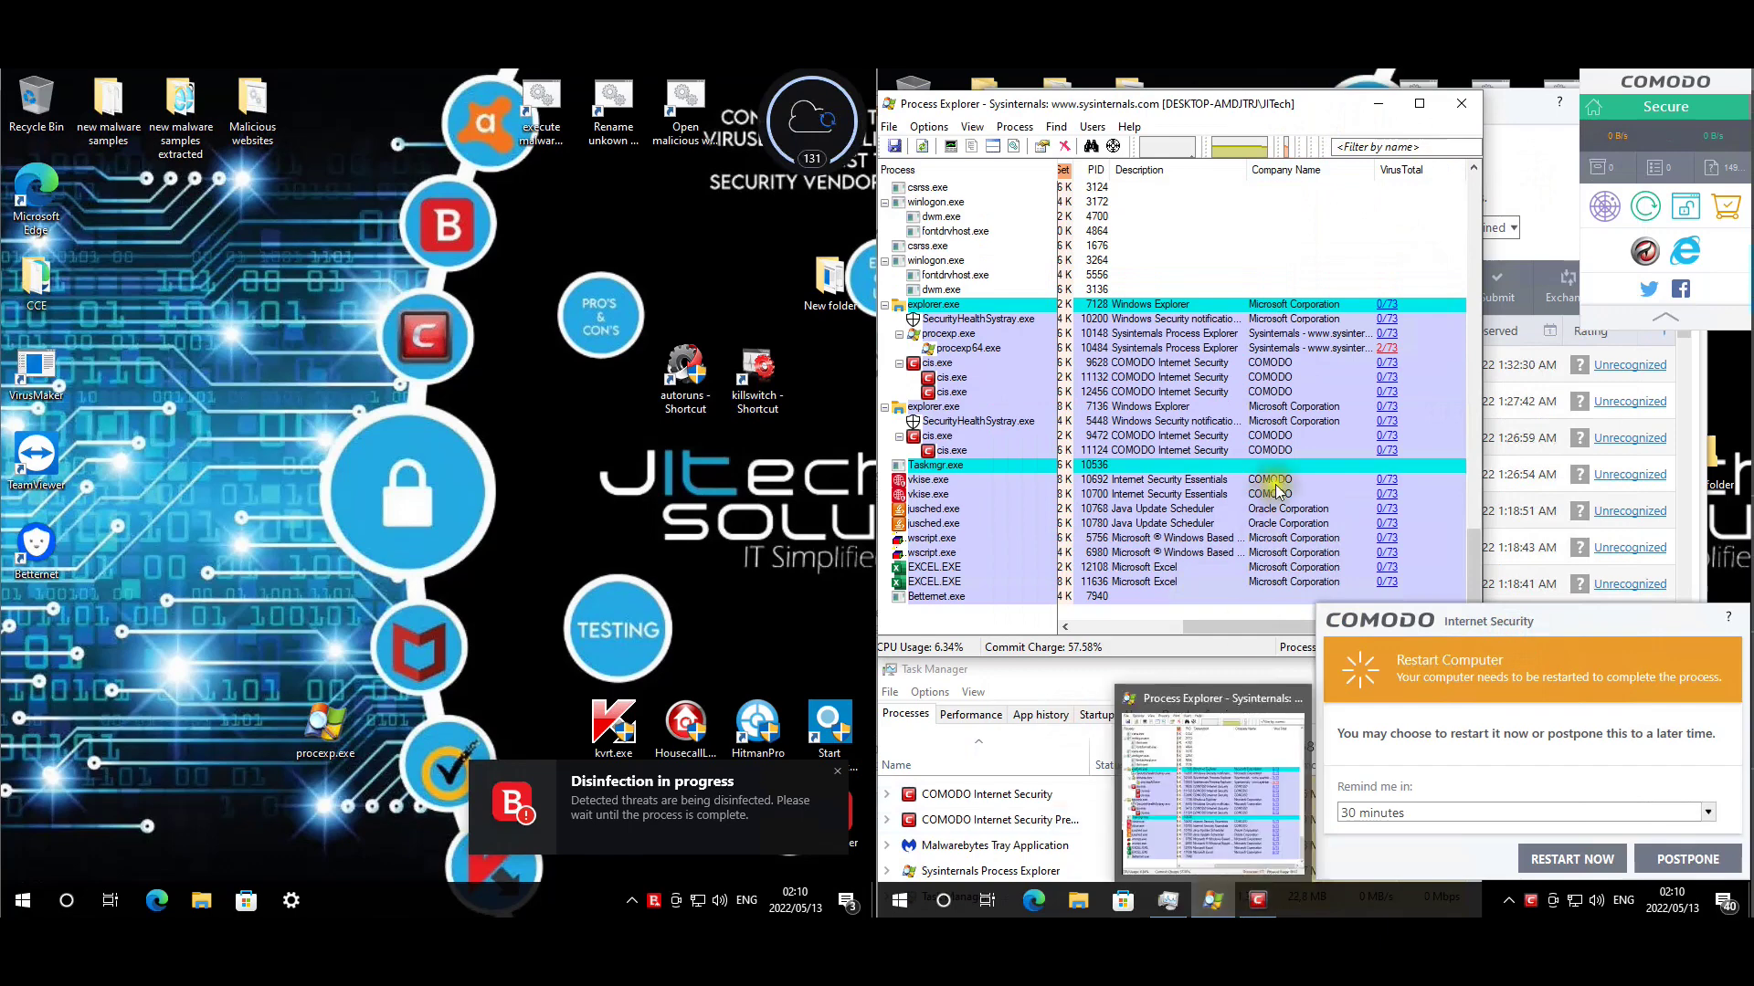
# Review the running processes in Process Explorer on the Comodo machine, and close it along with Comodo's Advanced Settings.
pyautogui.click(1477, 582)
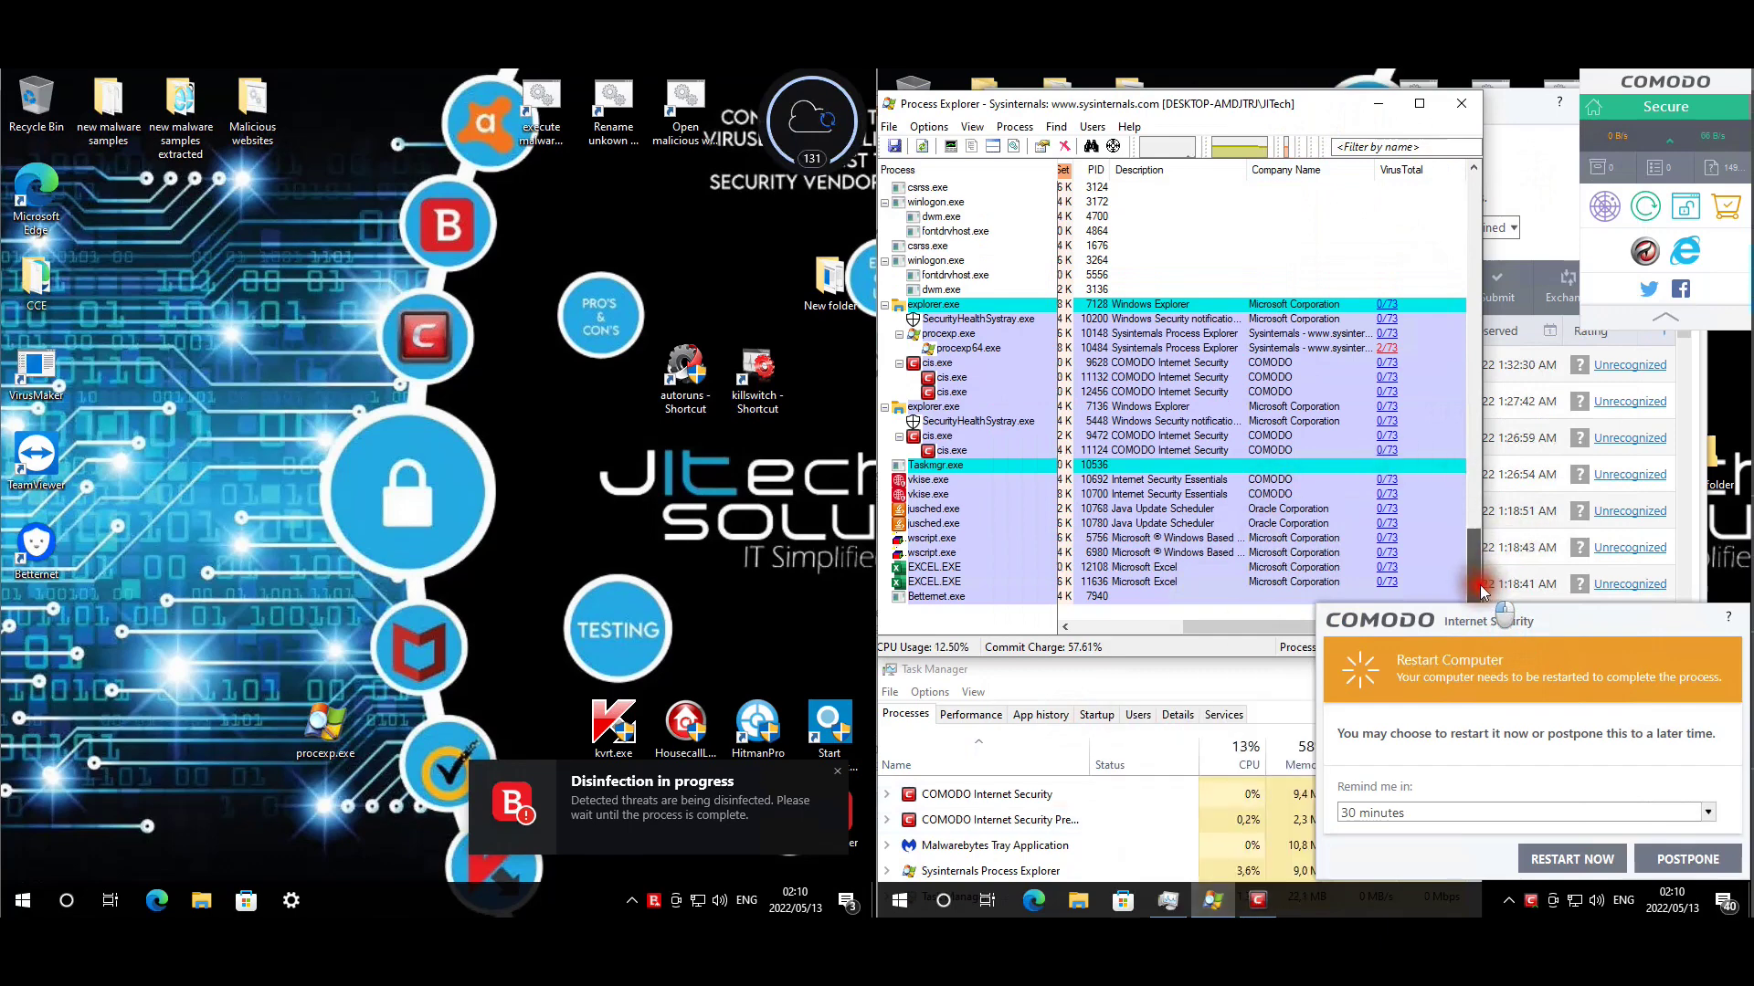
pyautogui.moveTo(1480, 589); pyautogui.dragTo(1484, 170)
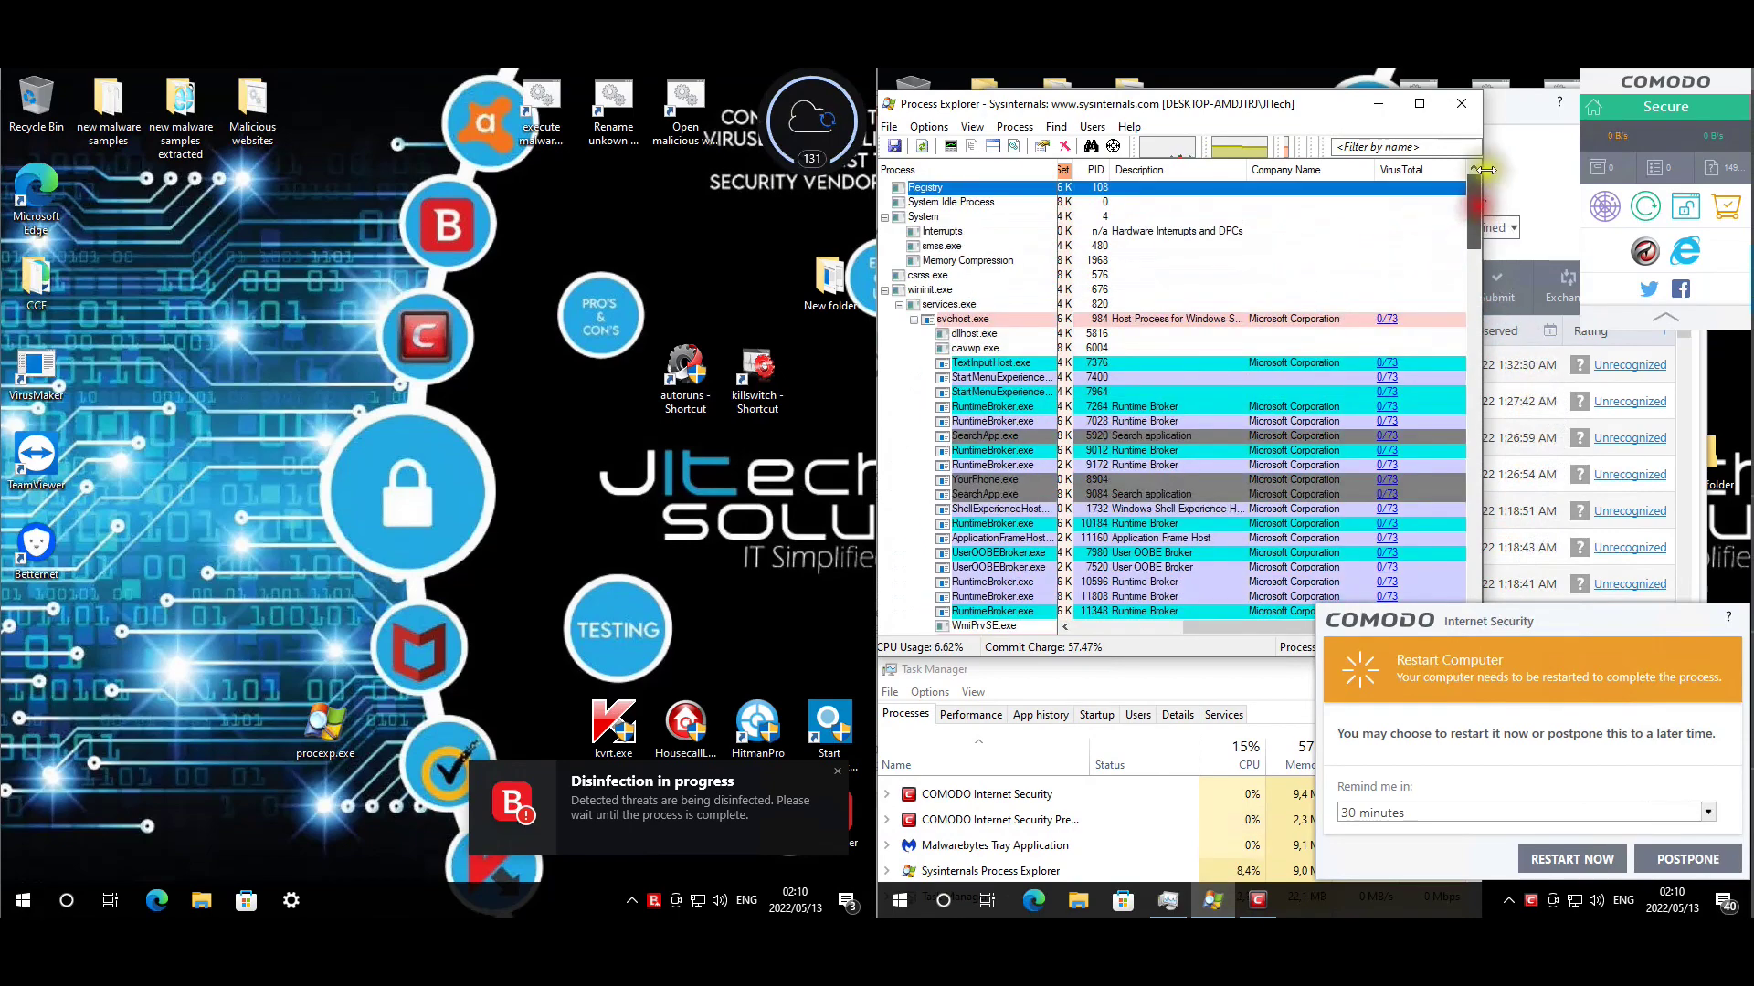
pyautogui.click(1465, 112)
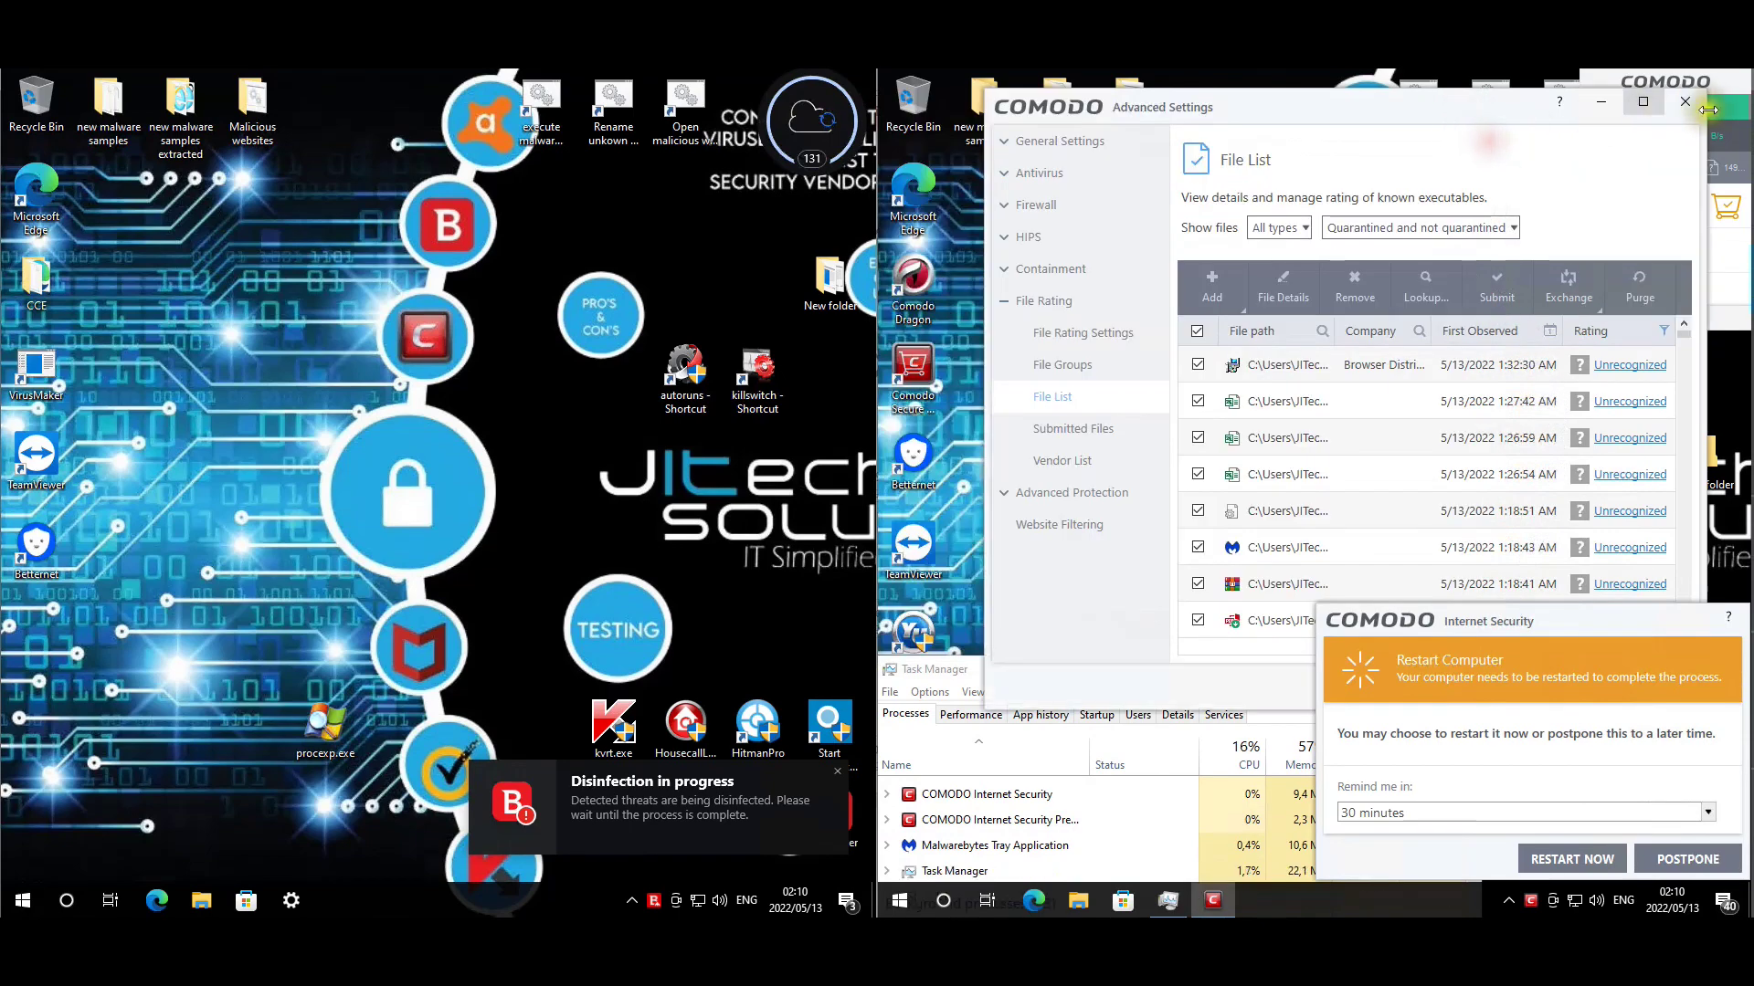
pyautogui.click(1685, 102)
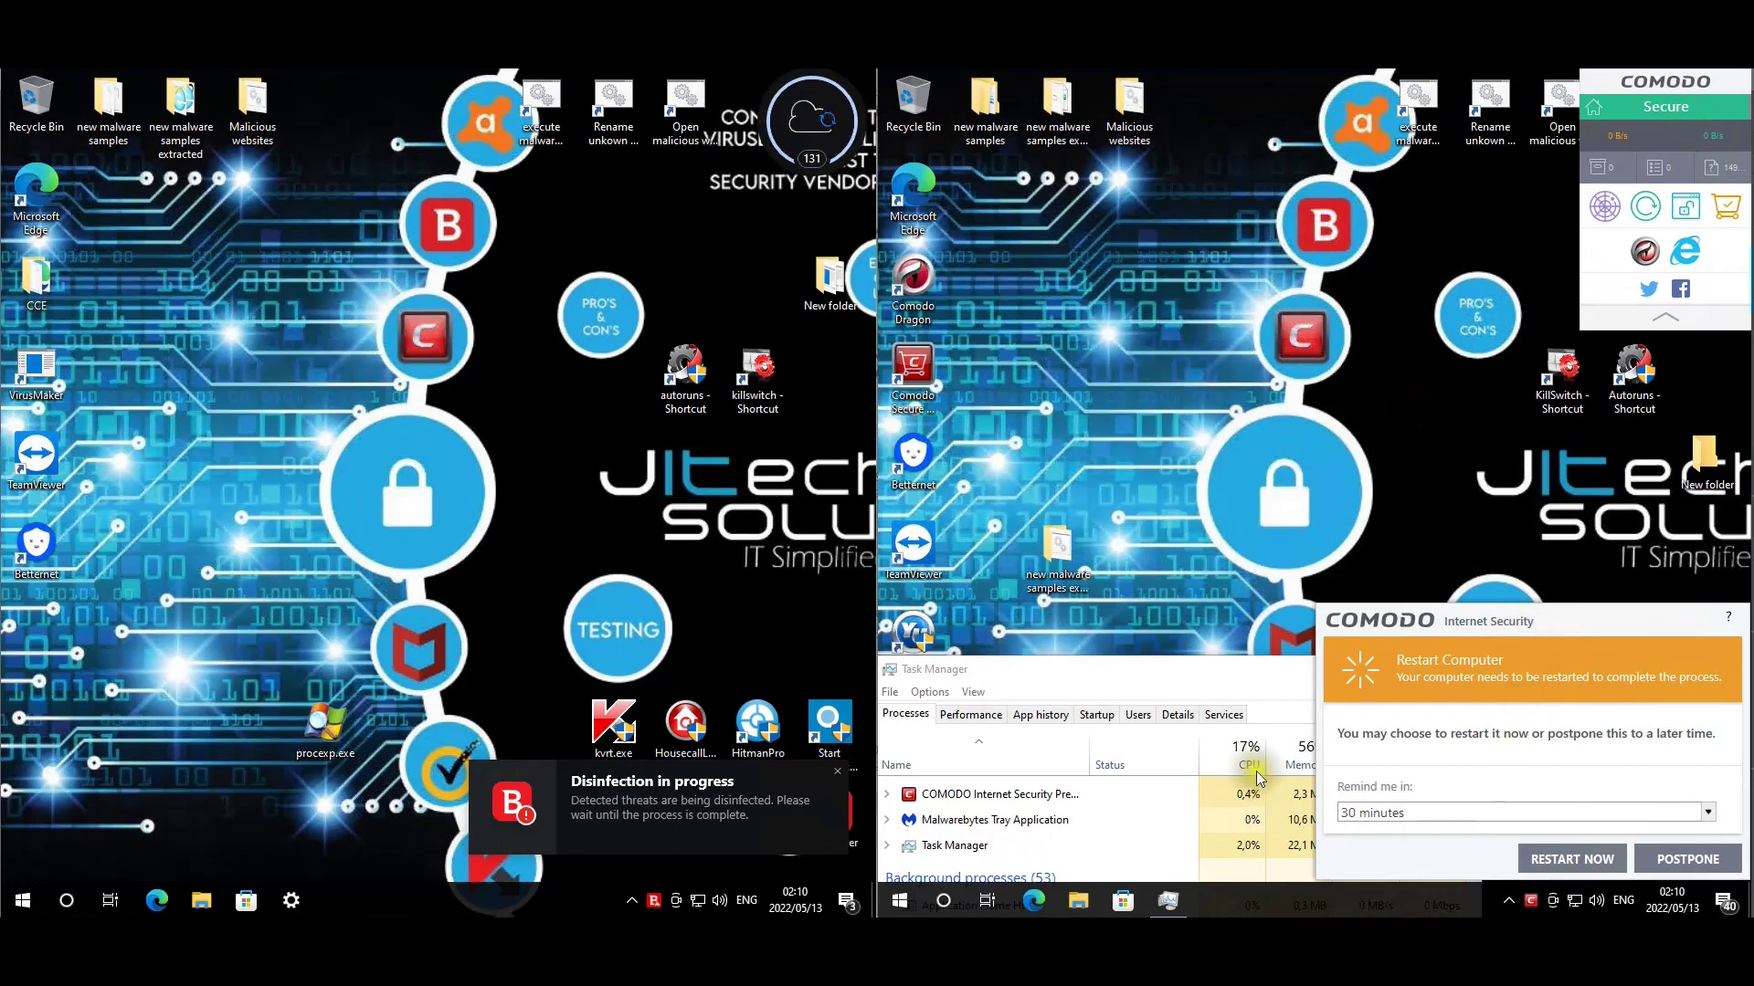
# Check the startup entries in the Comodo machine's Task Manager and close it.
pyautogui.moveTo(1220, 671); pyautogui.dragTo(1284, 152)
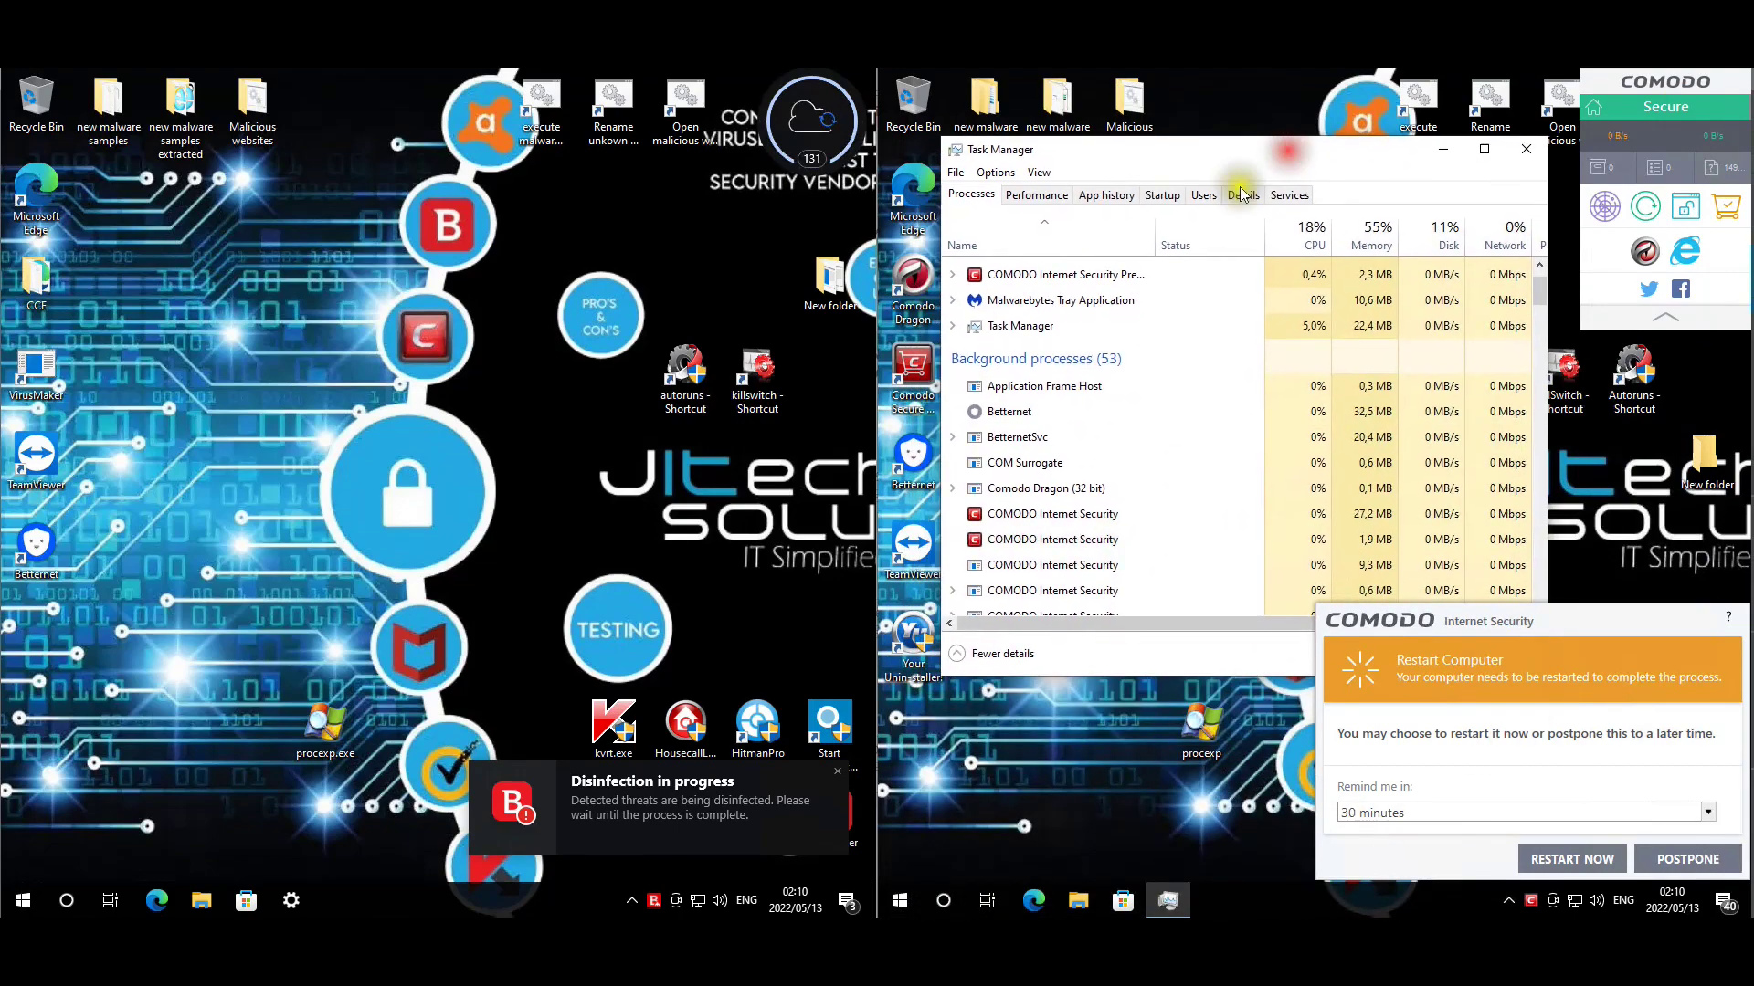
pyautogui.click(1062, 197)
pyautogui.click(1173, 194)
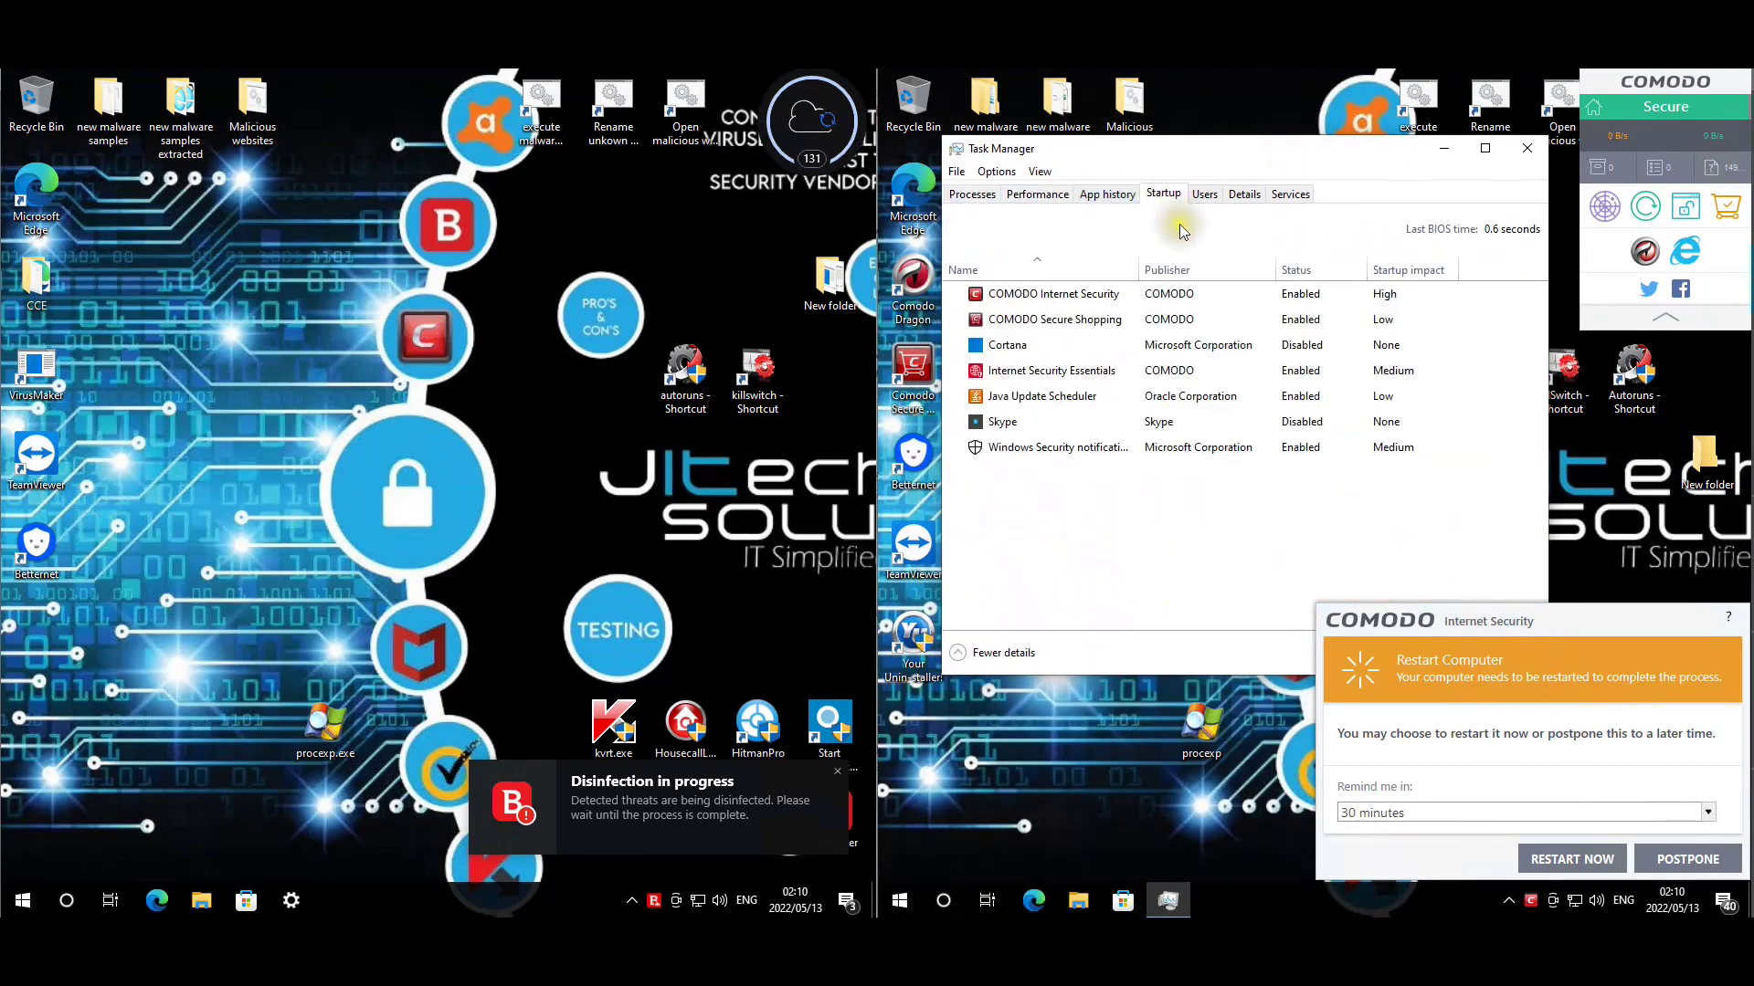
pyautogui.click(1139, 393)
pyautogui.click(1537, 152)
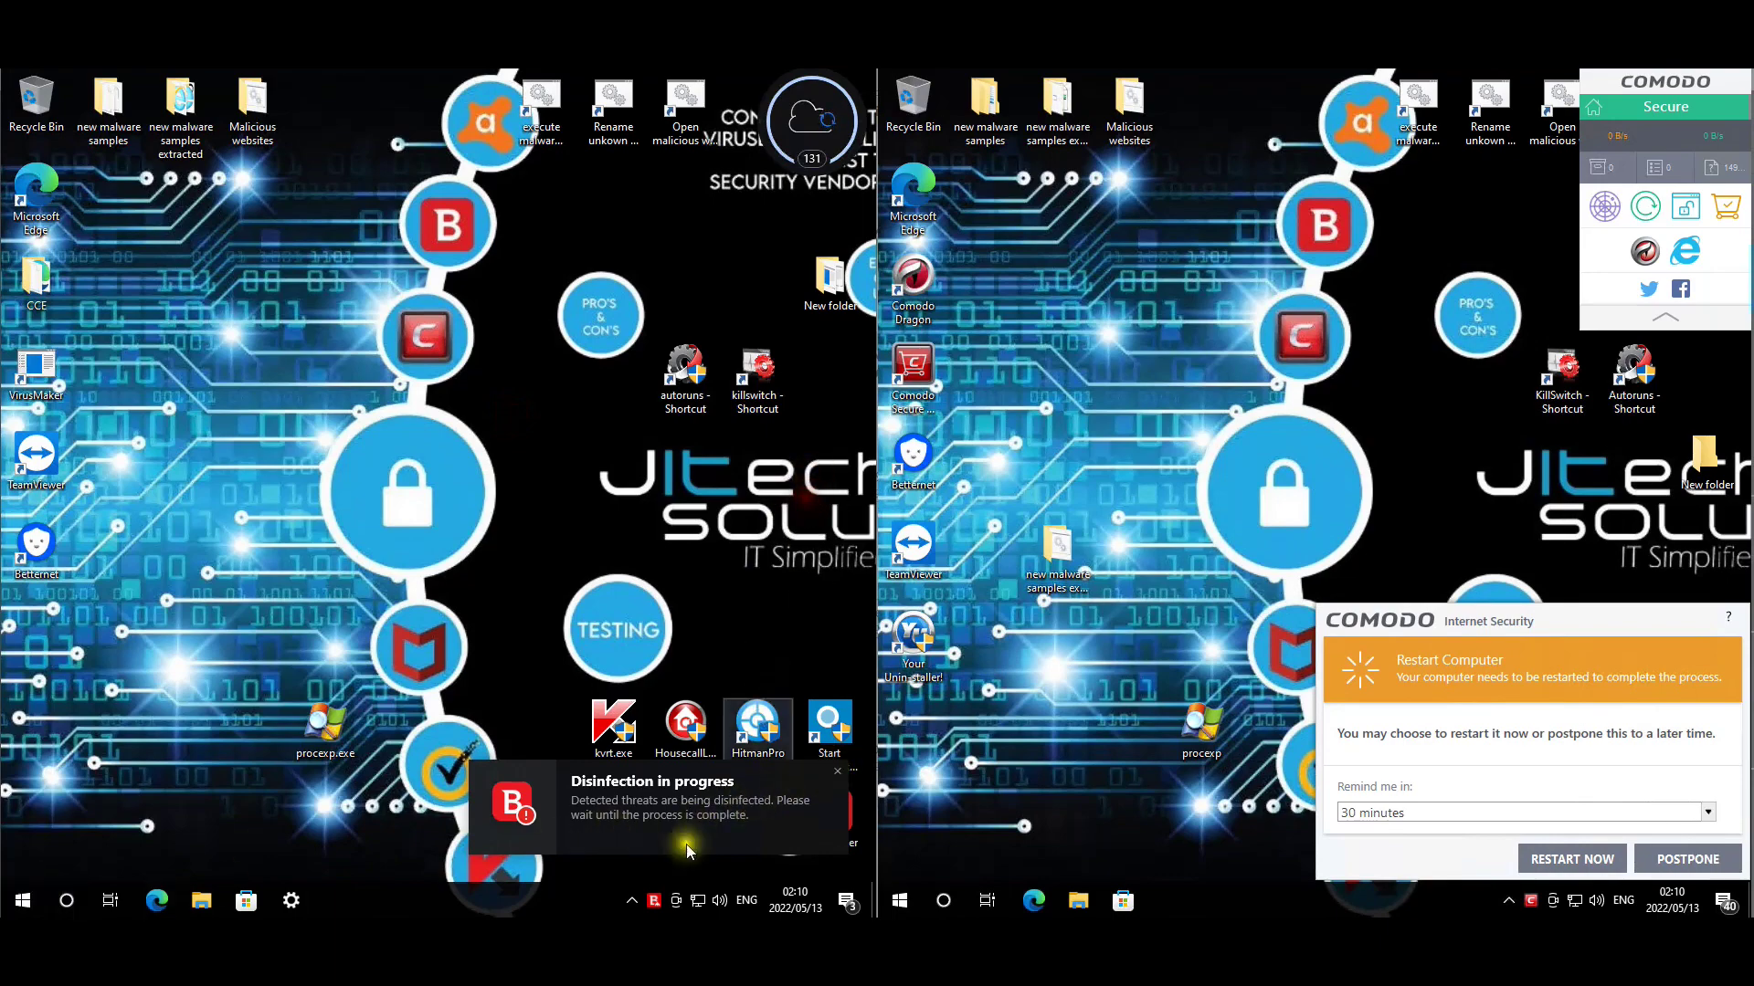
# Restart the Comodo machine immediately from Comodo's Restart Computer alert.
pyautogui.click(655, 901)
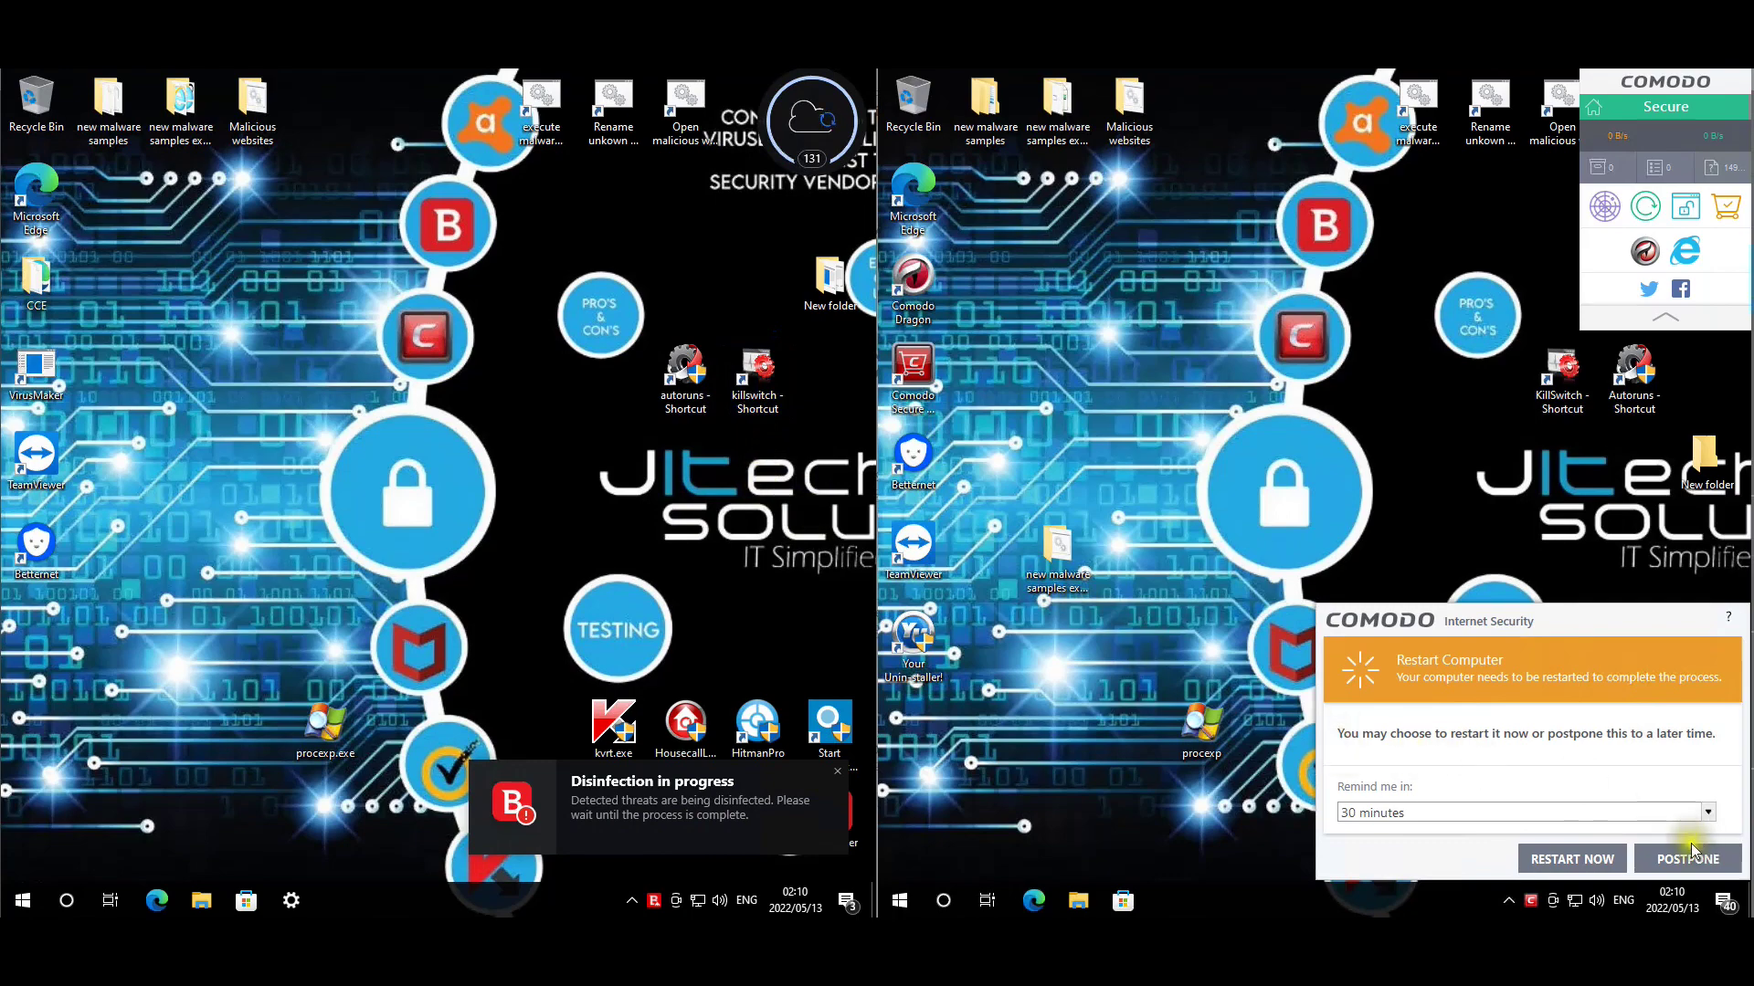
pyautogui.click(1587, 857)
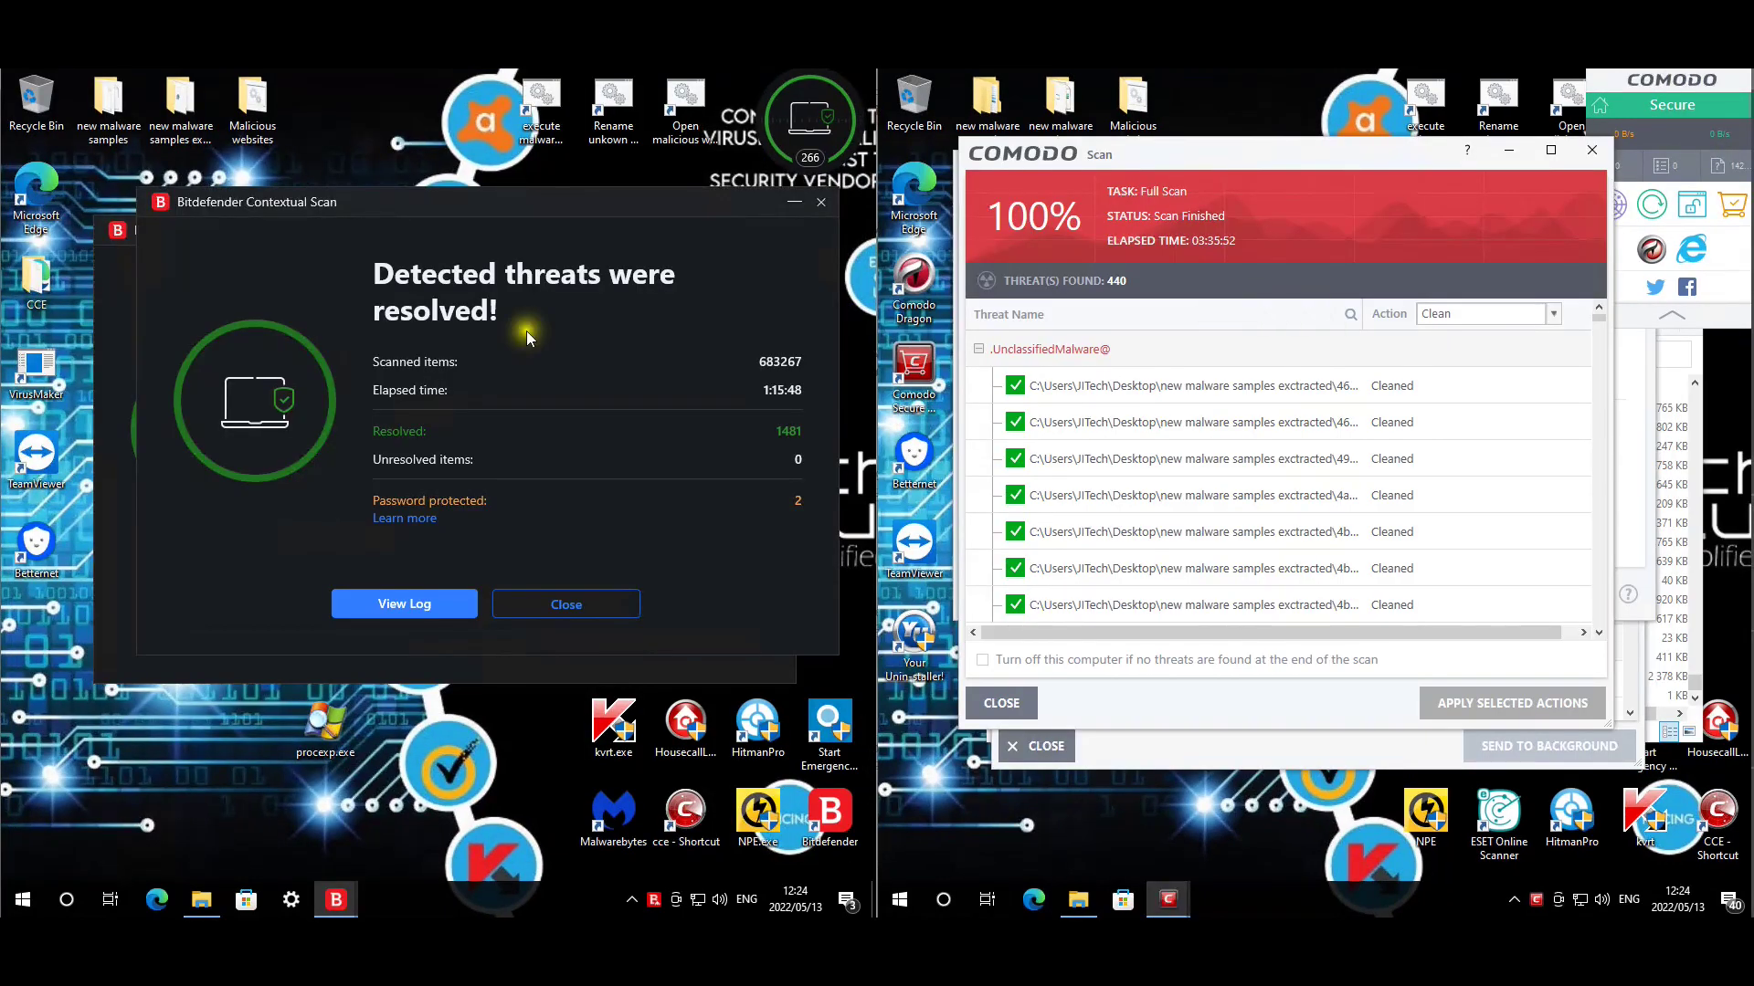
# Compare the results of Bitdefender's Full System Scan and Contextual Scan, and close both result windows.
pyautogui.click(118, 301)
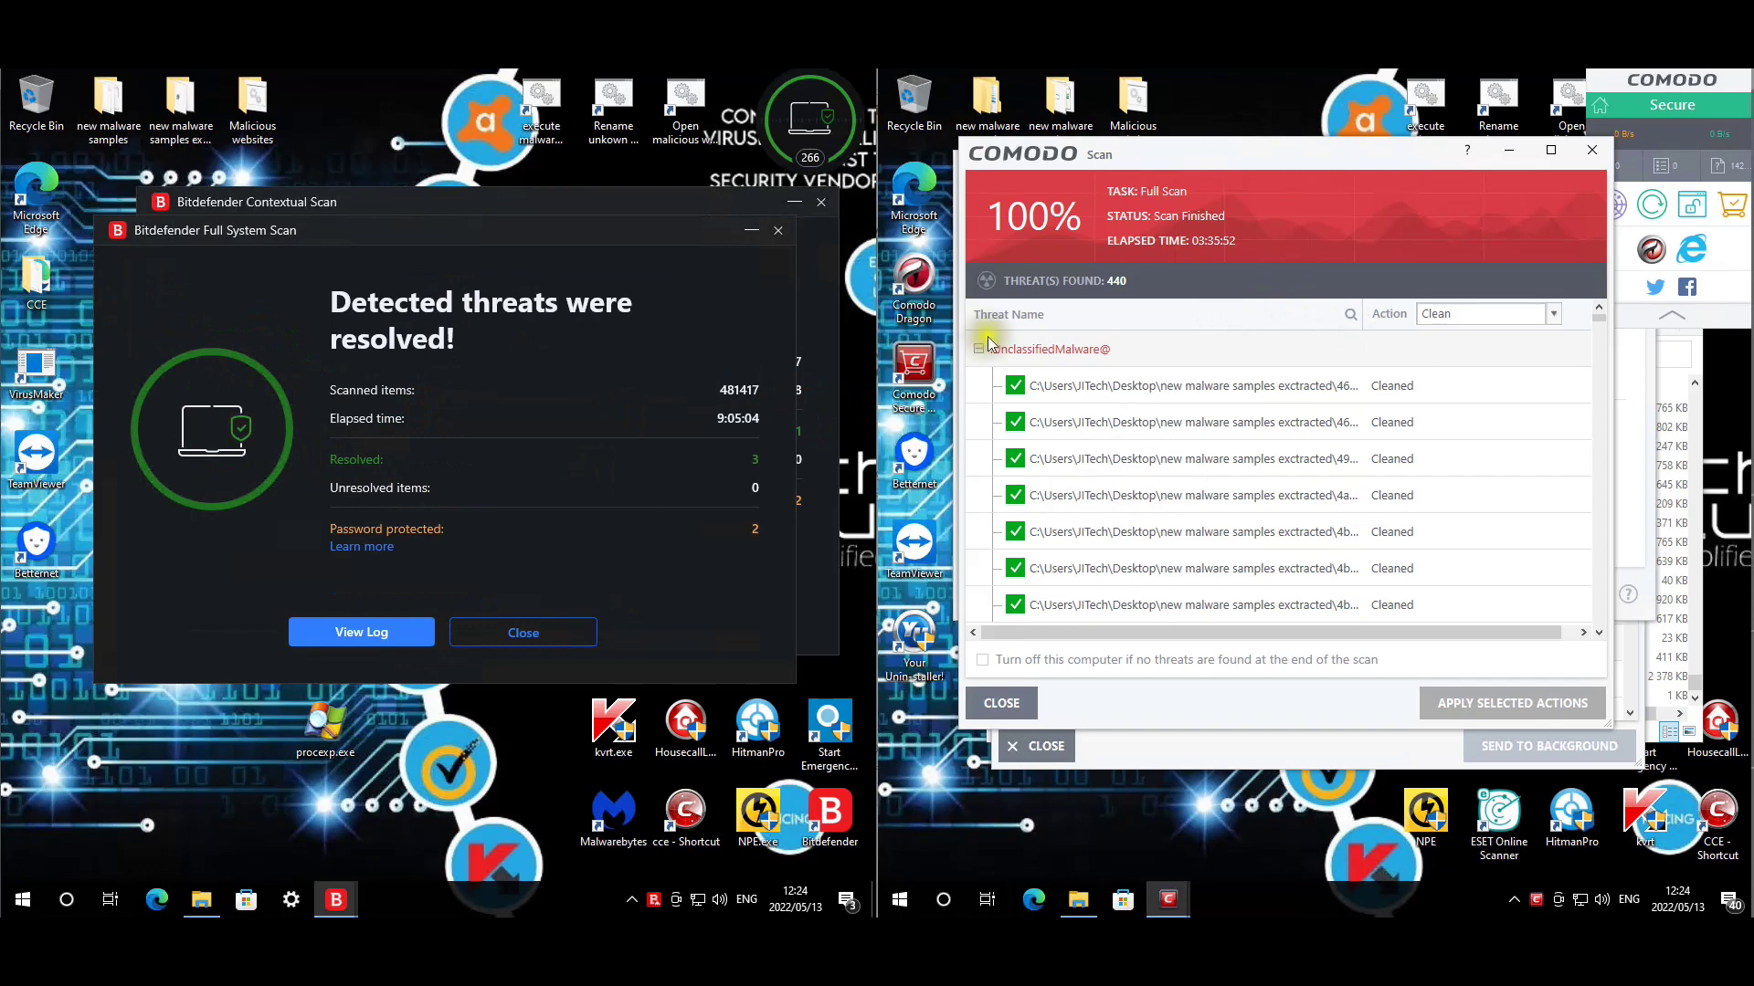
pyautogui.moveTo(705, 239); pyautogui.dragTo(715, 211)
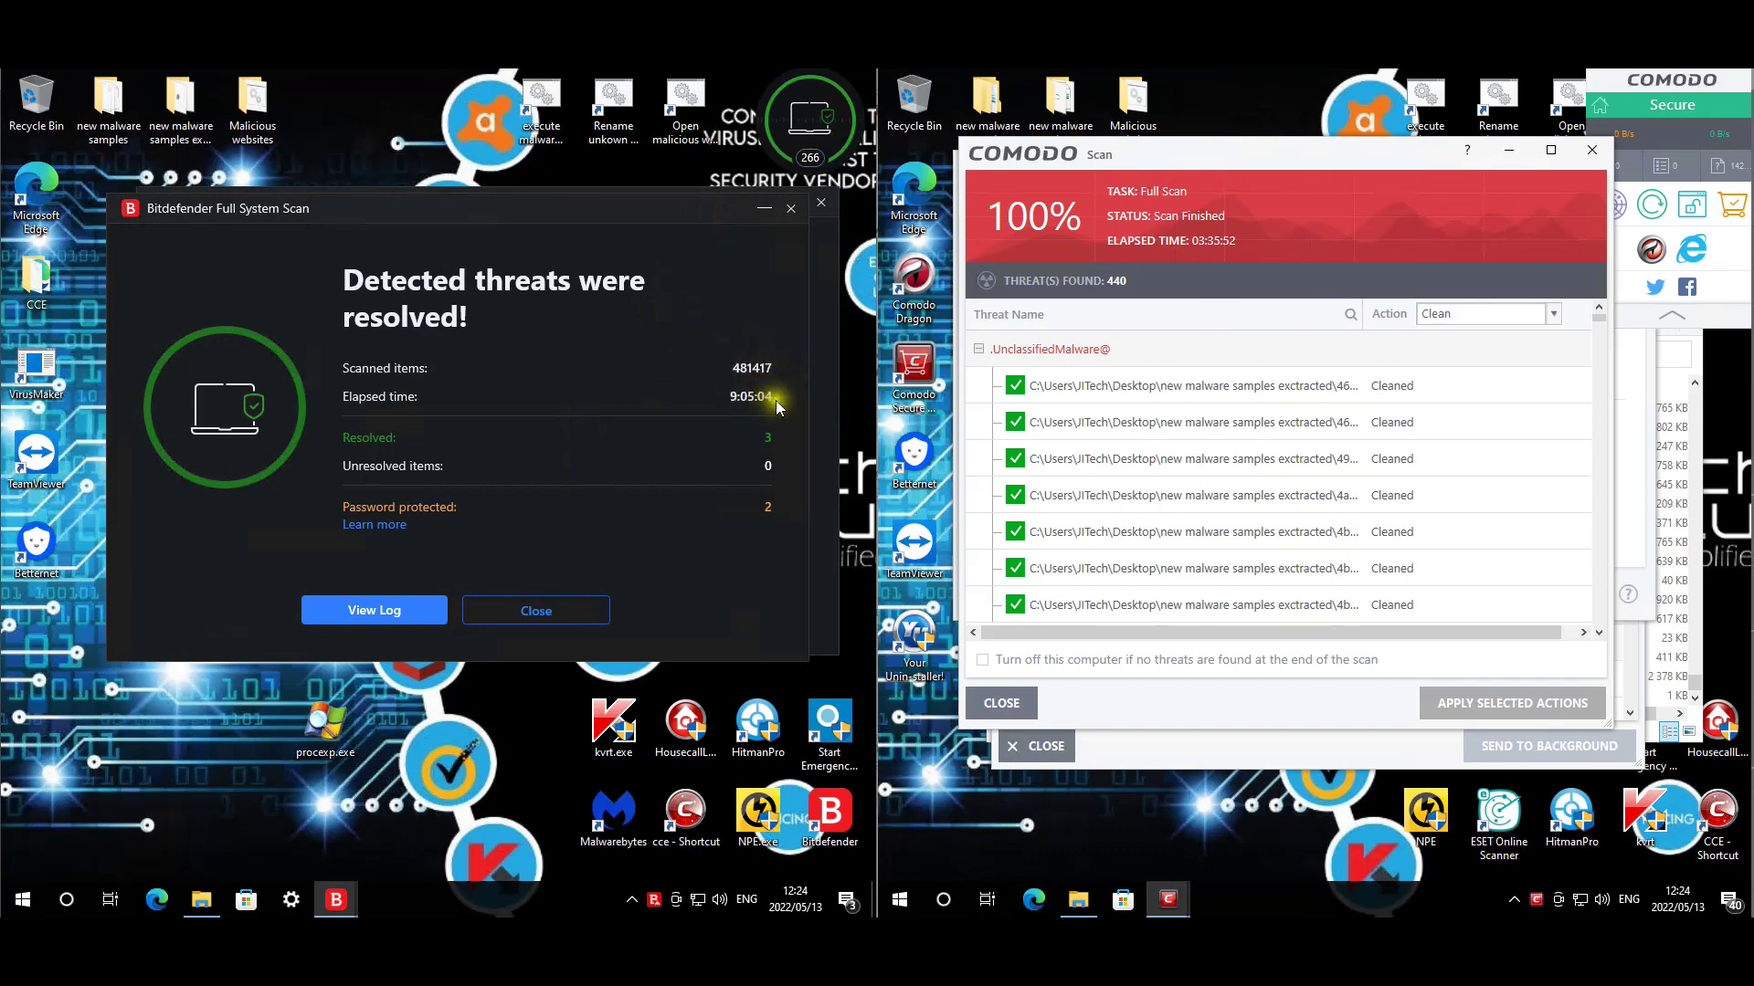
pyautogui.click(585, 621)
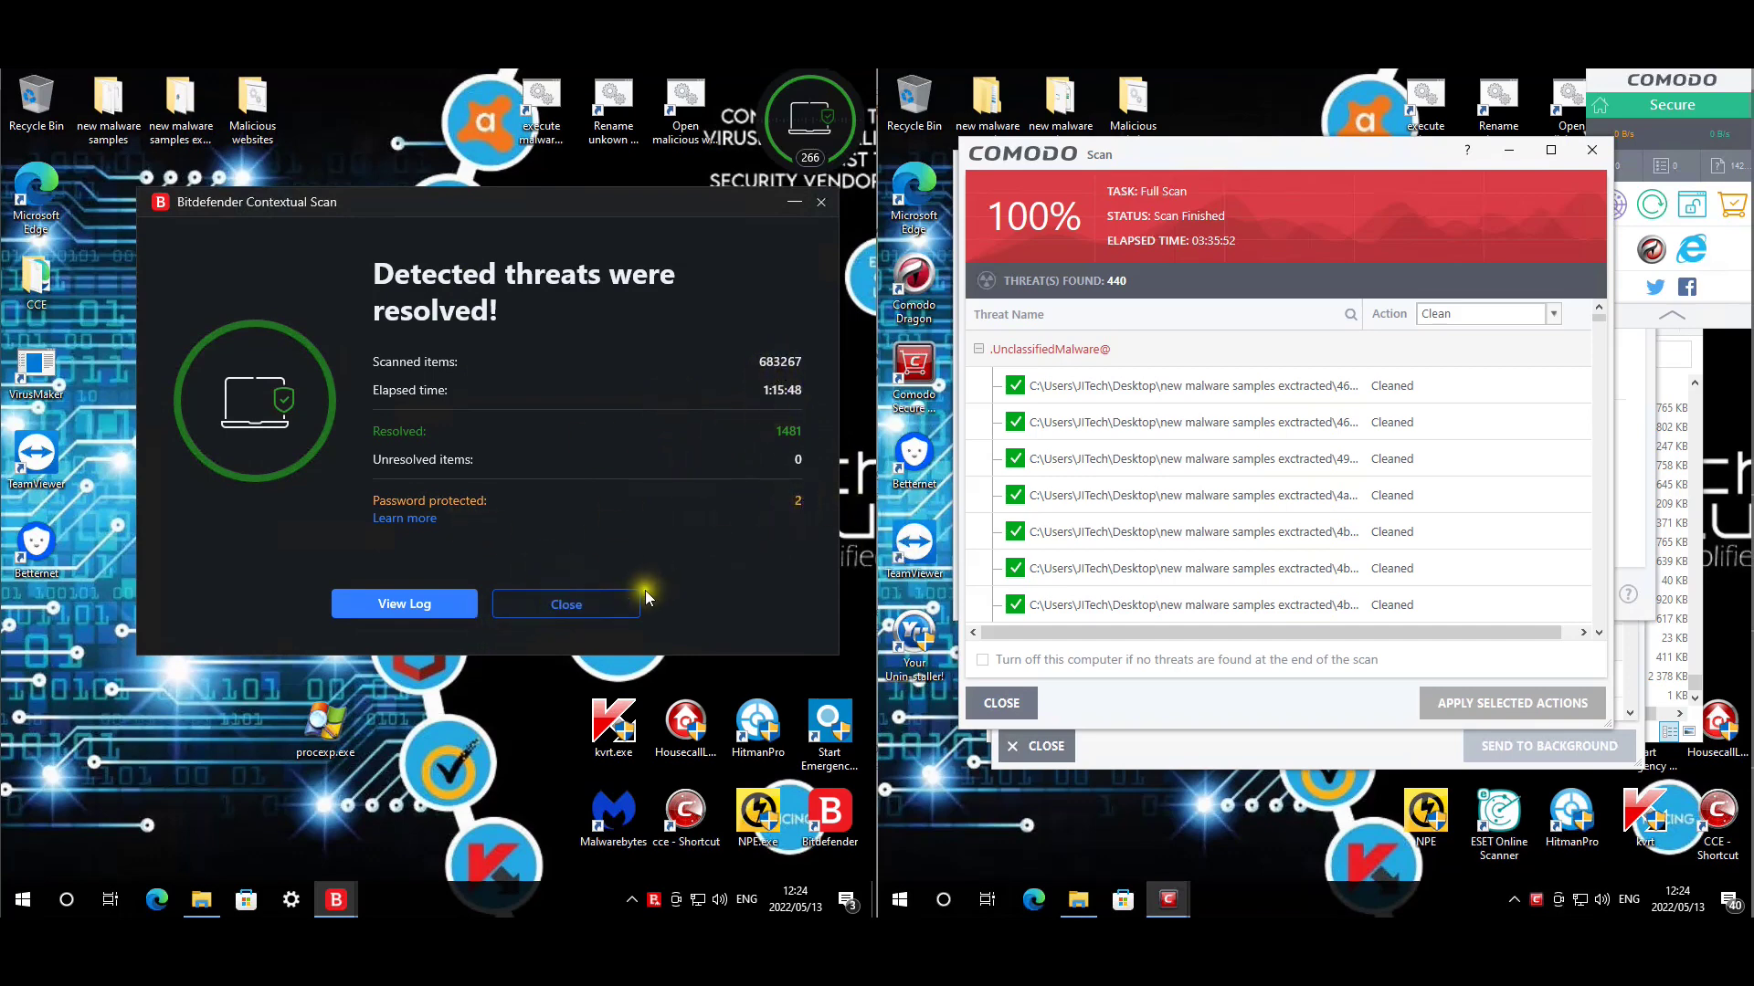
pyautogui.click(616, 608)
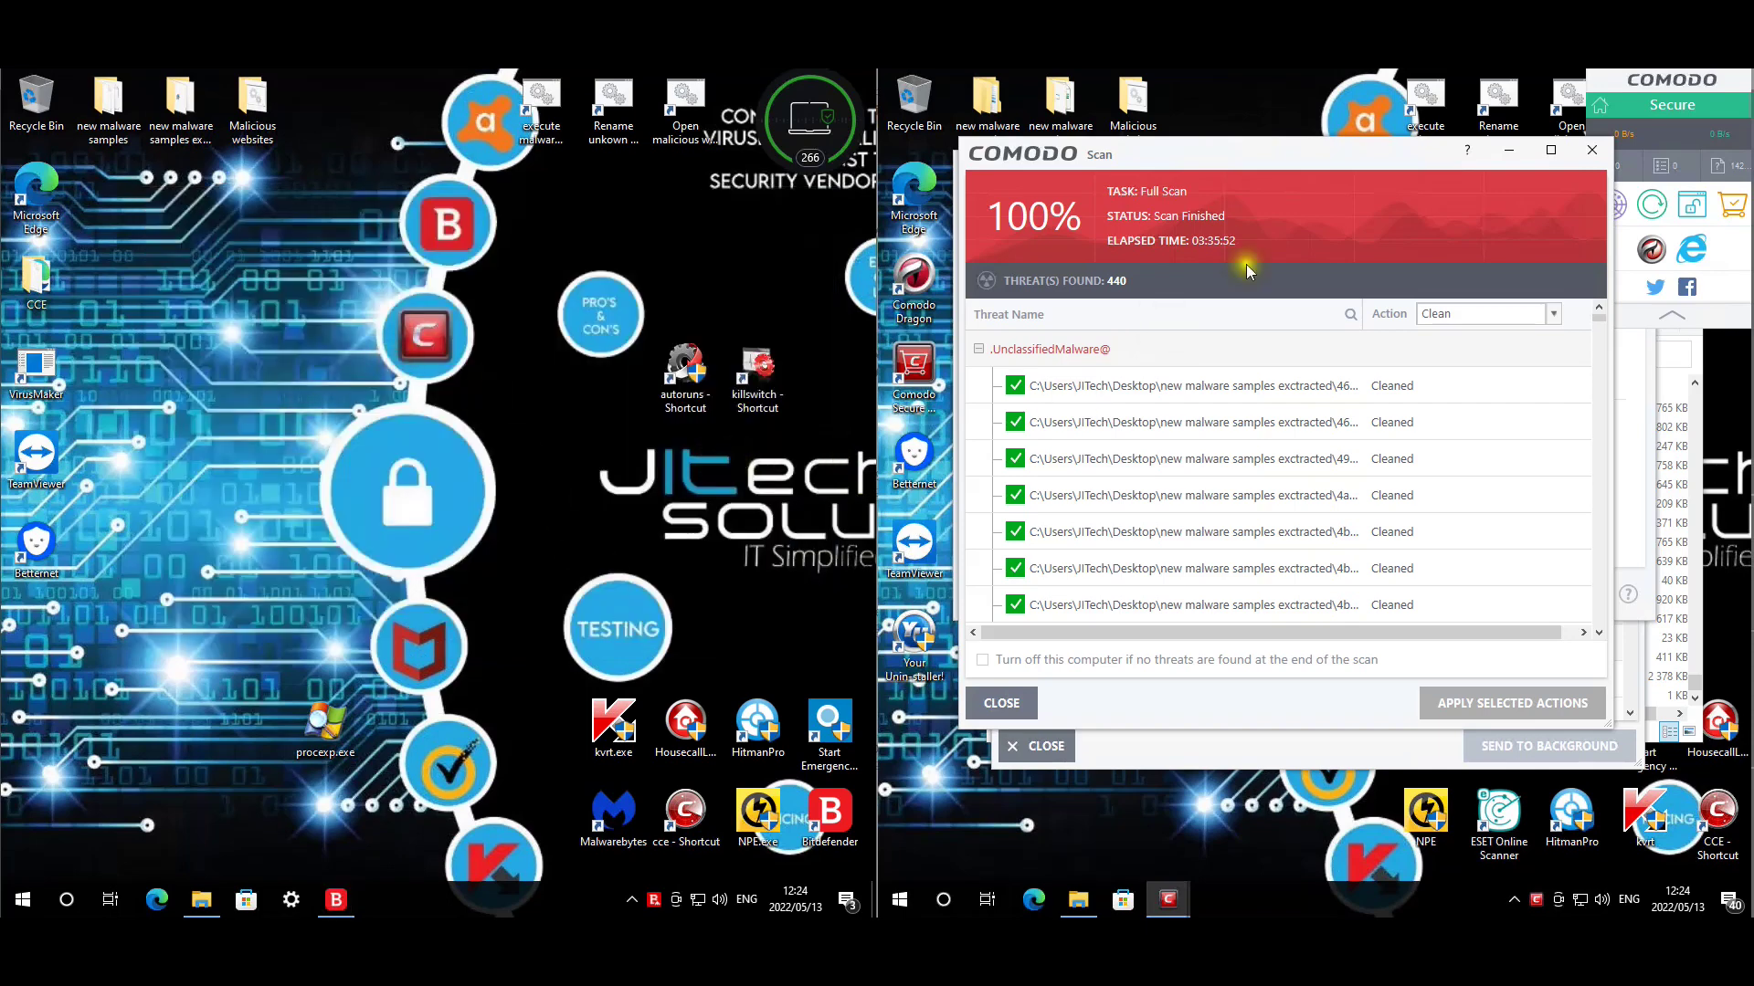
# Close Comodo's Full Scan results, delete the malicious files in its Lookup list, and close the remaining Comodo and samples folder windows.
pyautogui.click(998, 702)
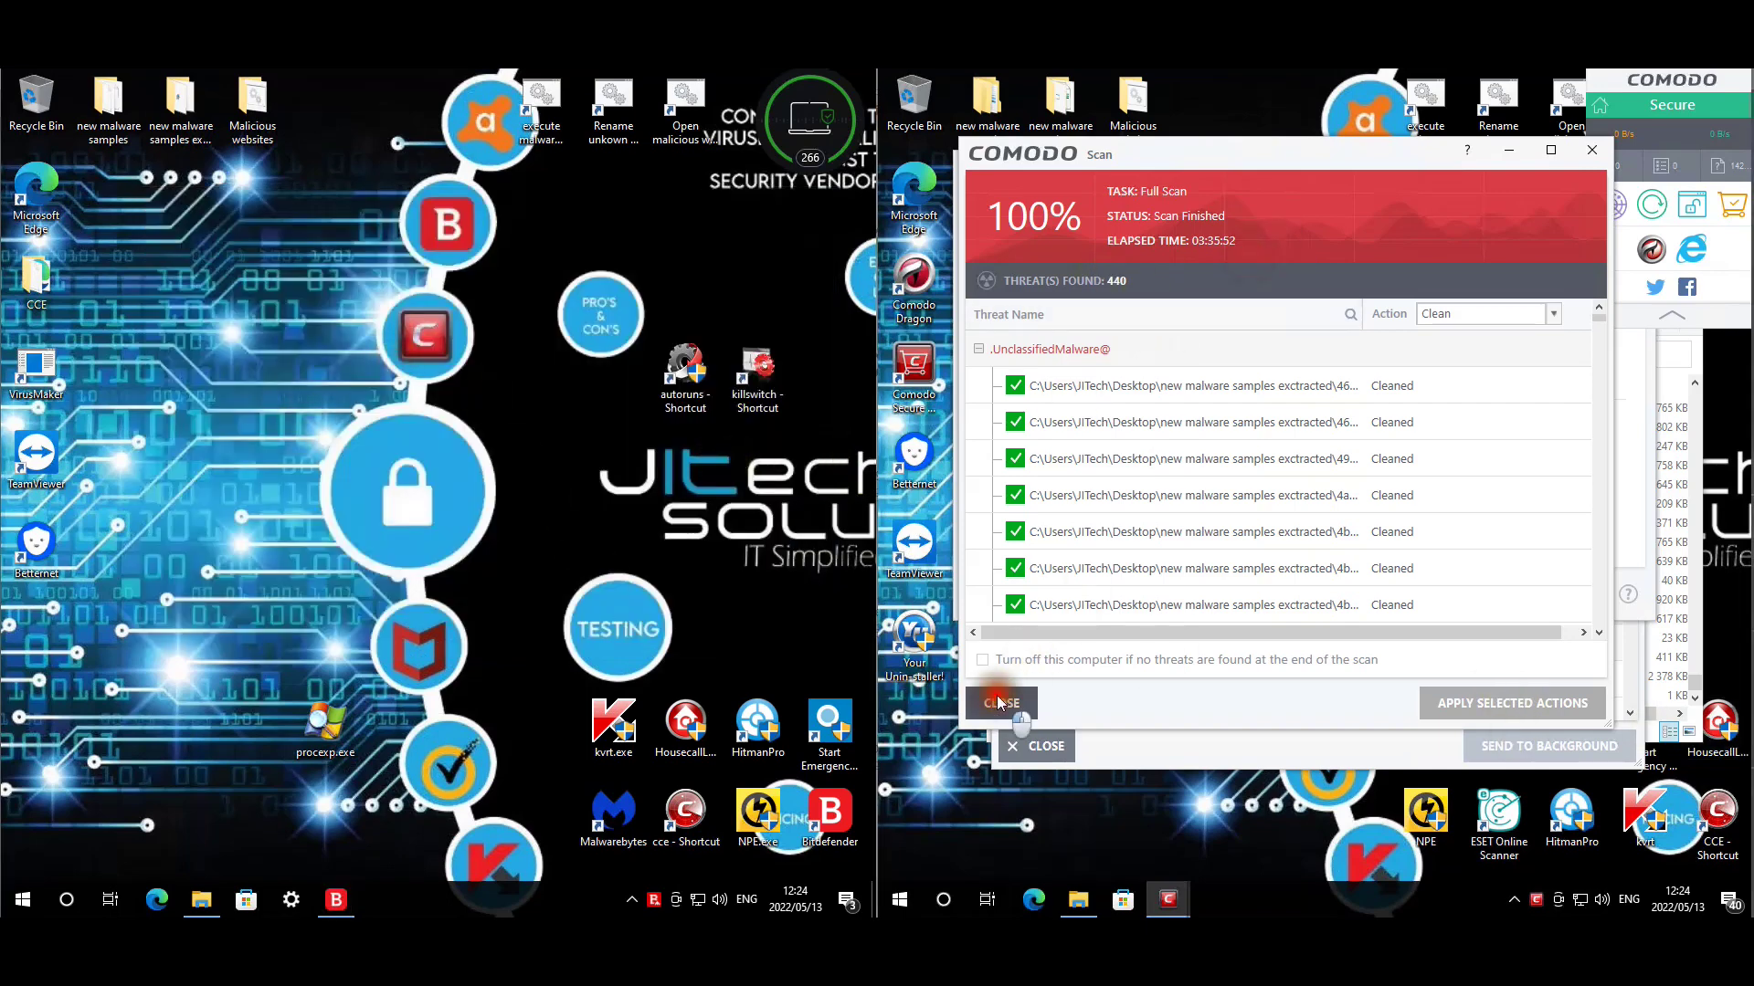
pyautogui.click(1064, 749)
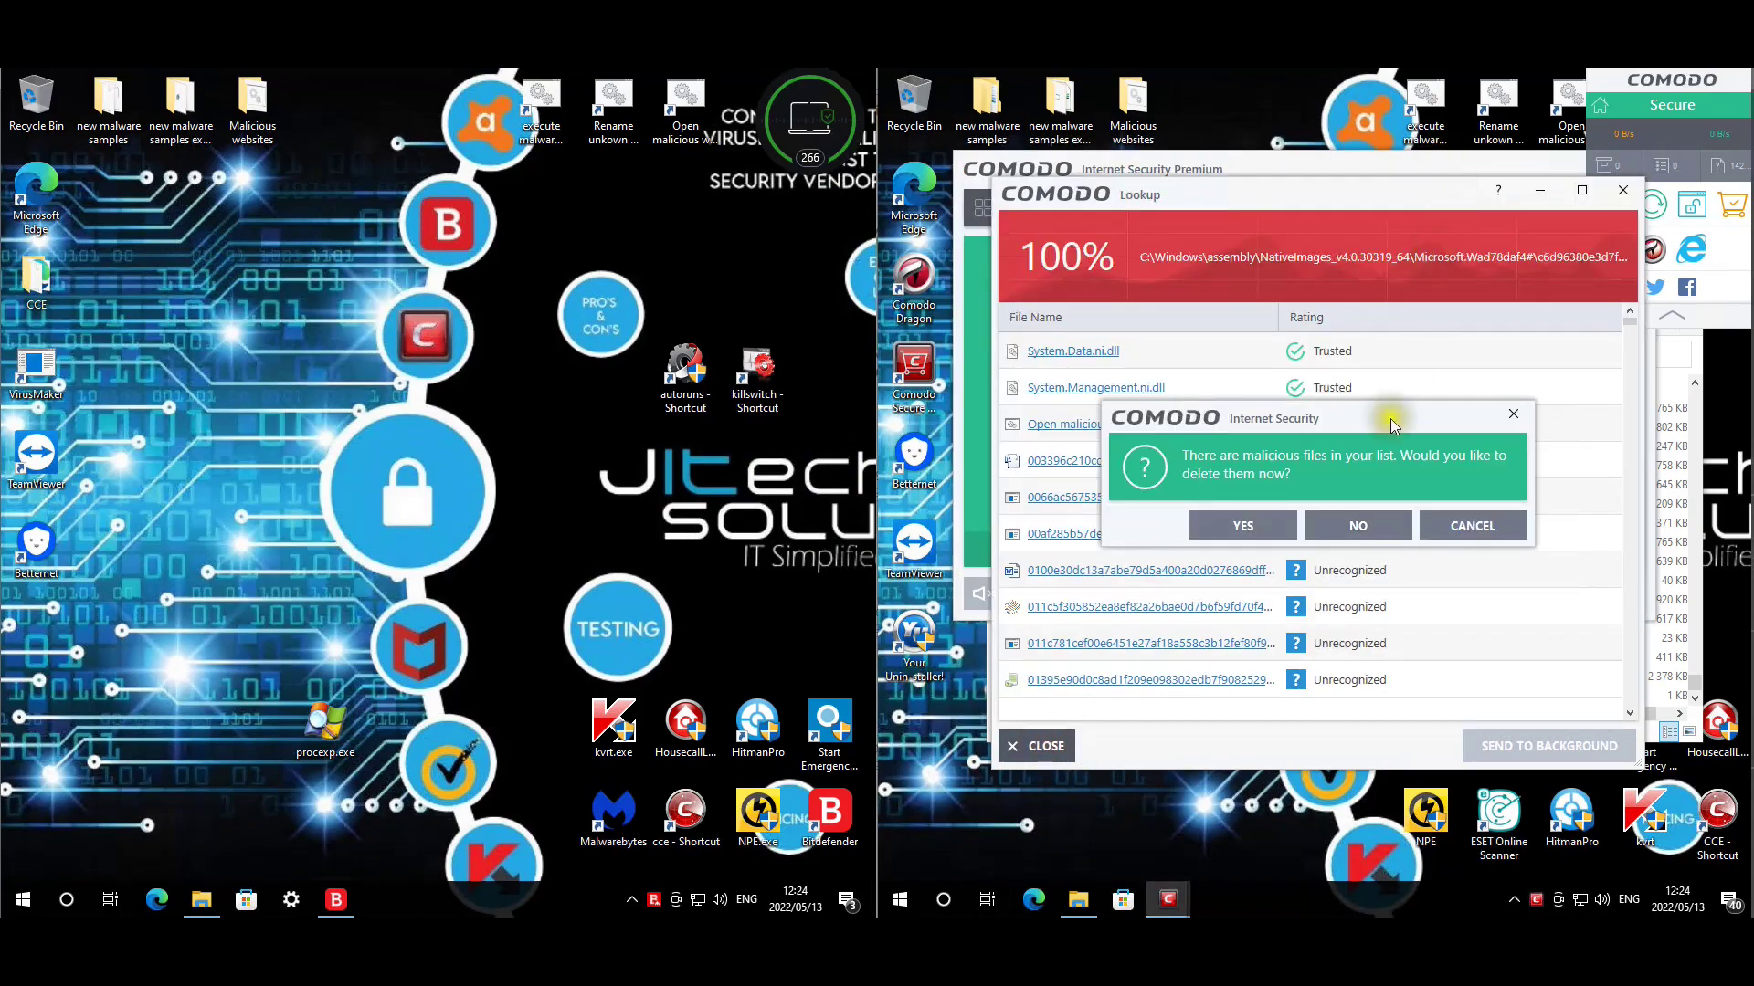
pyautogui.click(1259, 524)
pyautogui.click(1461, 544)
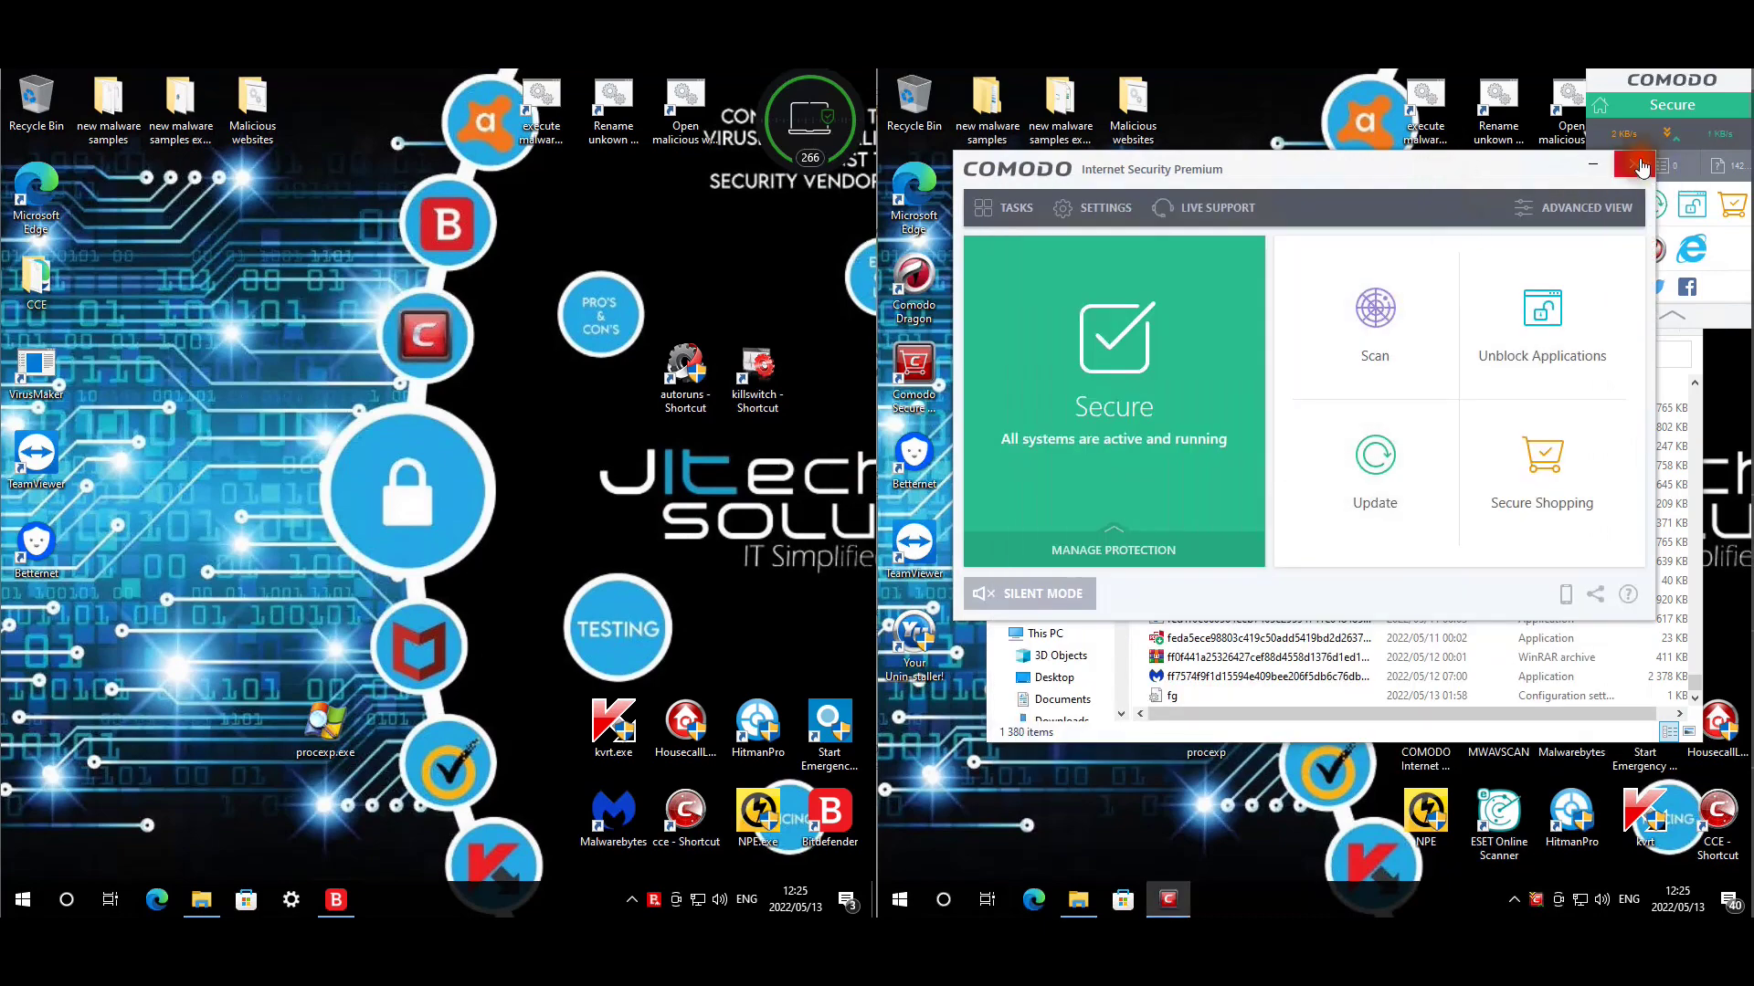
pyautogui.click(1660, 170)
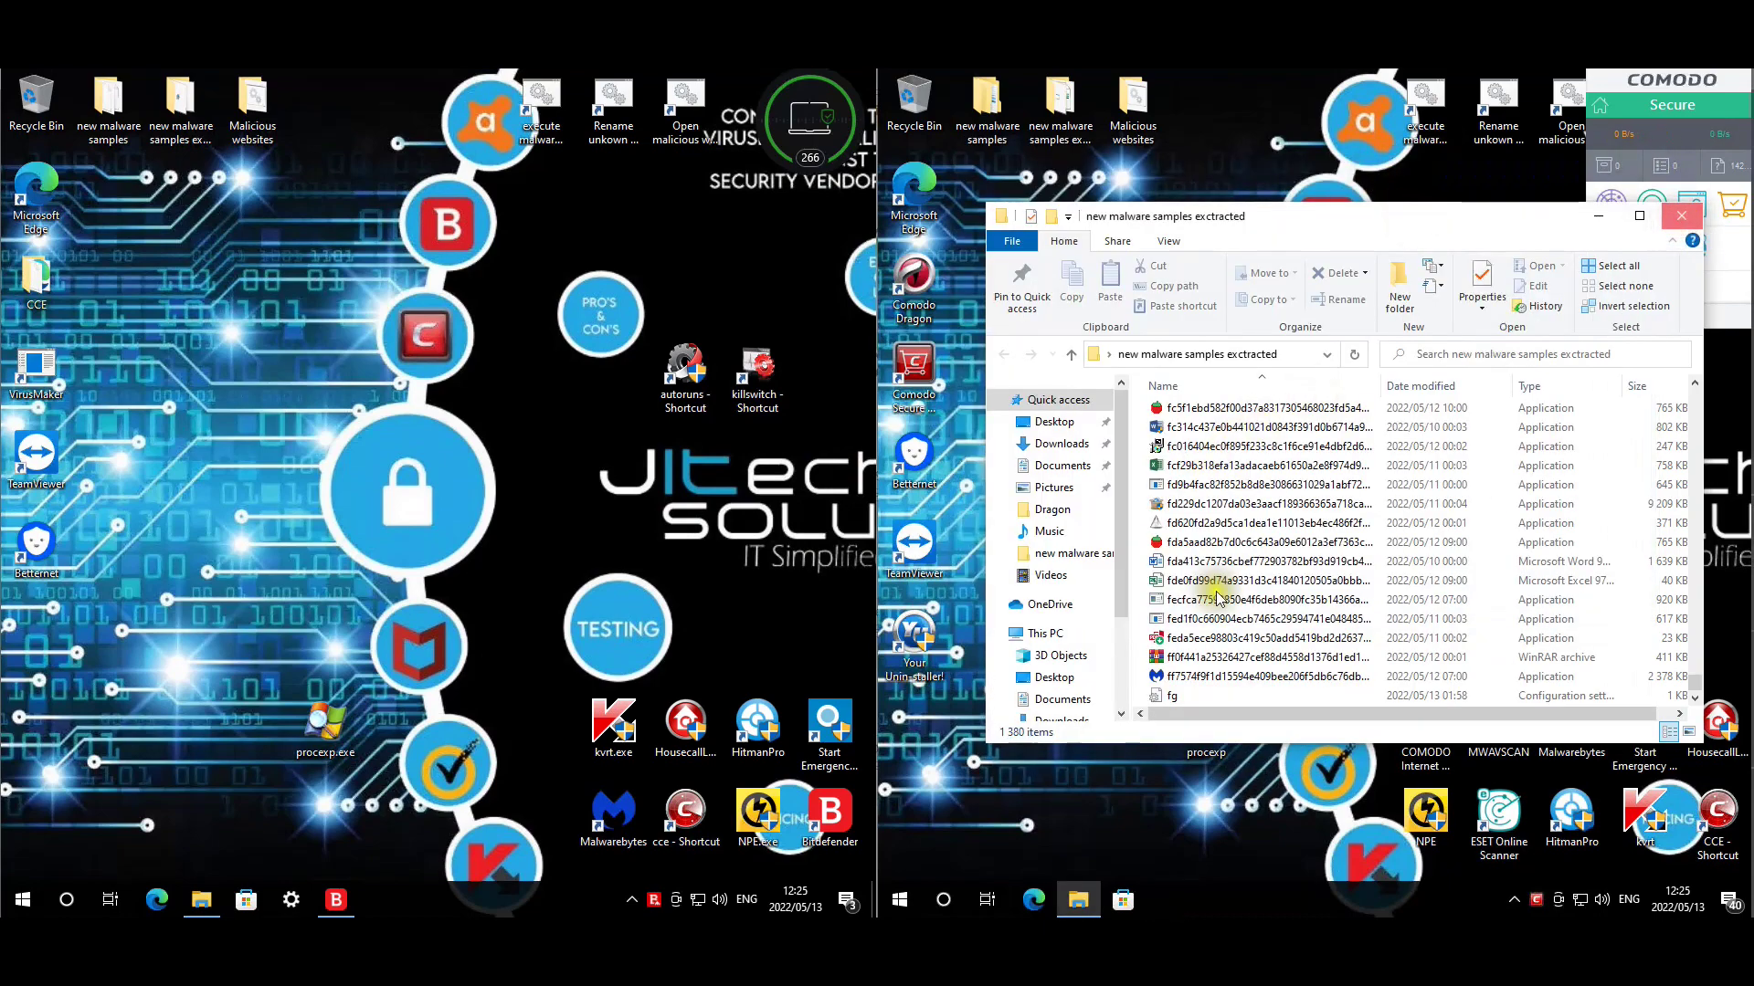
pyautogui.hotkey('alt', 'F4')
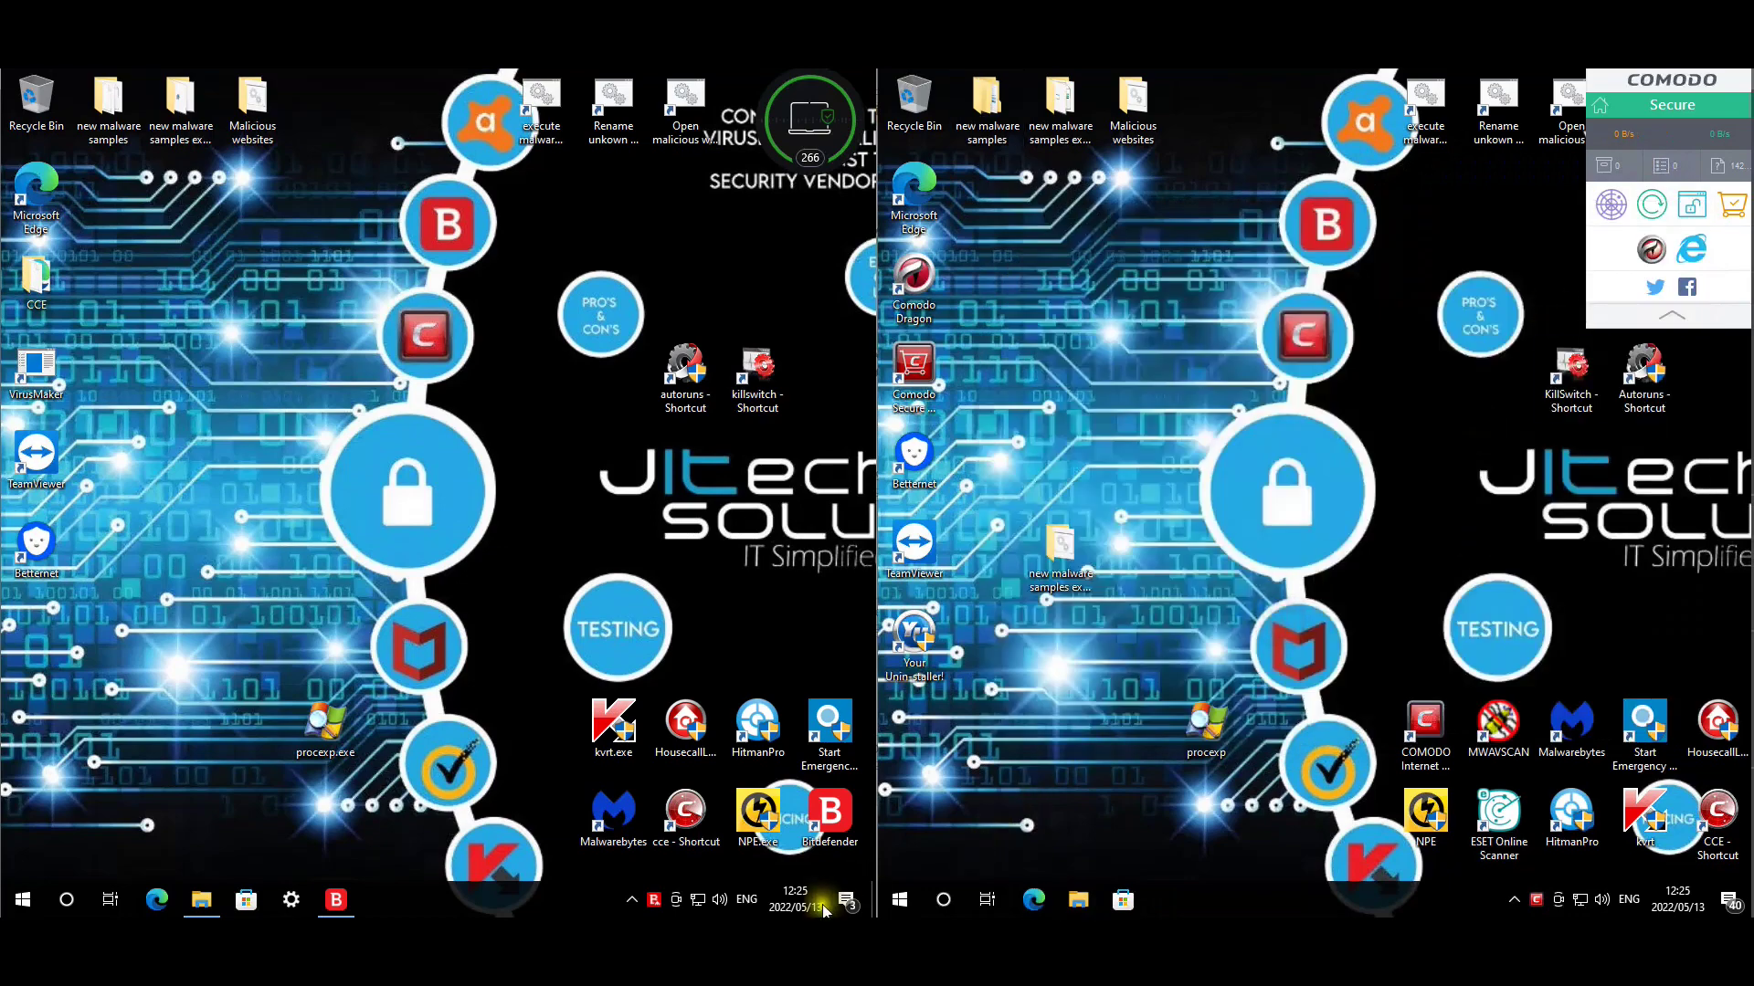
# Restart both the Comodo and the Bitdefender machine.
pyautogui.rightClick(900, 899)
pyautogui.press('Return')
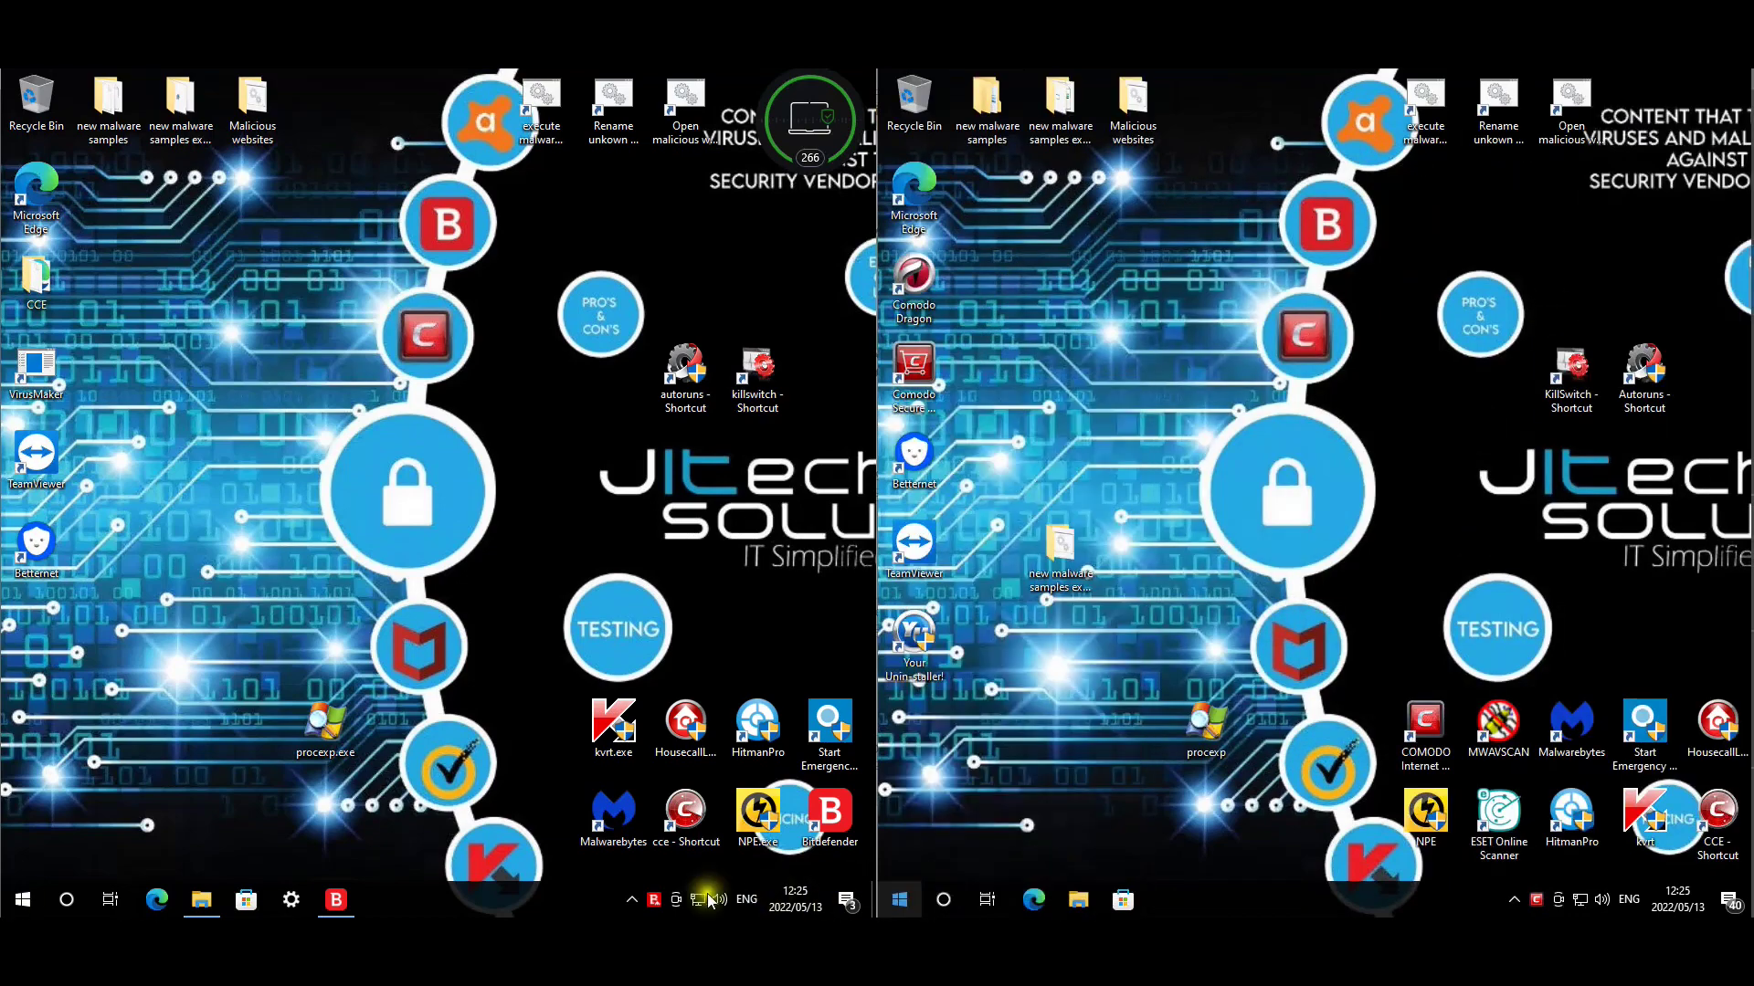
pyautogui.rightClick(25, 901)
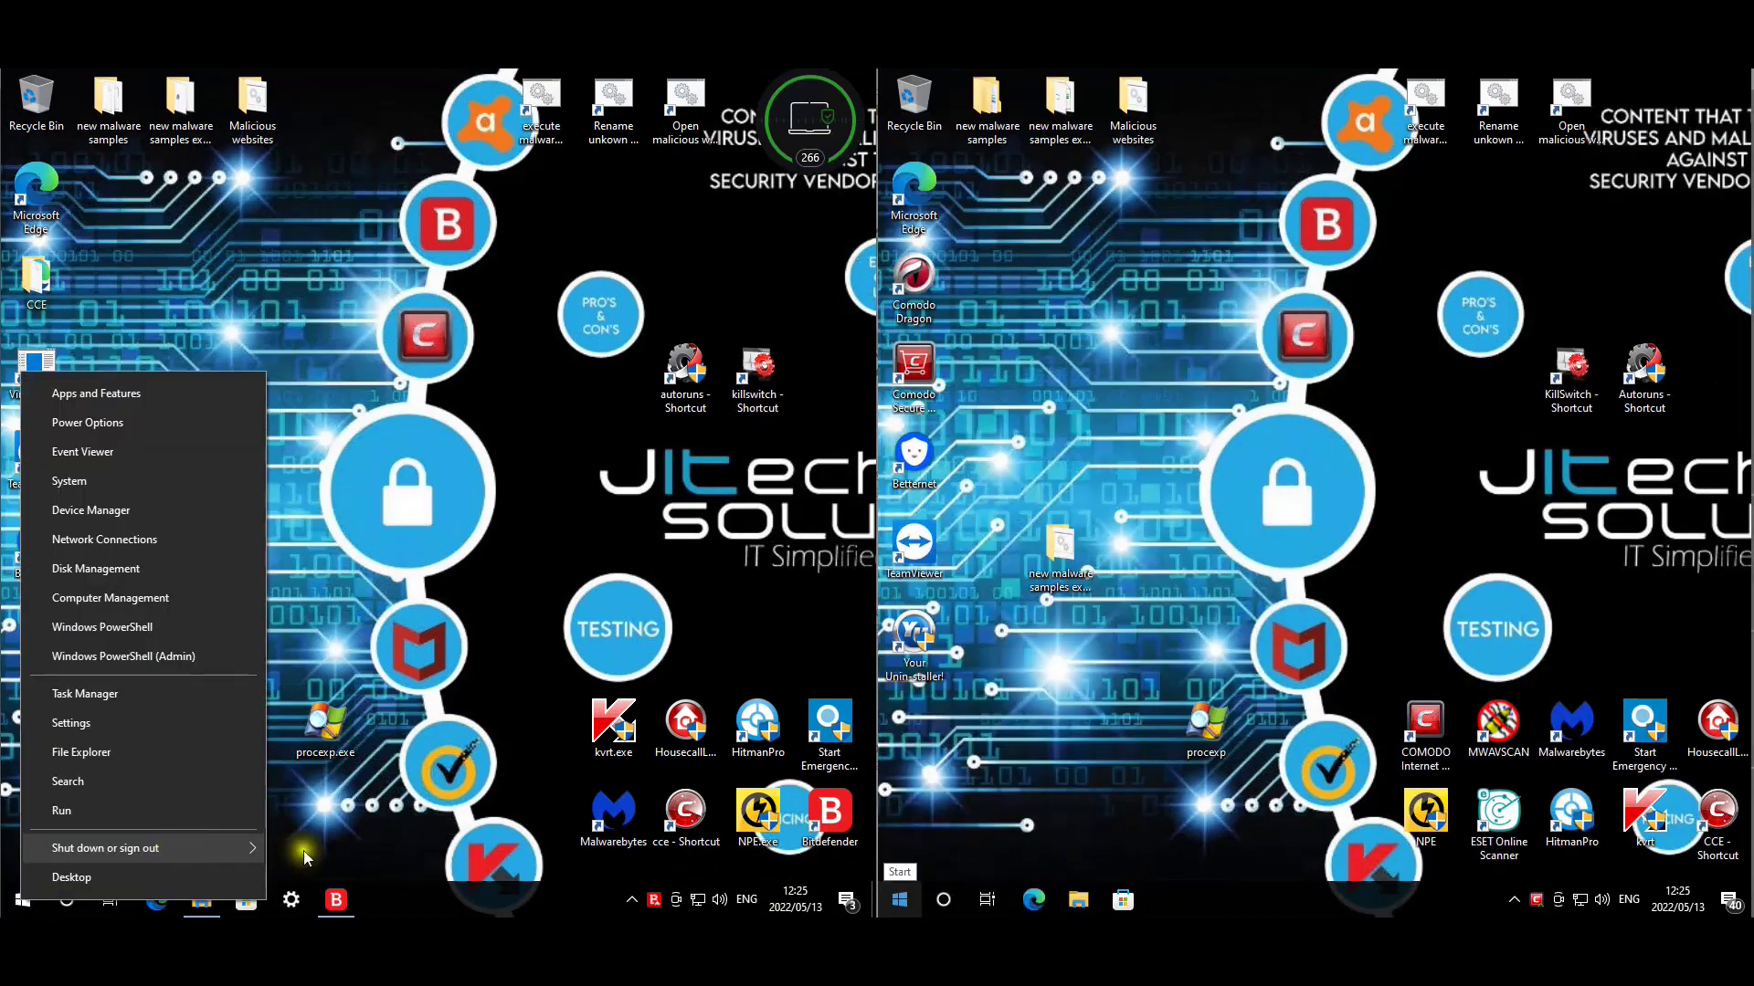
pyautogui.rightClick(895, 900)
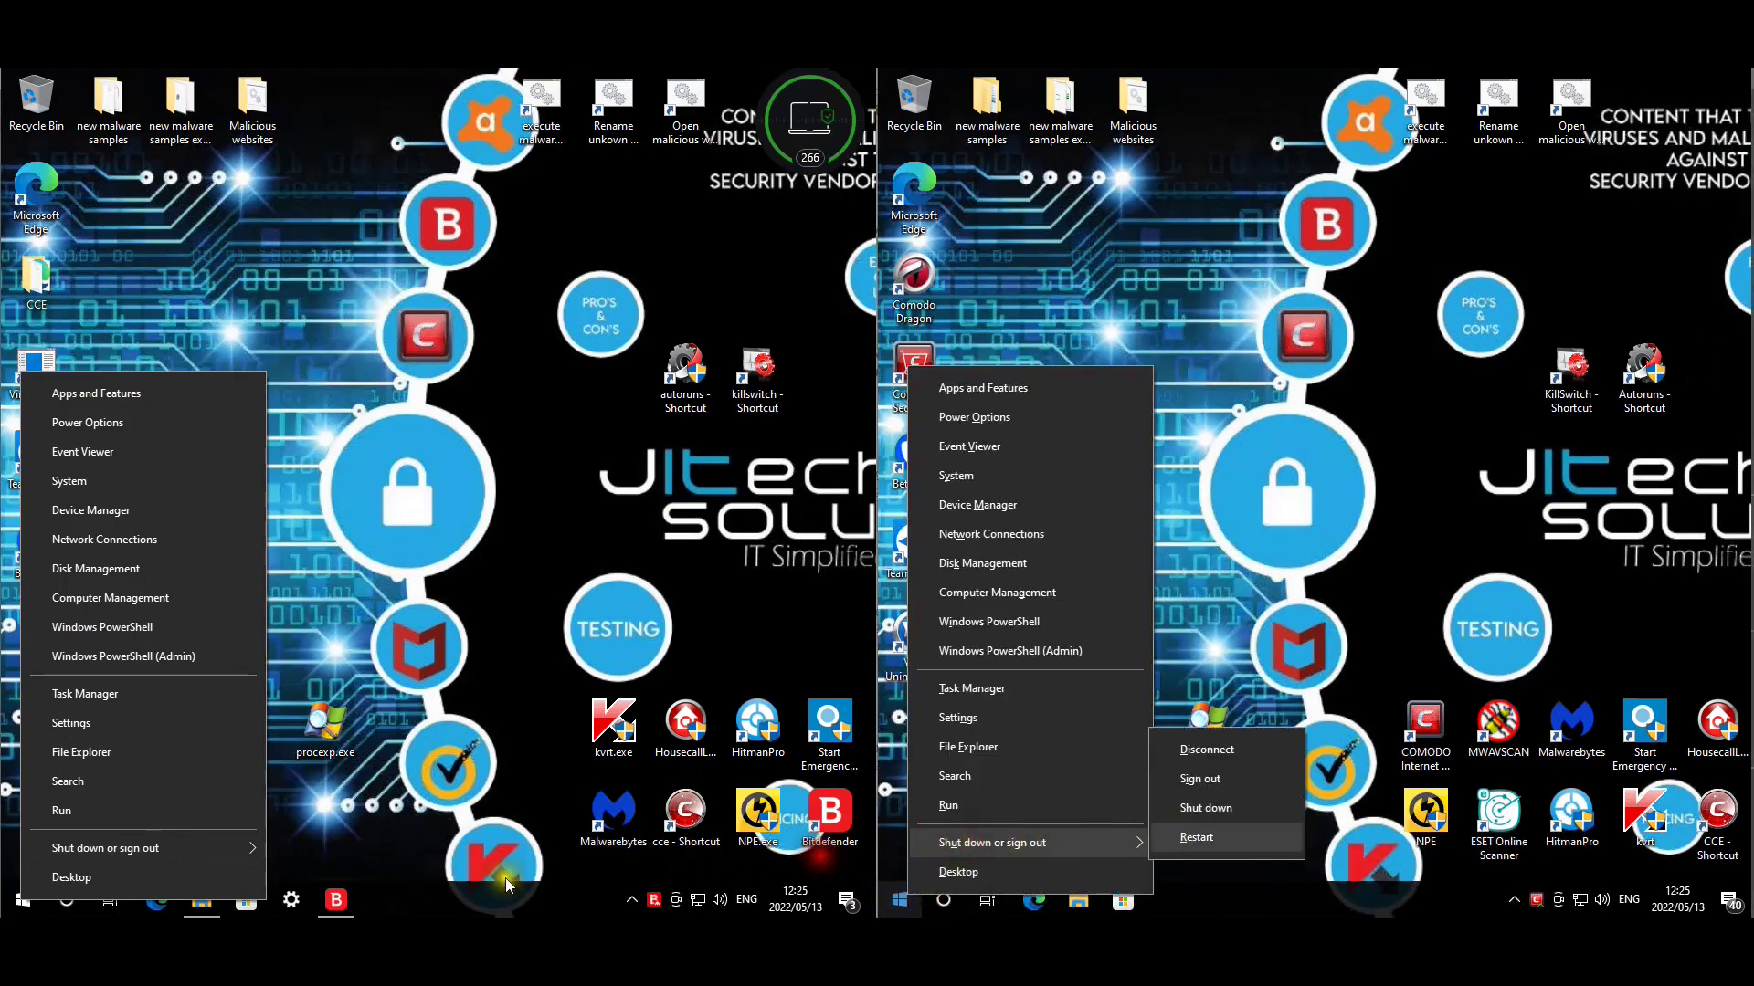
pyautogui.click(166, 874)
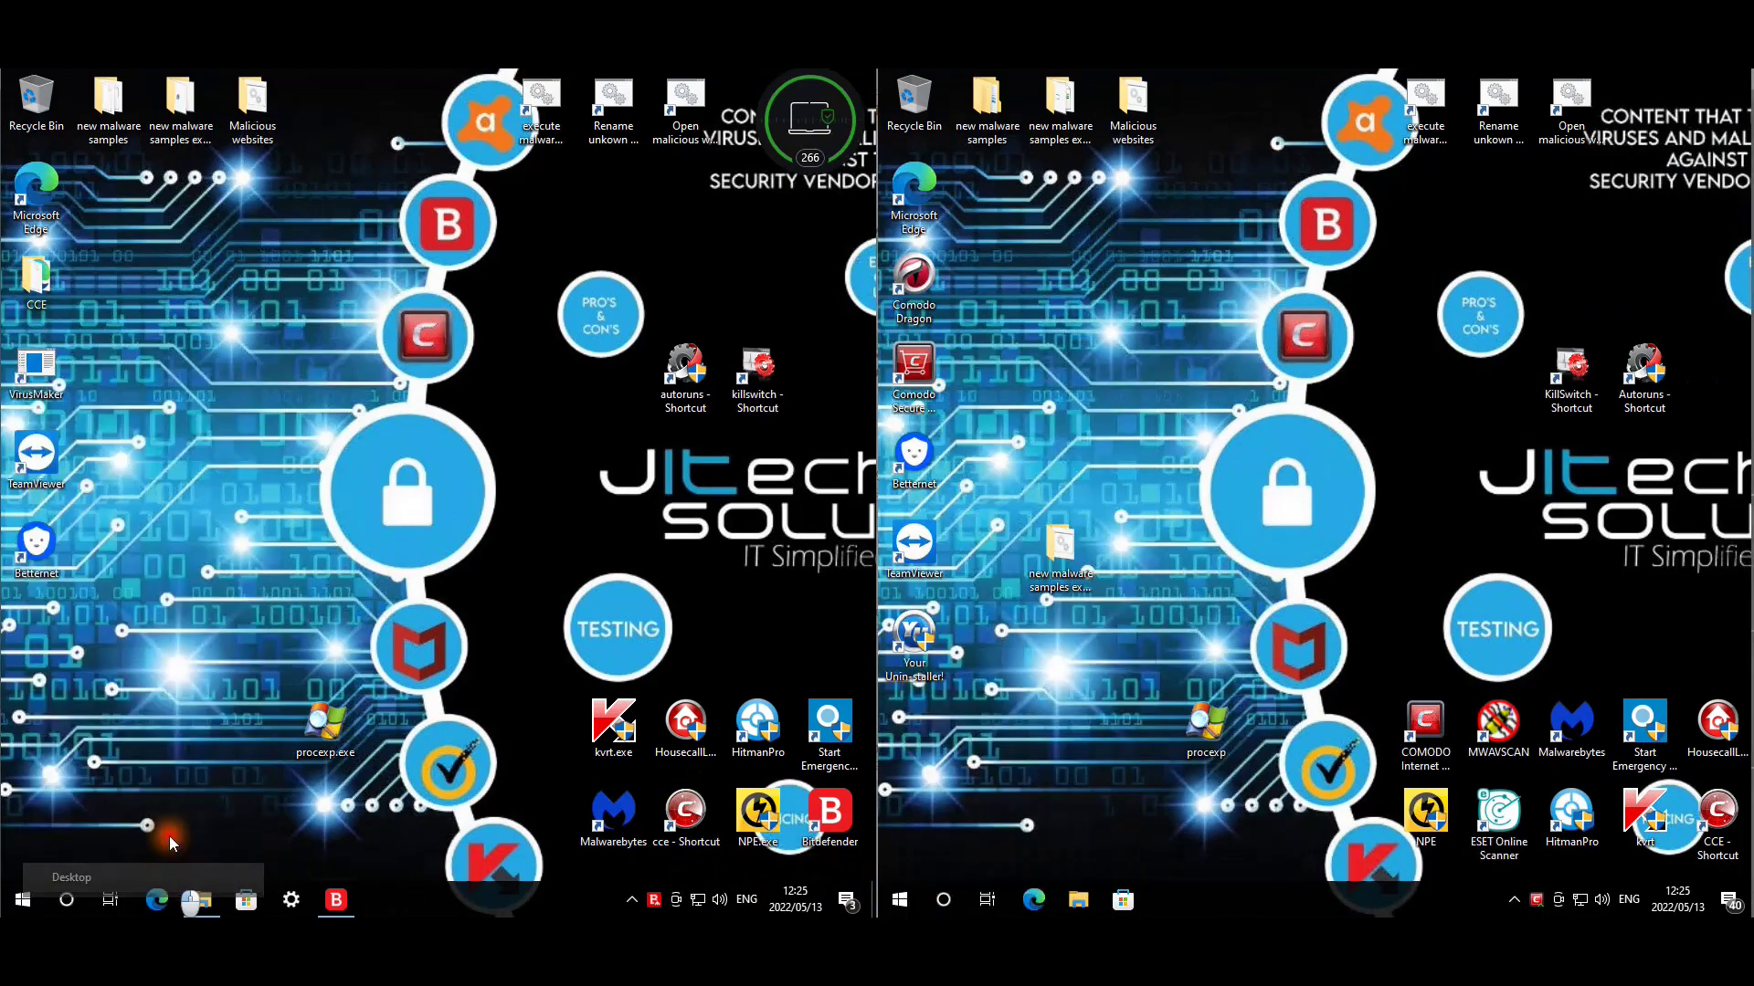
pyautogui.rightClick(36, 896)
pyautogui.moveTo(236, 848)
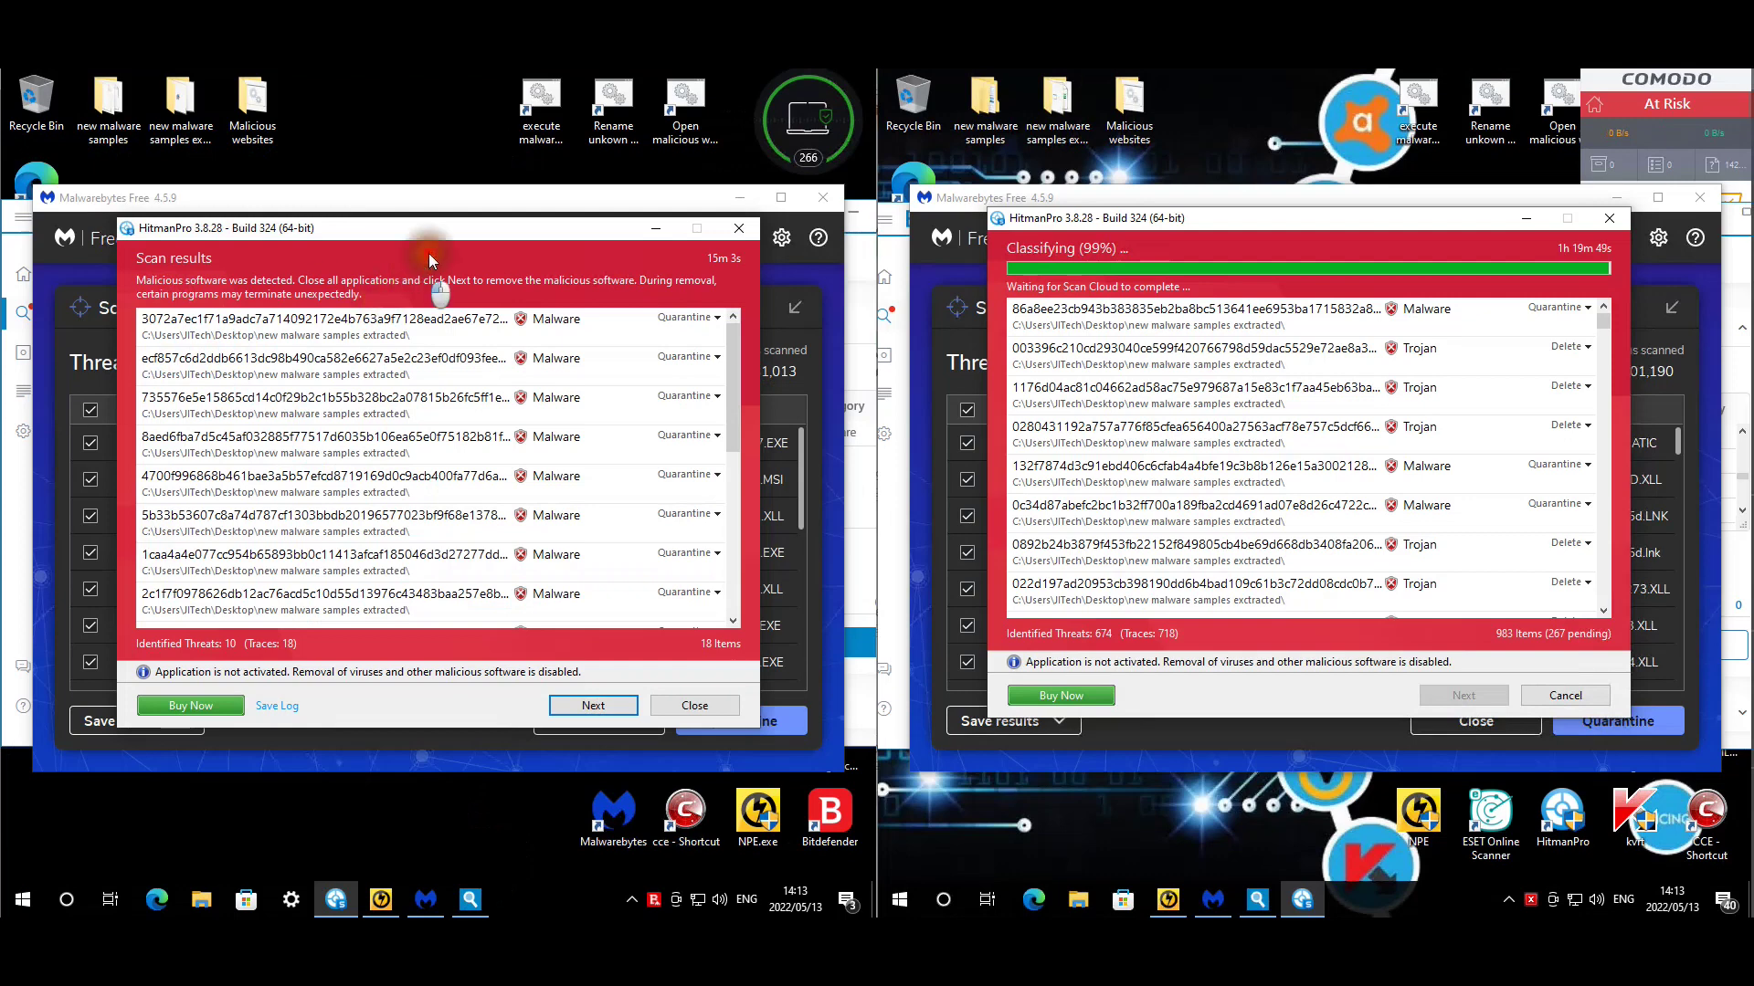
# Examine the malware and tracking cookie entries in HitmanPro's scan results on the Bitdefender machine, and close HitmanPro.
pyautogui.click(735, 622)
pyautogui.click(734, 622)
pyautogui.click(736, 625)
pyautogui.click(736, 624)
pyautogui.click(735, 624)
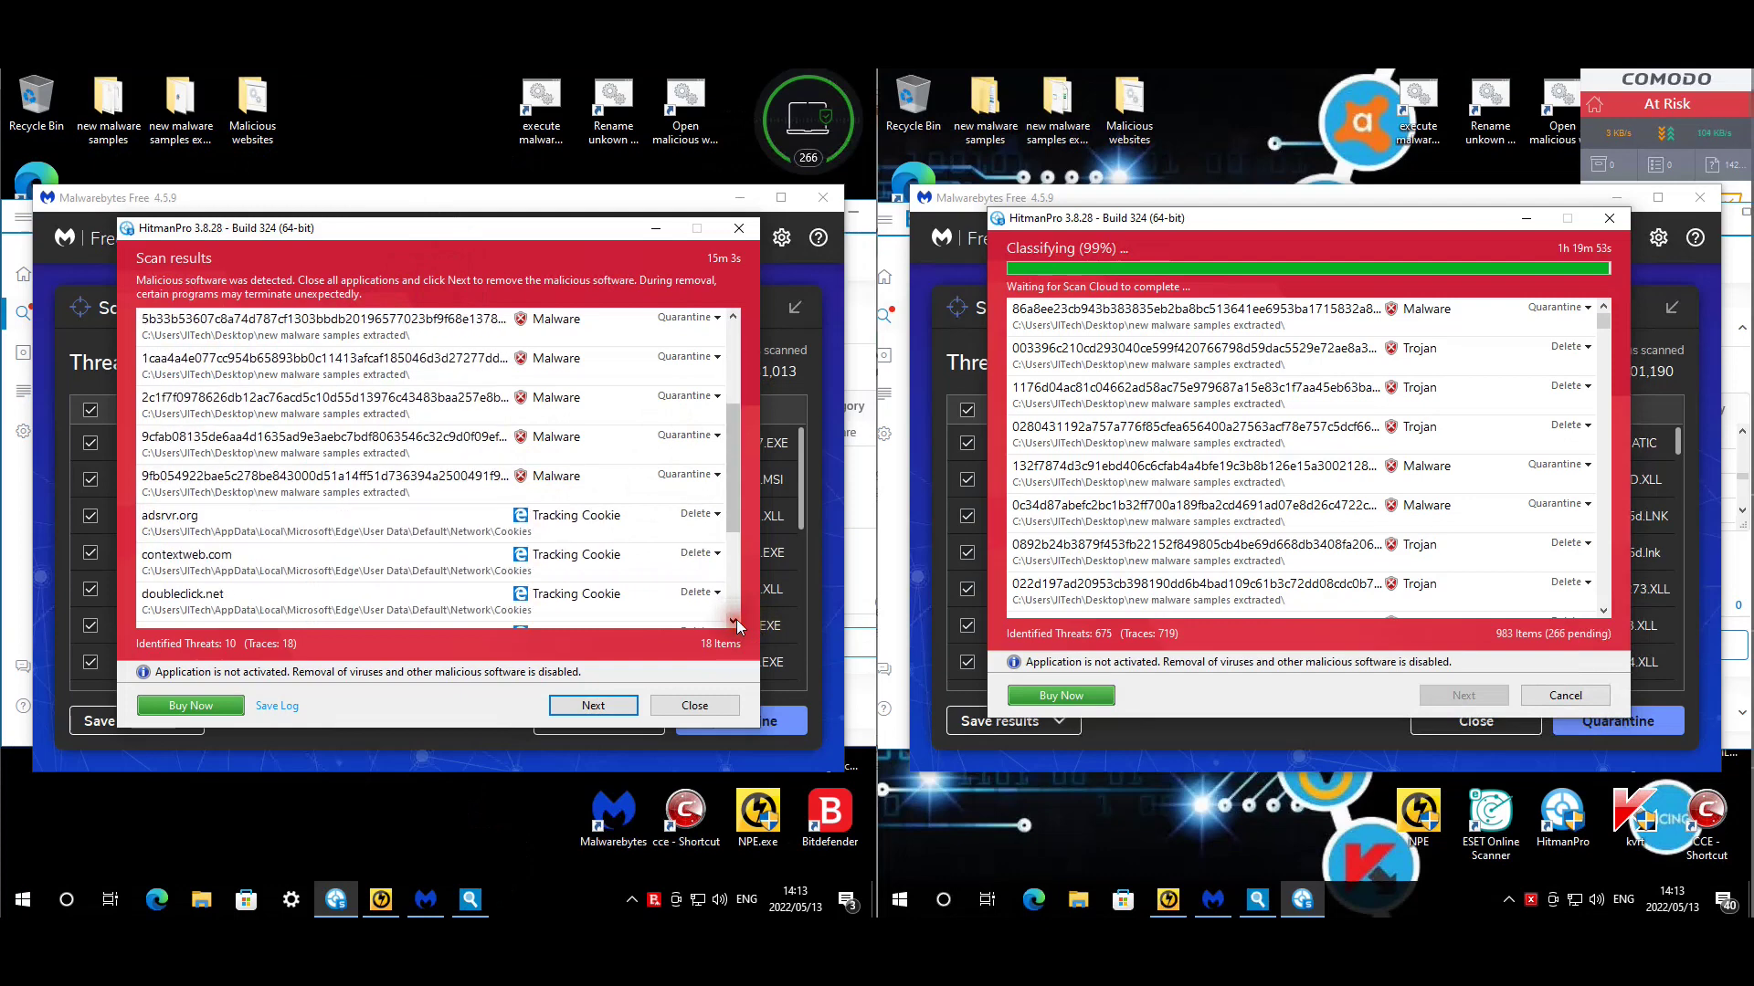
pyautogui.click(735, 624)
pyautogui.click(735, 623)
pyautogui.click(735, 624)
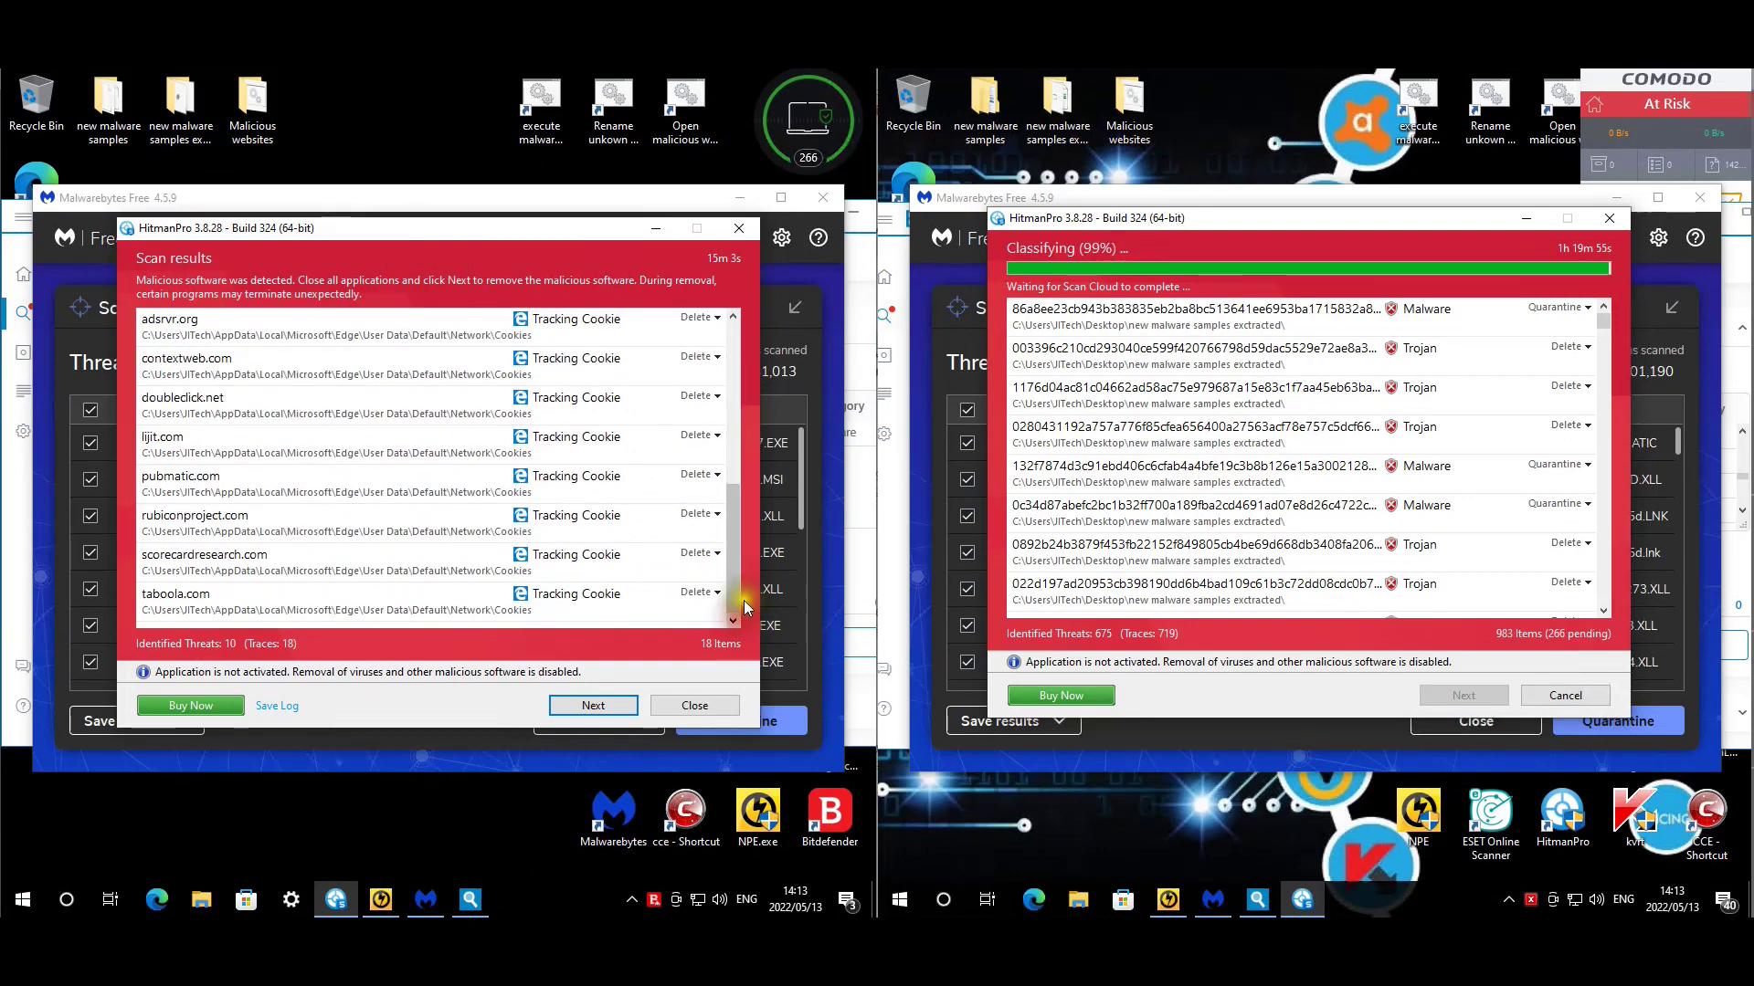
pyautogui.scroll(2, 762, 491)
pyautogui.scroll(2, 763, 487)
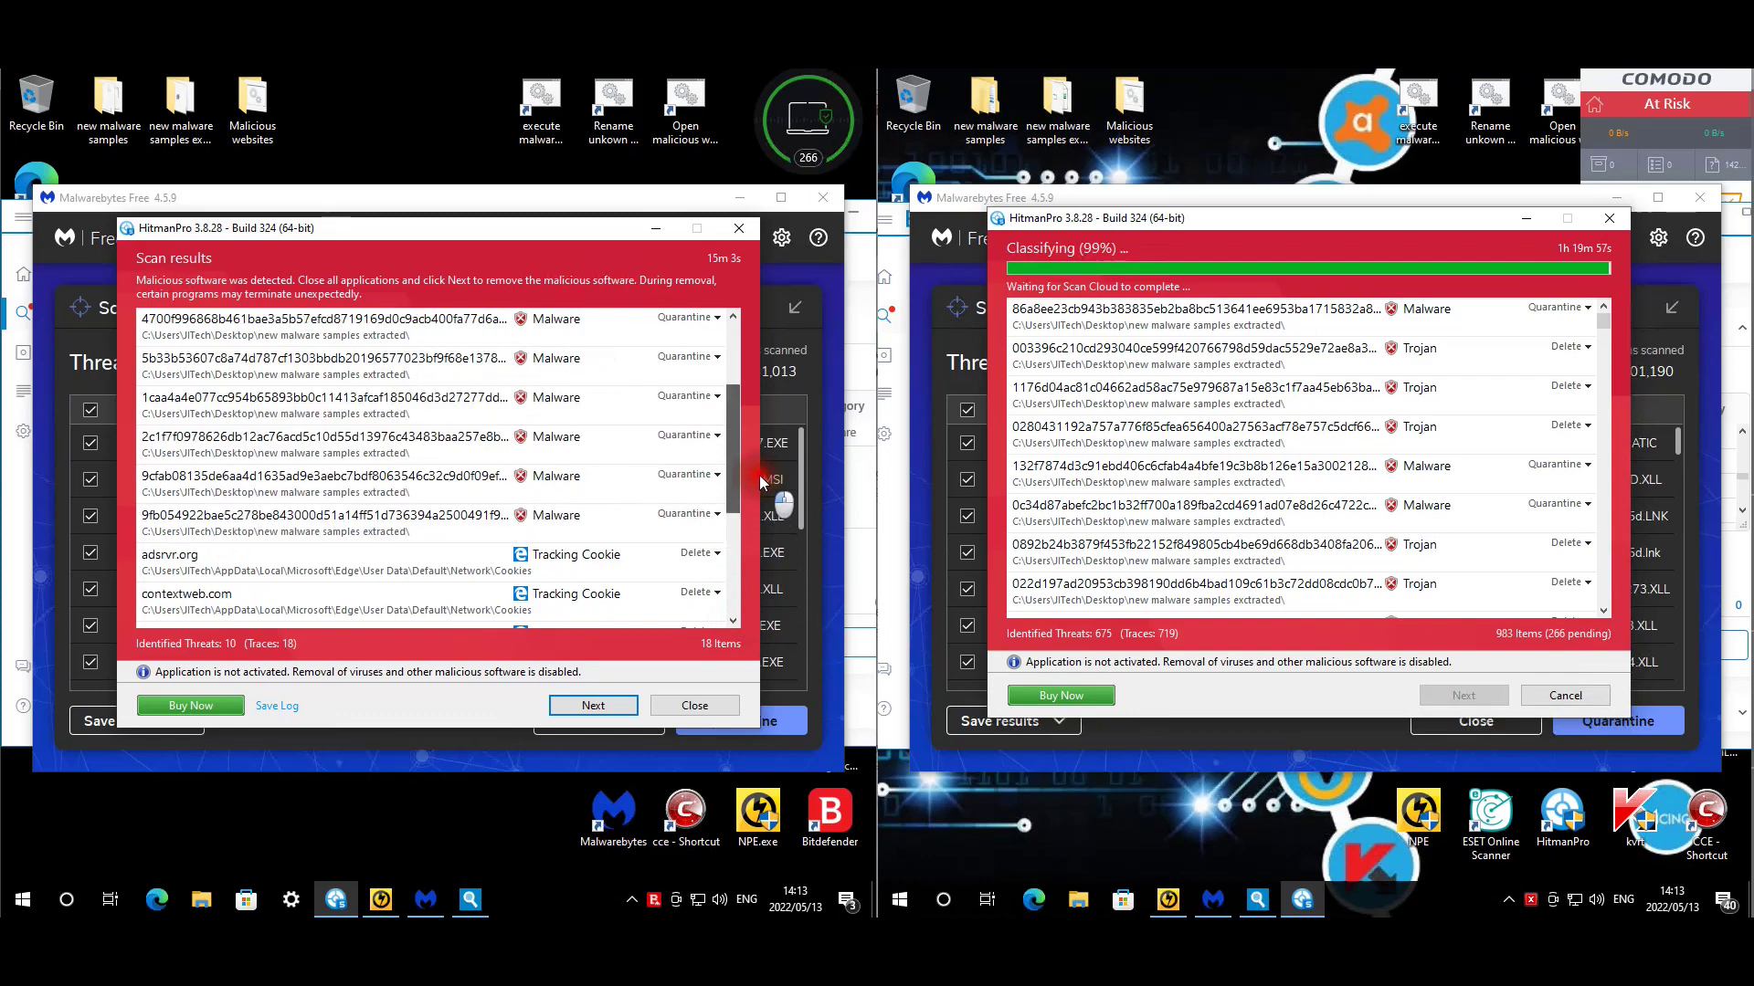
pyautogui.scroll(2, 763, 484)
pyautogui.scroll(-5, 762, 457)
pyautogui.click(739, 227)
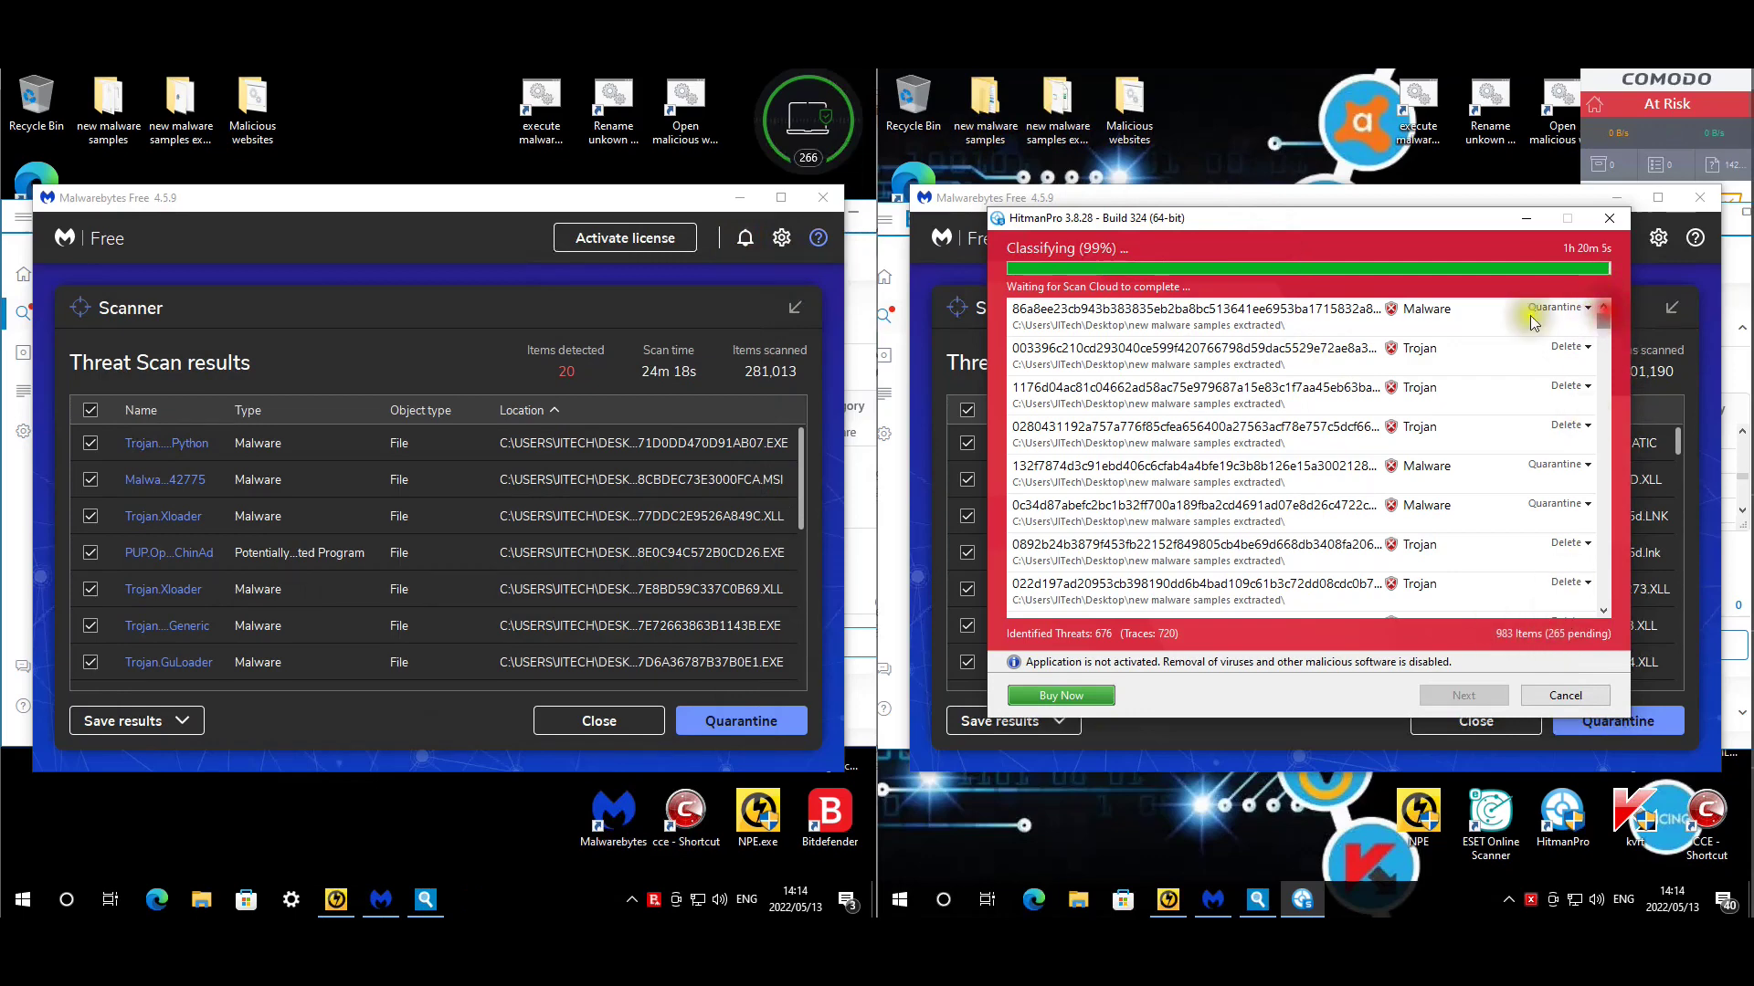
# Examine the malware and tracking cookie entries in HitmanPro's scan results on the Comodo machine.
pyautogui.click(1601, 610)
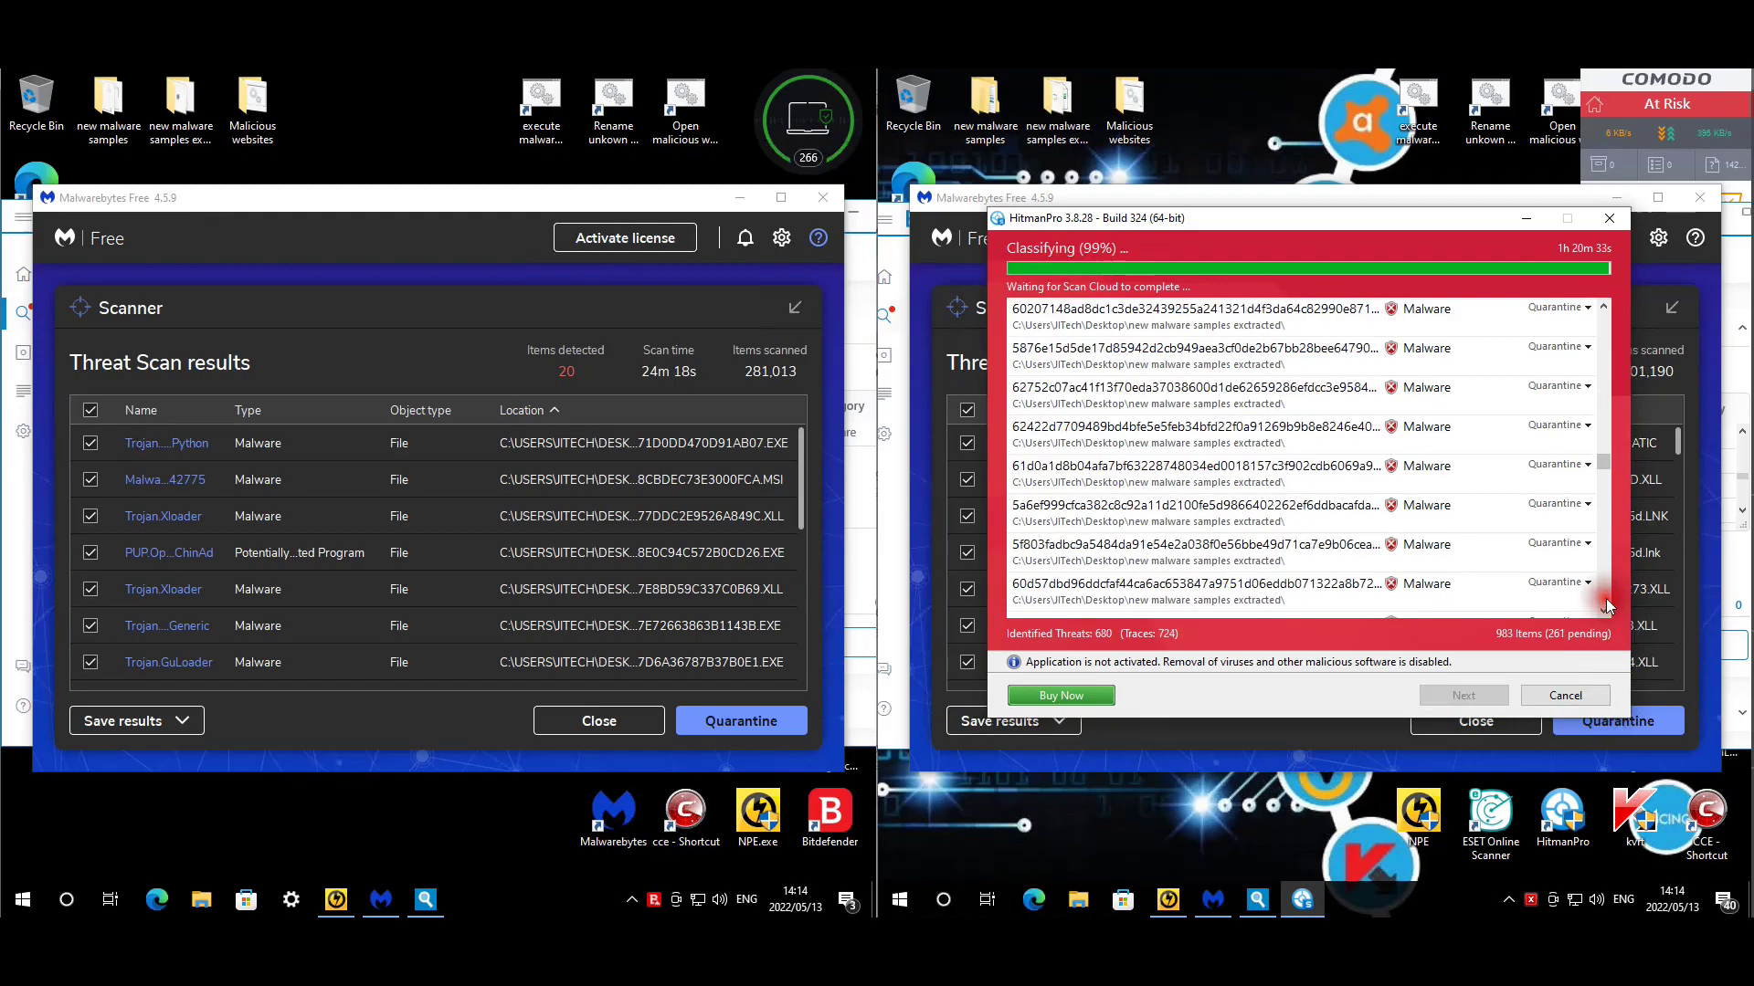
pyautogui.click(1607, 604)
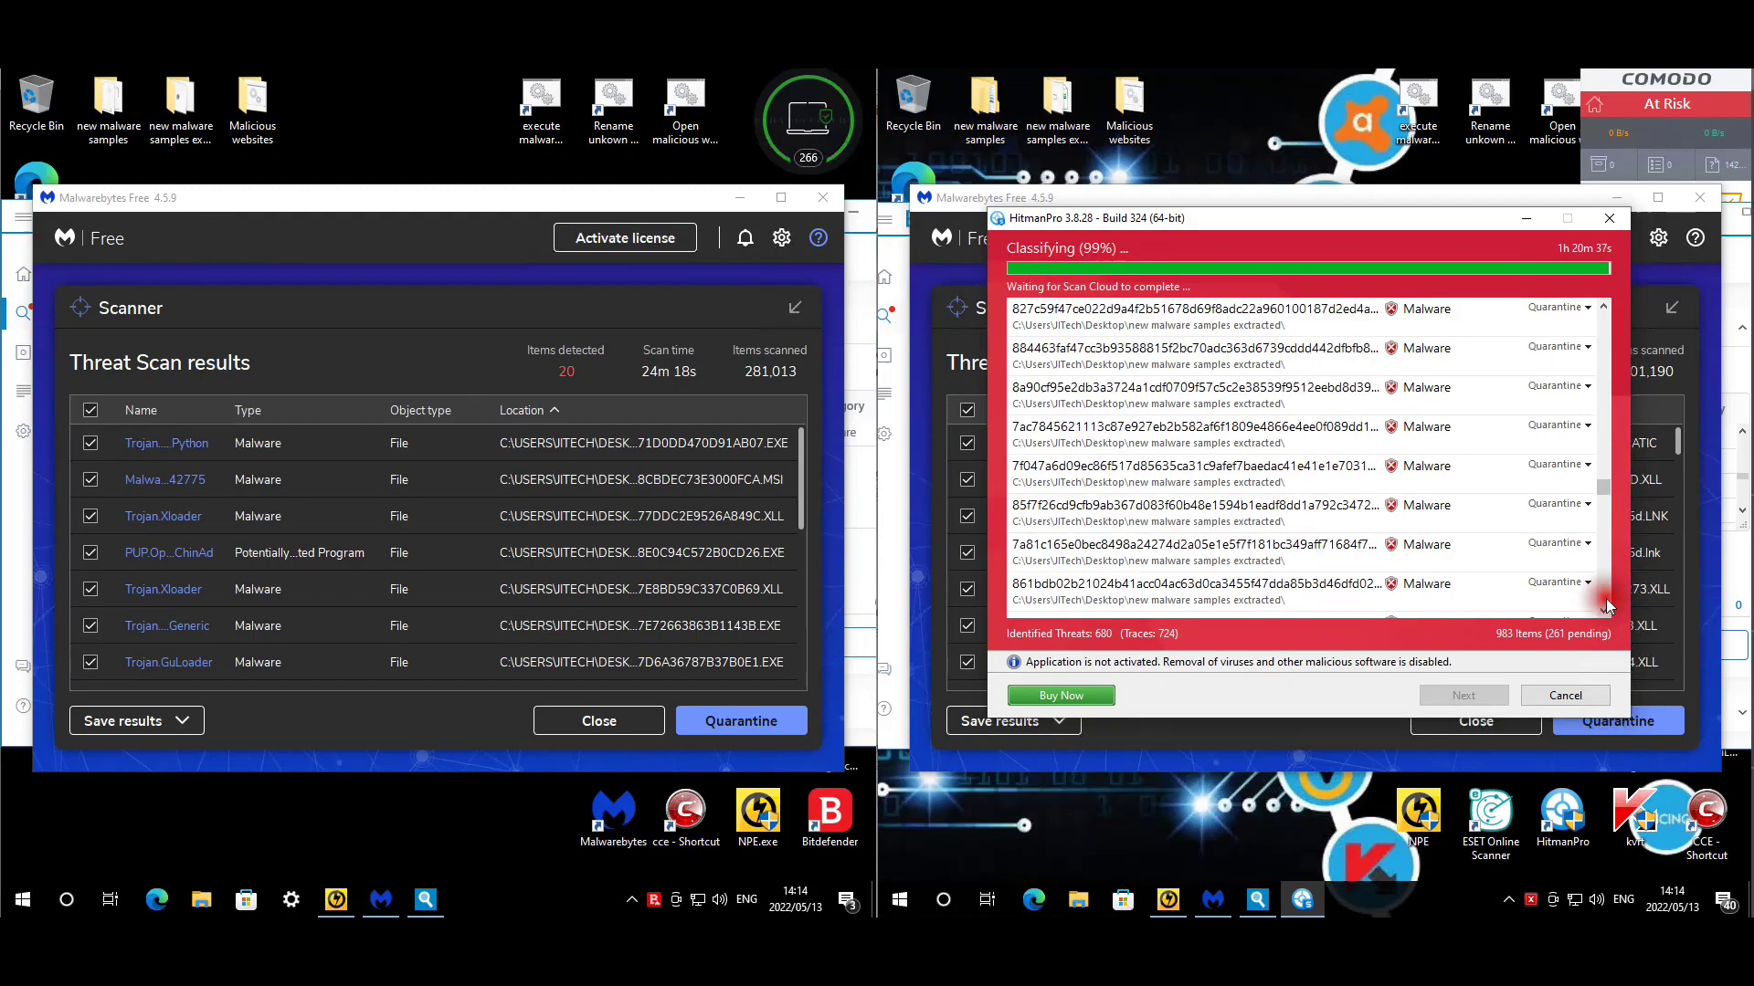
pyautogui.click(1607, 604)
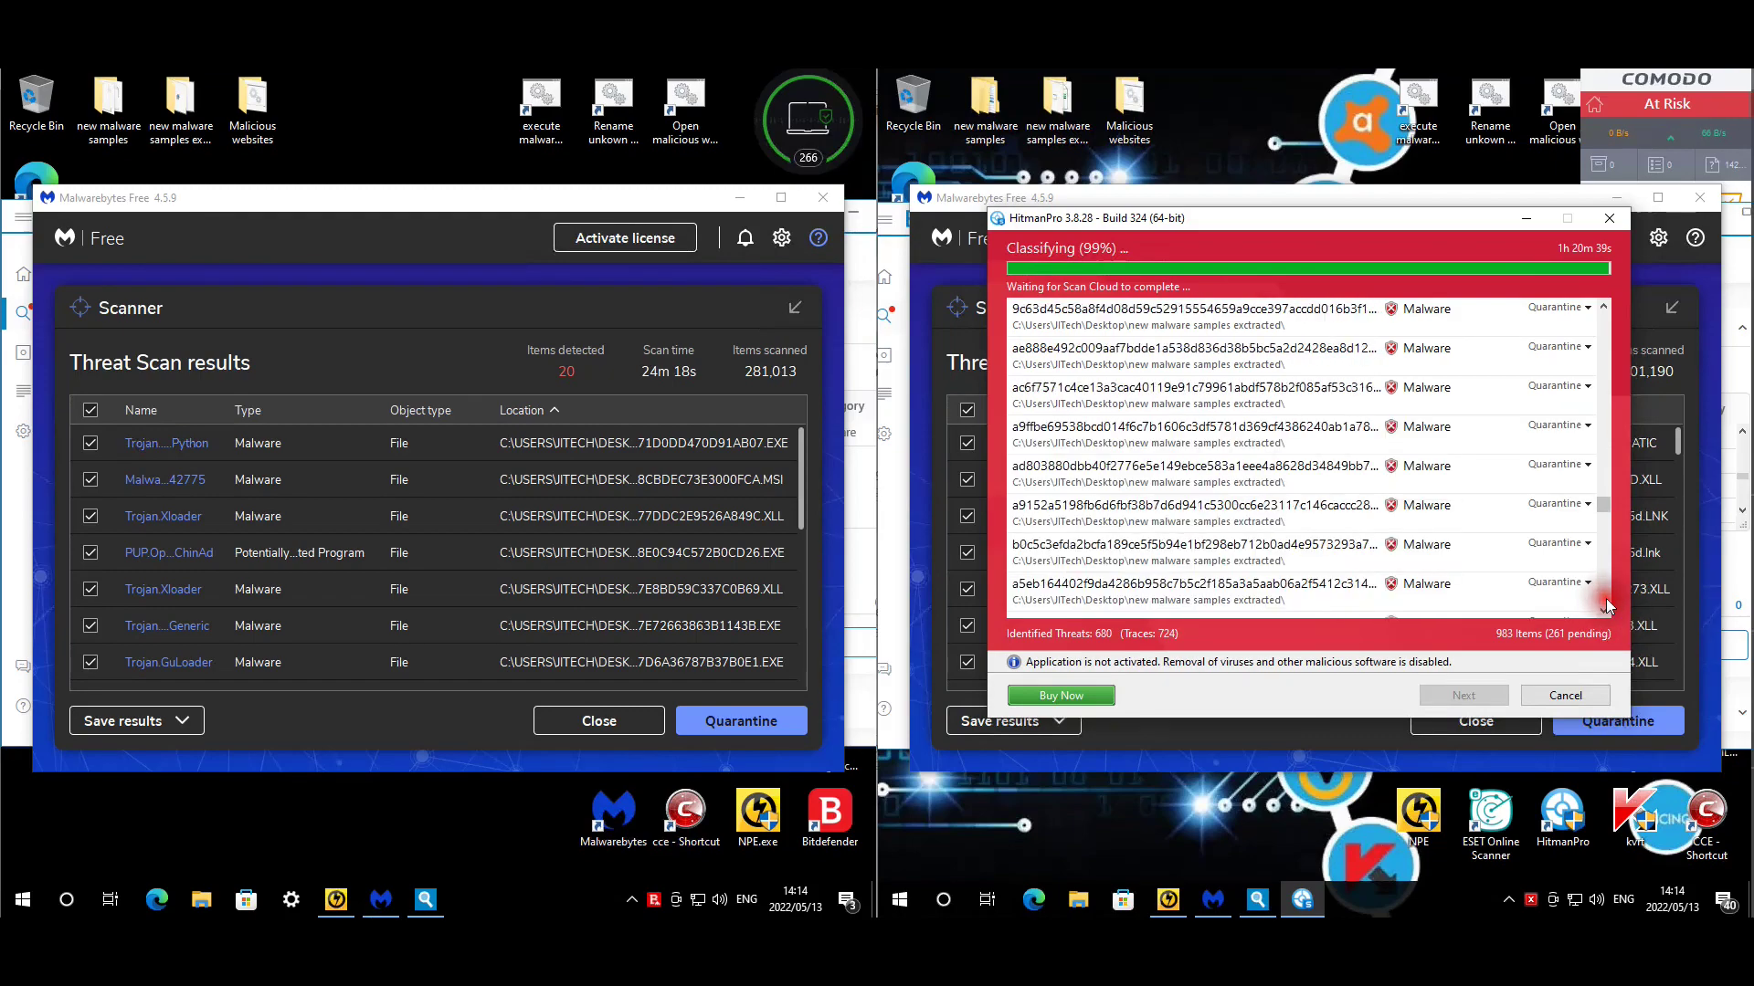
pyautogui.click(1607, 604)
pyautogui.click(1608, 604)
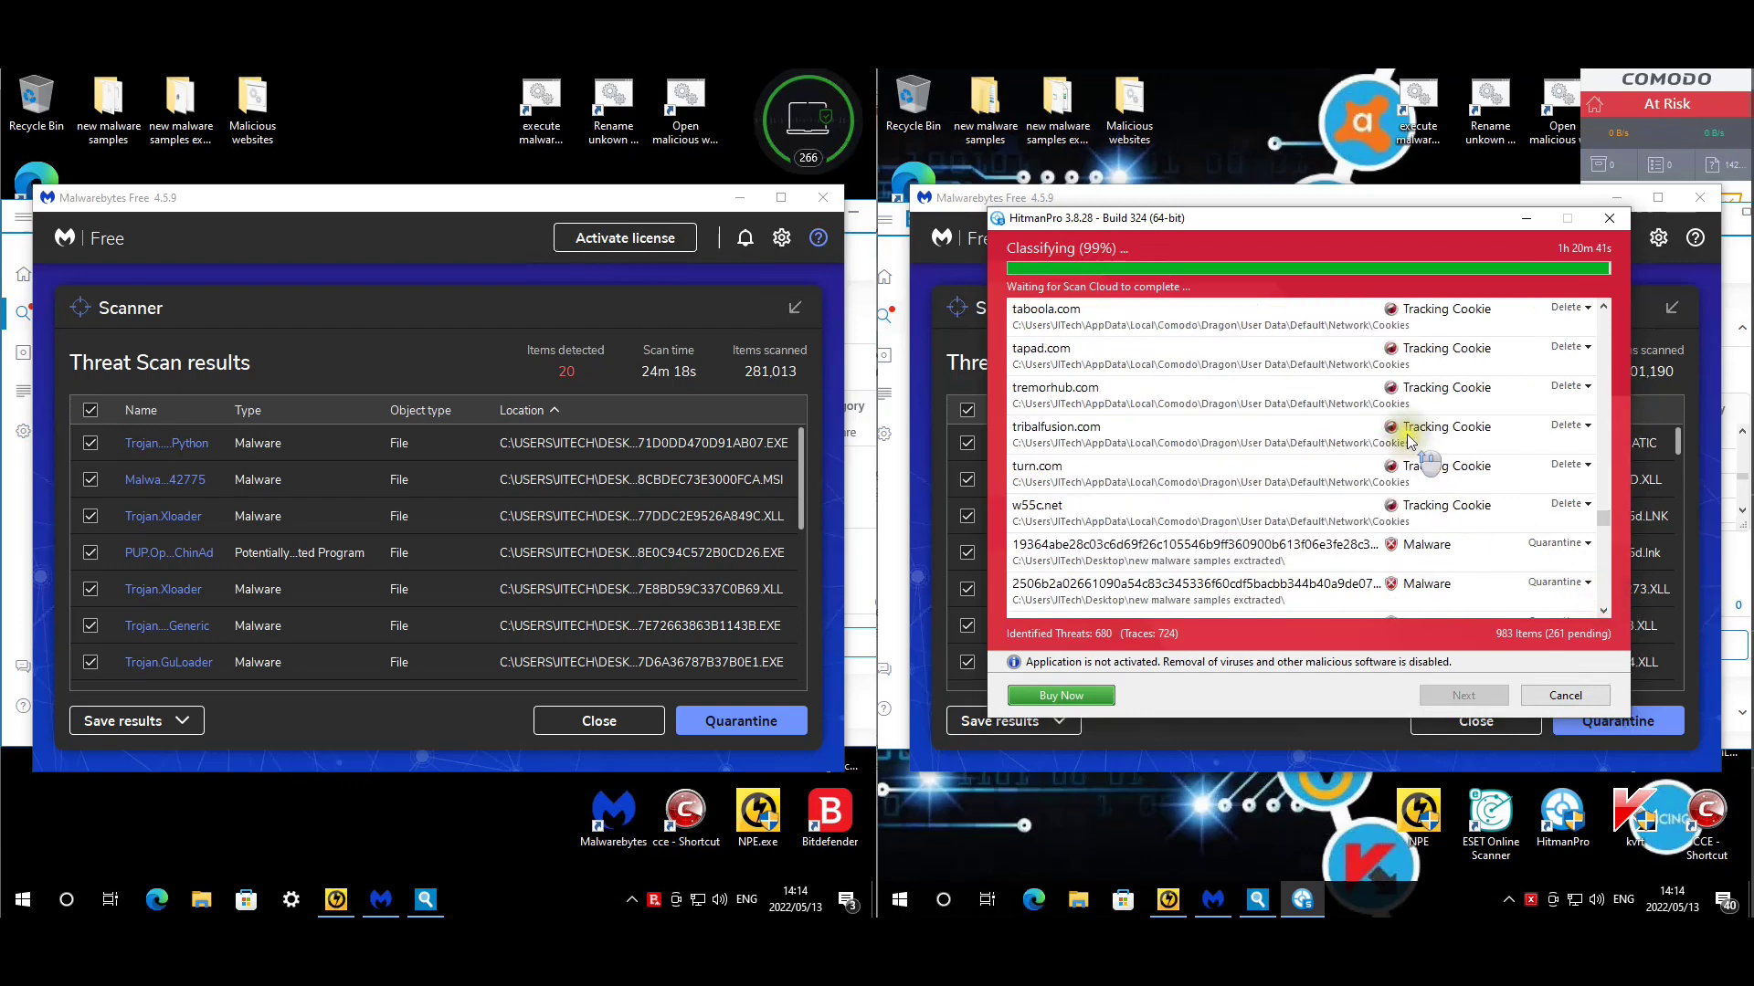
pyautogui.scroll(3, 1388, 448)
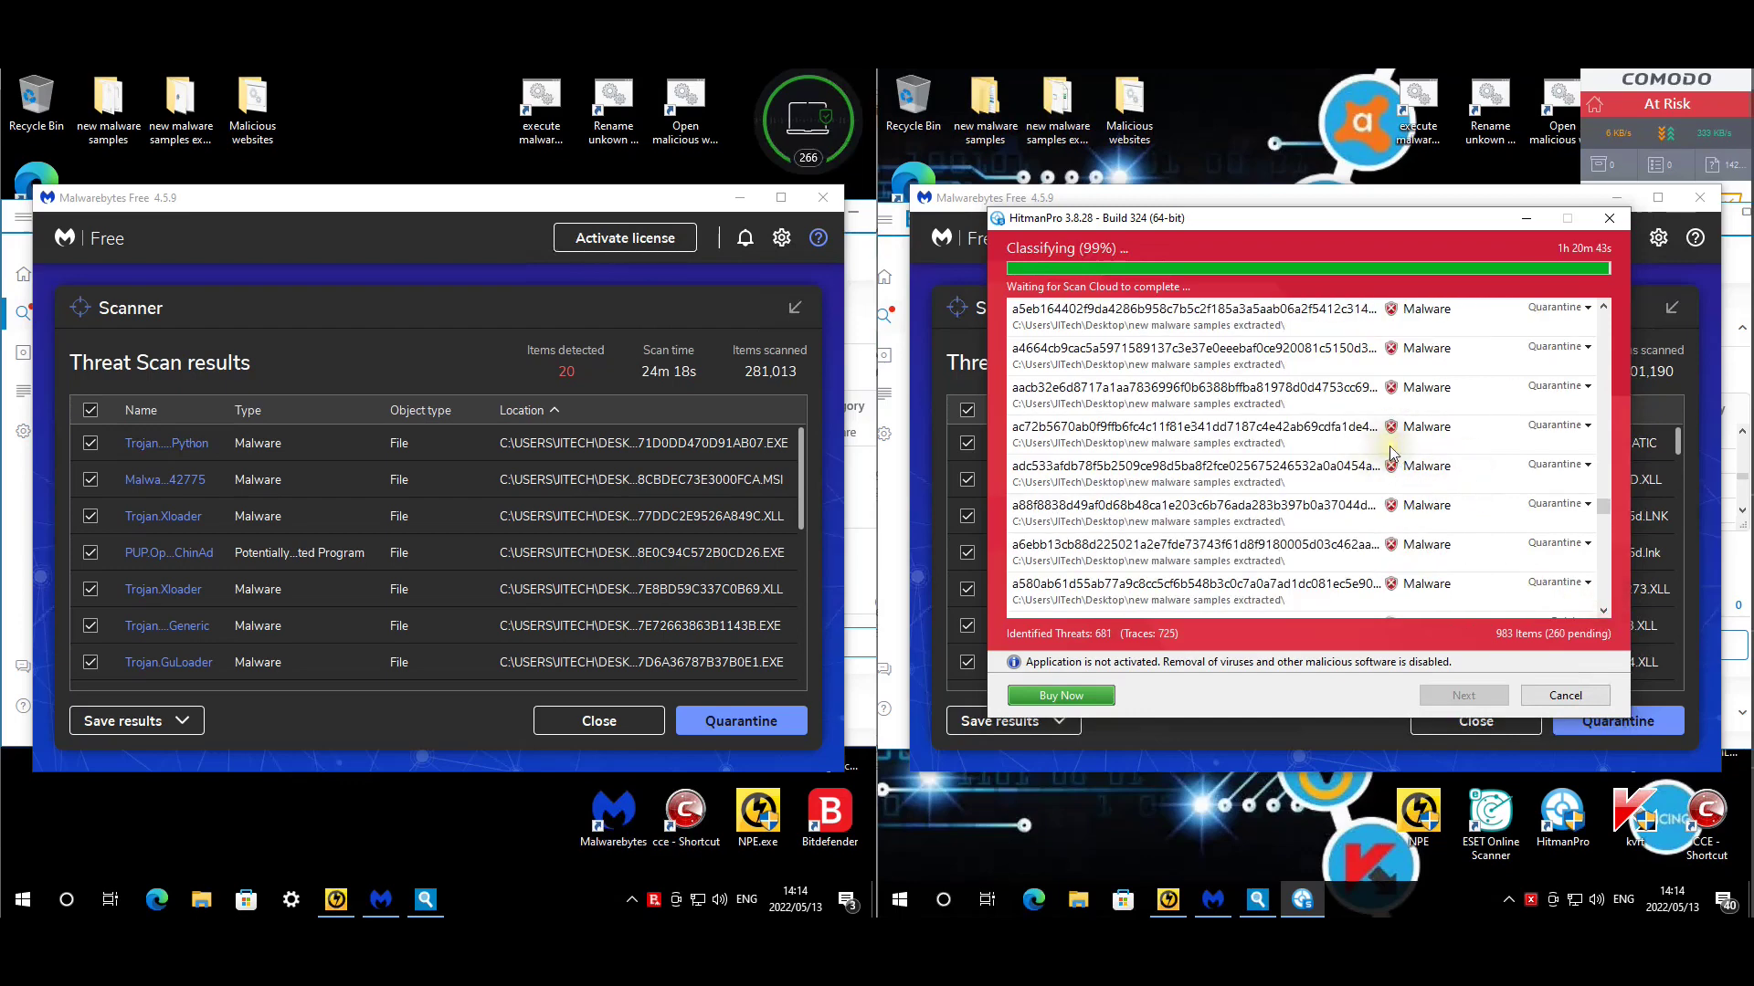
pyautogui.scroll(-3, 1390, 454)
# Examine the files queued for Scan Cloud in HitmanPro on the Comodo machine, including the executables in the Downloads folder.
pyautogui.scroll(-5, 1384, 500)
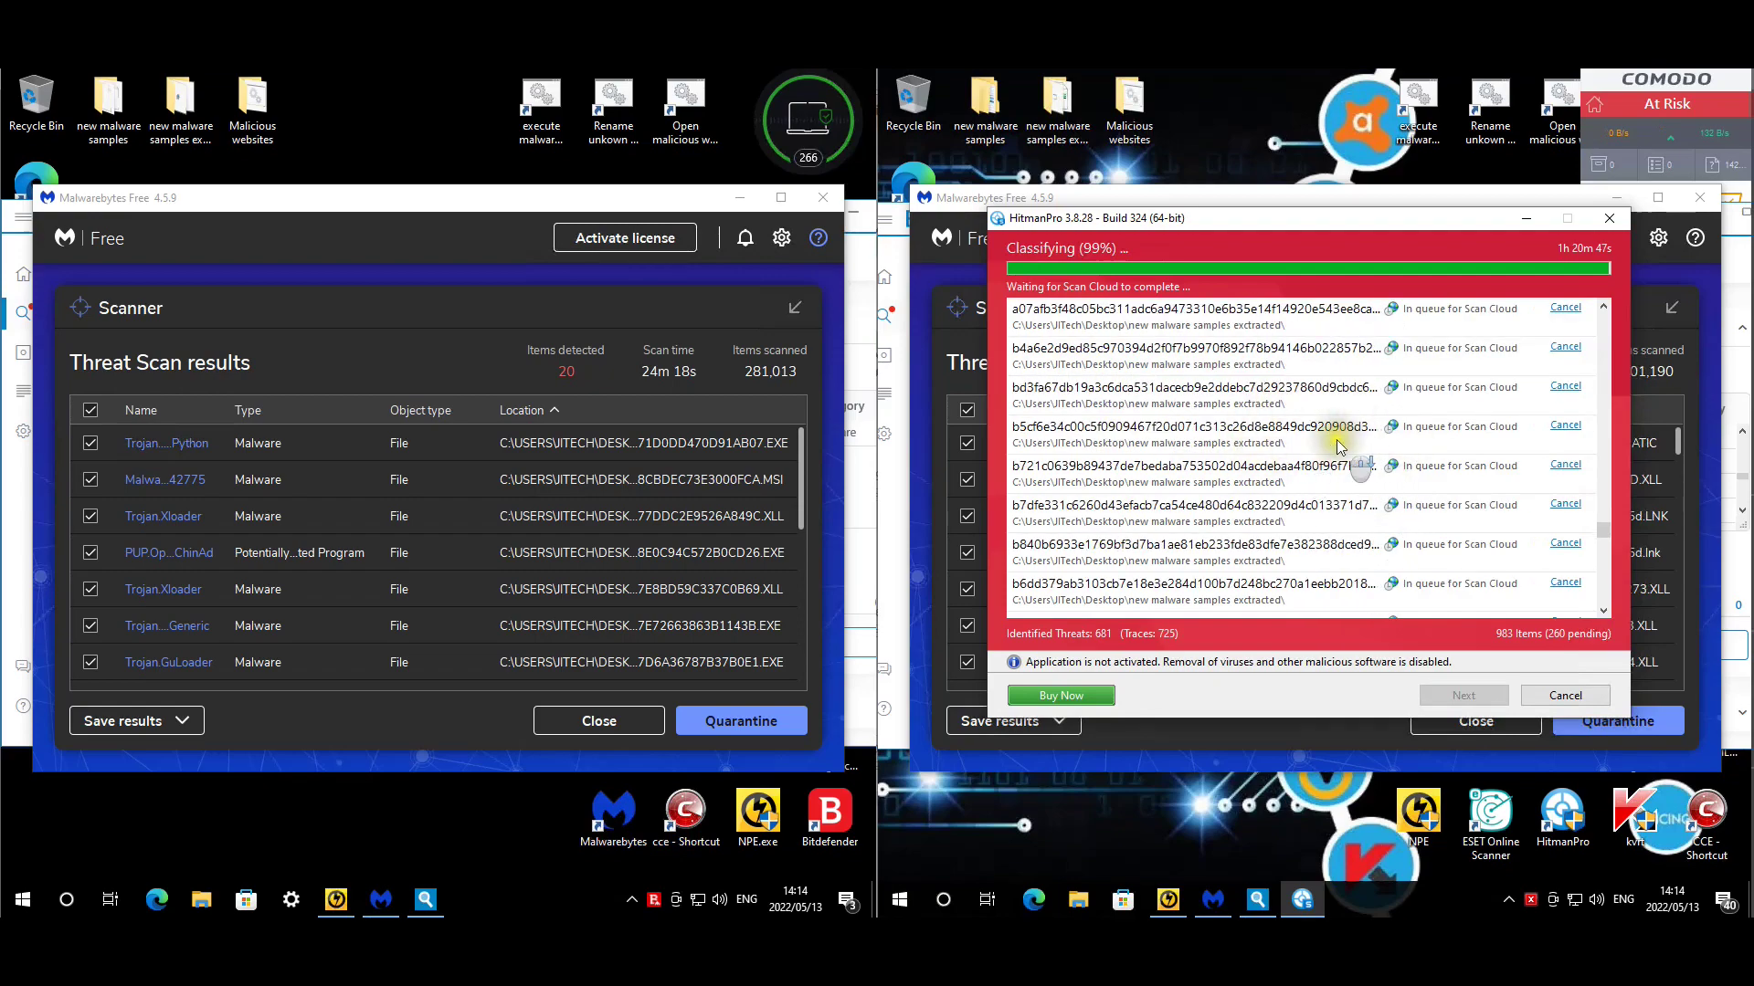
pyautogui.scroll(-6, 1342, 461)
pyautogui.scroll(-8, 1352, 475)
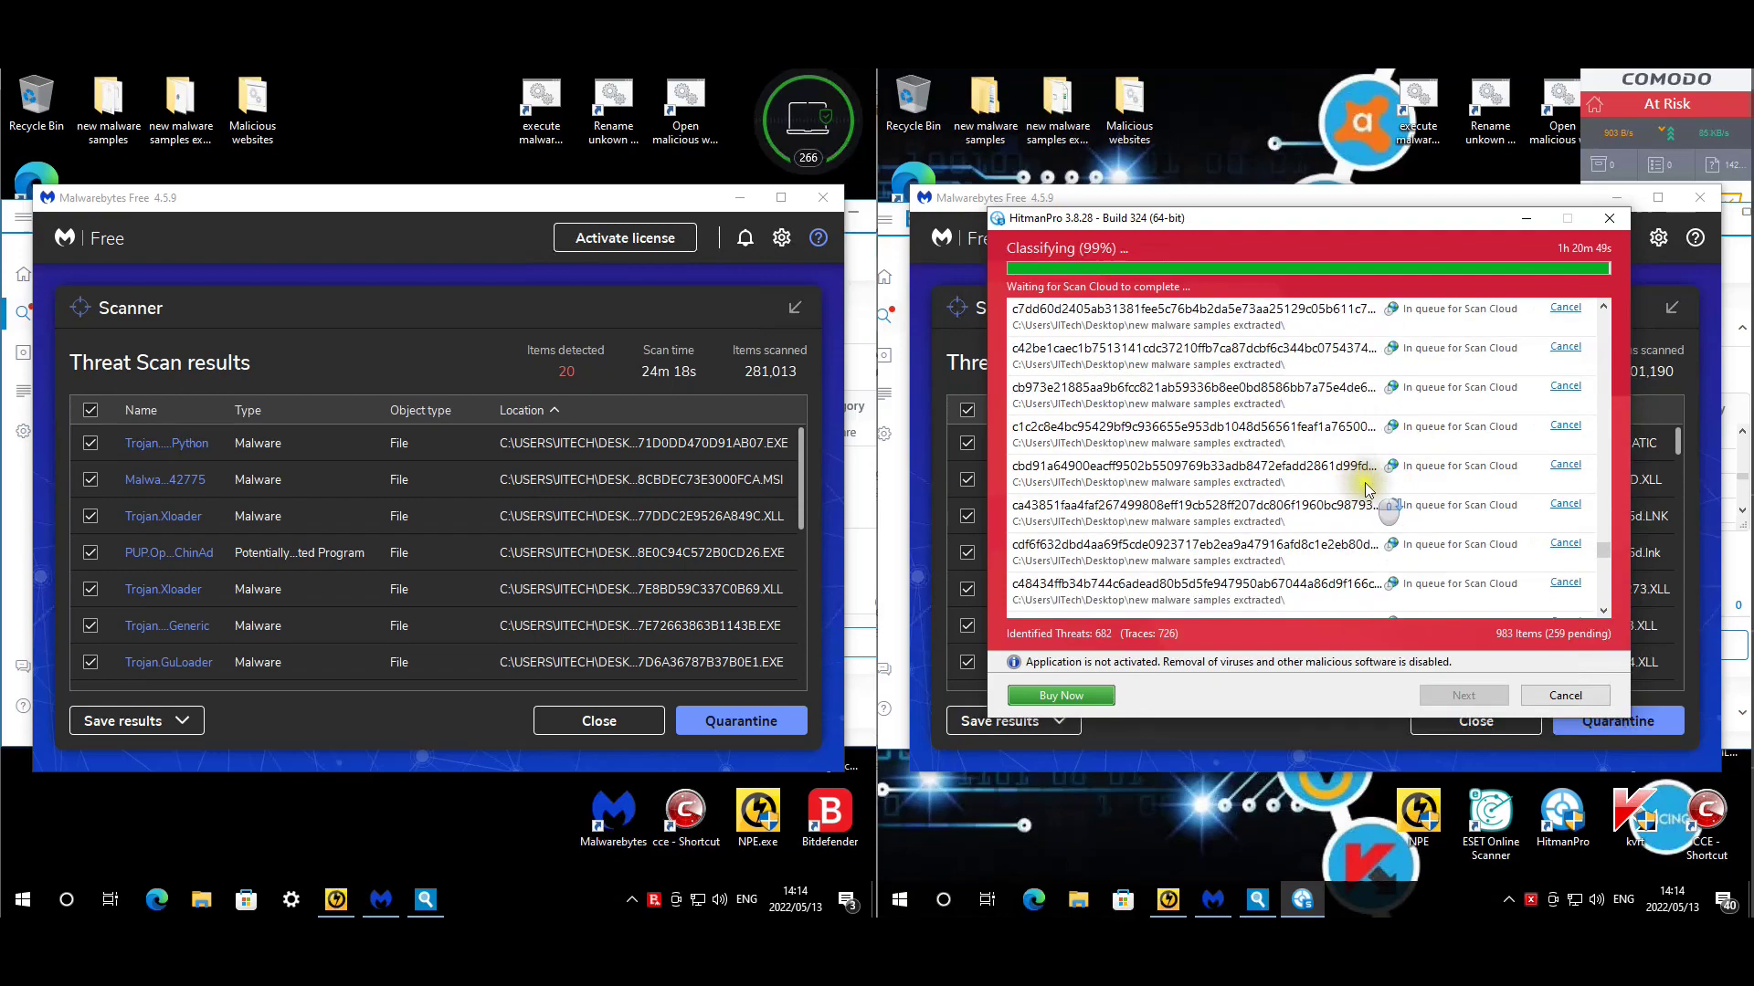
pyautogui.scroll(-8, 1368, 490)
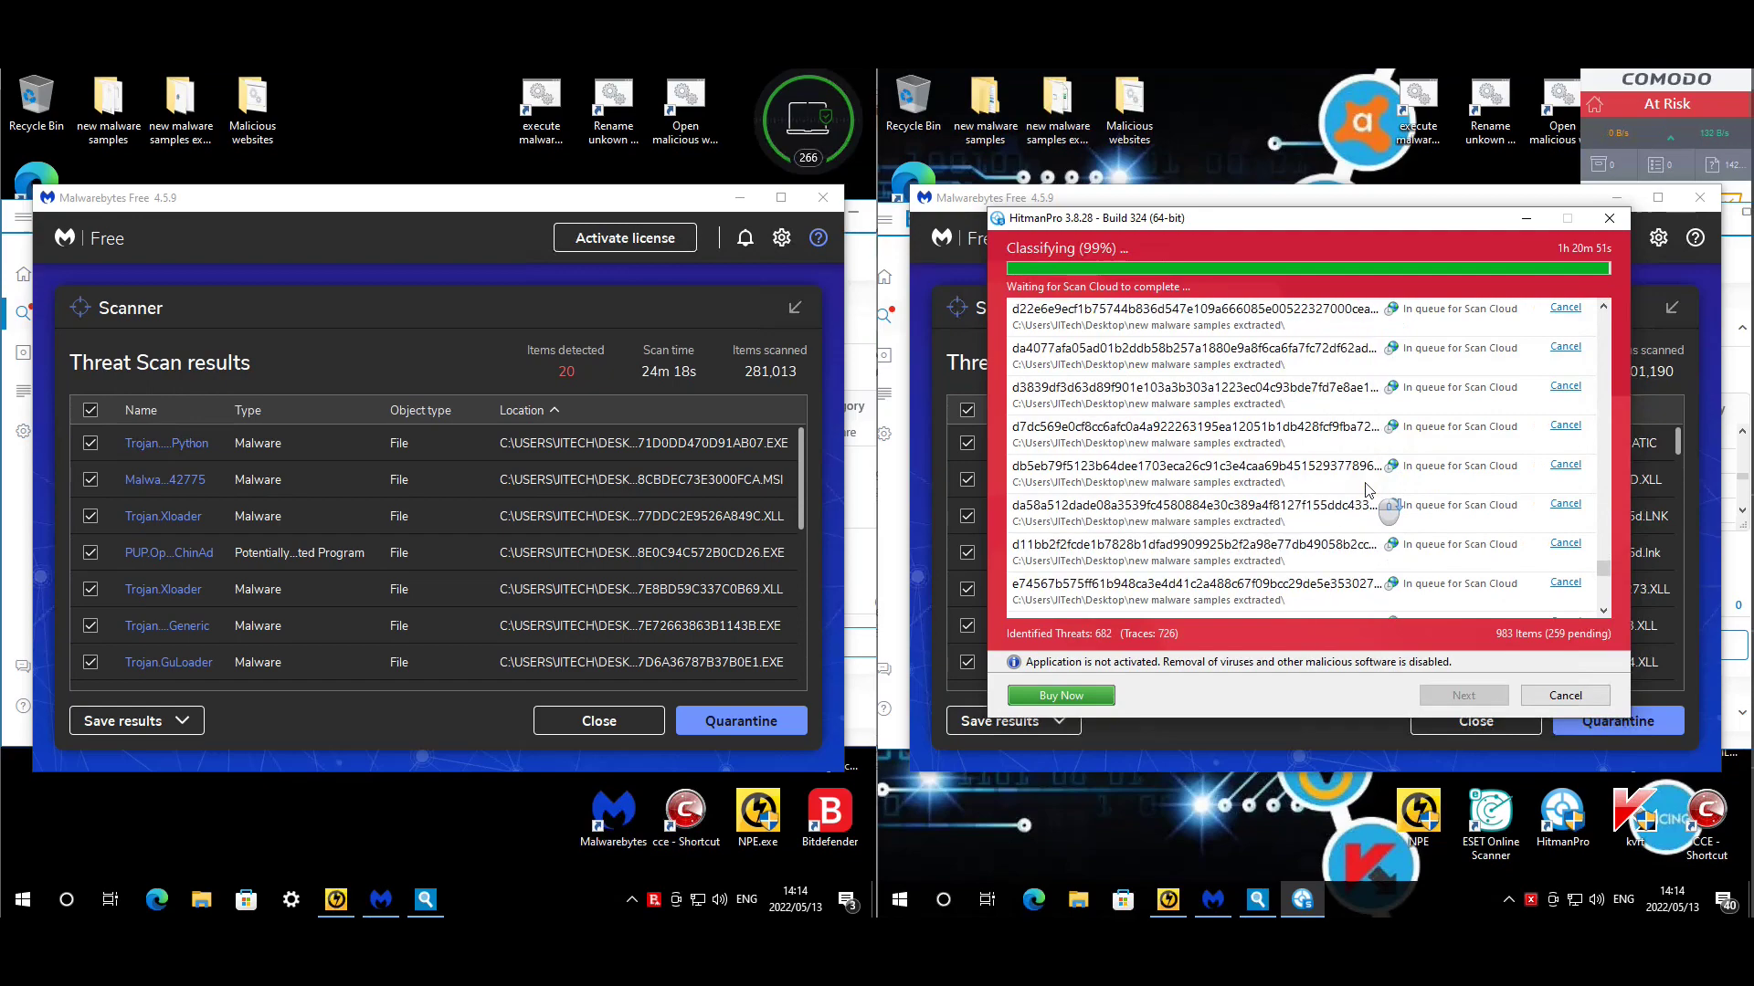
pyautogui.scroll(-6, 1368, 490)
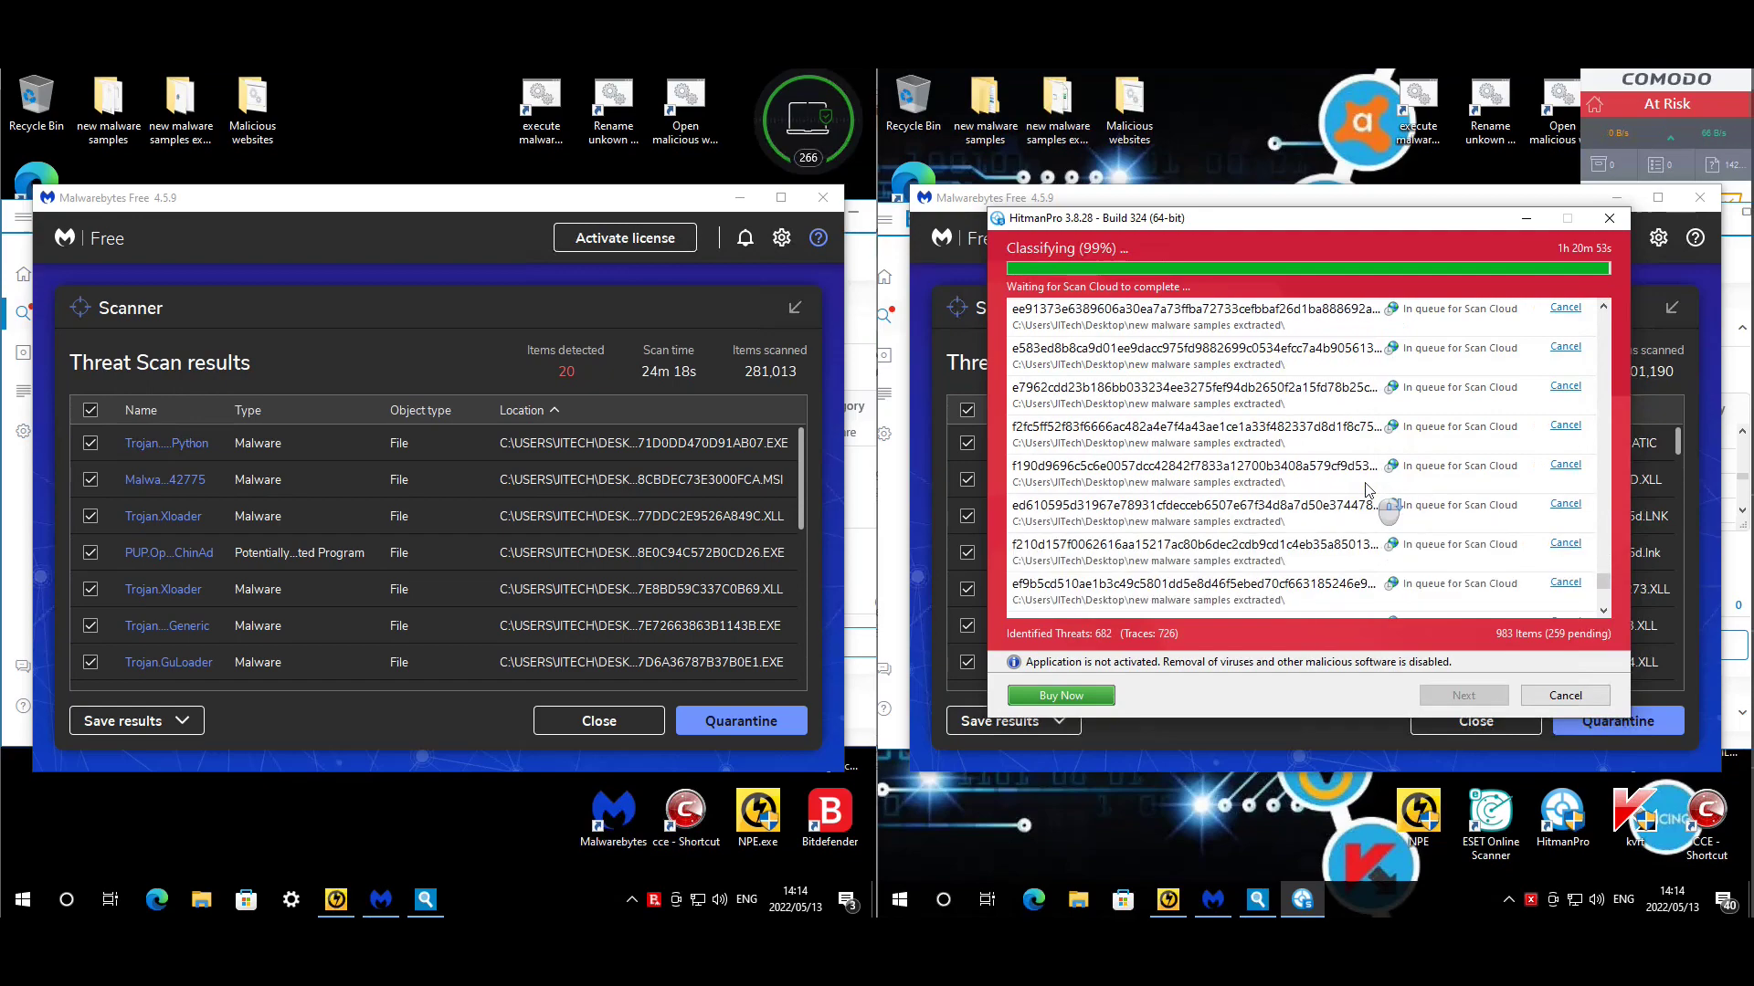
pyautogui.scroll(2, 1368, 491)
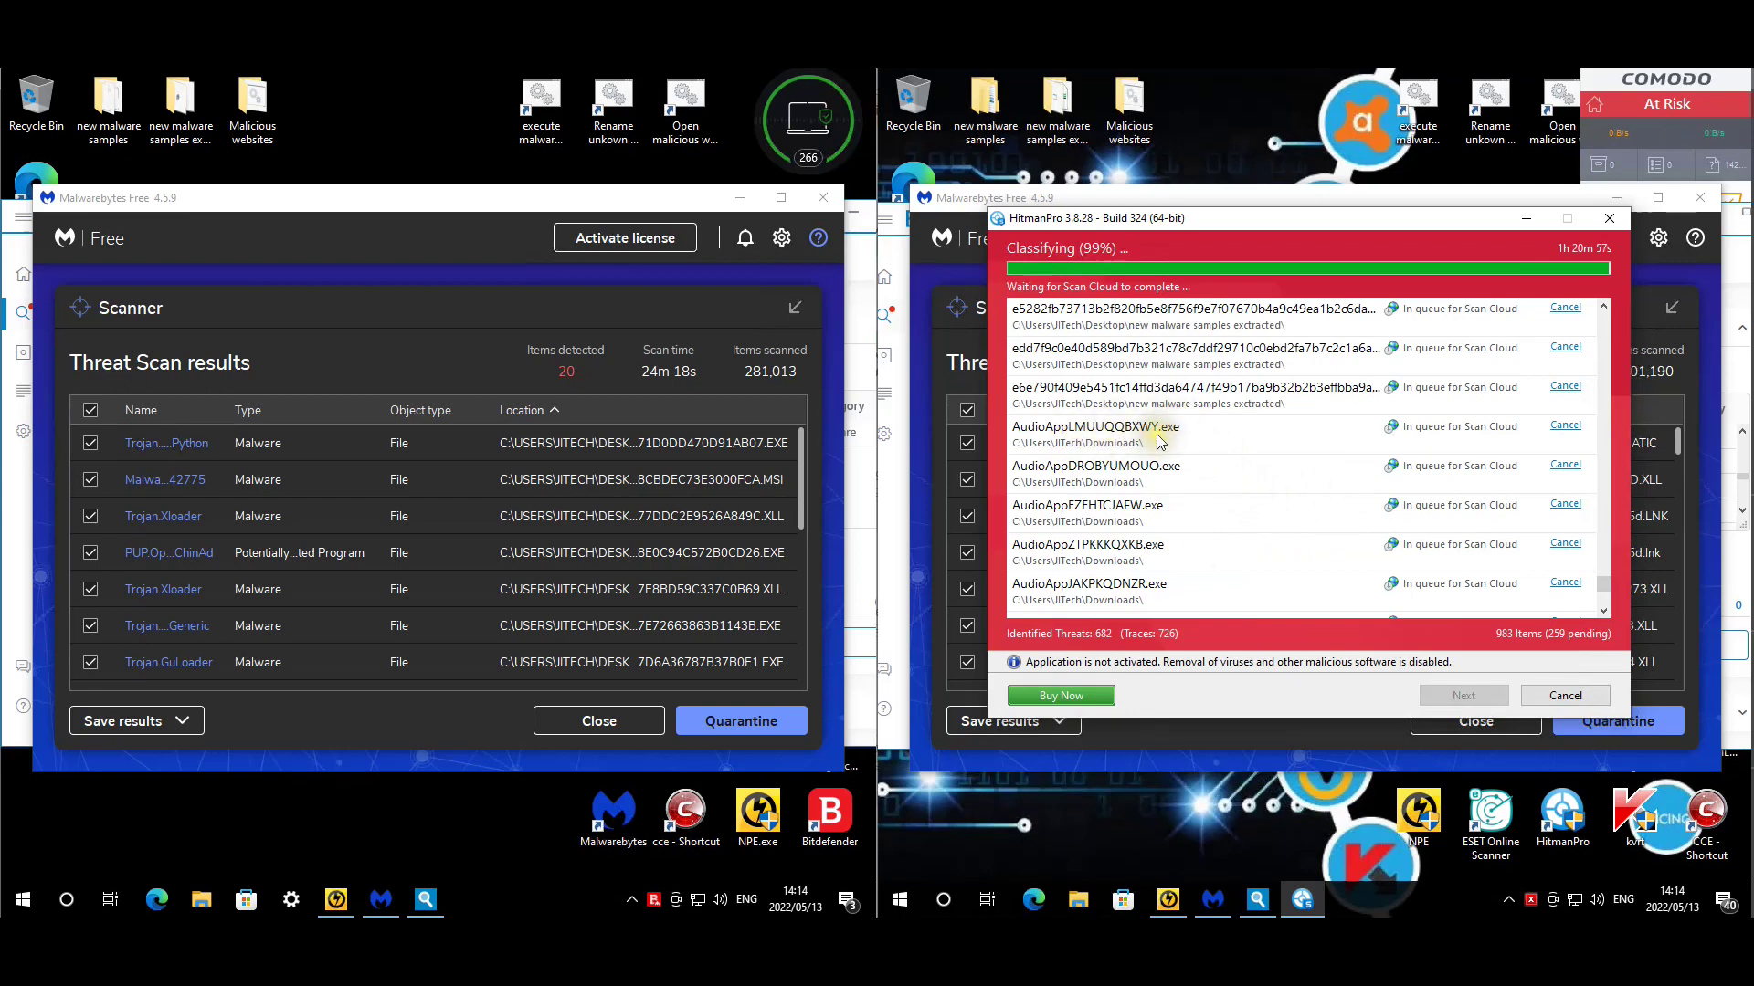
pyautogui.click(1340, 440)
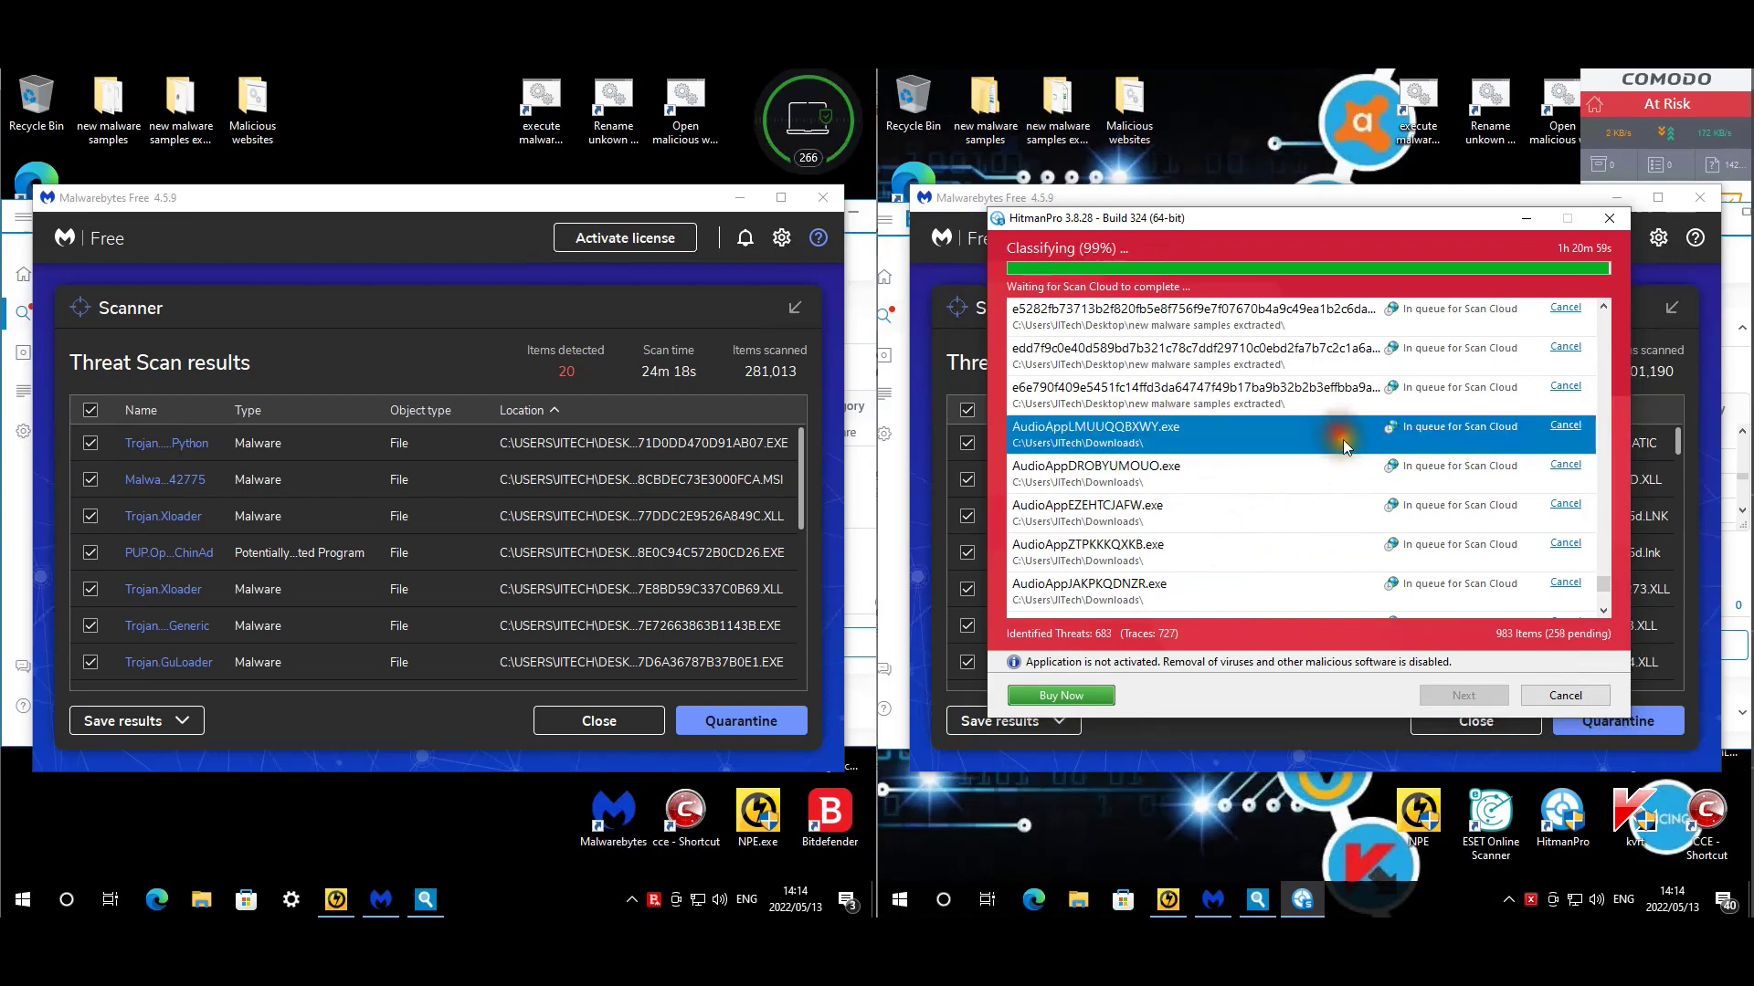
pyautogui.scroll(-1, 1341, 448)
pyautogui.scroll(-3, 1233, 465)
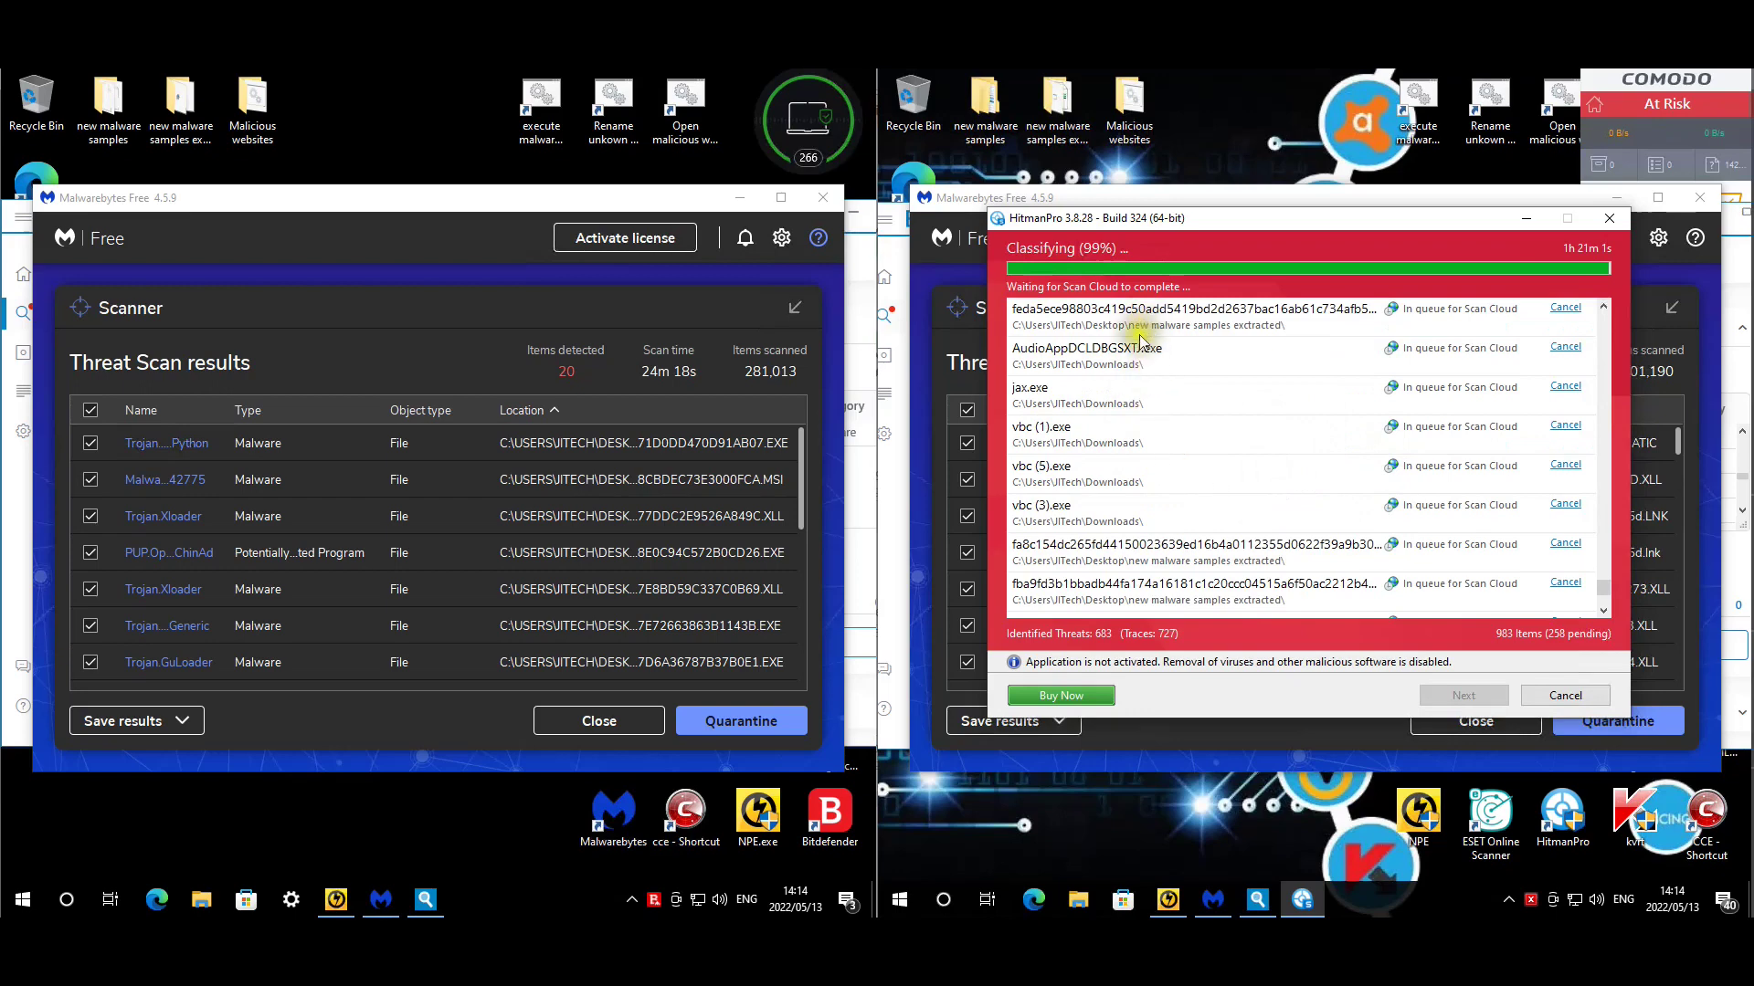
pyautogui.scroll(-2, 1379, 521)
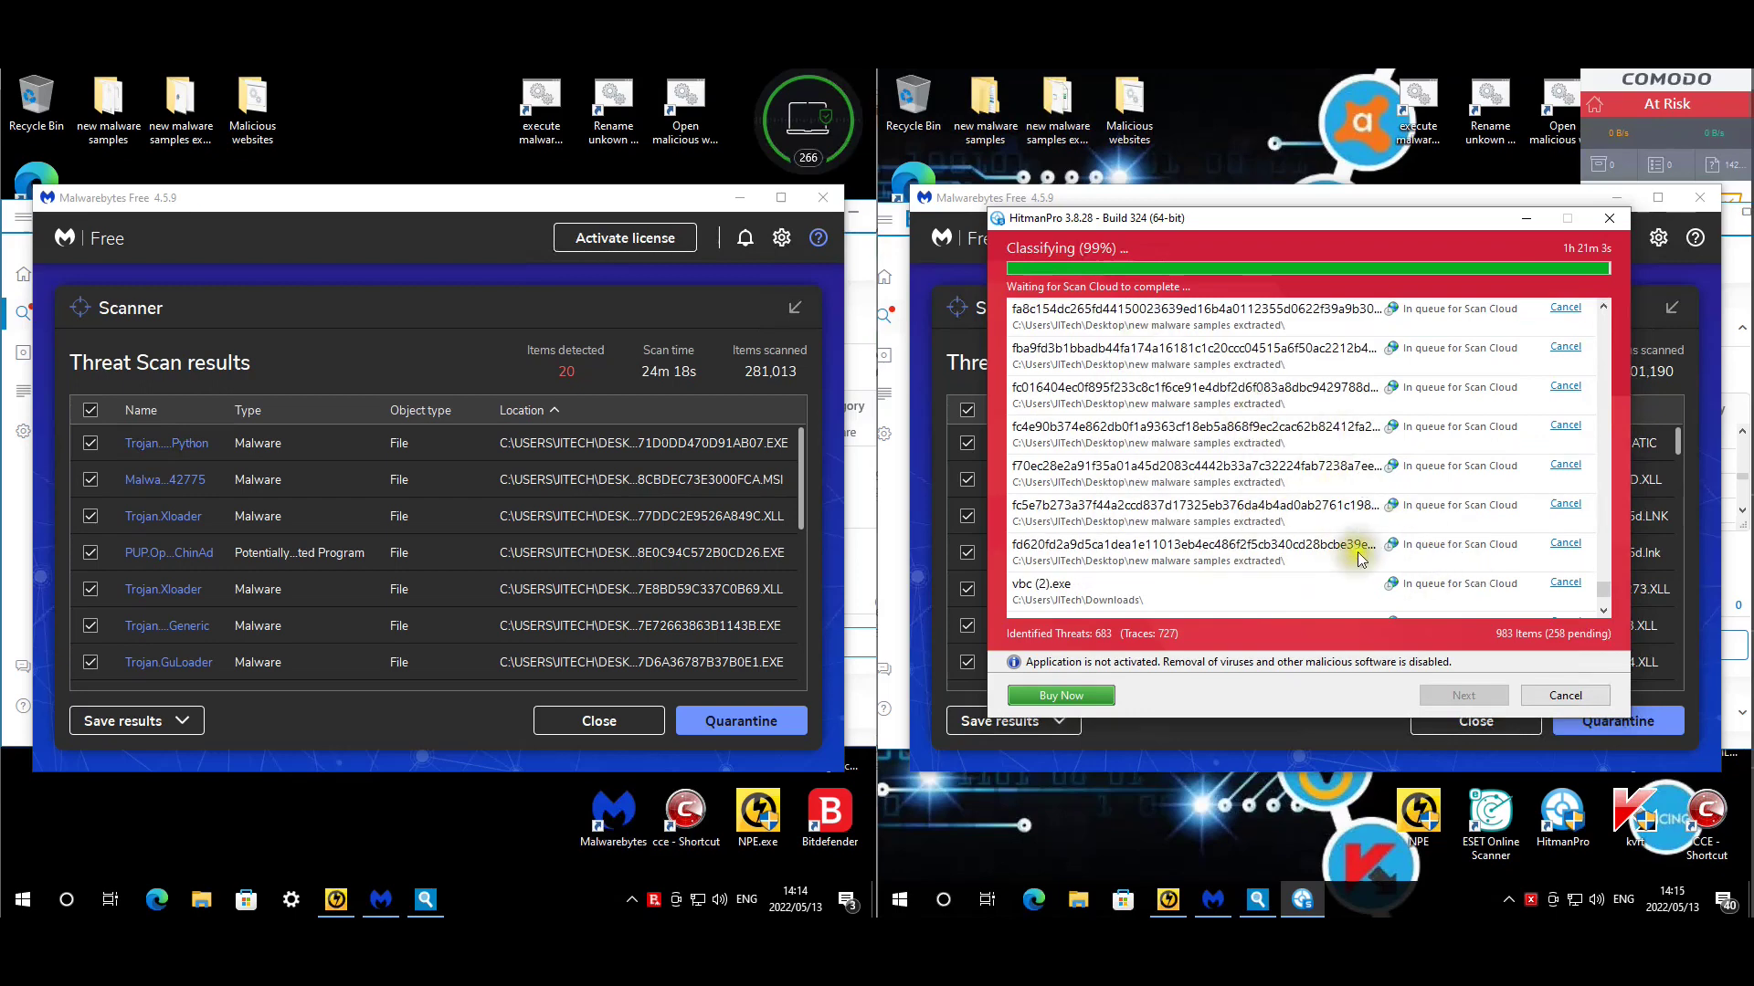
pyautogui.scroll(-3, 1324, 420)
pyautogui.scroll(1, 1110, 379)
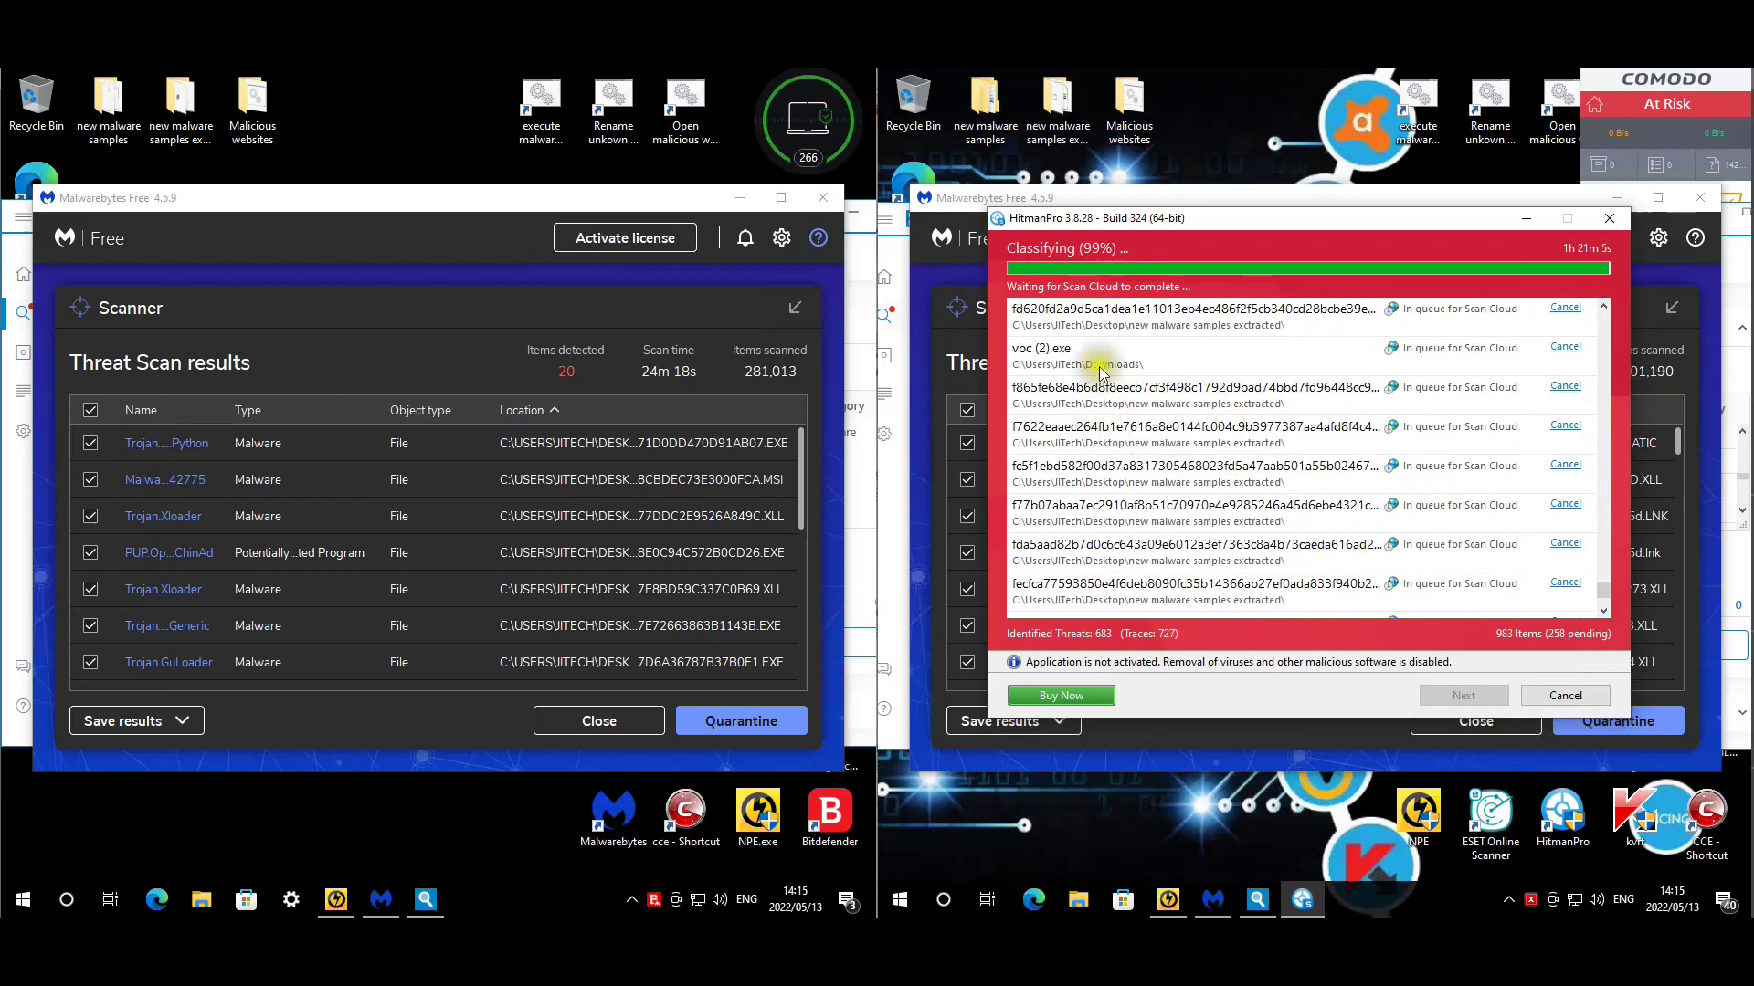
pyautogui.scroll(-4, 1434, 507)
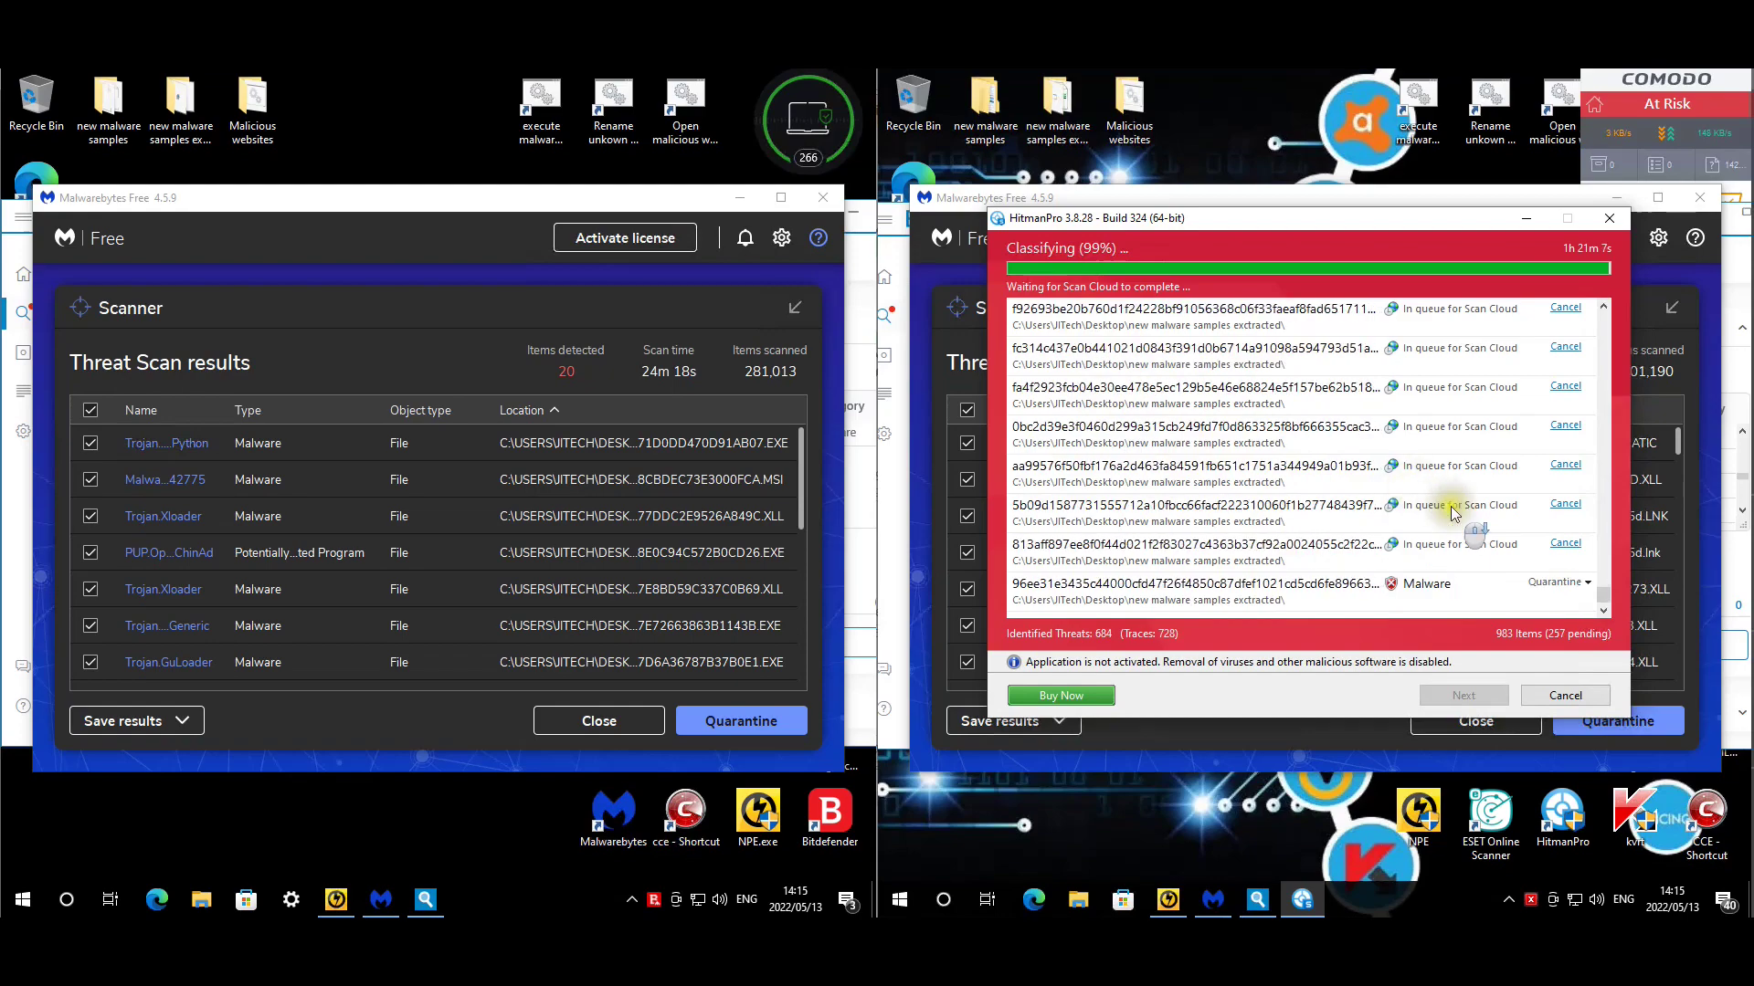
# Try to open the action options of the last malware entry, and cancel the HitmanPro scan on the Comodo machine.
pyautogui.click(1589, 582)
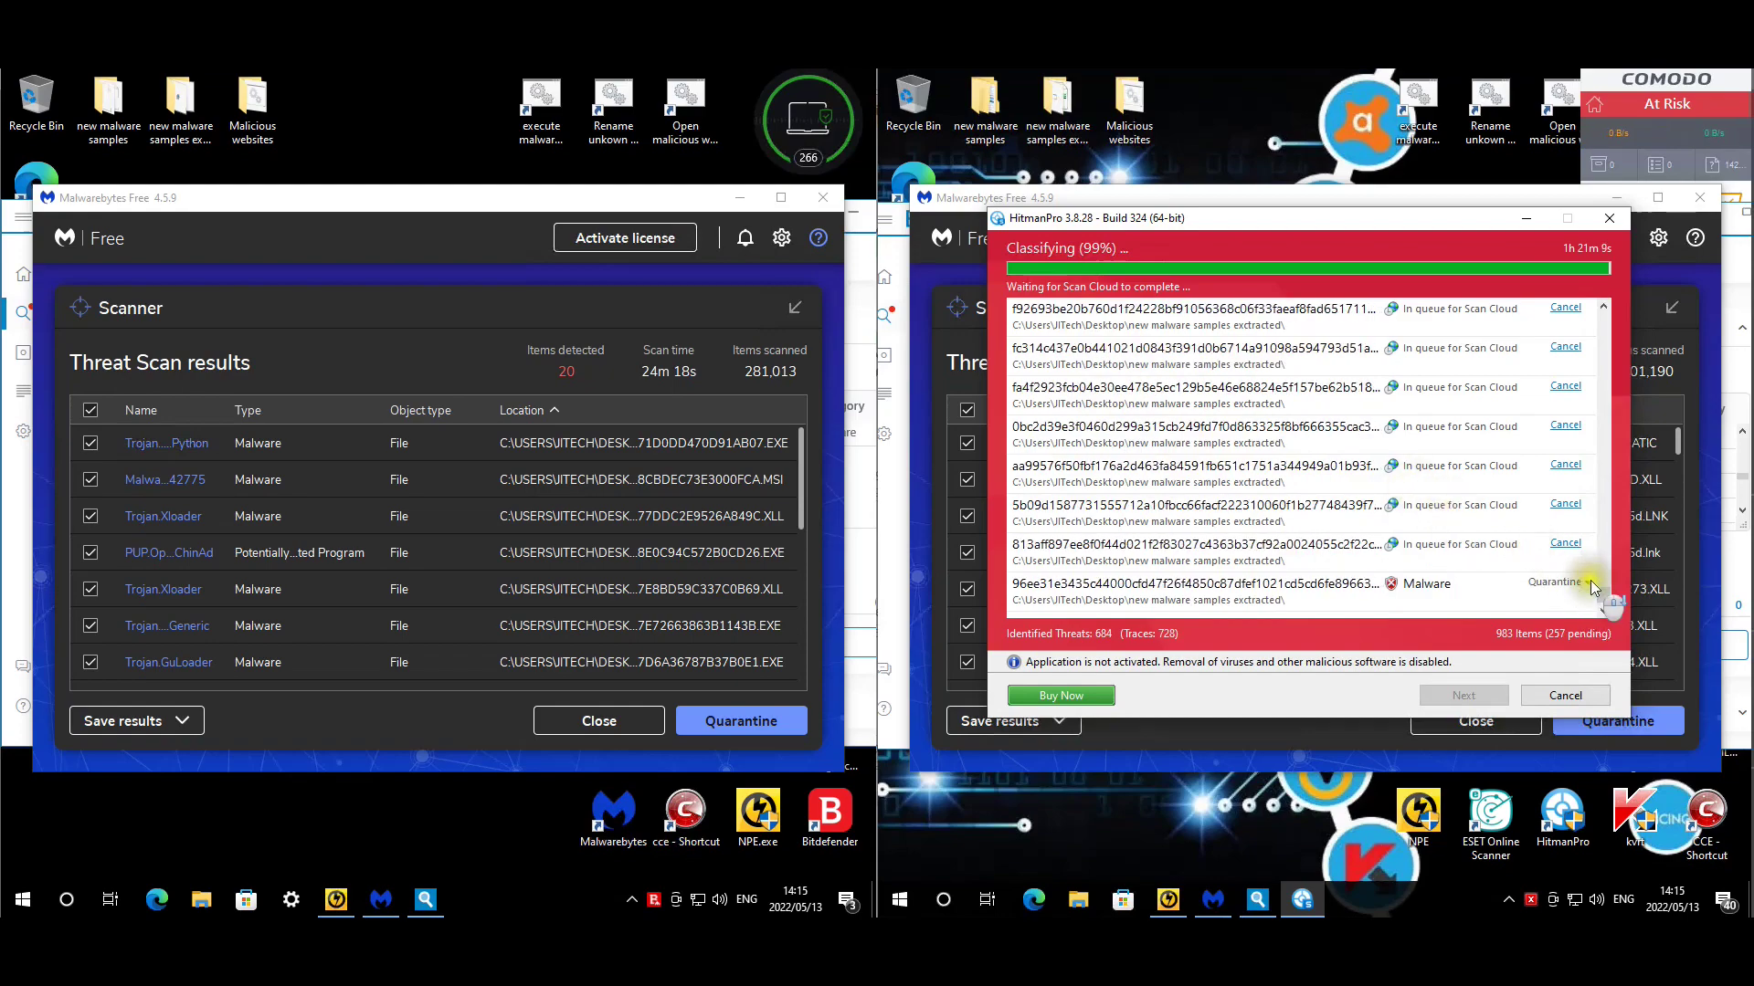
pyautogui.click(1589, 584)
pyautogui.click(1561, 693)
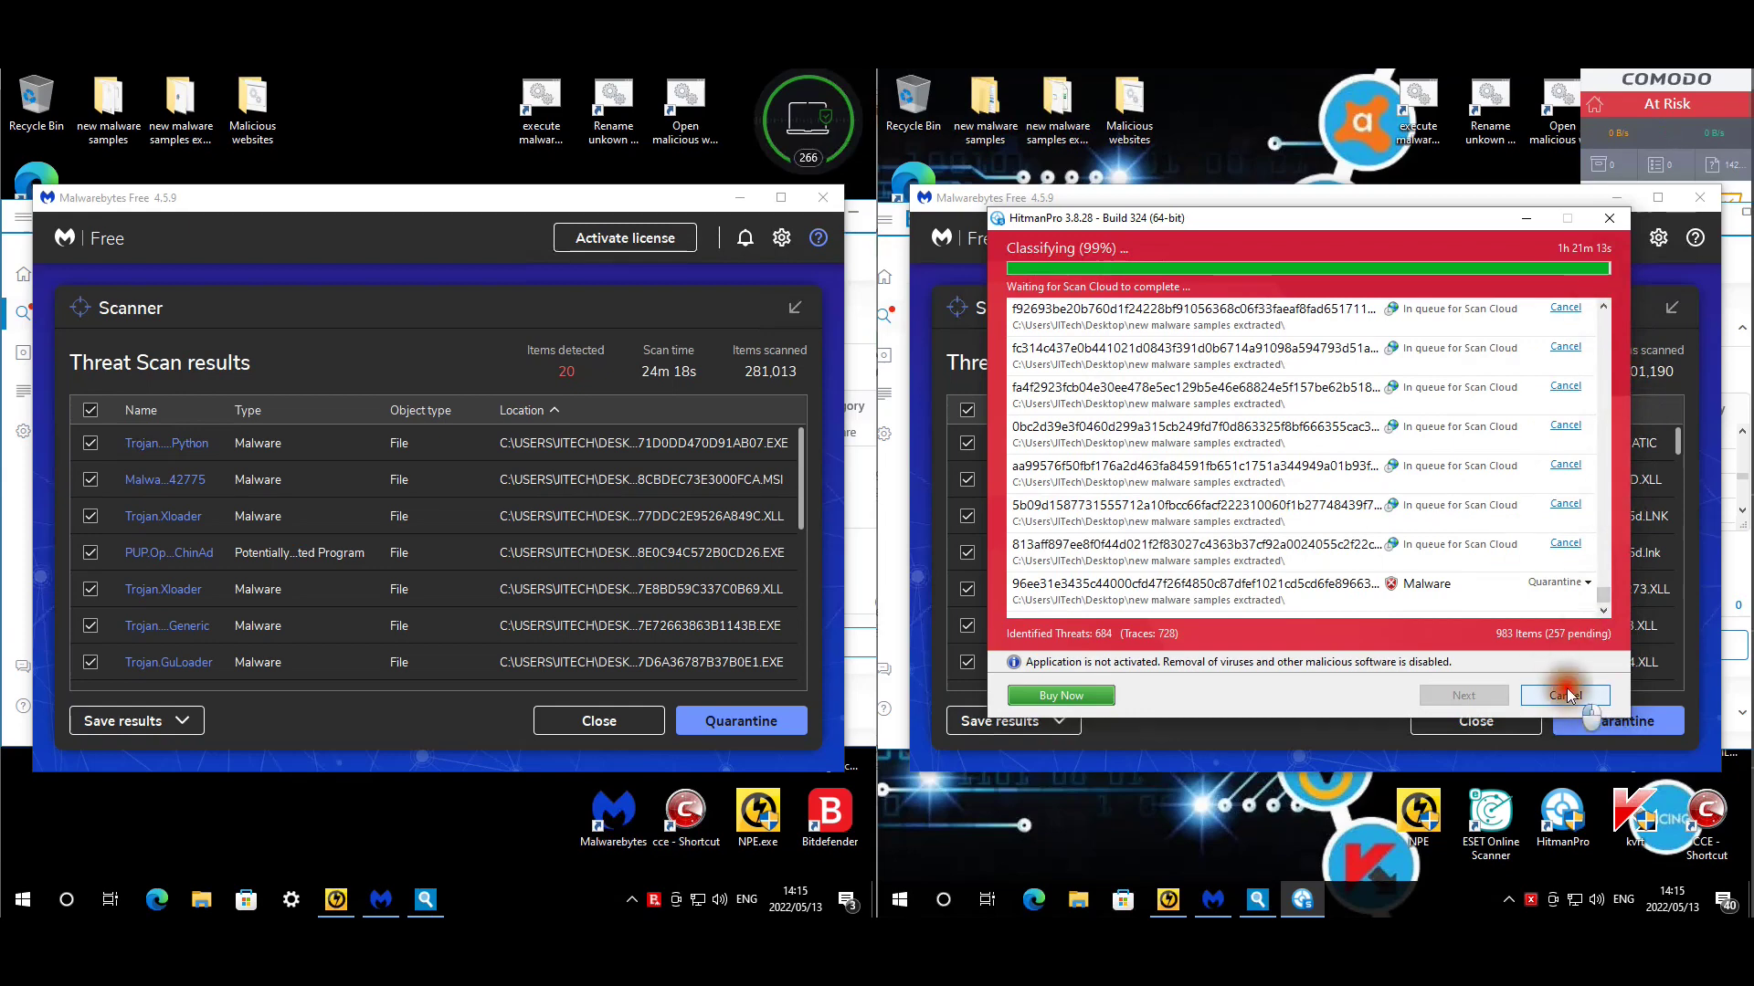
pyautogui.click(1568, 695)
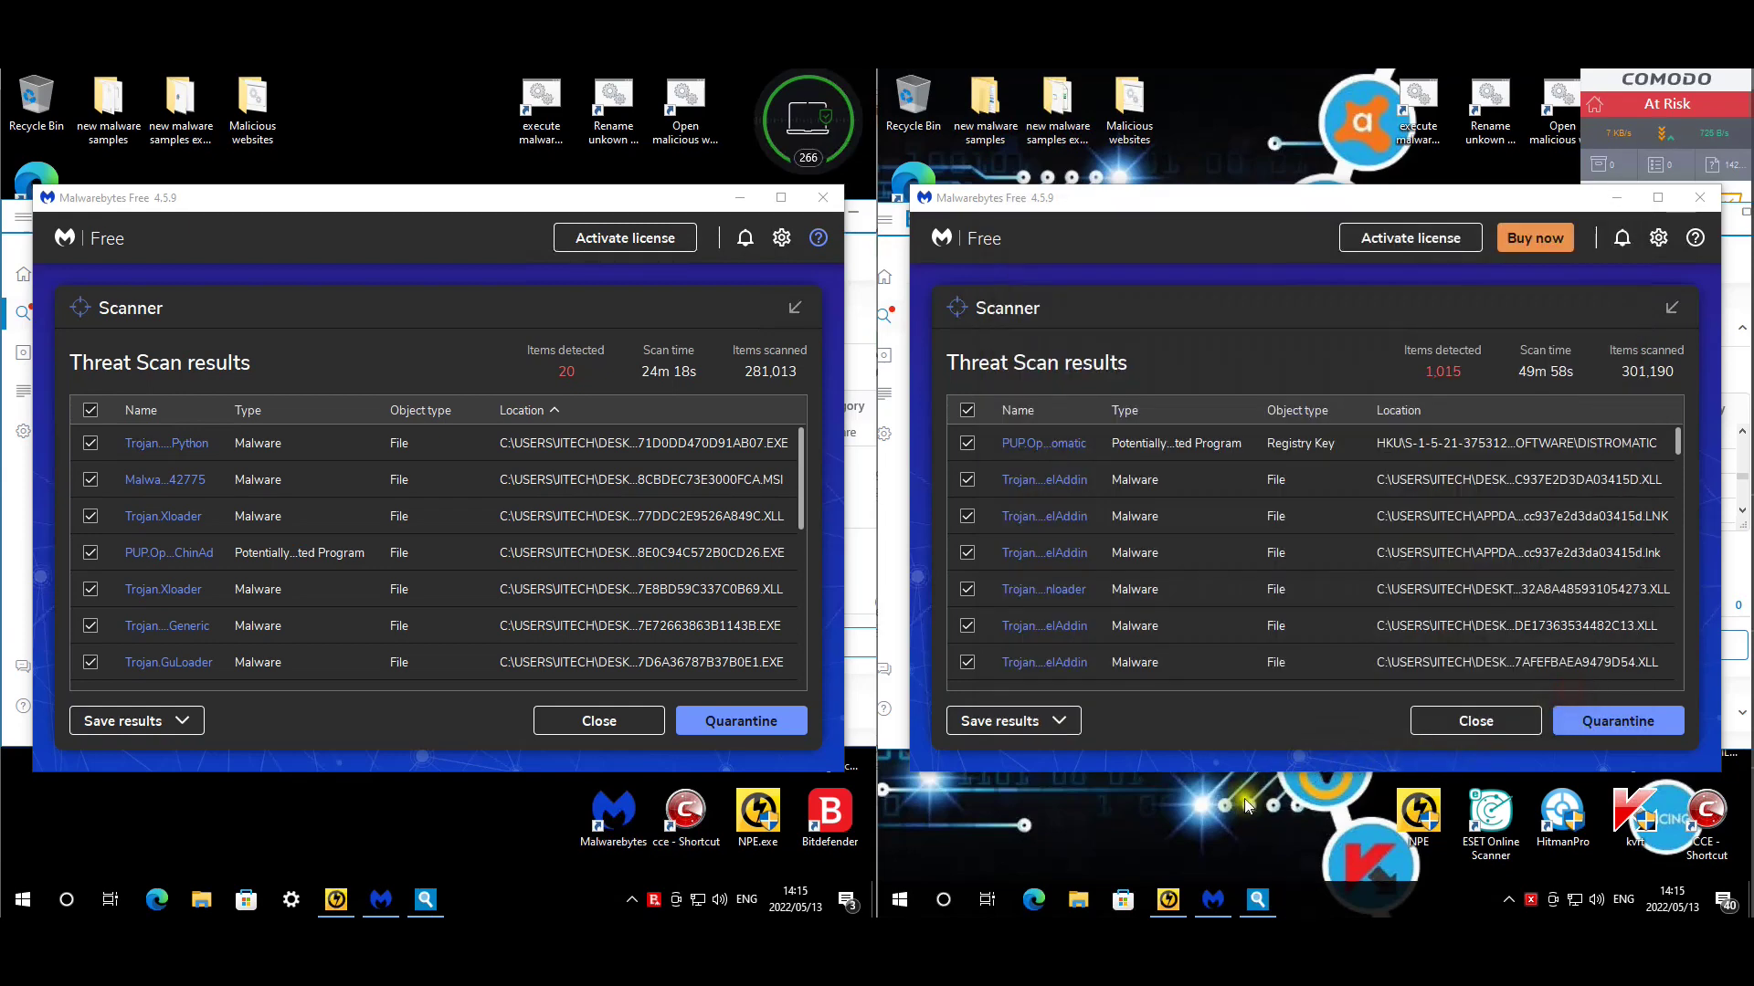
# Inspect the details of both startup folder threats in Norton Power Eraser on the Bitdefender machine, and close the threat lists on both machines.
pyautogui.click(1168, 902)
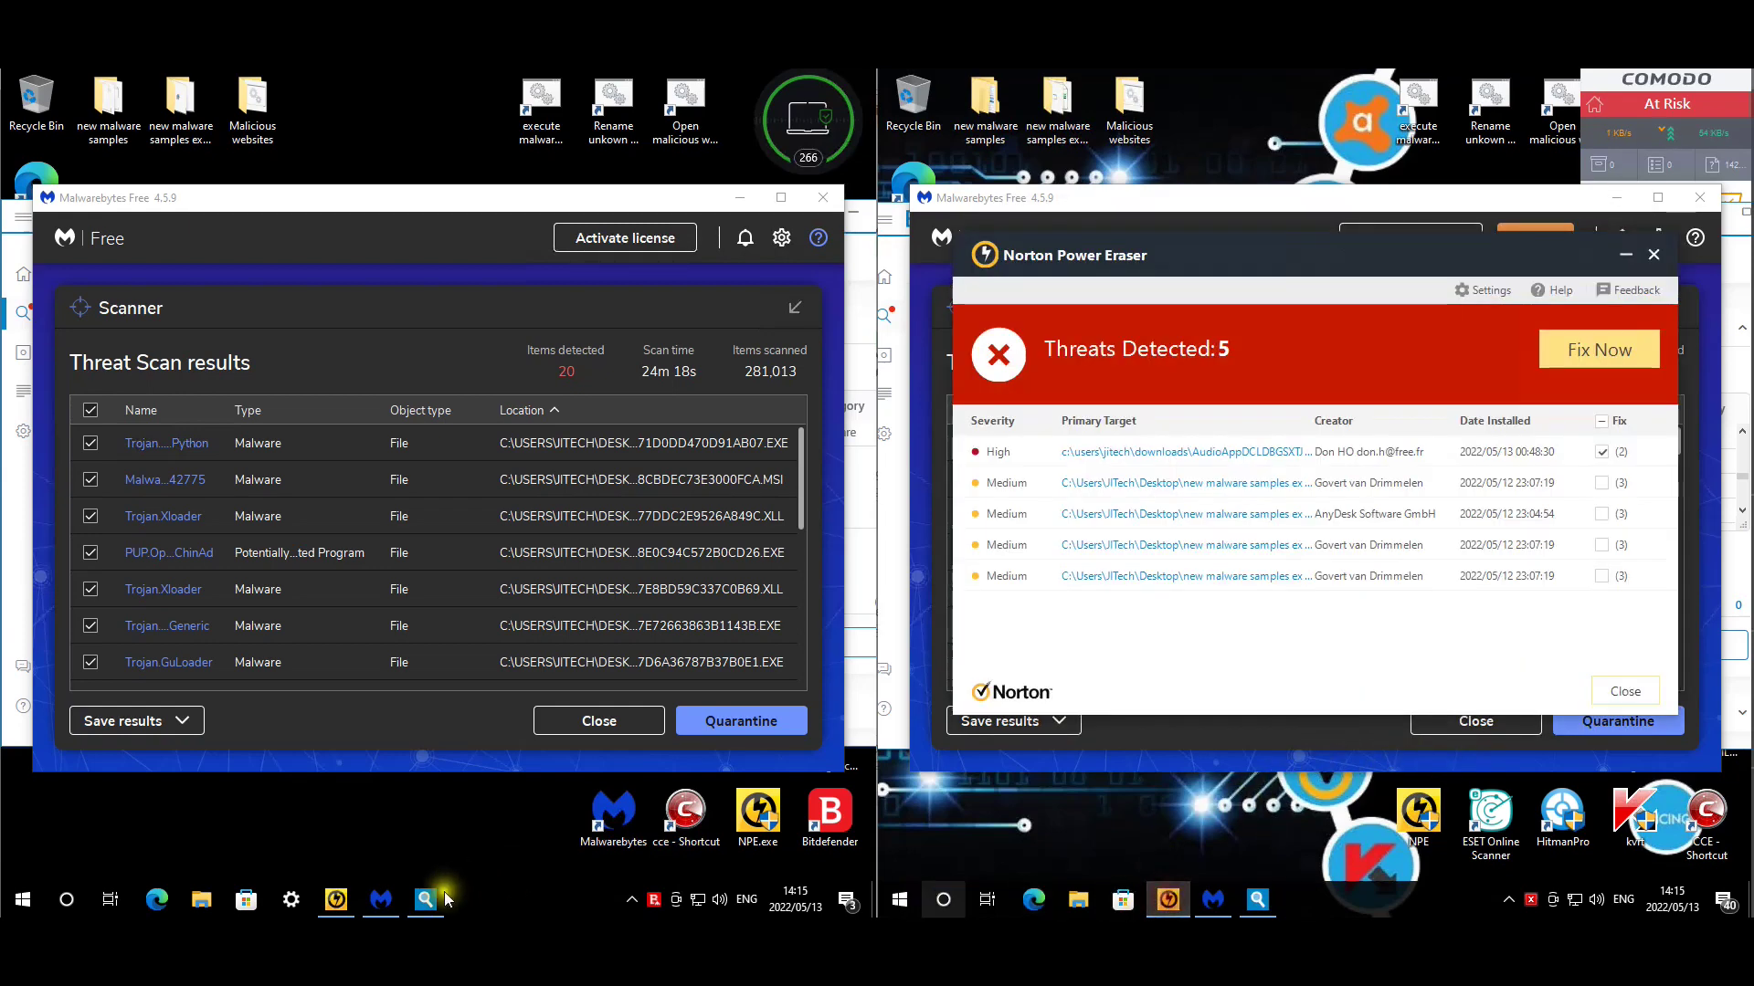
pyautogui.click(336, 900)
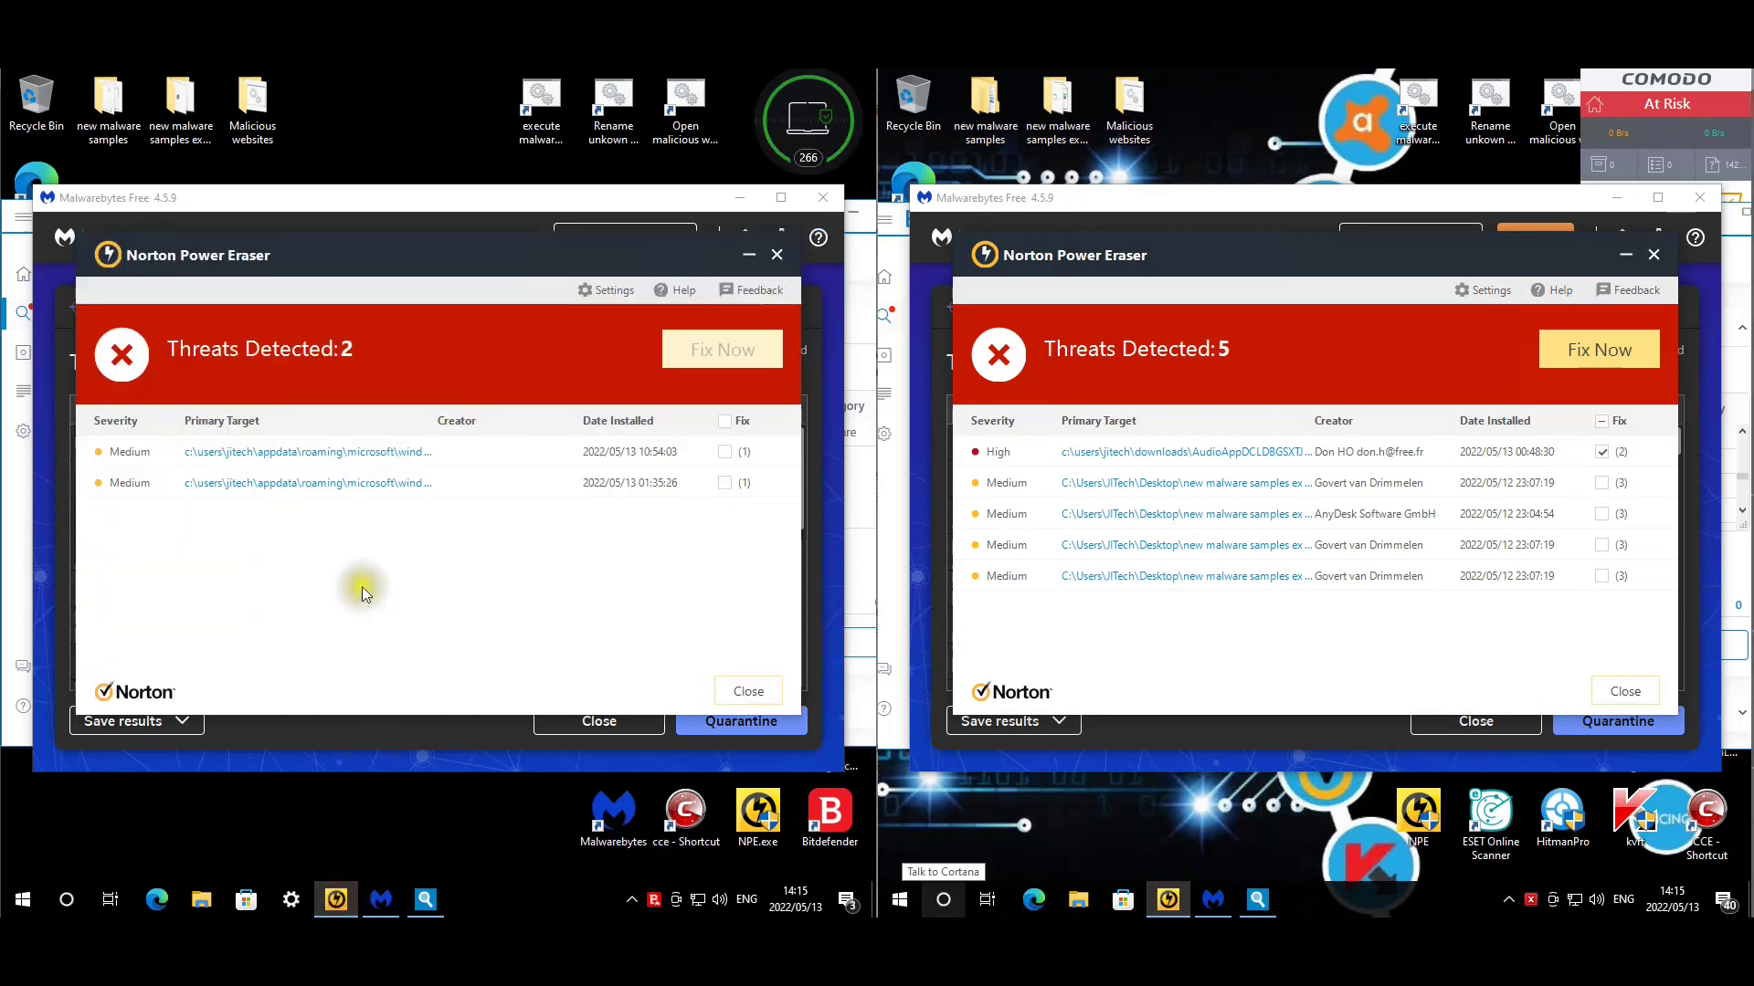
pyautogui.click(382, 451)
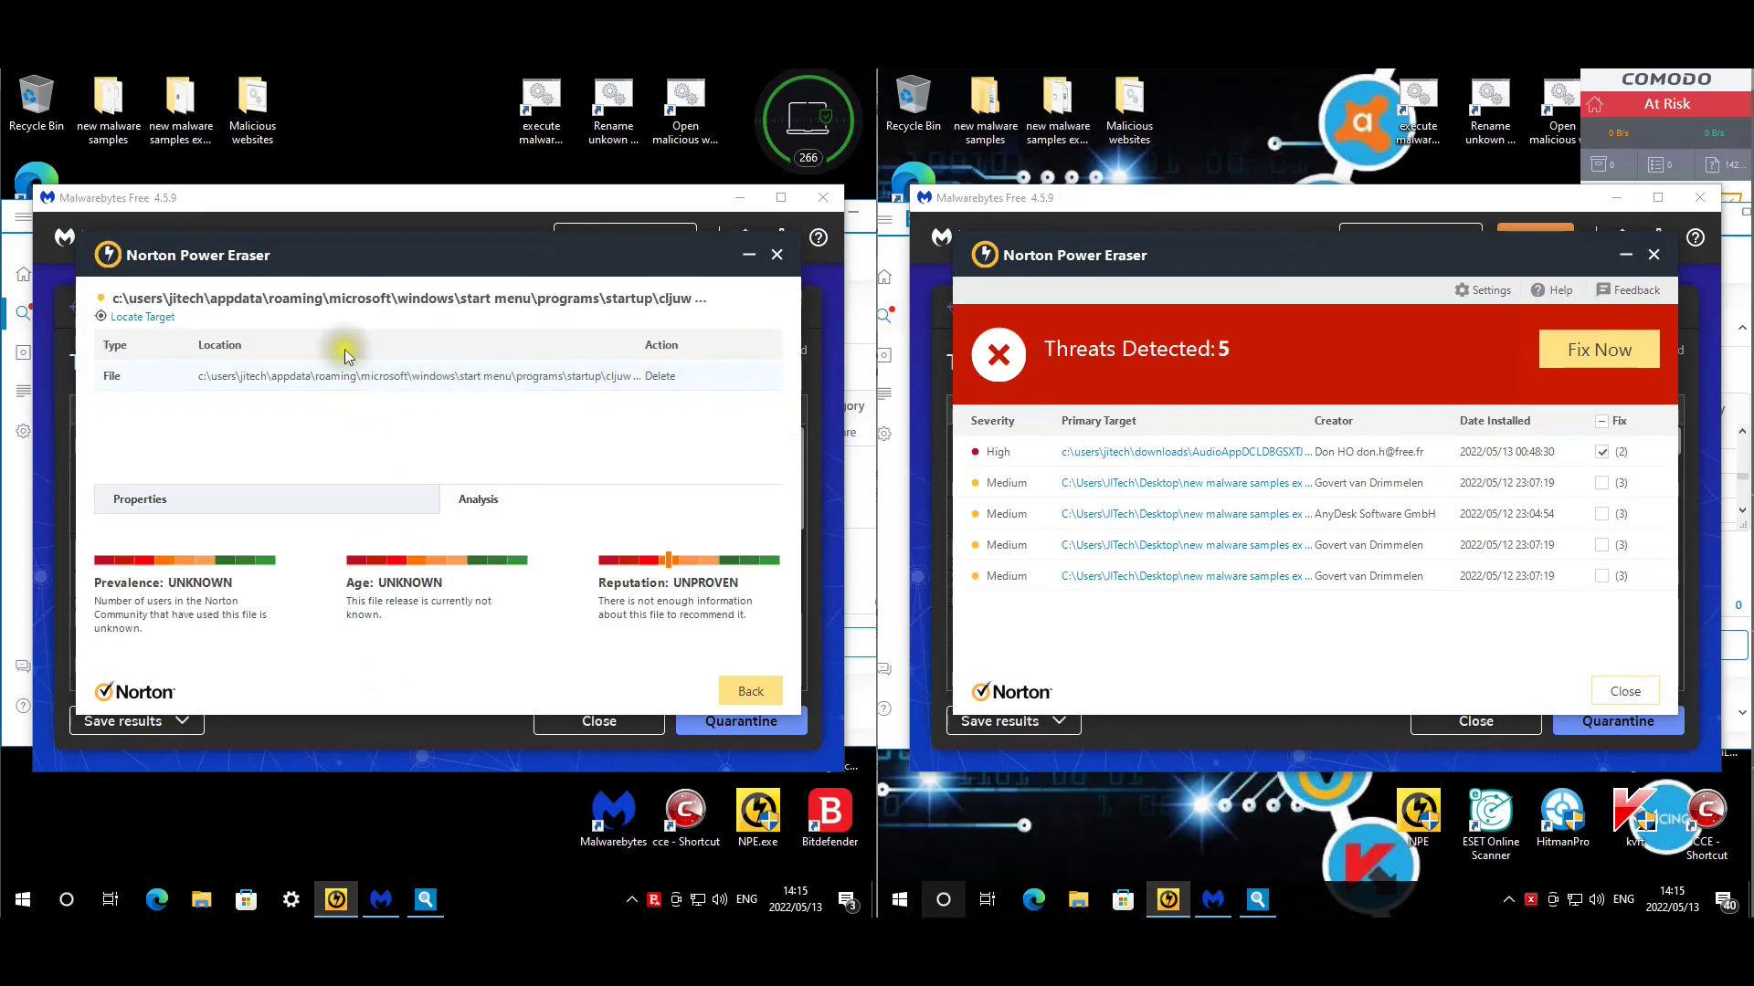
pyautogui.click(724, 685)
pyautogui.click(391, 484)
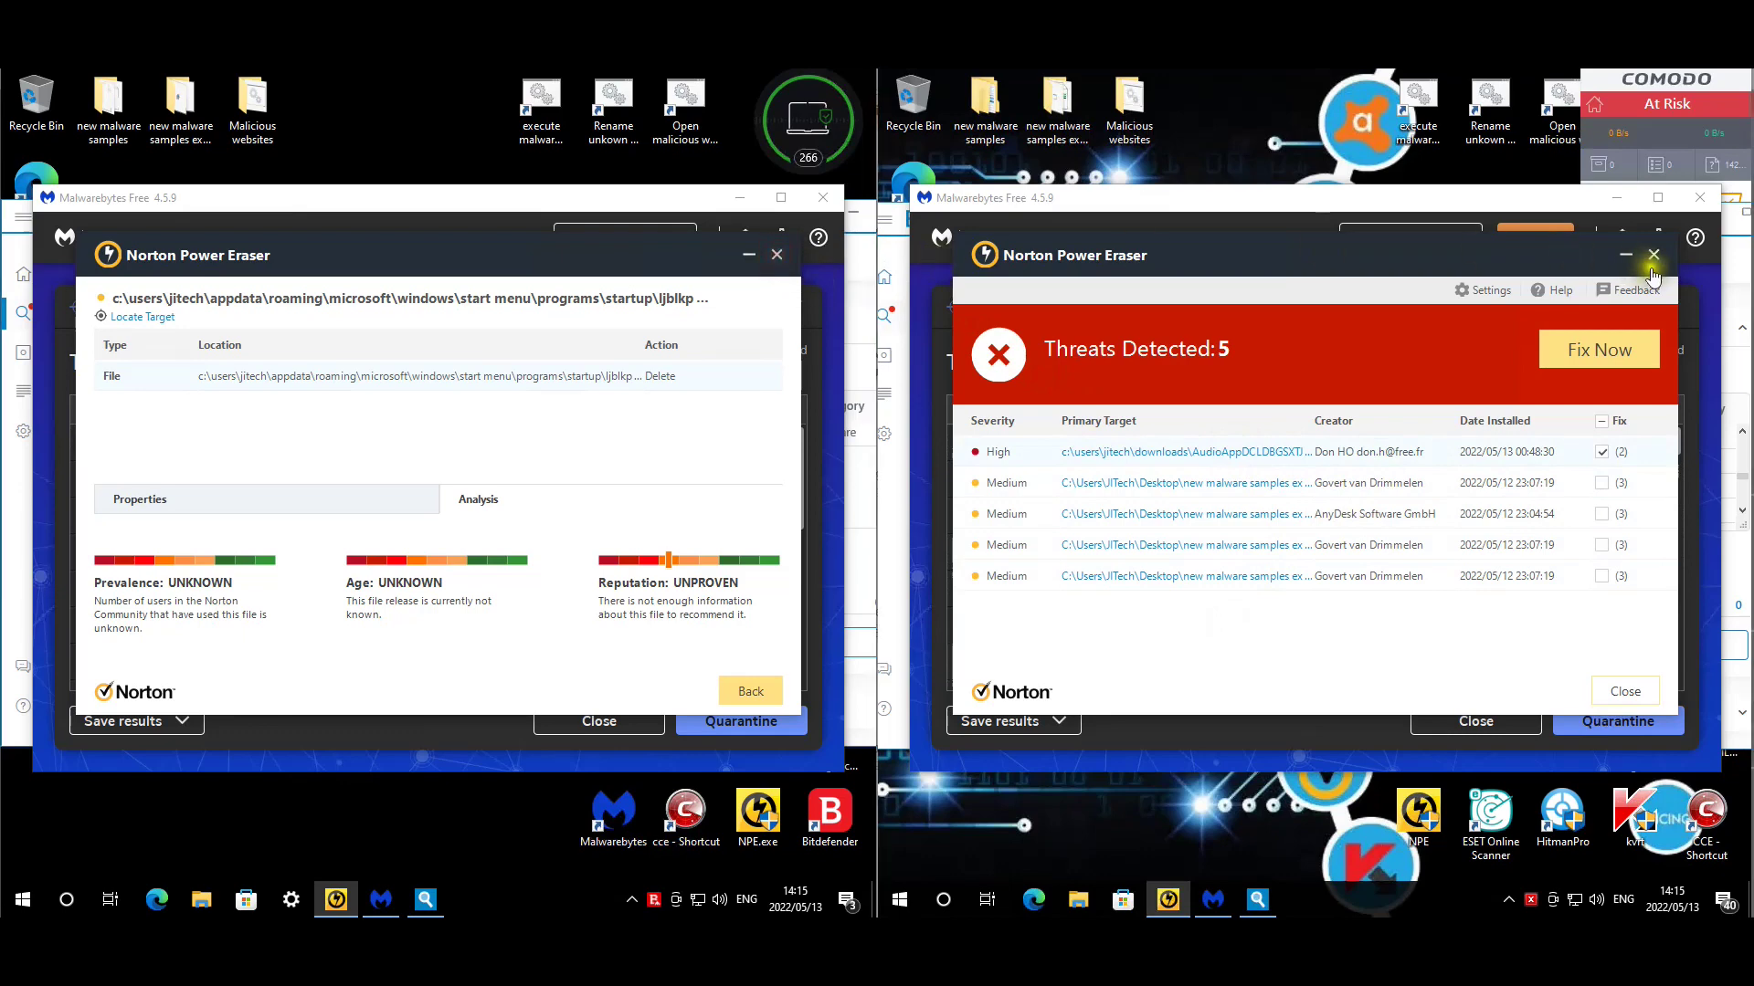
pyautogui.click(776, 689)
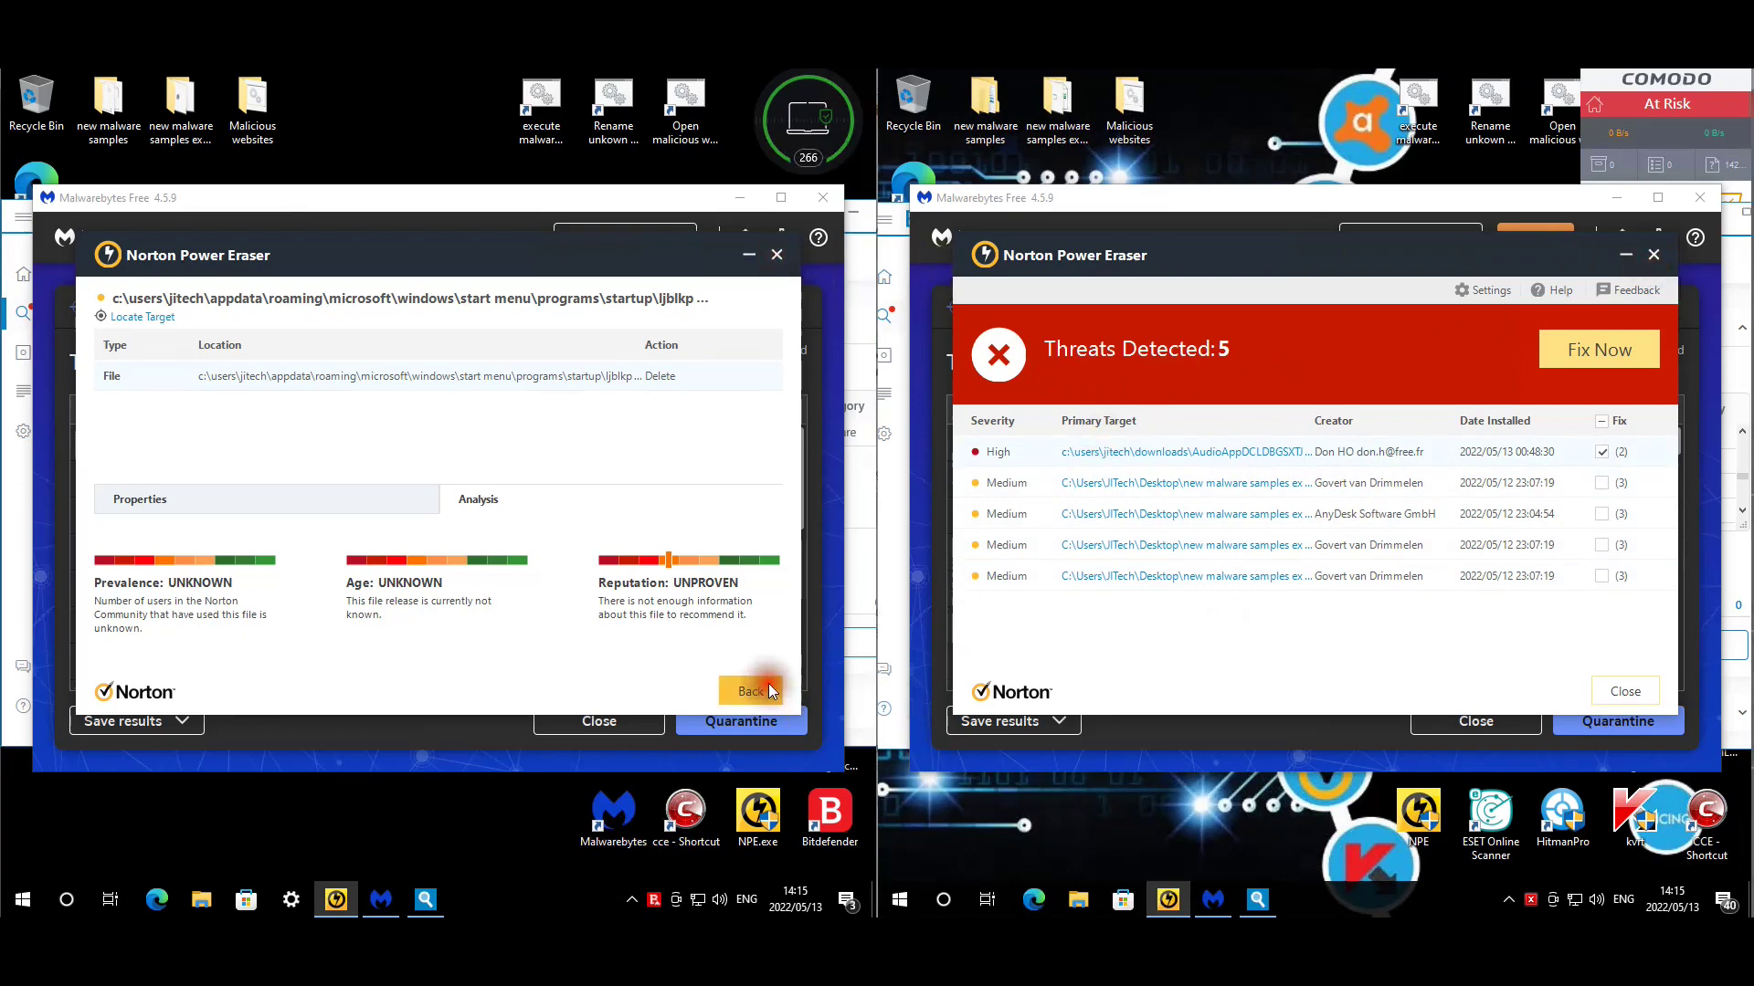
pyautogui.click(748, 690)
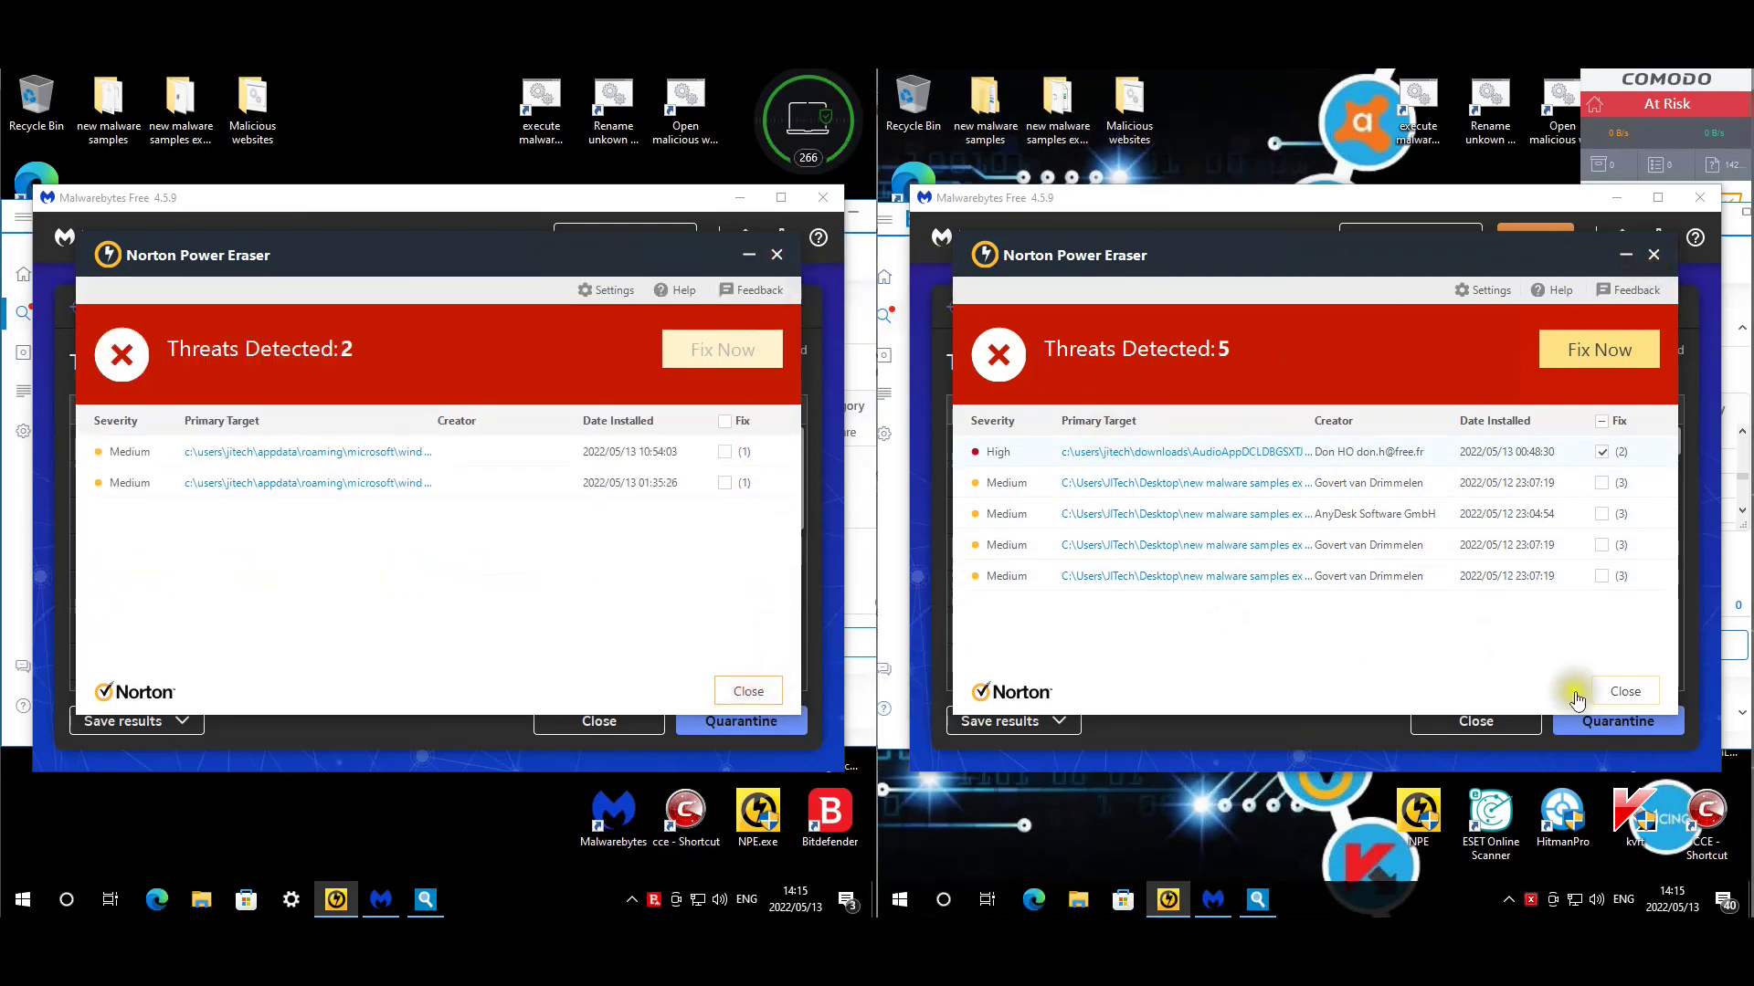
pyautogui.click(1624, 691)
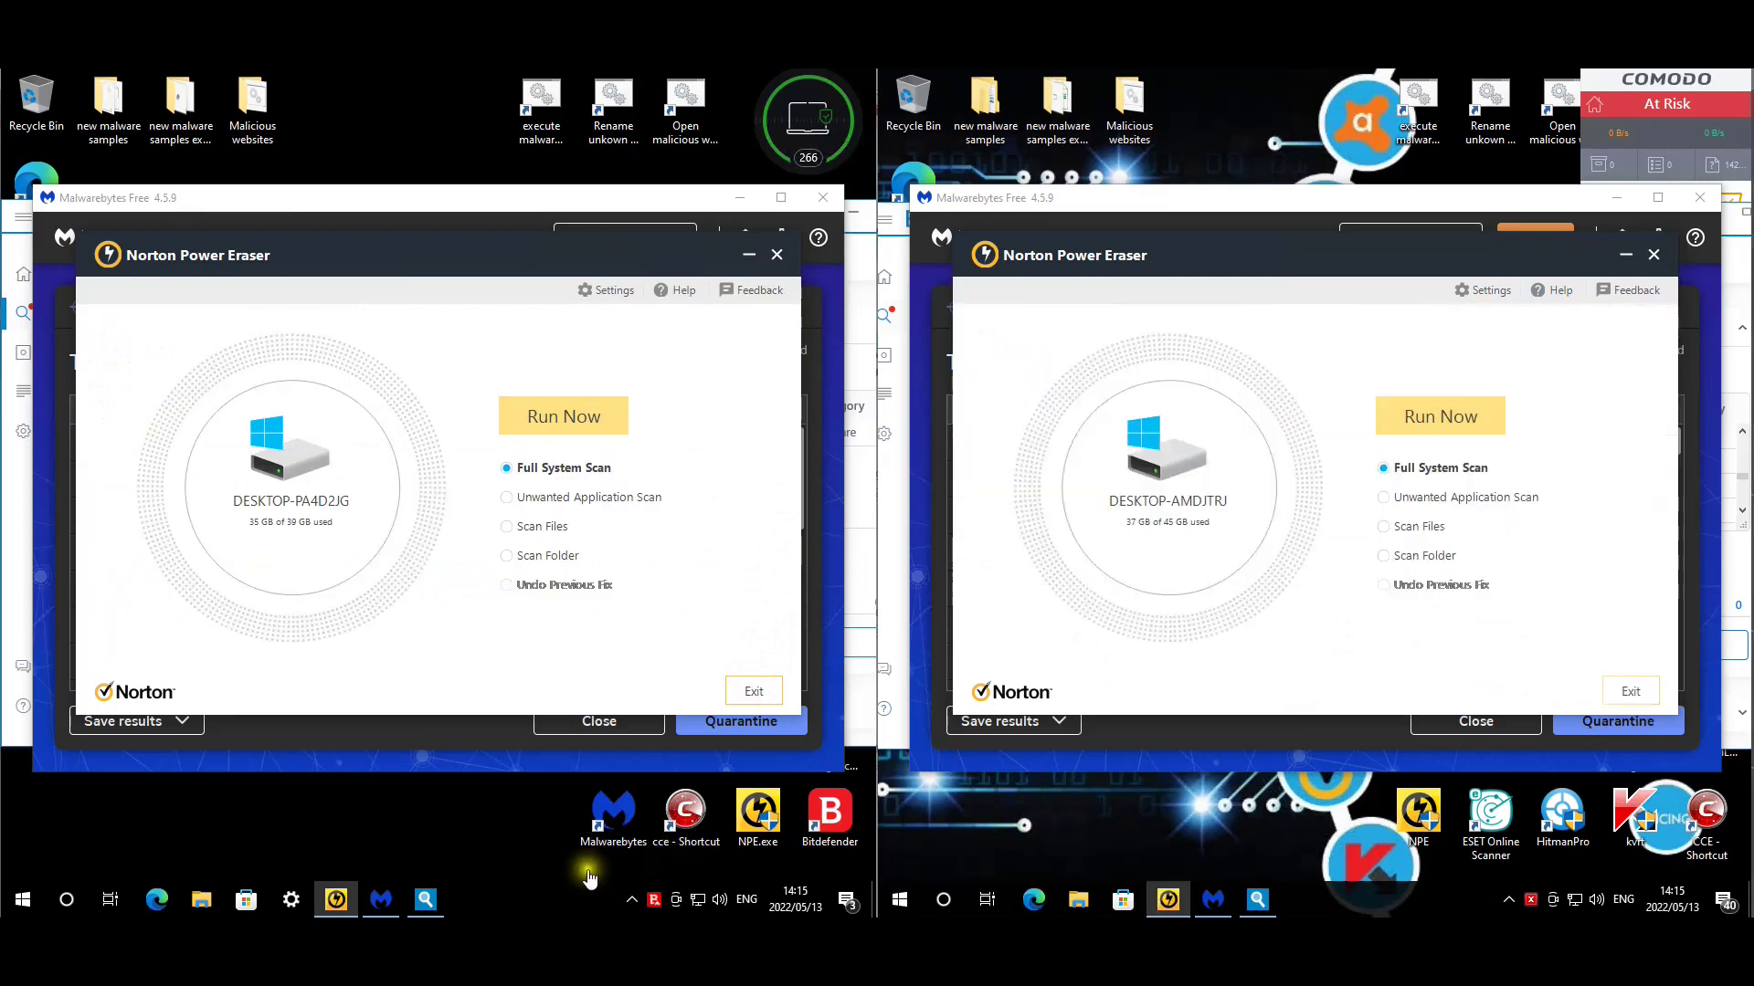
# Compare Emsisoft's scan results on both machines, and close Emsisoft on the Bitdefender machine without installing its protection.
pyautogui.click(424, 900)
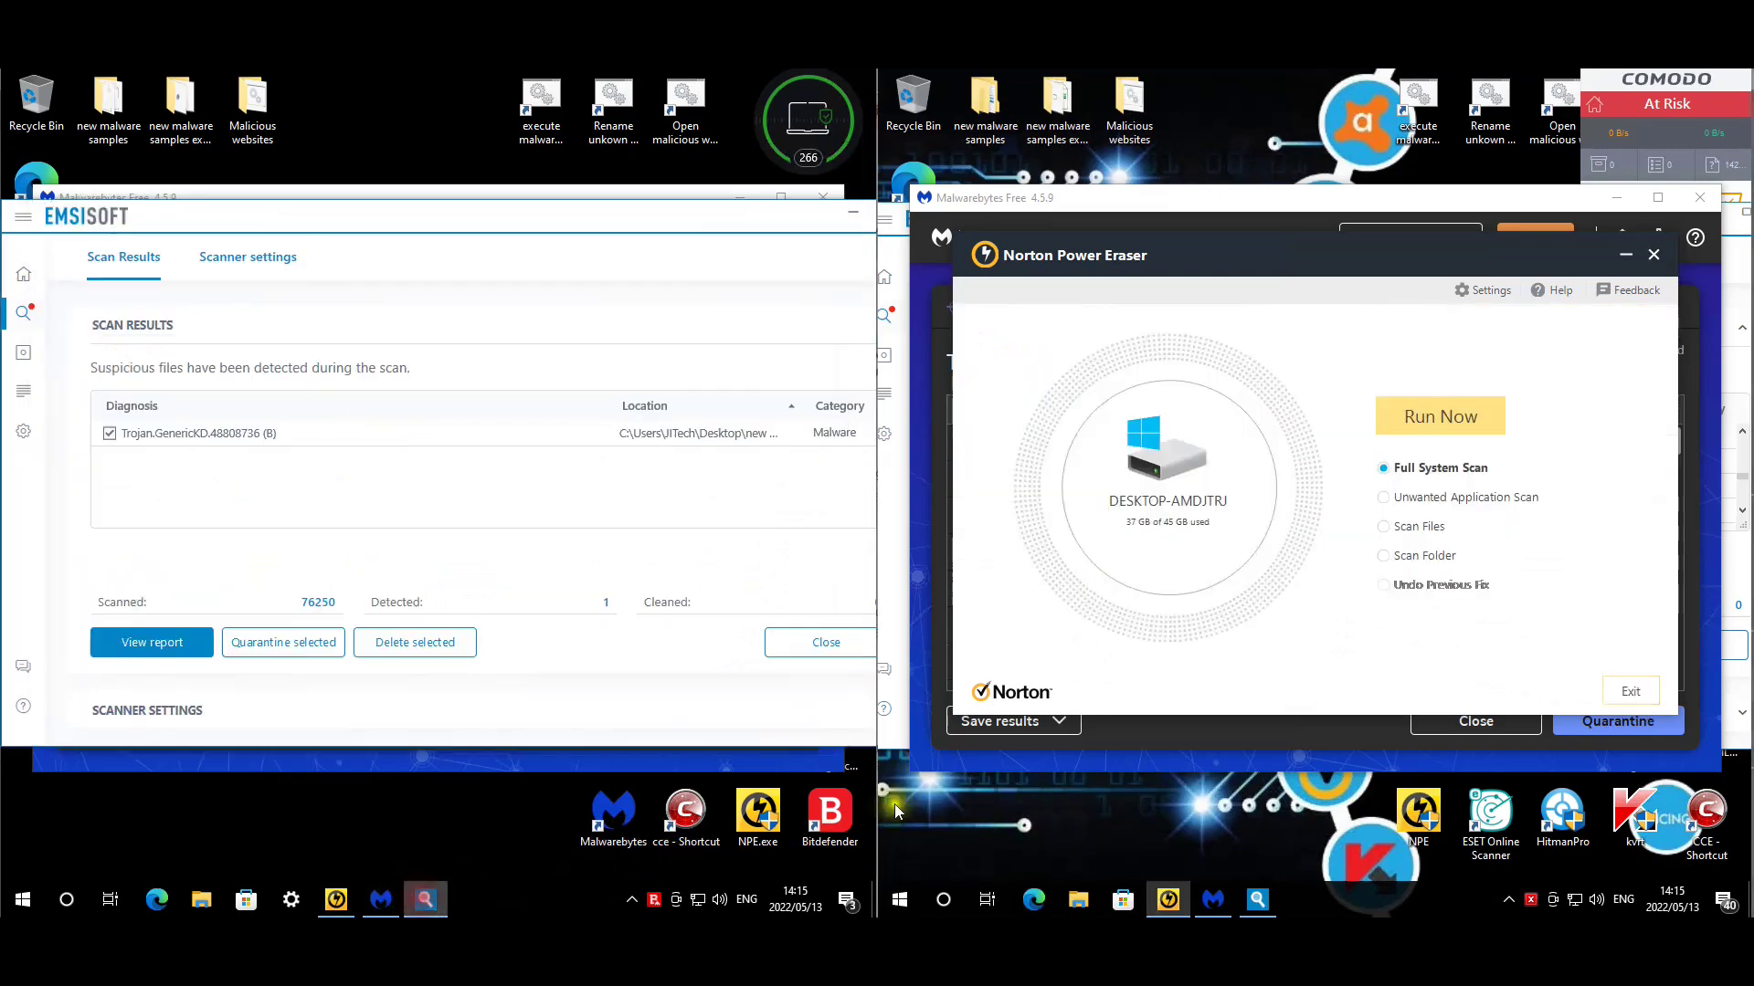
pyautogui.click(1261, 900)
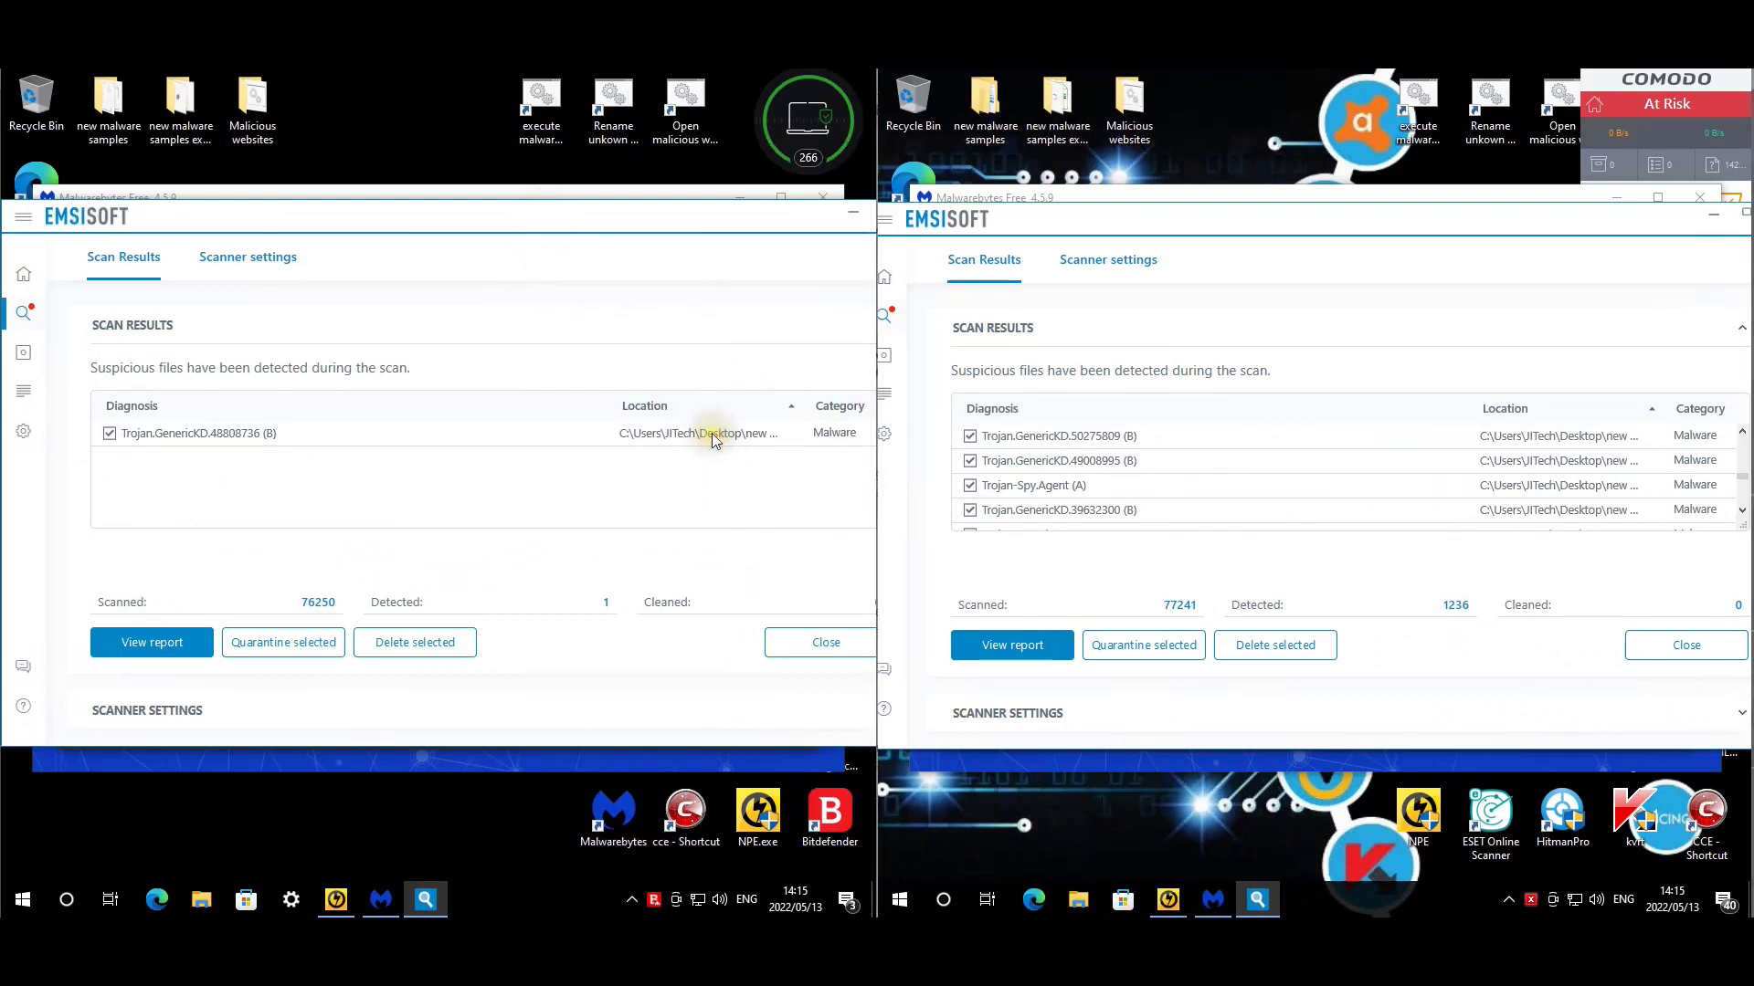
pyautogui.moveTo(809, 216); pyautogui.dragTo(745, 205)
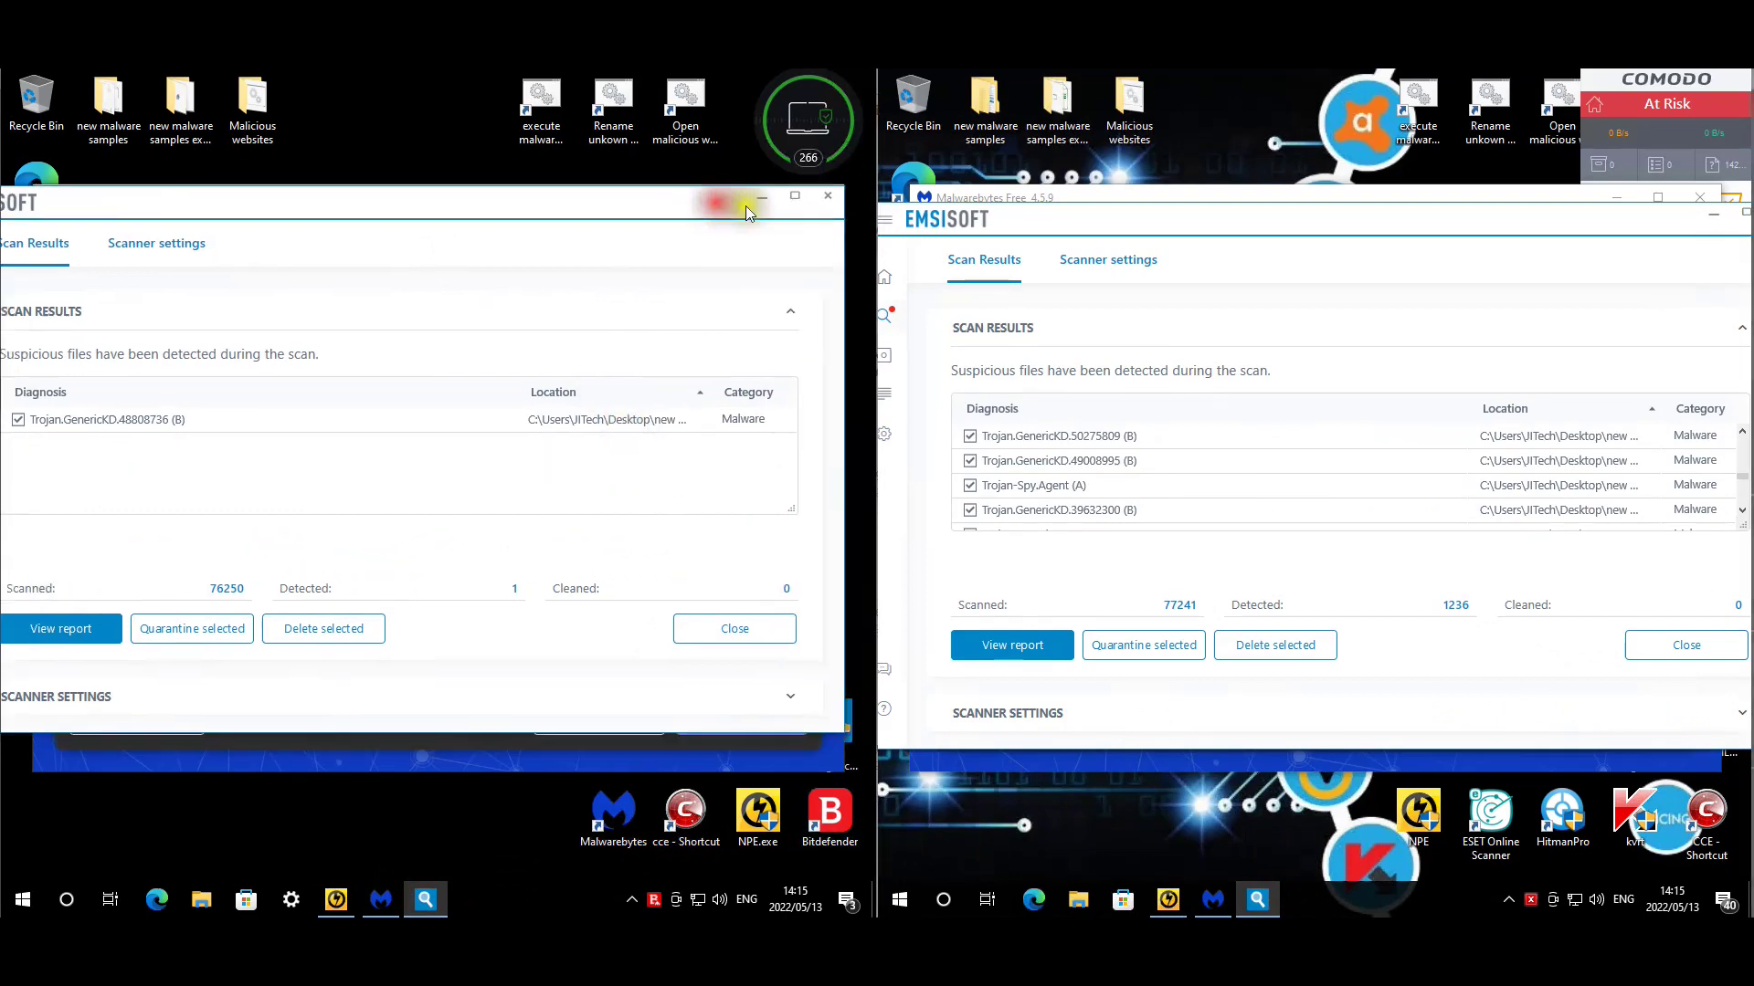
pyautogui.click(822, 210)
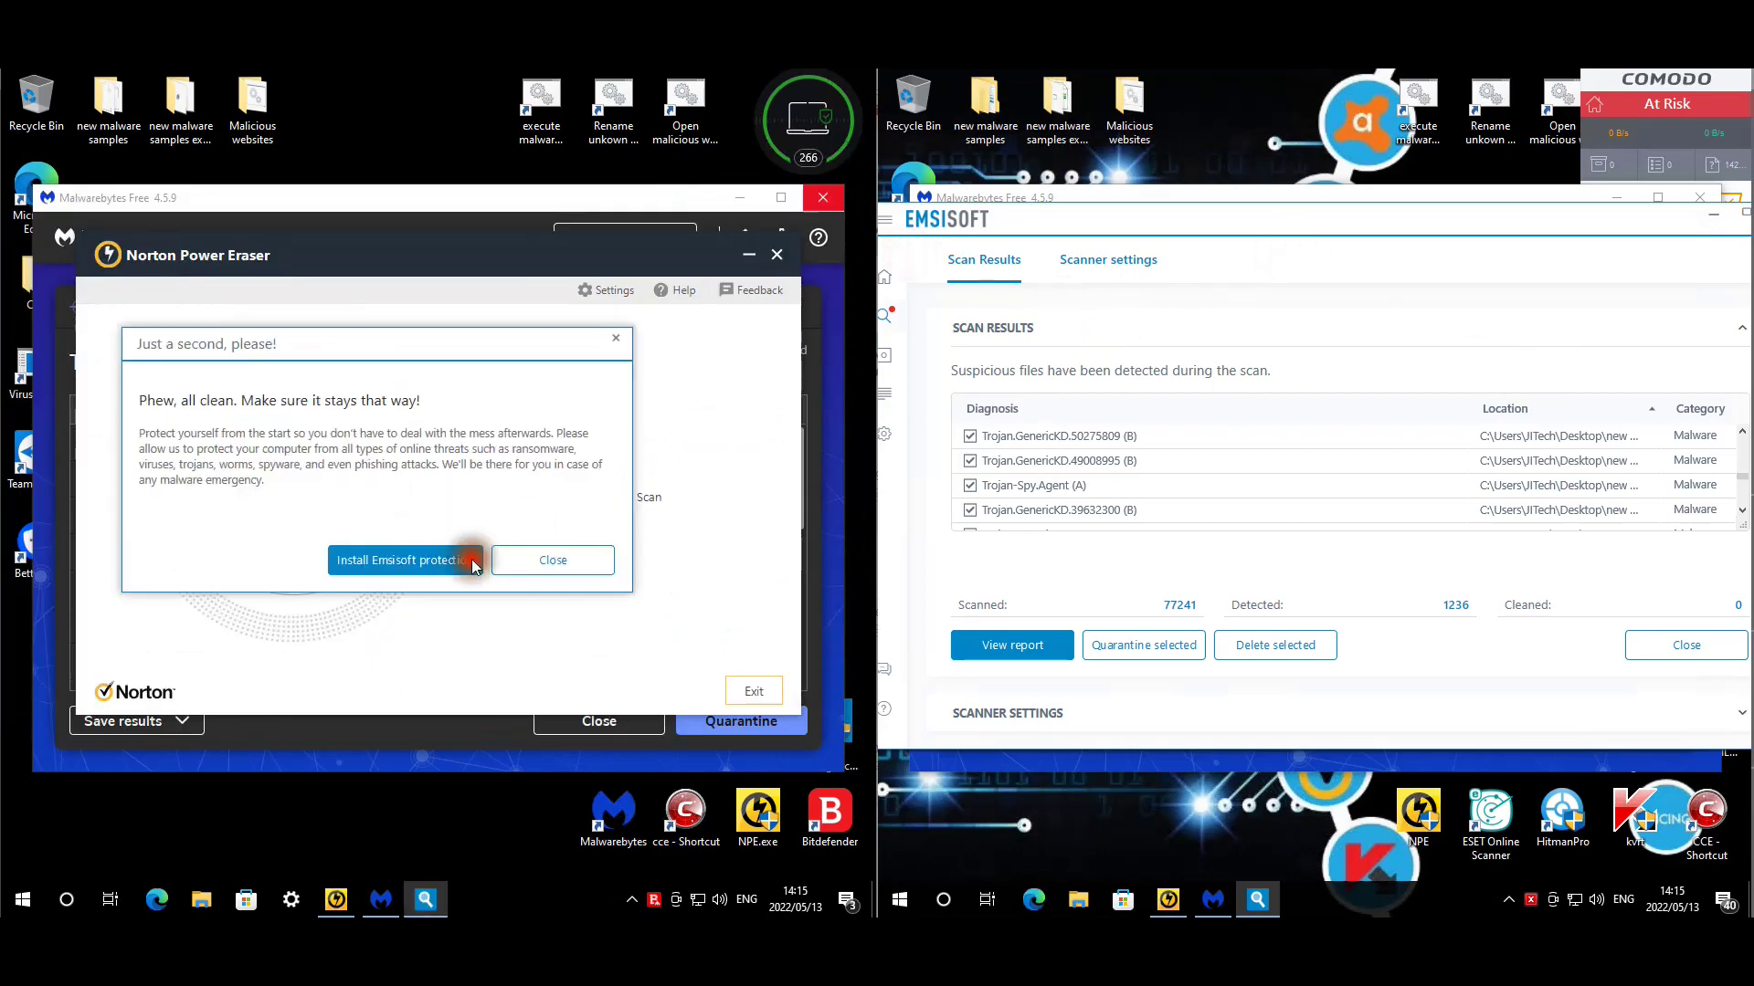
pyautogui.click(585, 560)
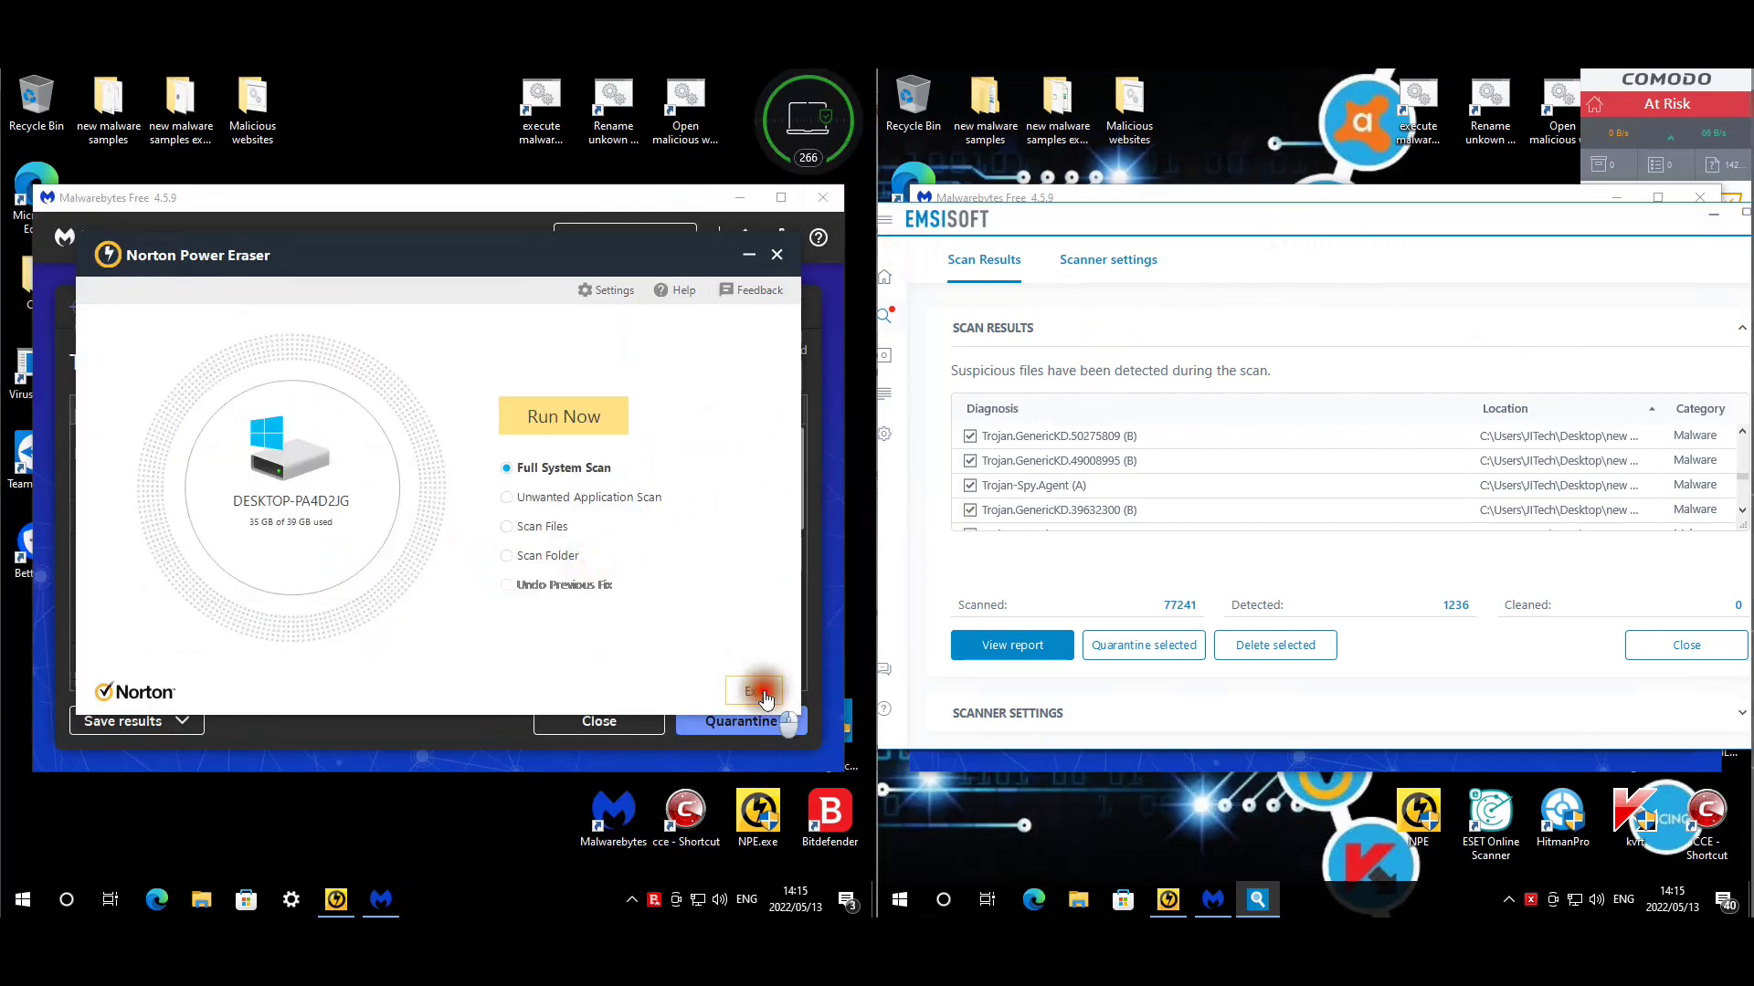
# Exit Norton Power Eraser on both the Bitdefender and the Comodo machine.
pyautogui.click(751, 691)
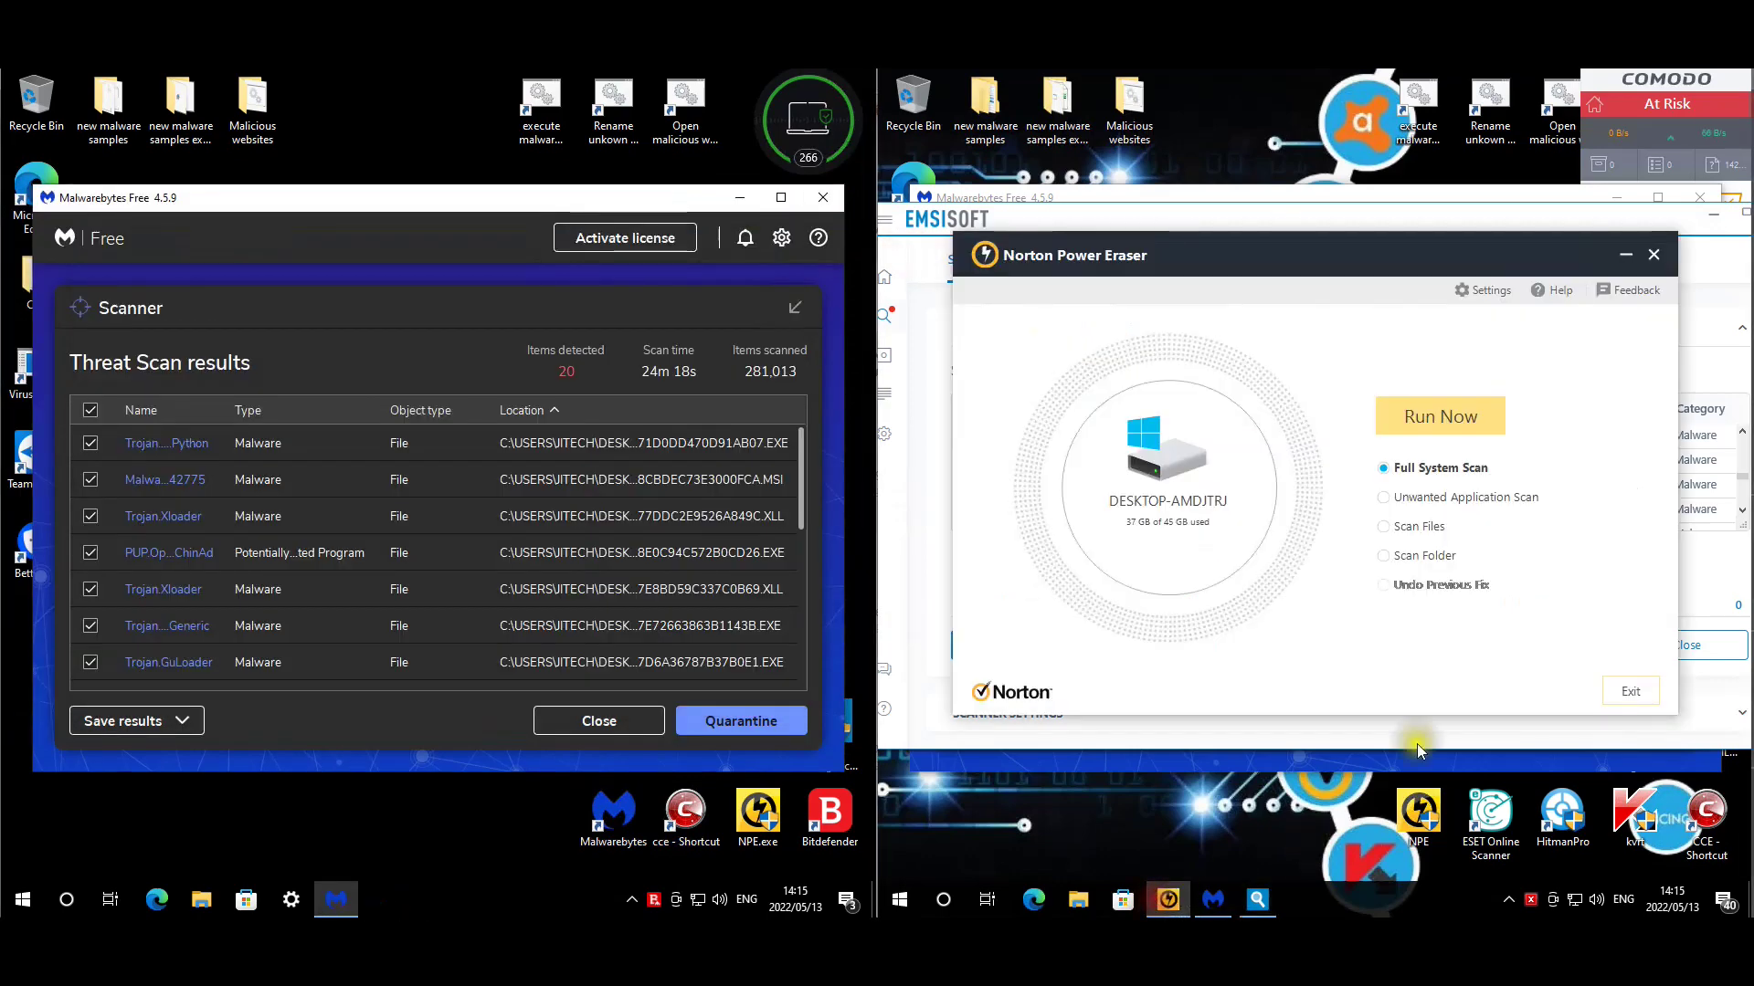
pyautogui.click(1628, 687)
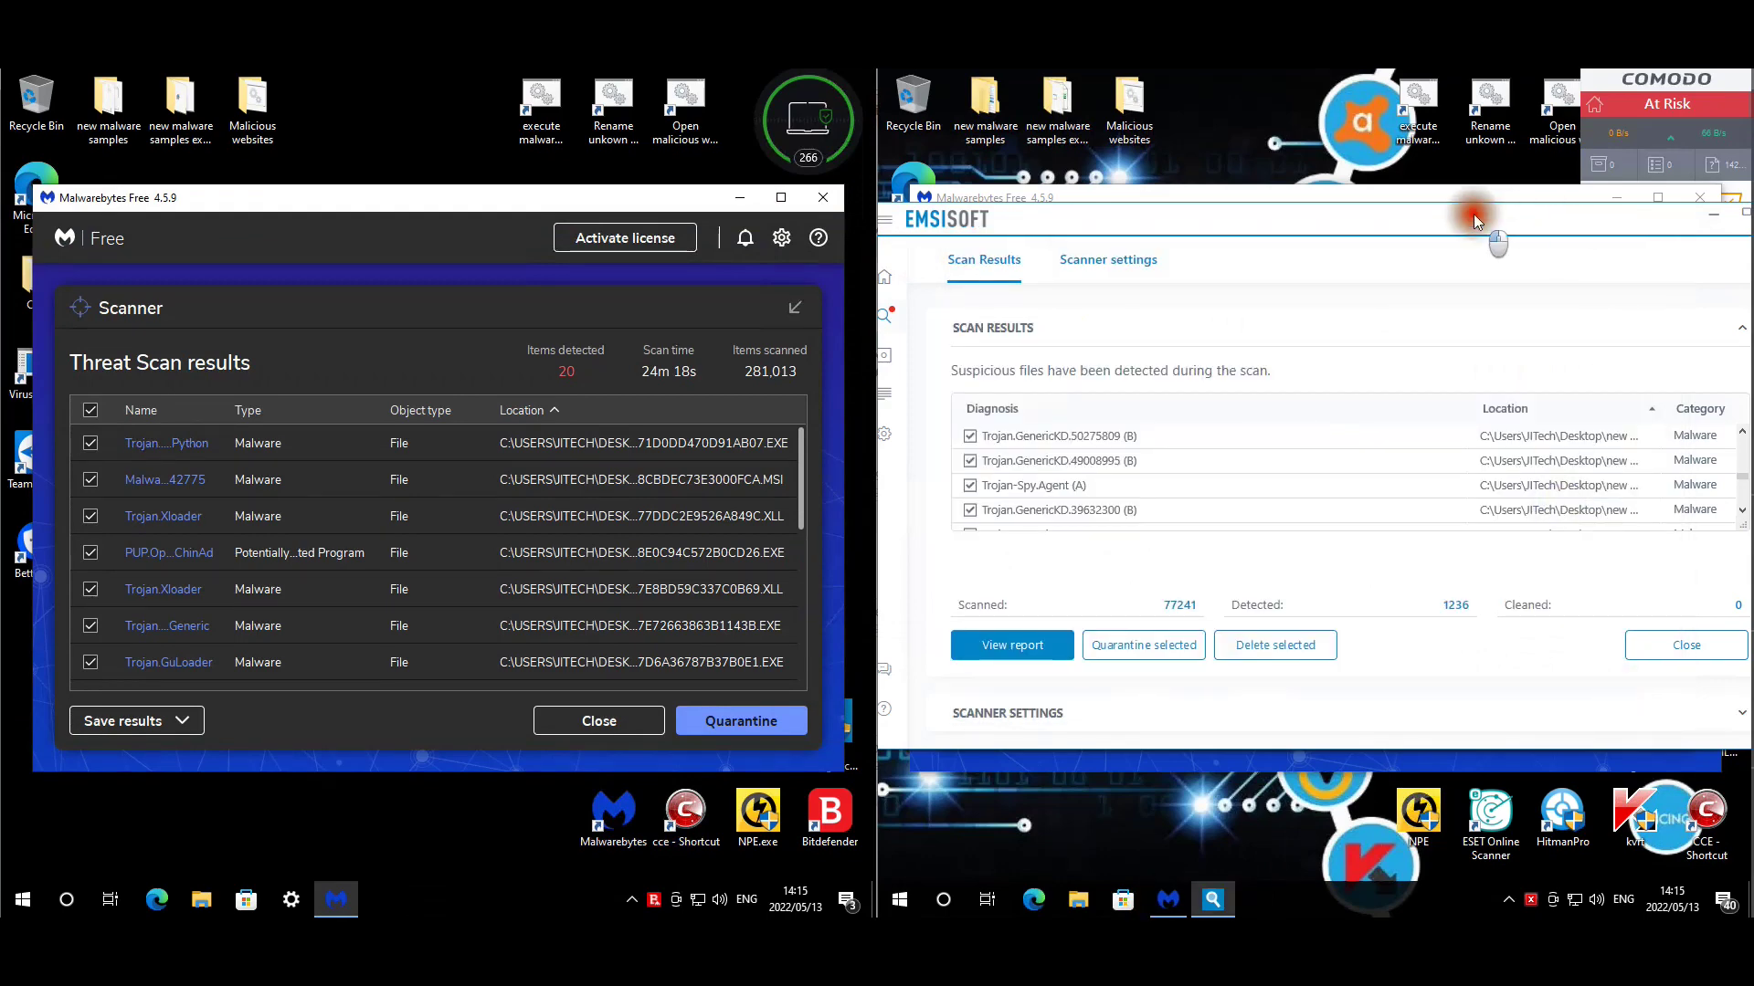
# Inspect the full file location of the Application.Toolbar (A) detection in Emsisoft's scan results on the Comodo machine.
pyautogui.moveTo(1476, 208); pyautogui.dragTo(1389, 199)
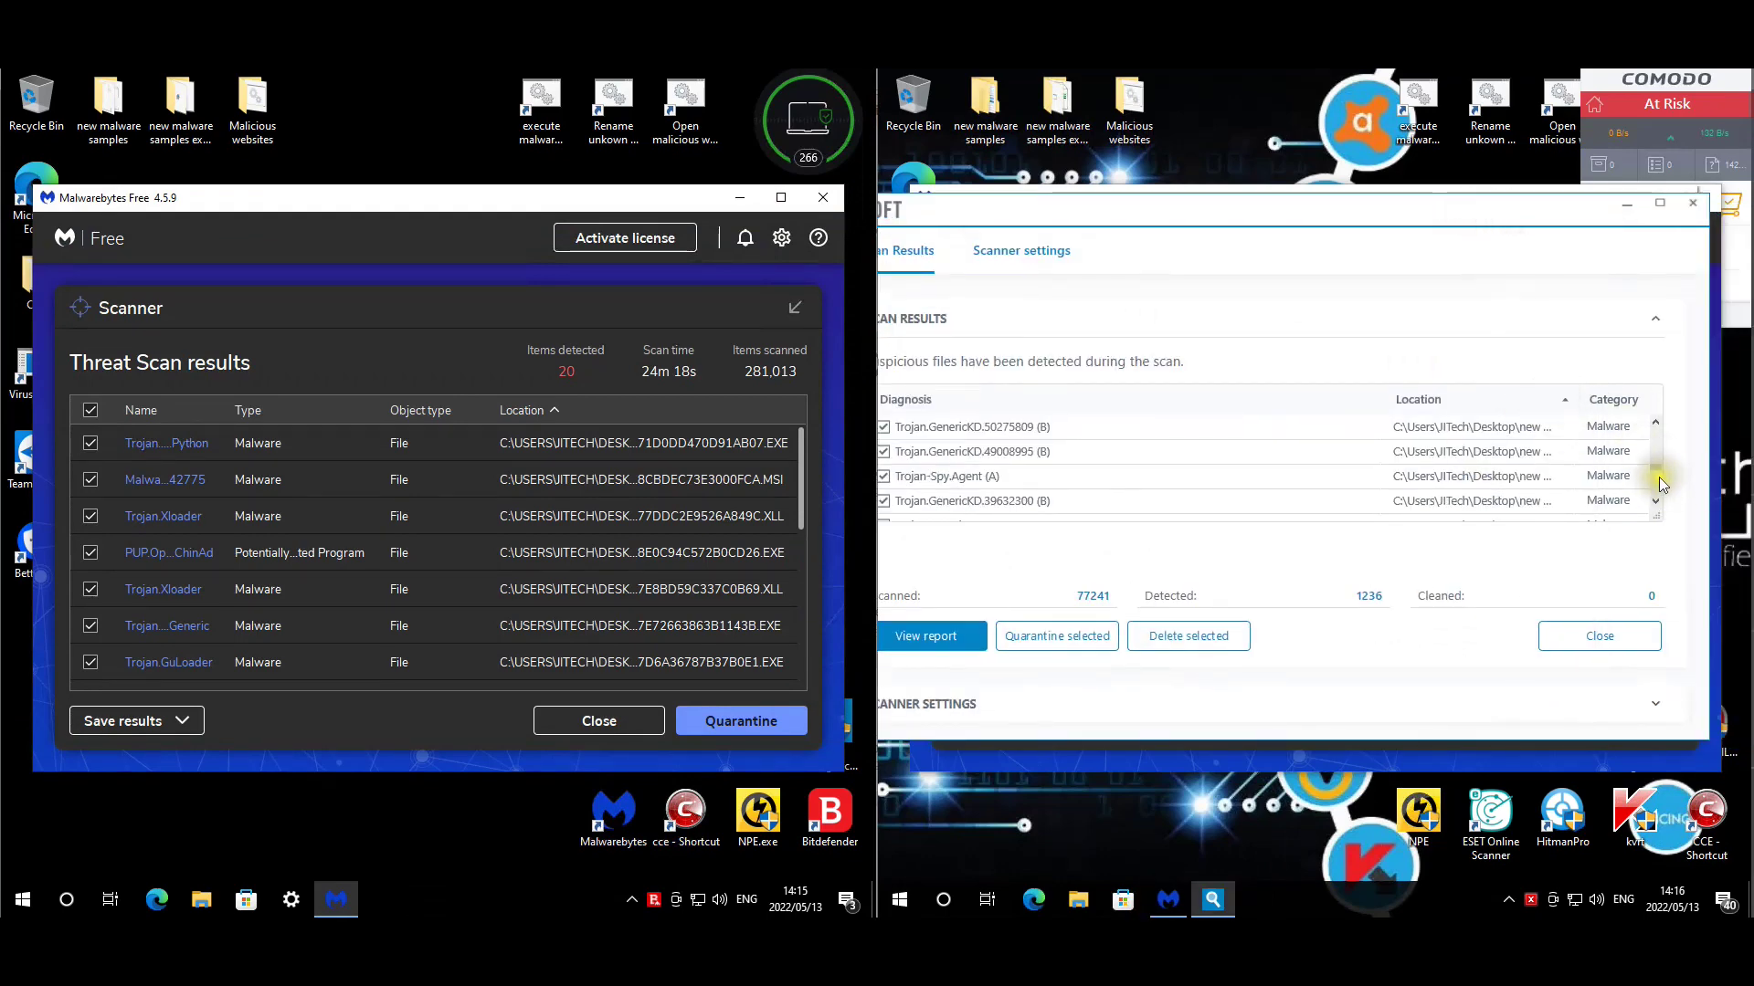
pyautogui.click(1642, 399)
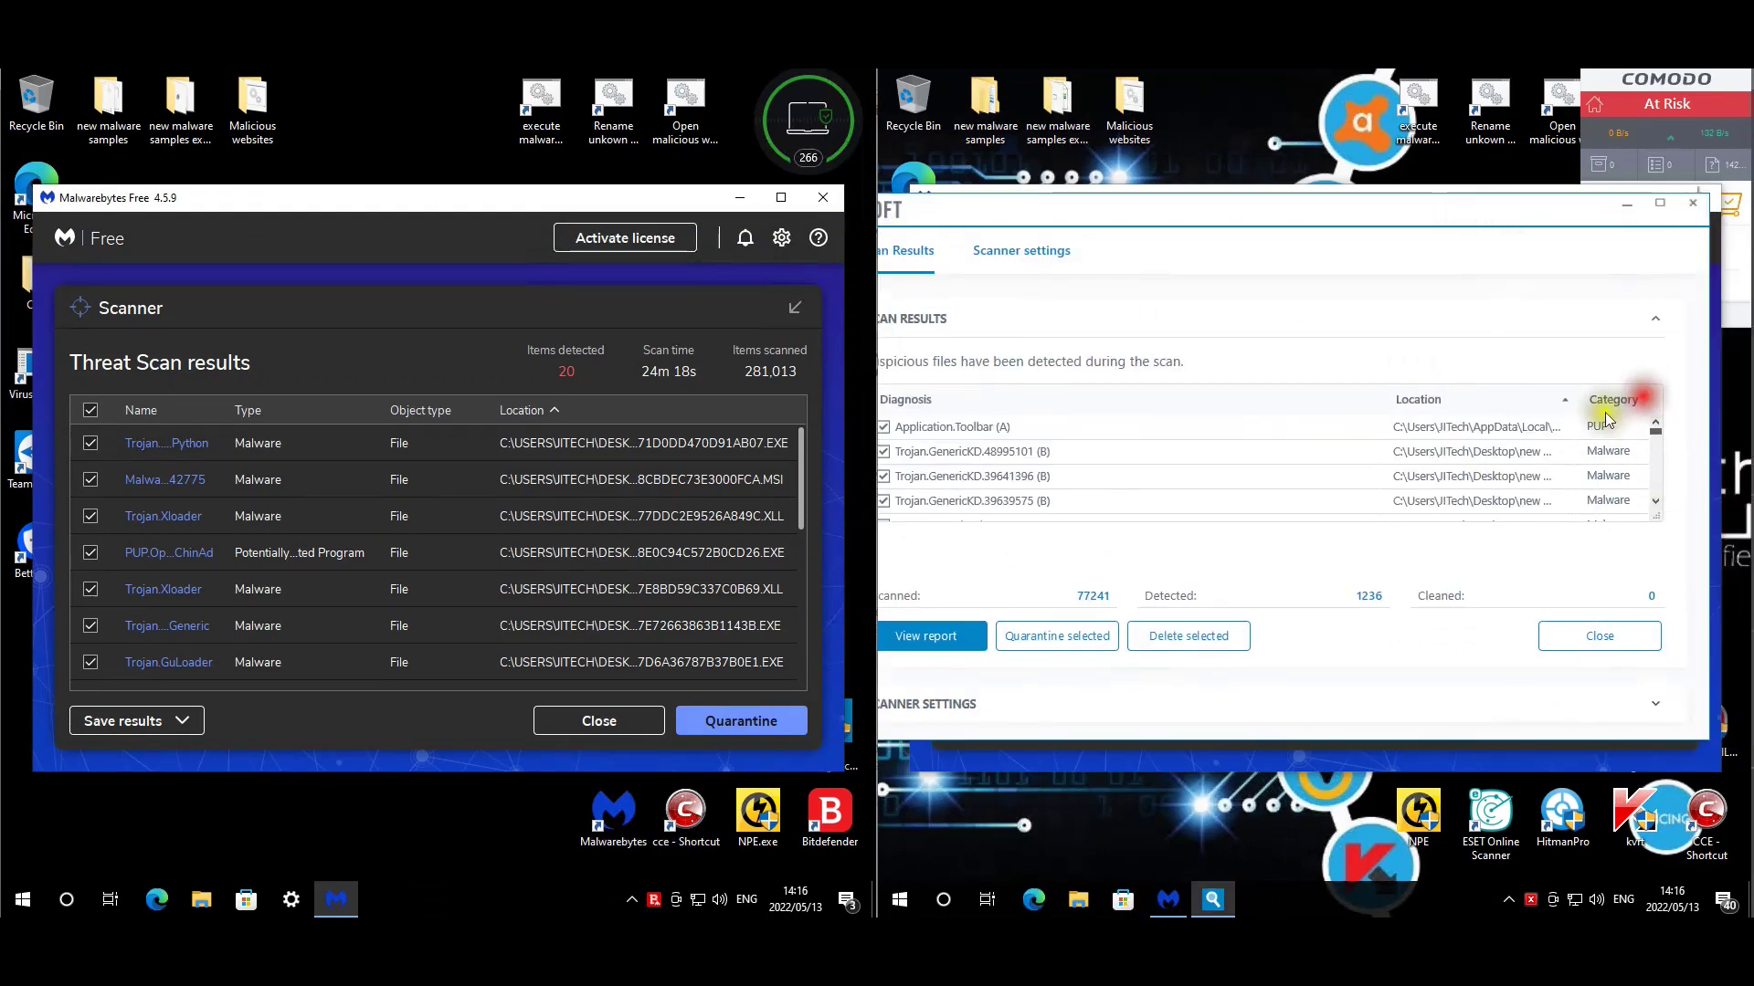
pyautogui.click(1462, 427)
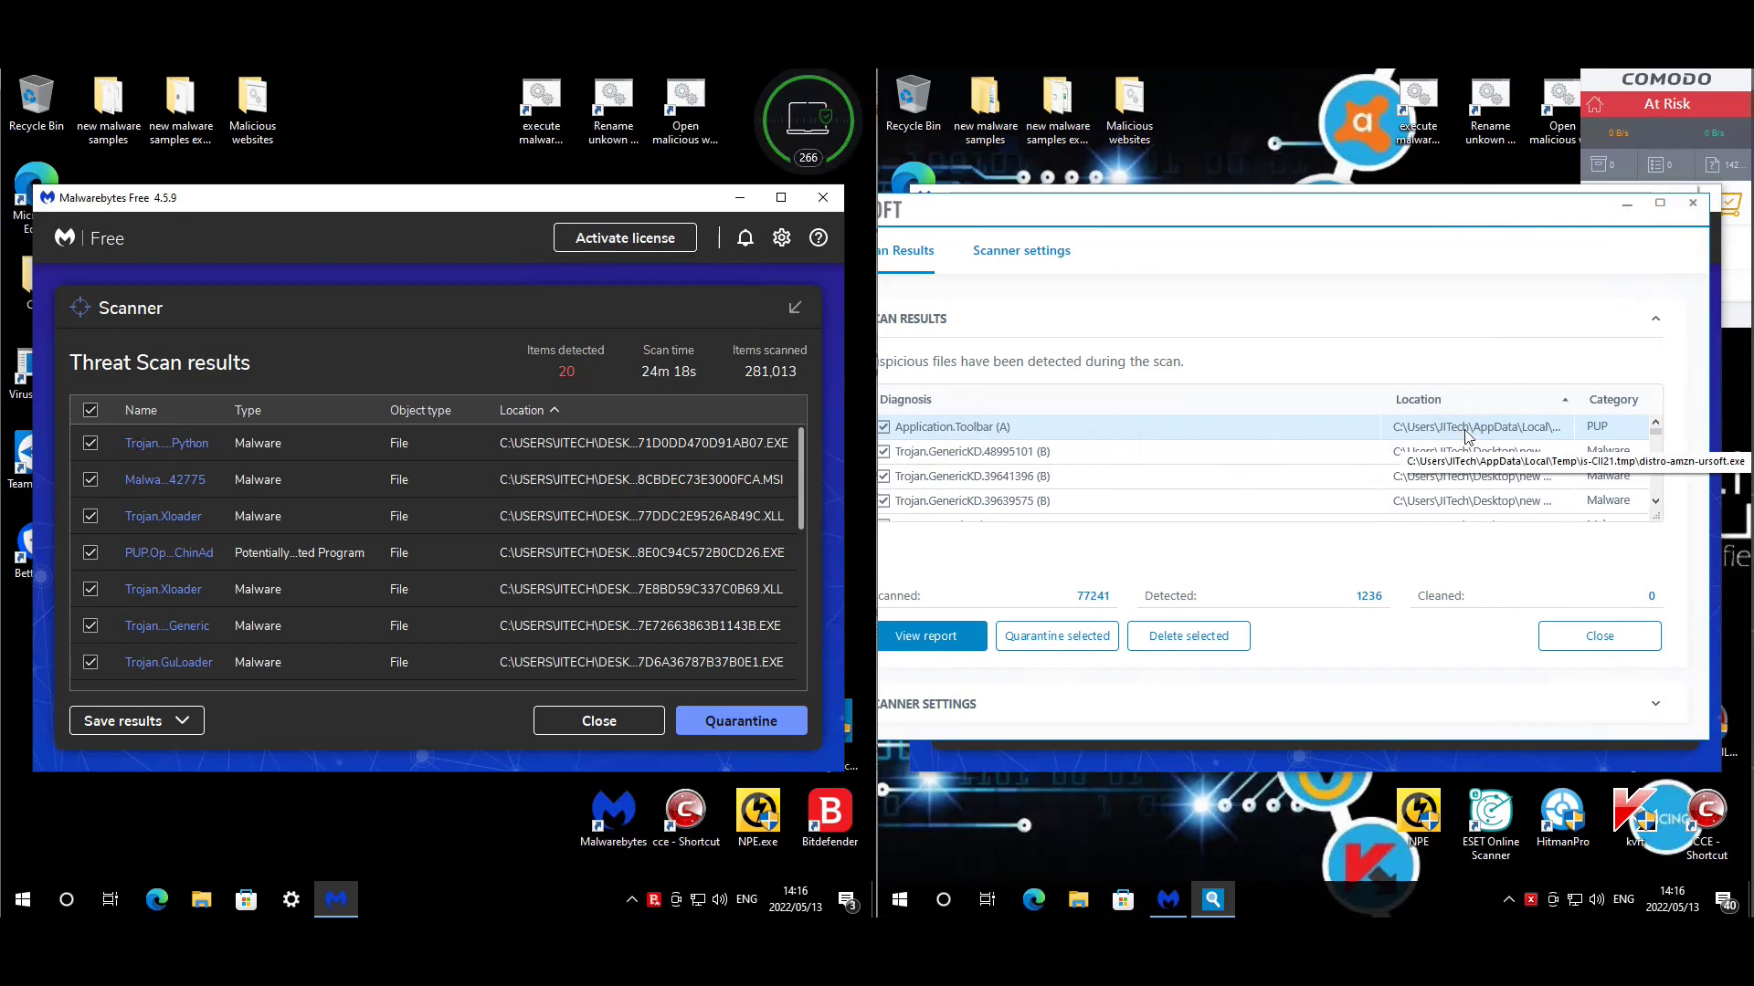
# Examine the Emsisoft detections on the Comodo machine down to the entries in the Downloads folder.
pyautogui.click(1655, 502)
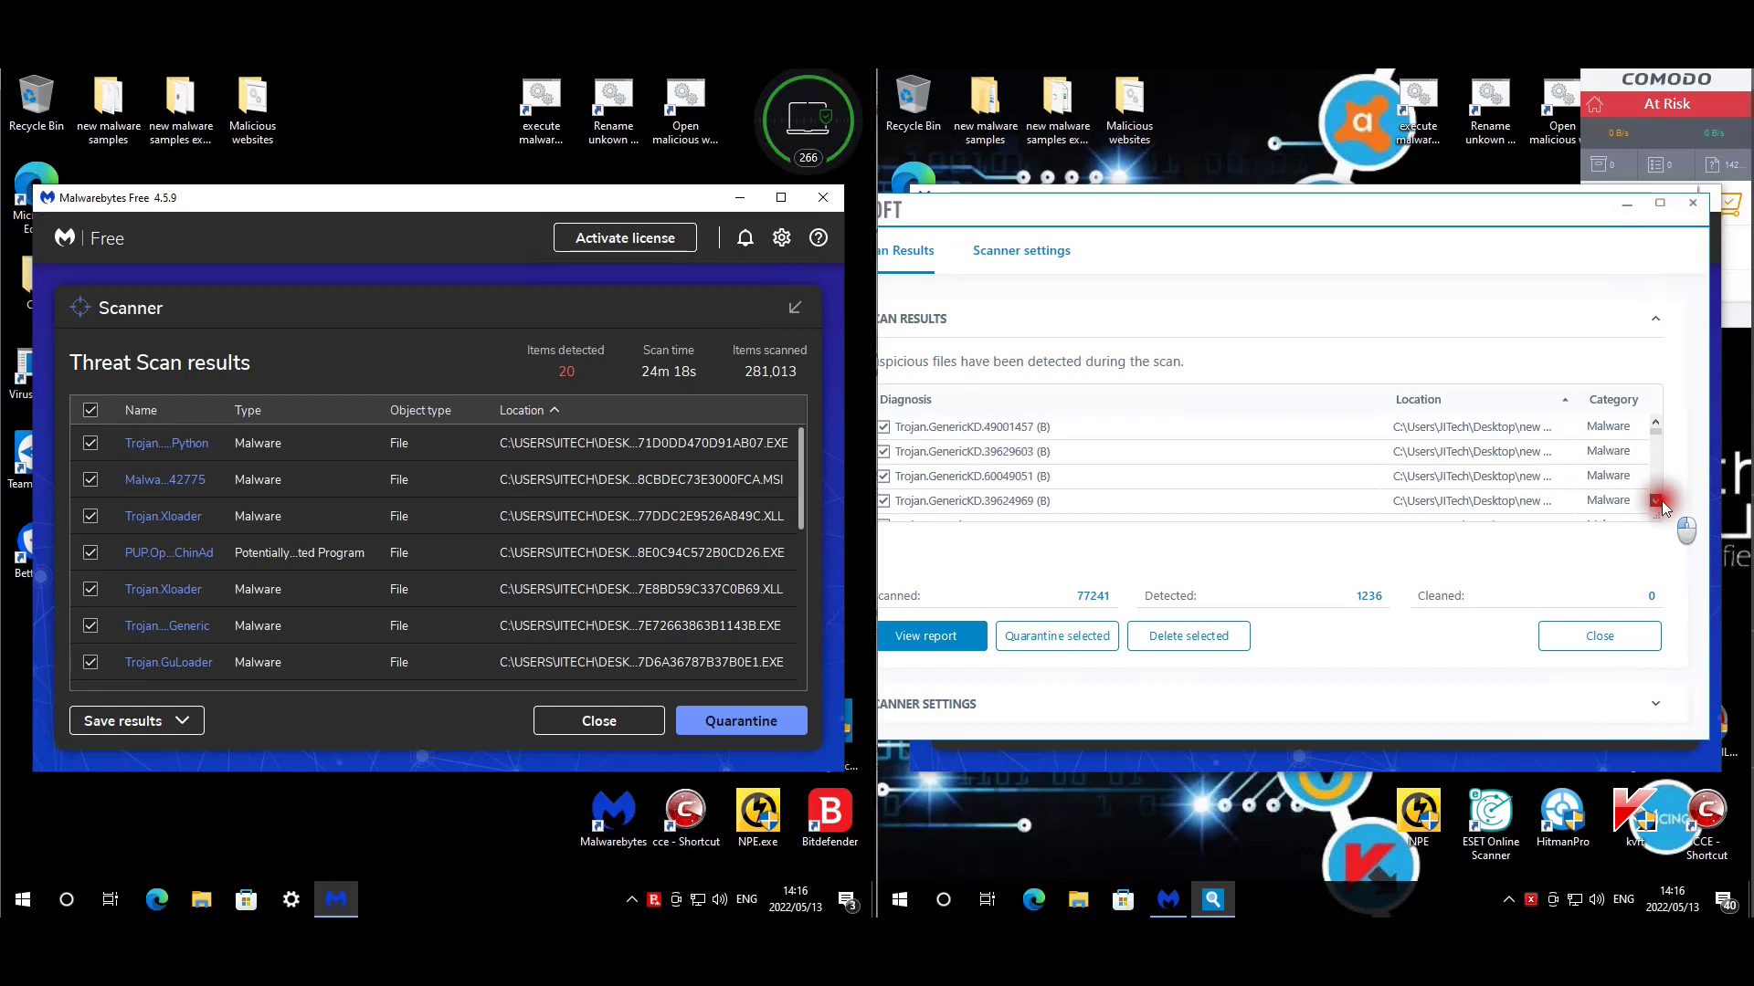
pyautogui.moveTo(1654, 433); pyautogui.dragTo(1660, 508)
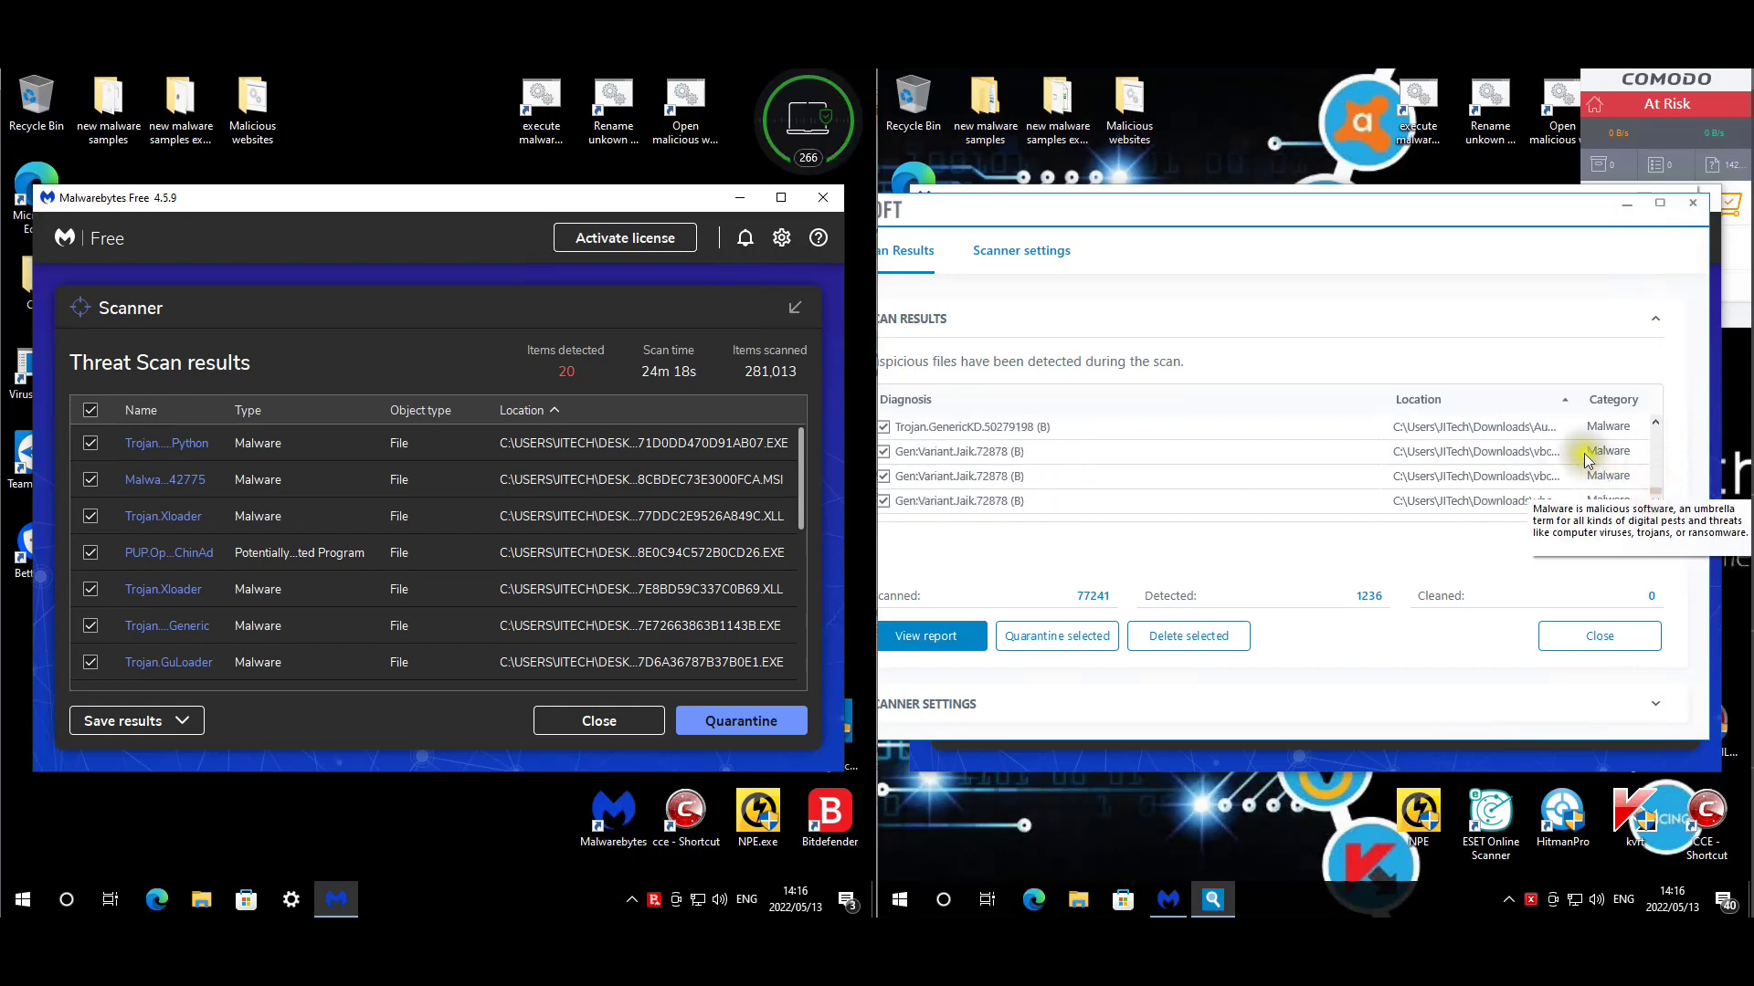
pyautogui.click(1586, 460)
pyautogui.click(1655, 422)
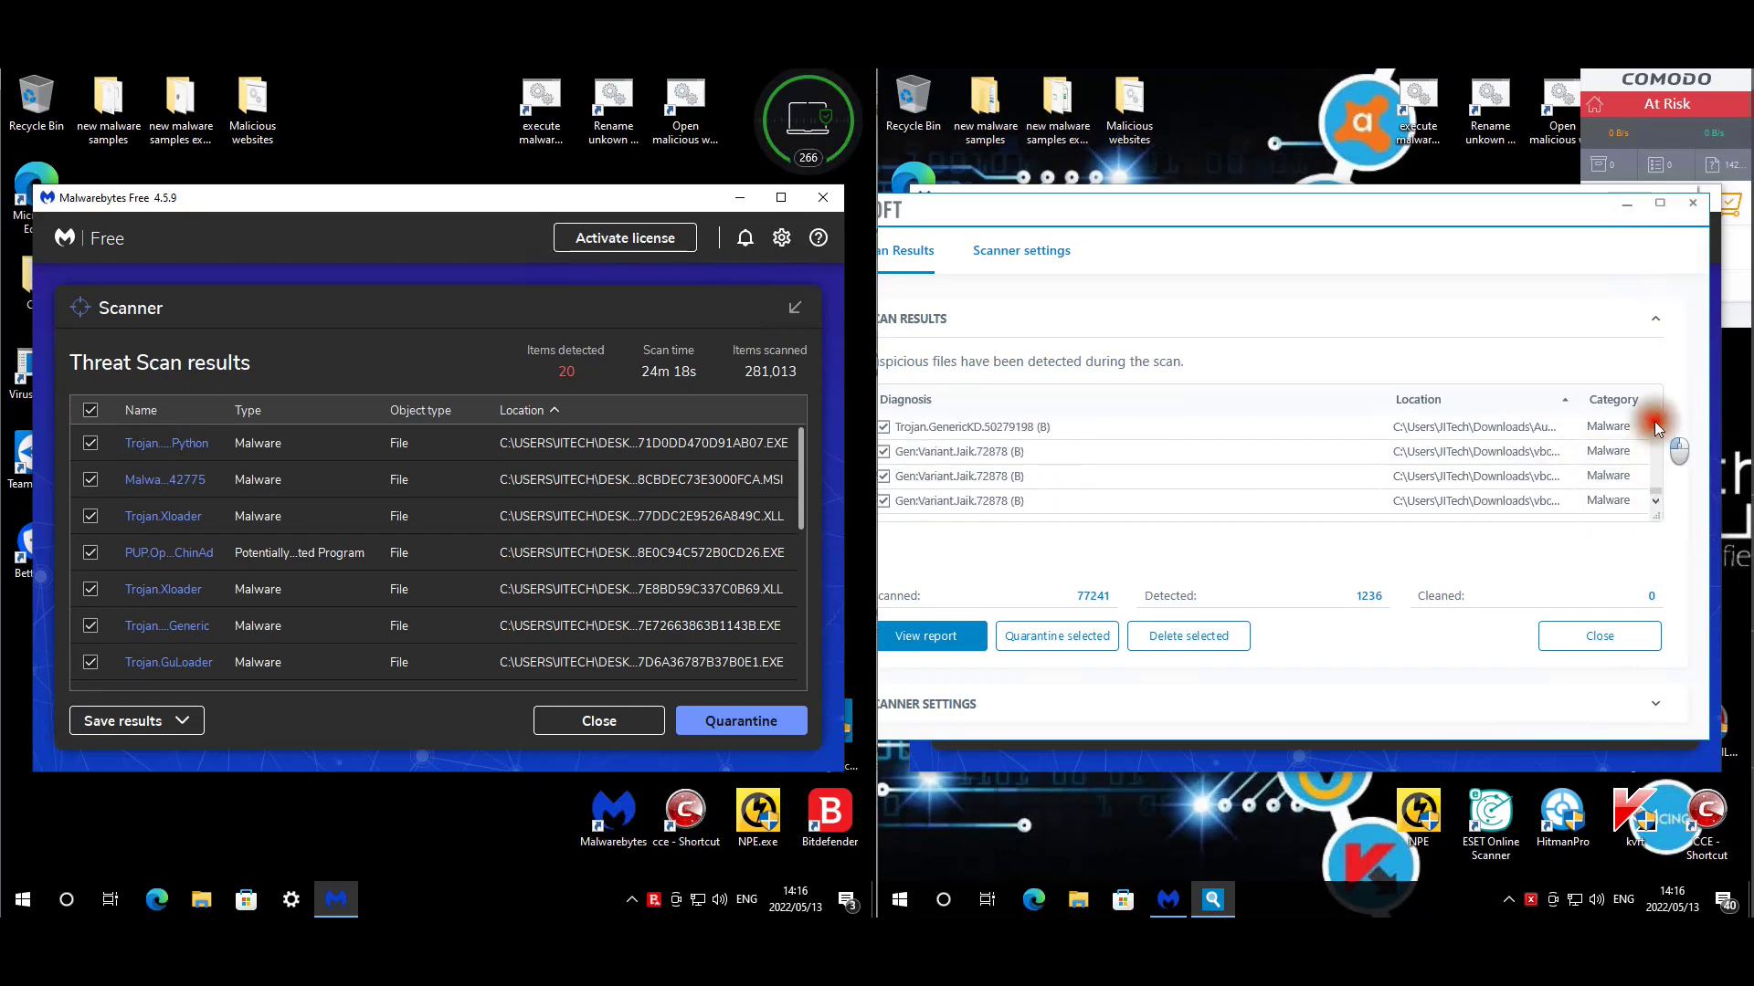
pyautogui.click(1657, 425)
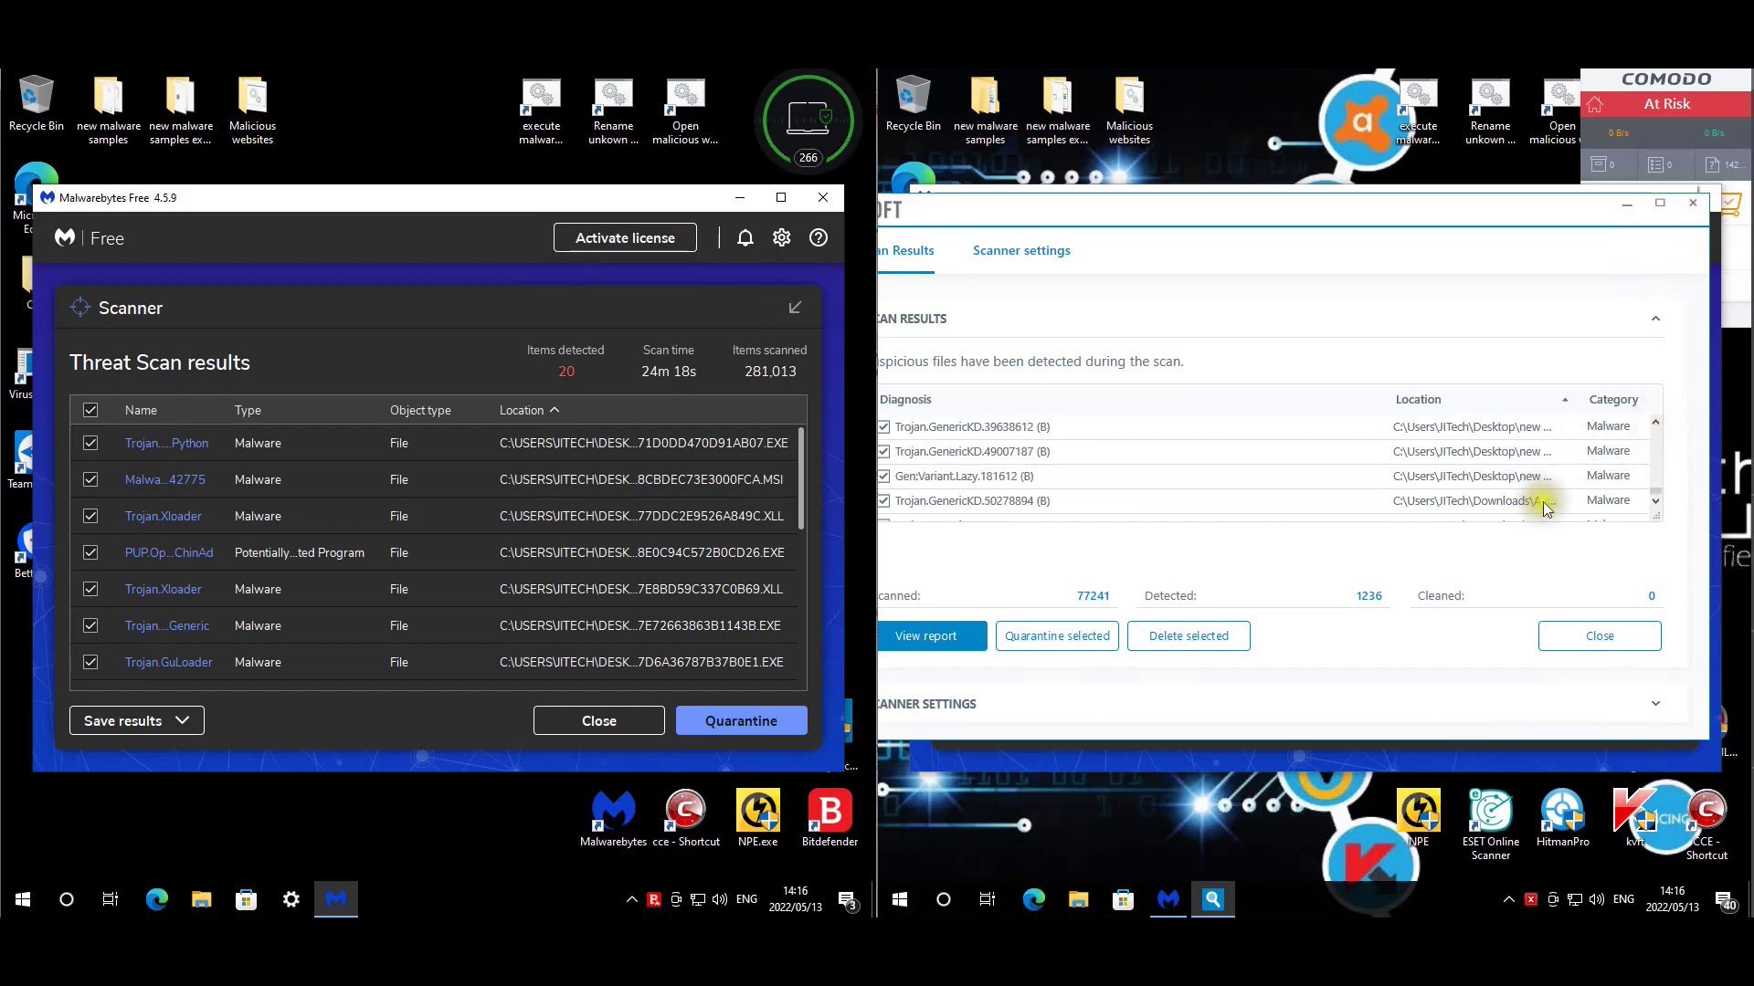
pyautogui.click(1594, 501)
pyautogui.click(1656, 503)
pyautogui.click(1655, 502)
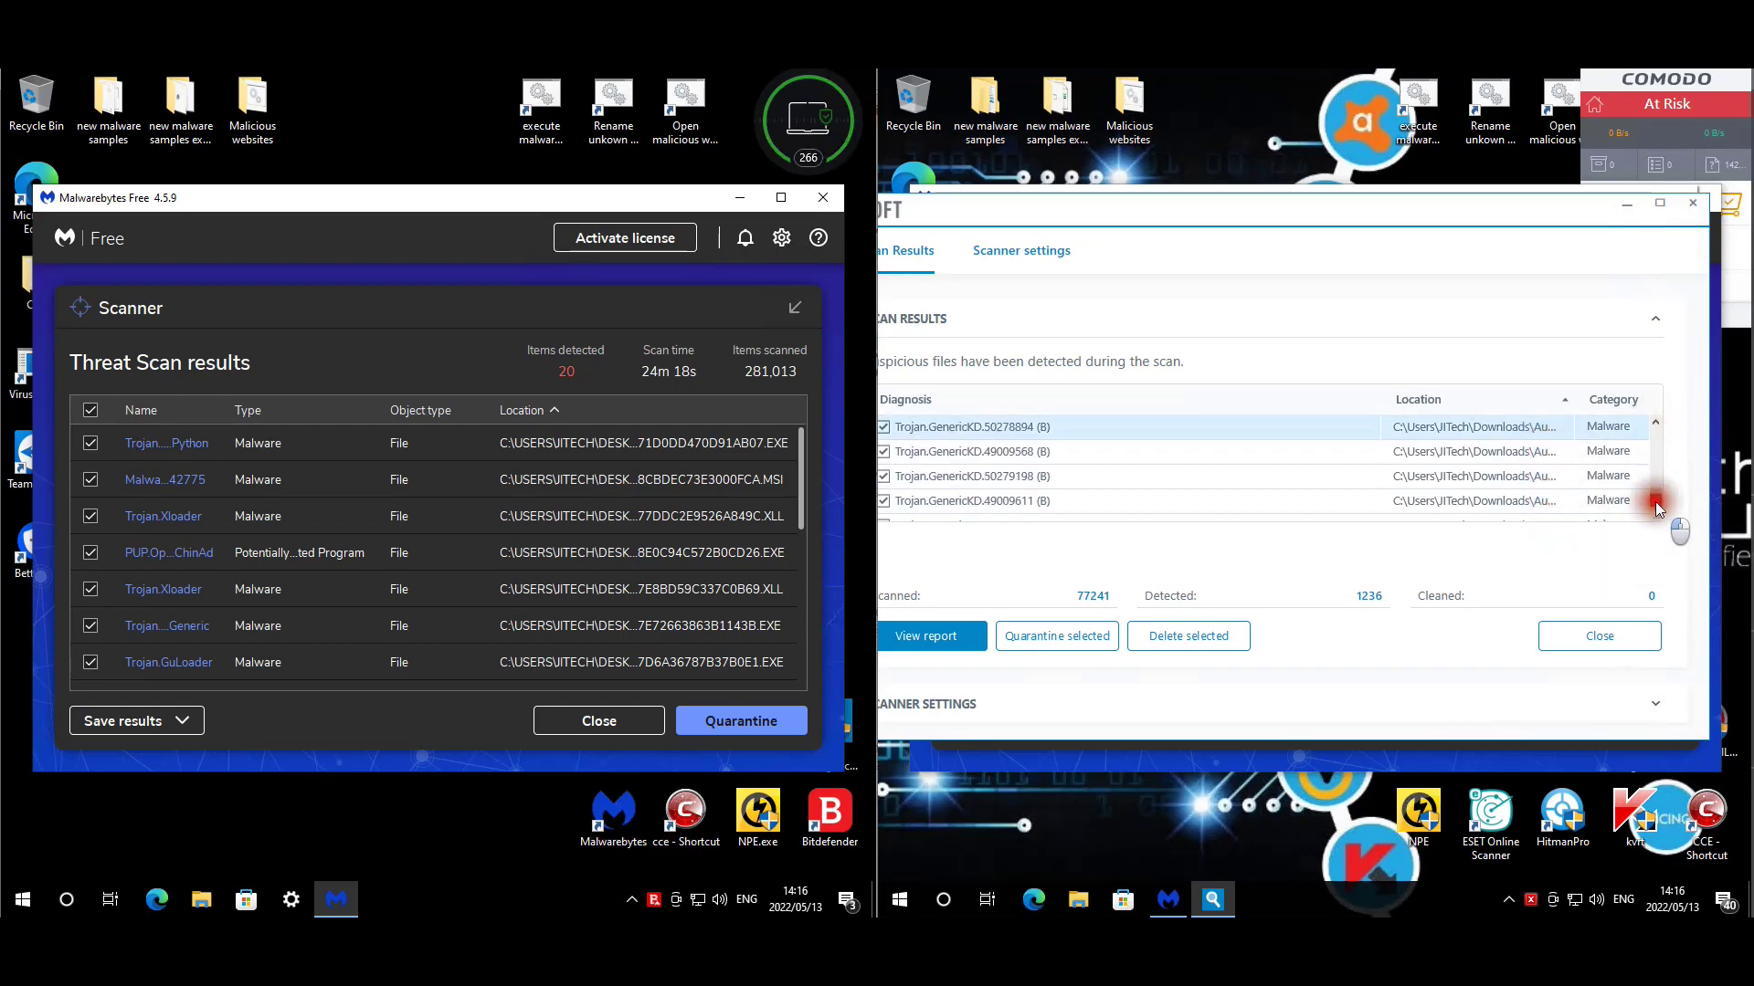
pyautogui.click(1656, 503)
pyautogui.click(1658, 502)
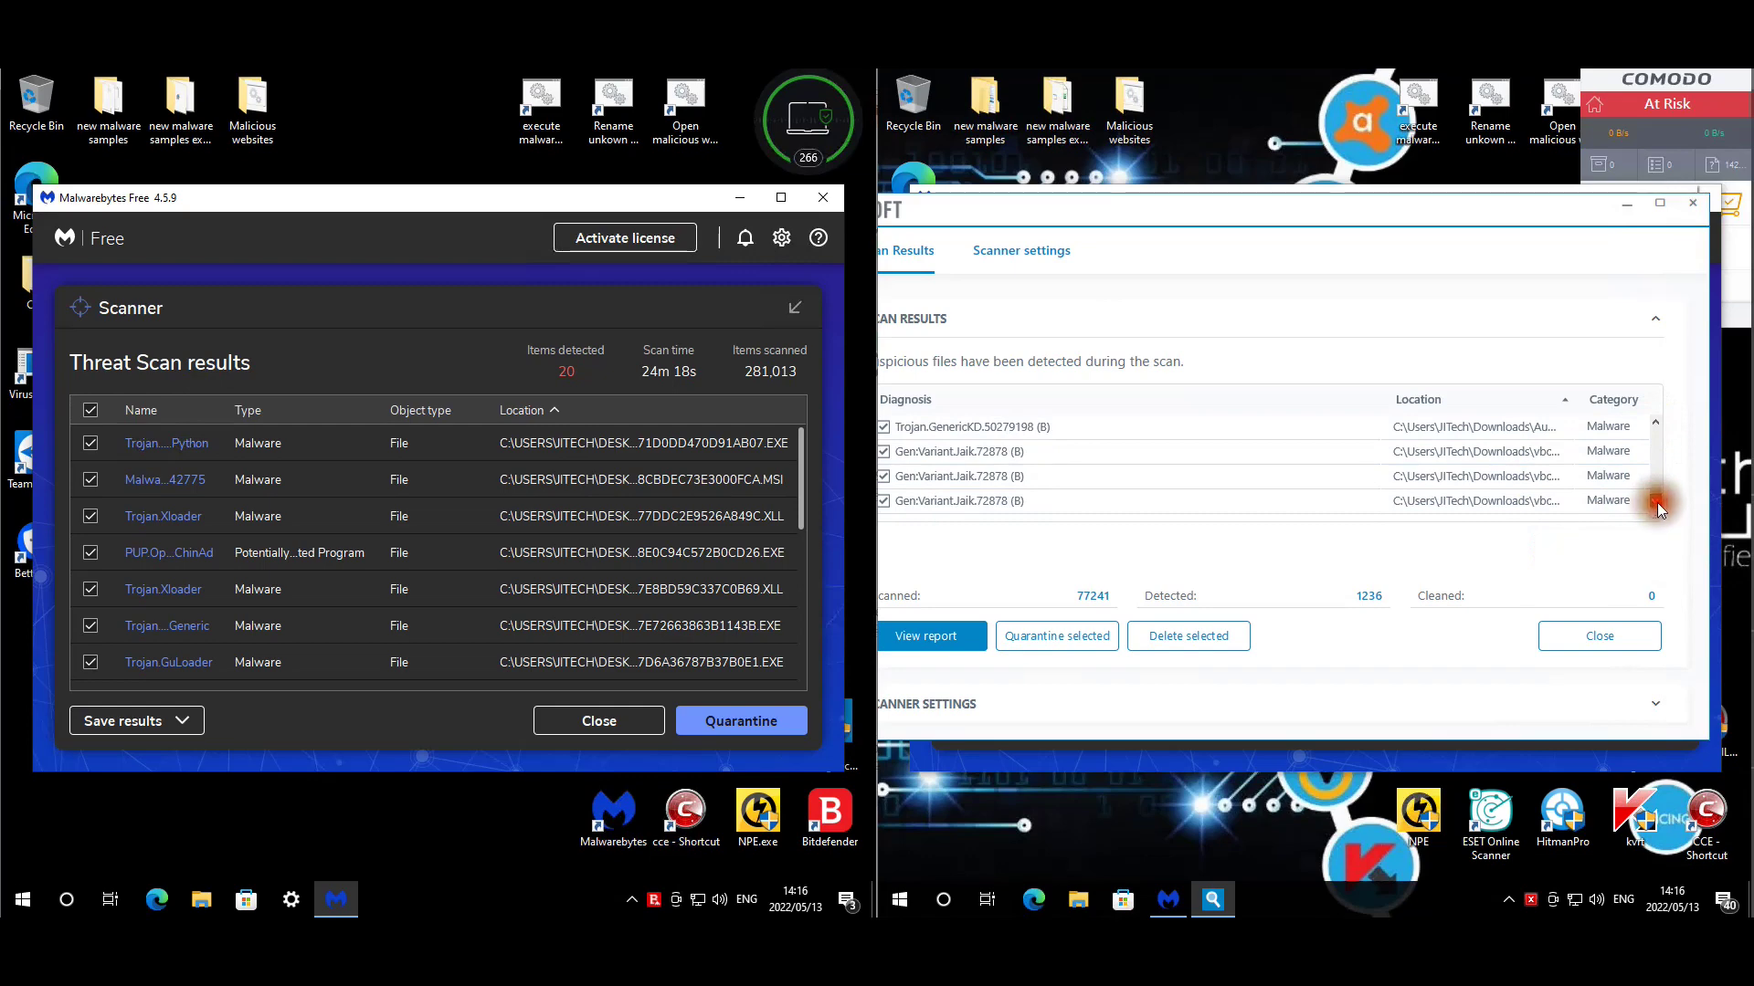
# Close Emsisoft on the Comodo machine without installing its protection, and sort that machine's Malwarebytes results by location.
pyautogui.click(1599, 635)
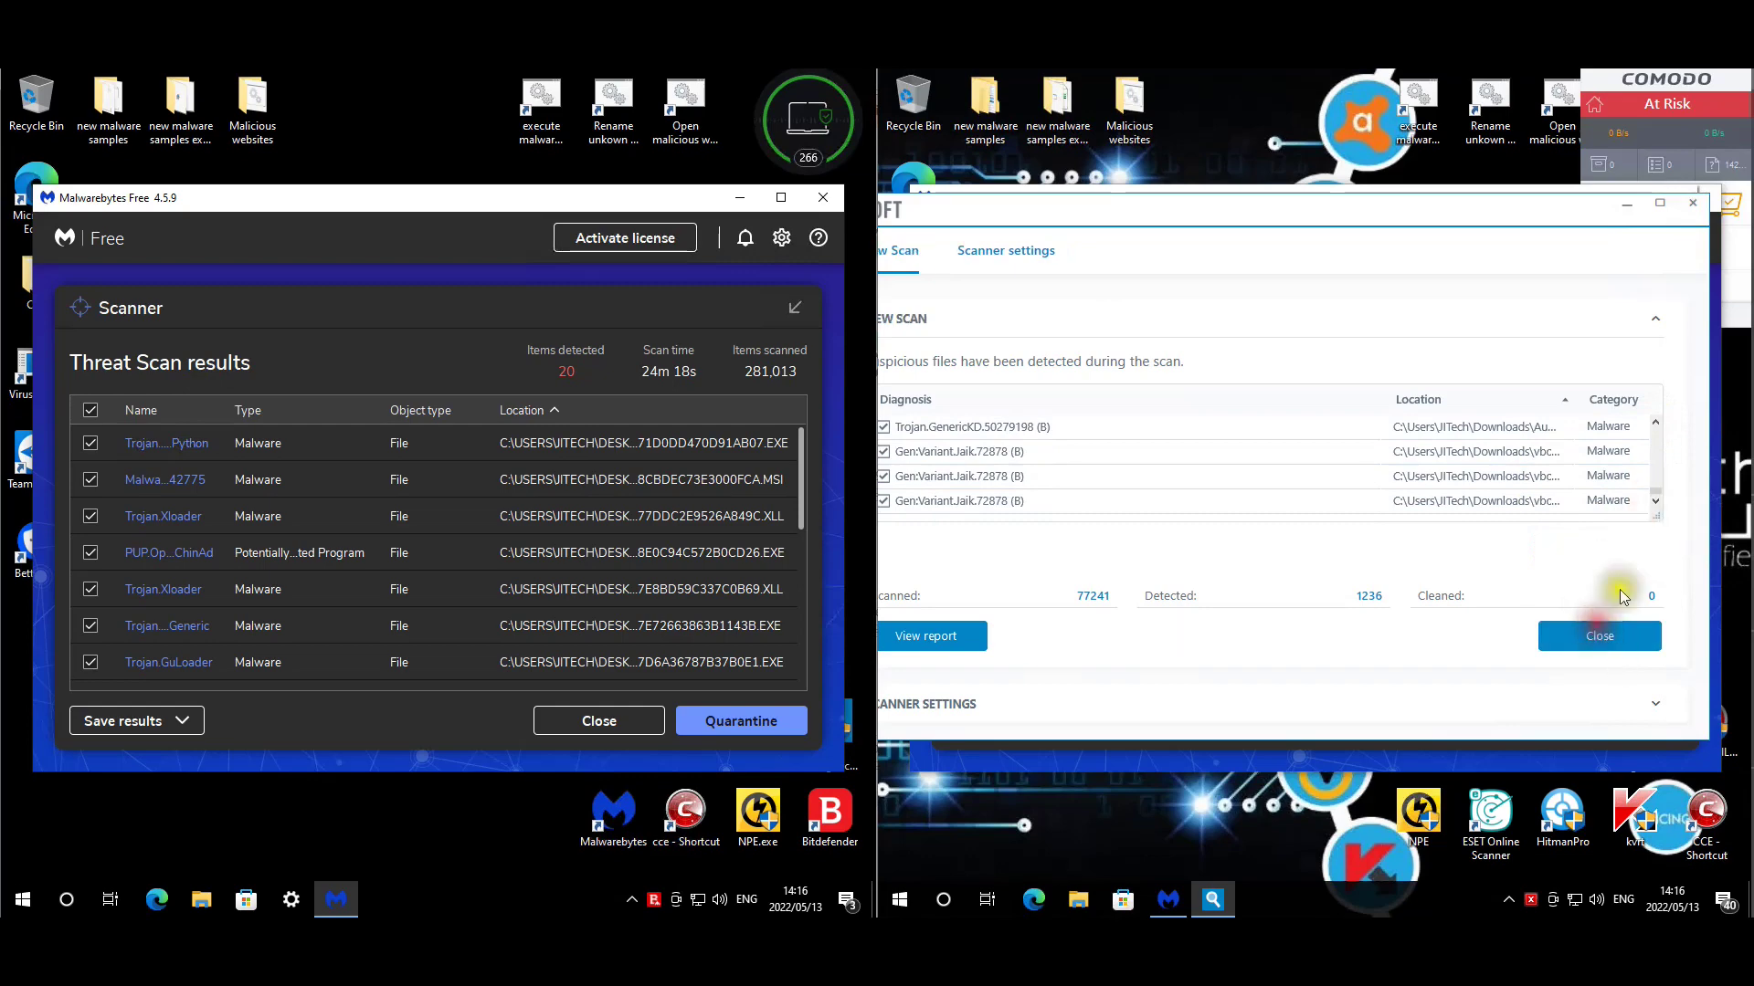
pyautogui.click(1693, 203)
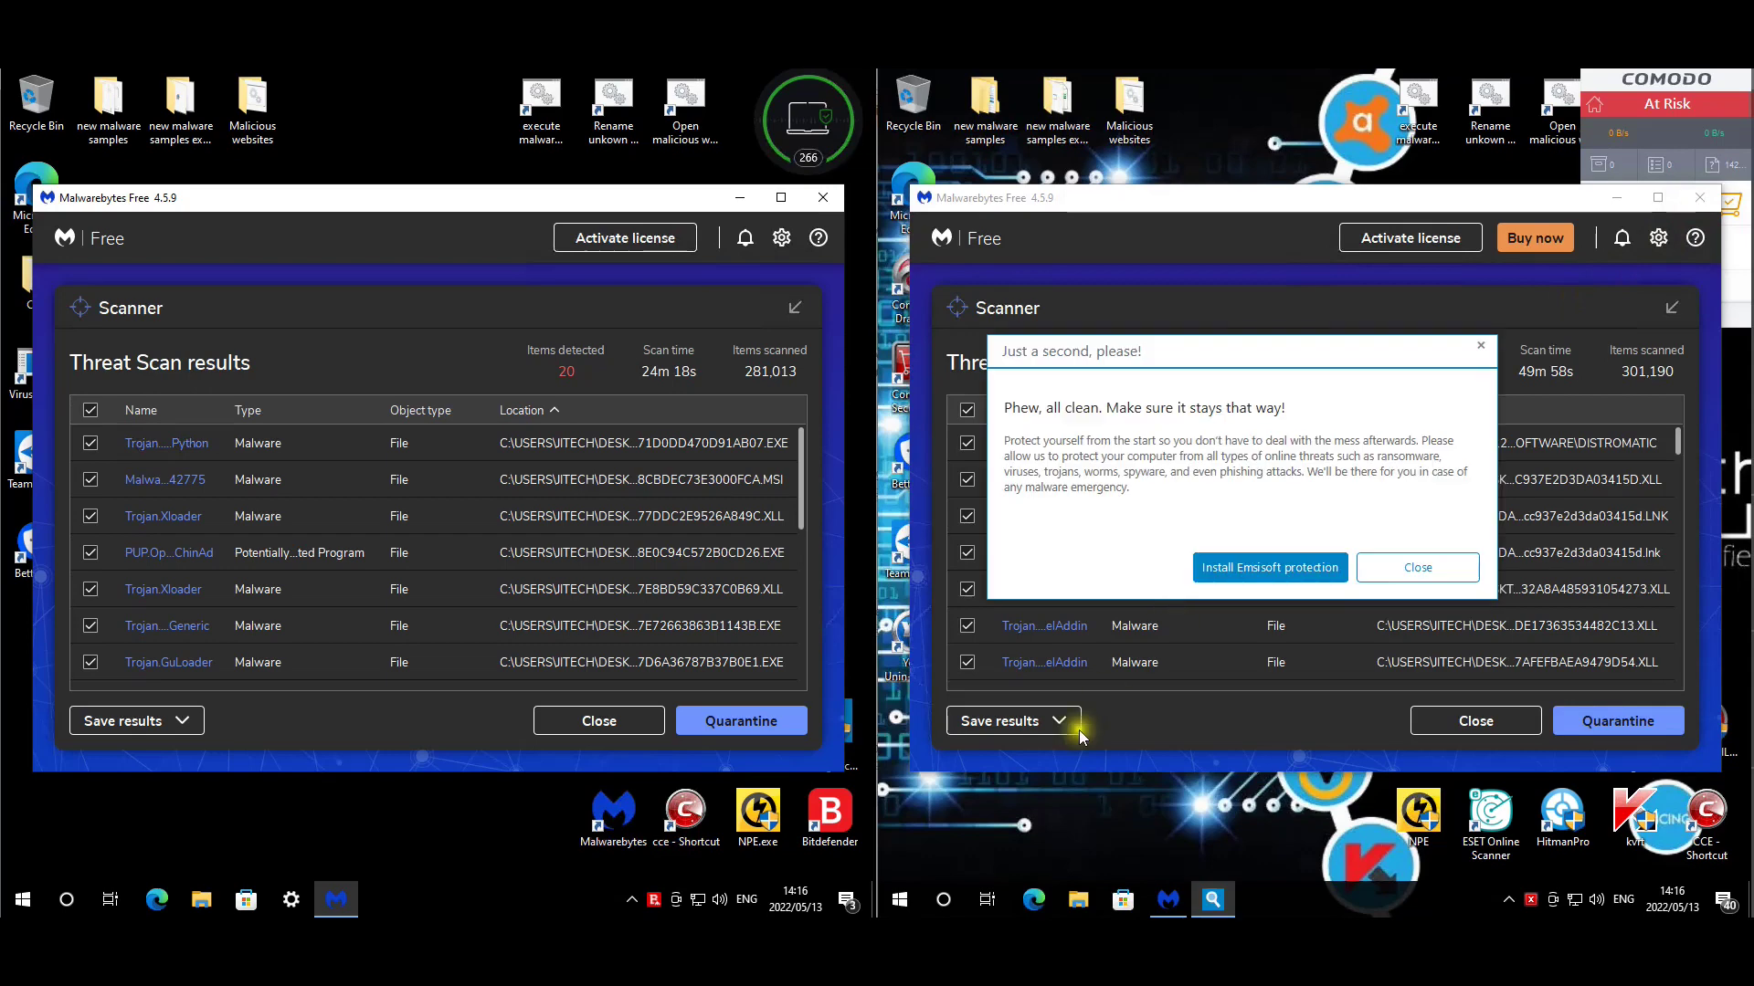
pyautogui.click(1381, 569)
pyautogui.click(1398, 410)
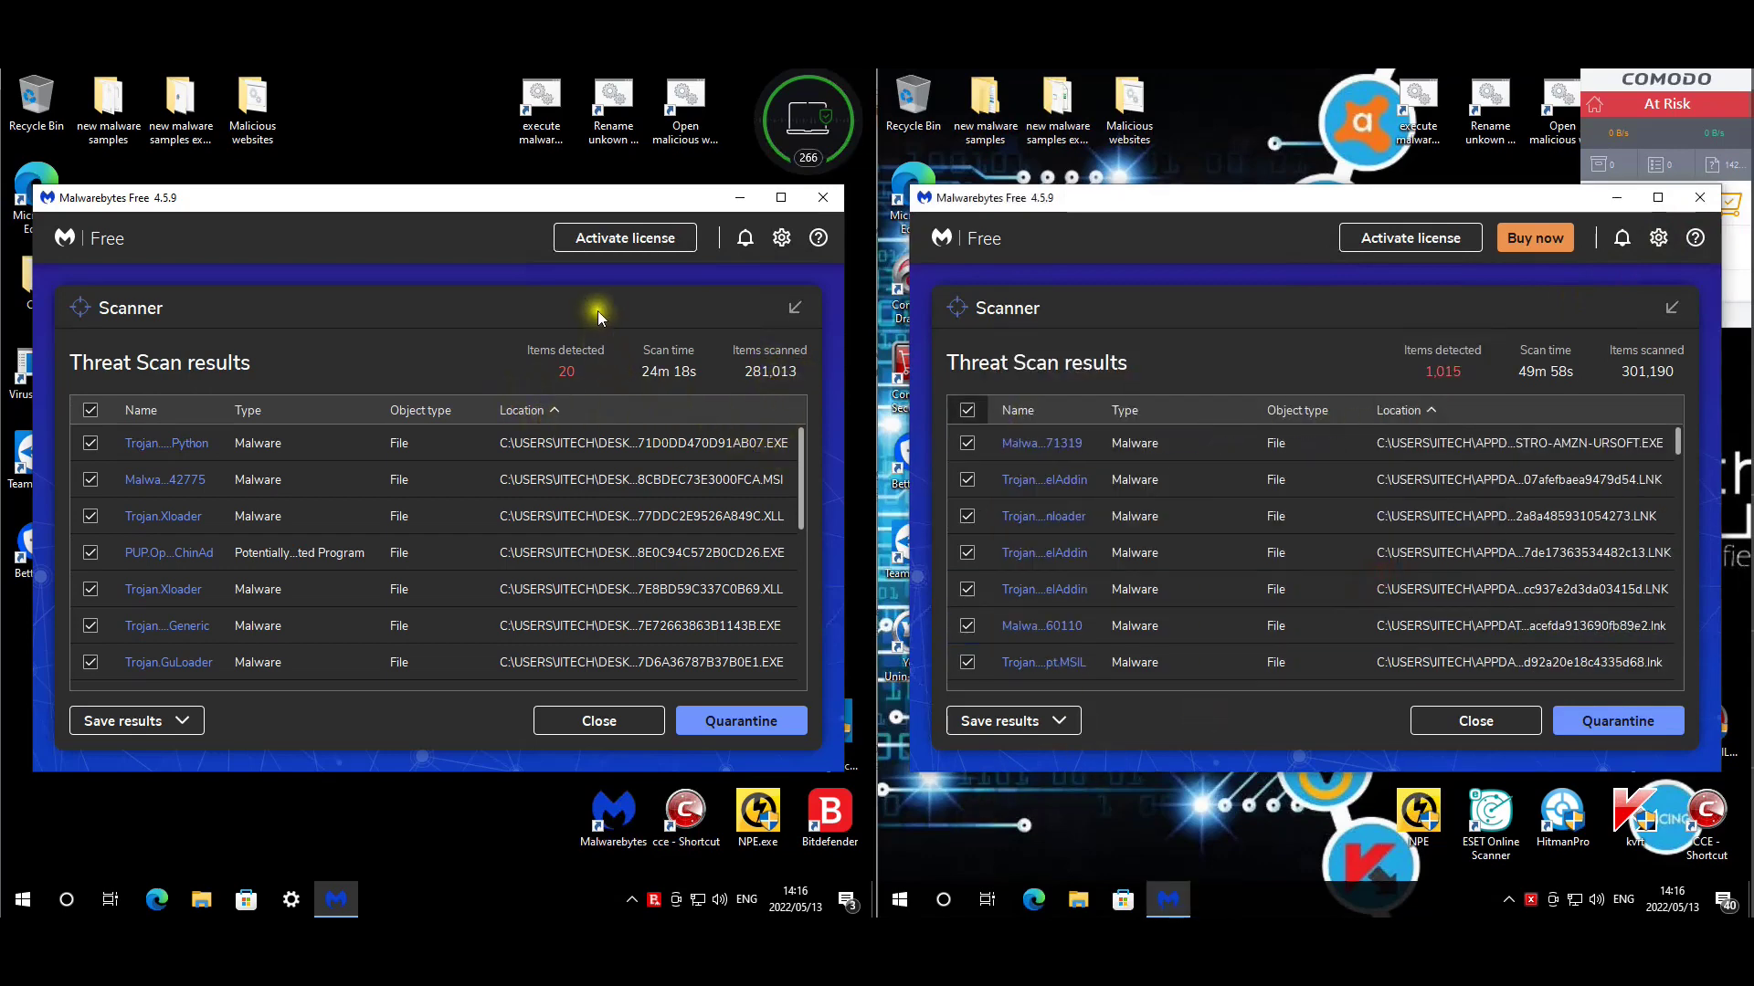
# Examine the Malwarebytes detections on the Bitdefender machine, including the full path of the first KillAll backdoor registry key.
pyautogui.click(639, 443)
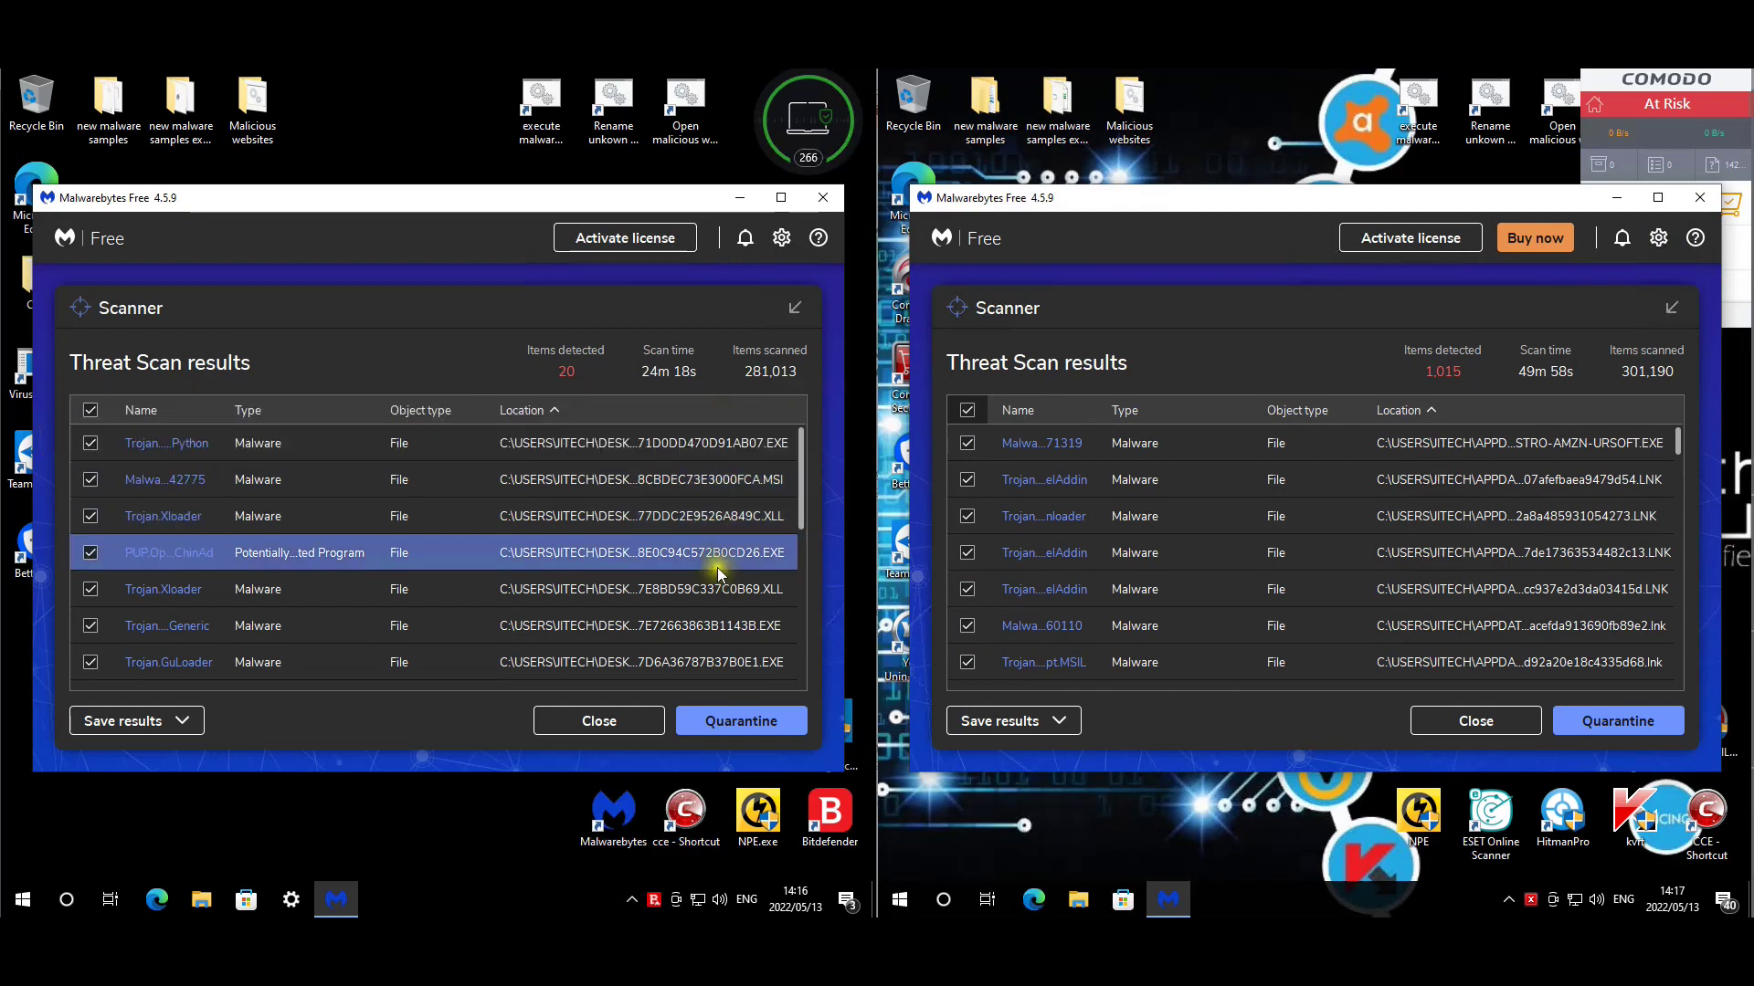
pyautogui.scroll(-4, 714, 552)
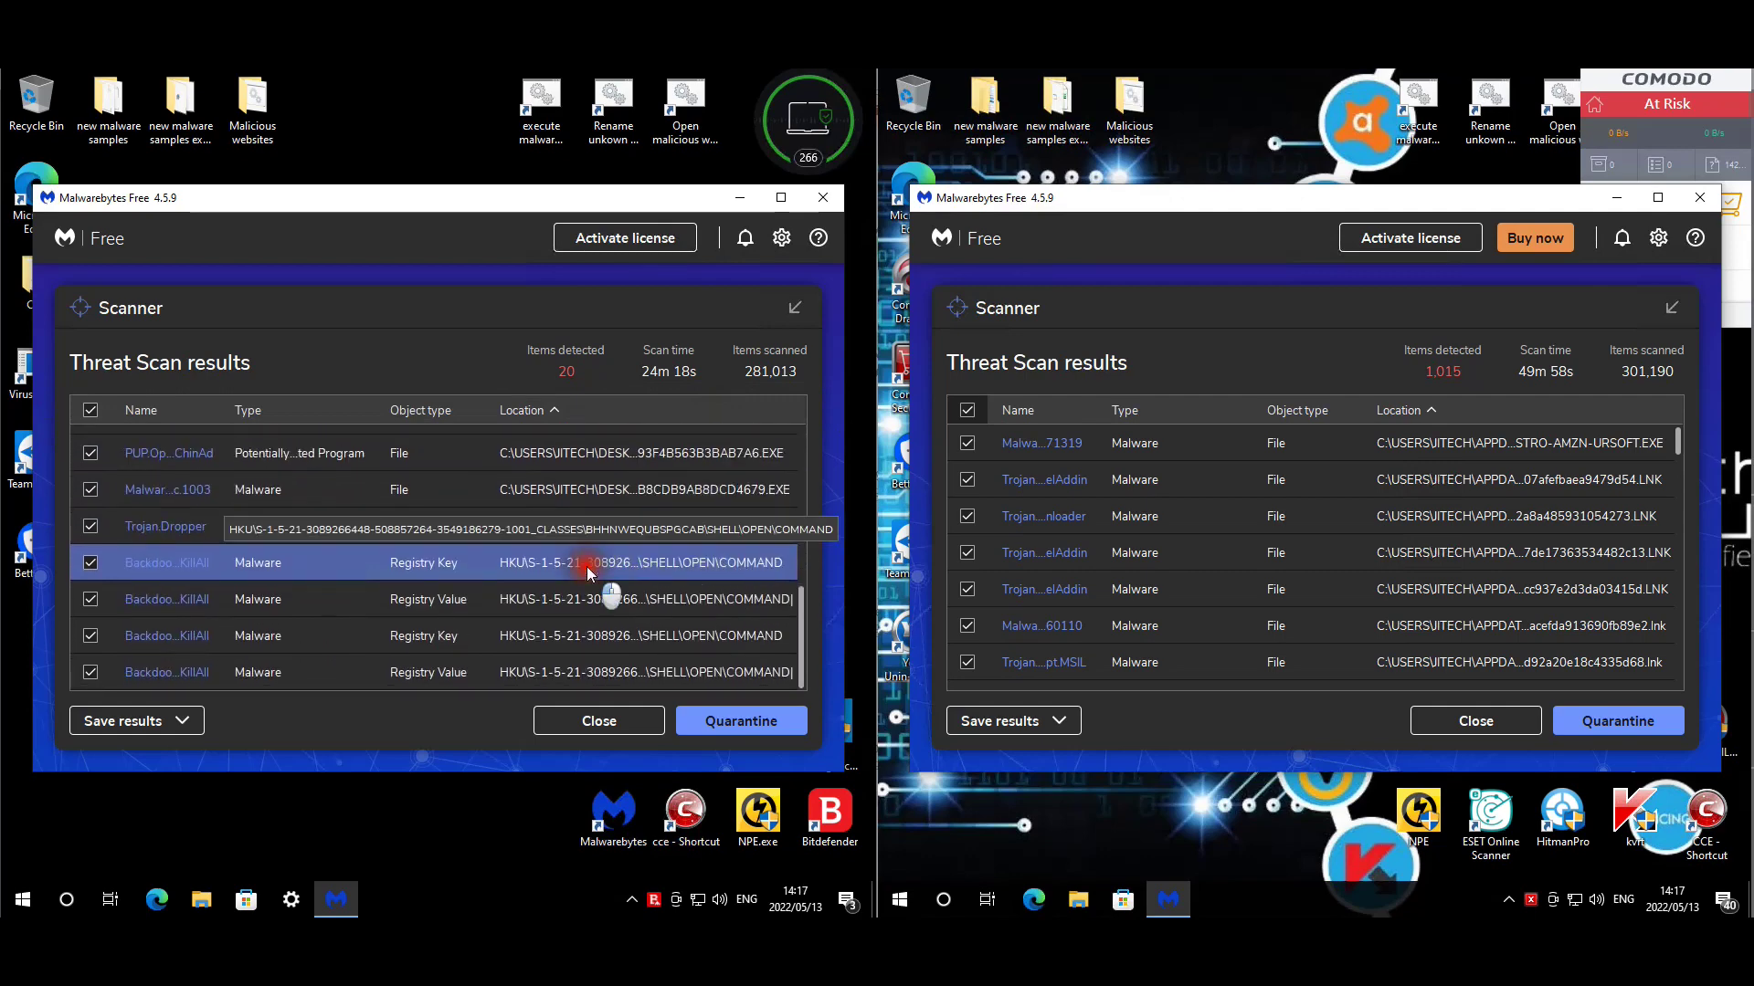
pyautogui.click(586, 566)
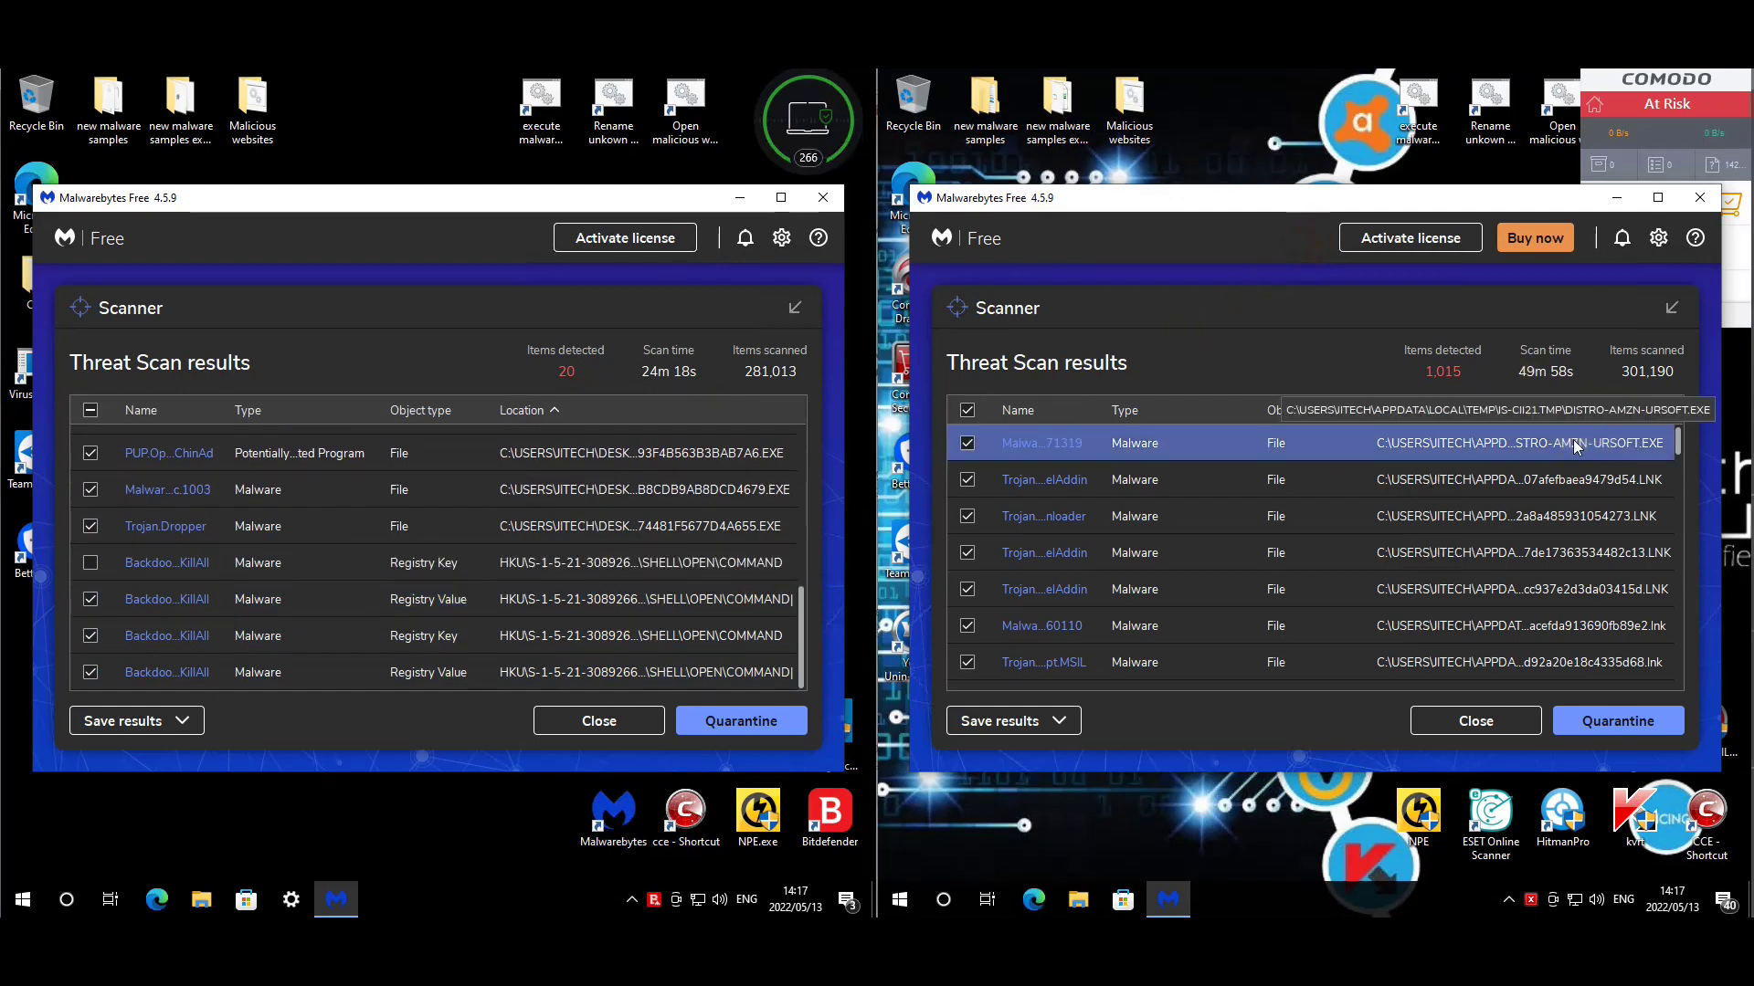
# Examine the file locations of the AppData and first Desktop detections in Malwarebytes on the Comodo machine.
pyautogui.click(1540, 481)
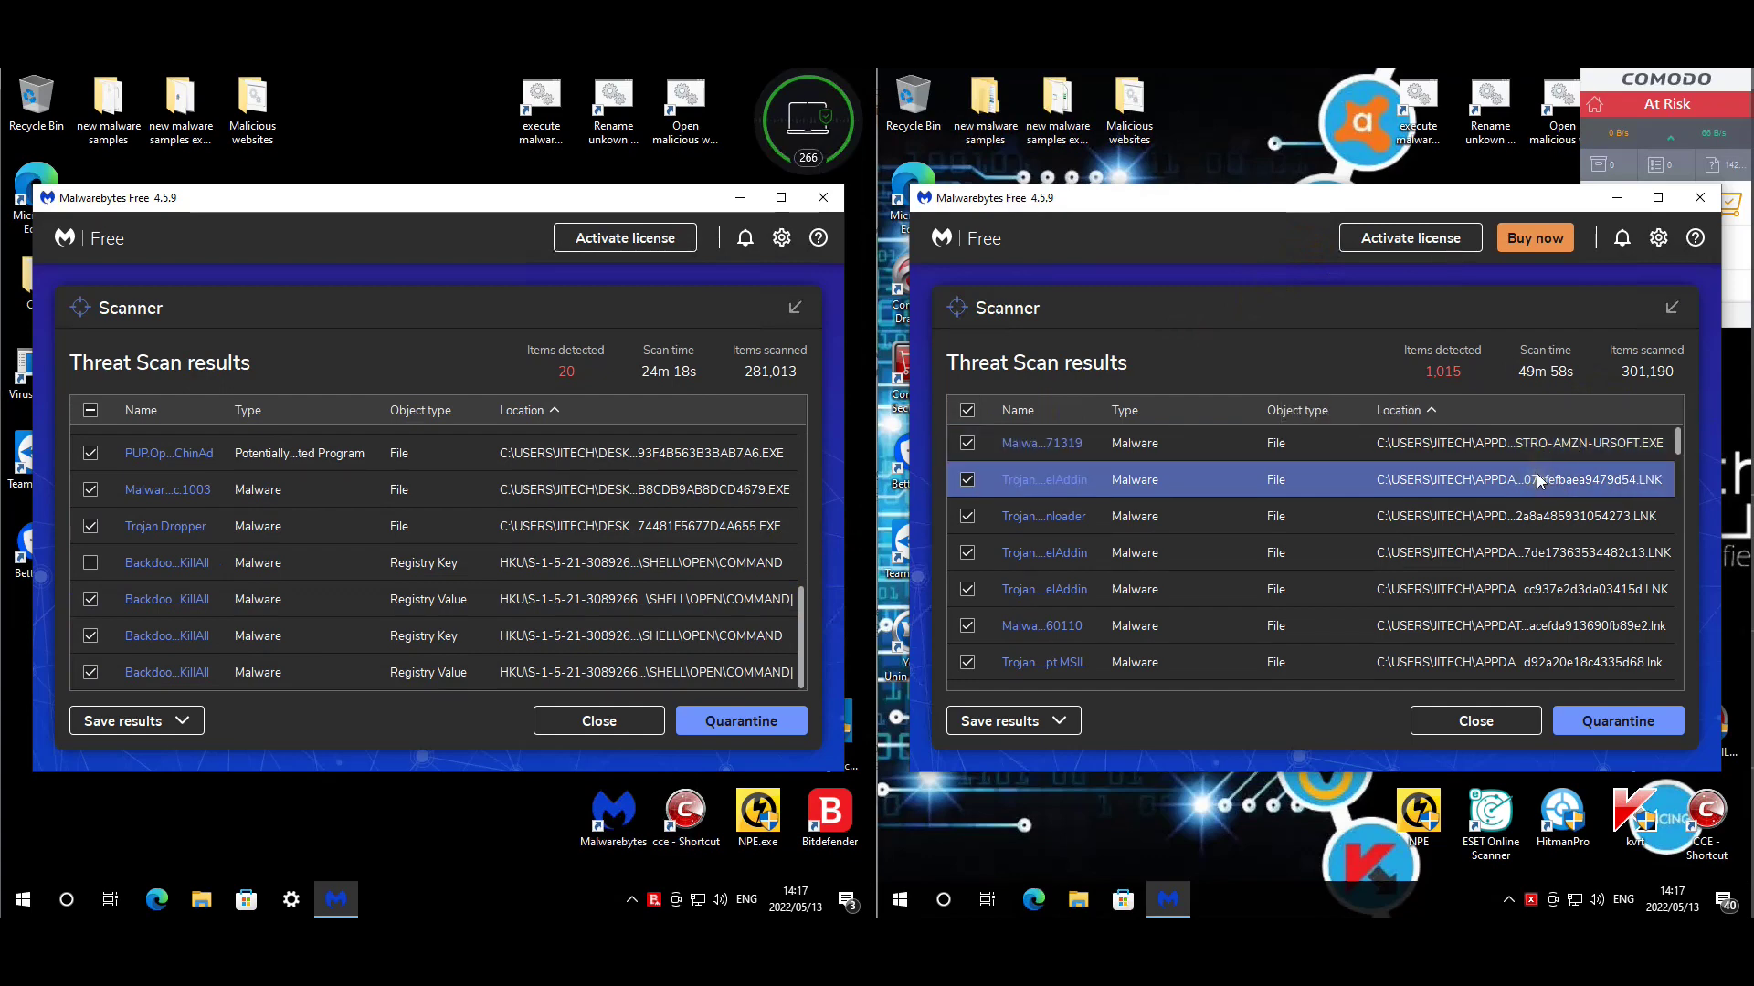
pyautogui.click(1540, 482)
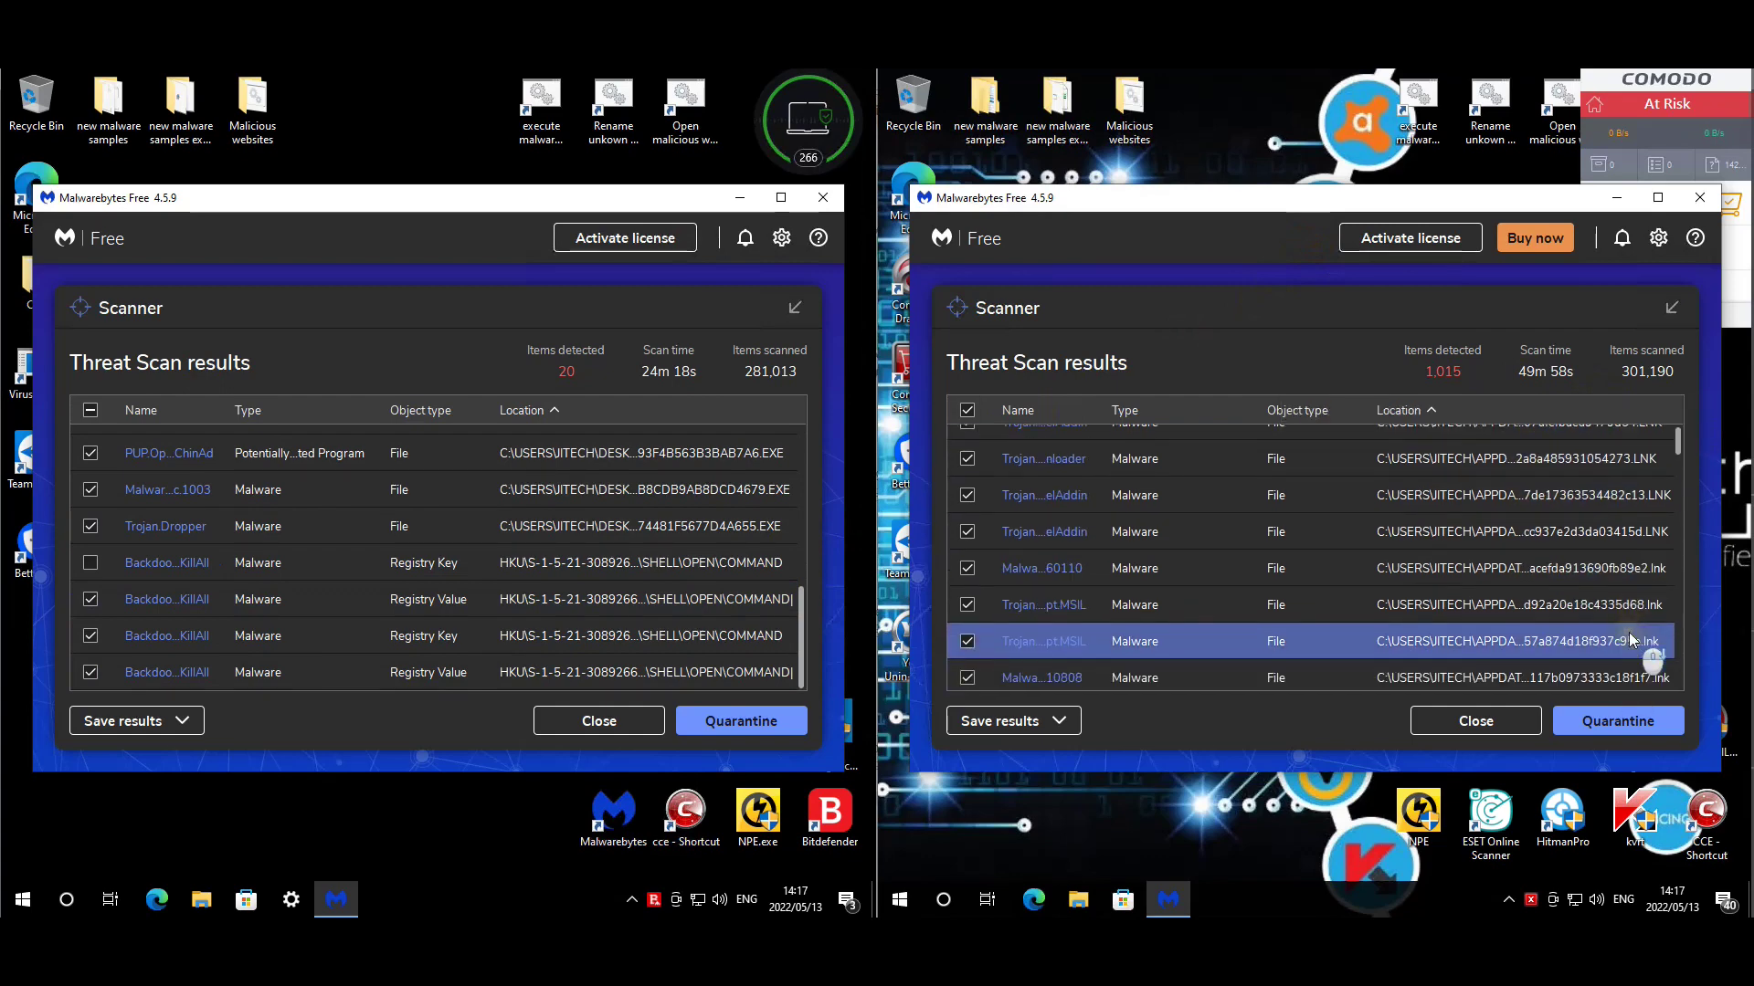
pyautogui.scroll(-2, 1558, 539)
pyautogui.scroll(-3, 1558, 535)
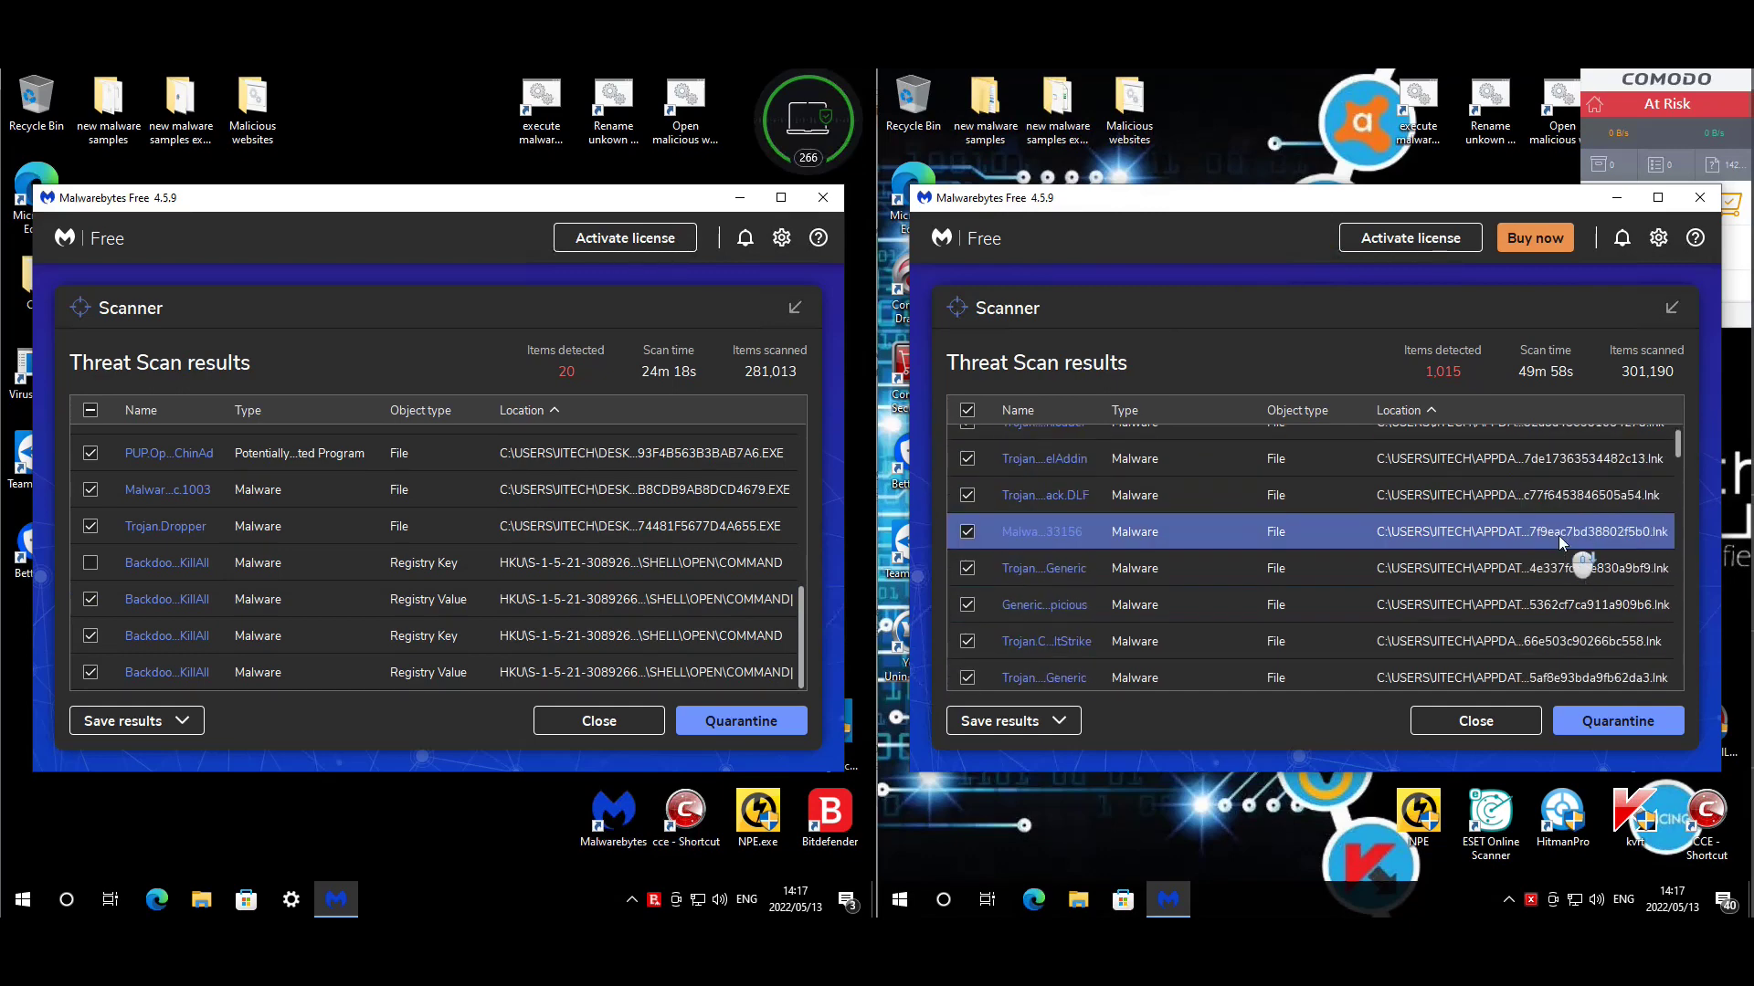
pyautogui.scroll(-3, 1559, 535)
pyautogui.scroll(-1, 1558, 535)
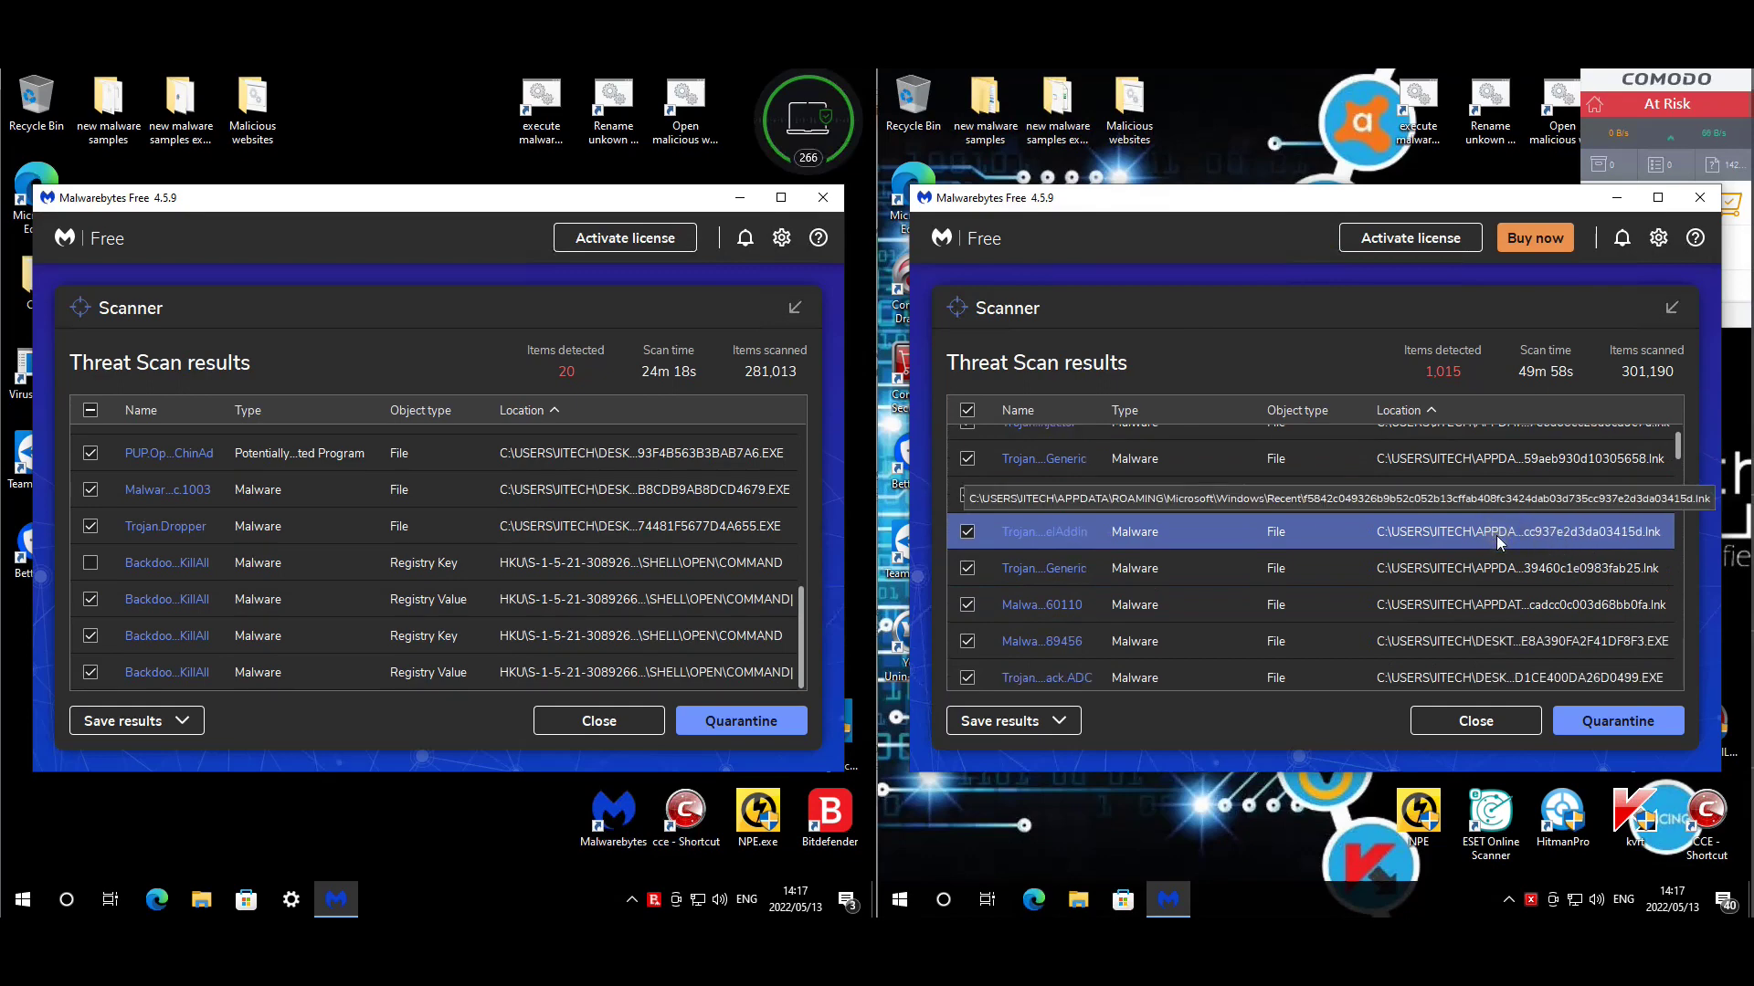
pyautogui.scroll(-3, 1531, 550)
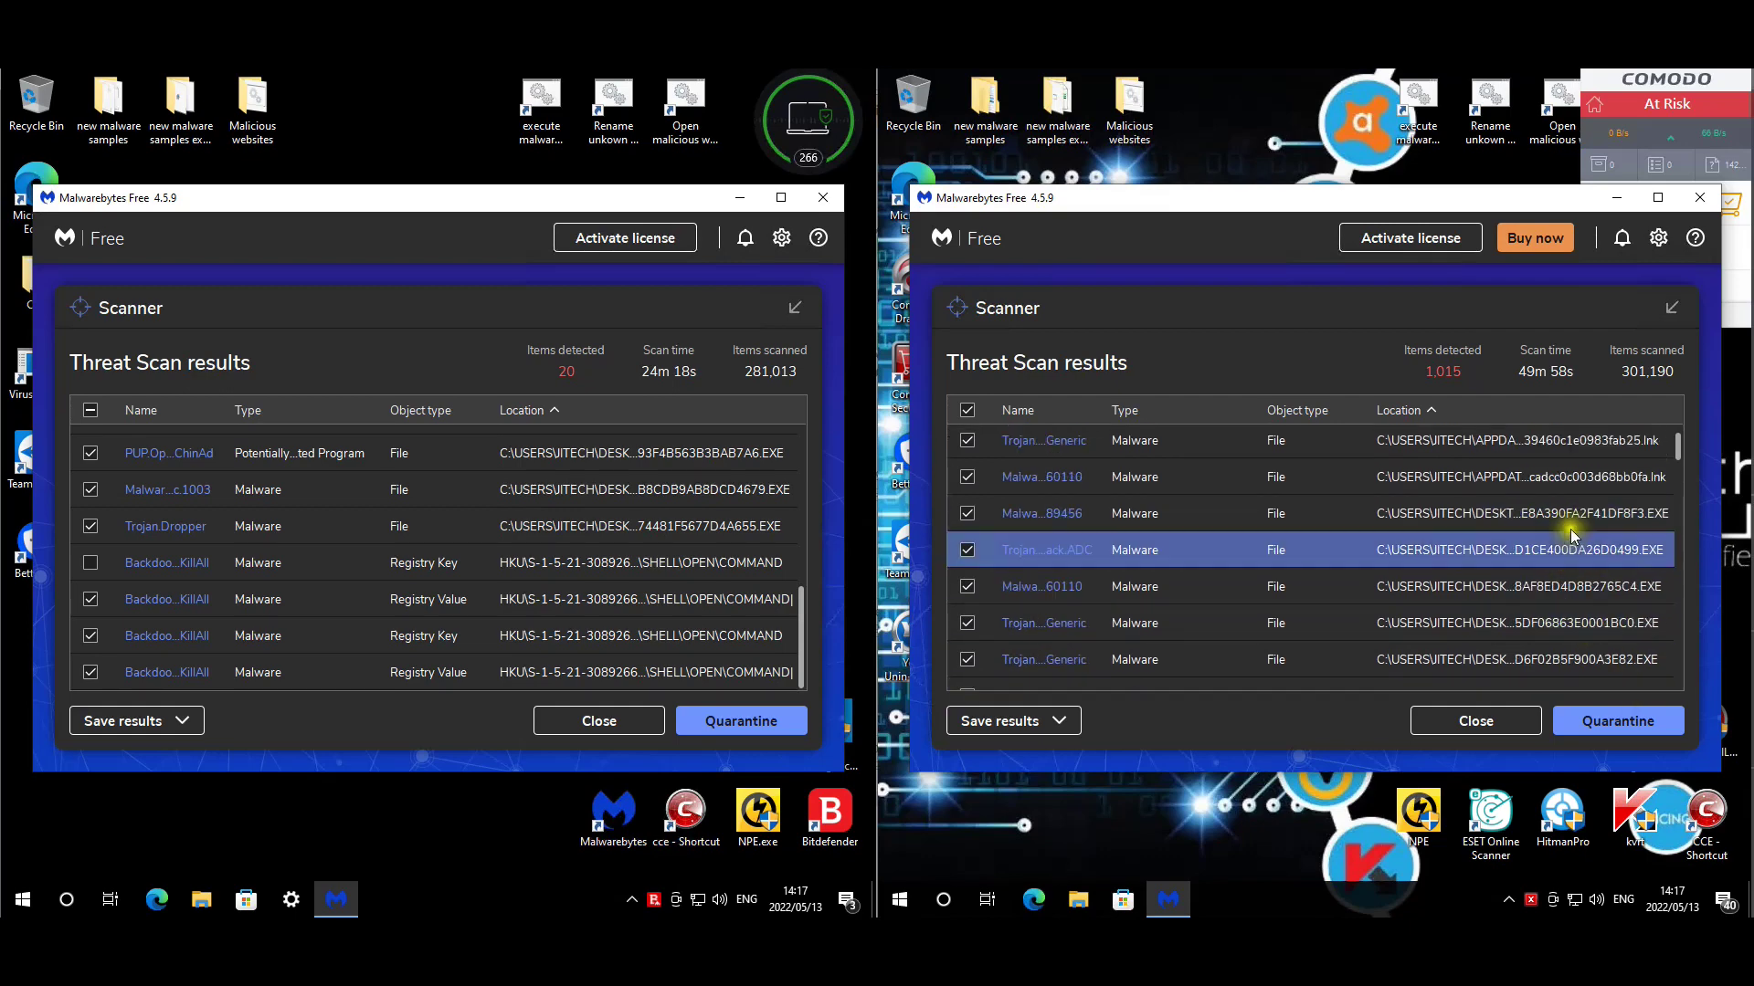
pyautogui.scroll(-3, 1571, 548)
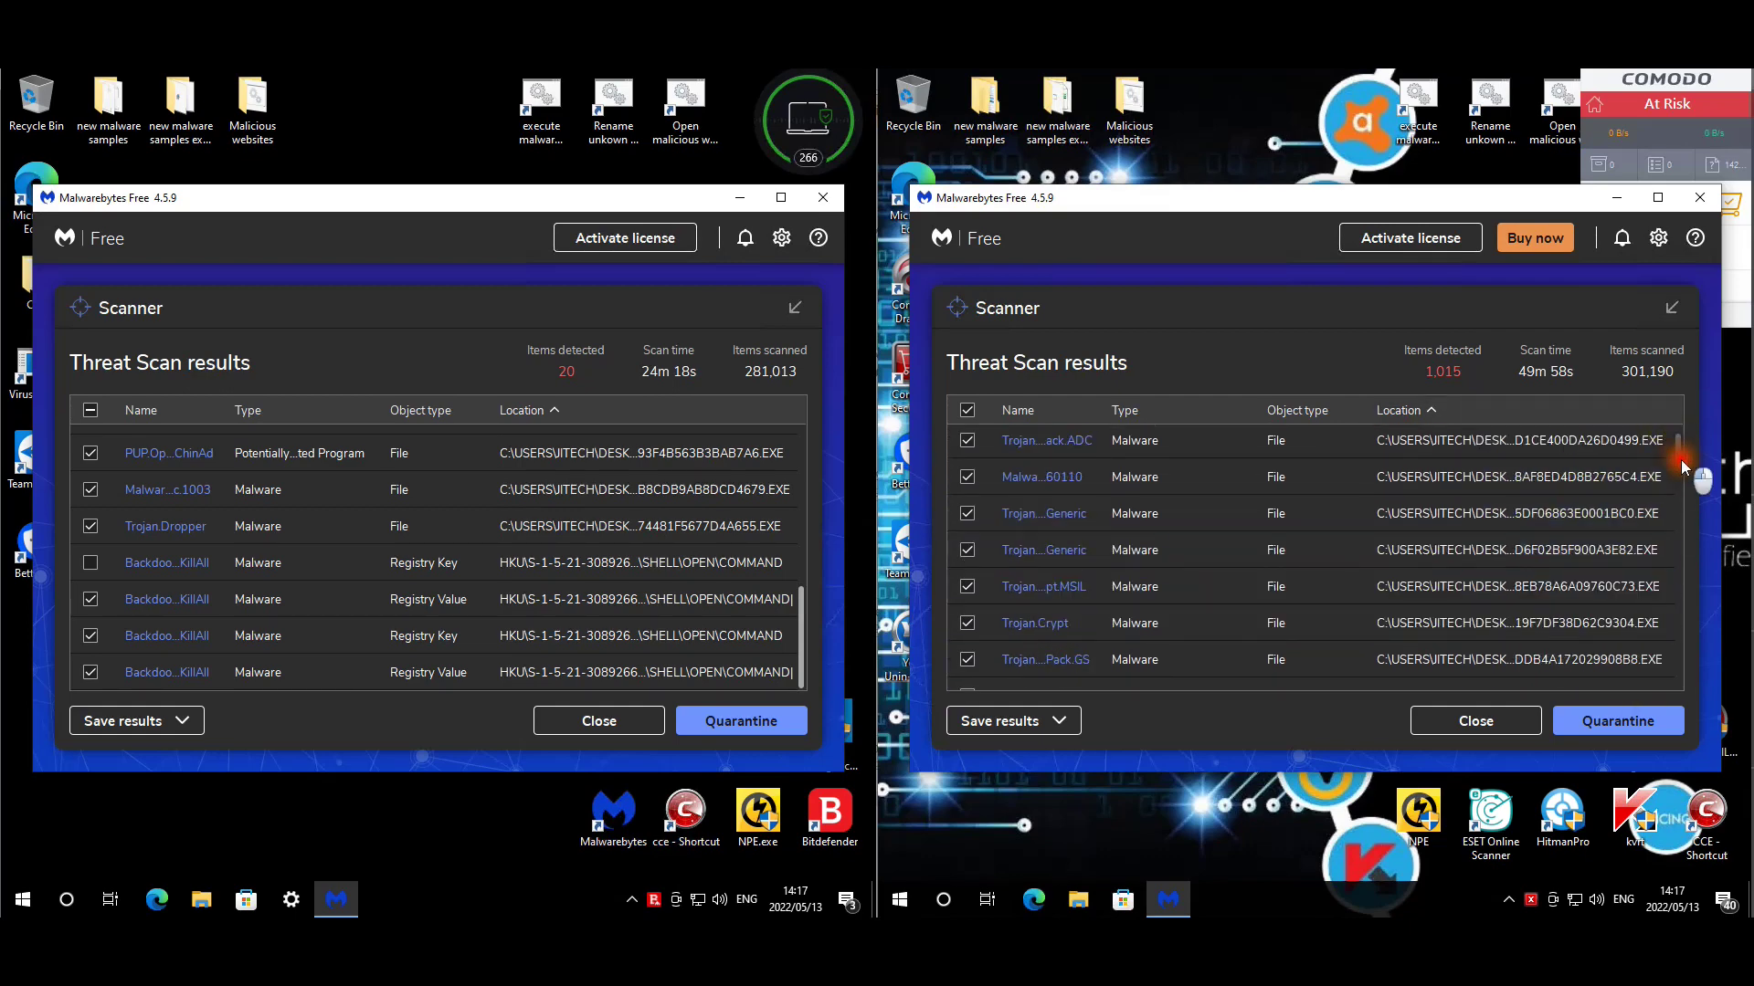
# Review the remaining Malwarebytes detections on the Comodo machine, through the Desktop and Downloads files to the end of the list.
pyautogui.moveTo(1683, 465); pyautogui.dragTo(1680, 632)
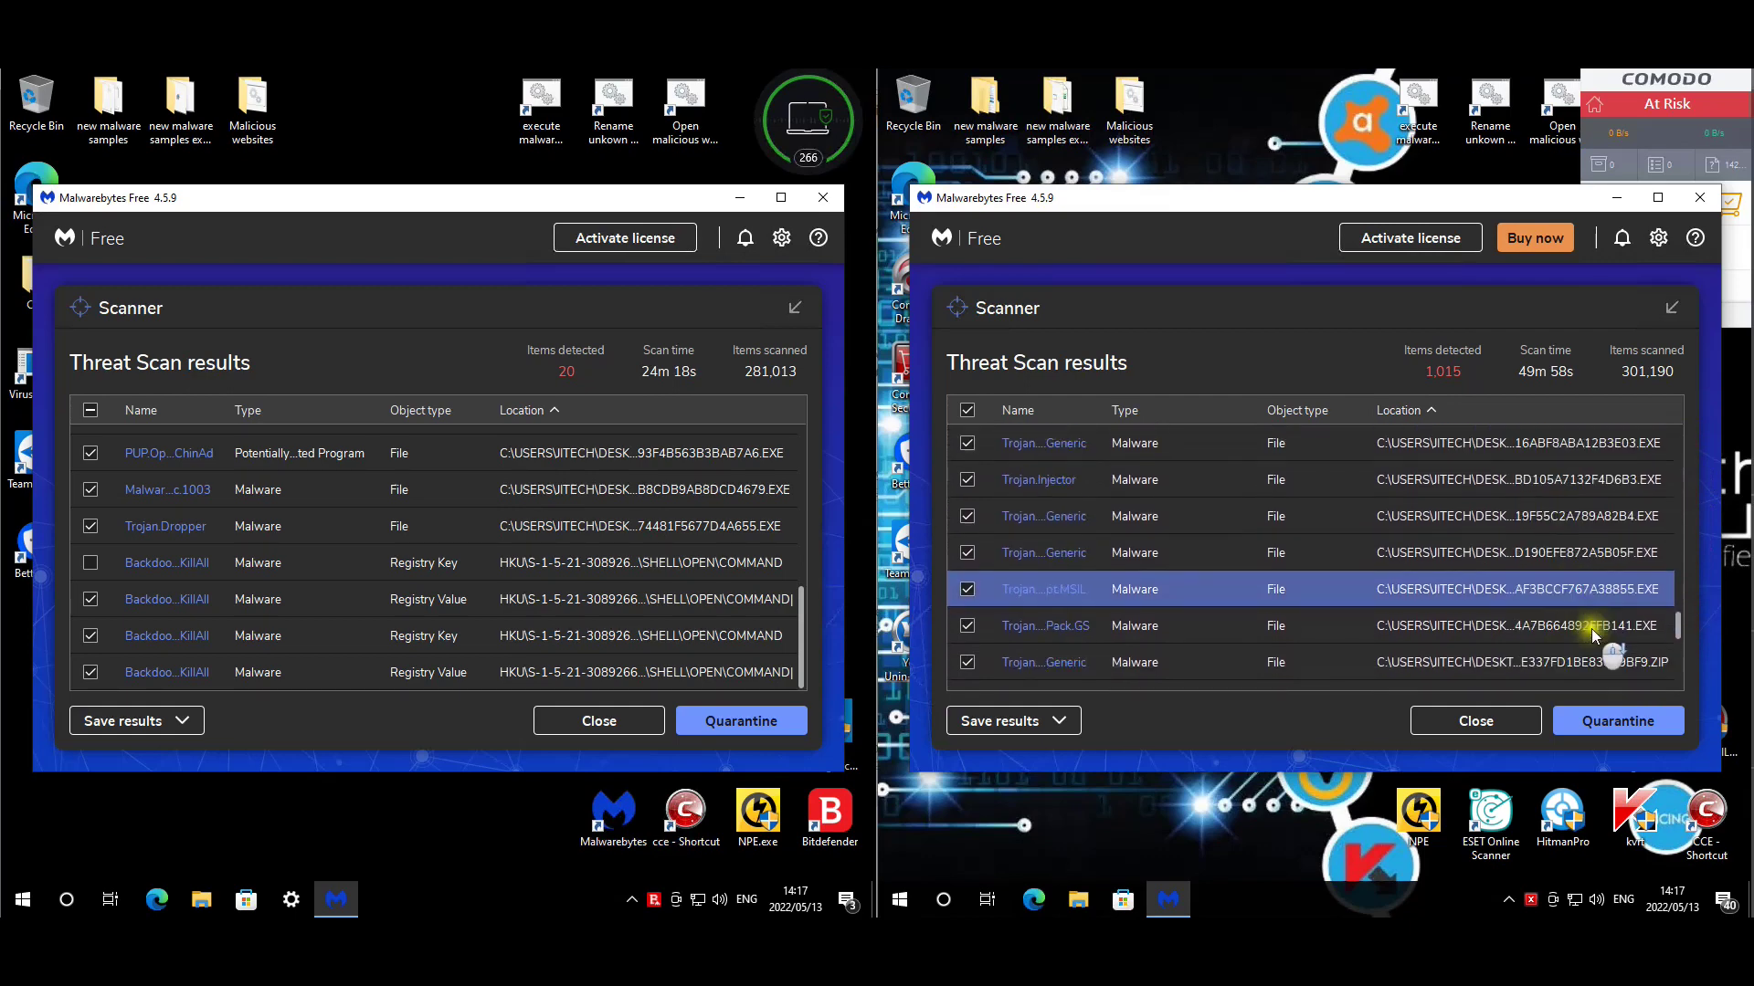
pyautogui.scroll(-5, 1584, 626)
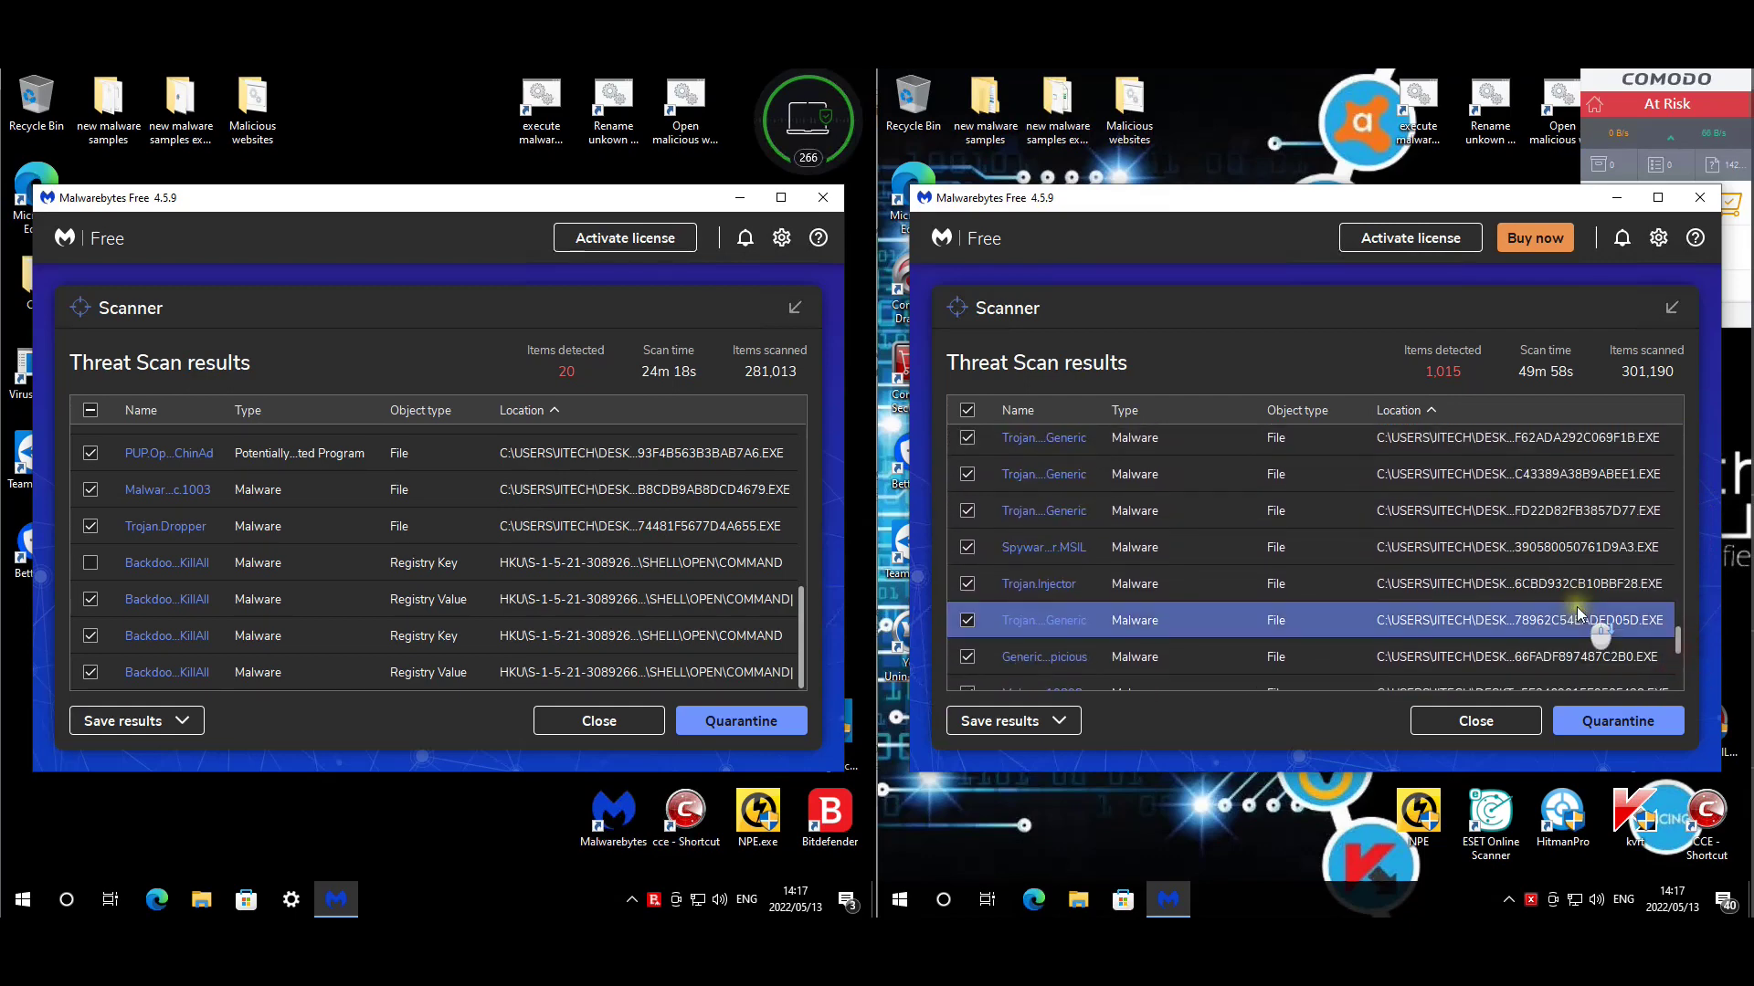
pyautogui.scroll(-5, 1576, 606)
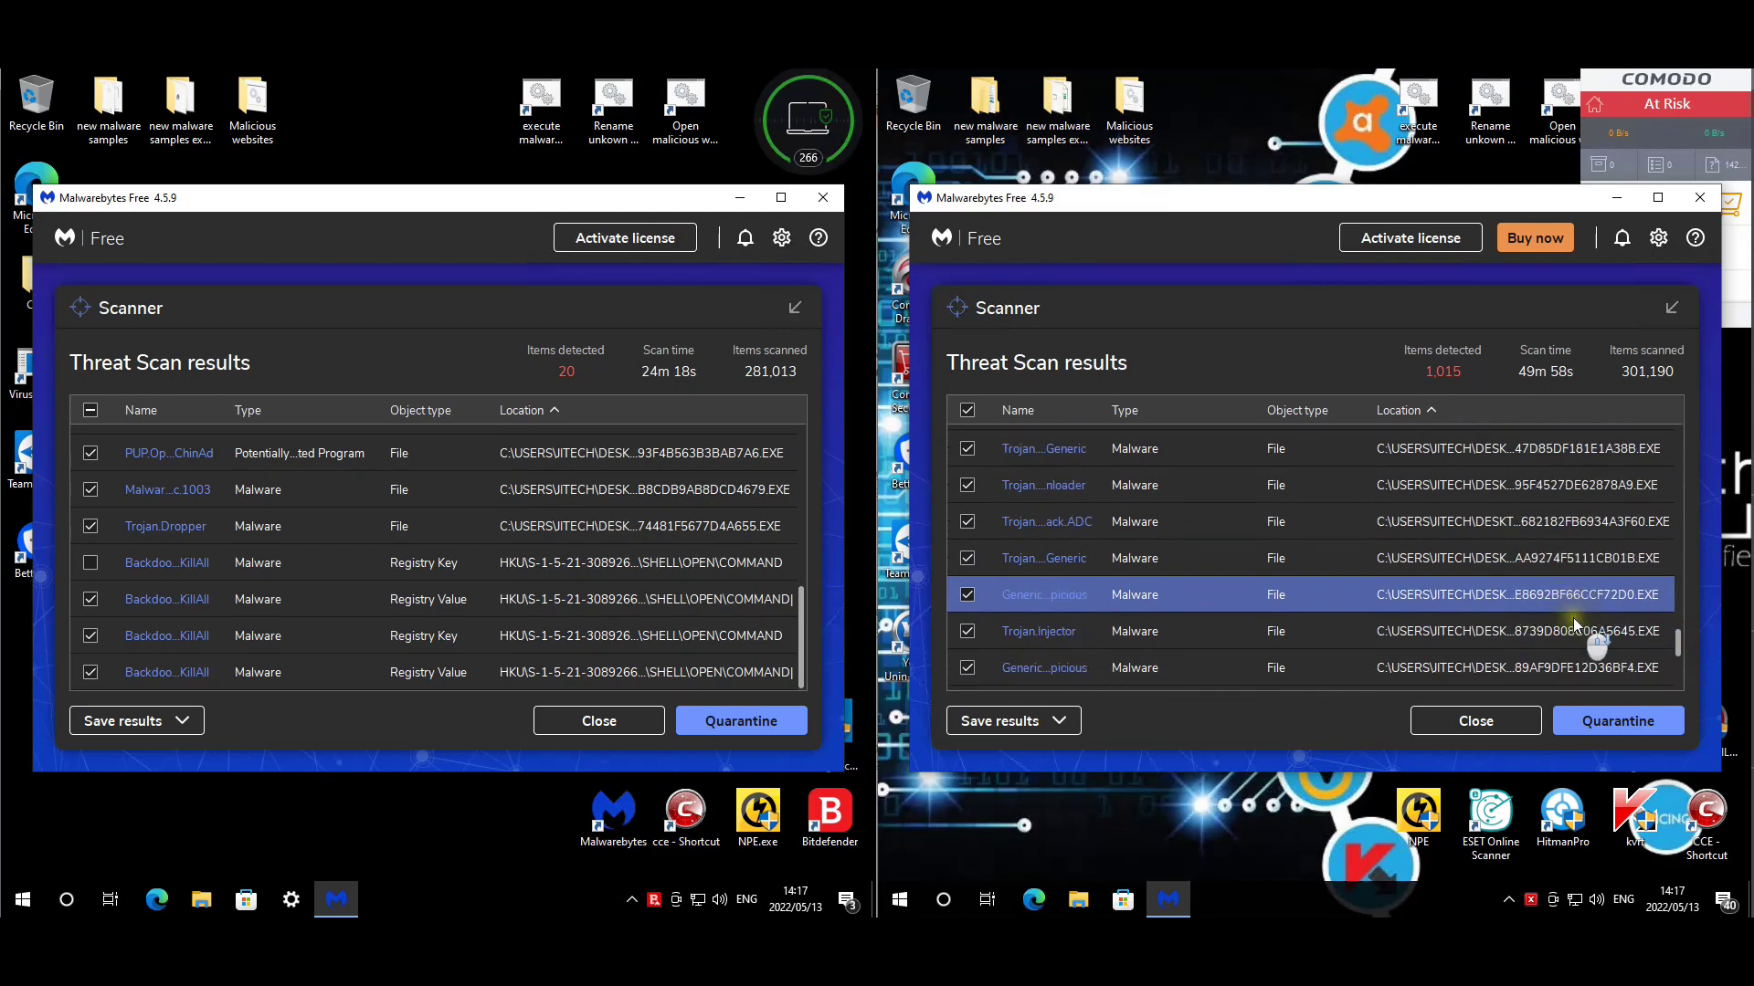
pyautogui.scroll(-5, 1573, 618)
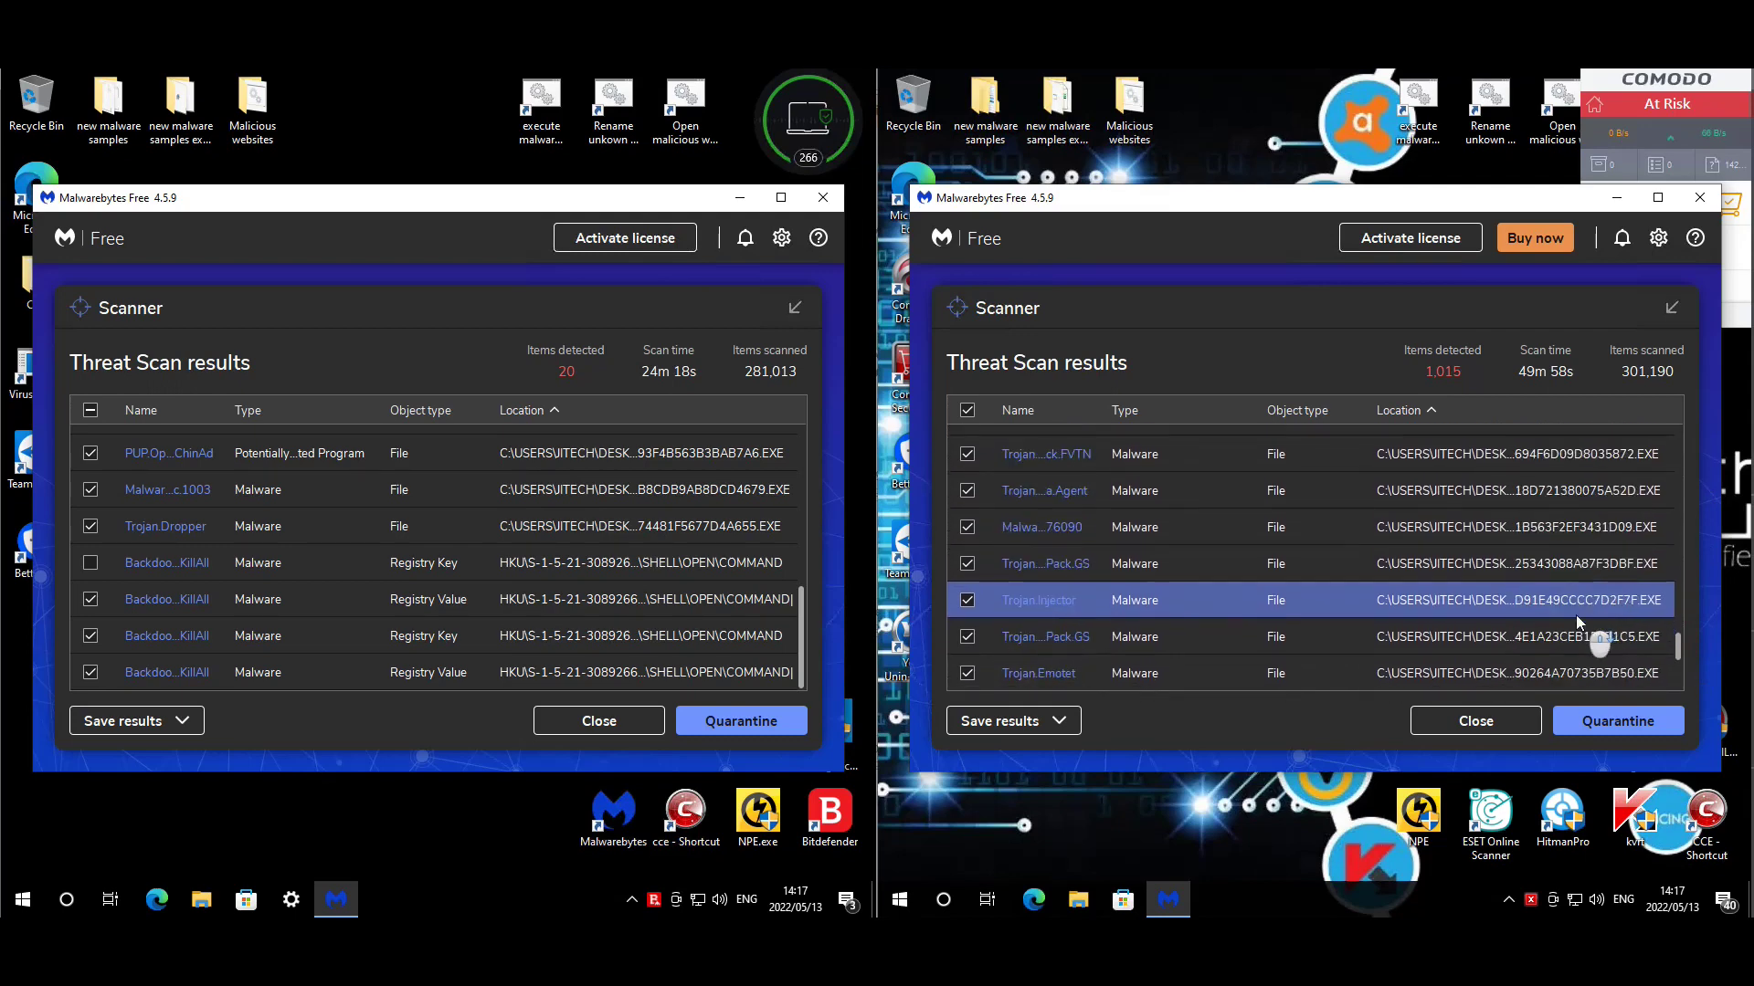
pyautogui.scroll(-5, 1576, 615)
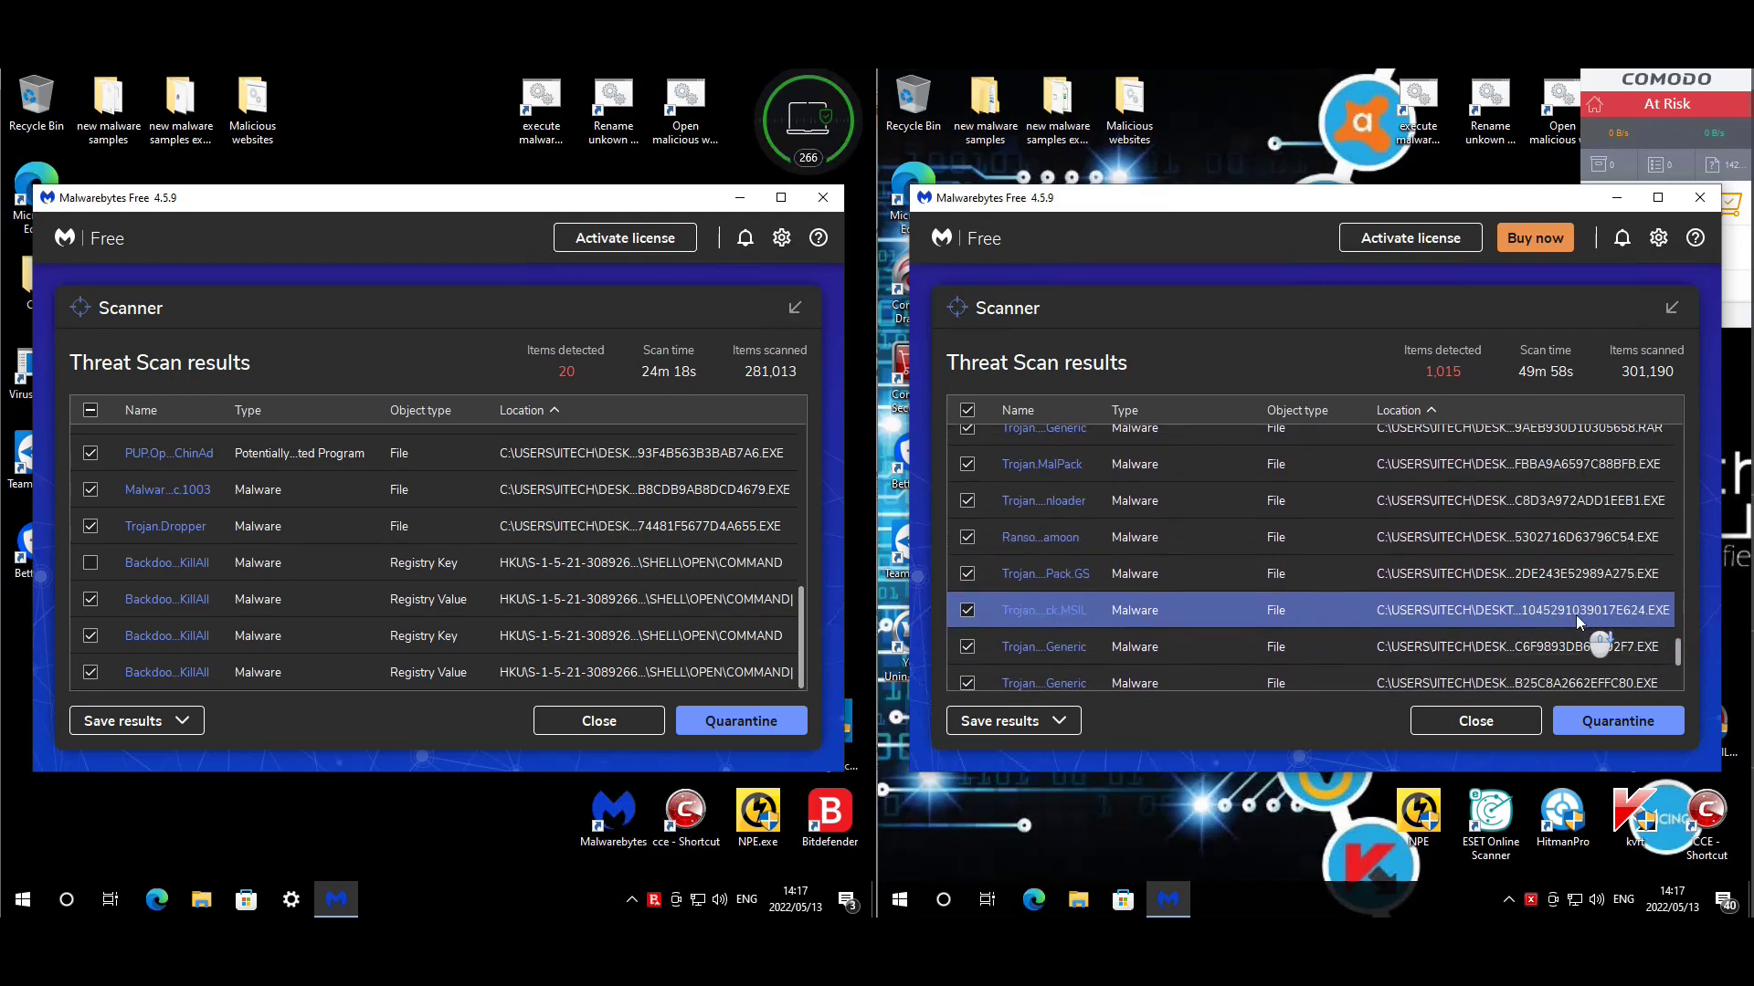
pyautogui.scroll(-3, 1576, 616)
pyautogui.scroll(-3, 1678, 658)
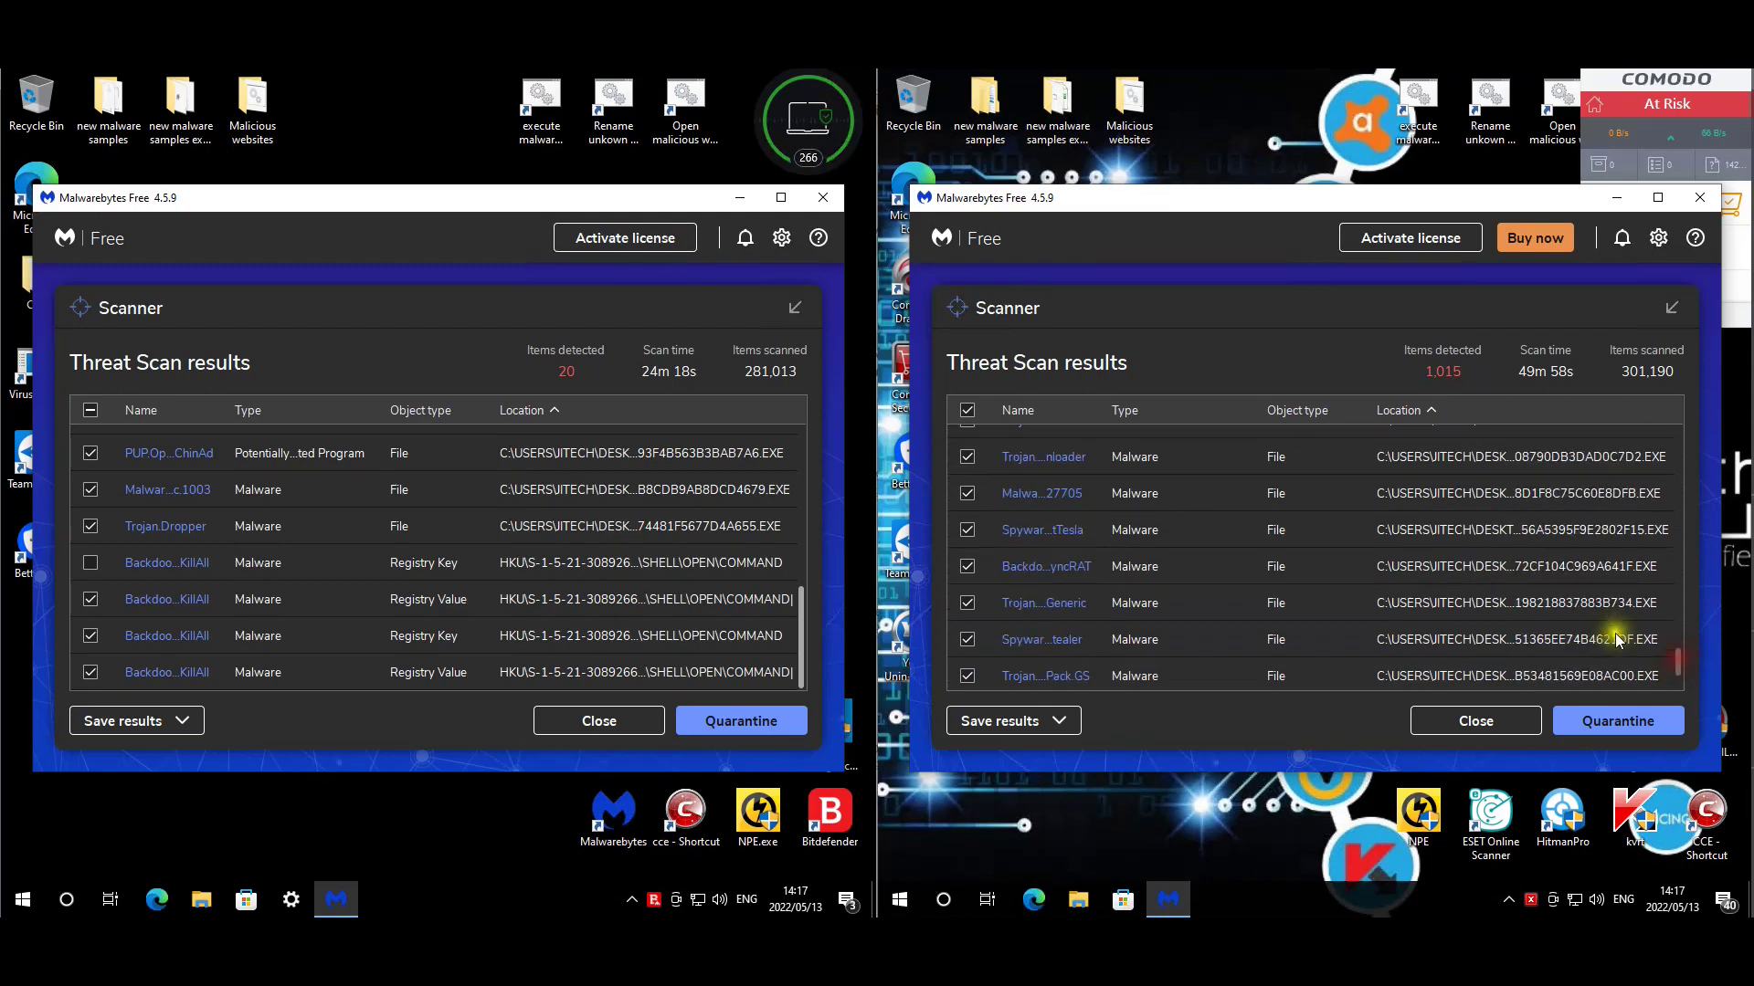
pyautogui.scroll(-10, 1607, 627)
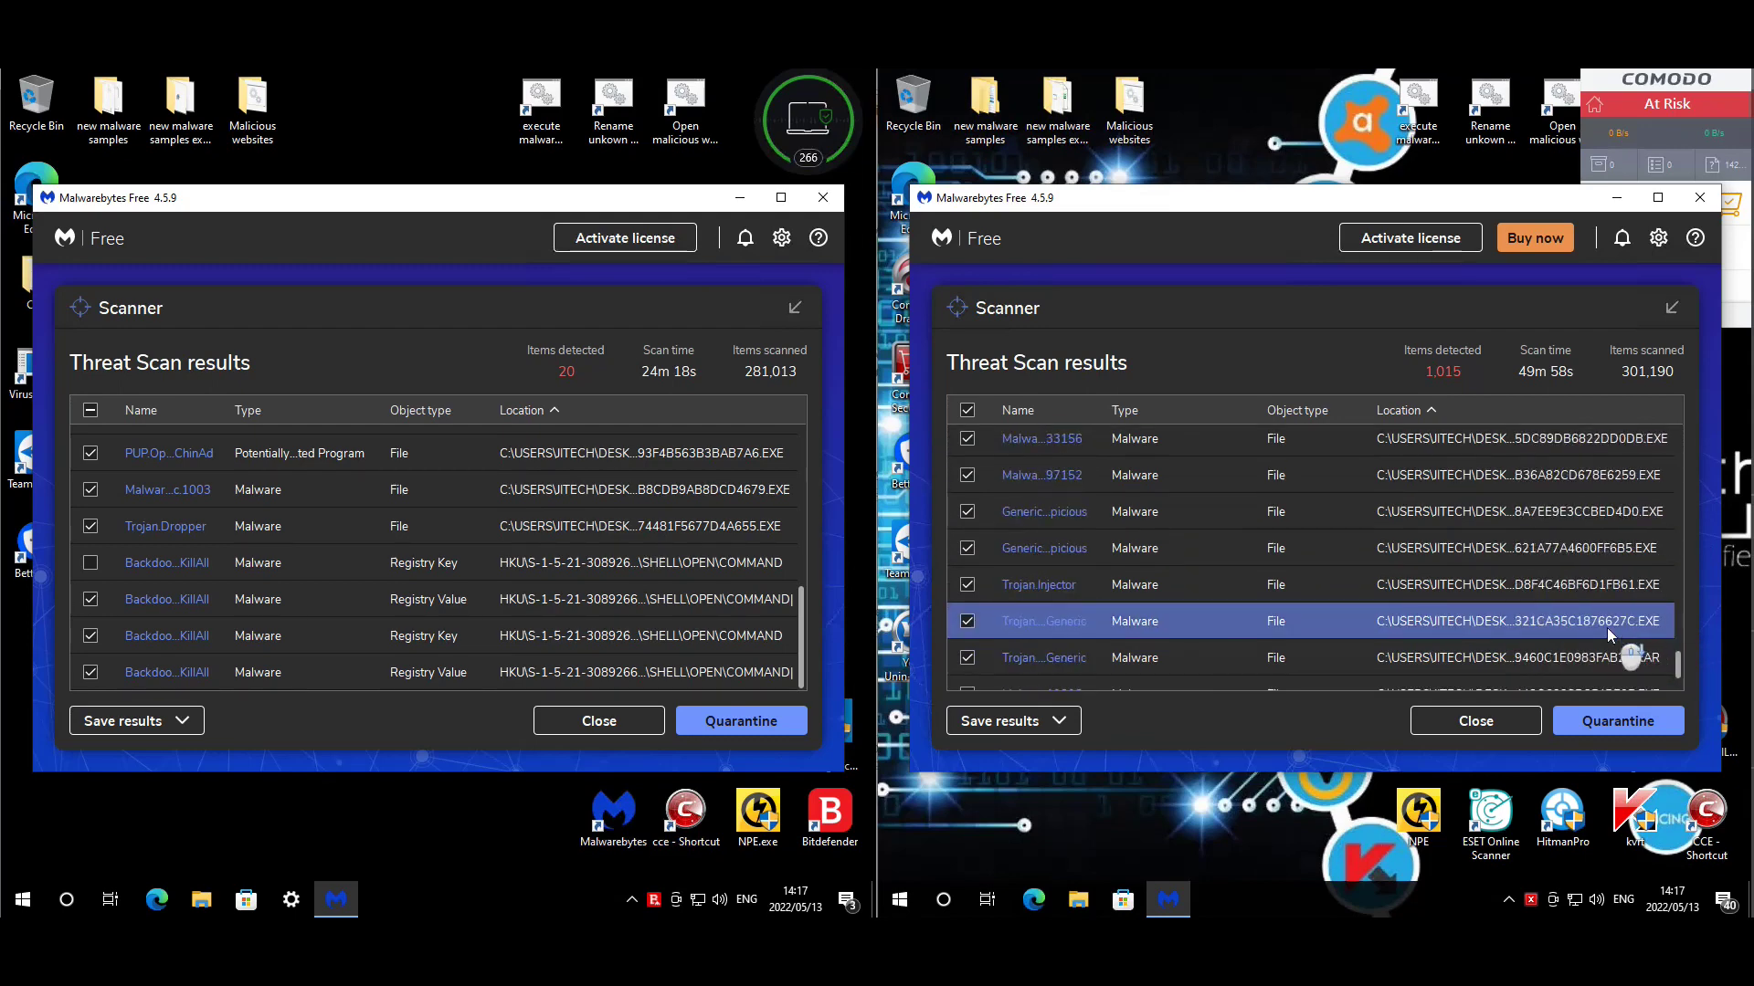
pyautogui.scroll(-10, 1608, 627)
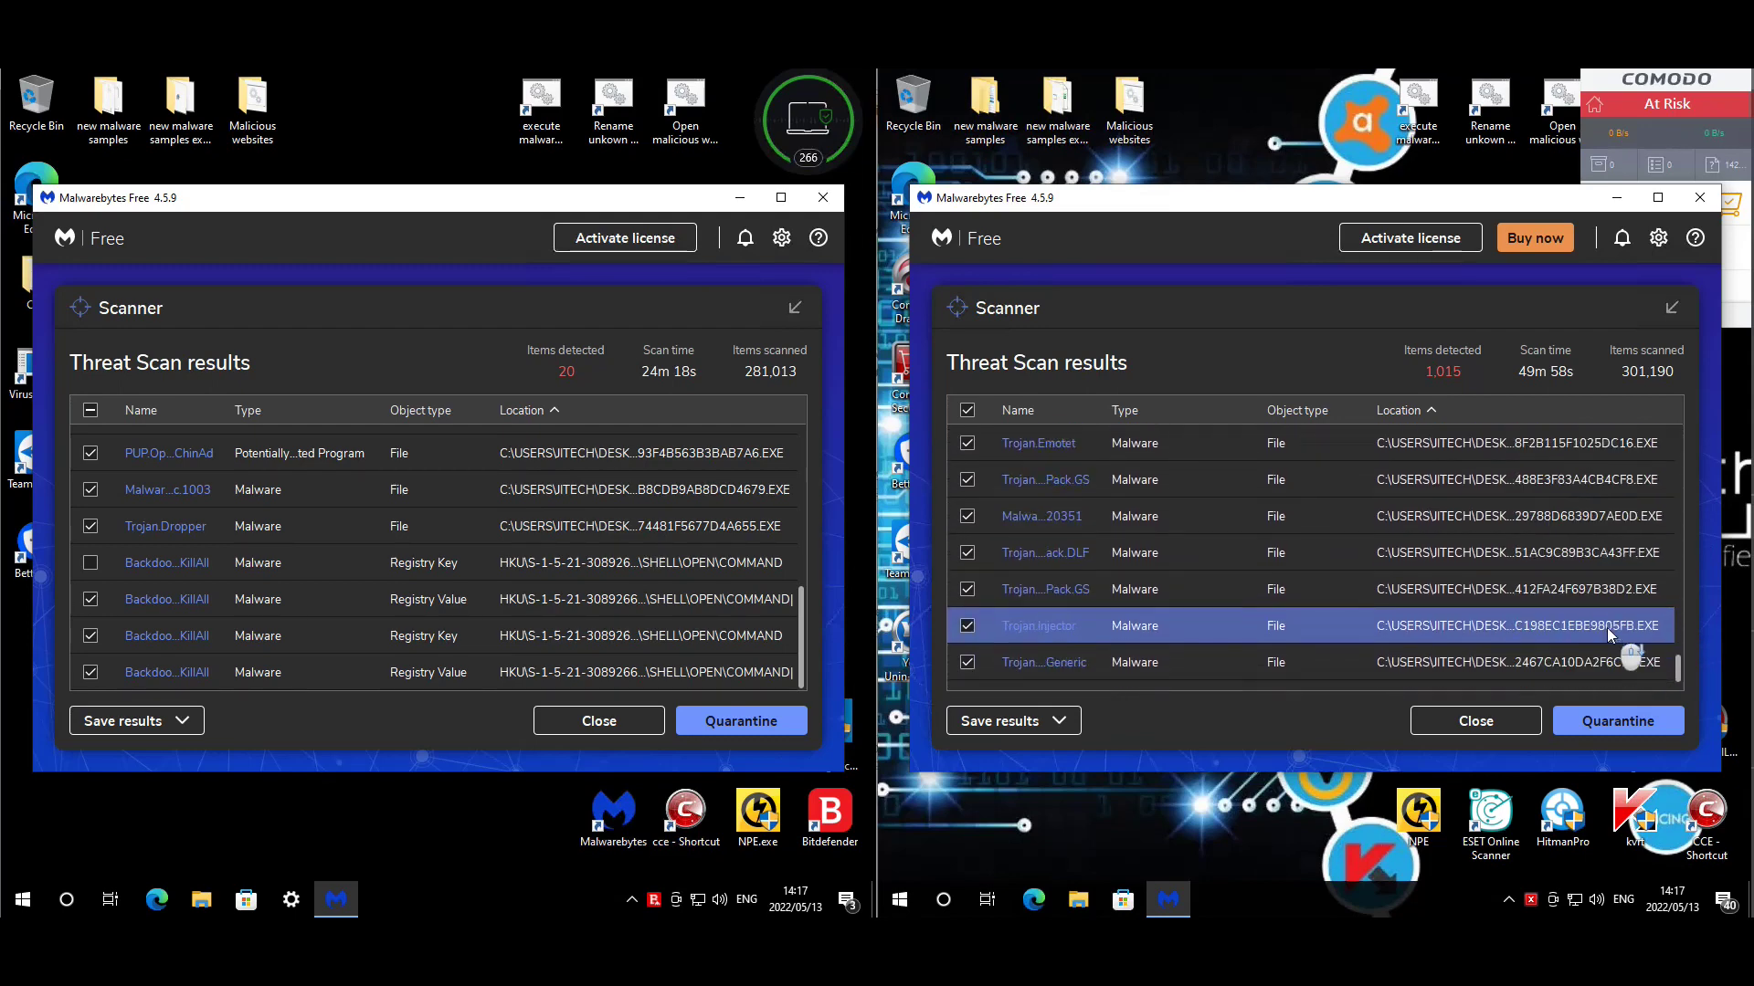
pyautogui.scroll(-5, 1607, 627)
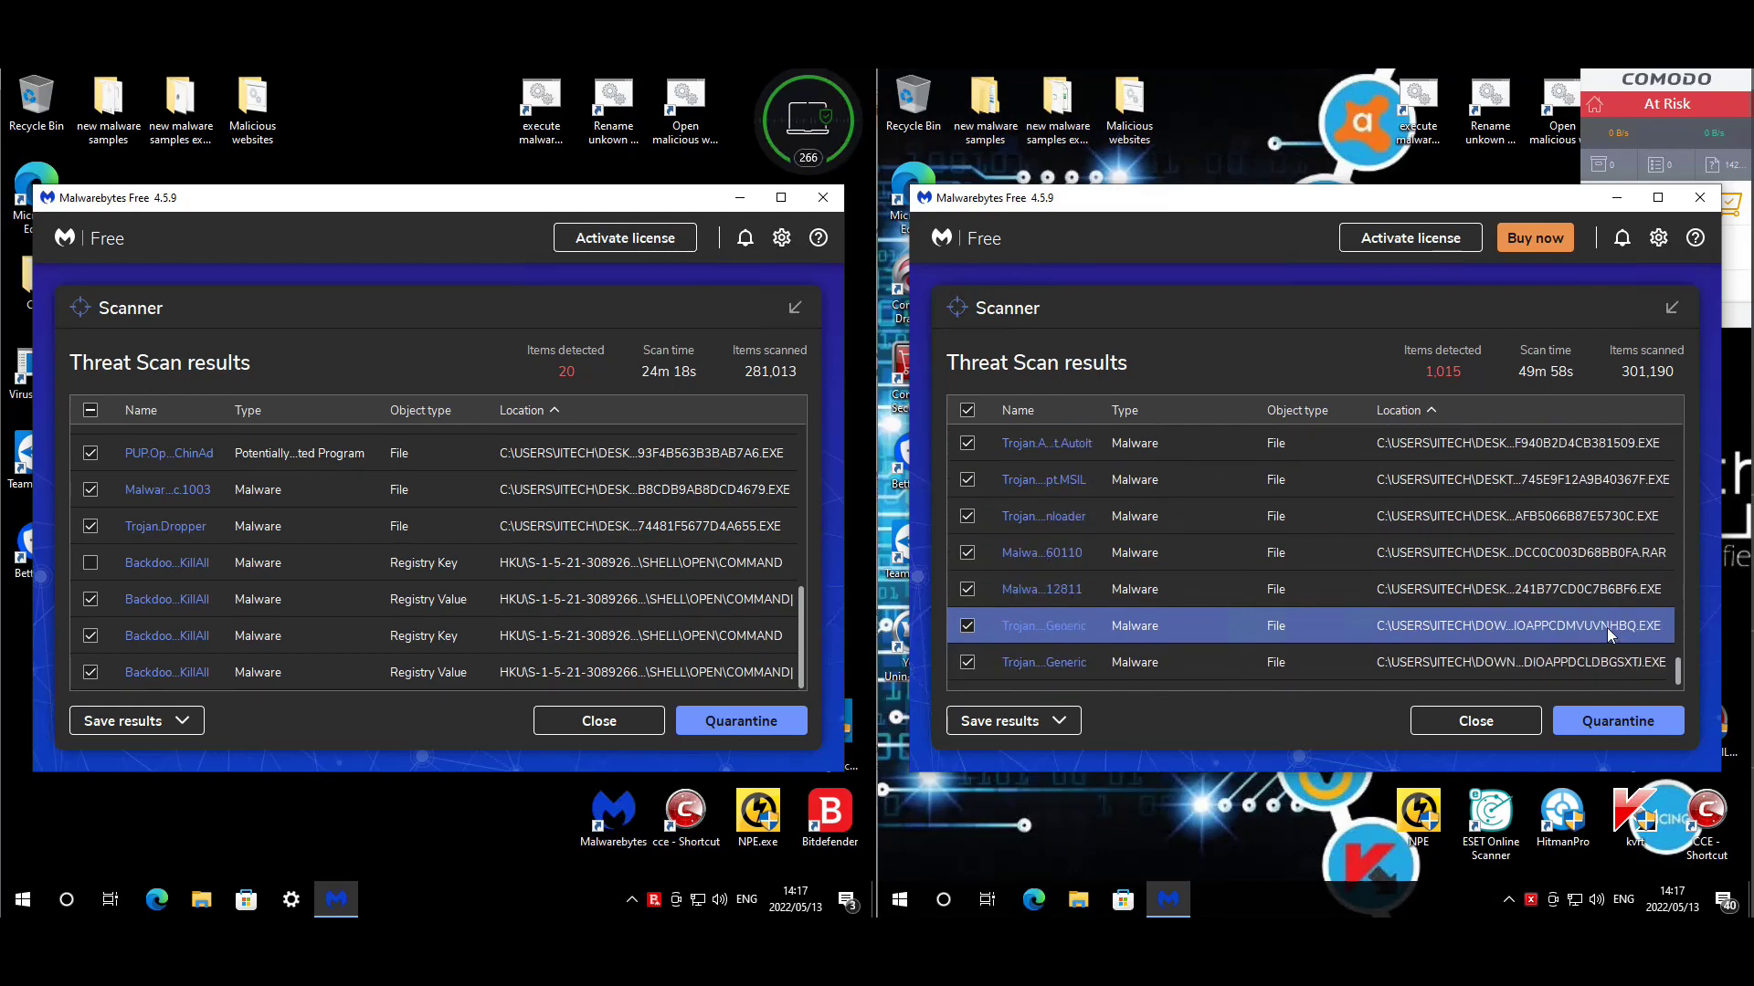
pyautogui.scroll(-3, 1575, 627)
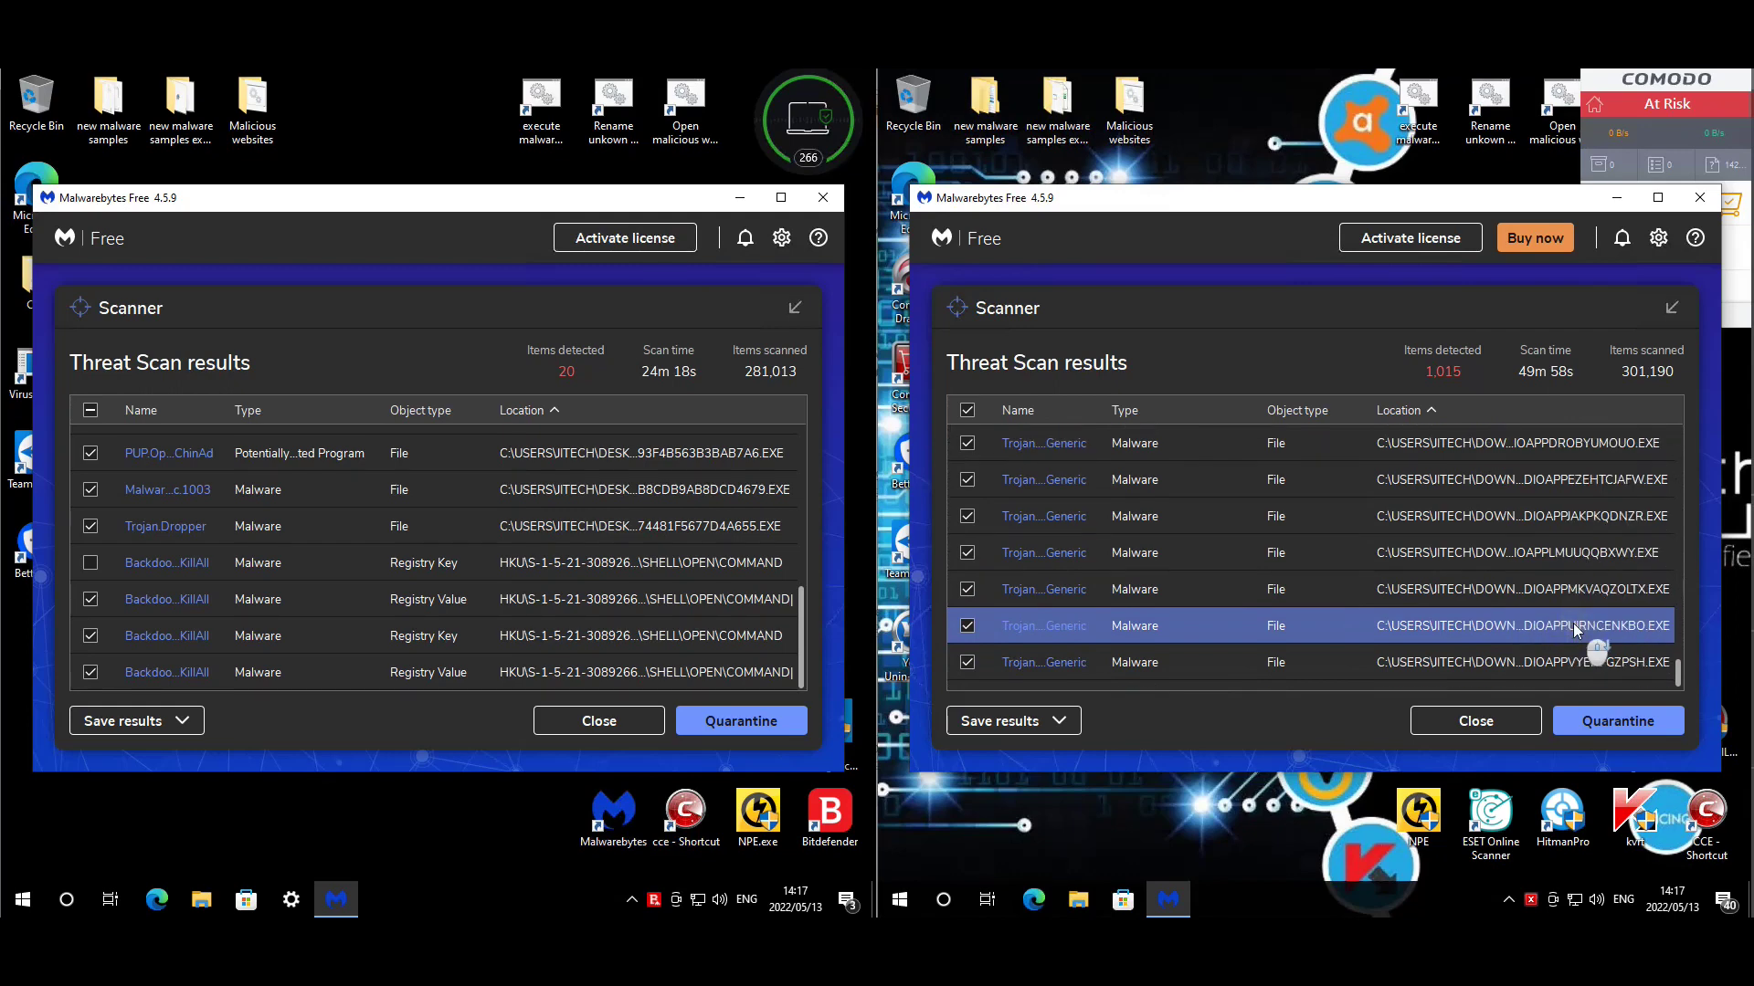
pyautogui.scroll(-5, 1573, 623)
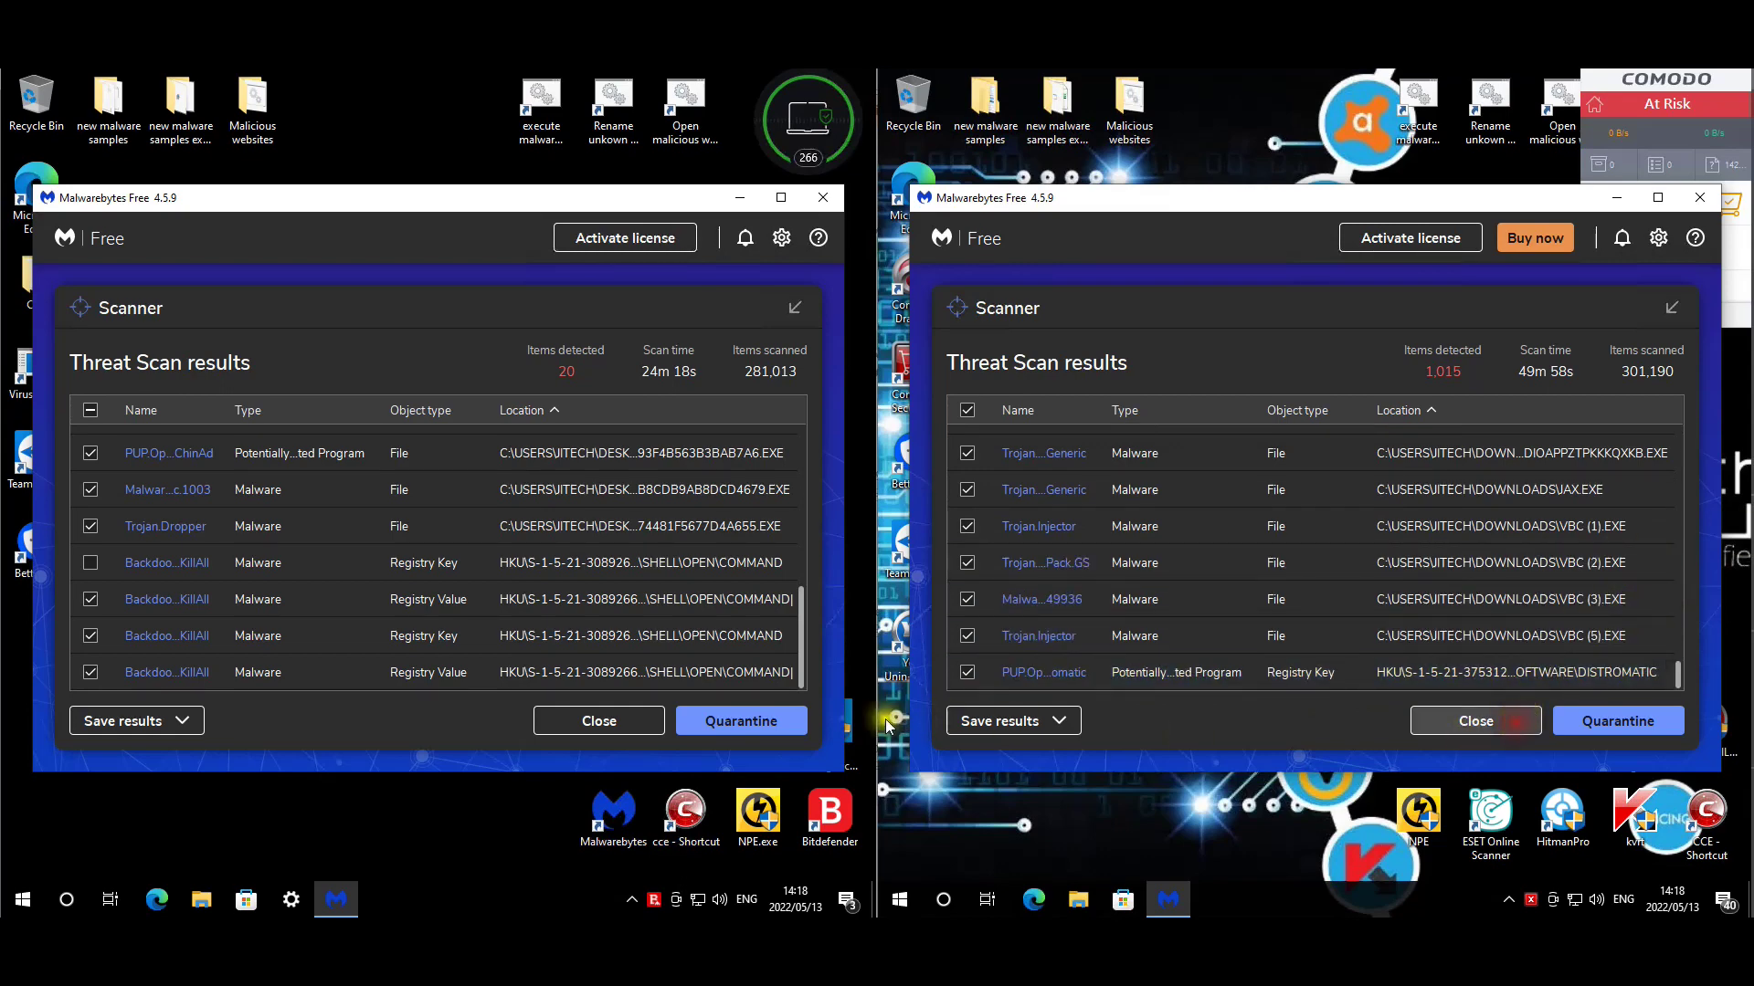
# Close the Malwarebytes scan results without quarantining anything, and exit Malwarebytes on both machines.
pyautogui.click(599, 721)
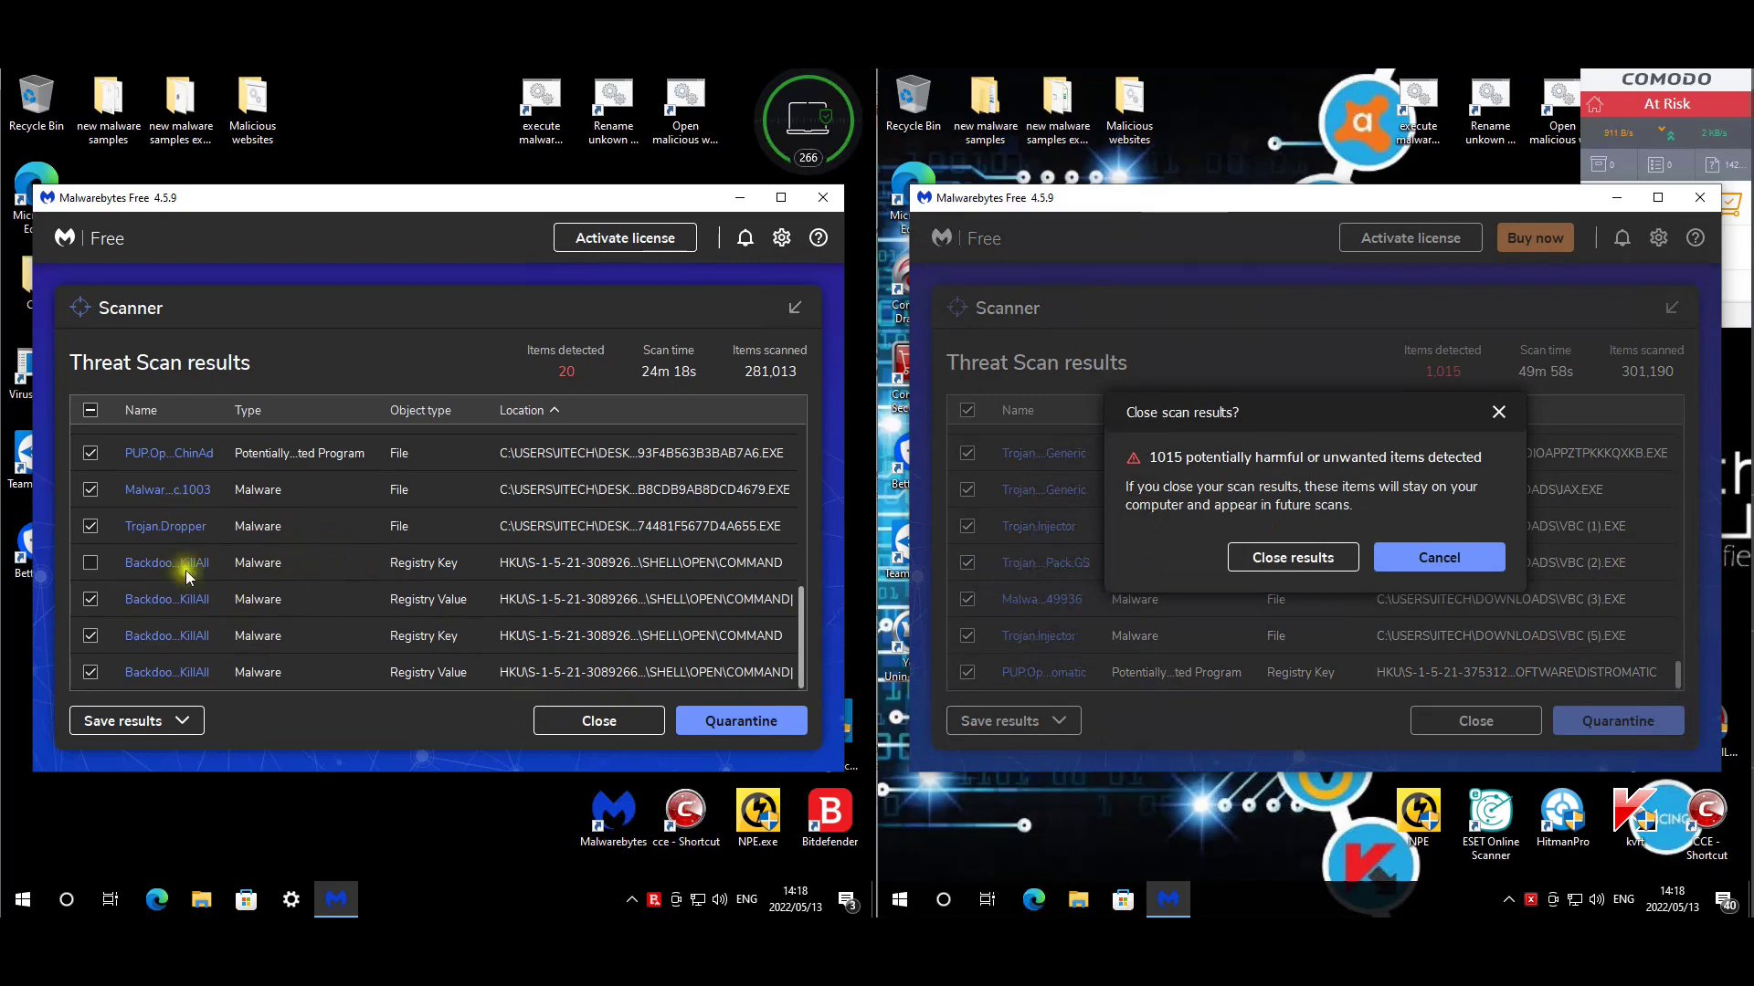
pyautogui.click(579, 729)
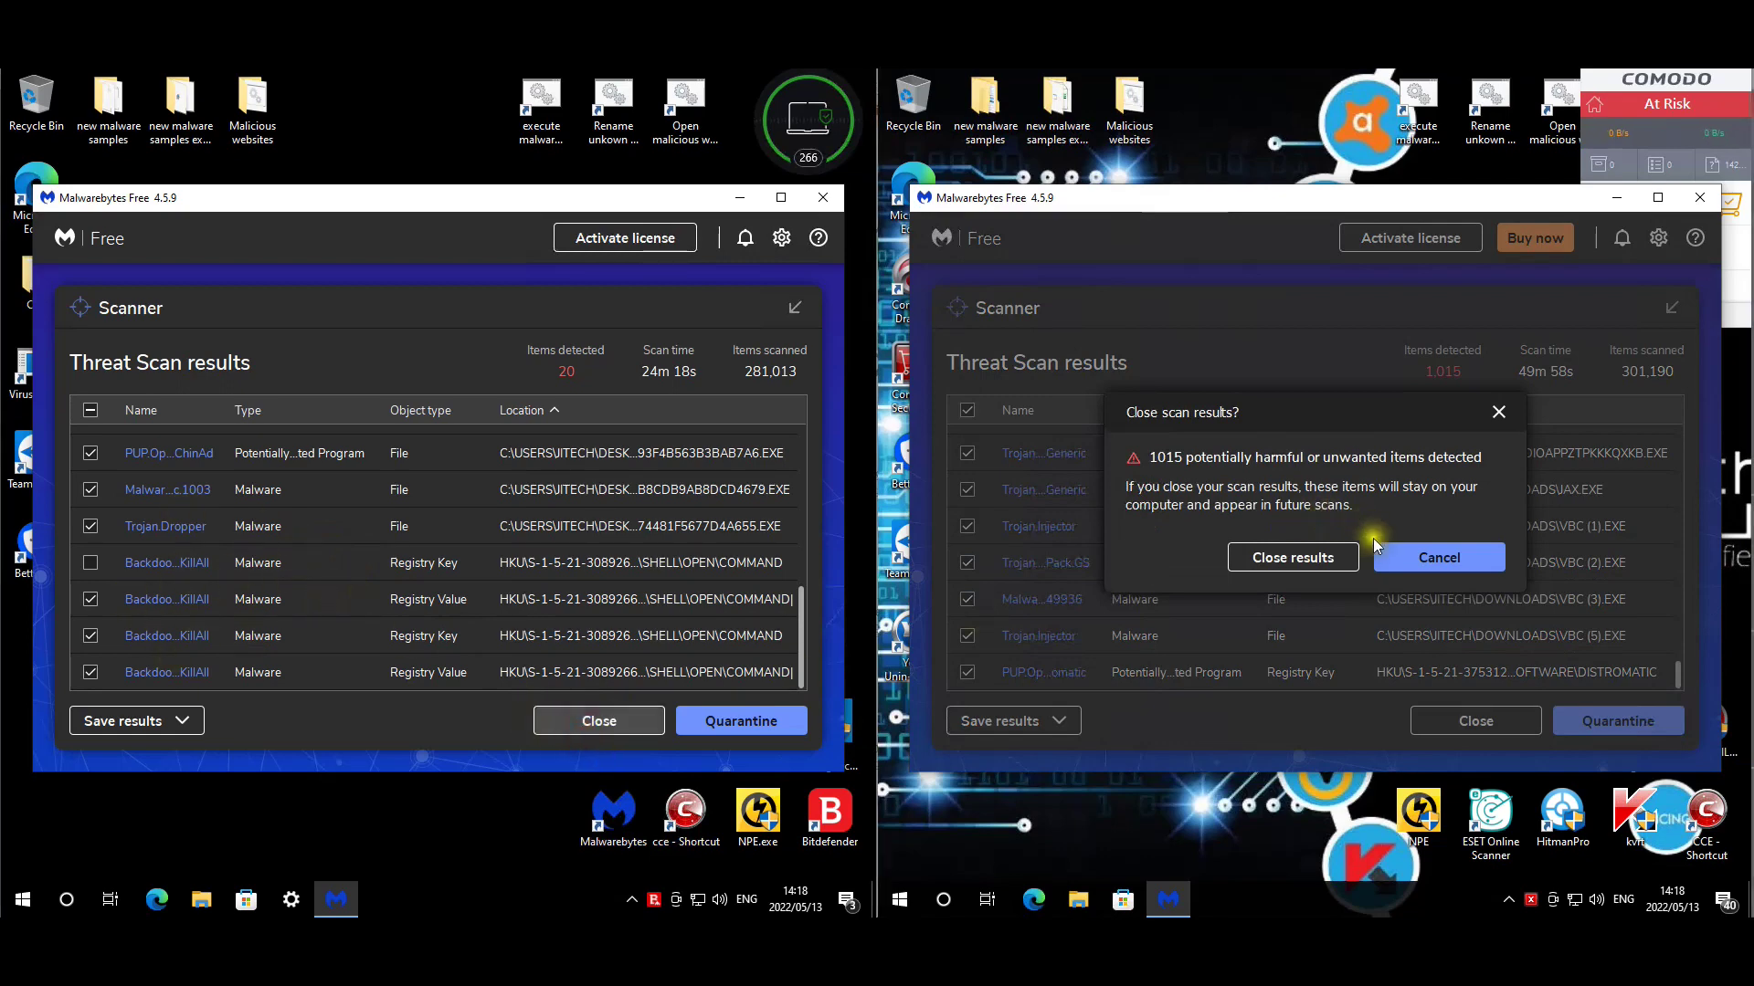
pyautogui.click(433, 559)
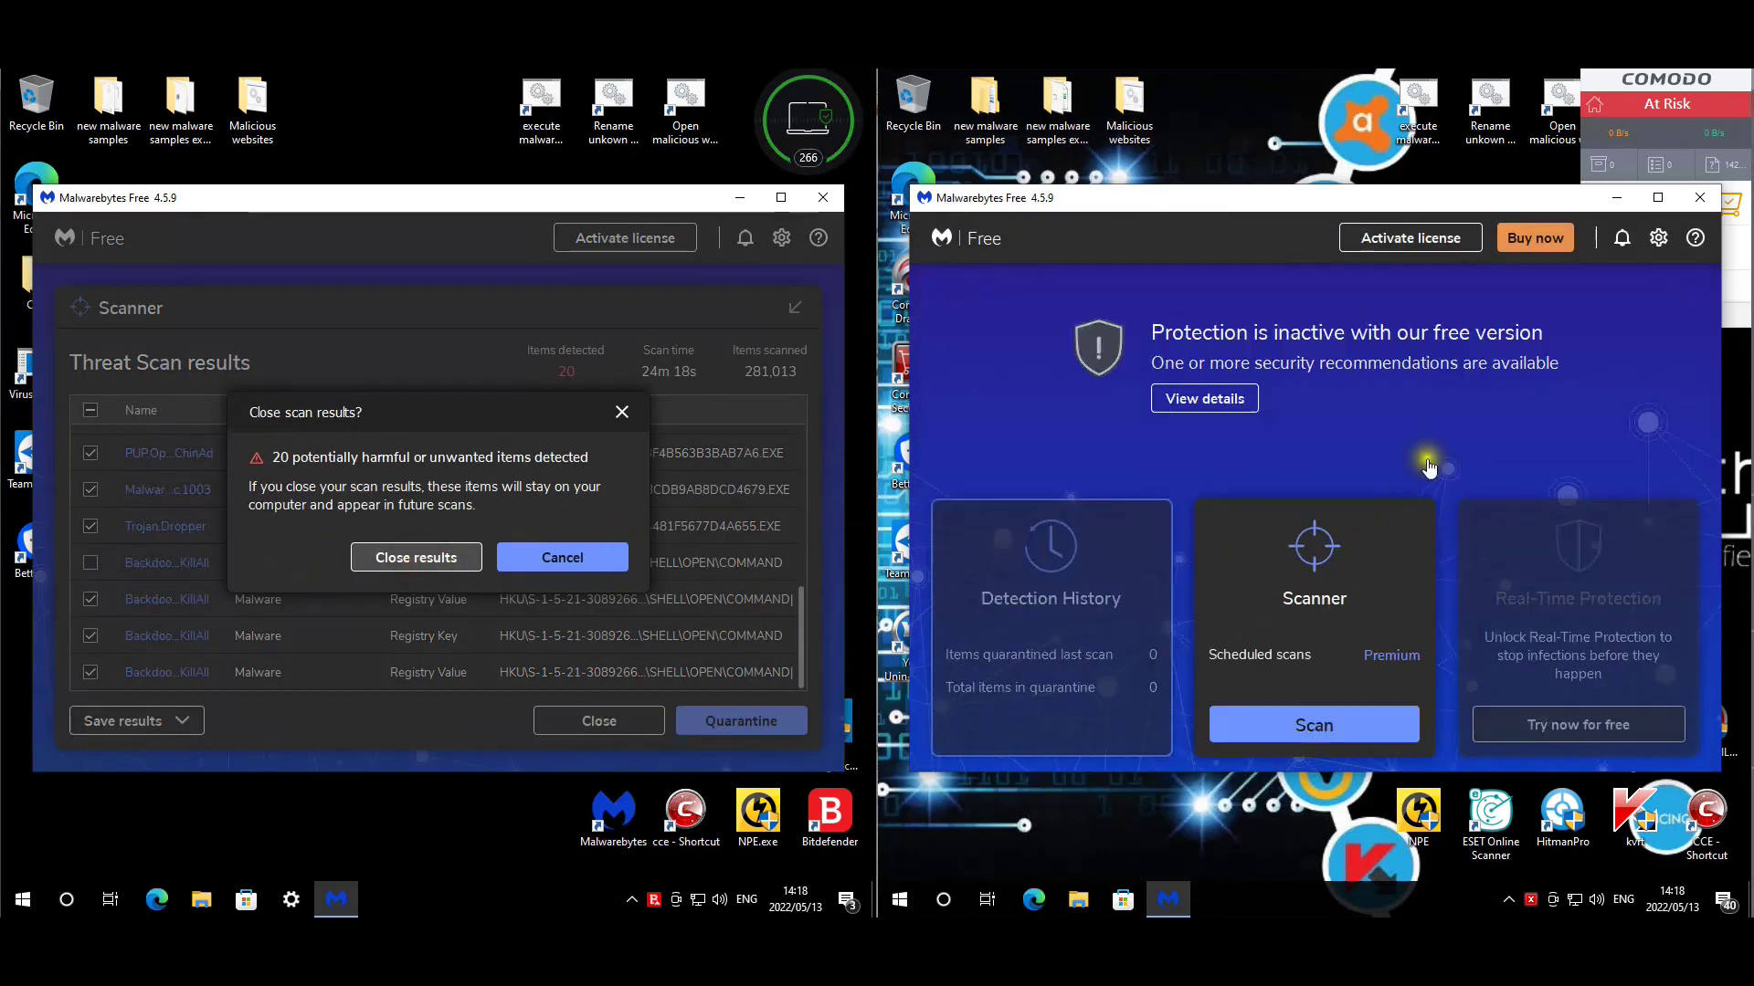
pyautogui.click(826, 201)
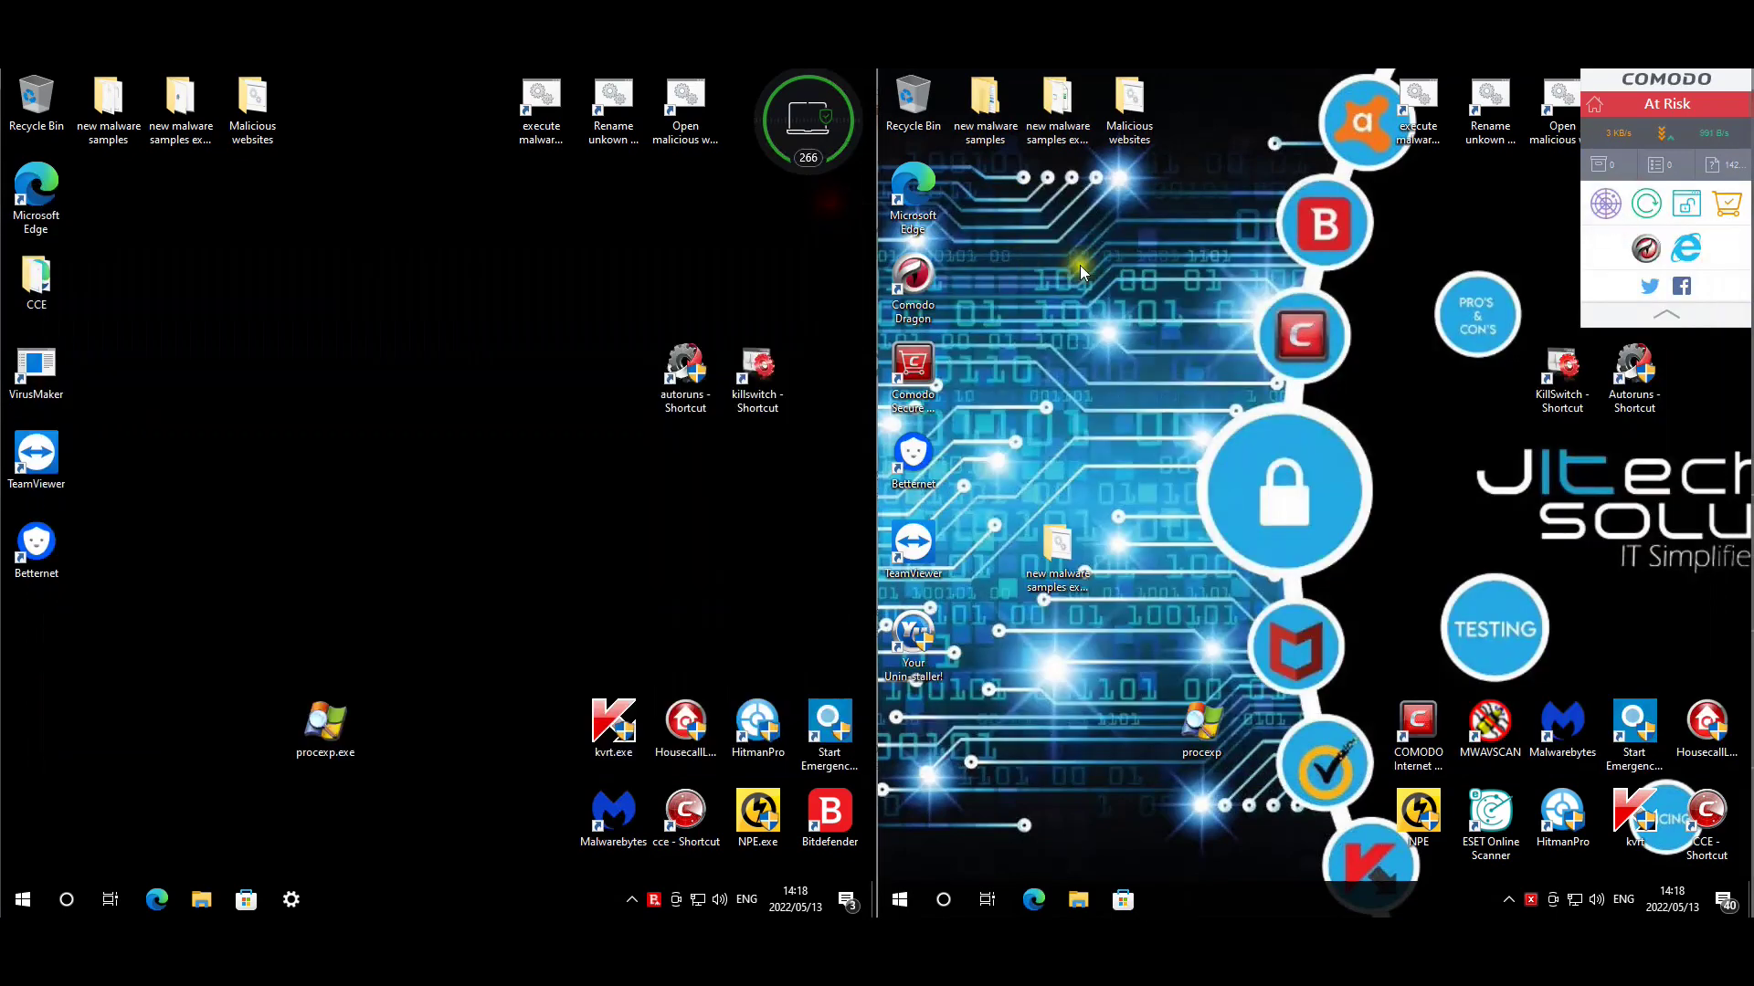
pyautogui.click(551, 232)
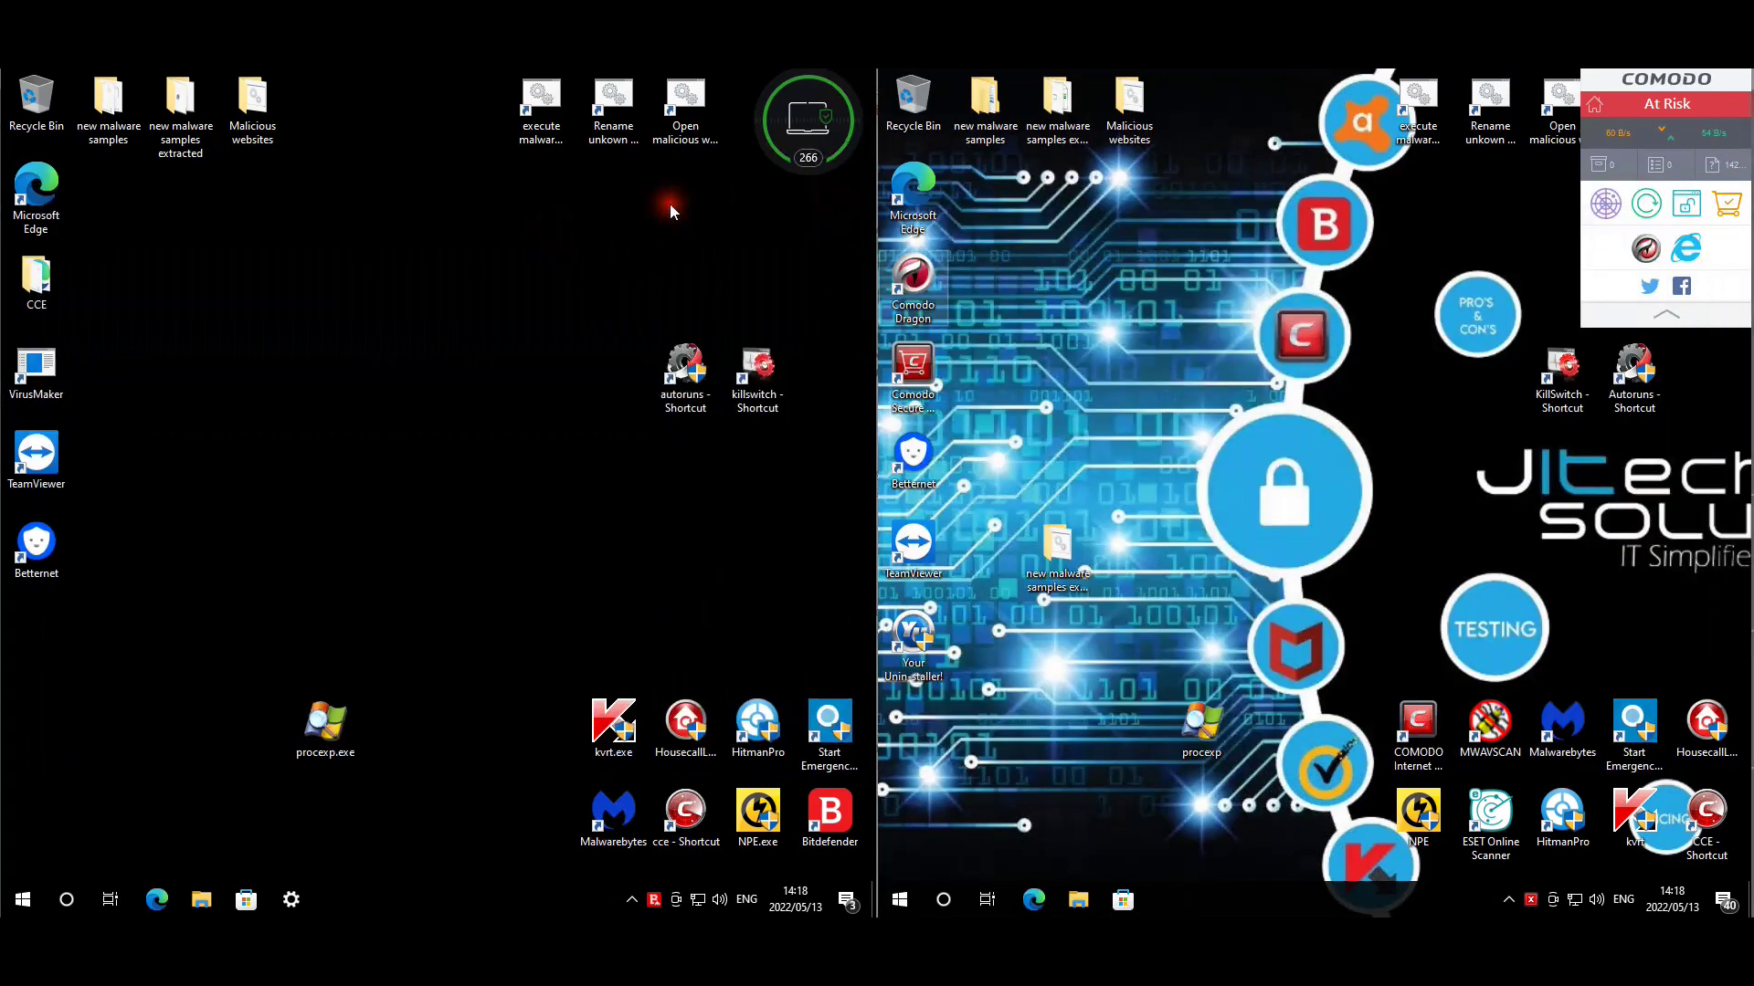
pyautogui.click(441, 330)
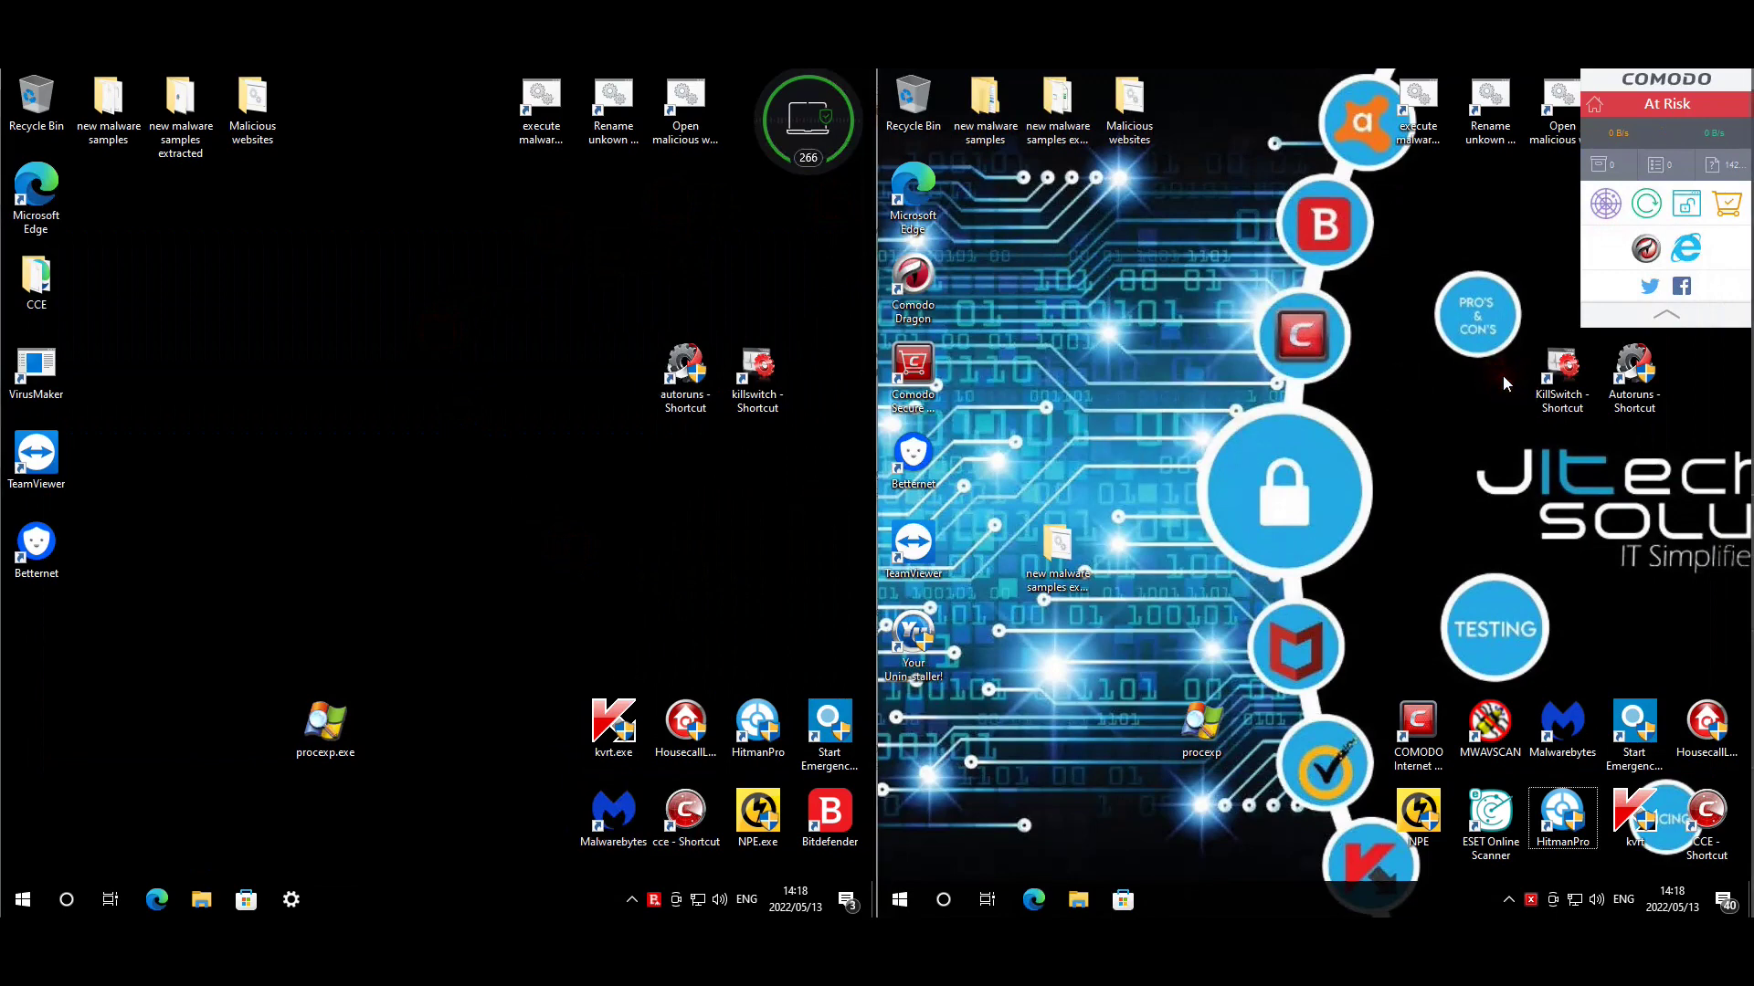
# Examine the startup entries in Task Manager on both machines, including the two randomly named ones on the Bitdefender machine, and close it.
pyautogui.hotkey('ctrl', 'shift', 'Escape')
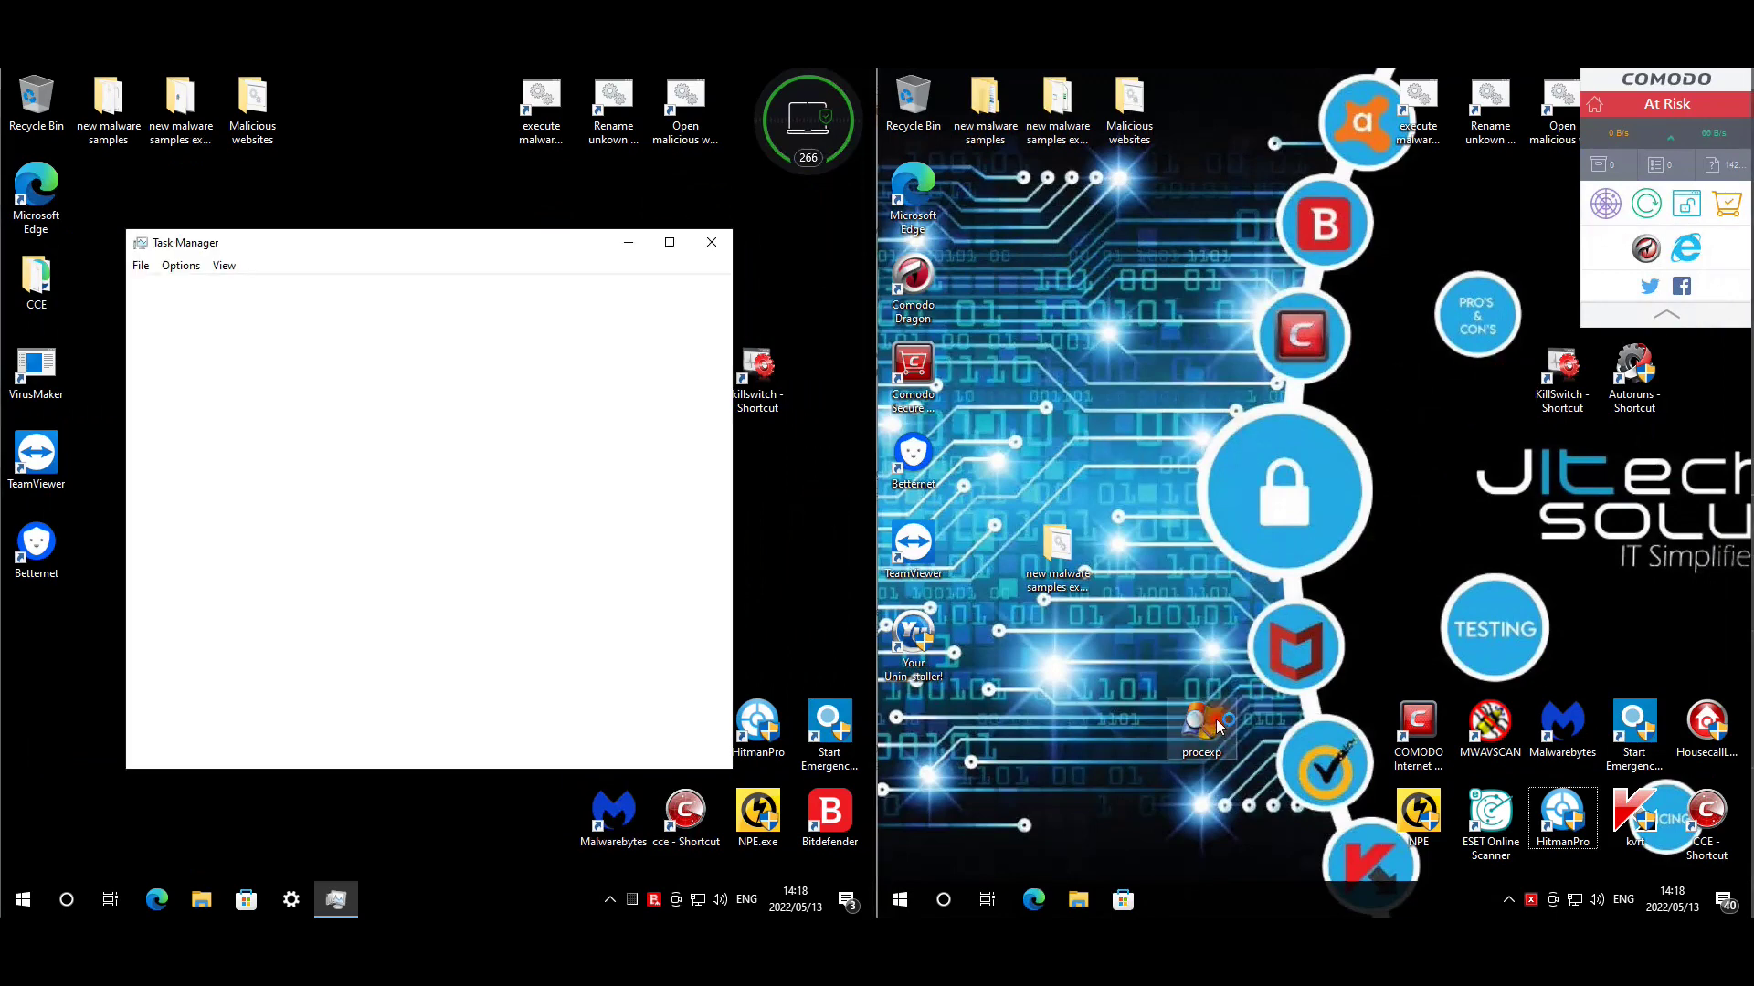
pyautogui.moveTo(485, 236); pyautogui.dragTo(506, 174)
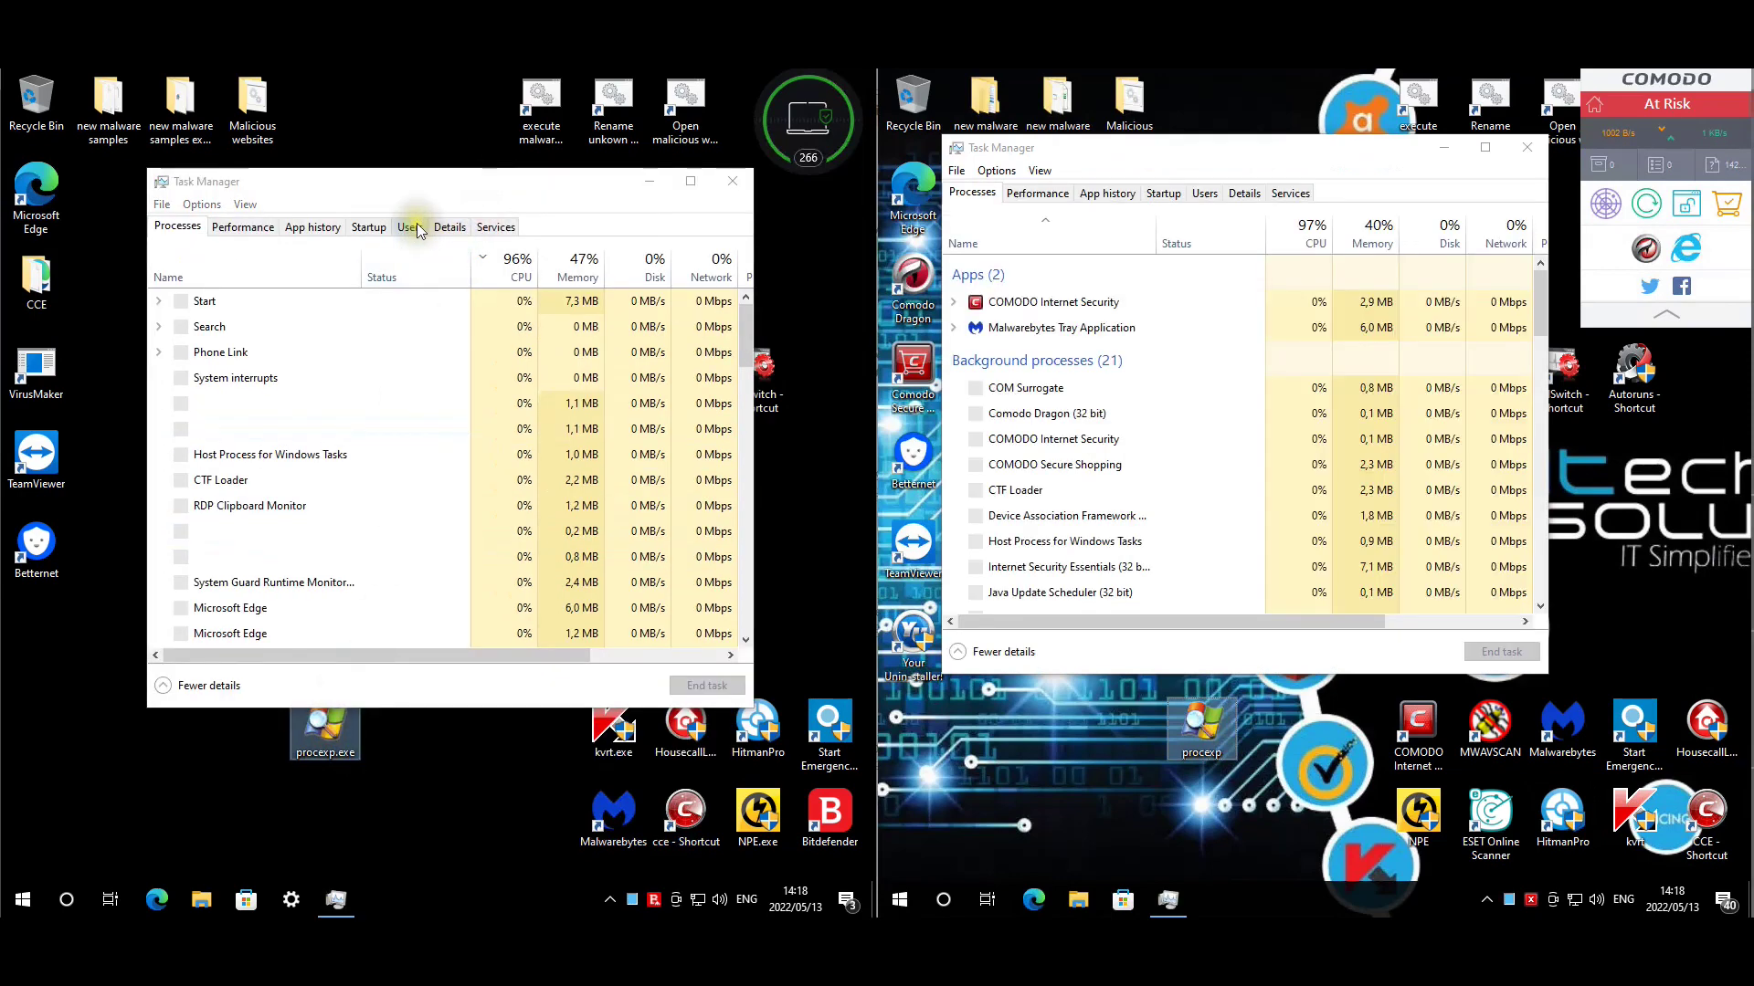
pyautogui.click(370, 227)
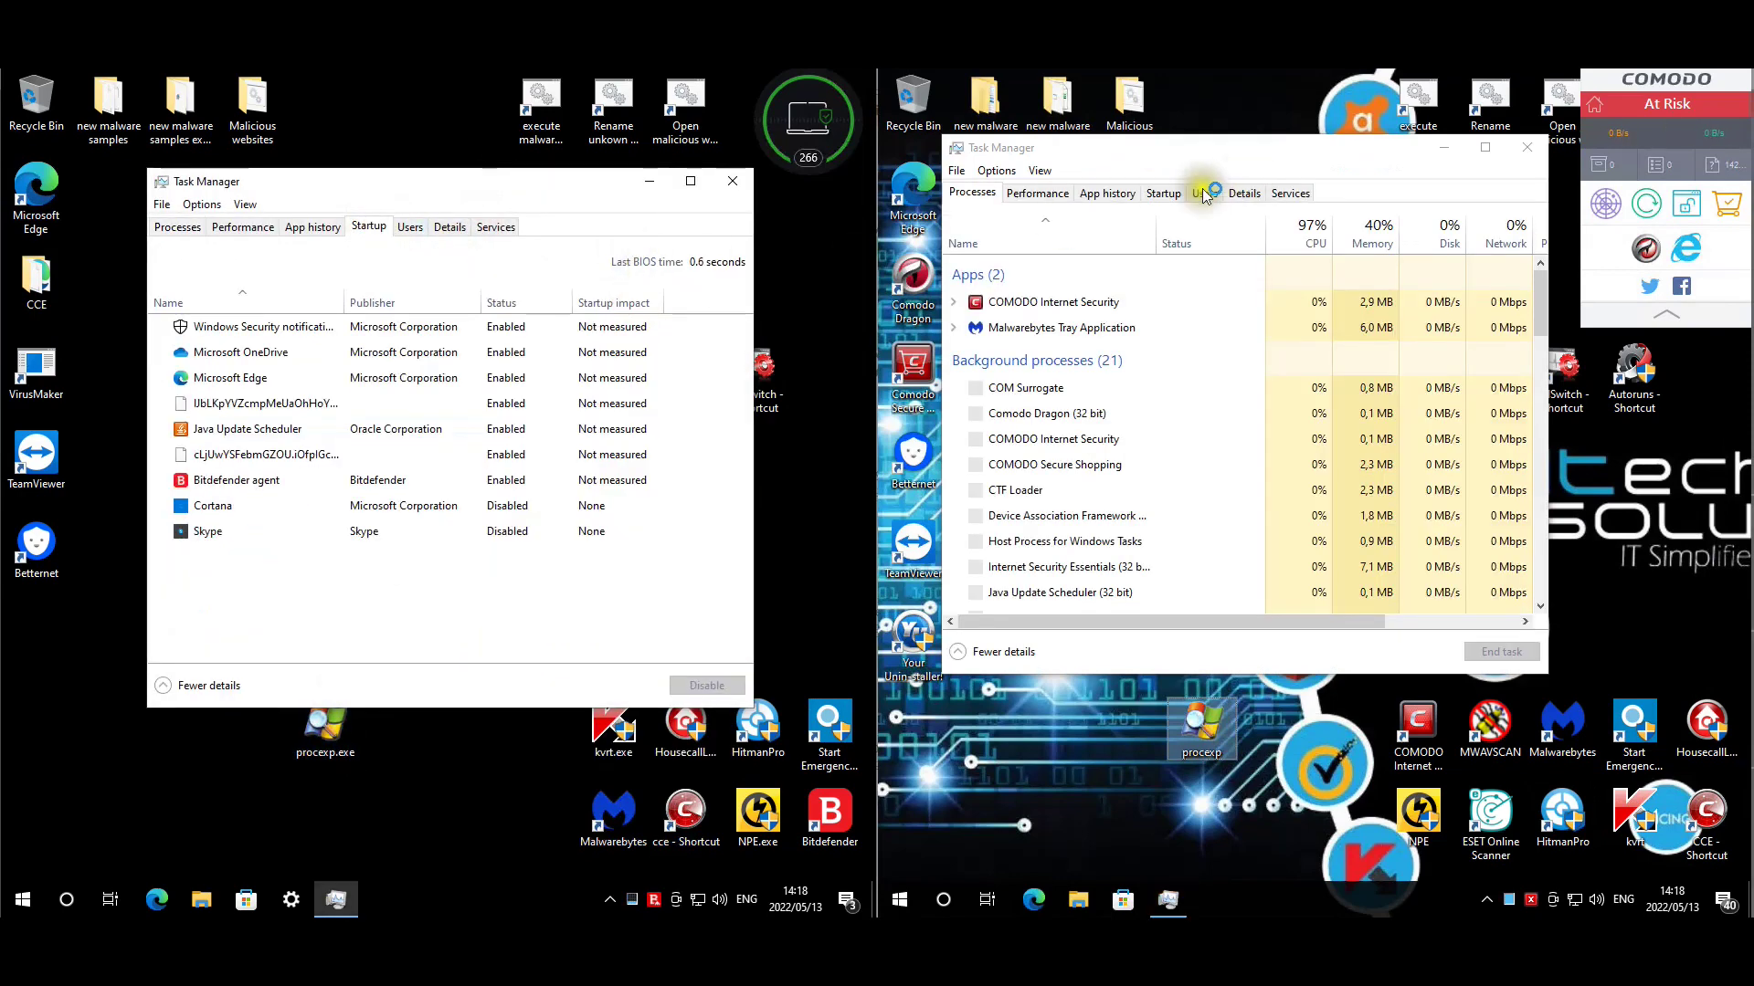
pyautogui.click(1163, 192)
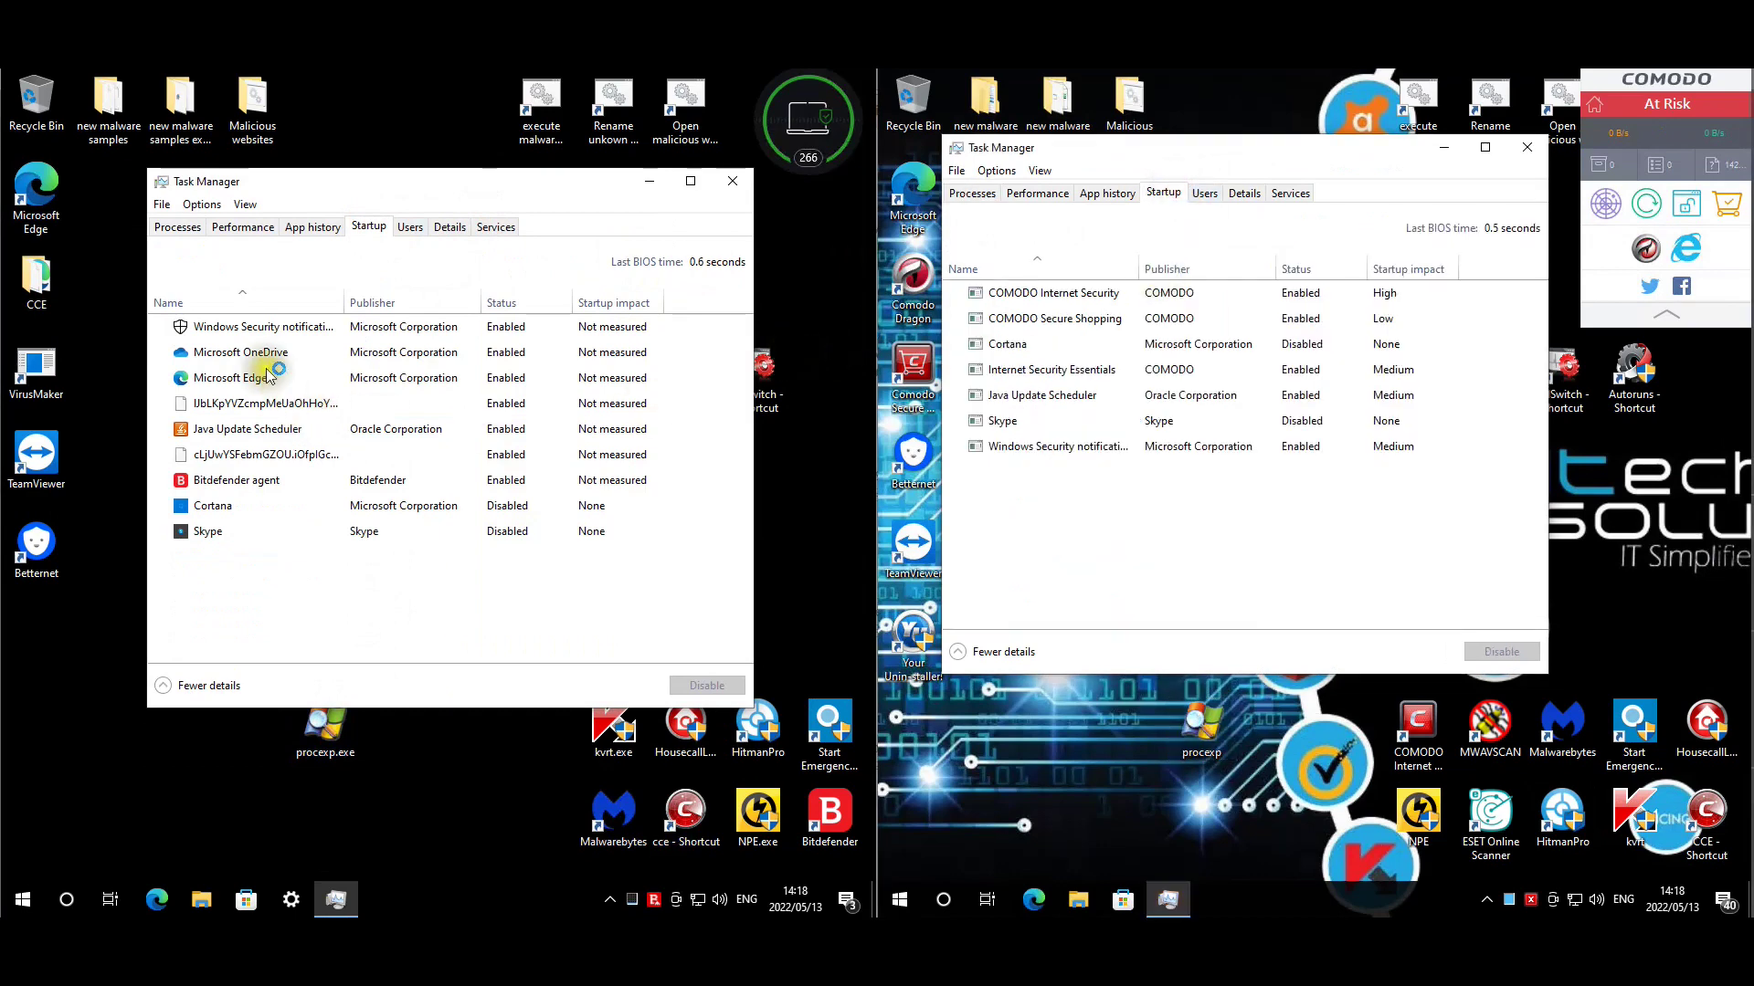
pyautogui.click(276, 404)
pyautogui.click(287, 459)
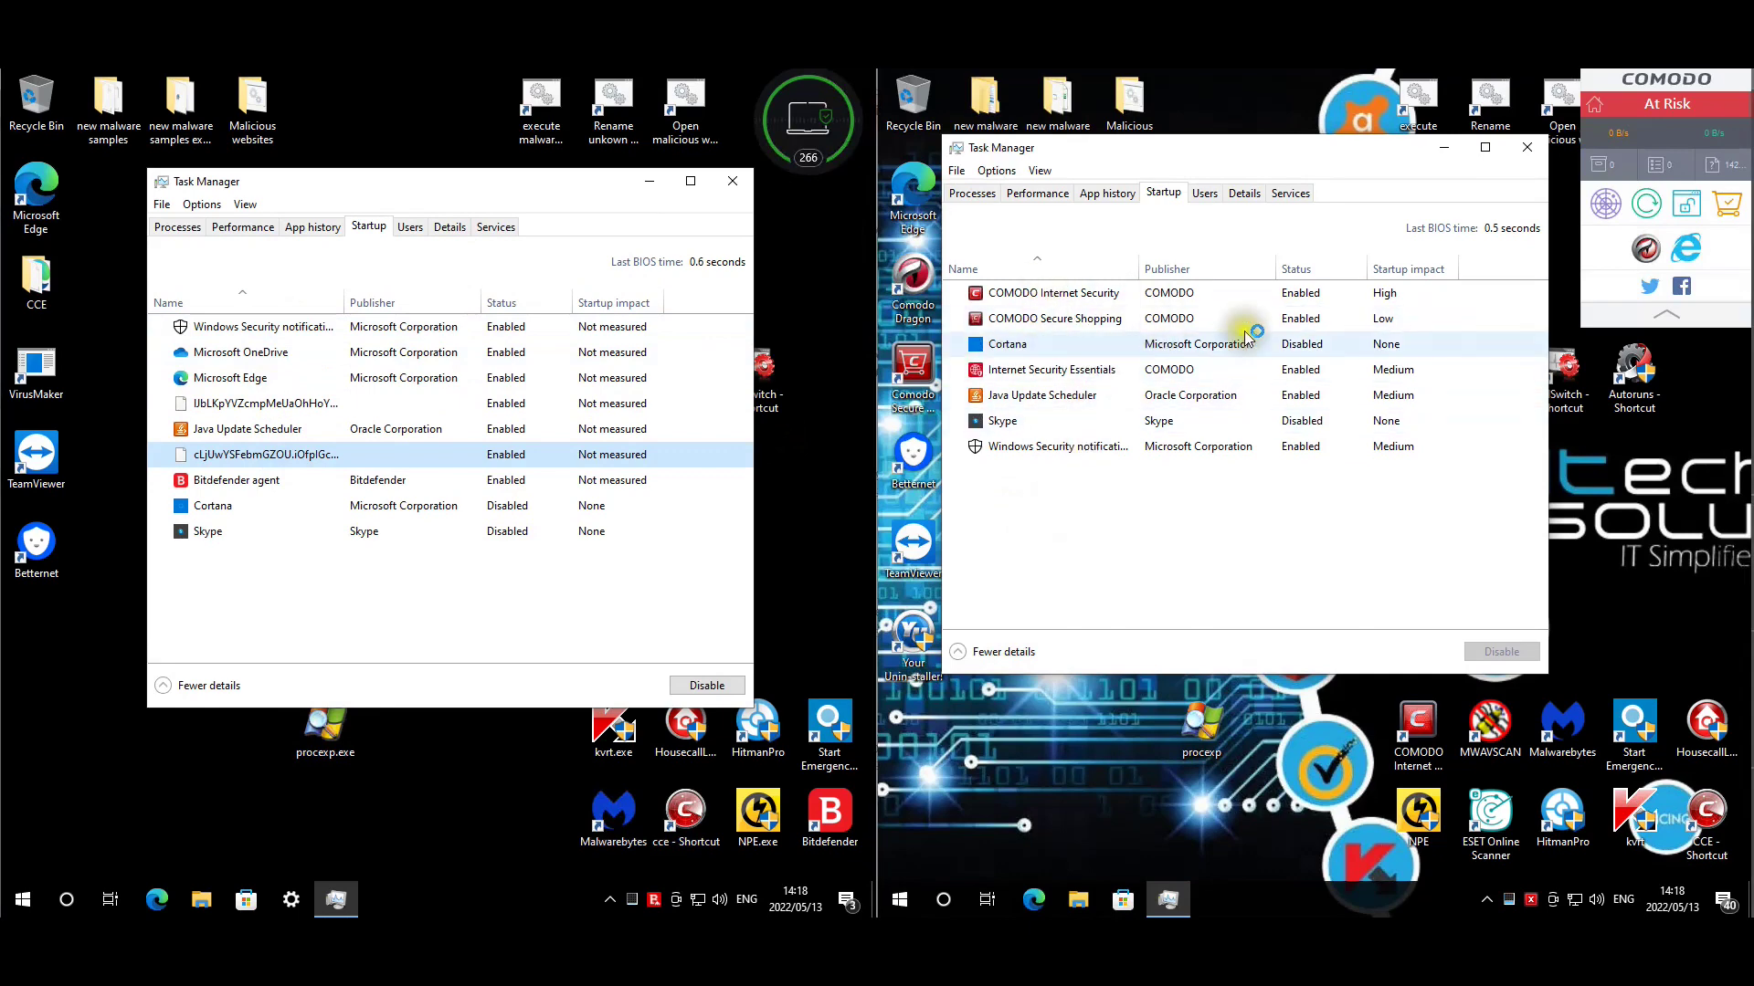
pyautogui.click(1530, 149)
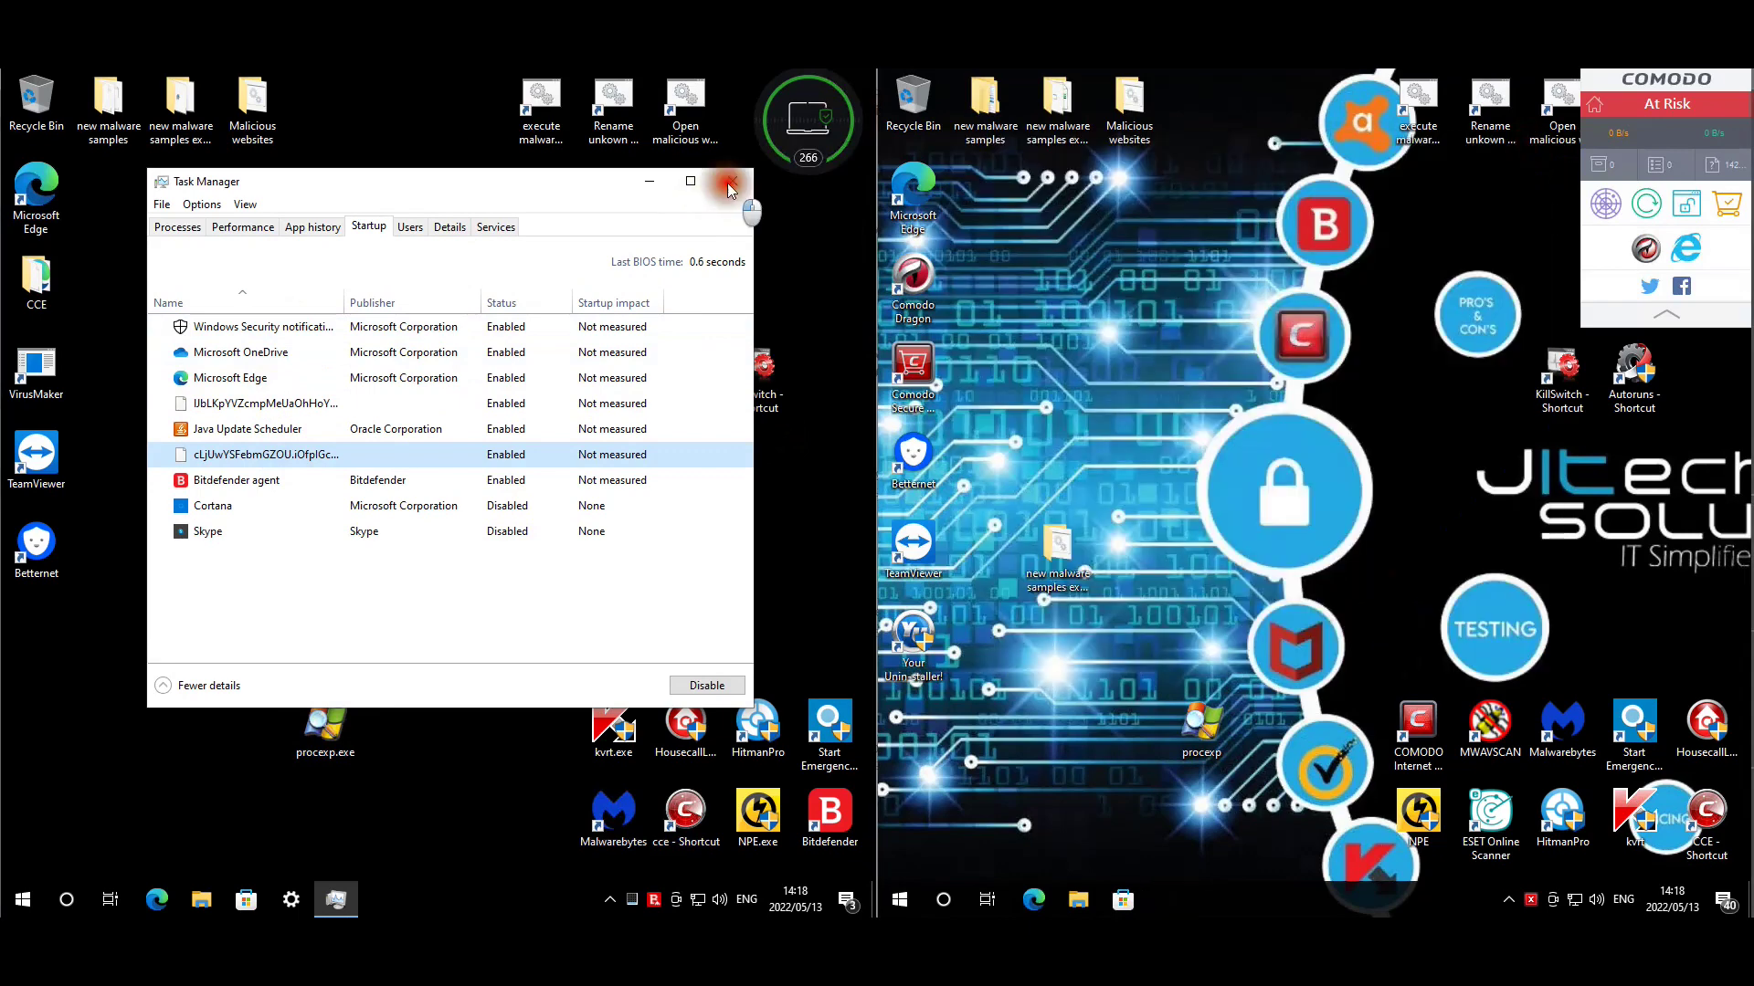
pyautogui.click(732, 180)
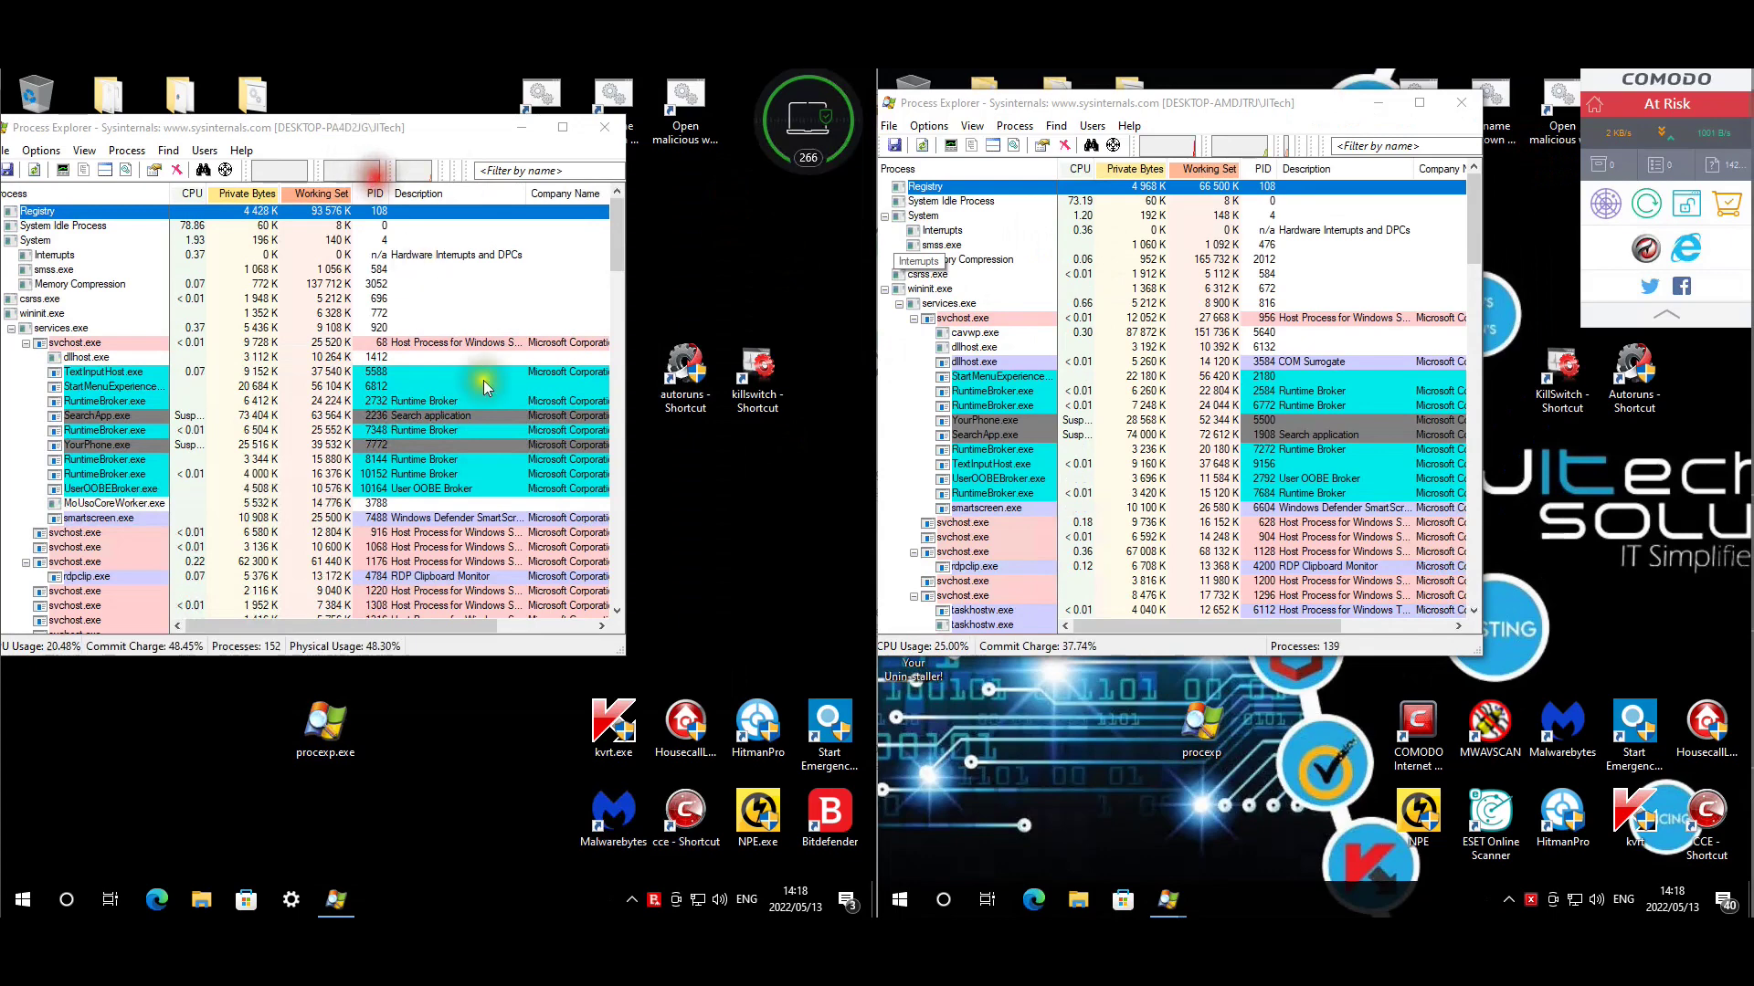
# Open Process Explorer on both machines and bring the VirusTotal results column into view.
pyautogui.click(550, 627)
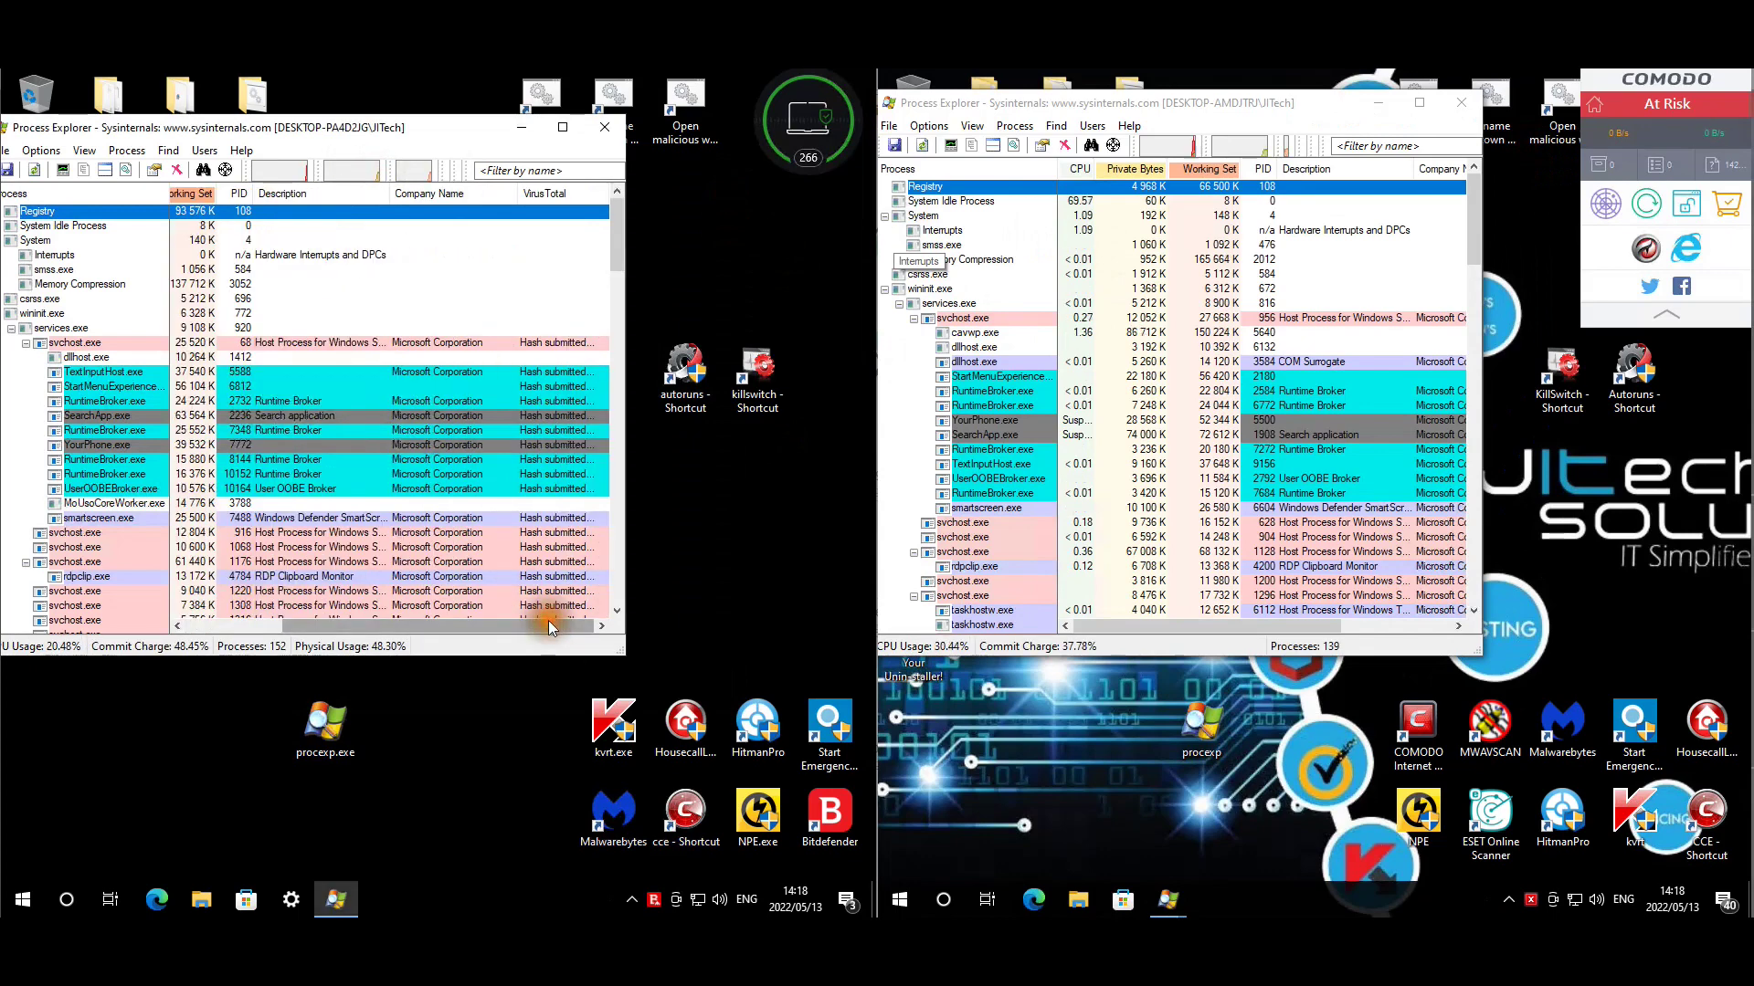
pyautogui.click(1426, 626)
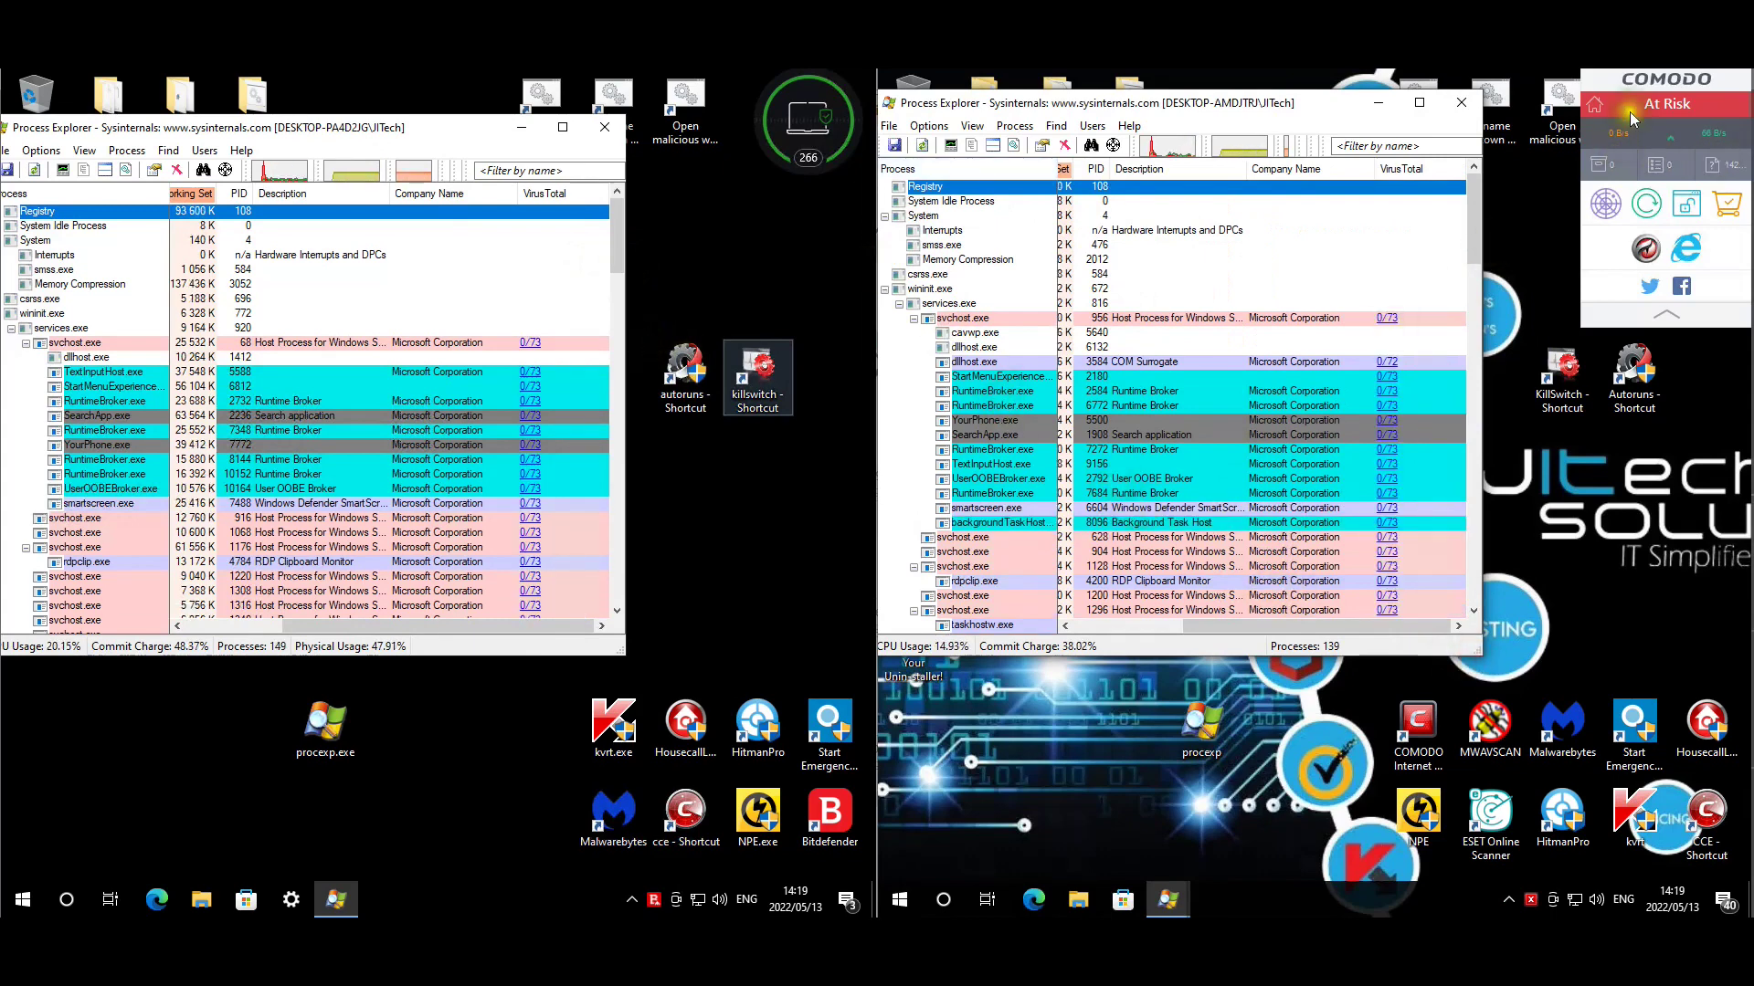
# Enable the Comodo firewall on the Comodo machine.
pyautogui.rightClick(1531, 899)
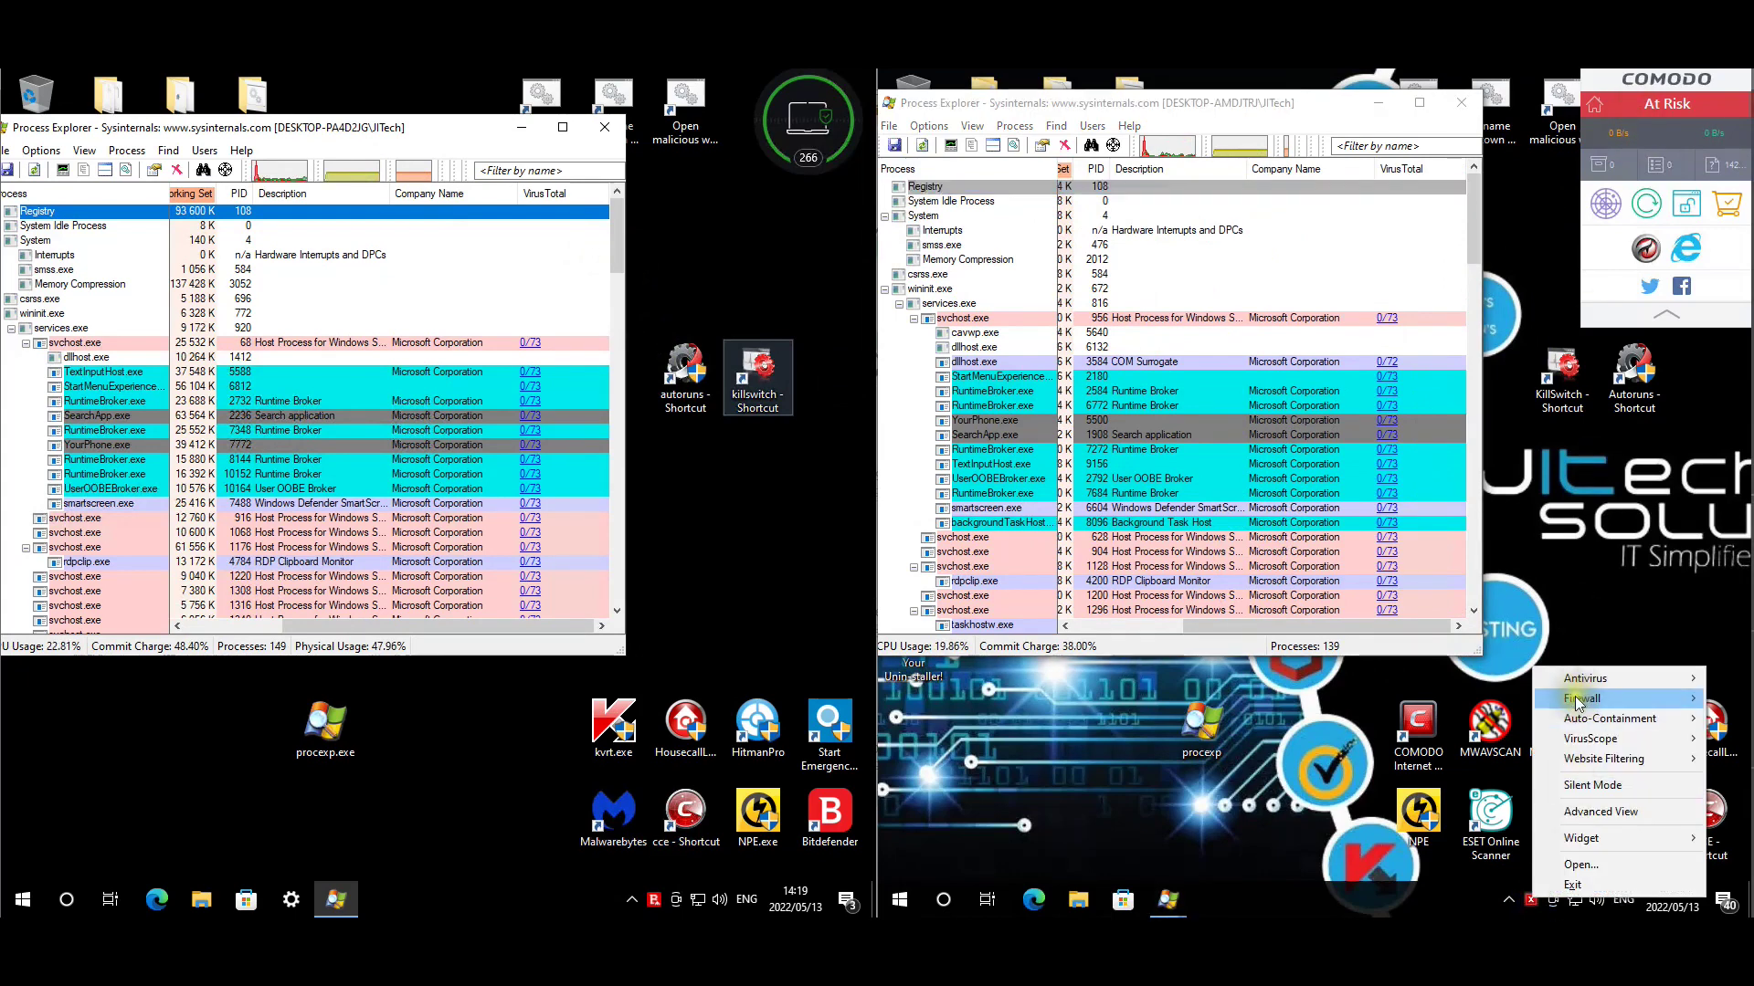
pyautogui.moveTo(1567, 703)
pyautogui.click(1513, 700)
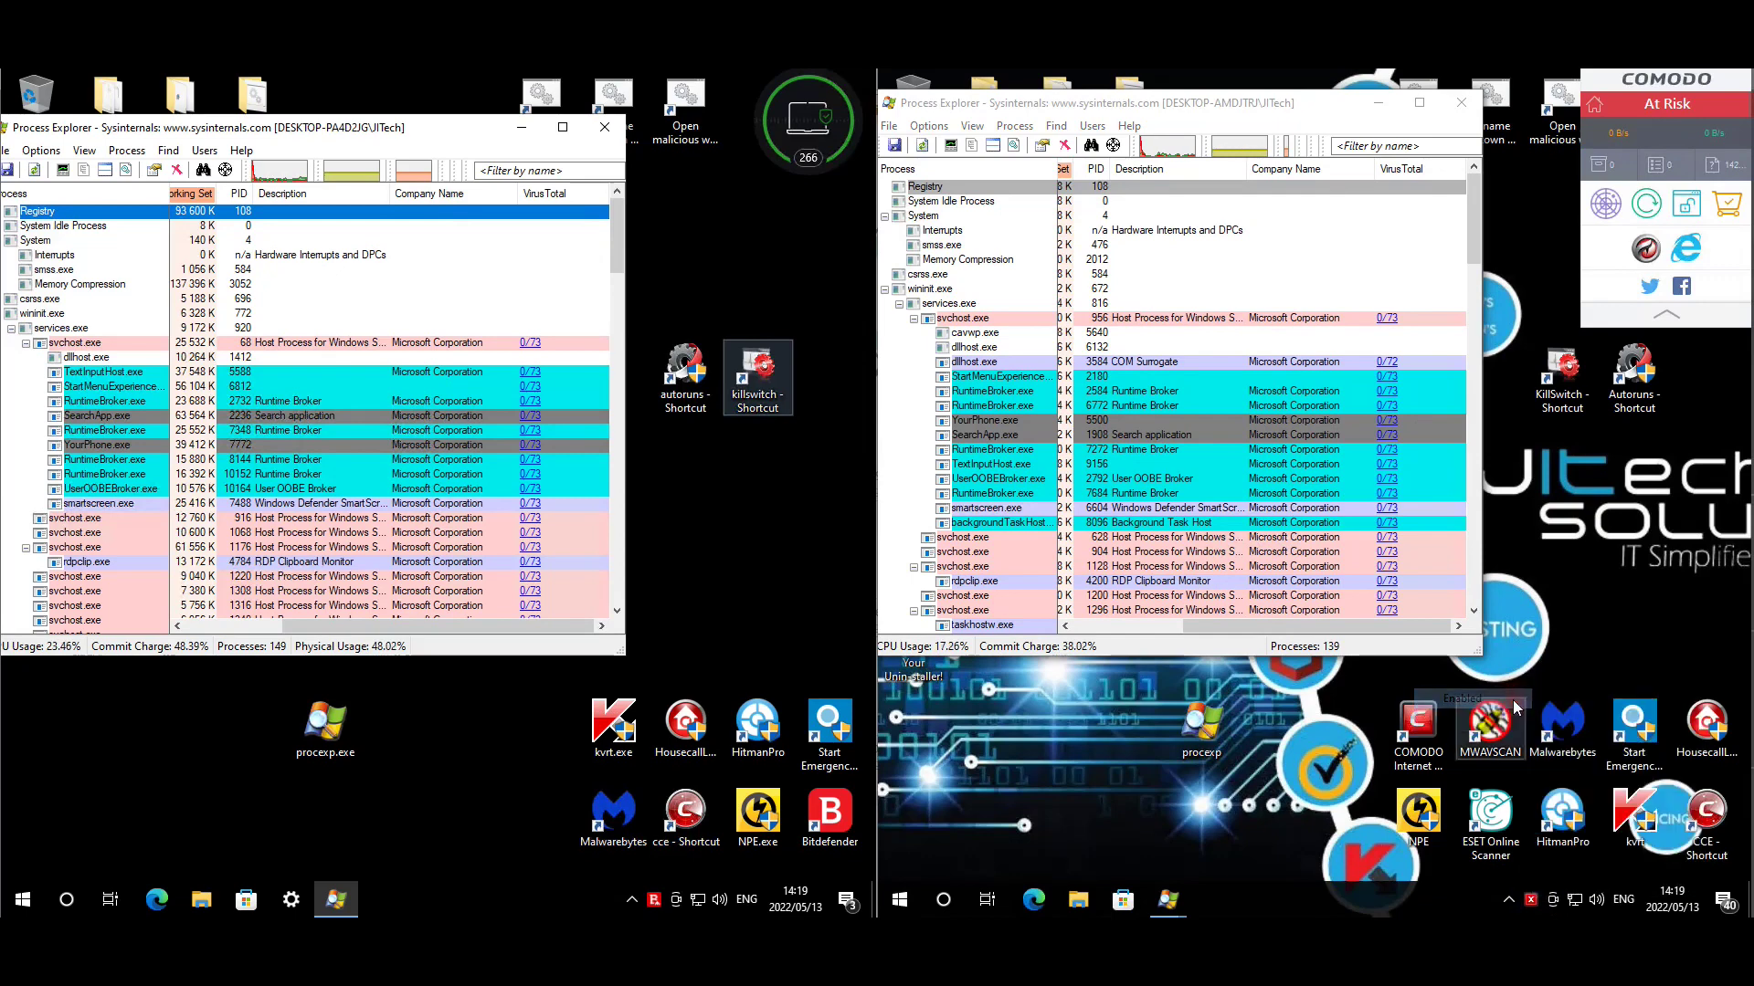
# Review the running processes and their VirusTotal results on the Bitdefender machine to the end of the list, including the PowerShell processes.
pyautogui.click(750, 266)
pyautogui.click(622, 233)
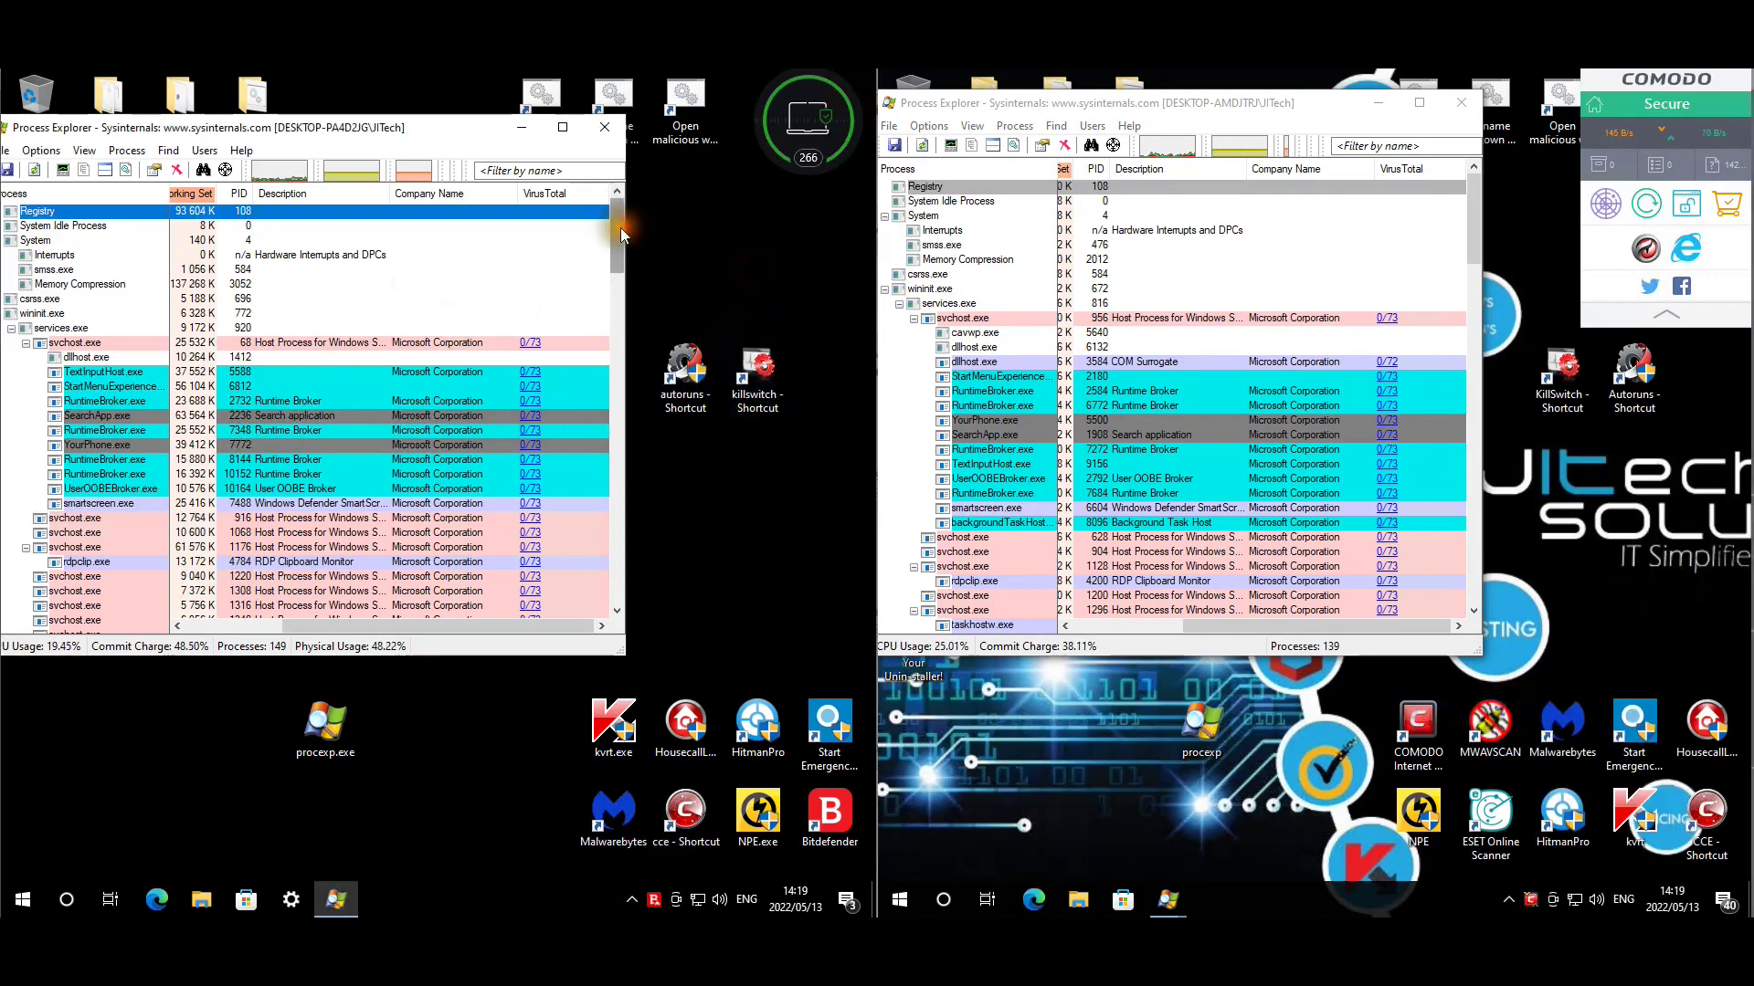
pyautogui.moveTo(613, 228); pyautogui.dragTo(619, 598)
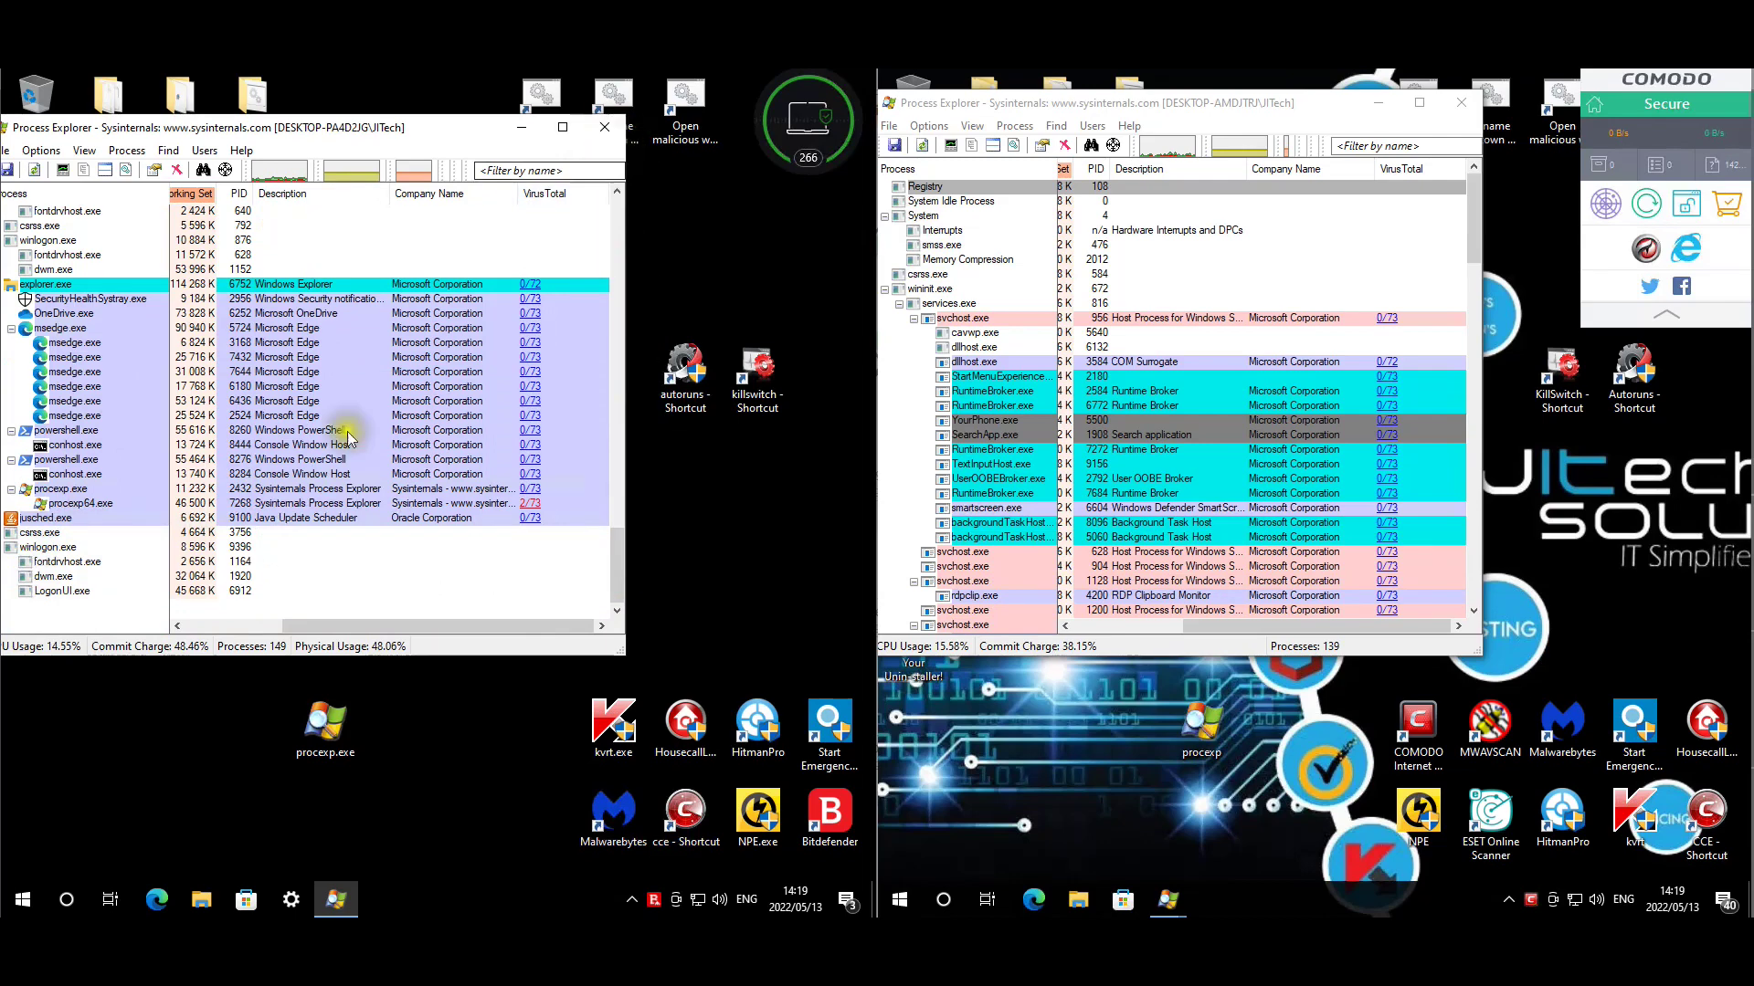
pyautogui.moveTo(69, 431)
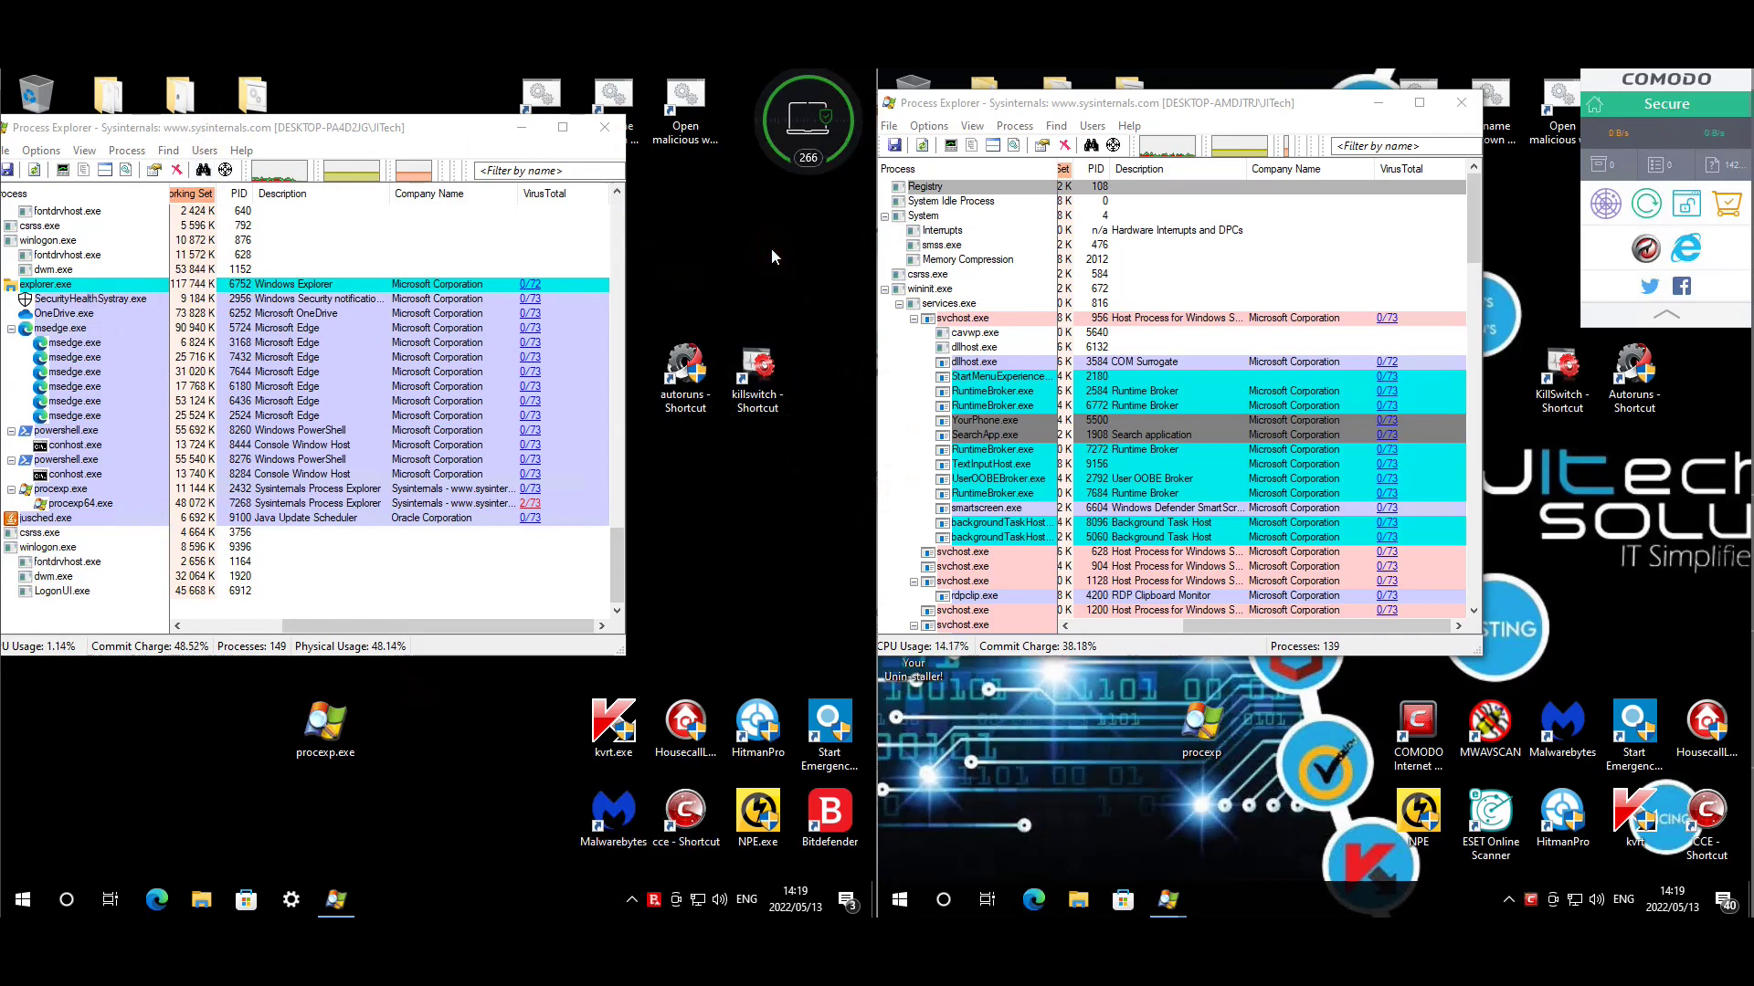
# Inspect the file properties and file type of the startup entry beginning cLjUwYSFebmGZOU on the Bitdefender machine.
pyautogui.hotkey('ctrl', 'shift', 'Escape')
pyautogui.click(369, 227)
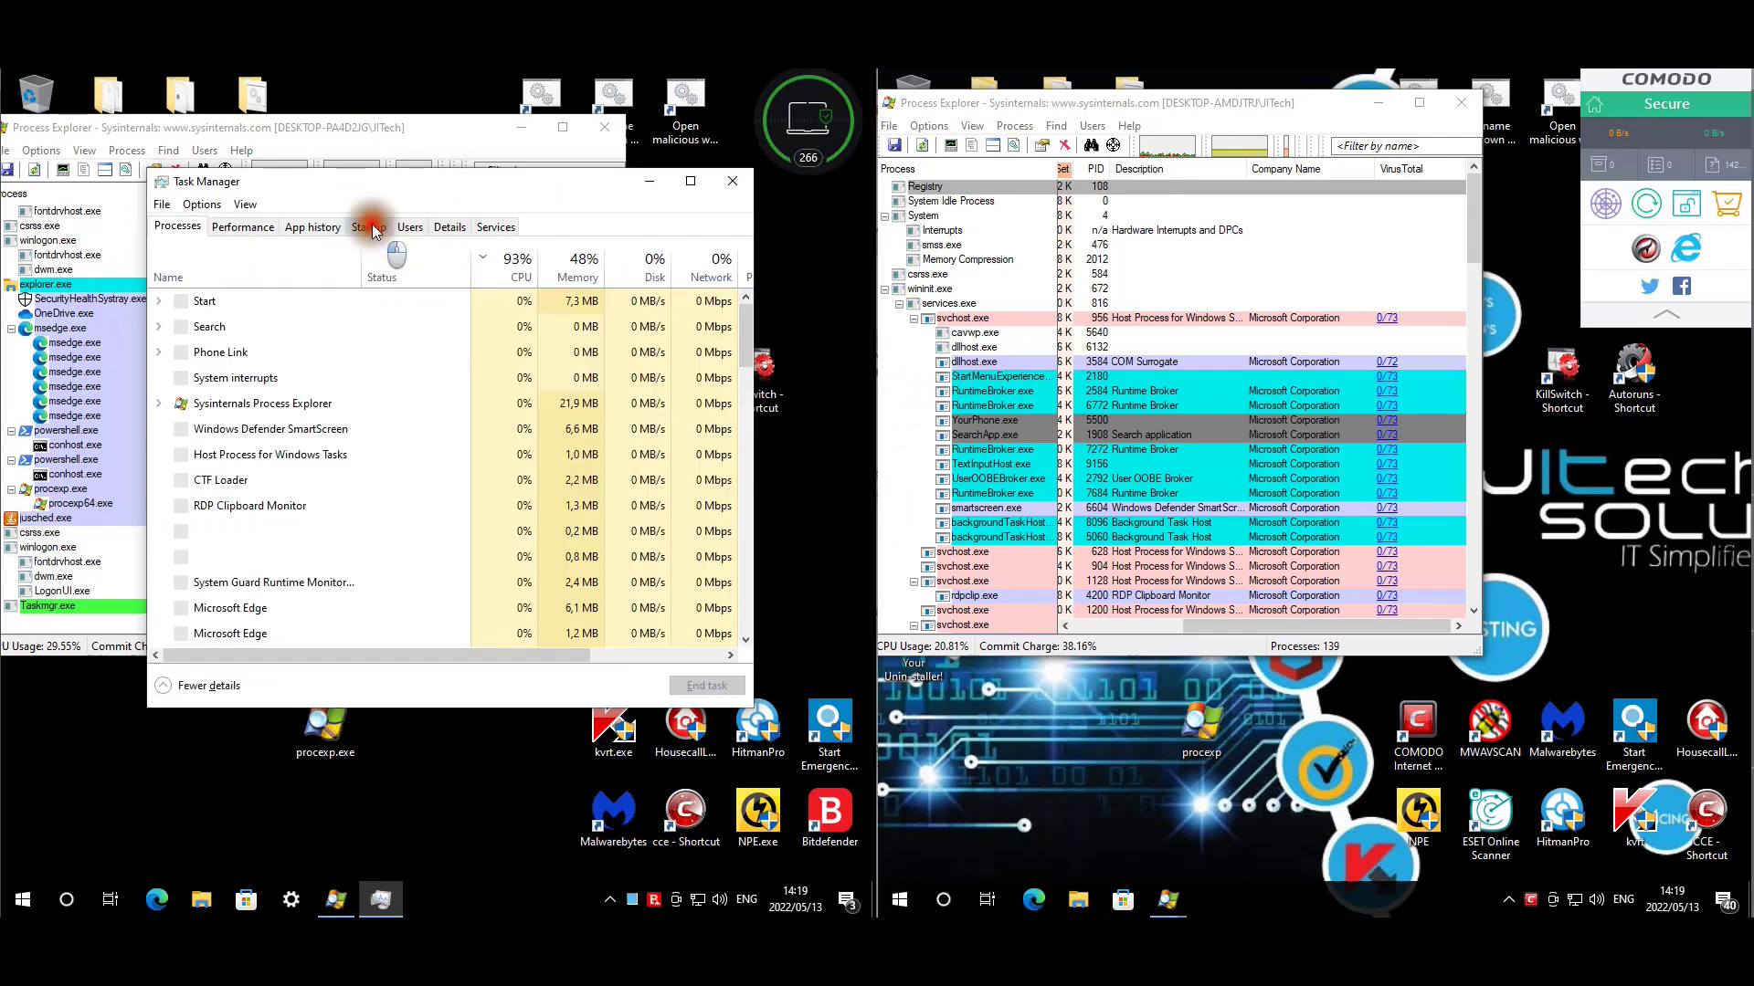
pyautogui.click(219, 361)
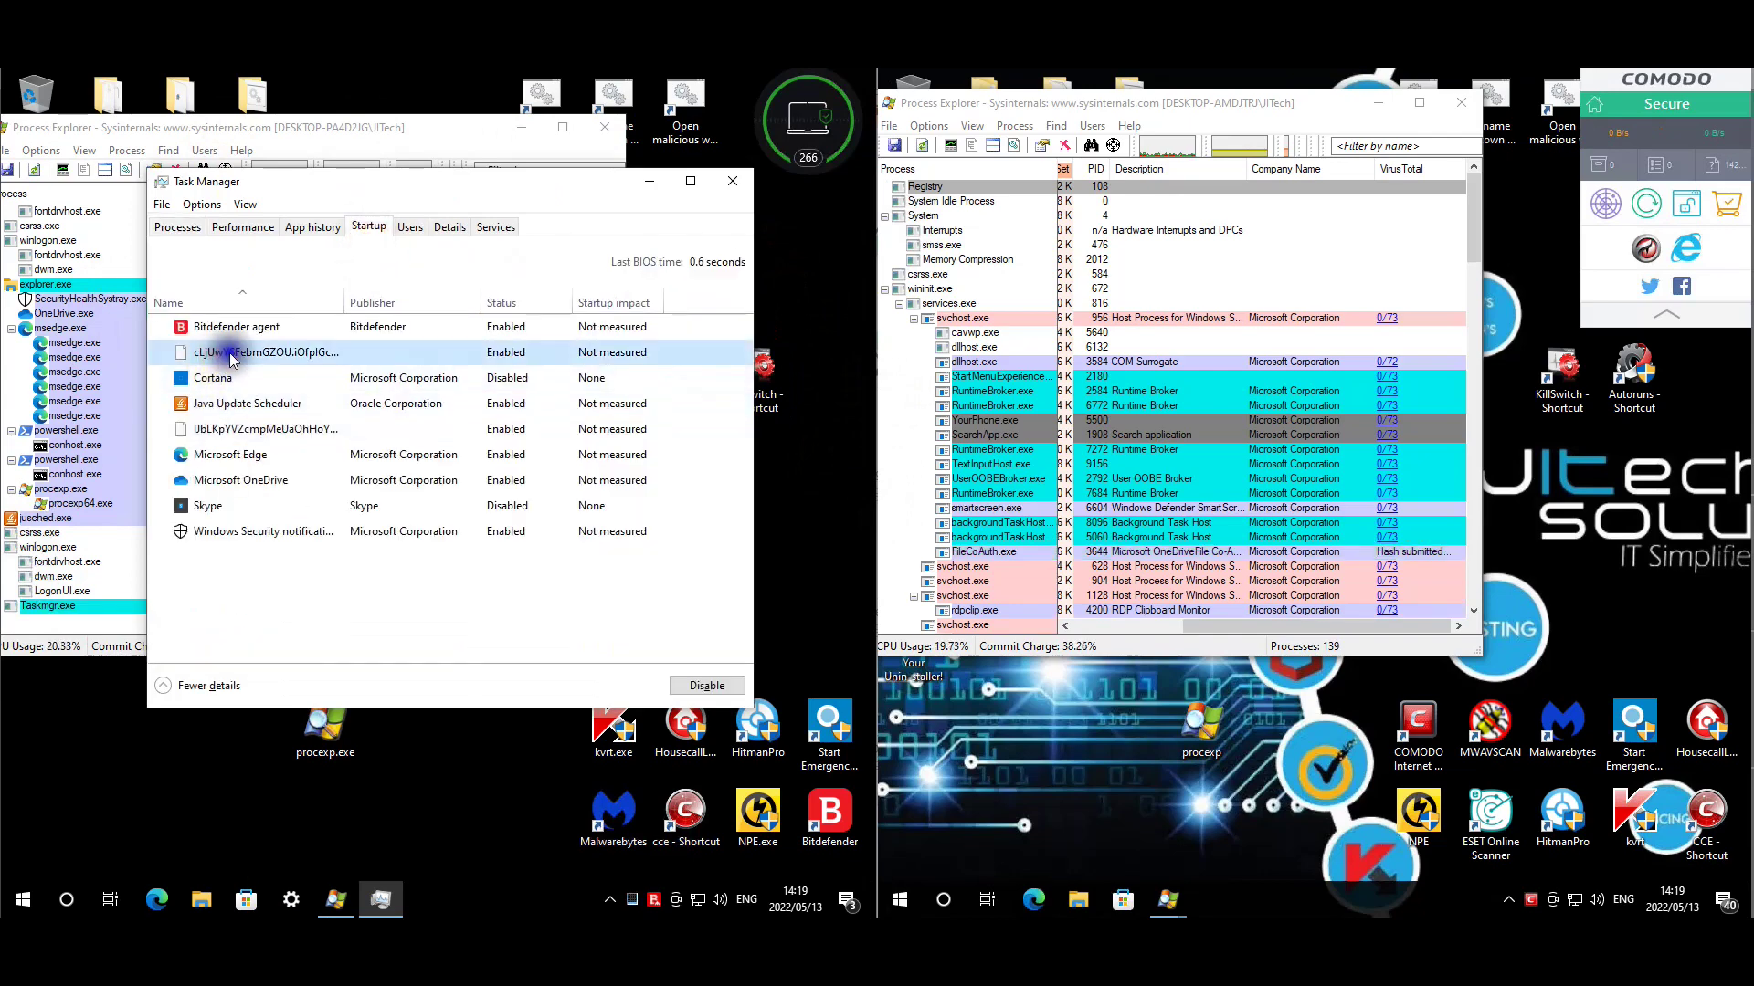
pyautogui.rightClick(232, 359)
pyautogui.click(284, 433)
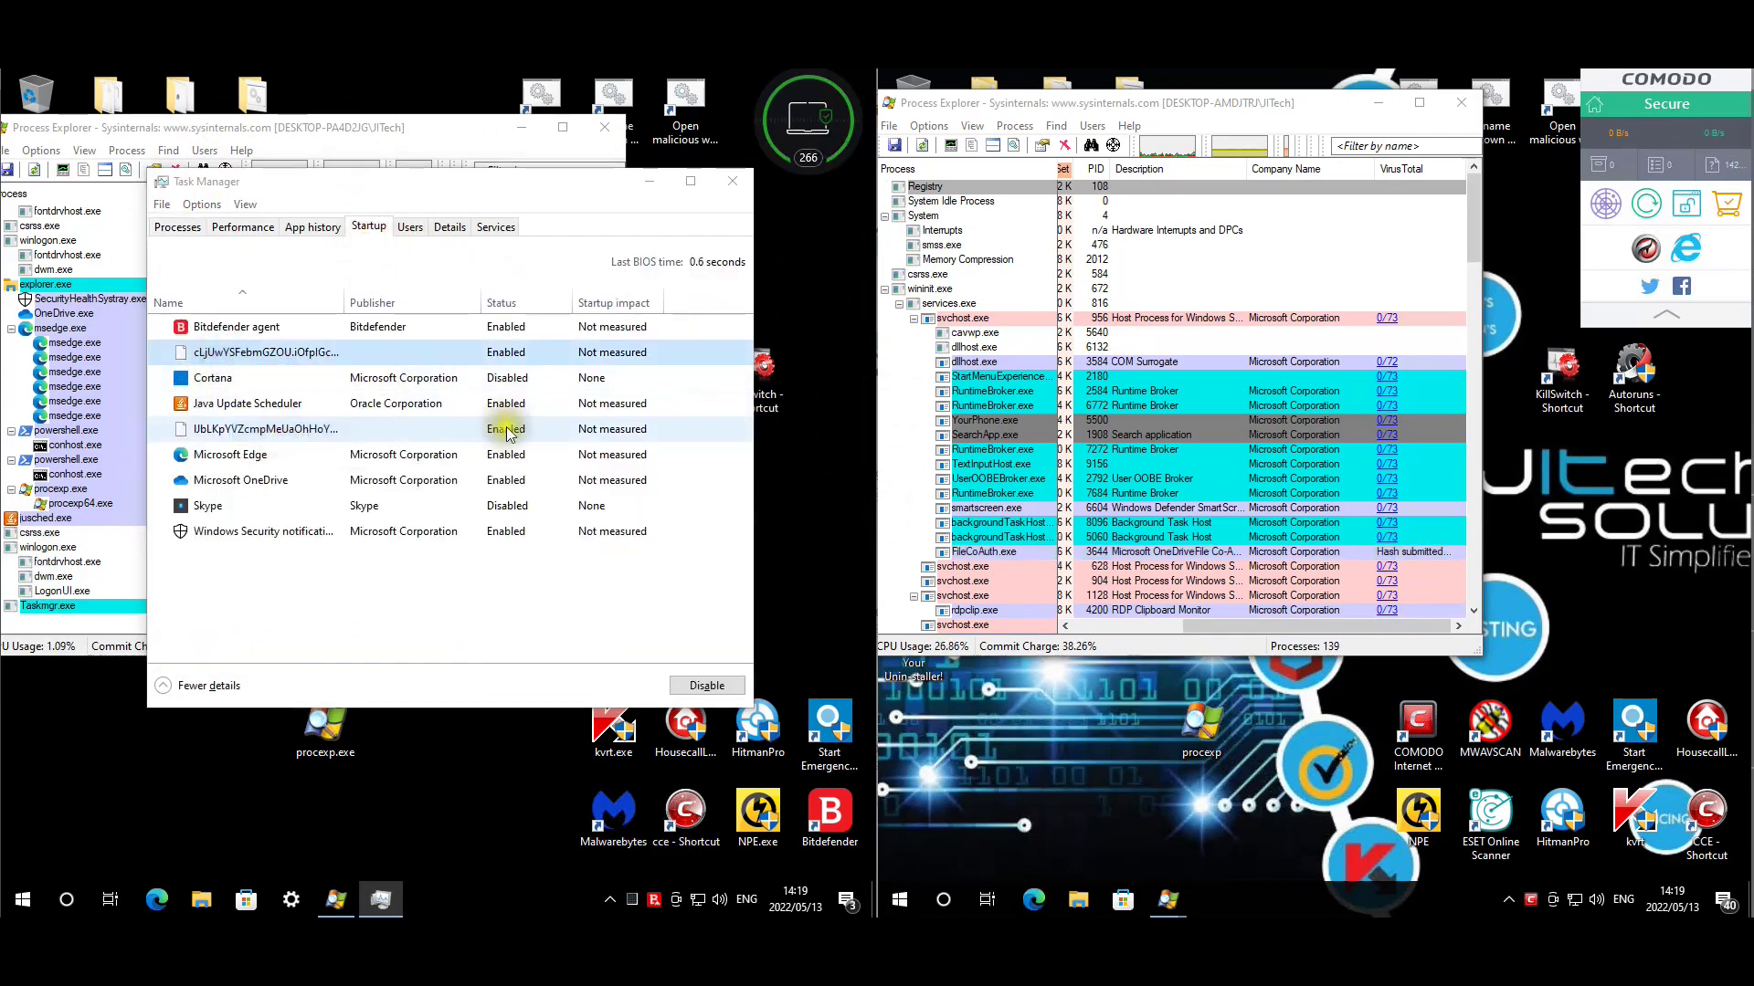
pyautogui.moveTo(467, 528); pyautogui.dragTo(674, 539)
pyautogui.click(504, 853)
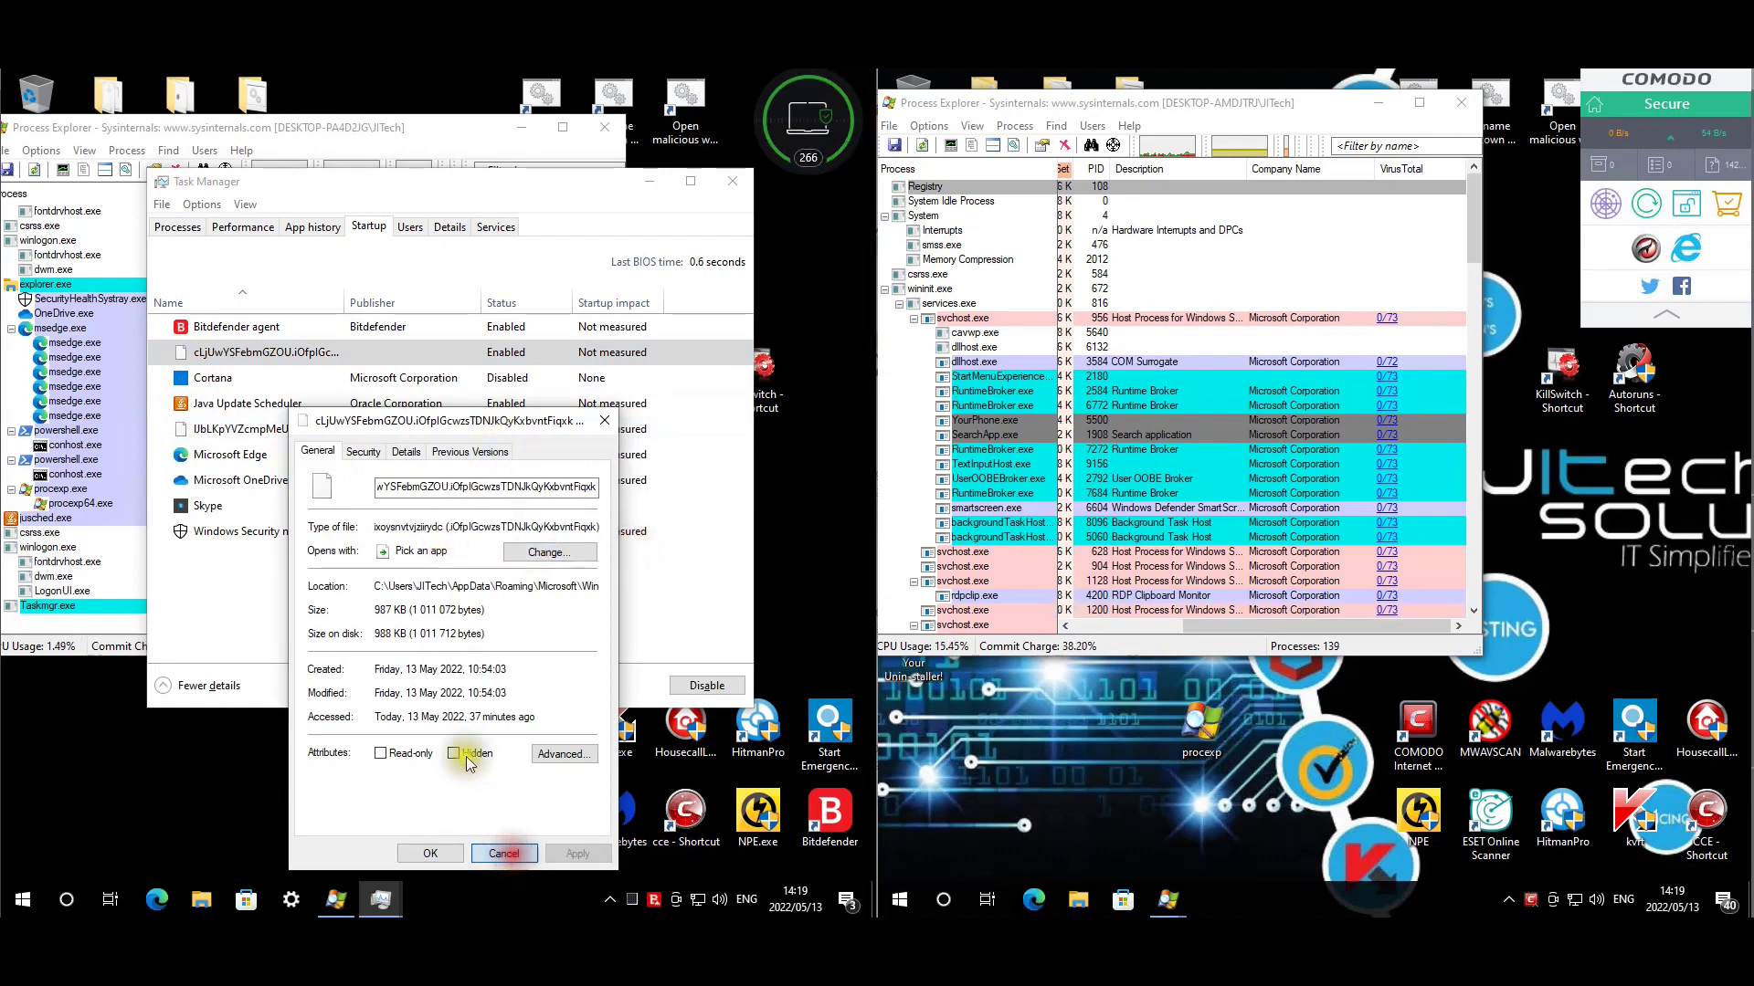
# Inspect the file properties and file type of the other randomly named startup entry, and close Task Manager on the Bitdefender machine.
pyautogui.click(265, 433)
pyautogui.rightClick(267, 433)
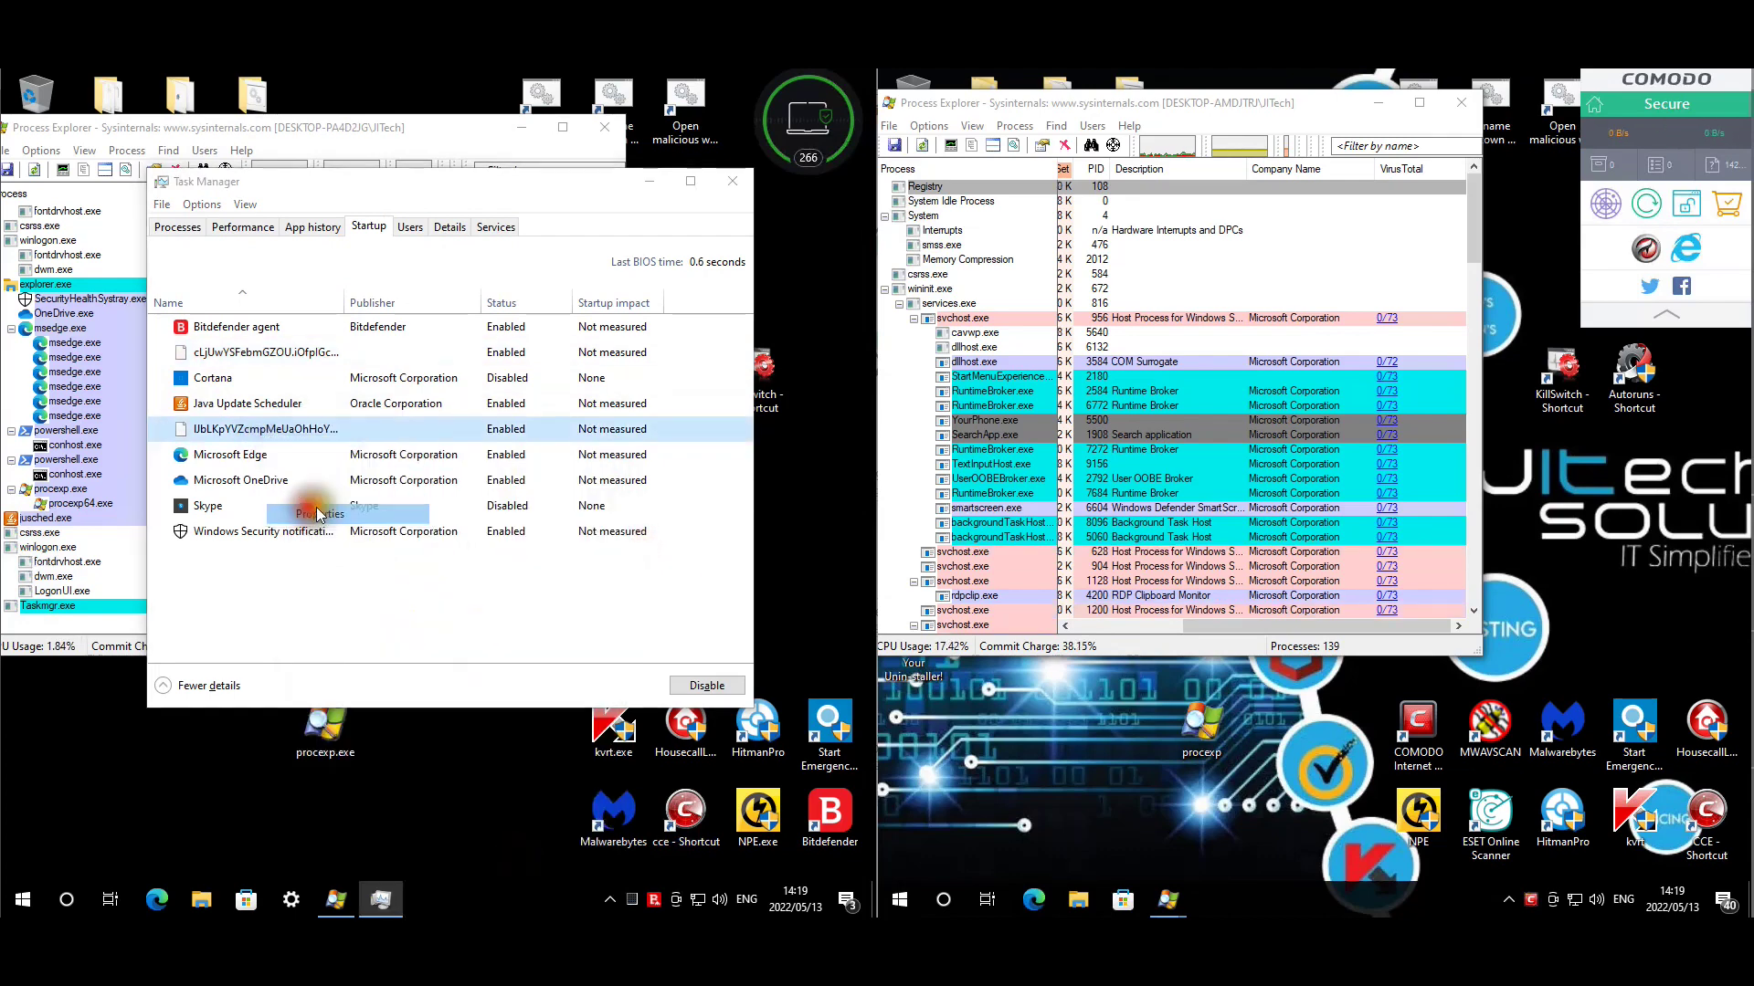
pyautogui.click(297, 497)
pyautogui.moveTo(493, 528); pyautogui.dragTo(584, 537)
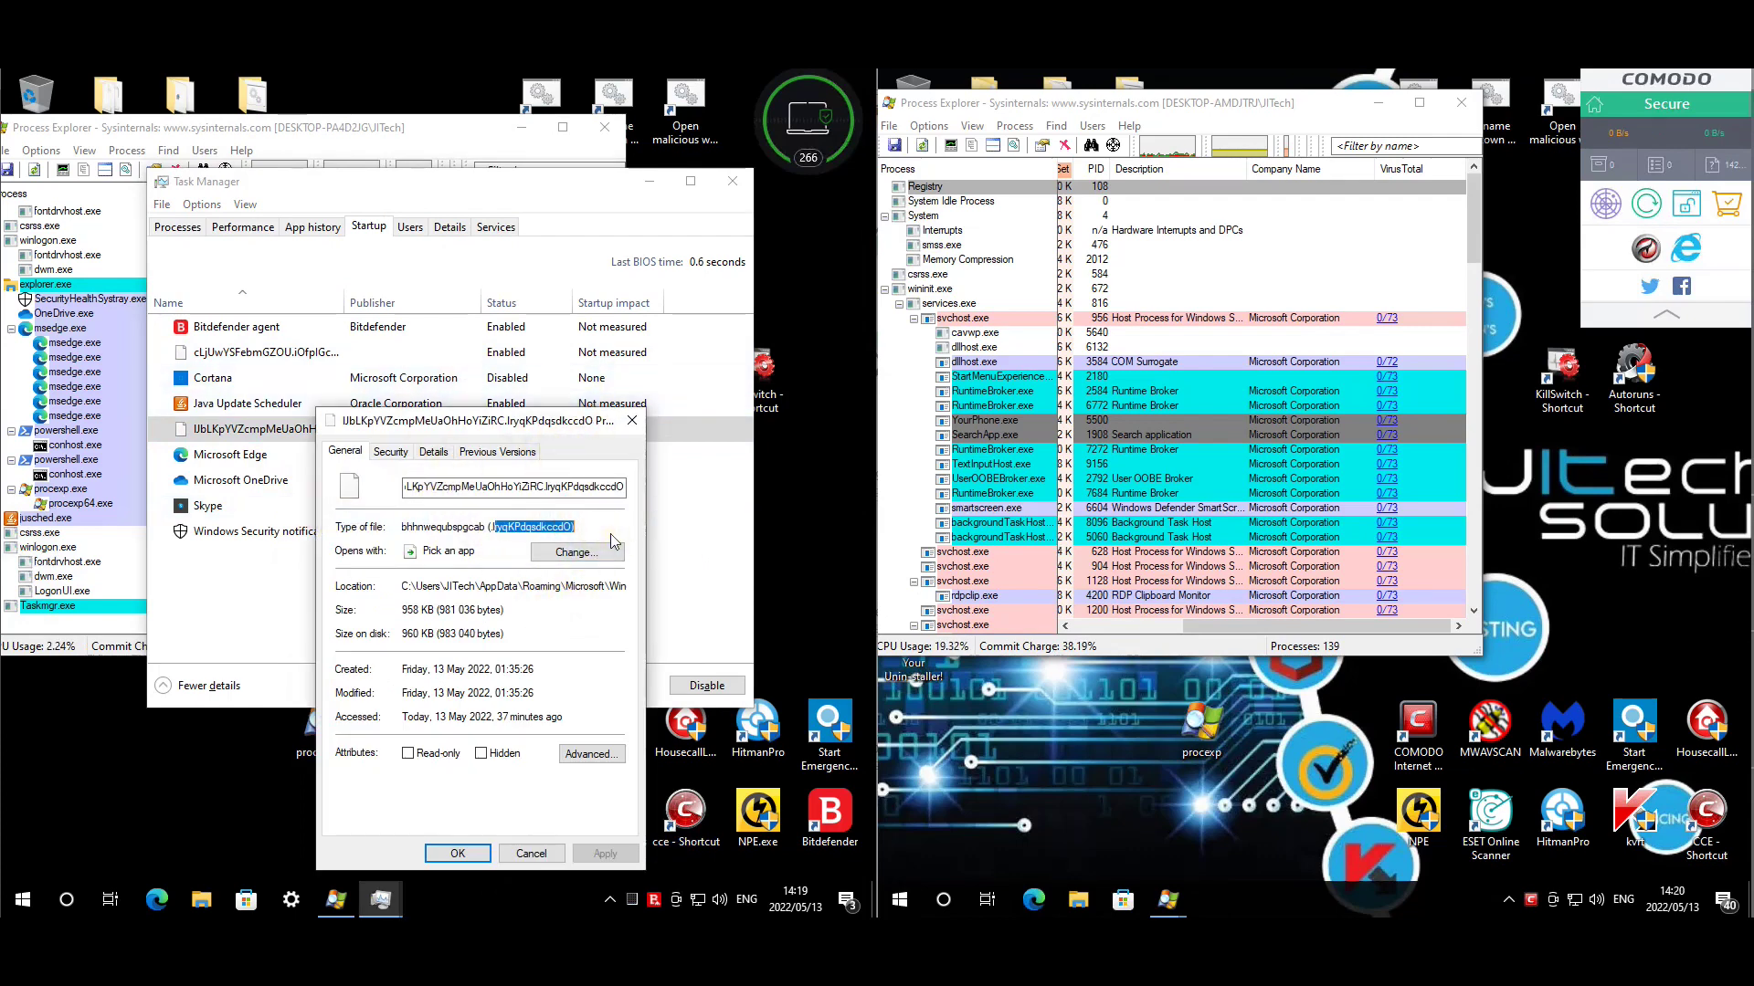
pyautogui.click(631, 421)
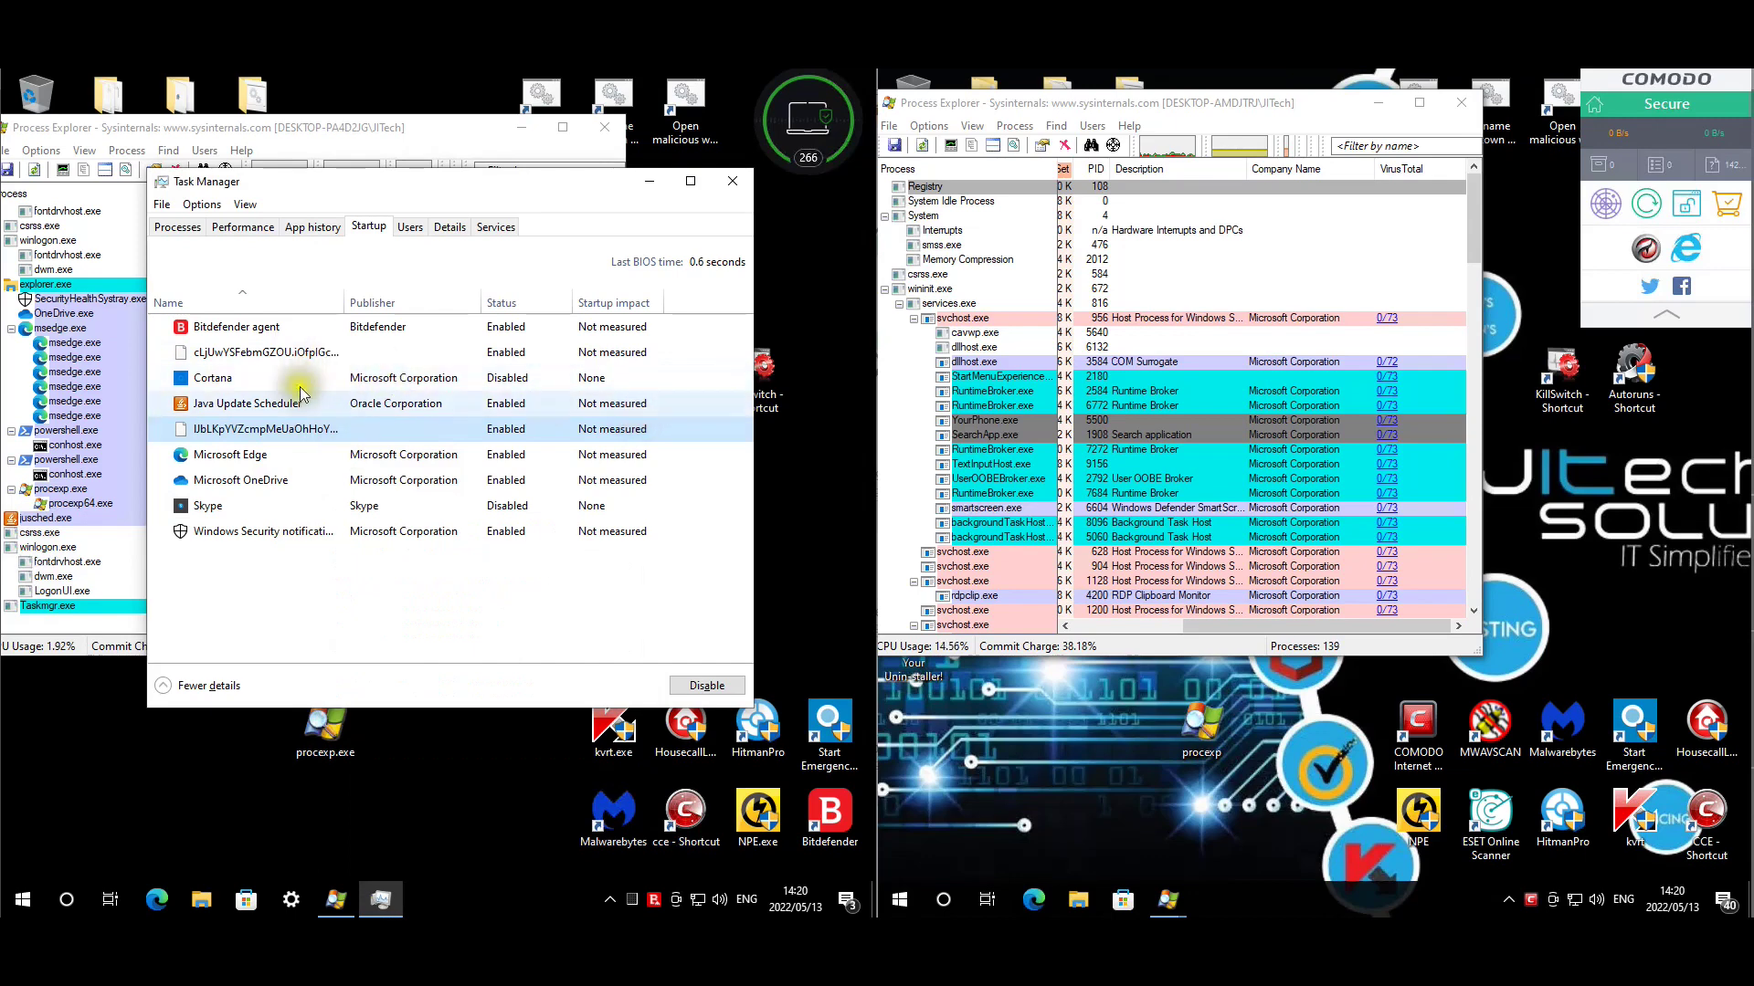
pyautogui.click(732, 180)
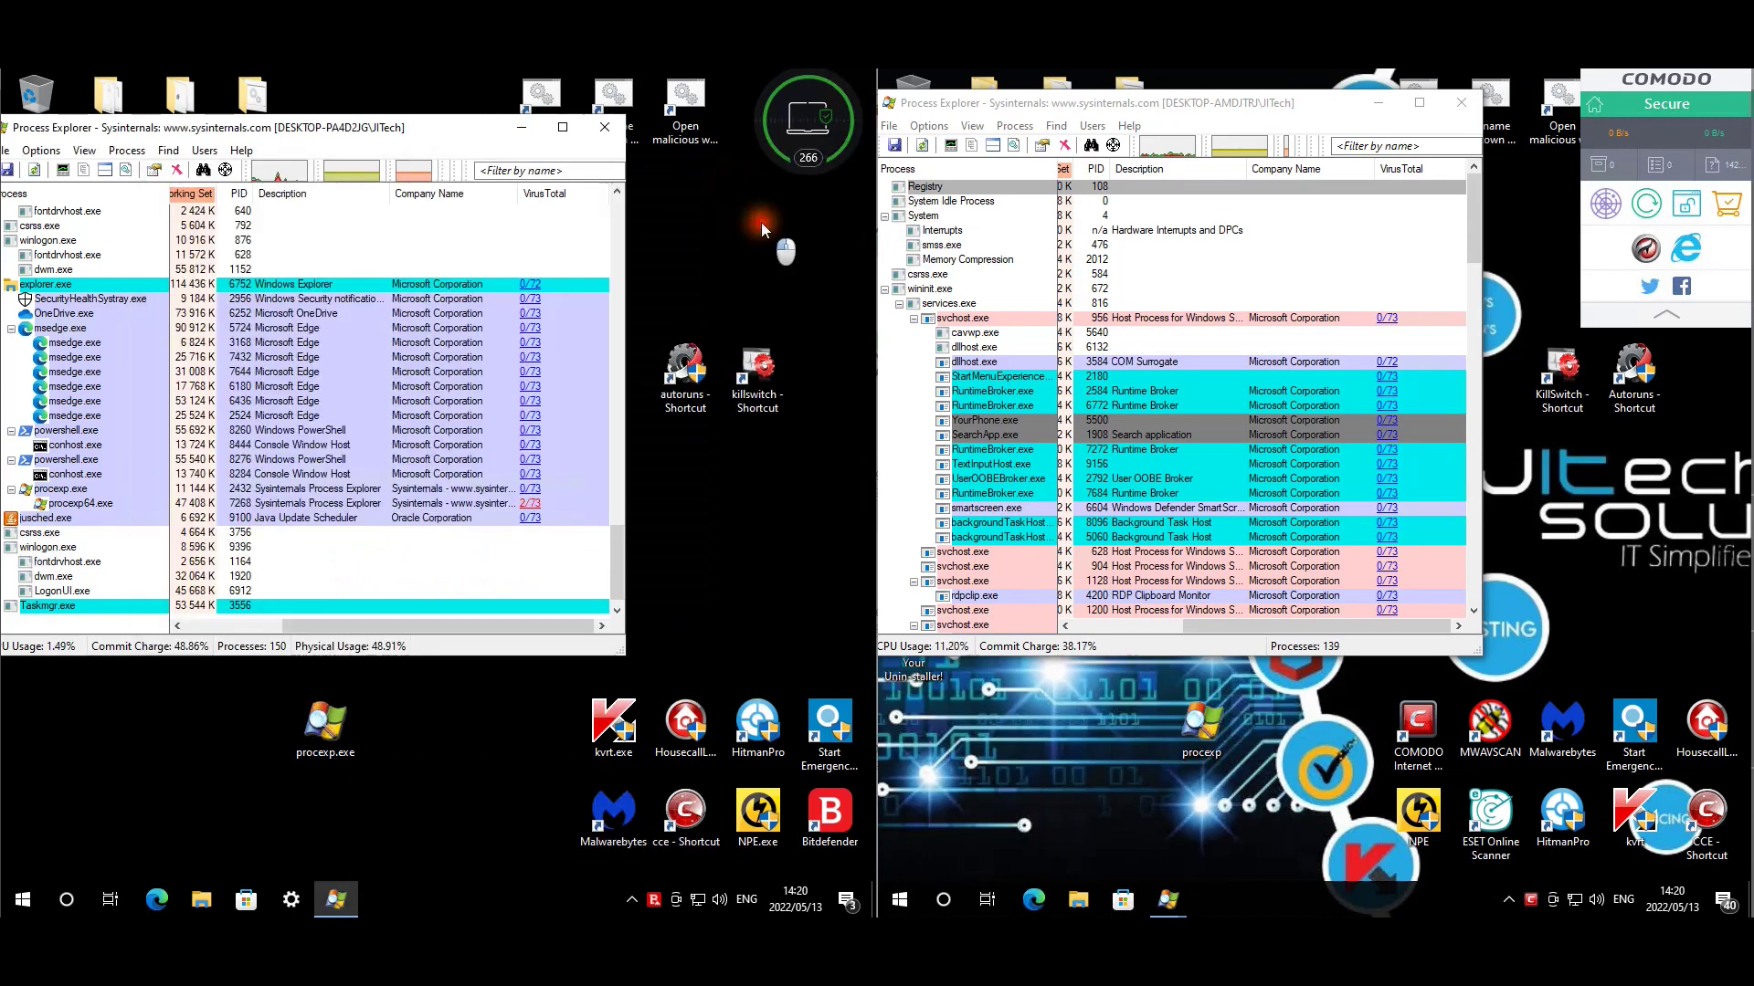
pyautogui.click(762, 228)
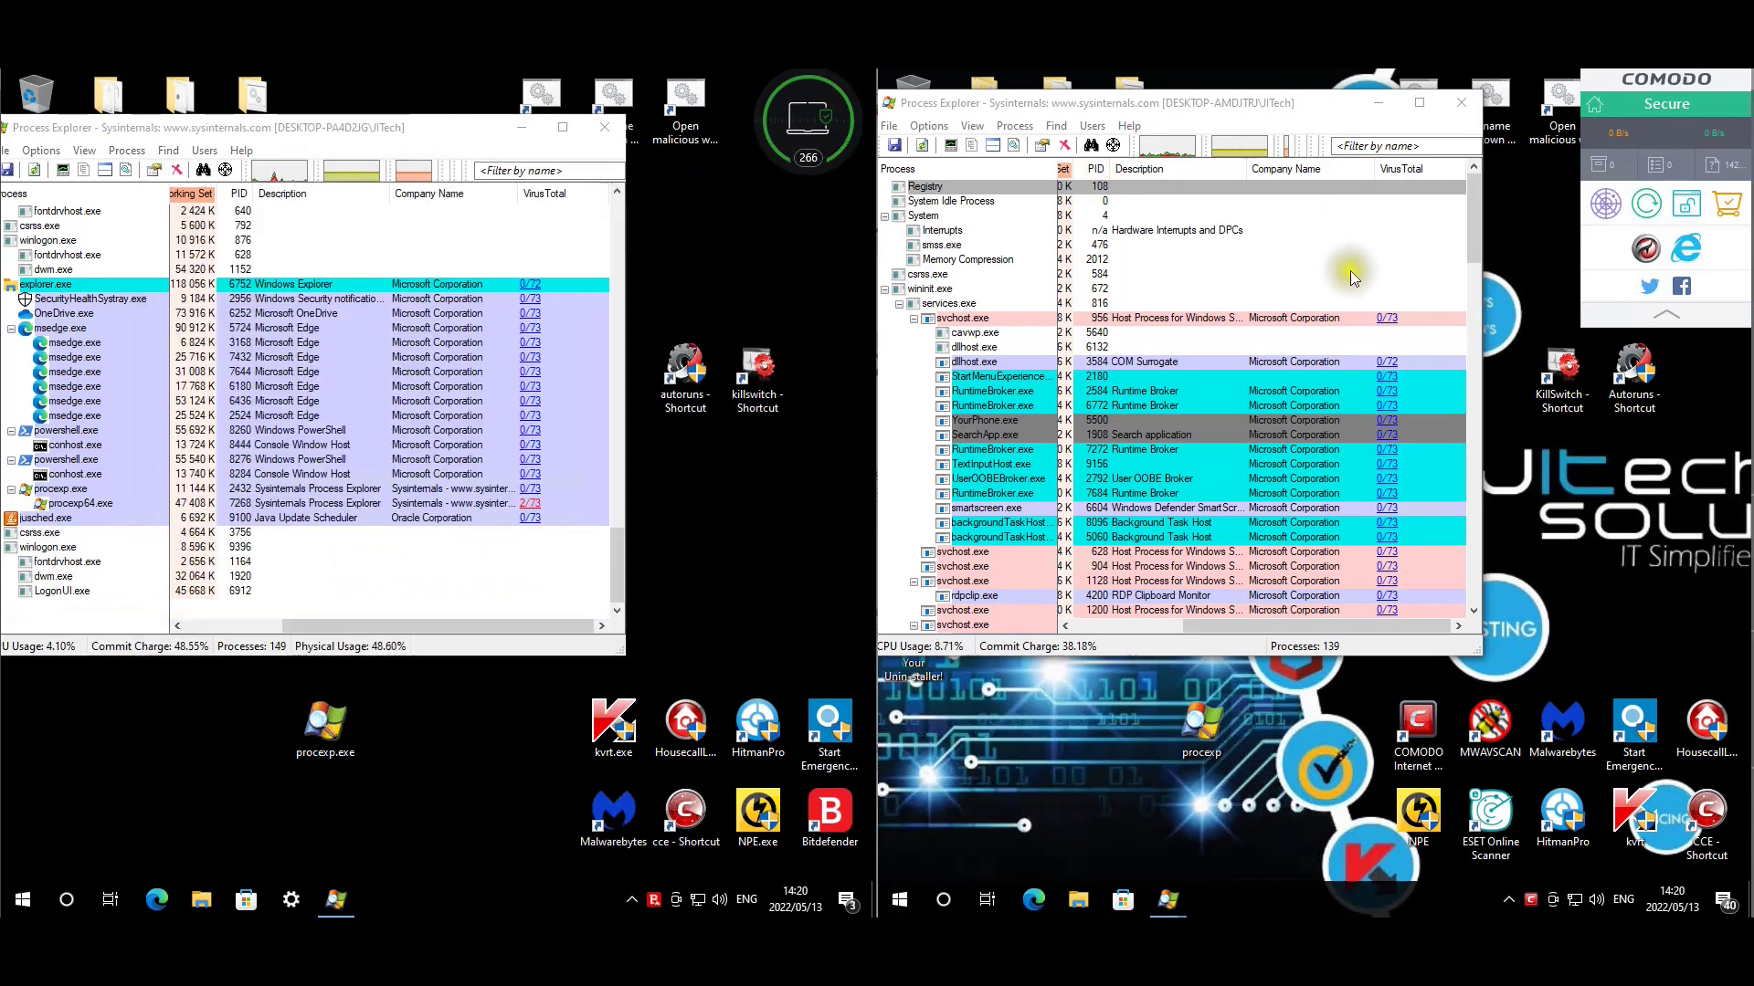
# Review the processes and VirusTotal results on the Comodo machine to the end of the list, and close Process Explorer on both machines.
pyautogui.click(1473, 227)
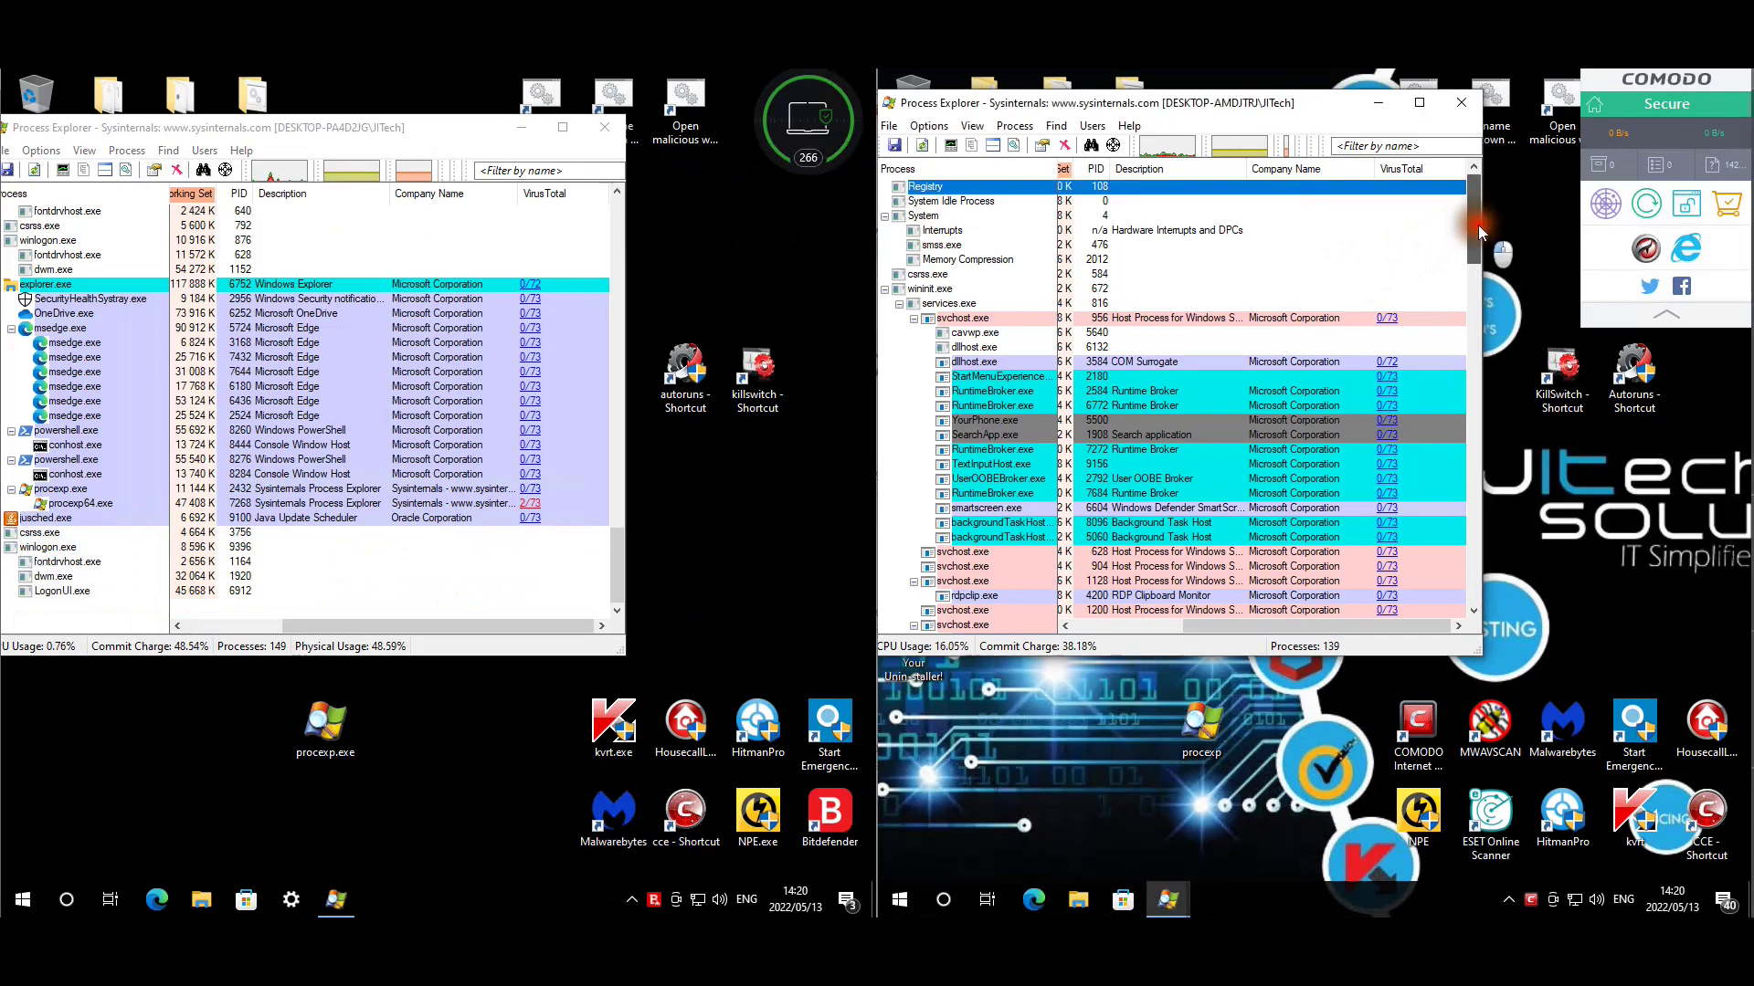
pyautogui.moveTo(1478, 227); pyautogui.dragTo(1472, 595)
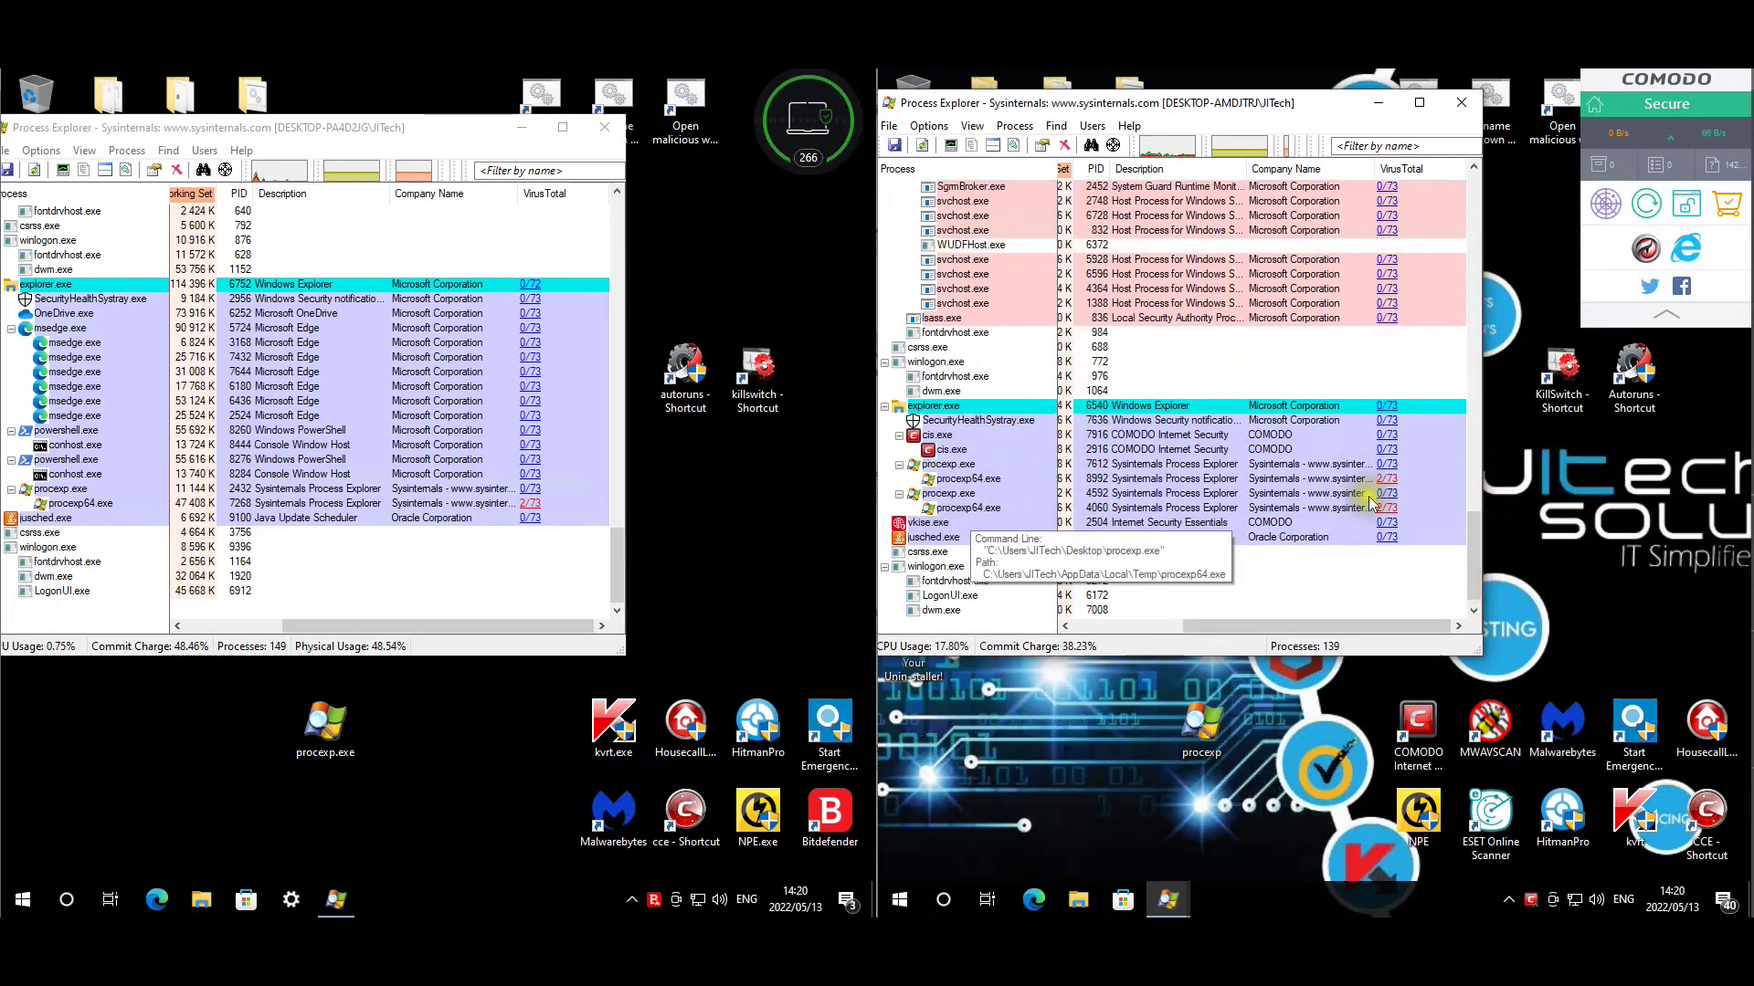
pyautogui.click(1462, 102)
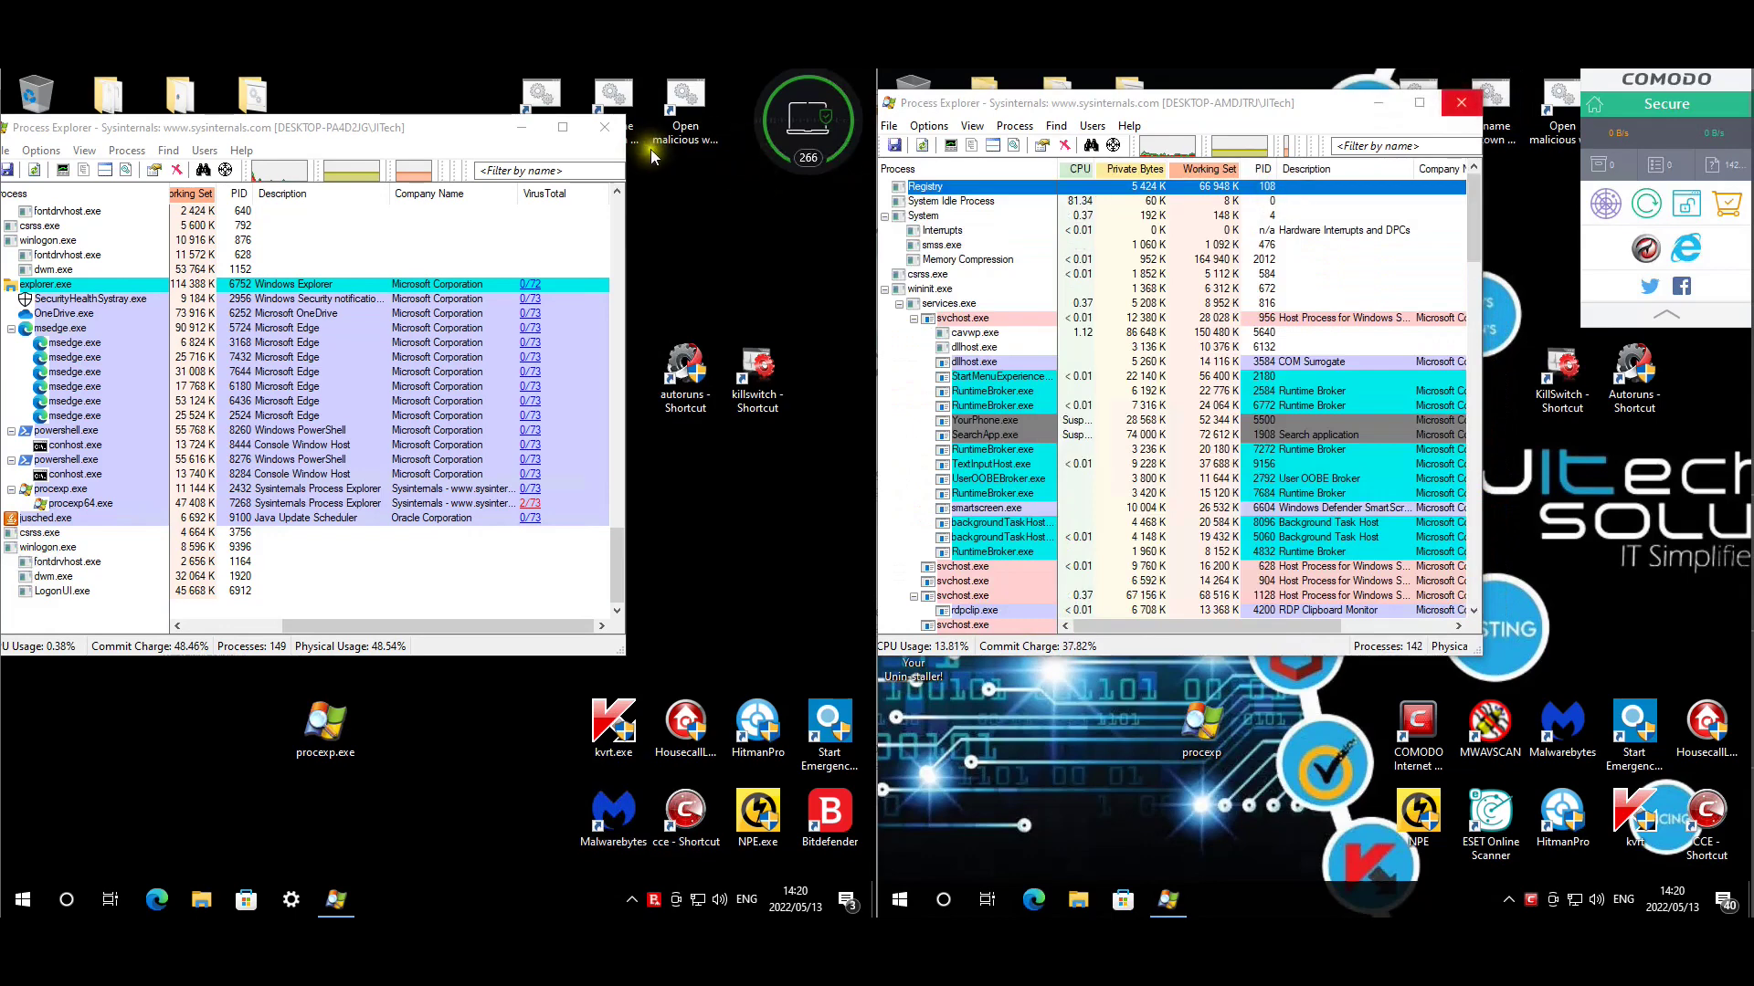
pyautogui.click(1462, 103)
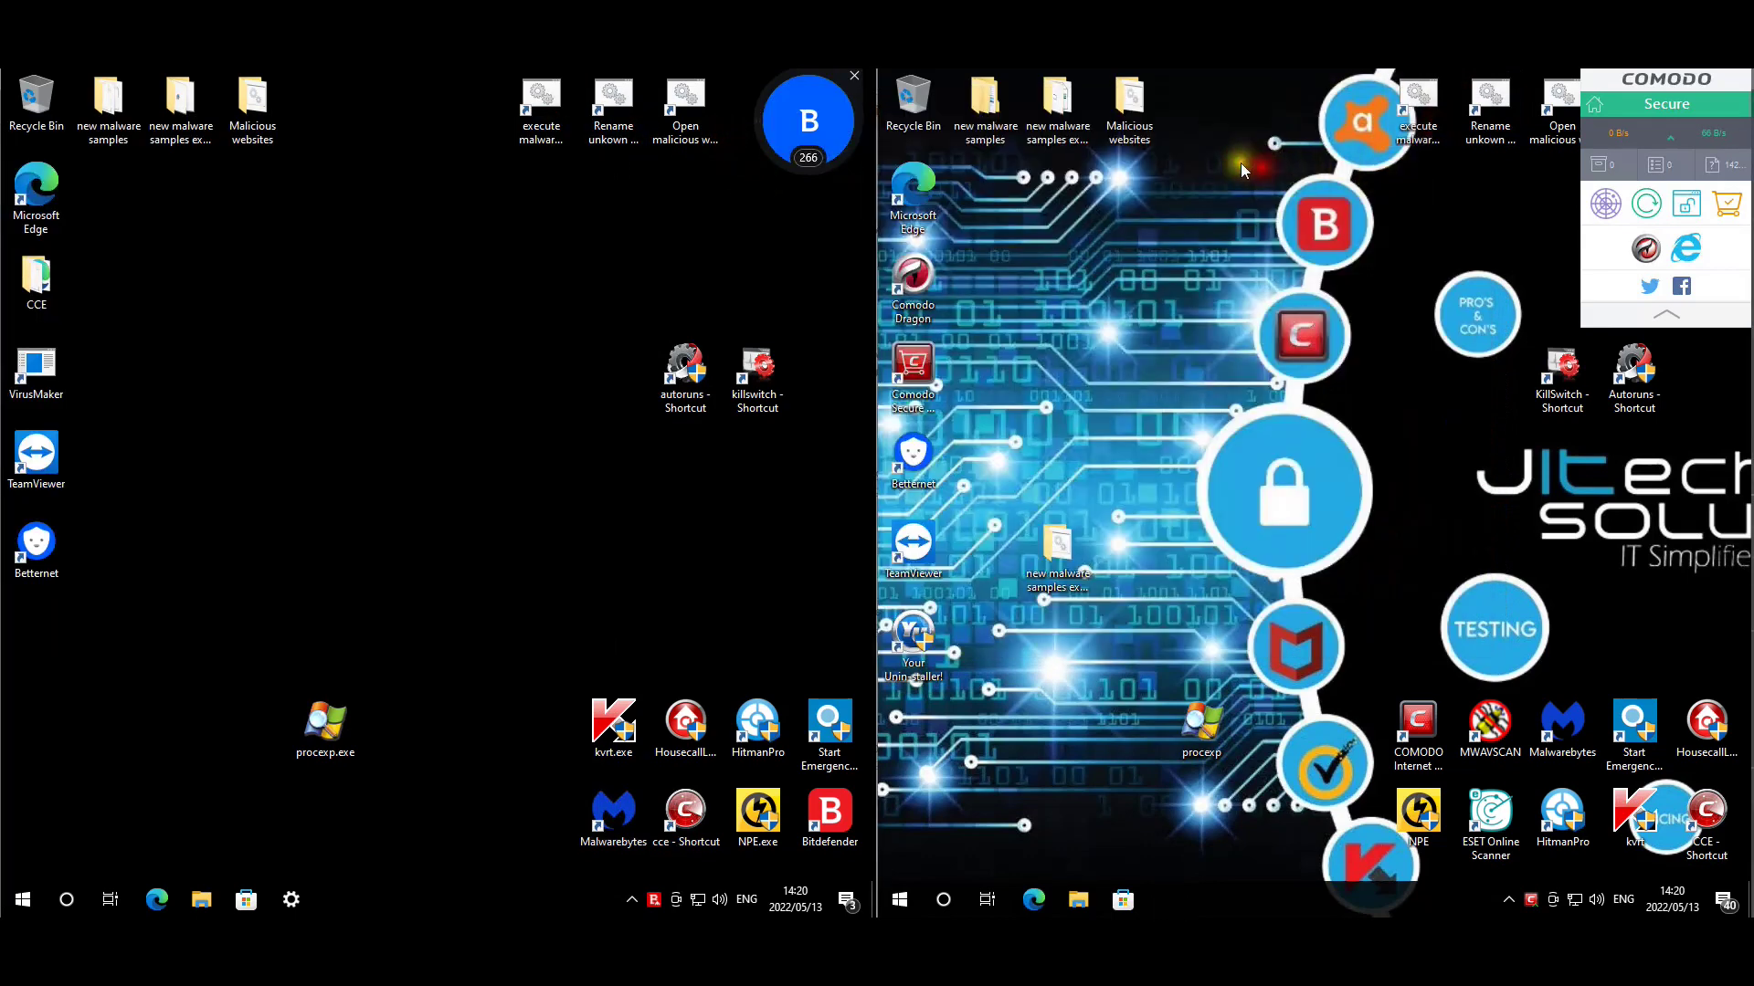
# Inspect the Desktop folder contents on both machines and the Downloads folder on the Bitdefender machine.
pyautogui.click(185, 221)
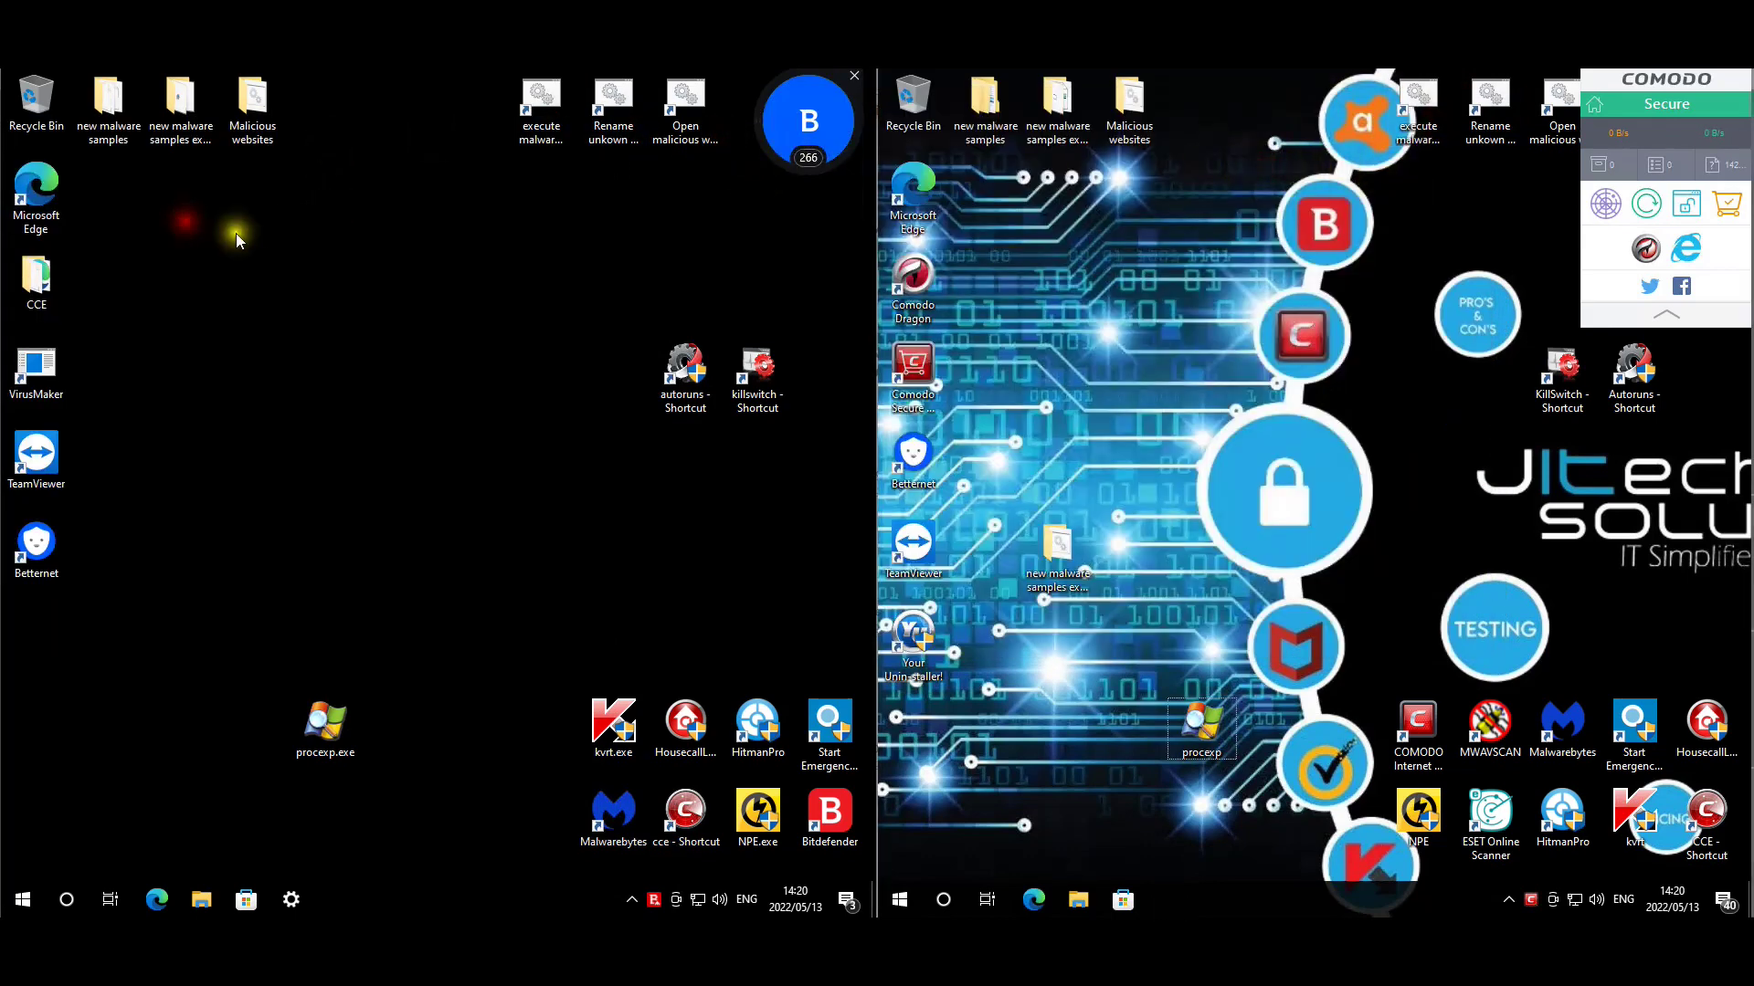
pyautogui.press('super+e')
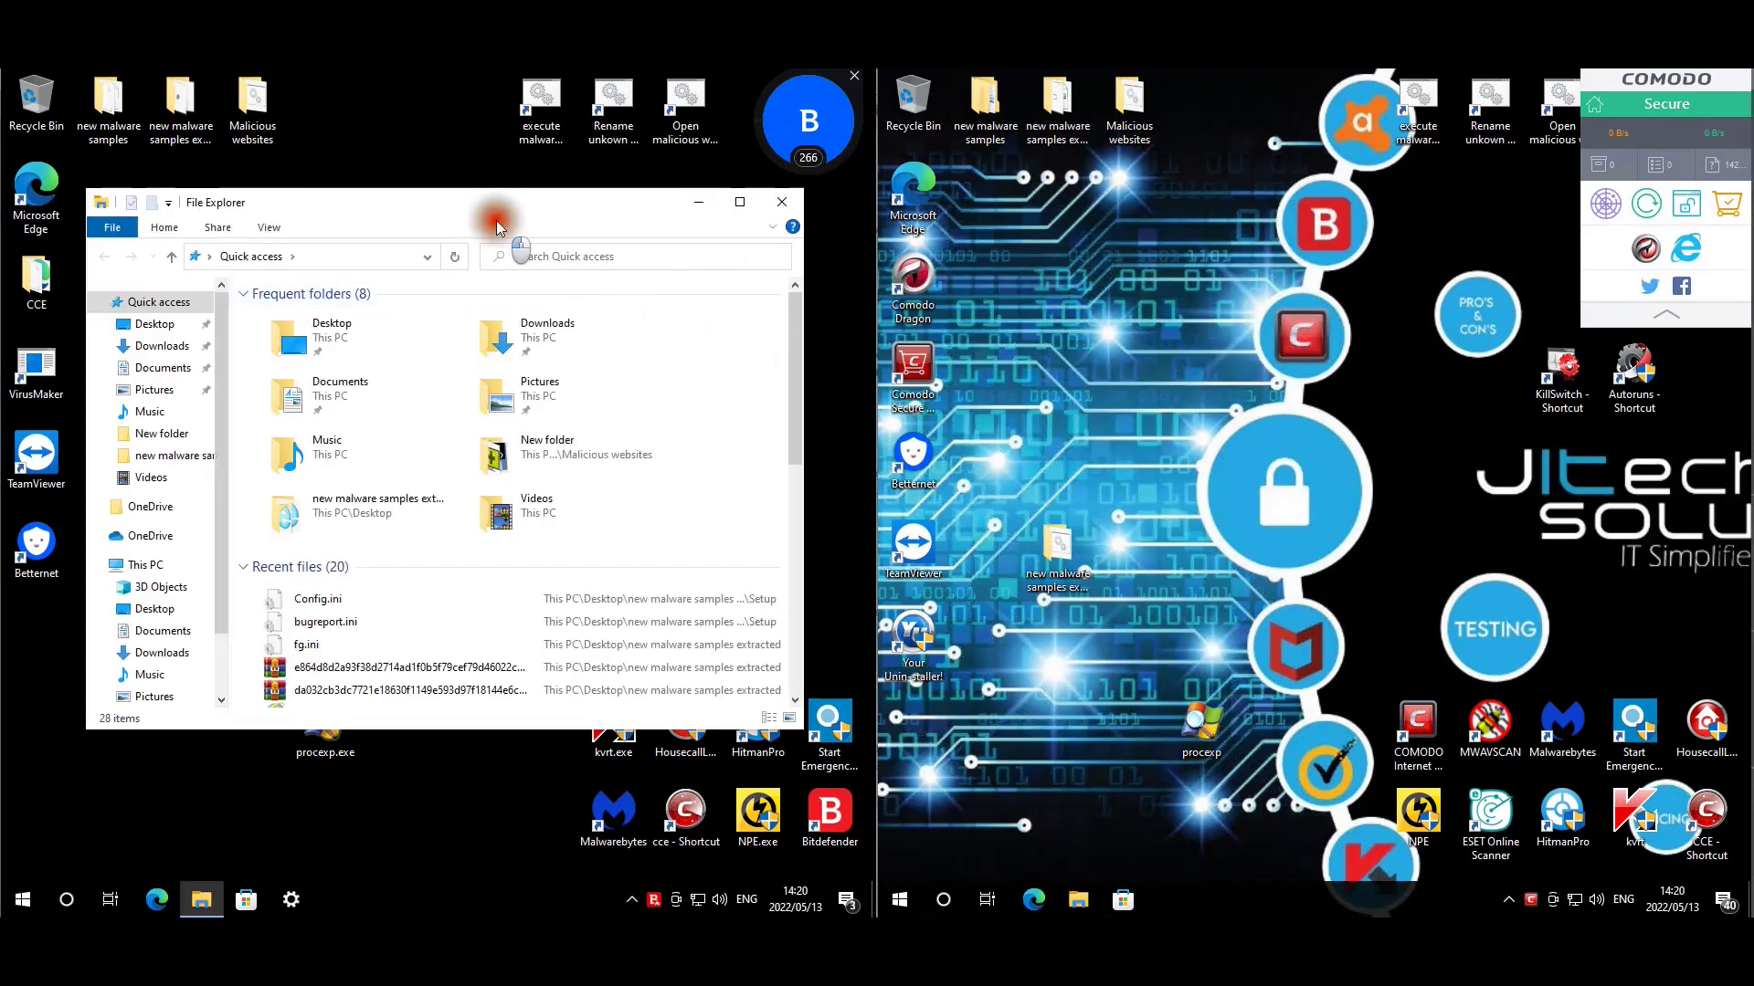
pyautogui.click(433, 241)
pyautogui.click(154, 323)
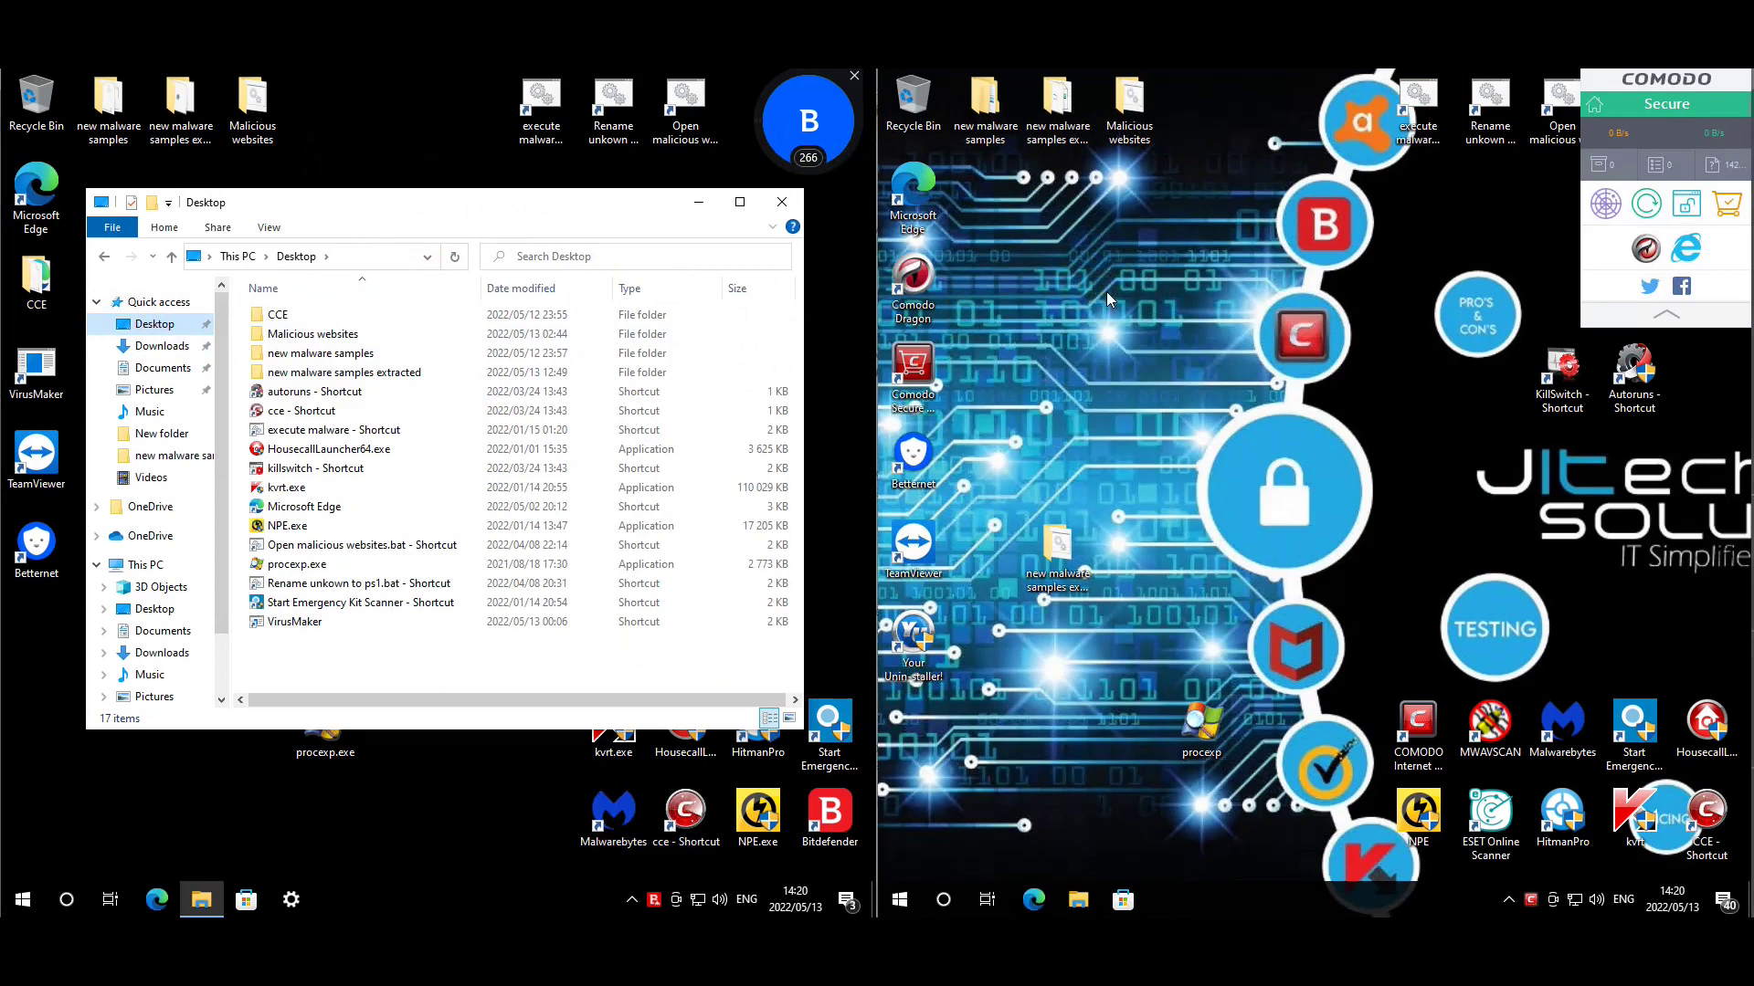
pyautogui.press('super+e')
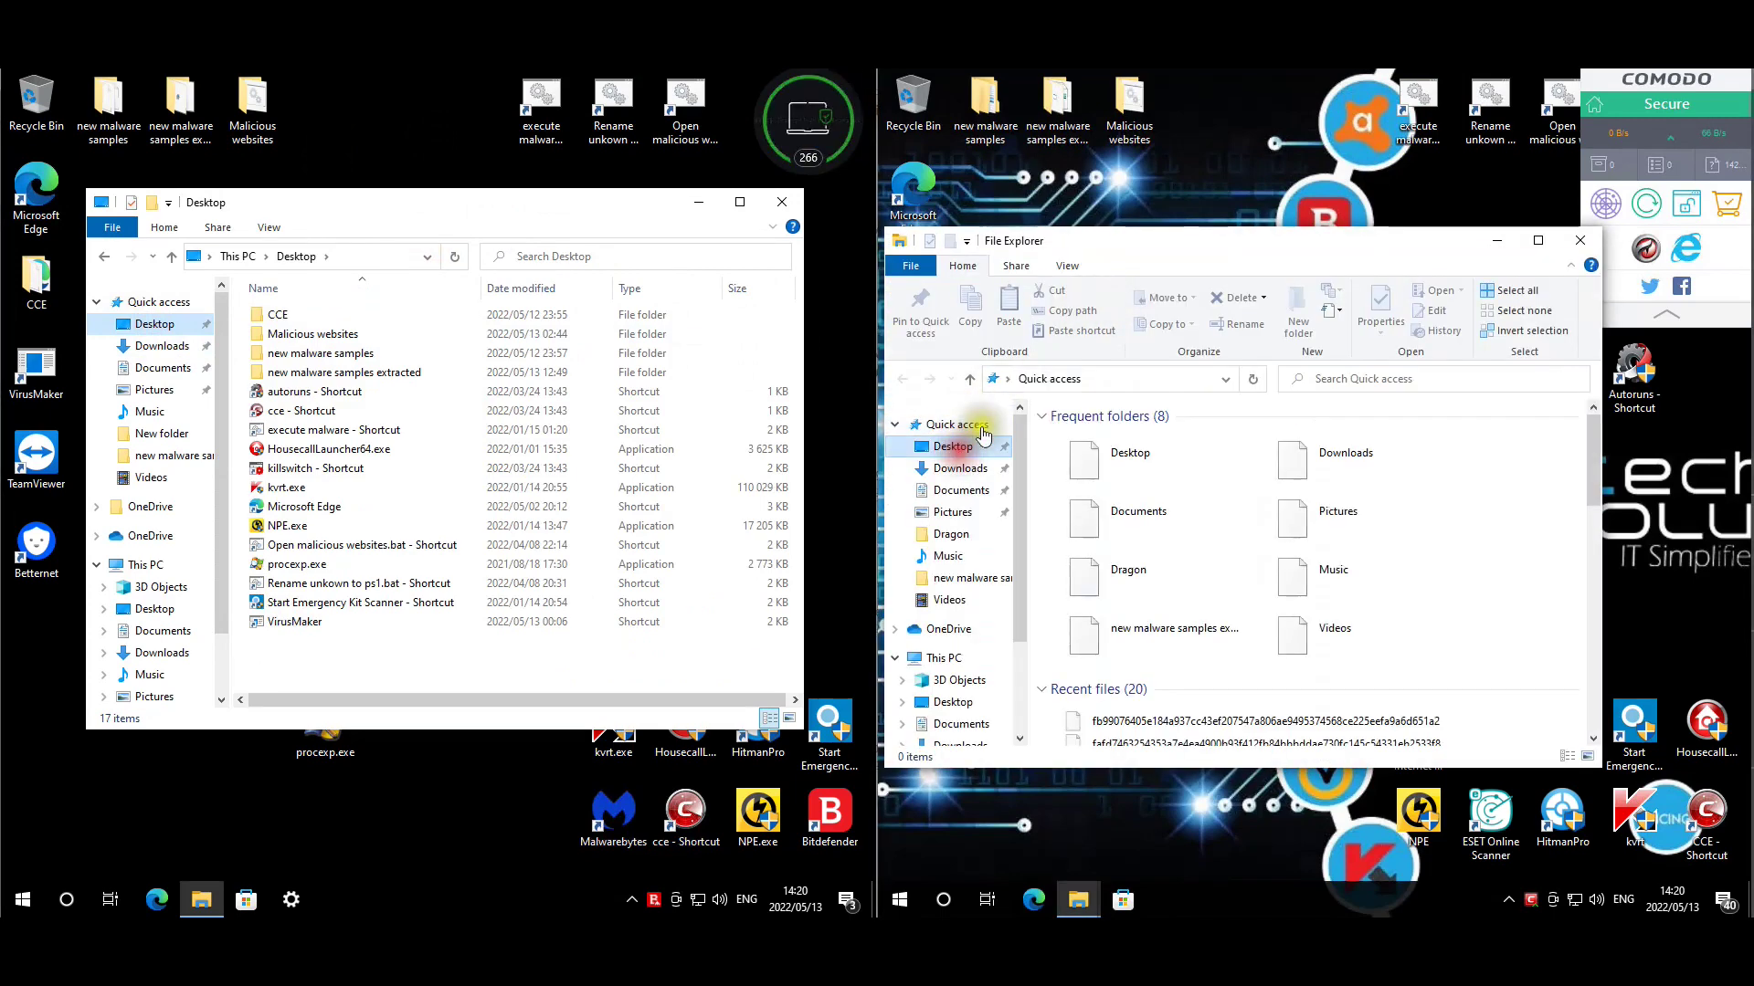
pyautogui.click(979, 438)
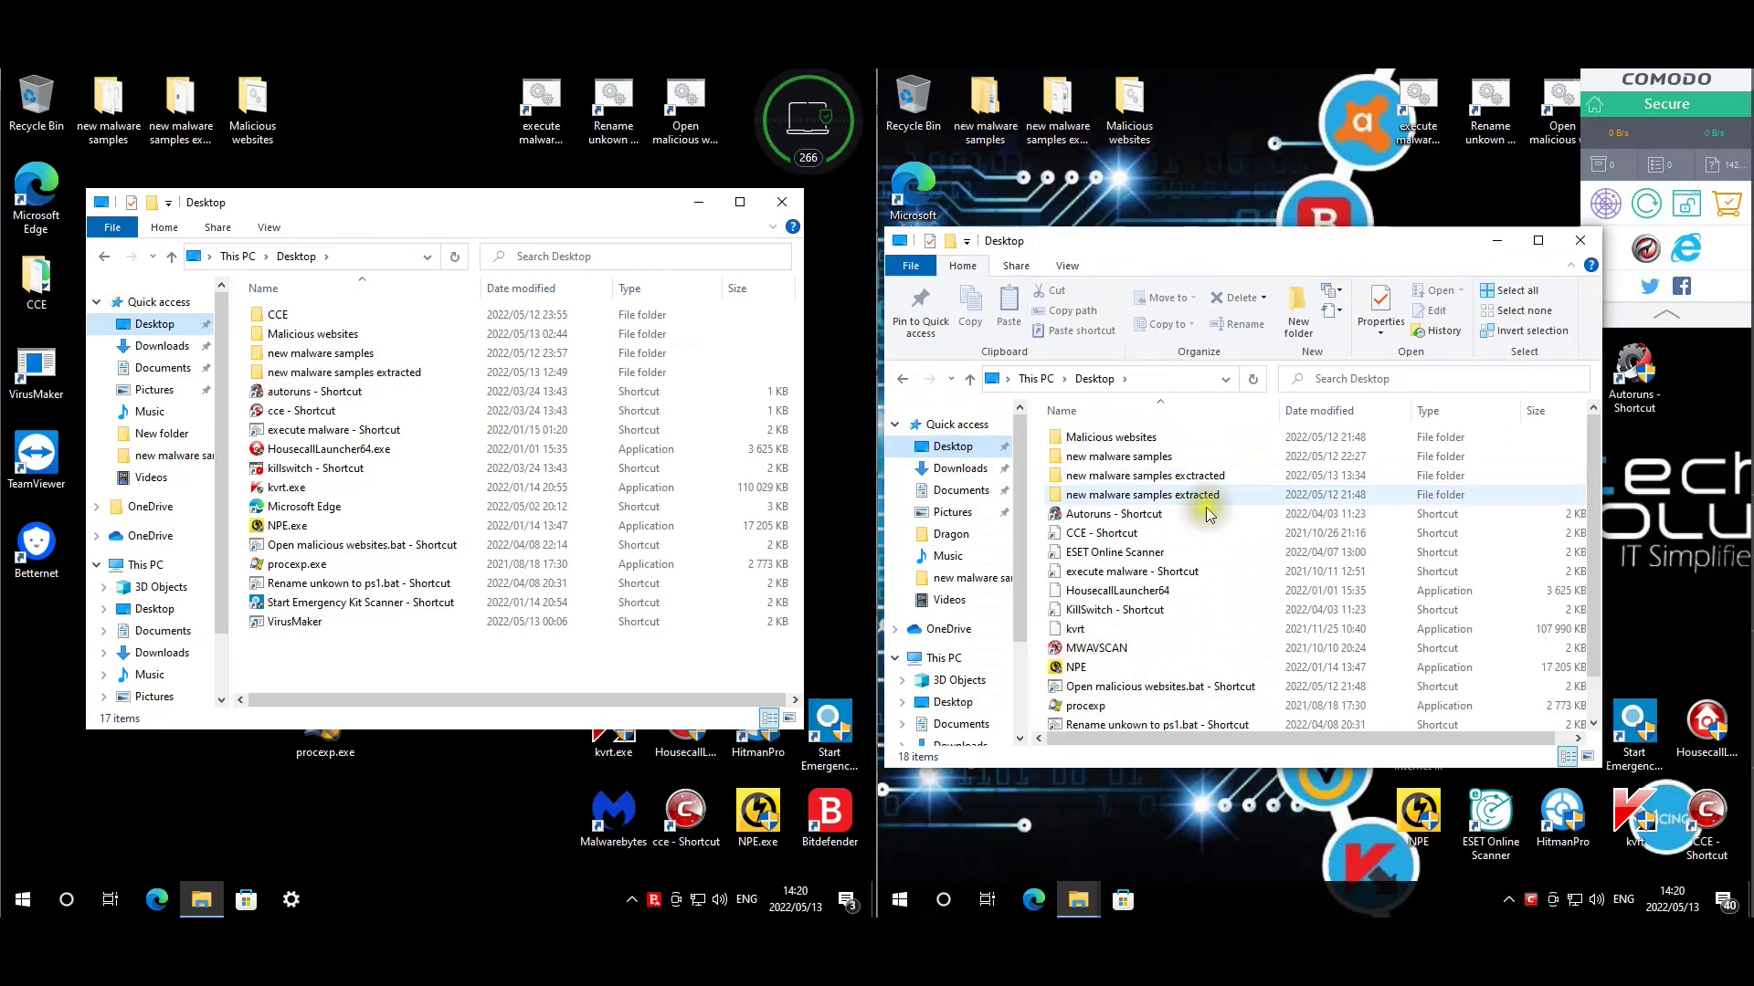
pyautogui.click(1359, 554)
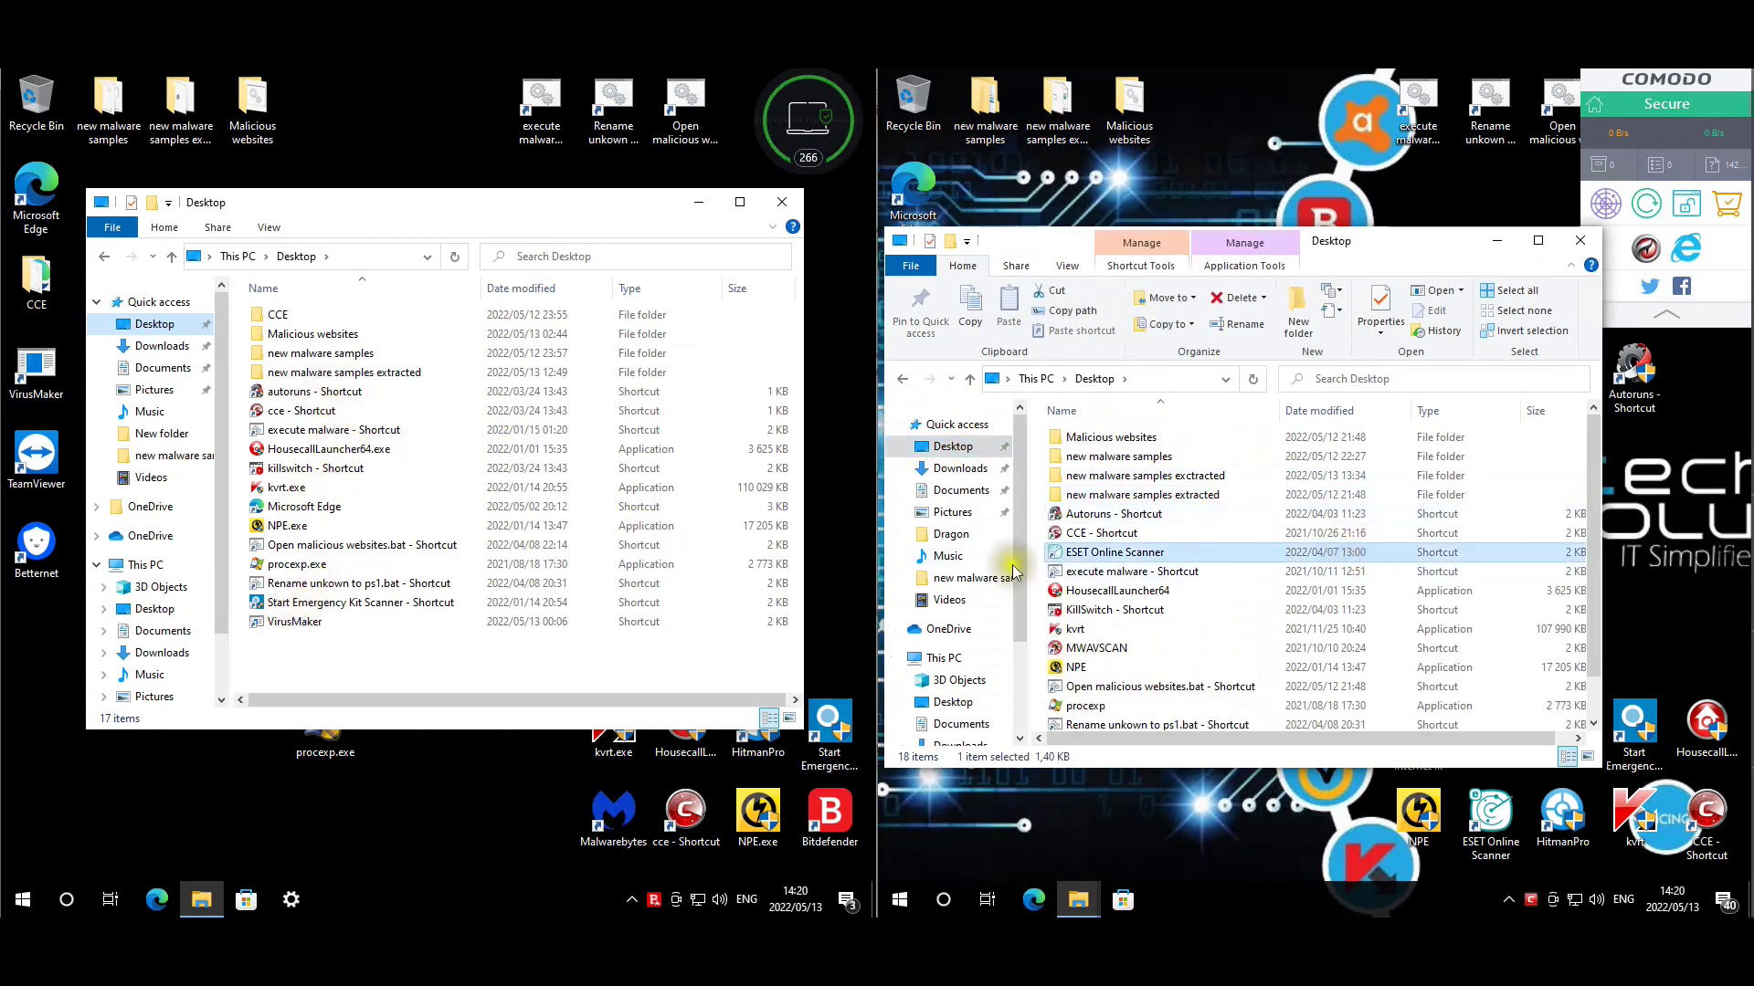
pyautogui.scroll(-1, 1194, 484)
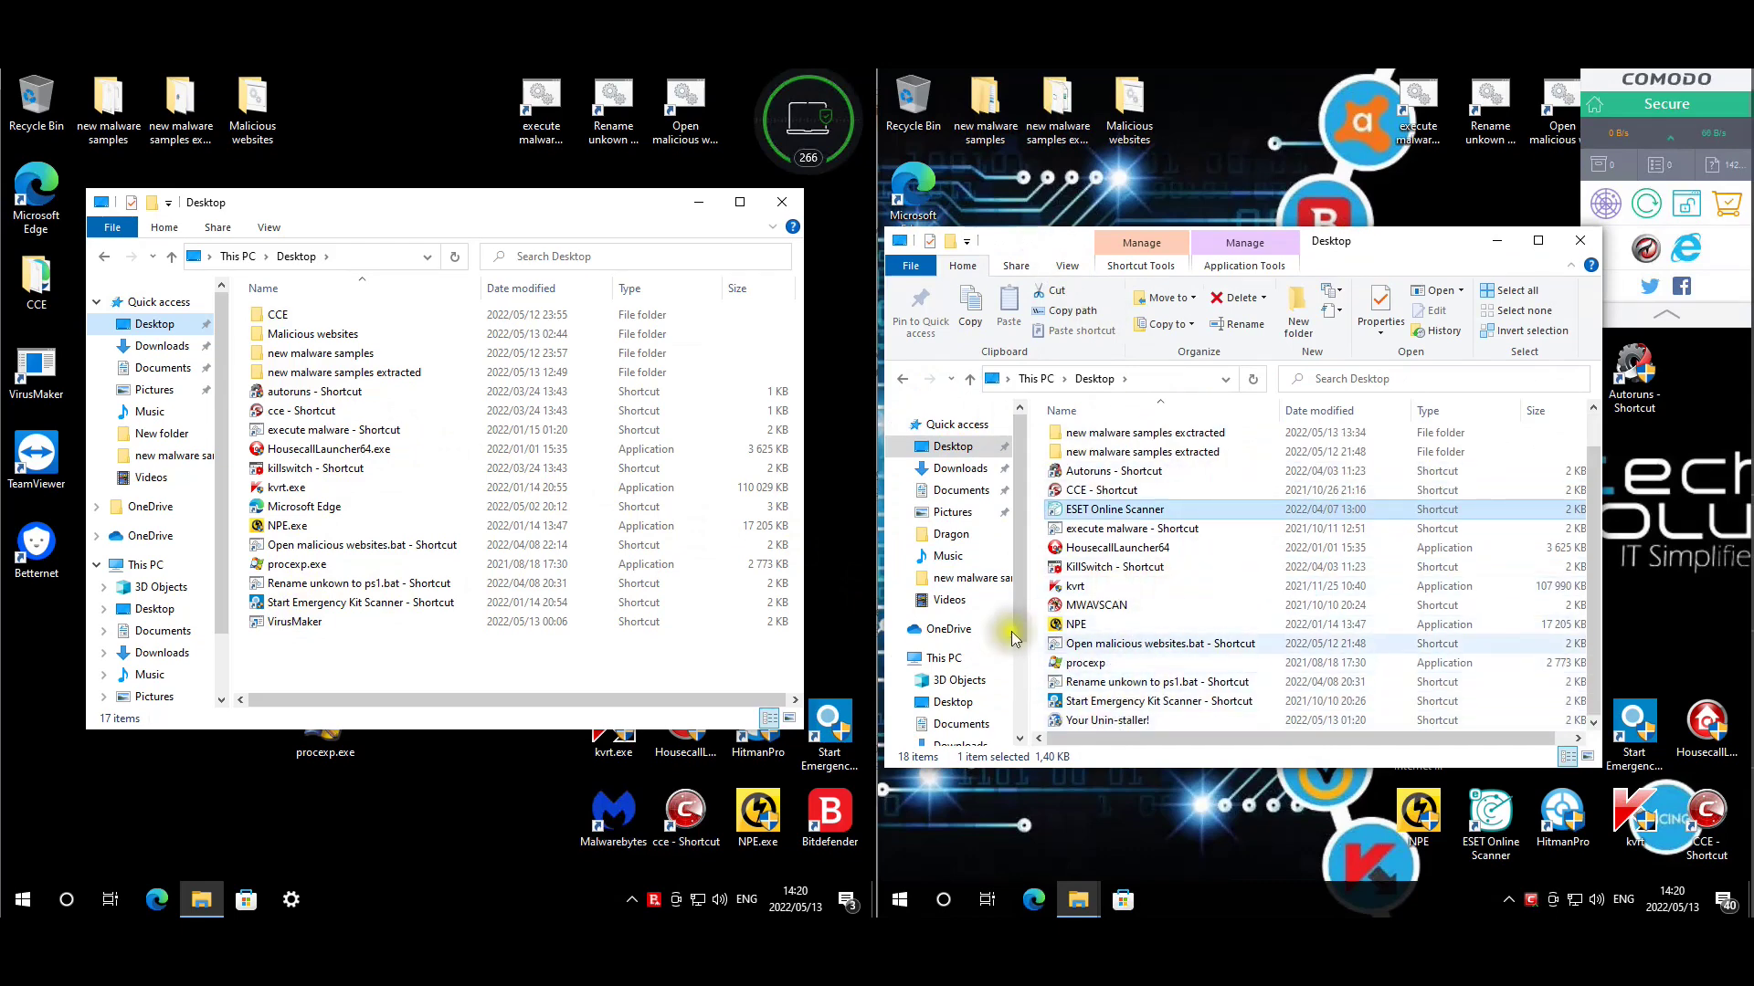
pyautogui.click(153, 349)
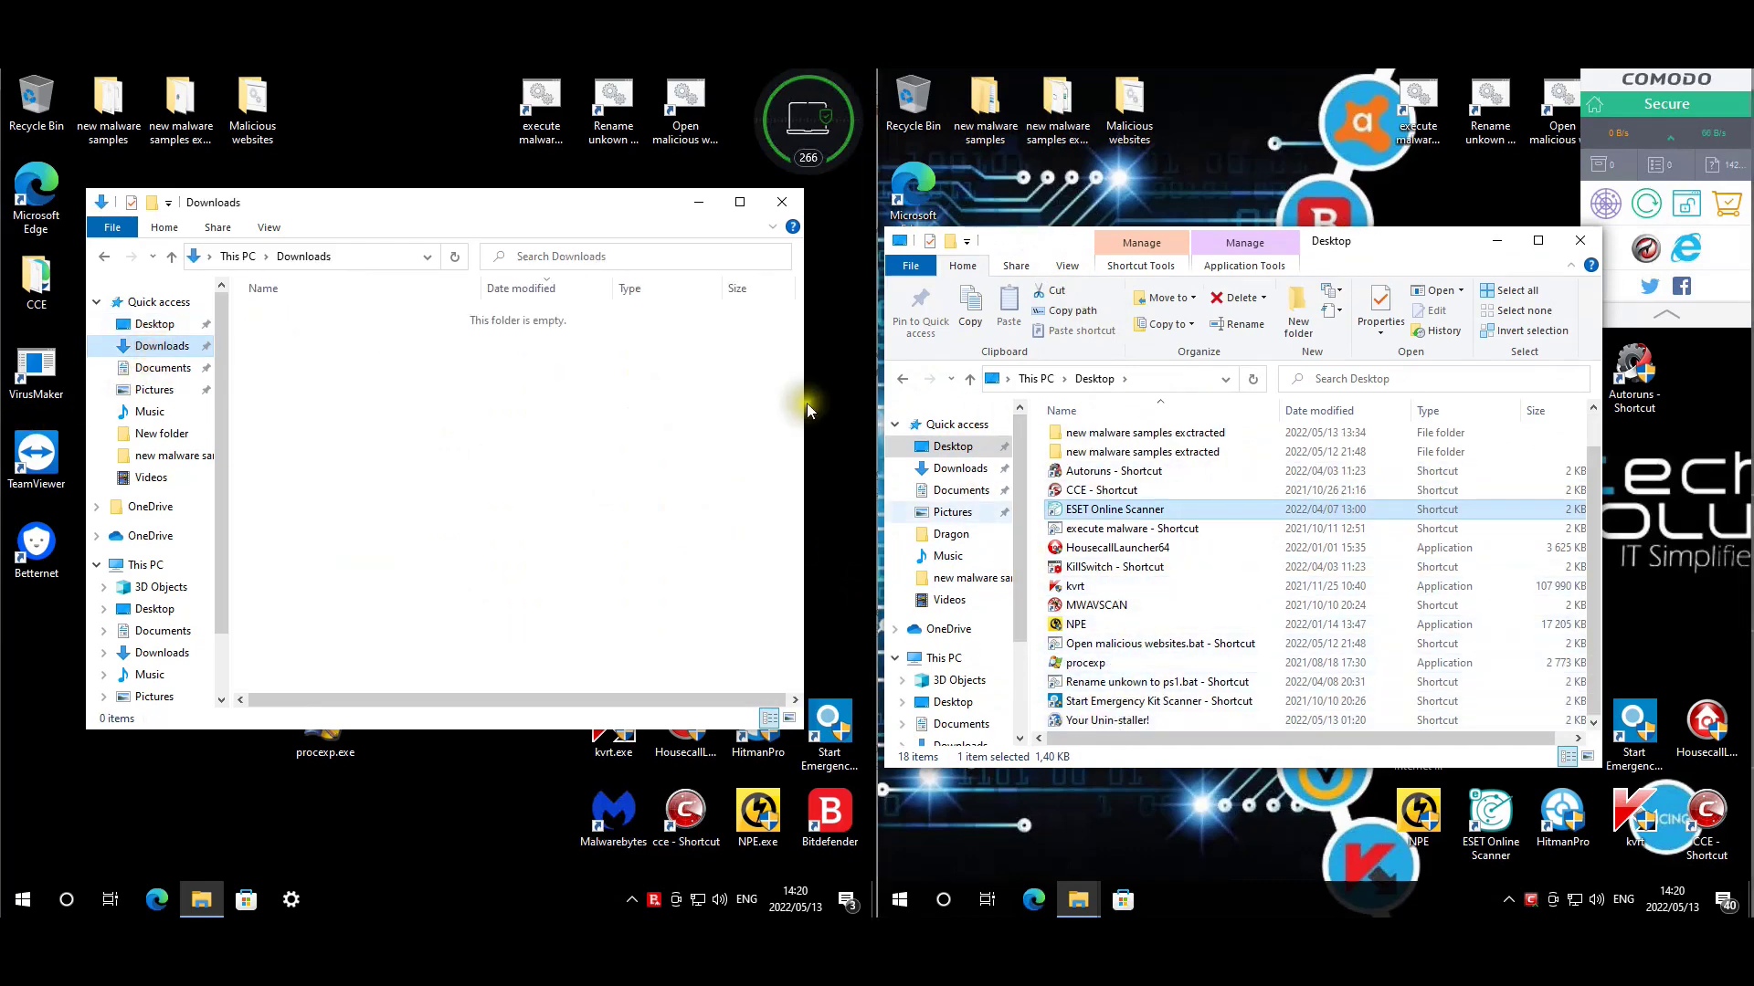
# Inspect the contents of the Downloads folder on the Comodo machine.
pyautogui.click(967, 471)
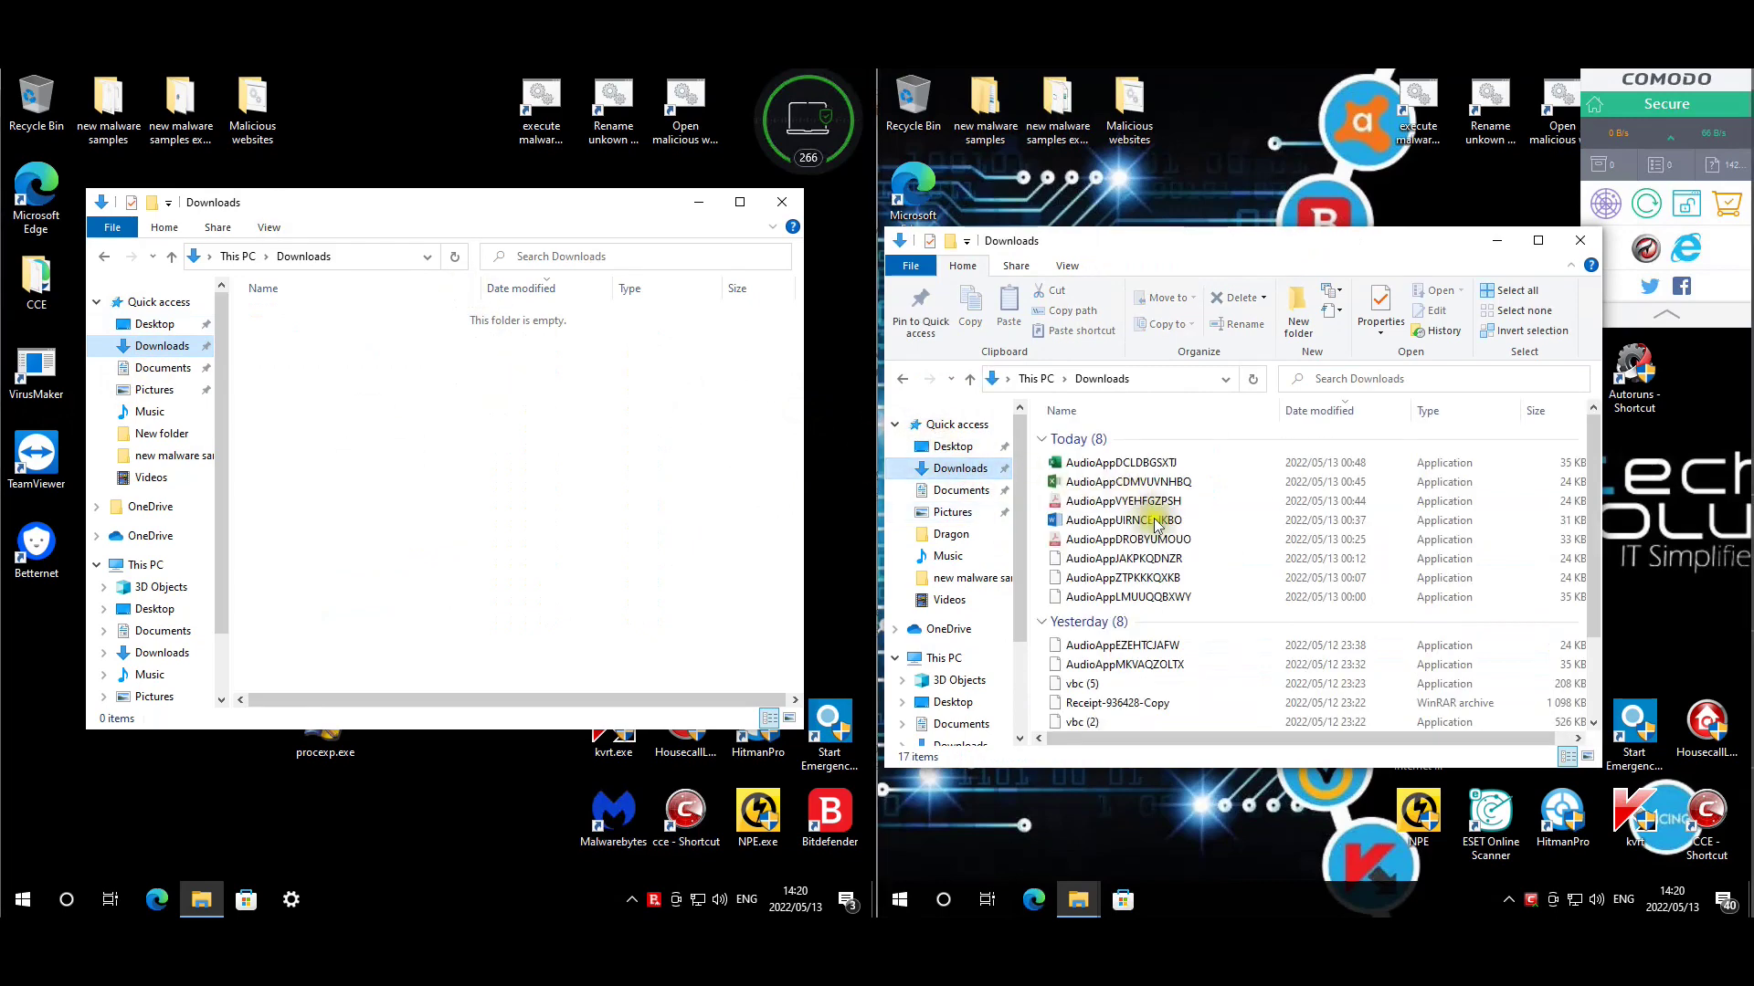
pyautogui.scroll(-3, 1261, 558)
pyautogui.scroll(3, 1187, 621)
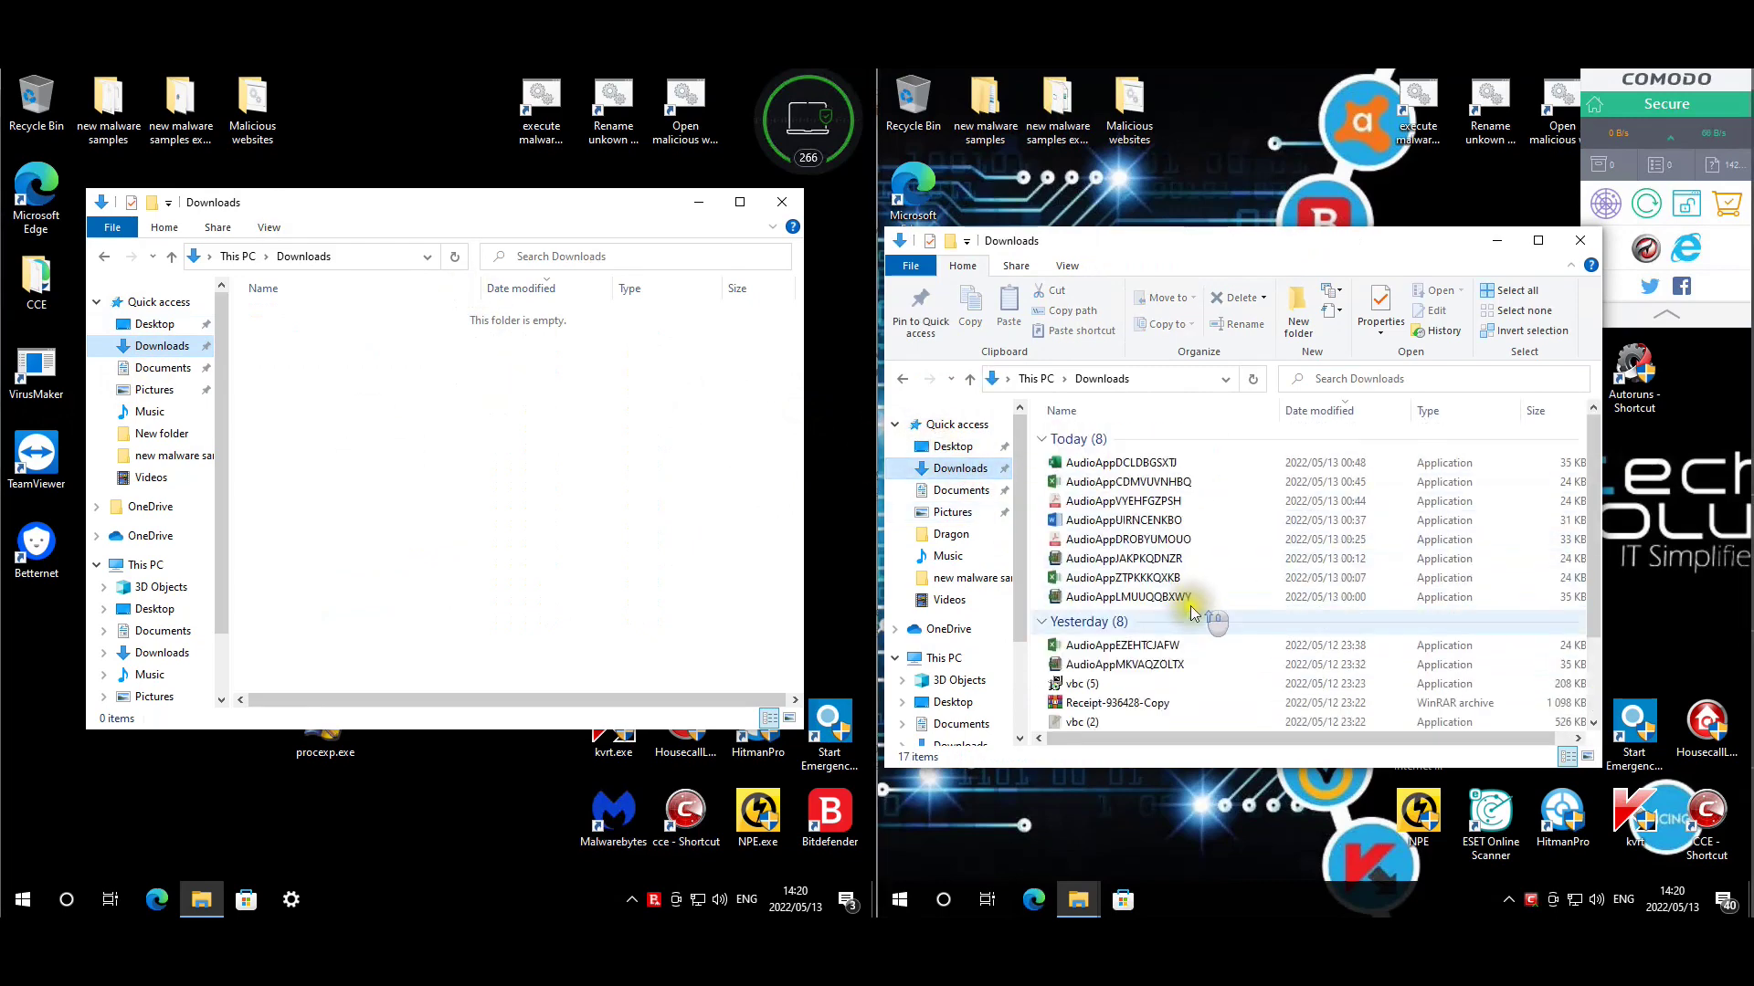
# Inspect the Documents folder on both machines and check the contents of New Text Document.txt on the Bitdefender machine.
pyautogui.click(162, 367)
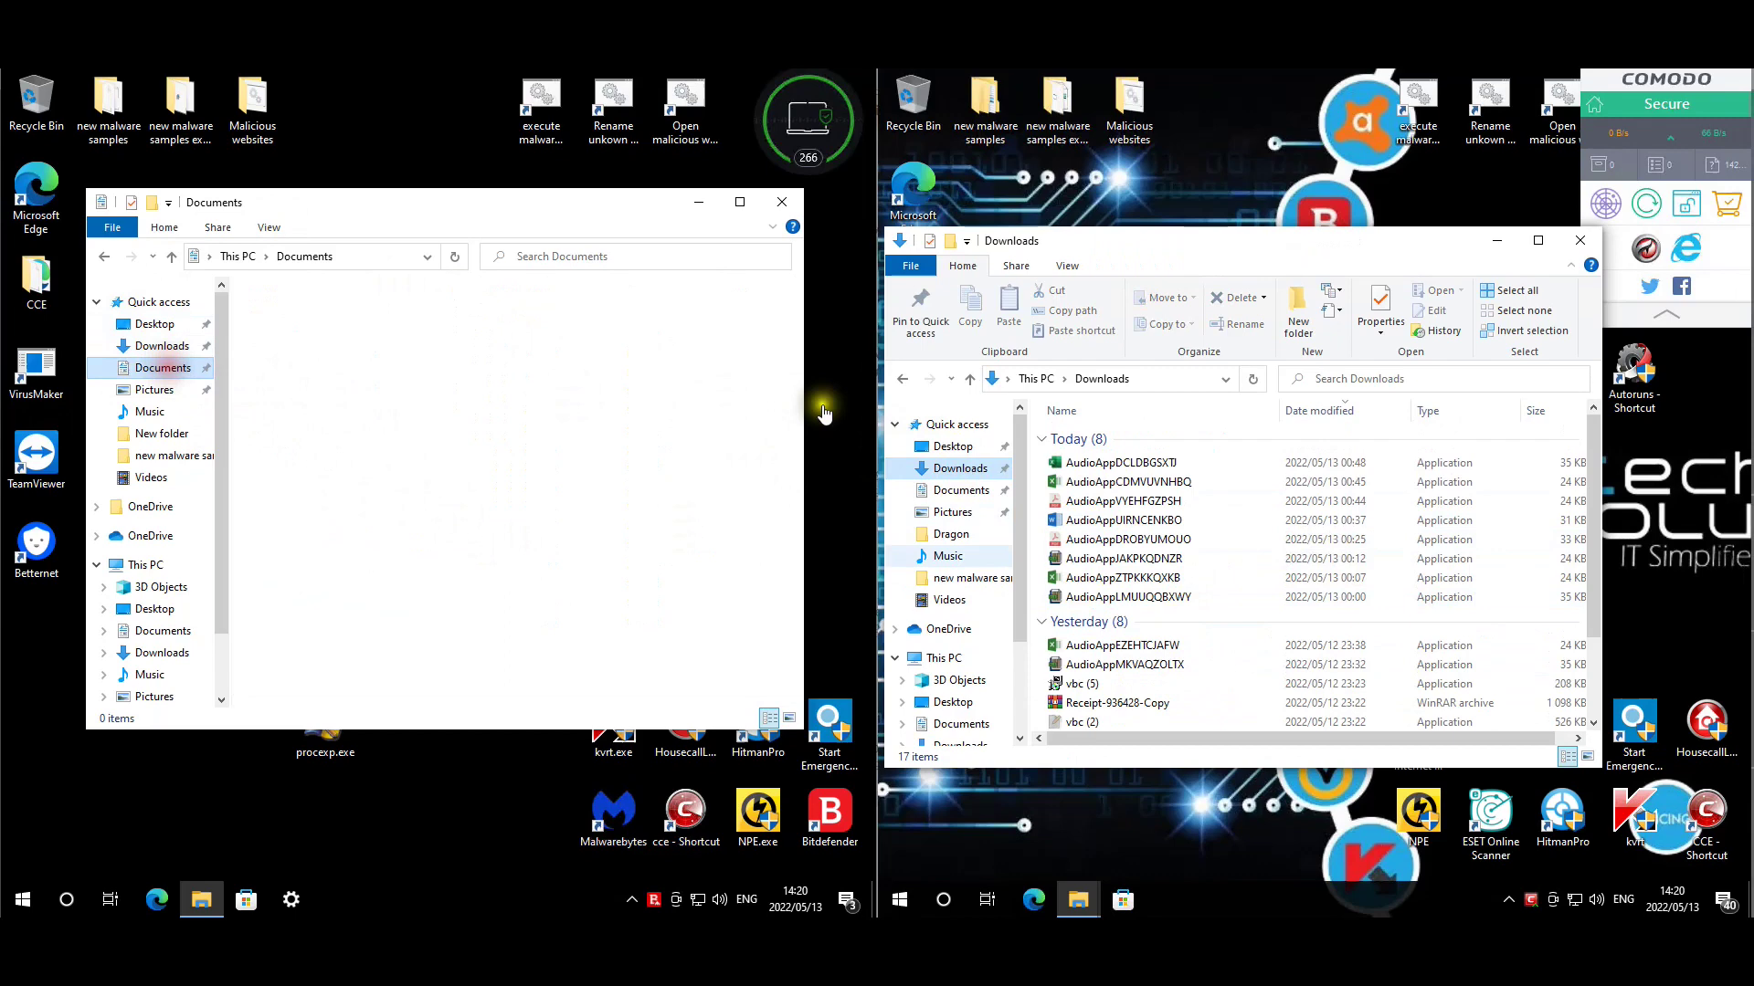
pyautogui.click(961, 489)
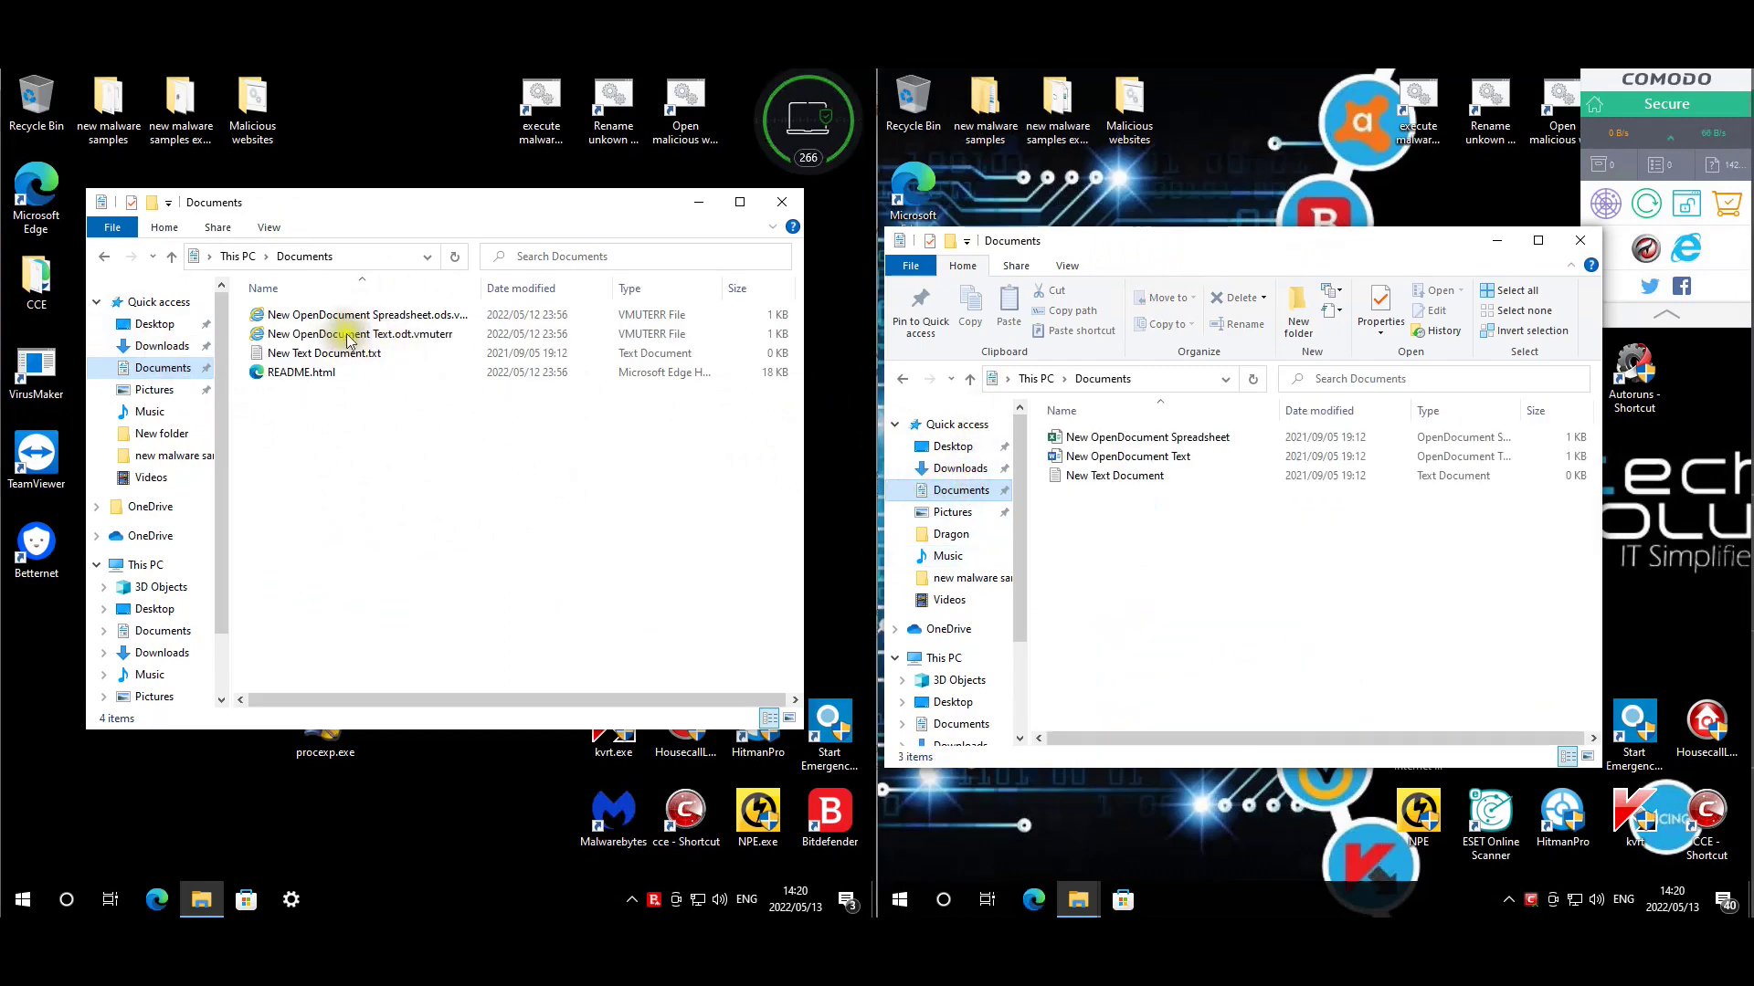
pyautogui.click(299, 357)
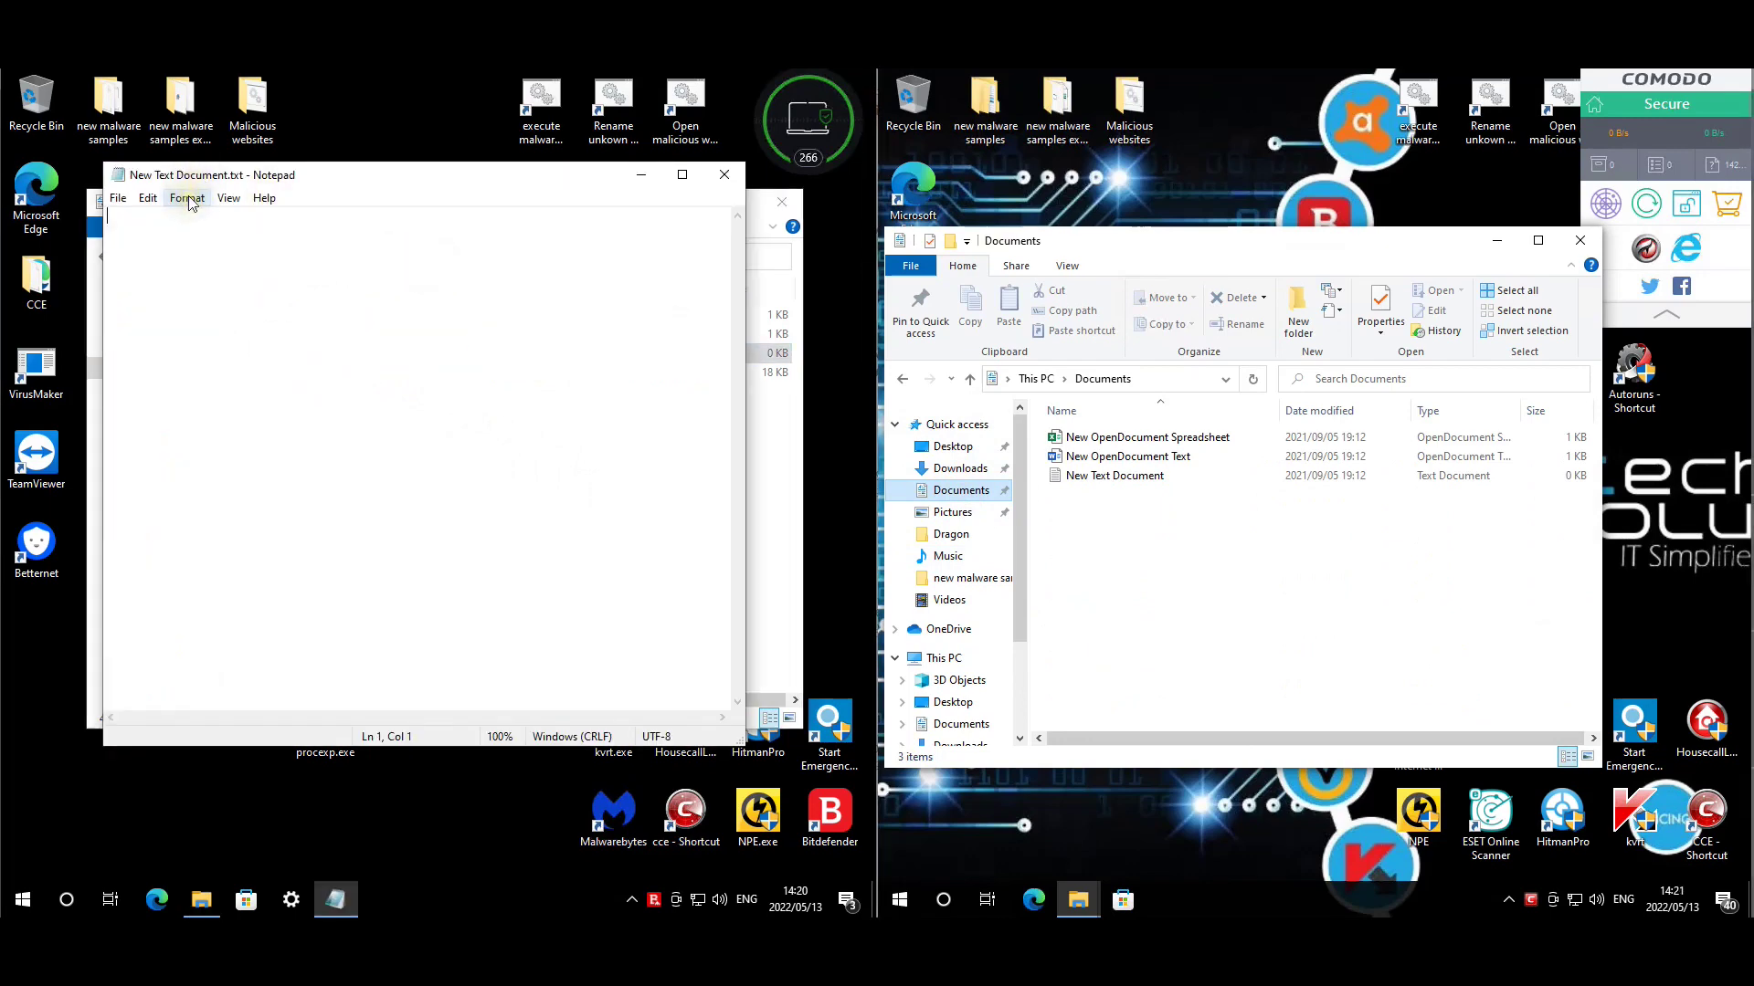
pyautogui.click(726, 177)
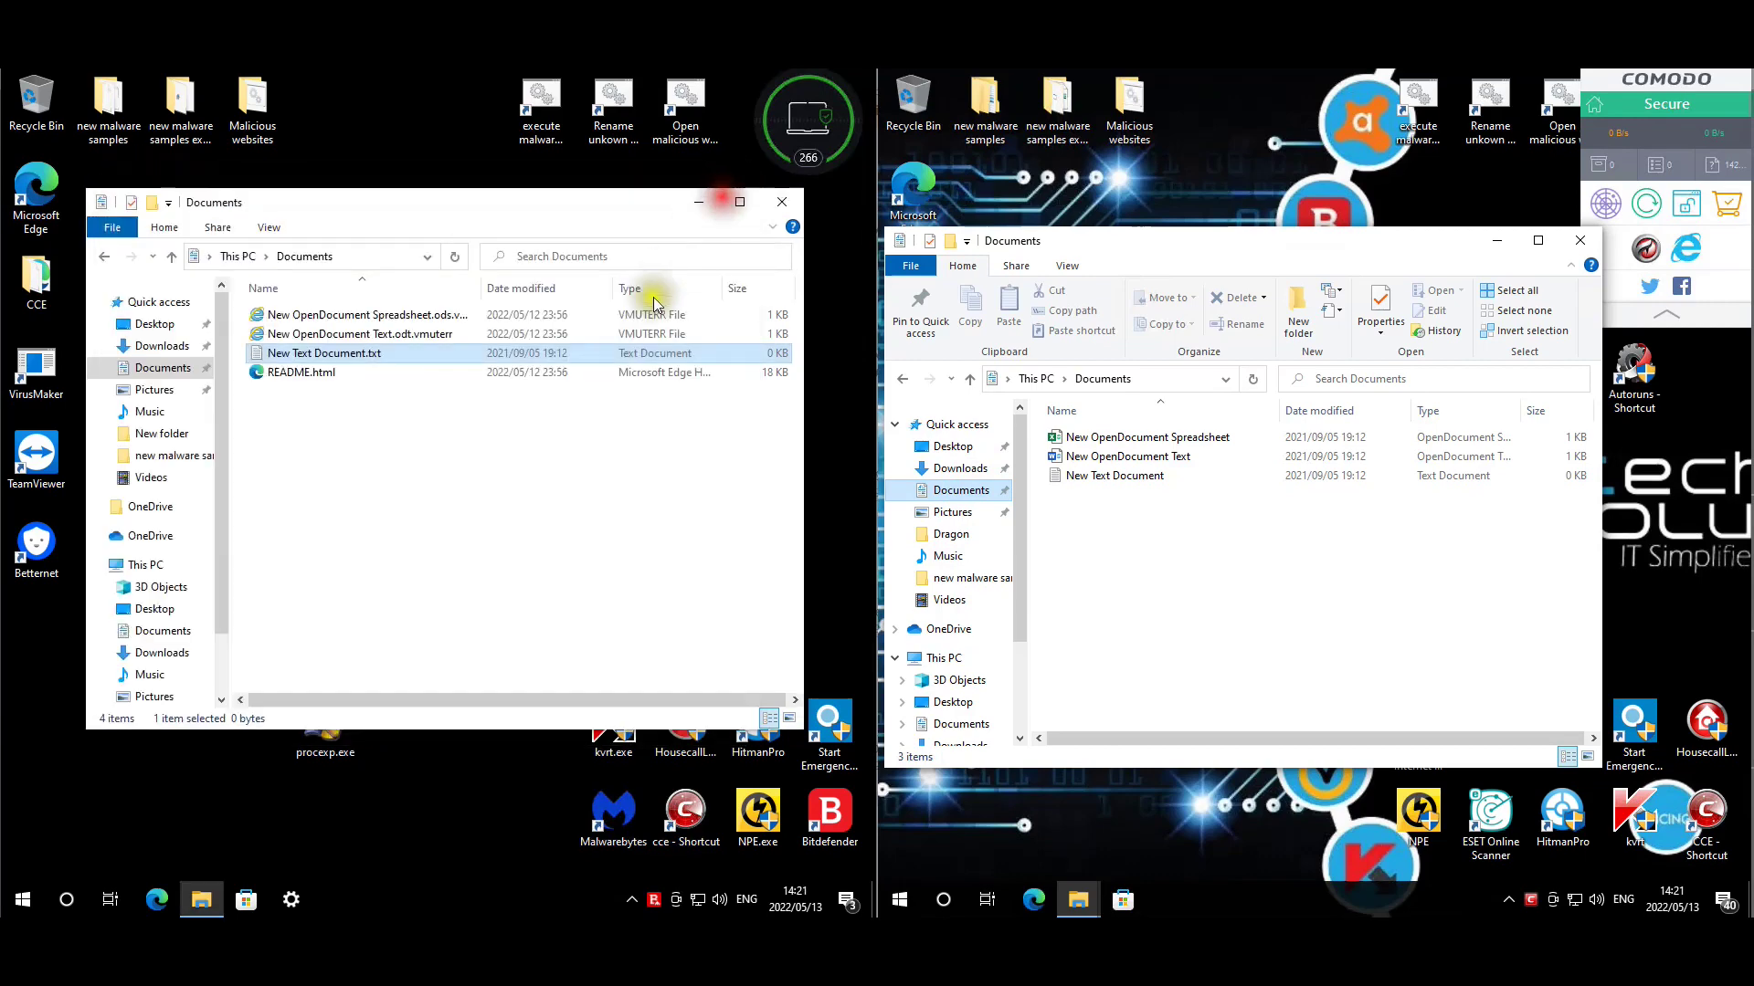
# Read README.html from Documents on the Bitdefender machine and close it, and open the Pictures folder on the Comodo machine.
pyautogui.click(313, 376)
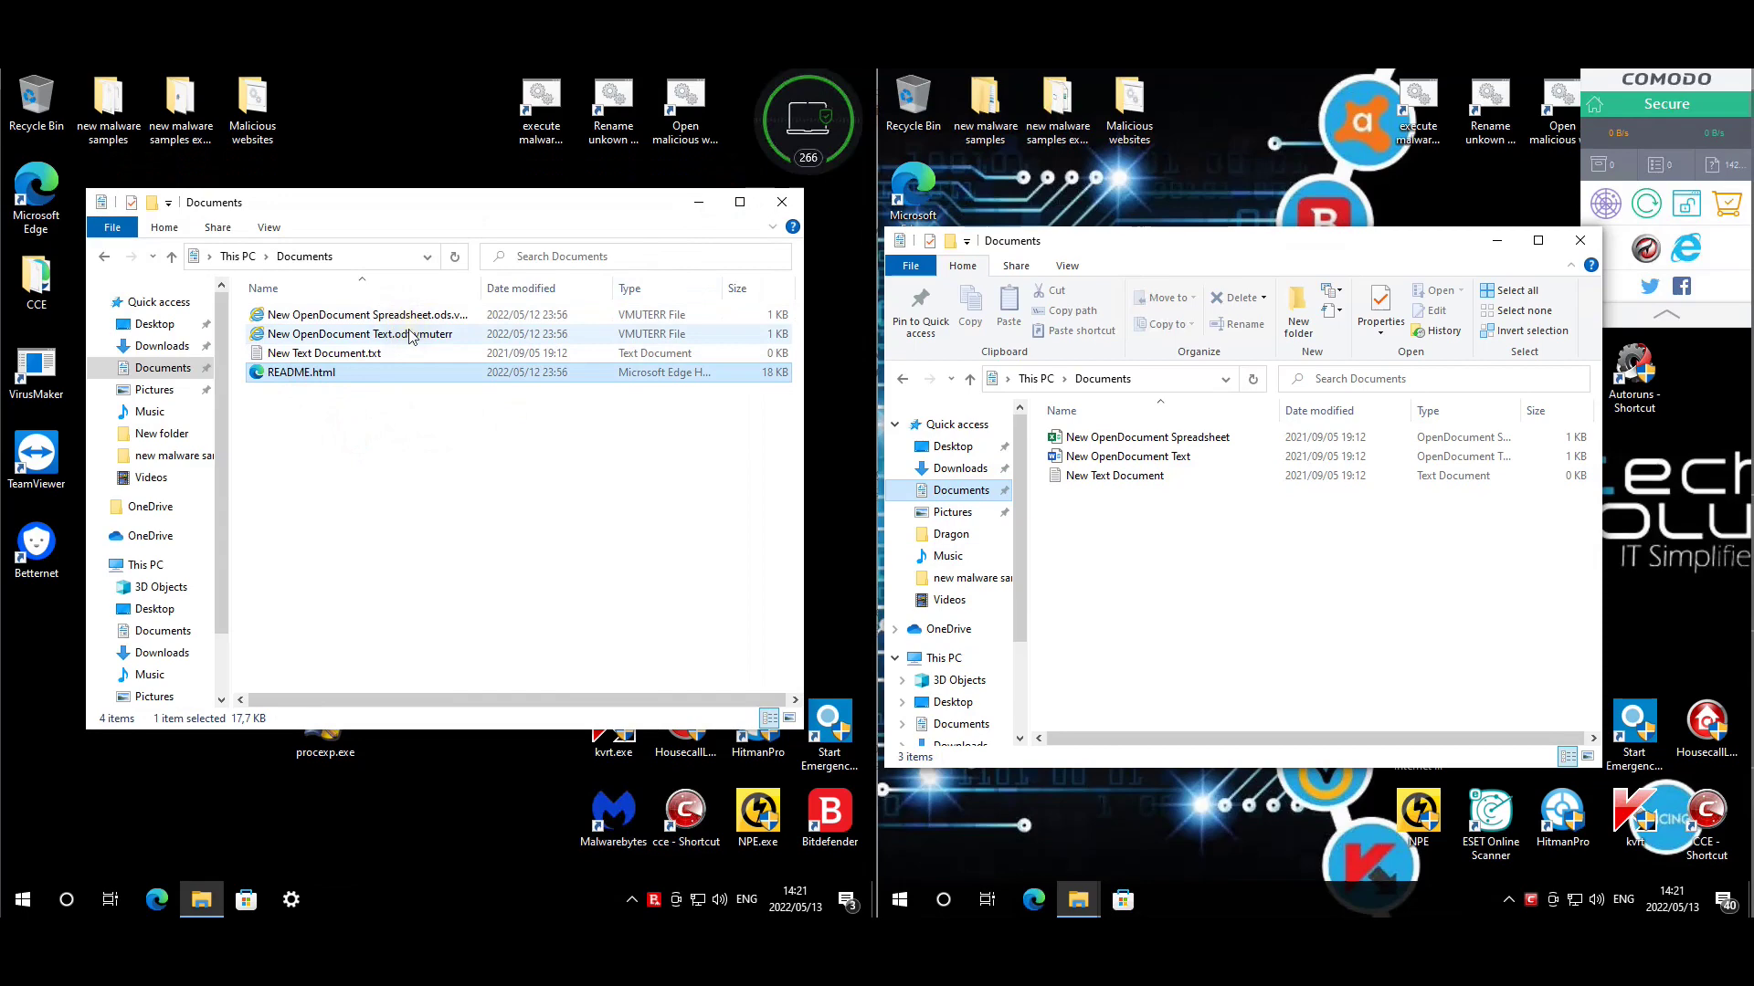
pyautogui.click(942, 513)
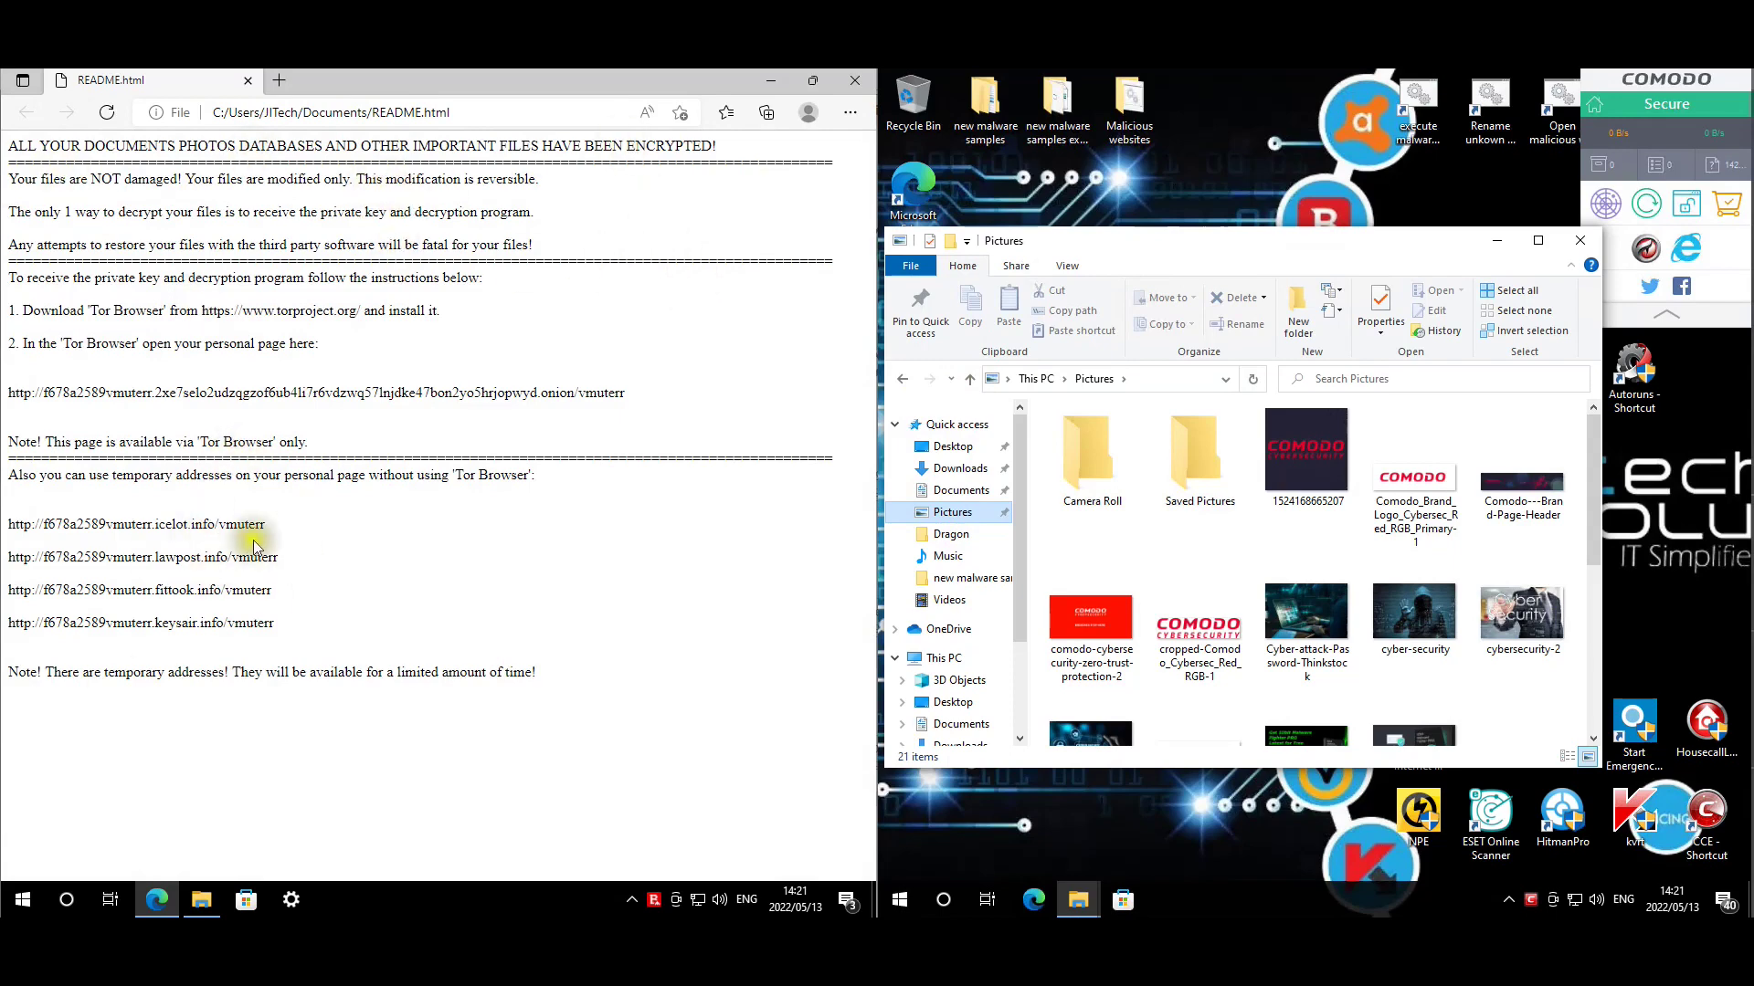
pyautogui.click(275, 525)
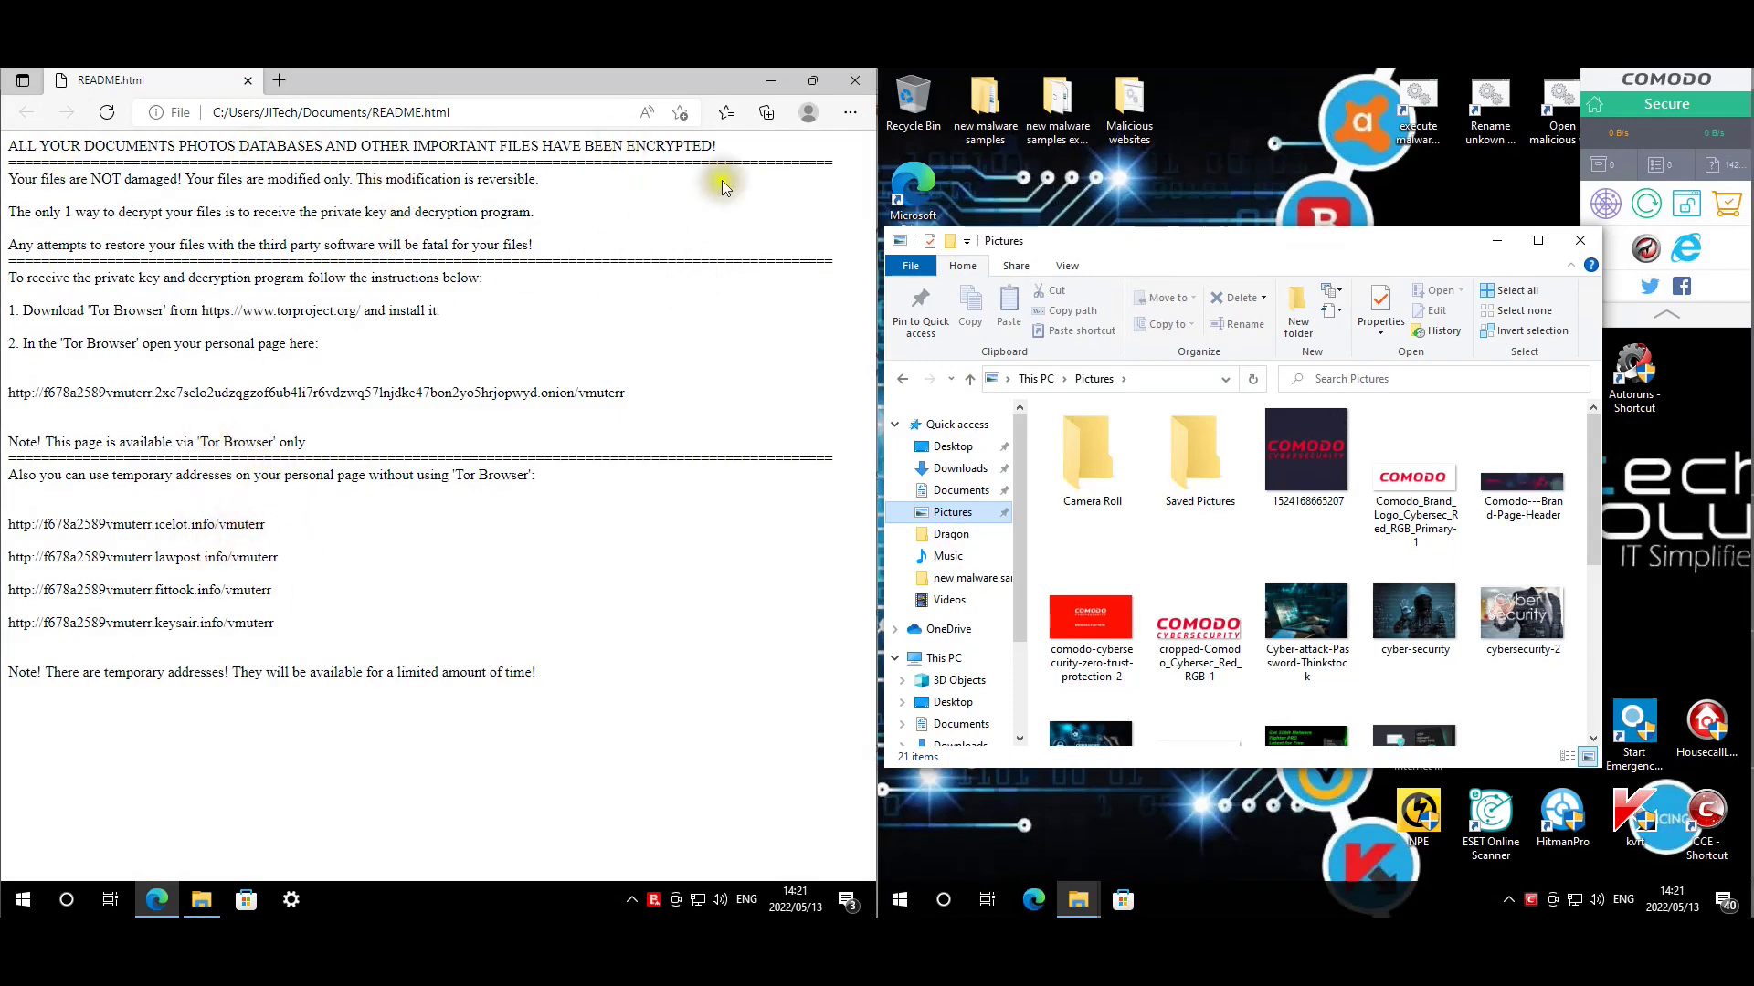
pyautogui.click(855, 80)
# Compare the files in the Pictures folder on both machines down to the end of each list.
pyautogui.click(153, 389)
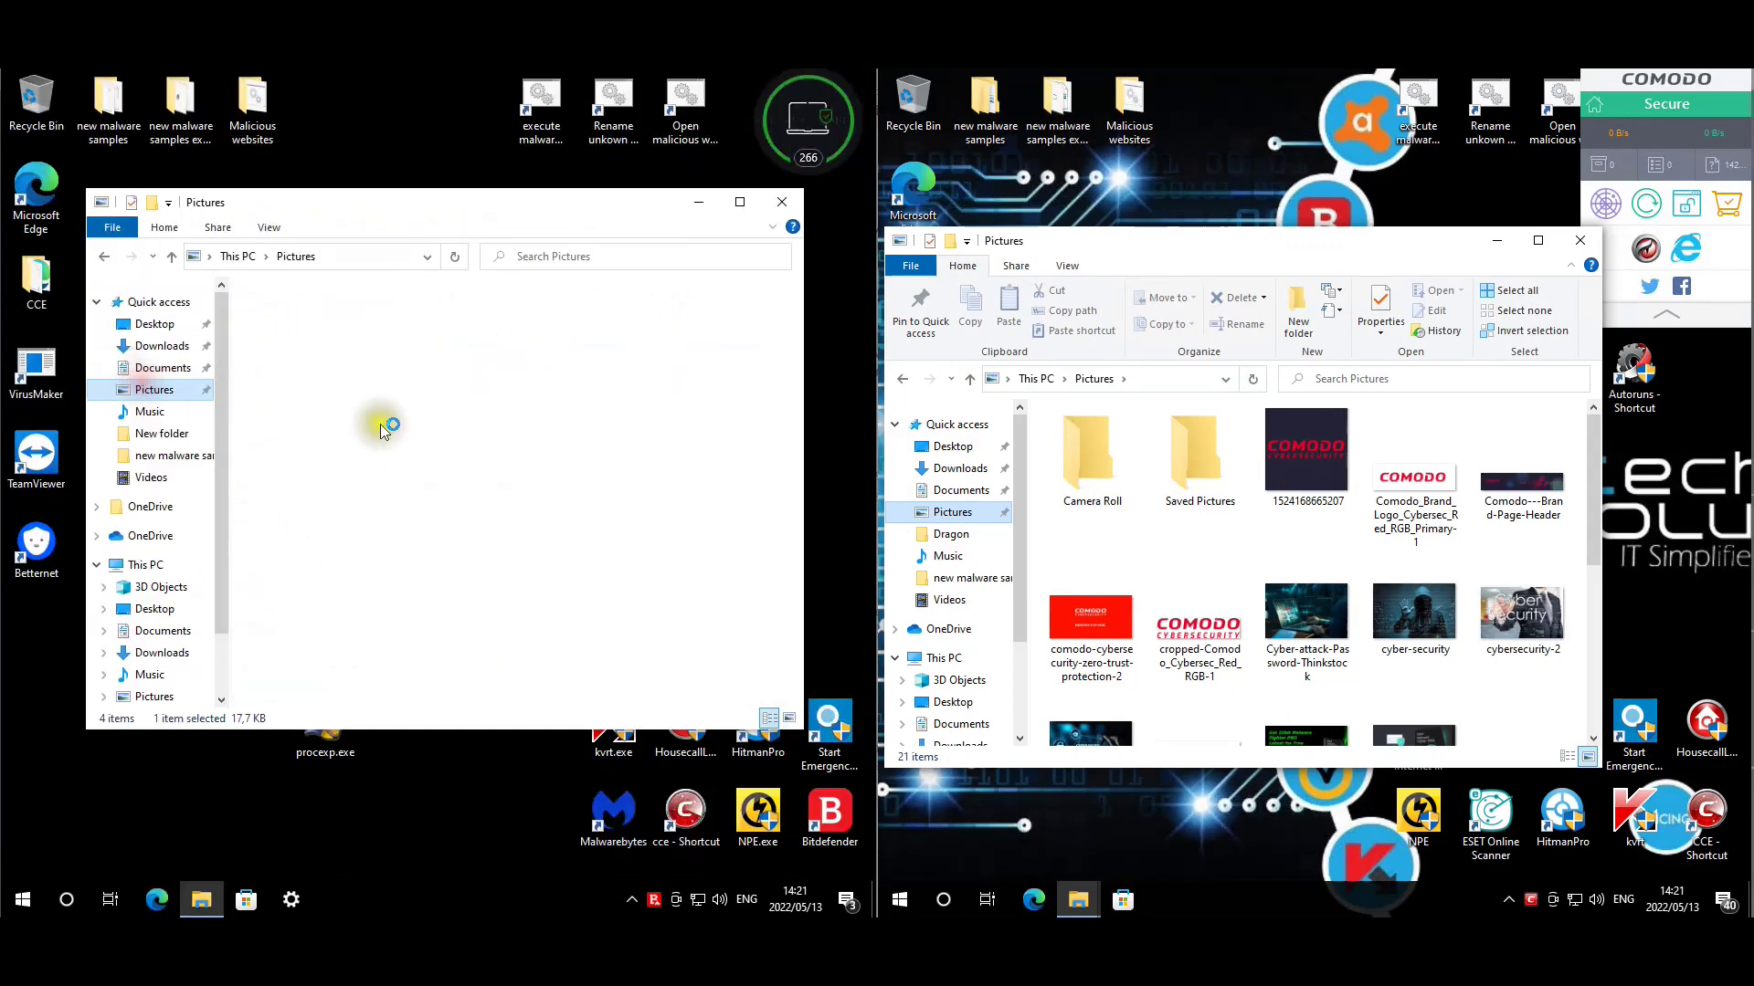
pyautogui.moveTo(796, 384); pyautogui.dragTo(793, 607)
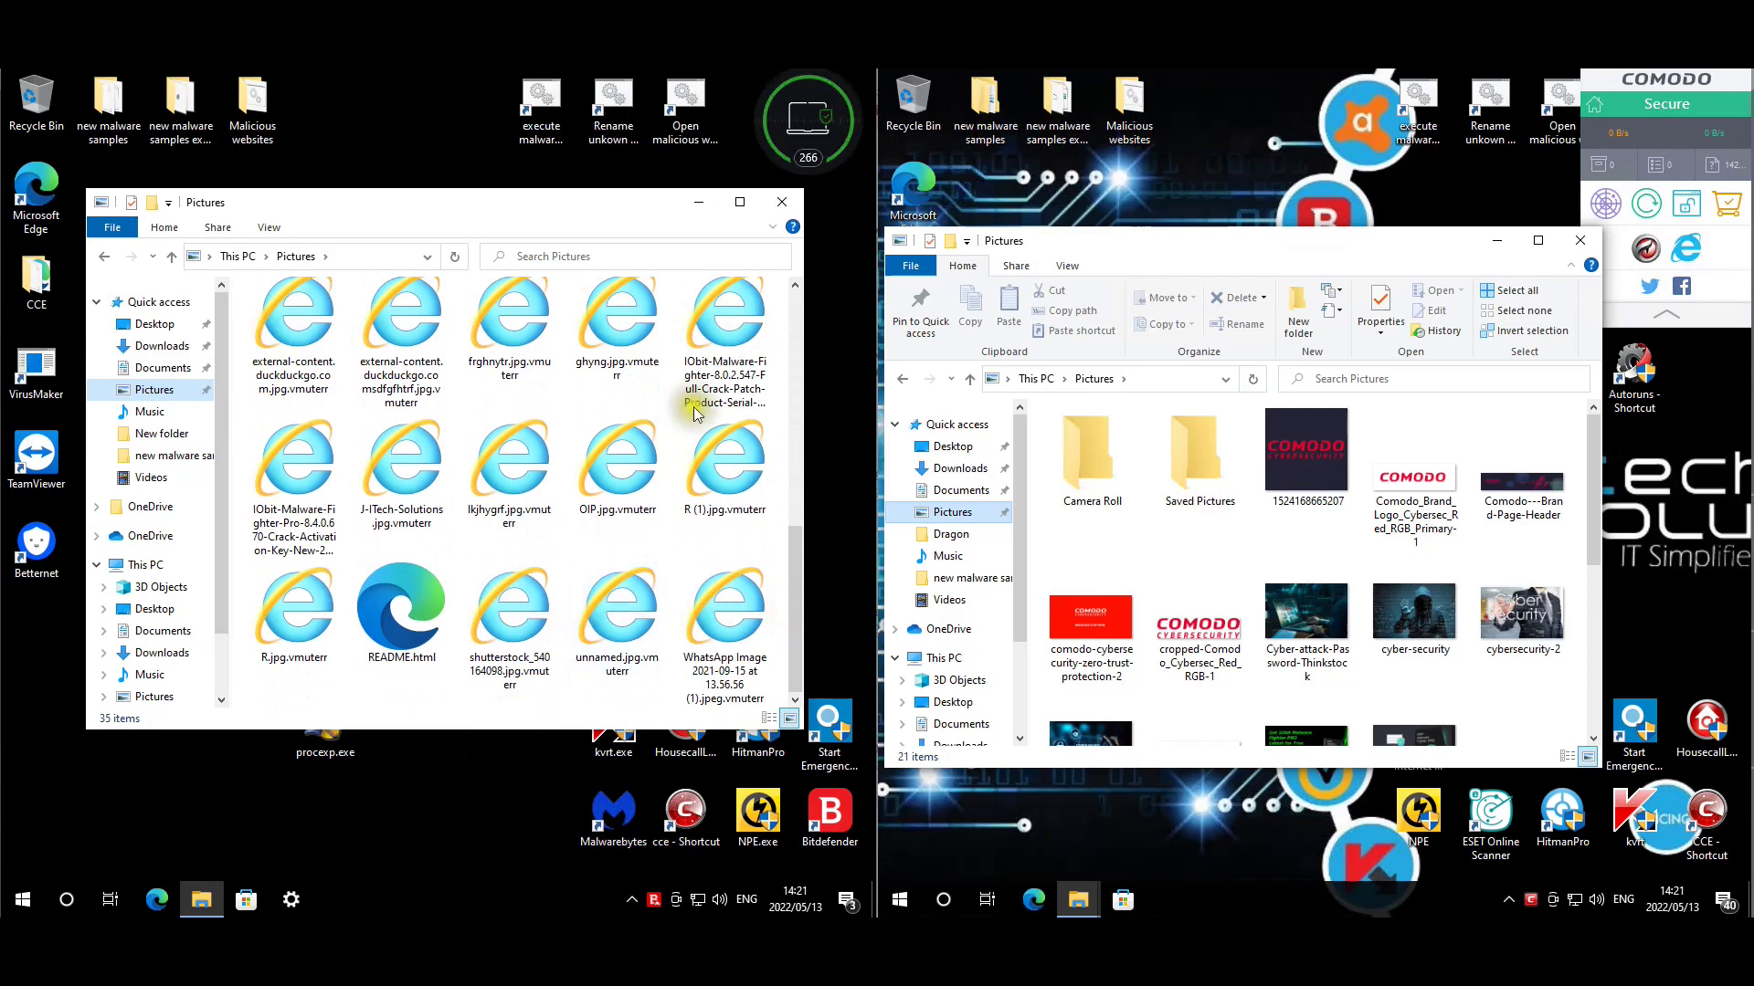
pyautogui.moveTo(1595, 429); pyautogui.dragTo(1597, 587)
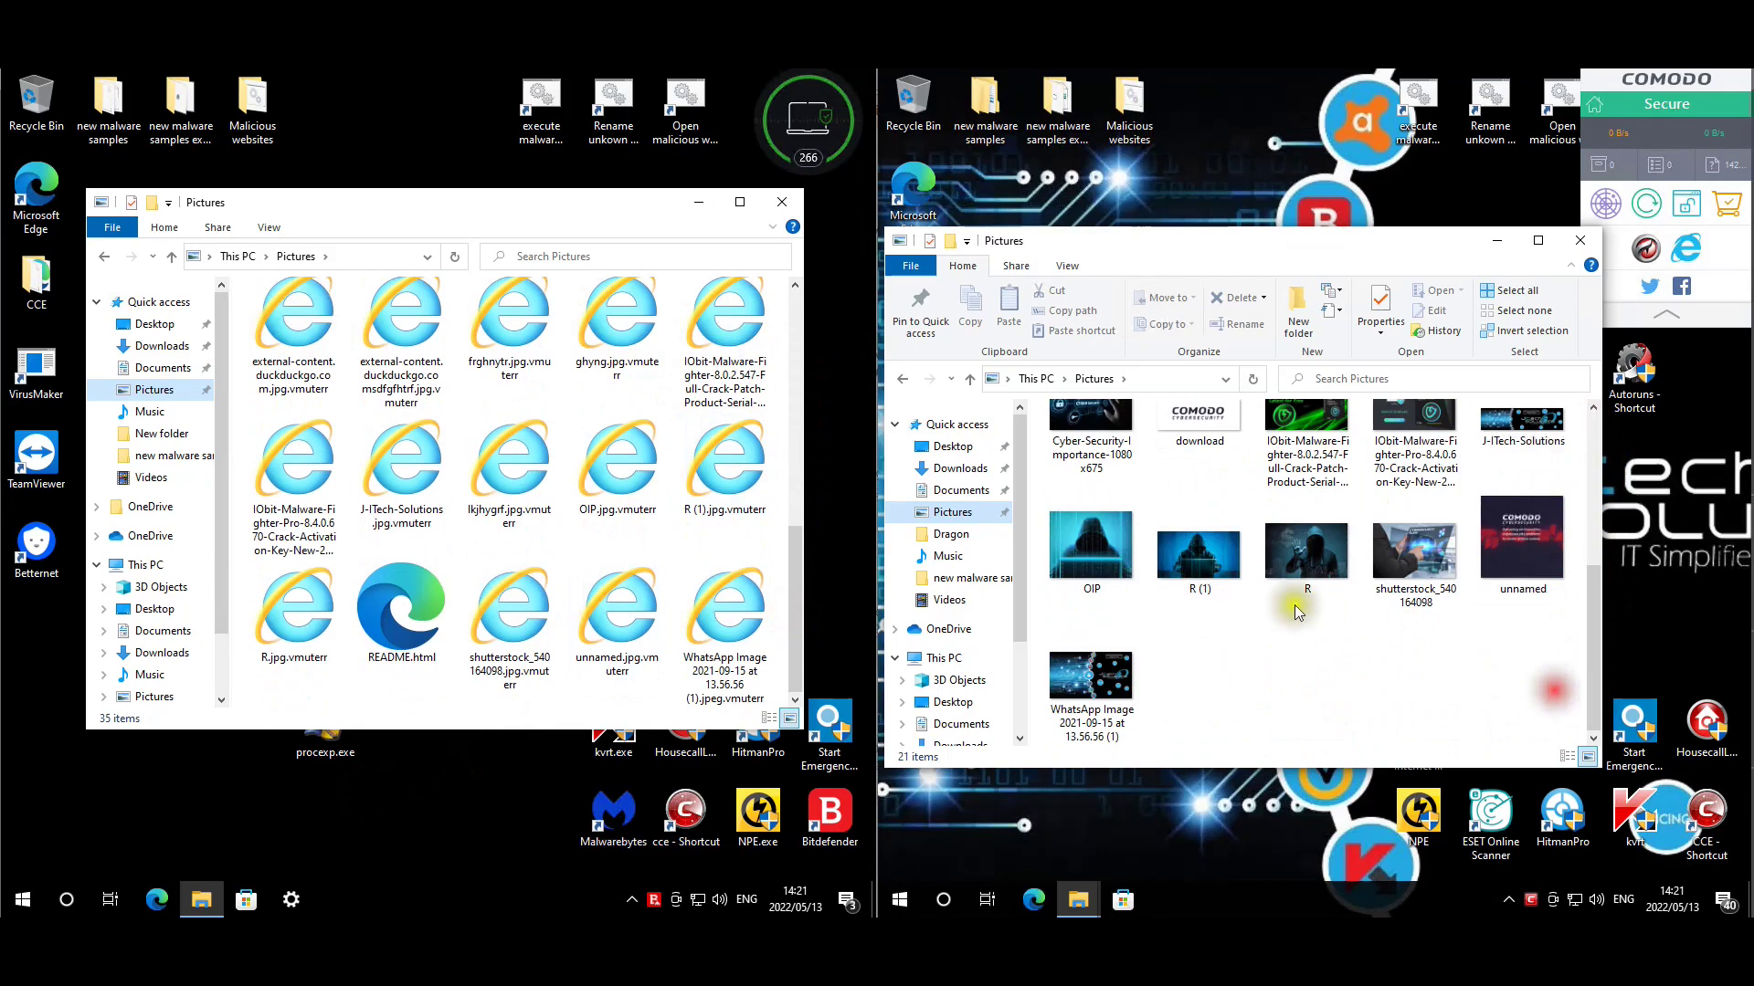
# Check the Music folder on both machines and close all File Explorer windows.
pyautogui.click(948, 556)
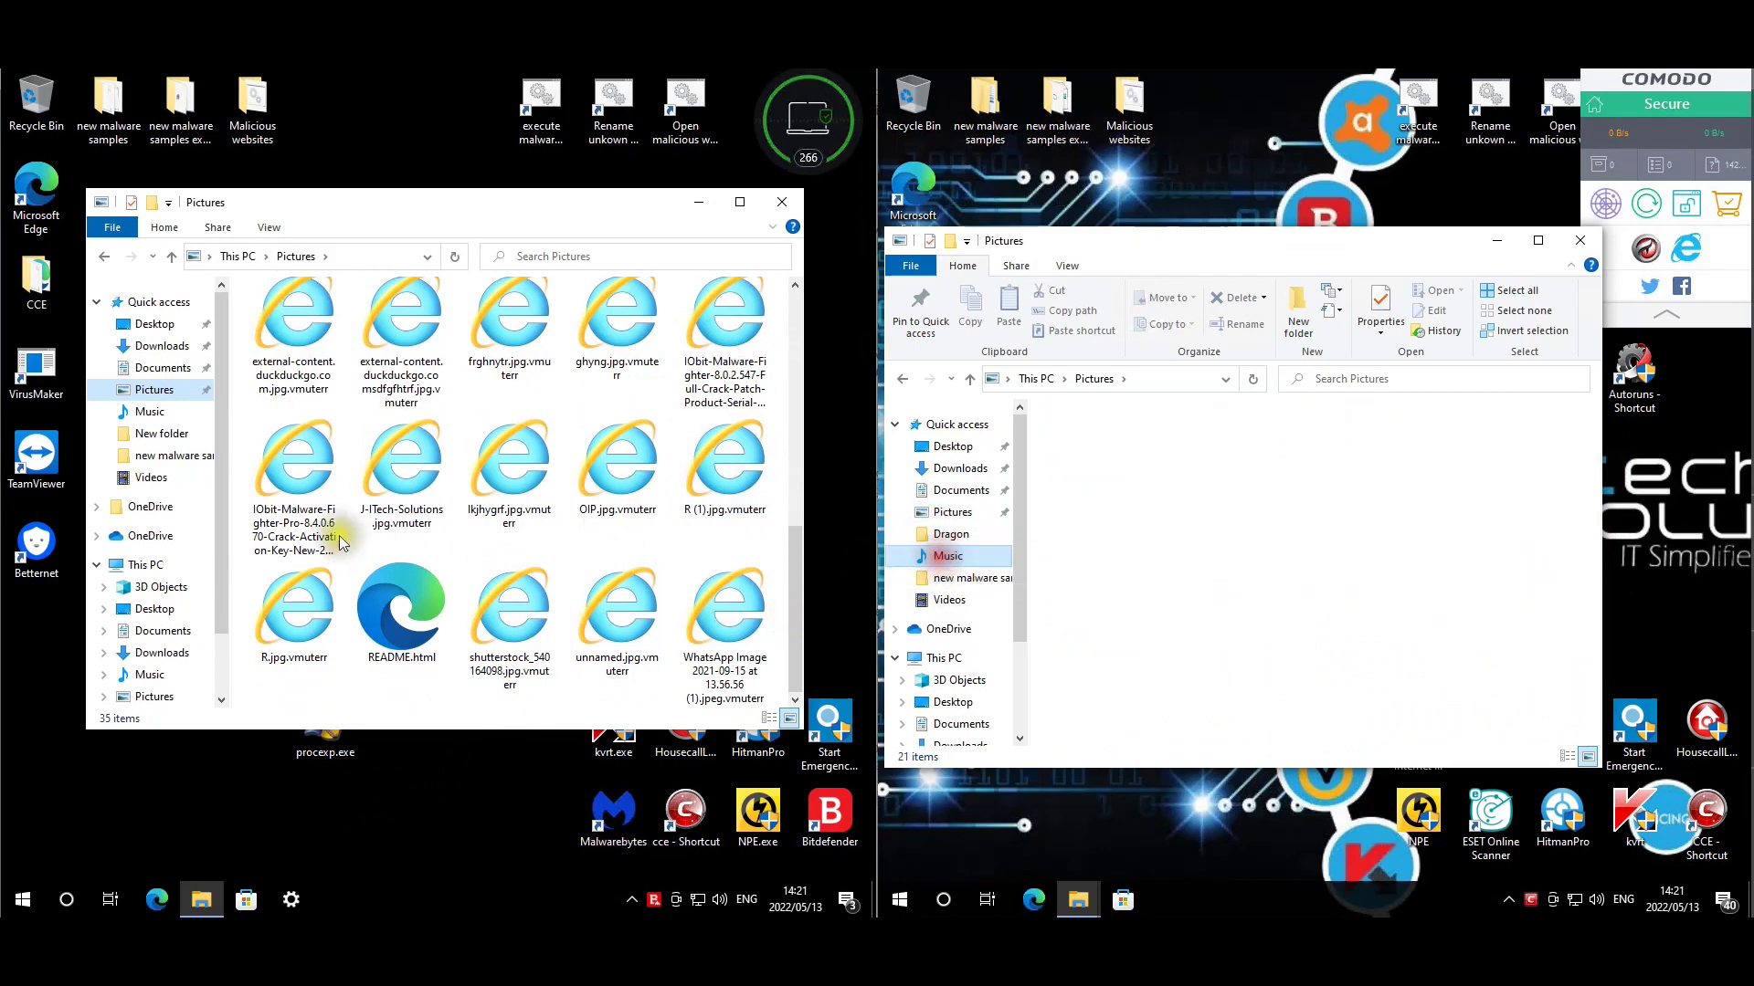
pyautogui.click(203, 412)
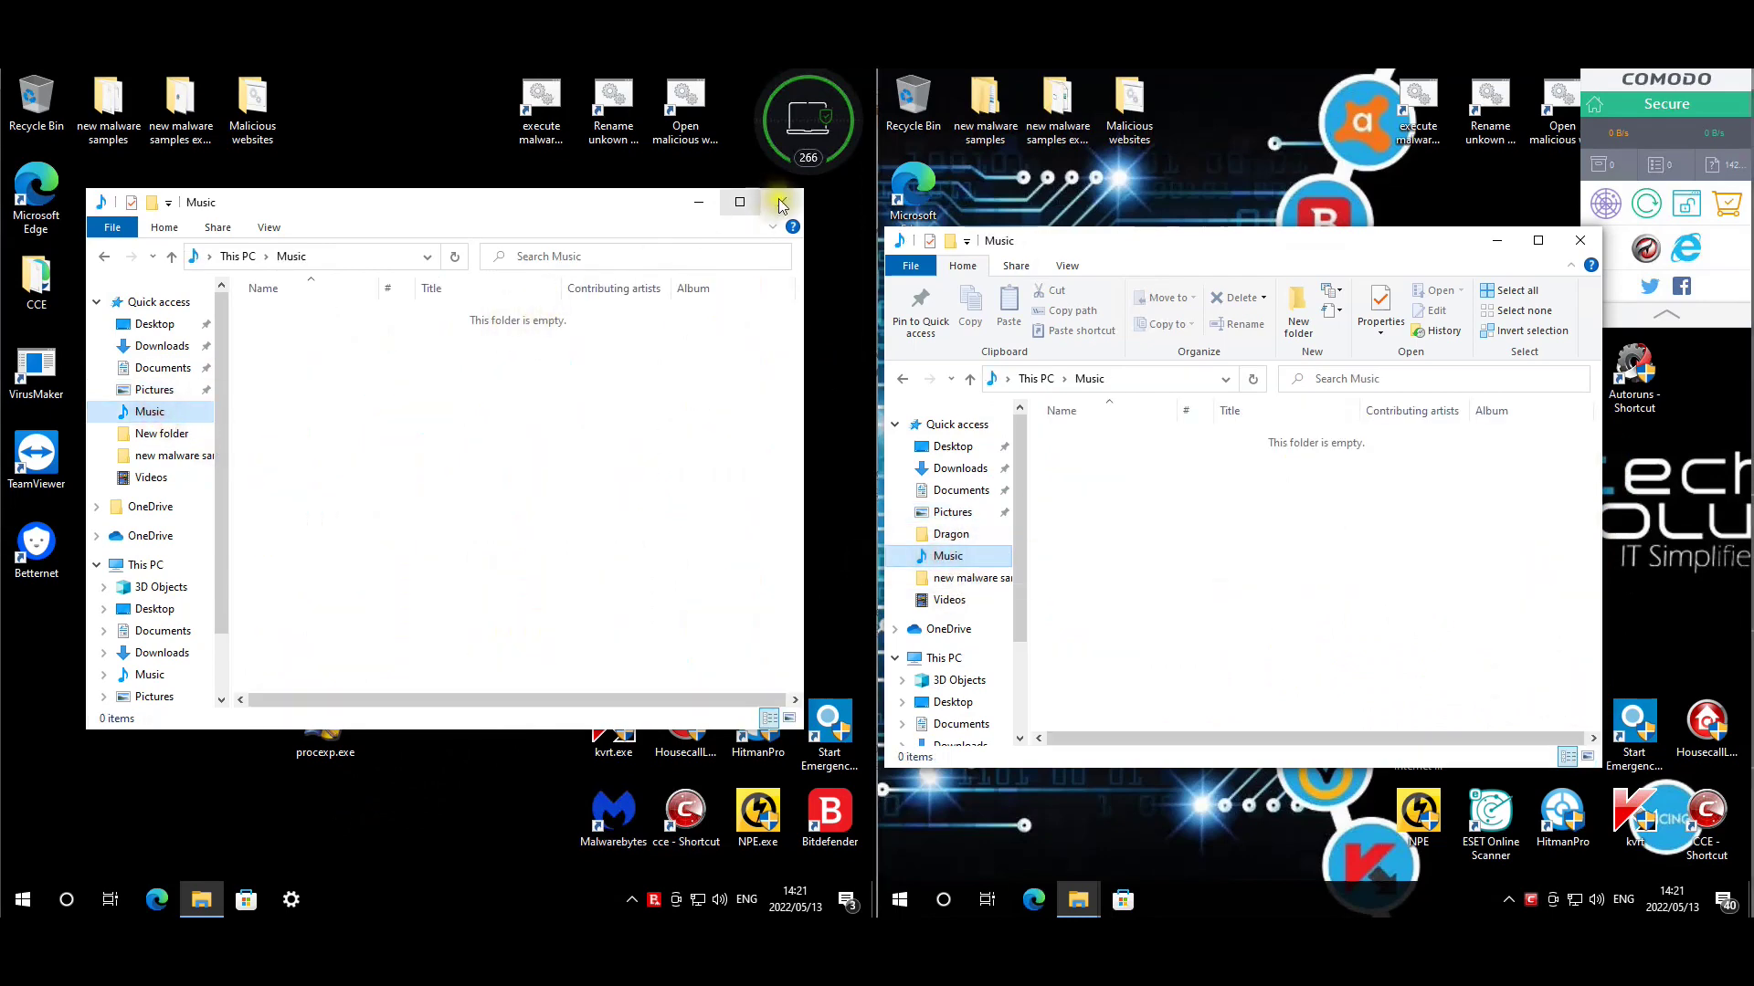
pyautogui.click(781, 203)
pyautogui.click(1579, 241)
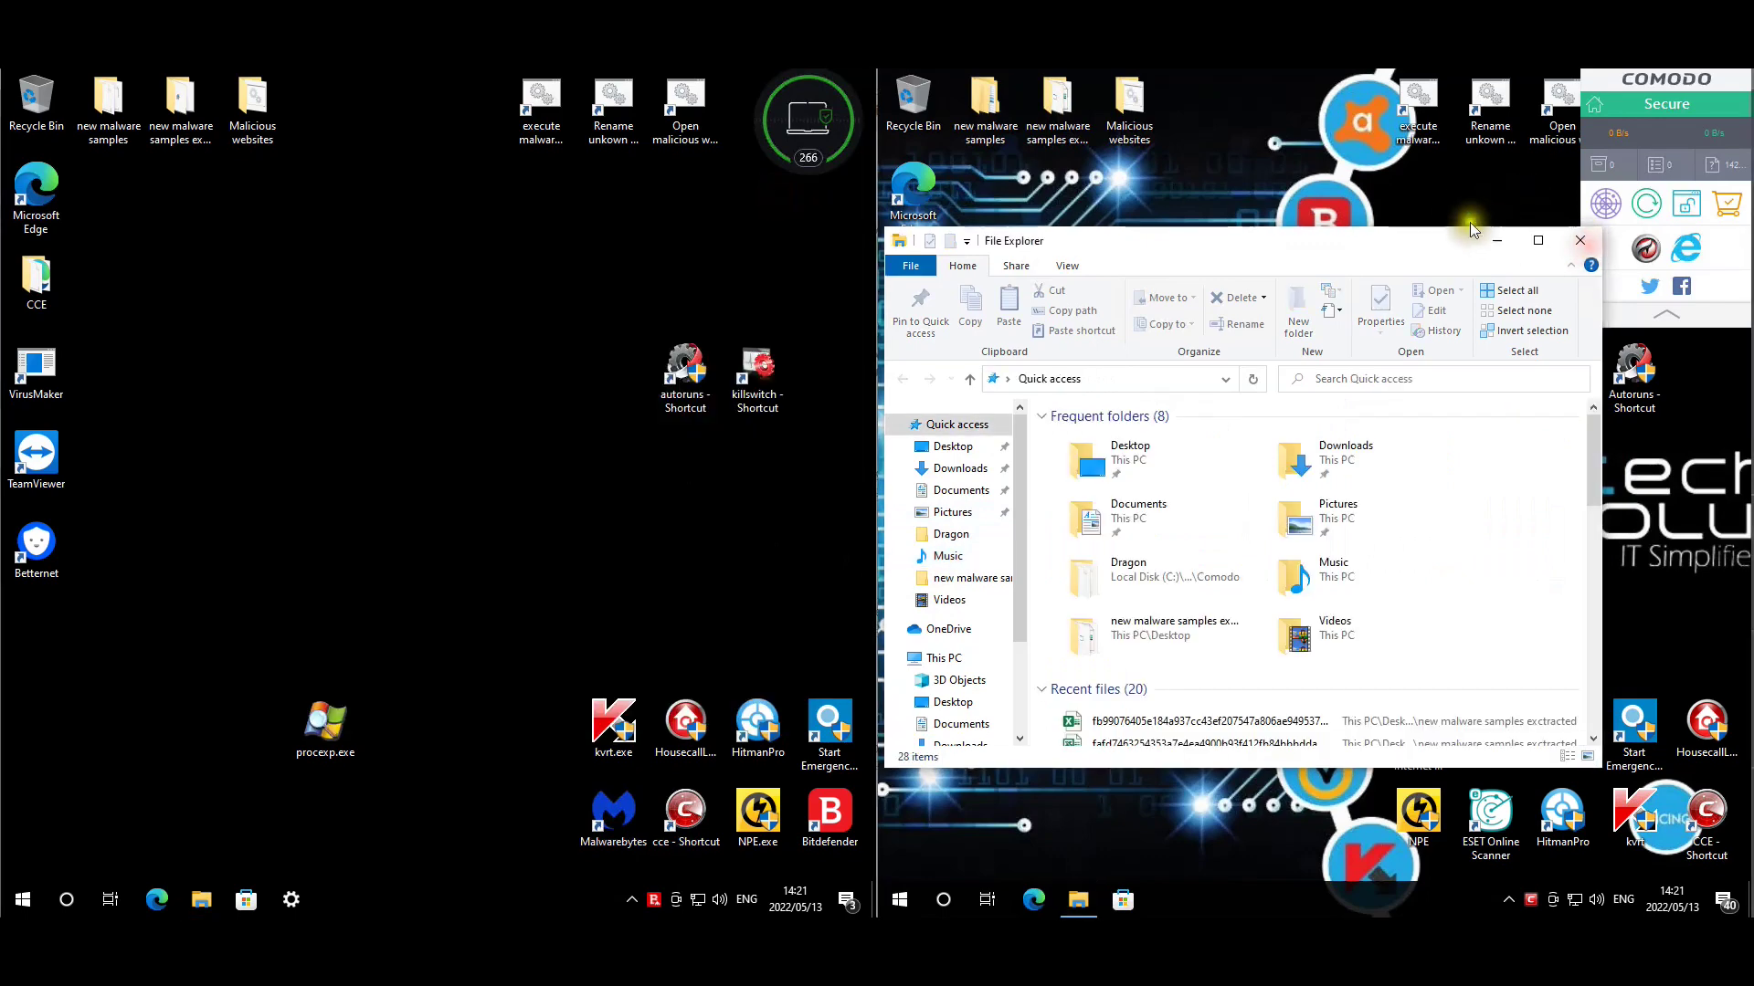
pyautogui.click(1579, 240)
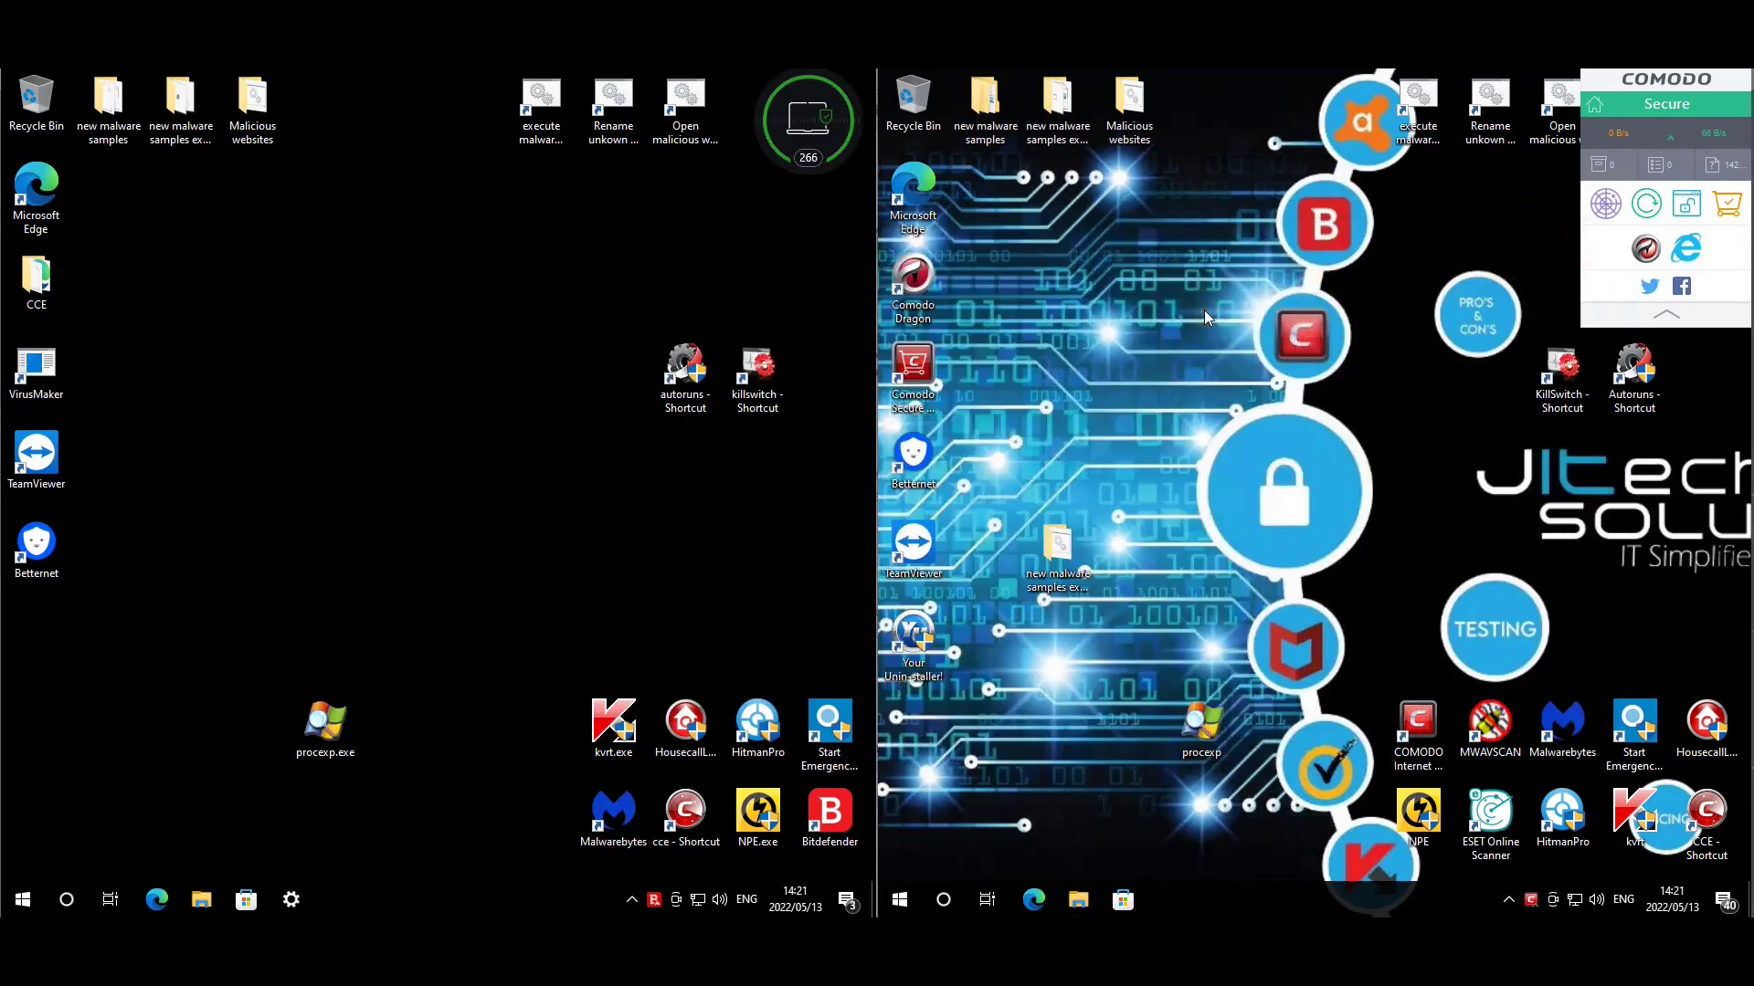
pyautogui.click(445, 209)
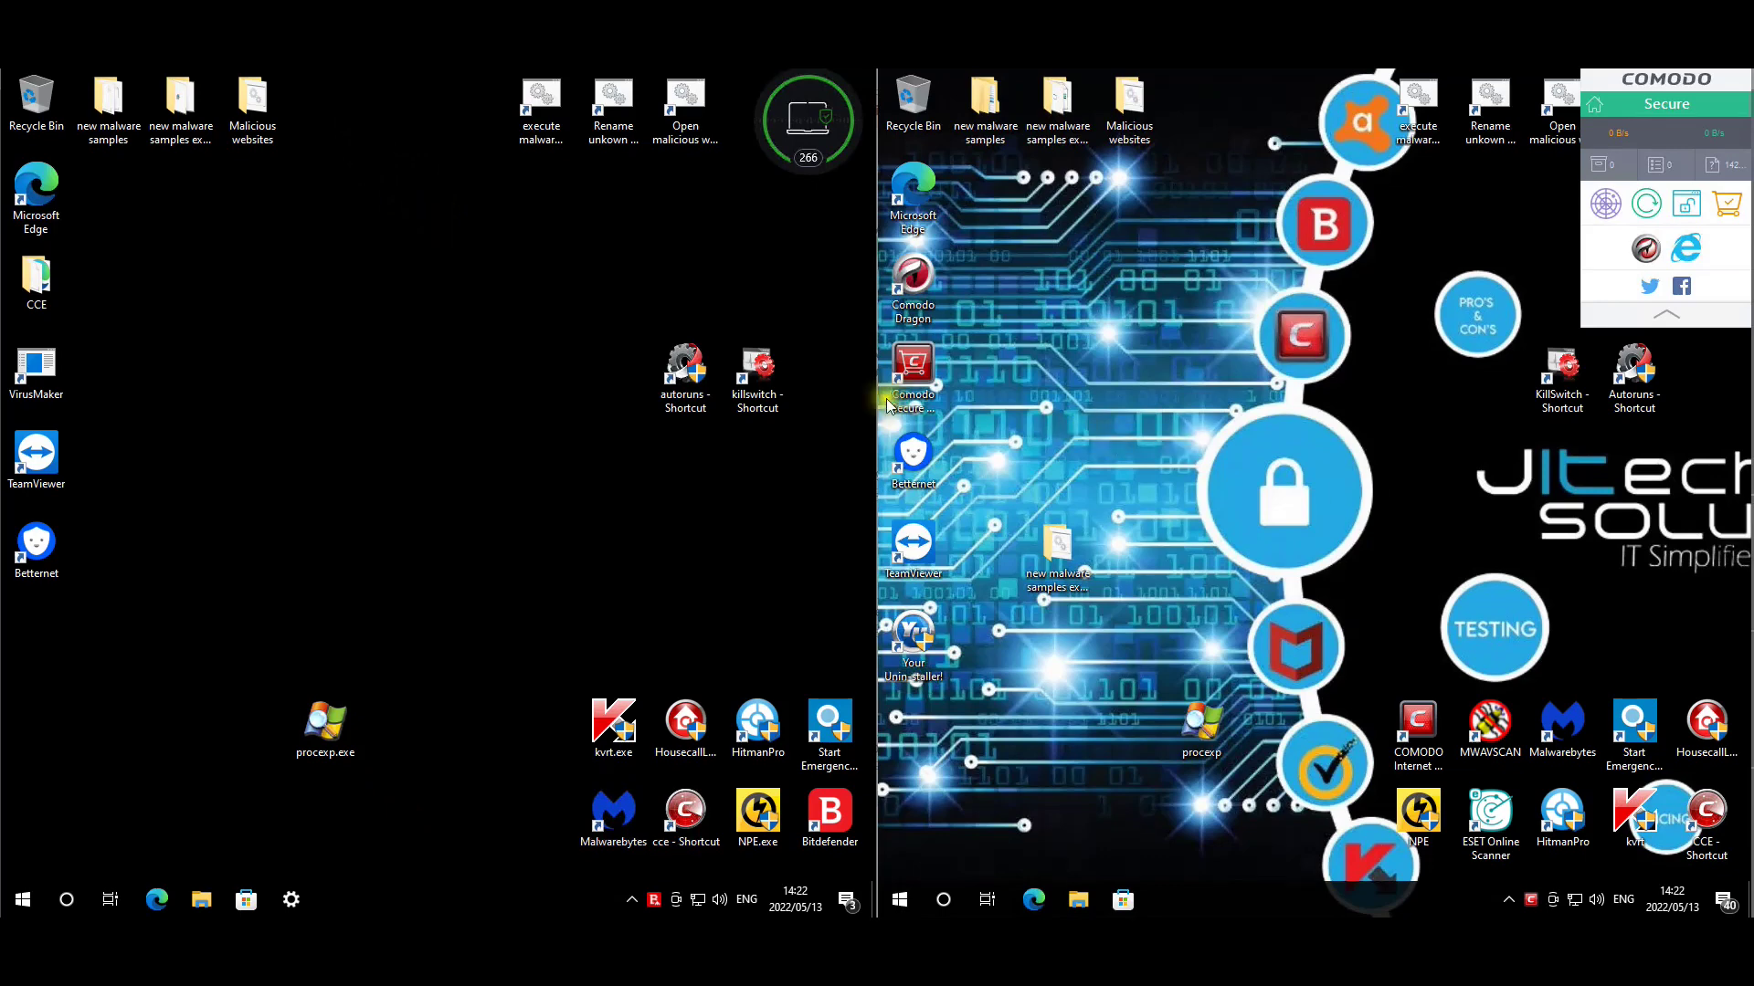
pyautogui.click(659, 287)
# Examine the file types in the "new malware samples extracted" desktop folder on the Bitdefender machine and close the folder.
pyautogui.doubleClick(199, 84)
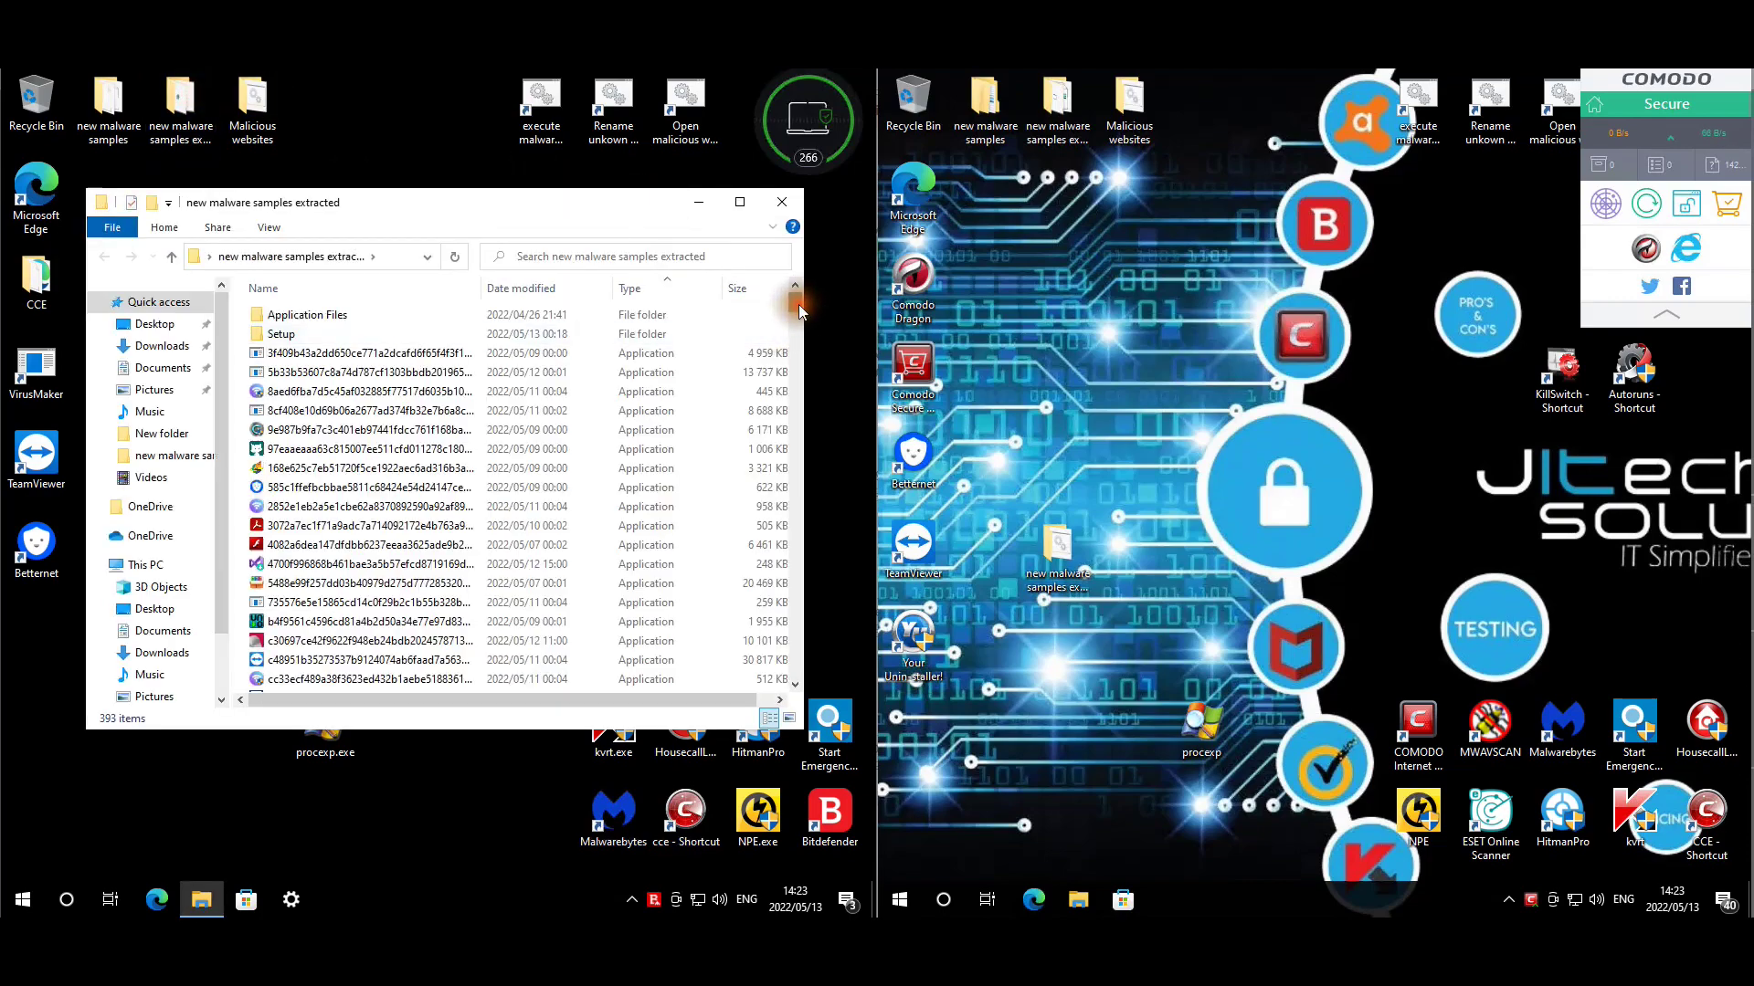
pyautogui.scroll(-10, 783, 447)
pyautogui.scroll(-15, 784, 447)
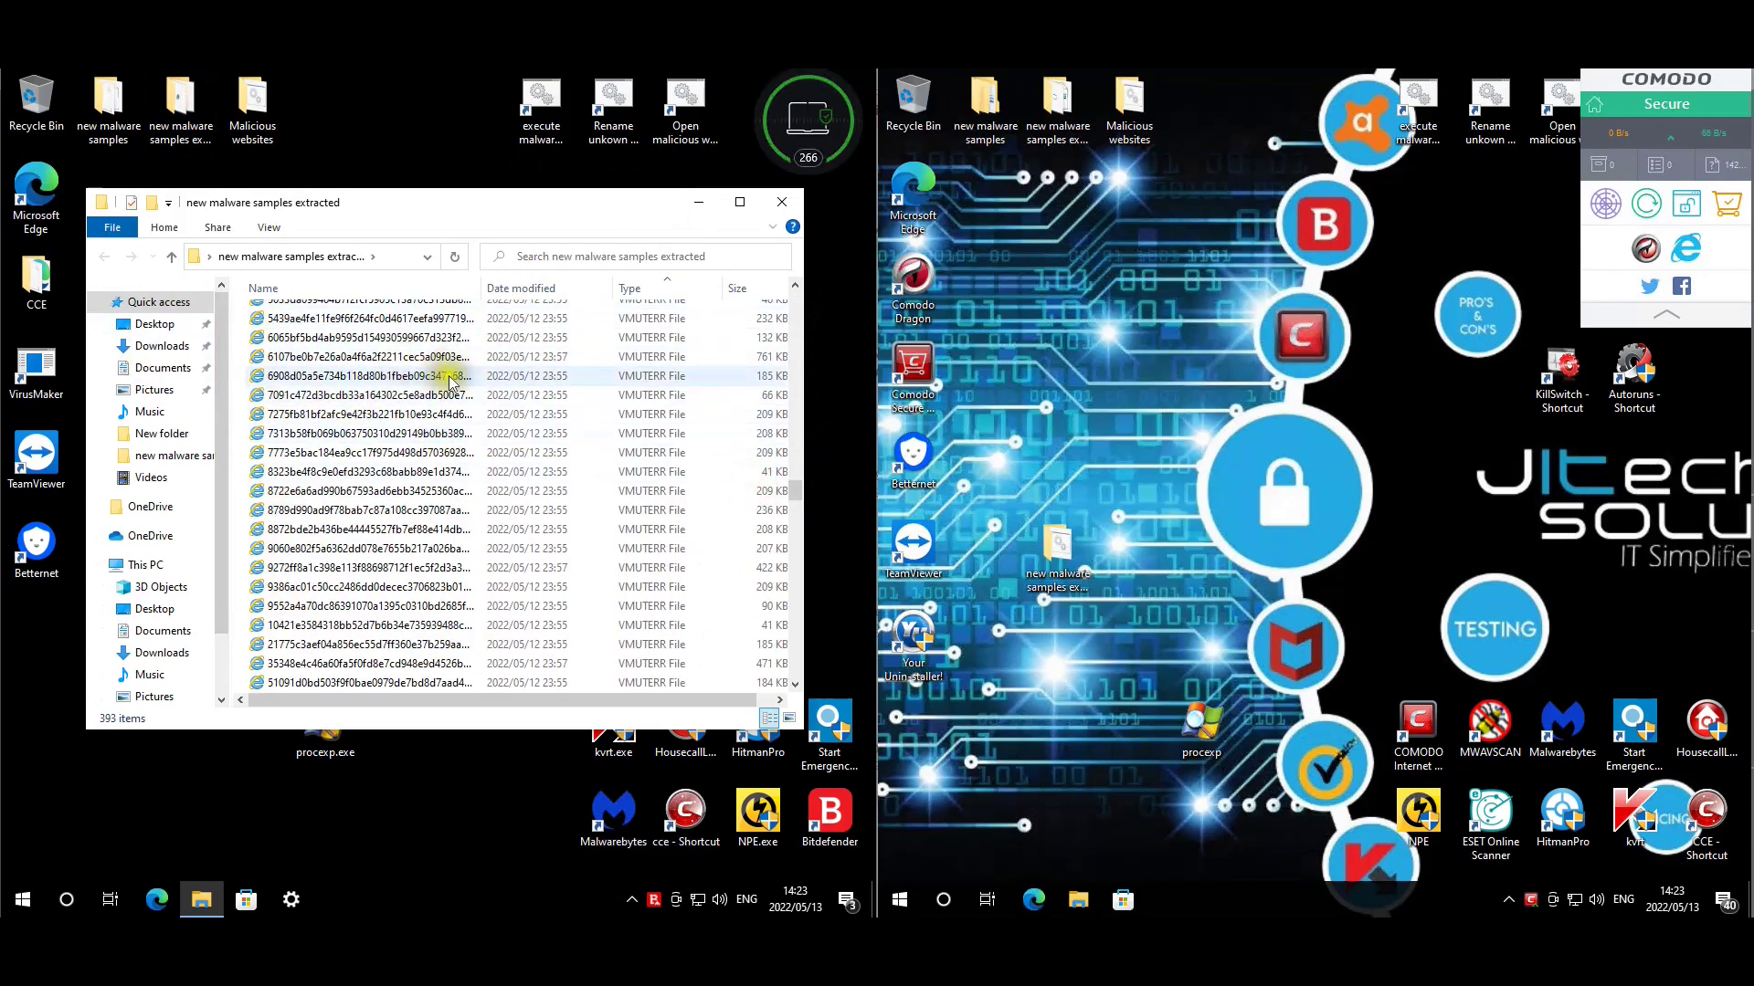
pyautogui.moveTo(795, 488); pyautogui.dragTo(804, 667)
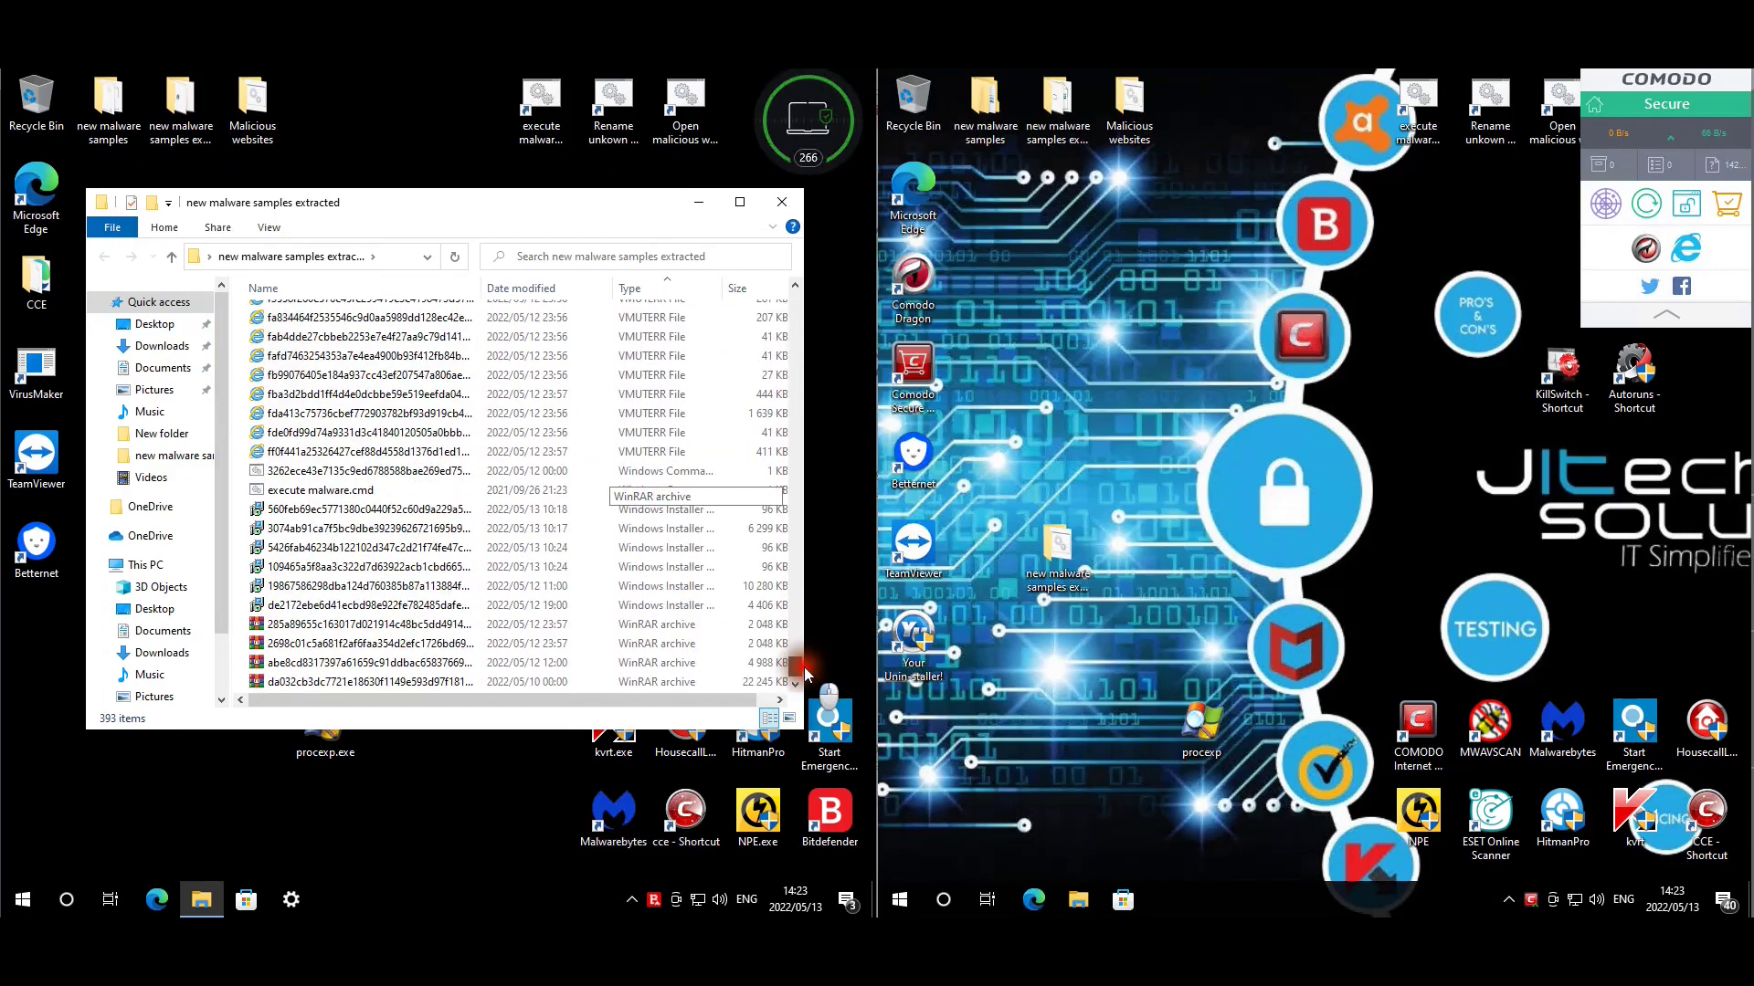
pyautogui.click(402, 393)
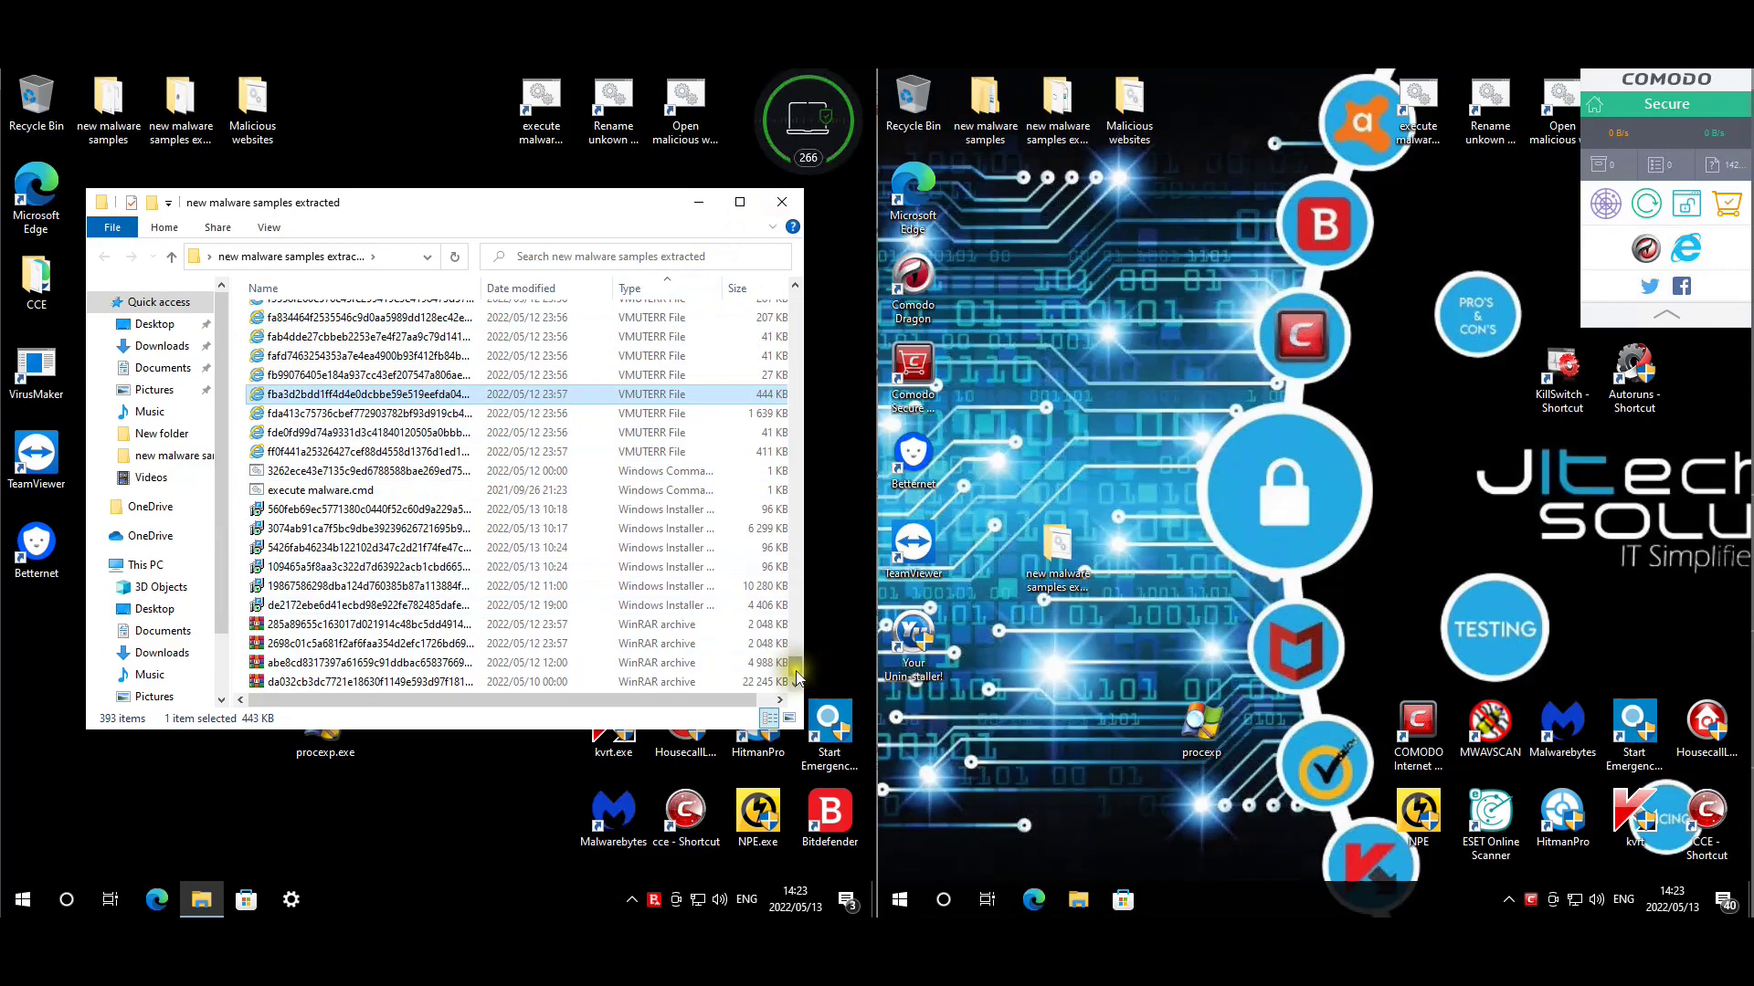
pyautogui.moveTo(793, 671); pyautogui.dragTo(785, 492)
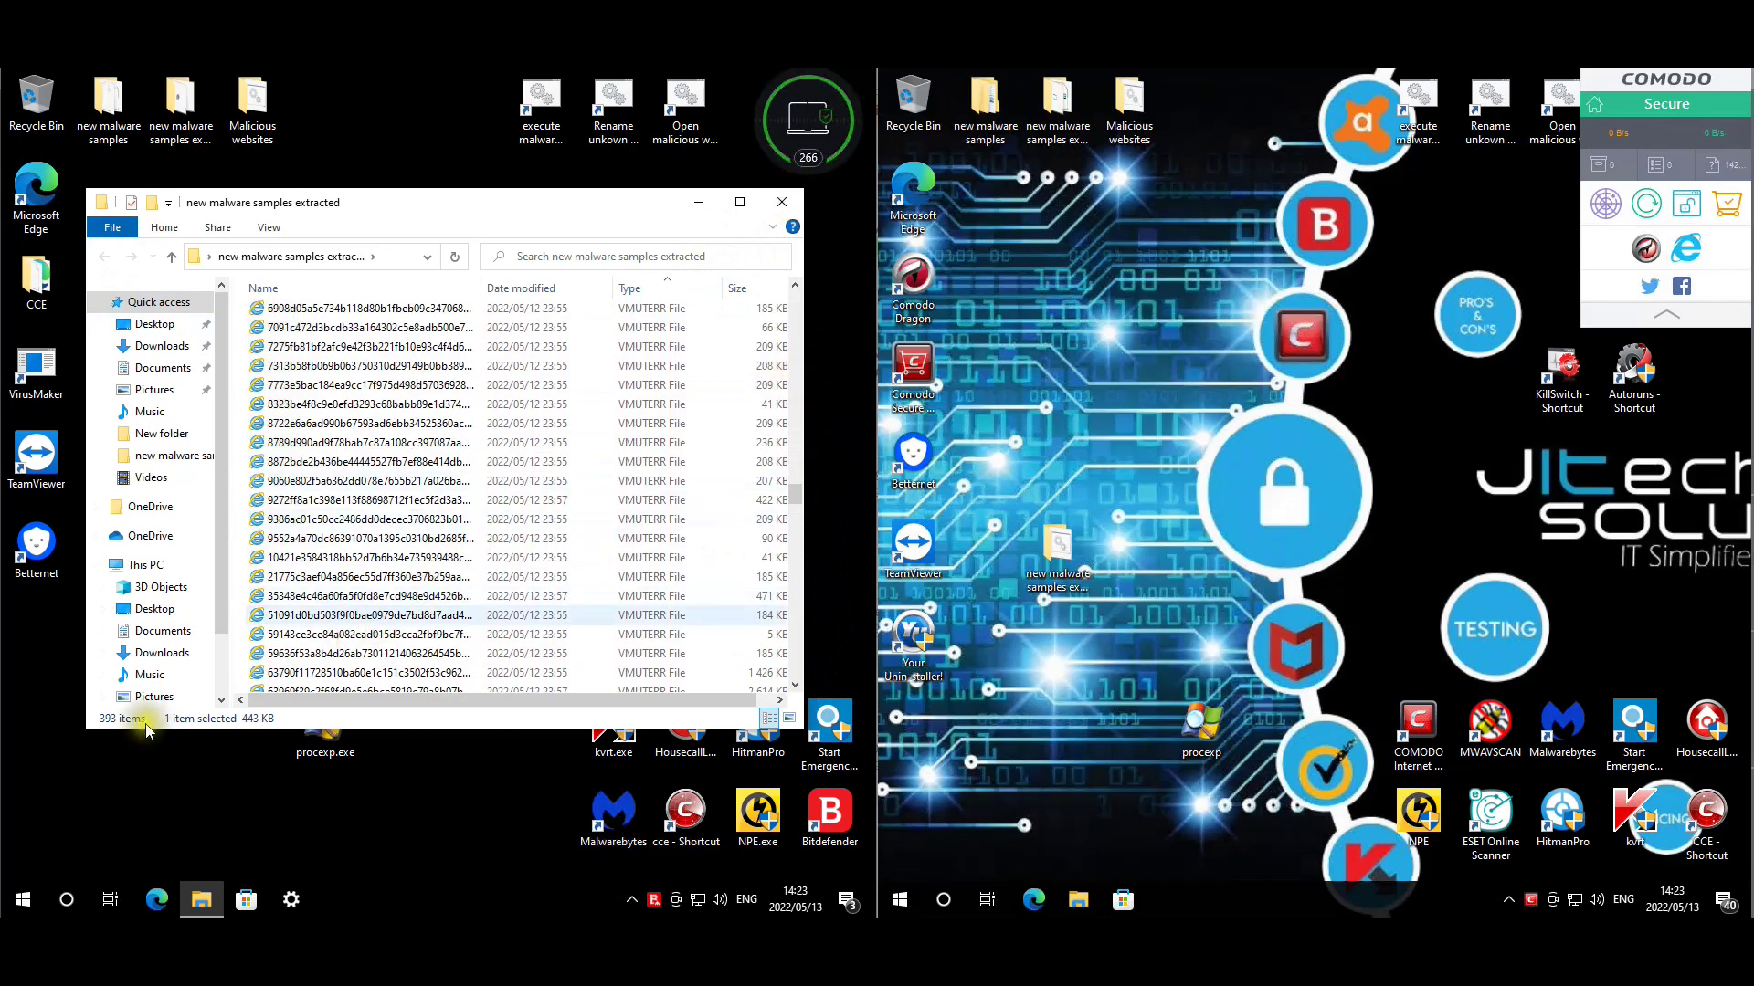
pyautogui.click(782, 202)
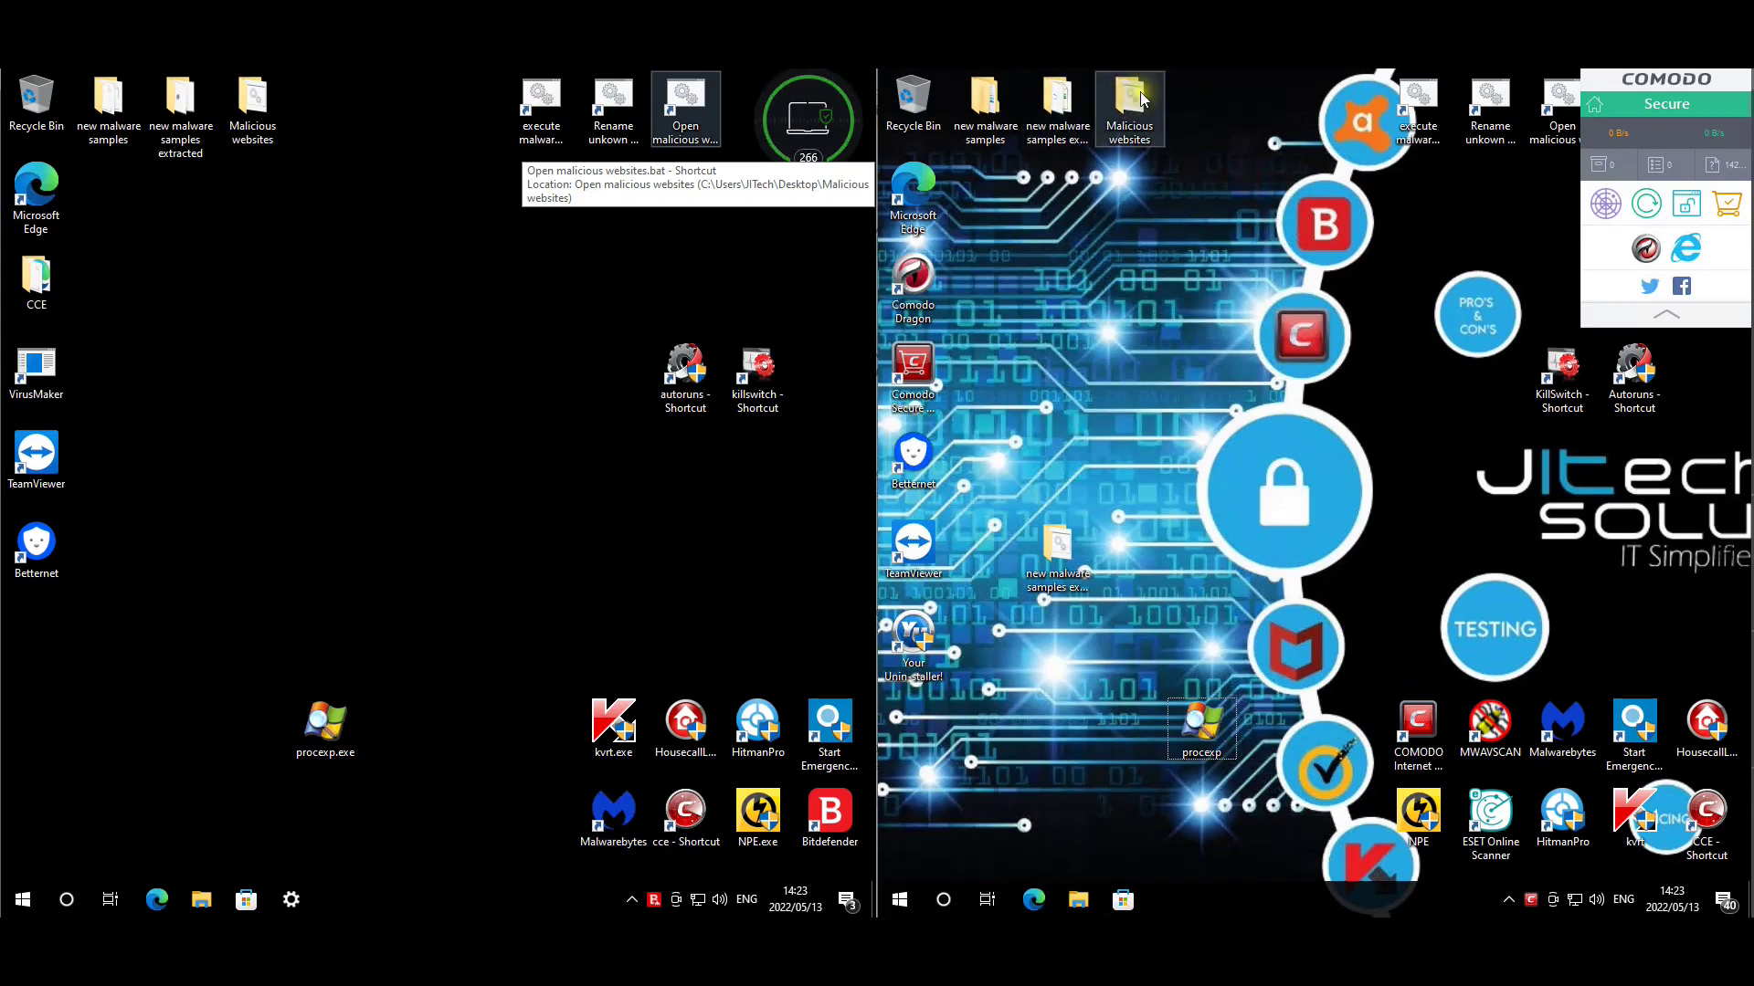
# Examine the remaining files in the "new malware samples exctracted" desktop folder on the Comodo machine and close the folder.
pyautogui.doubleClick(1061, 95)
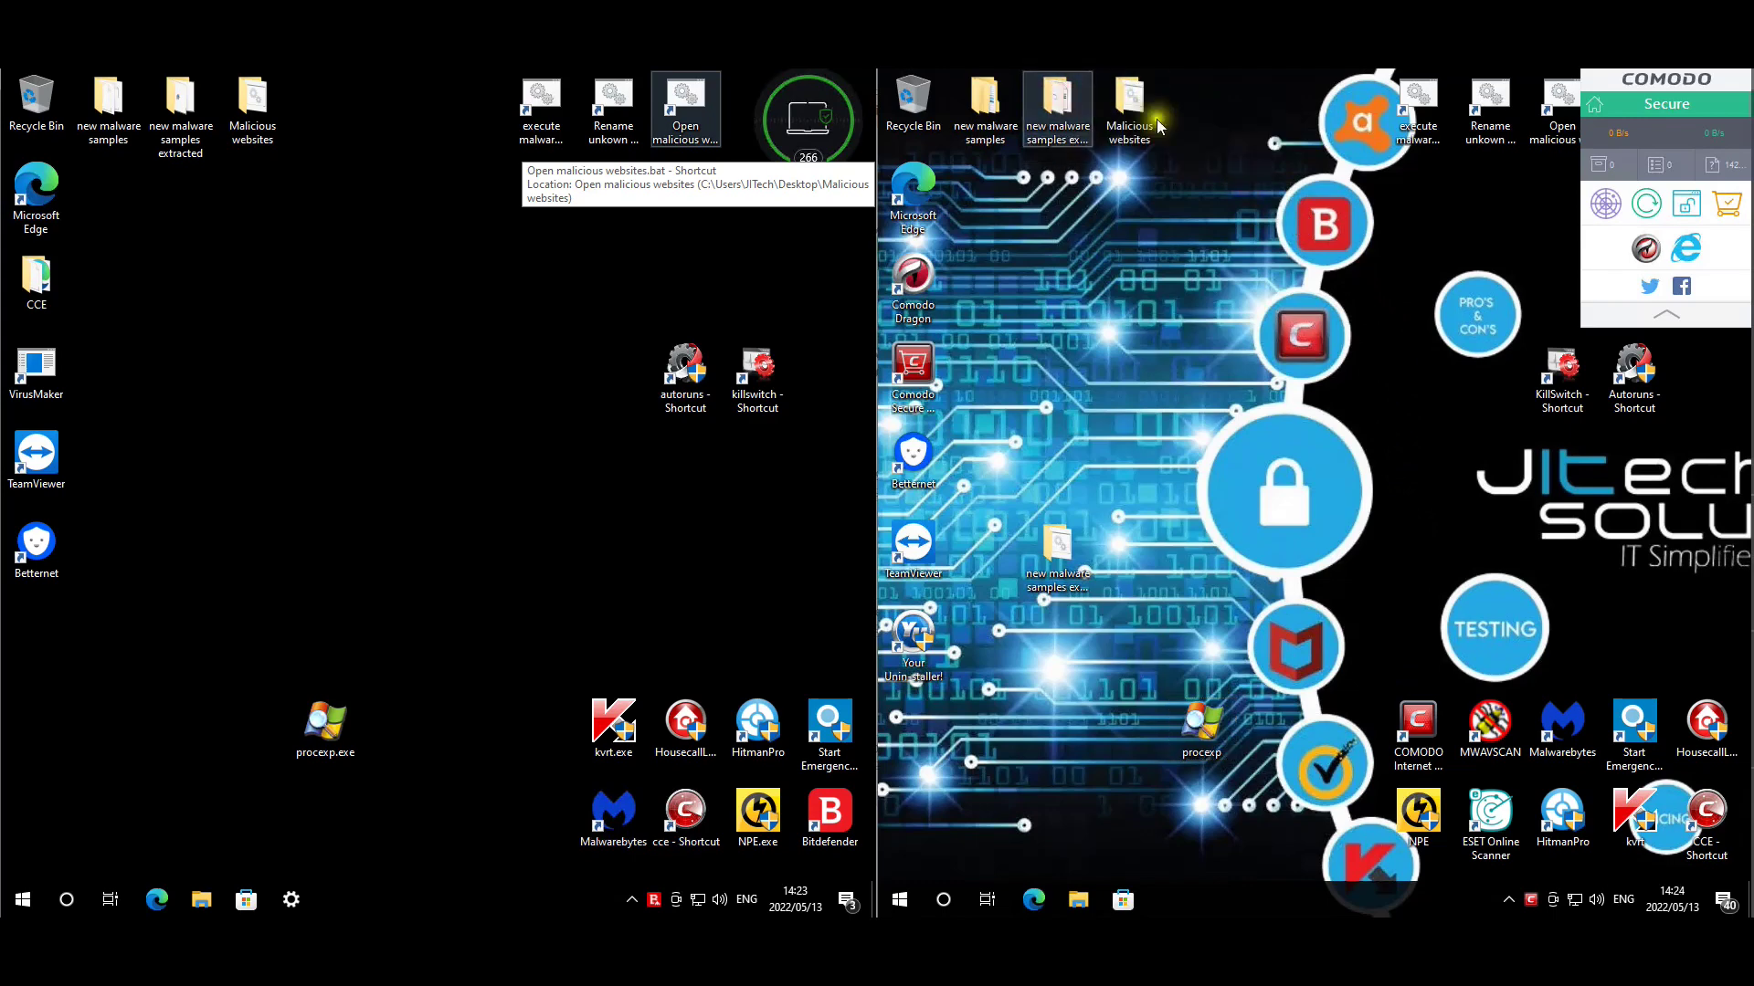
pyautogui.moveTo(1280, 250); pyautogui.dragTo(1297, 189)
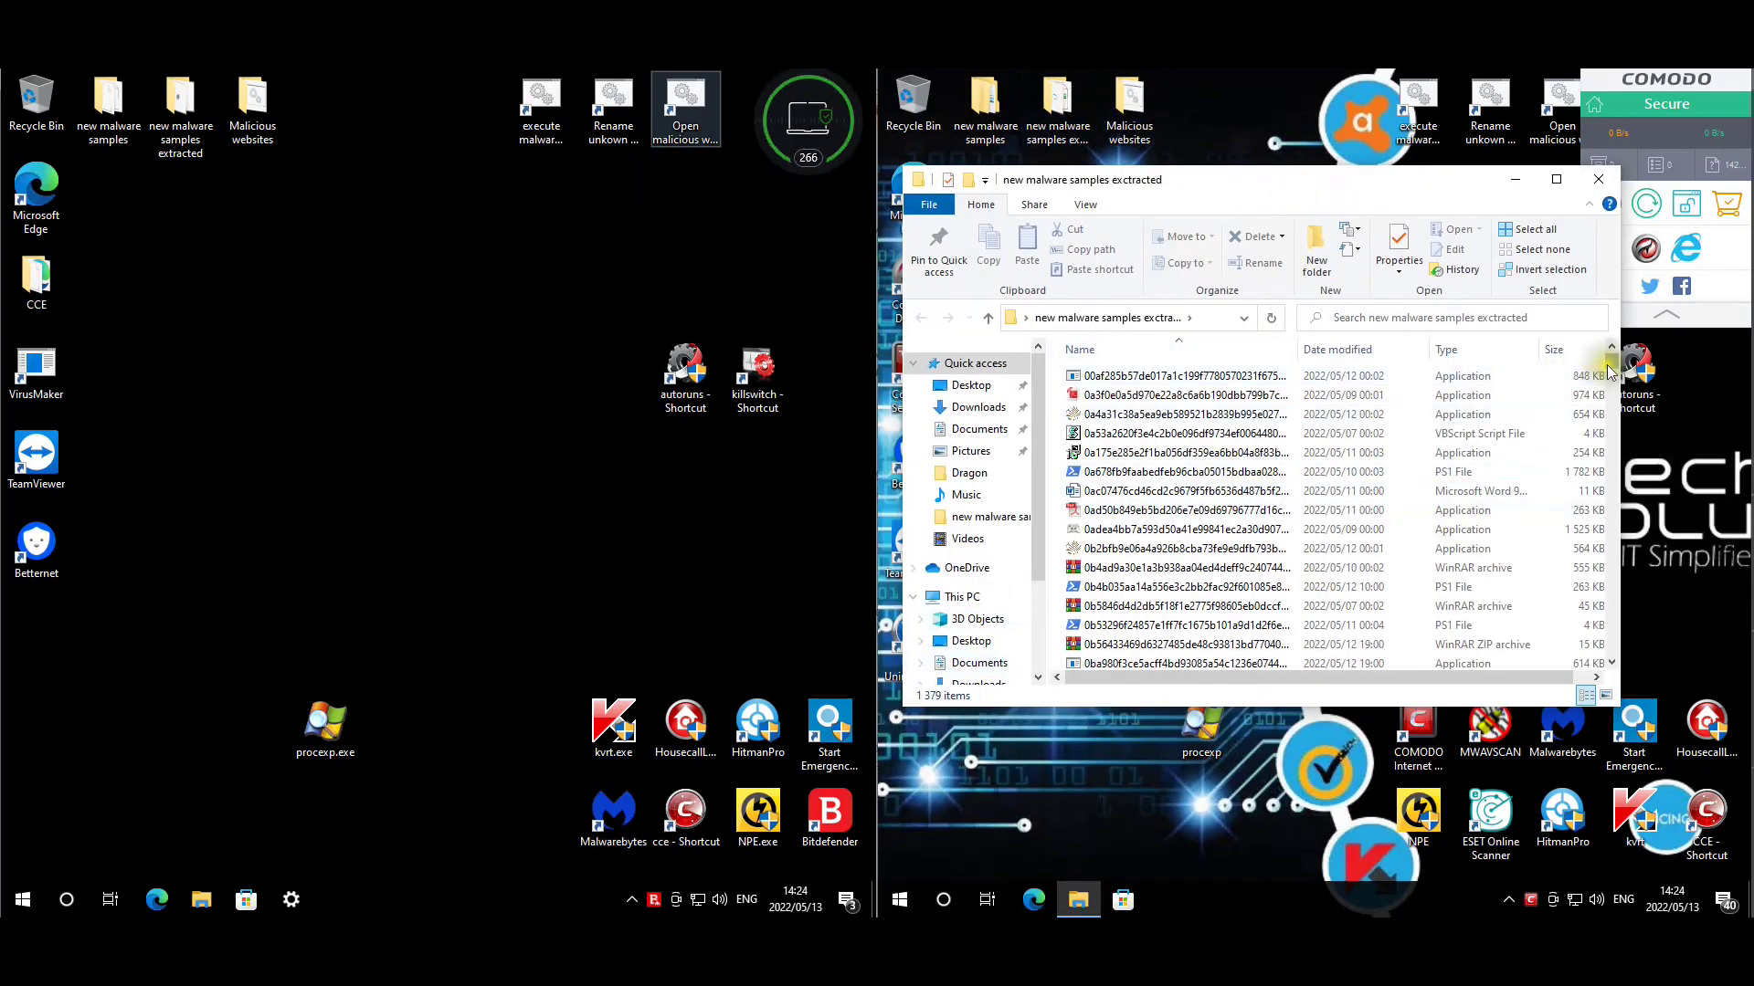
pyautogui.moveTo(1610, 364); pyautogui.dragTo(1609, 484)
pyautogui.moveTo(1583, 594); pyautogui.dragTo(1616, 678)
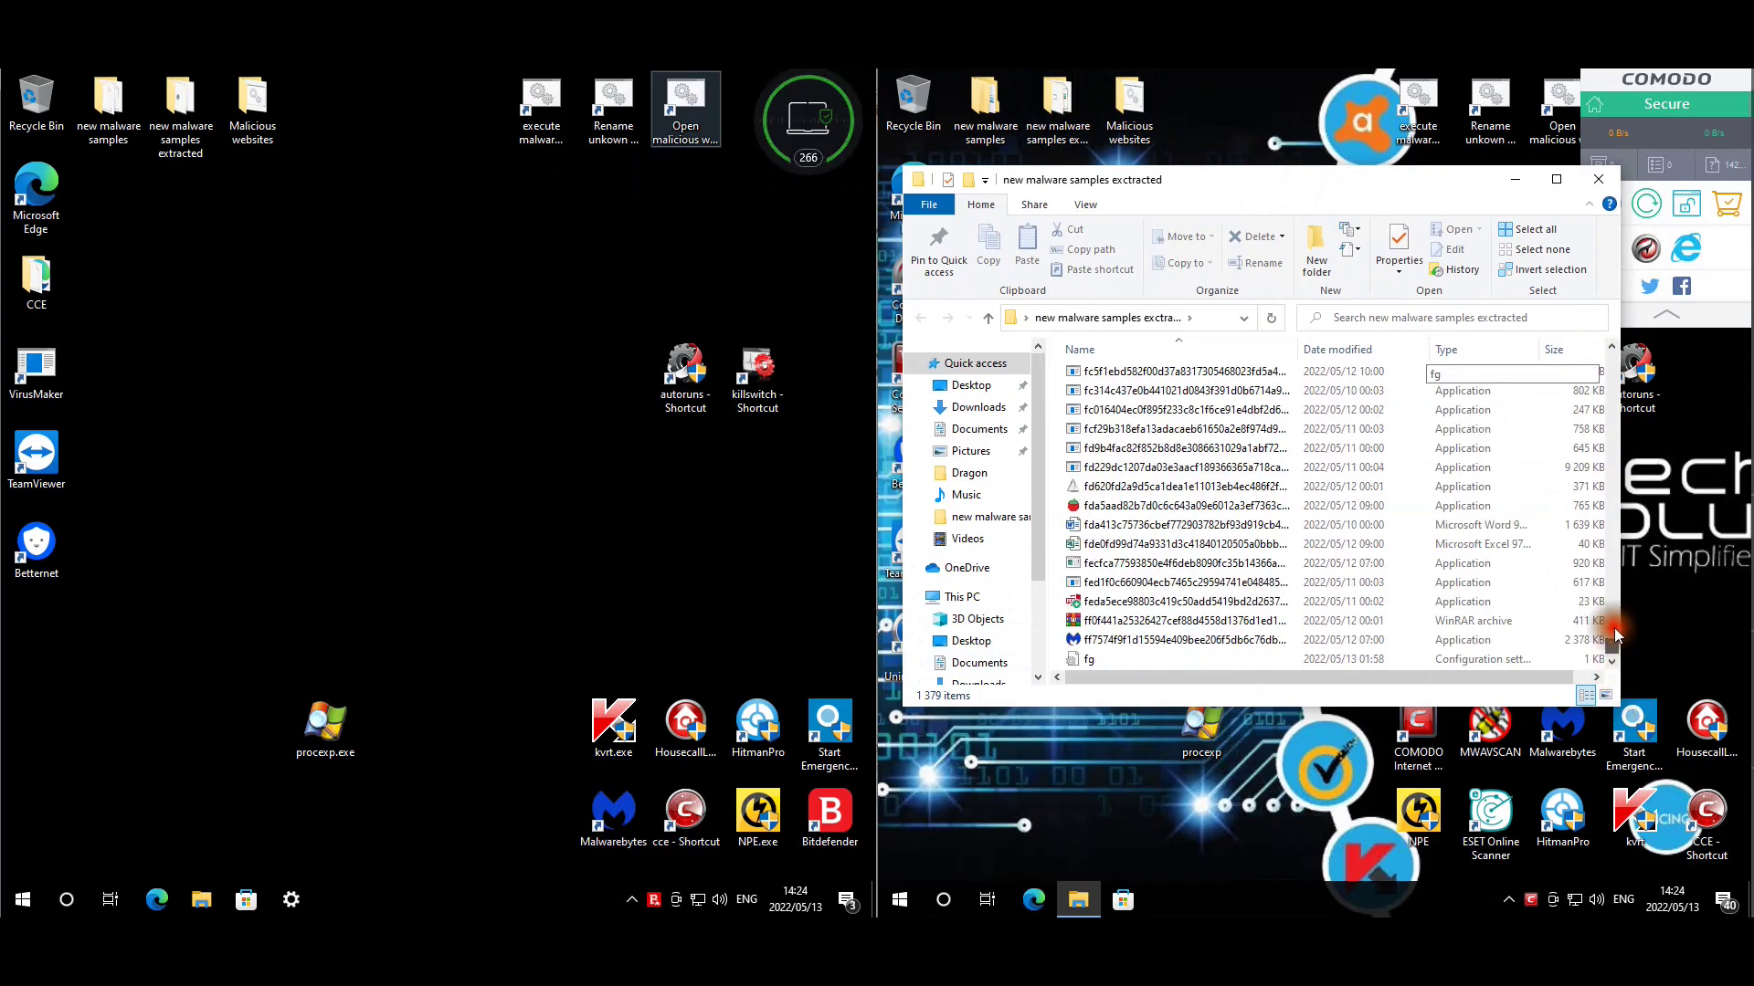
pyautogui.click(1600, 178)
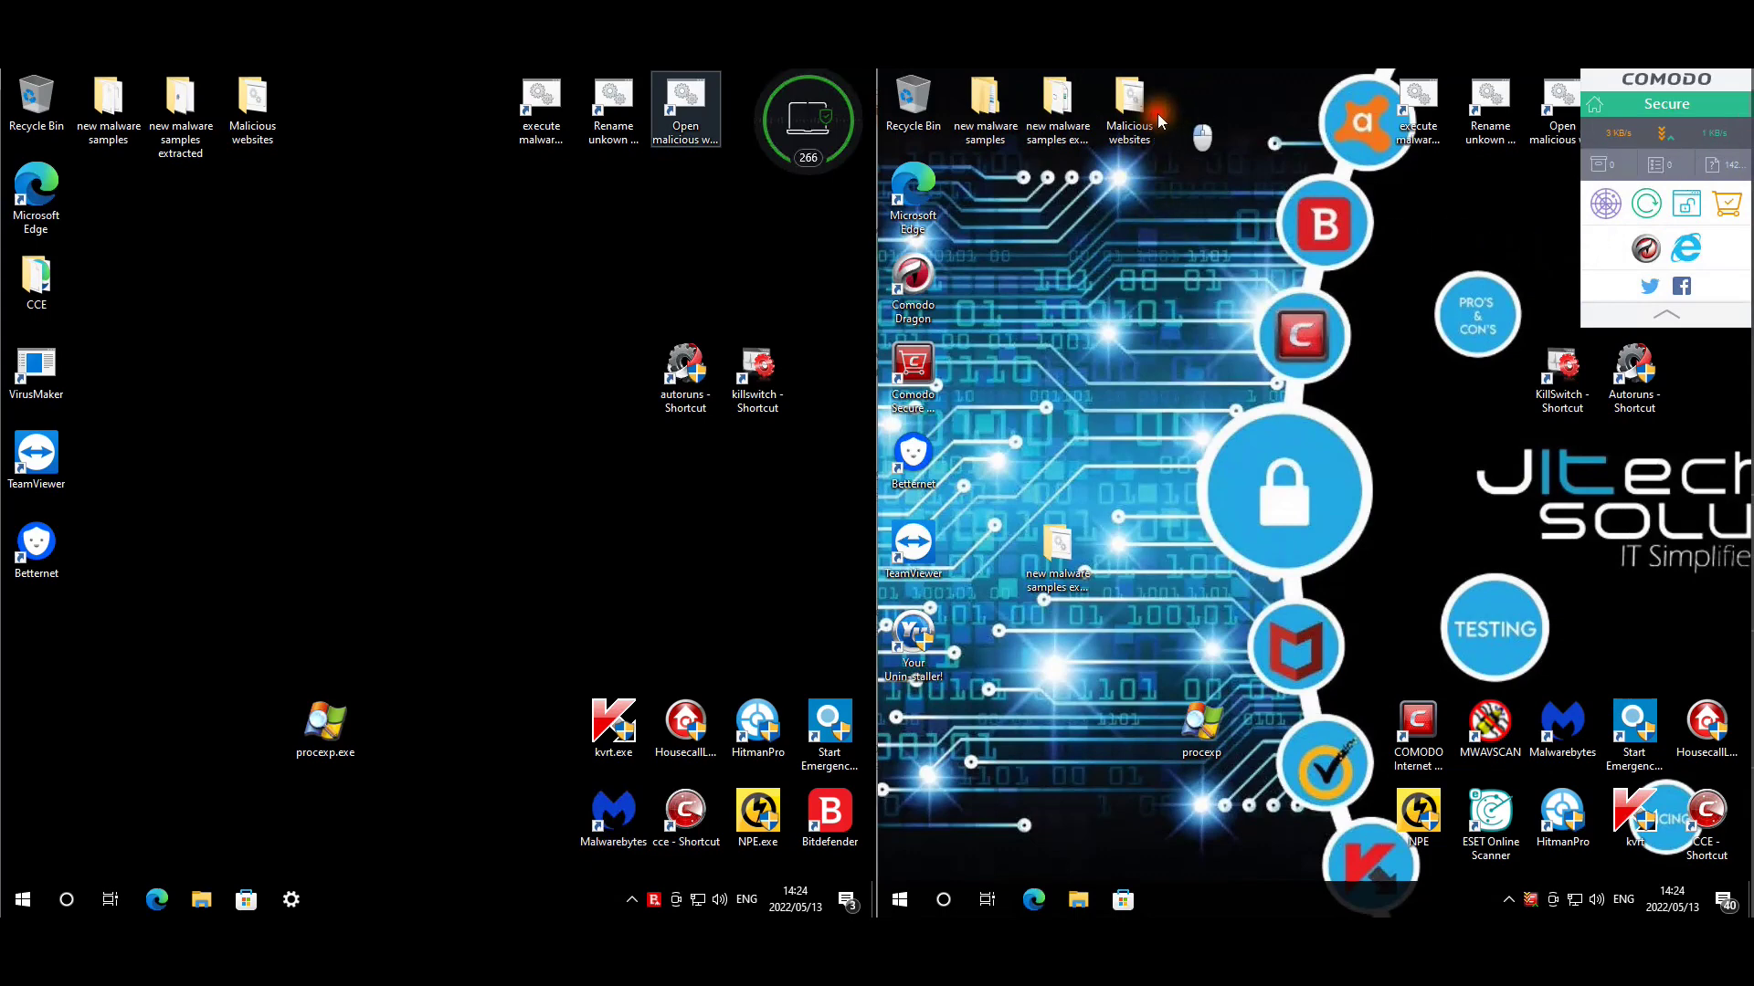
pyautogui.moveTo(1215, 104); pyautogui.dragTo(996, 149)
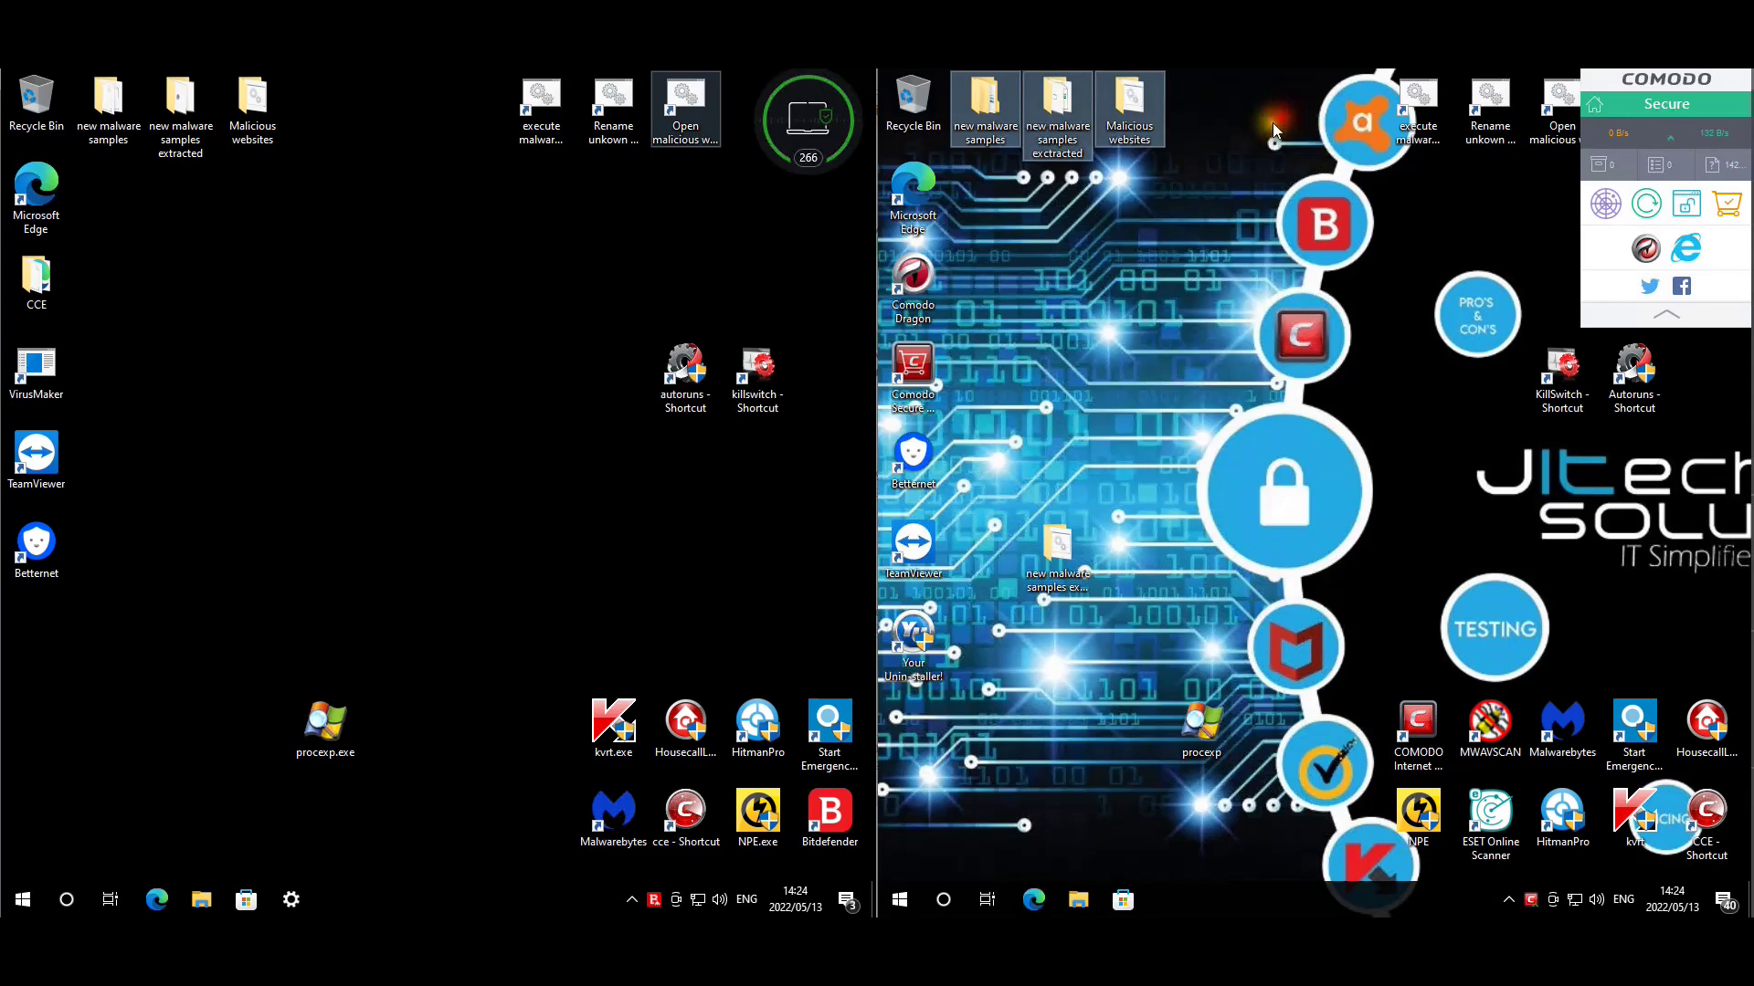
pyautogui.click(1290, 124)
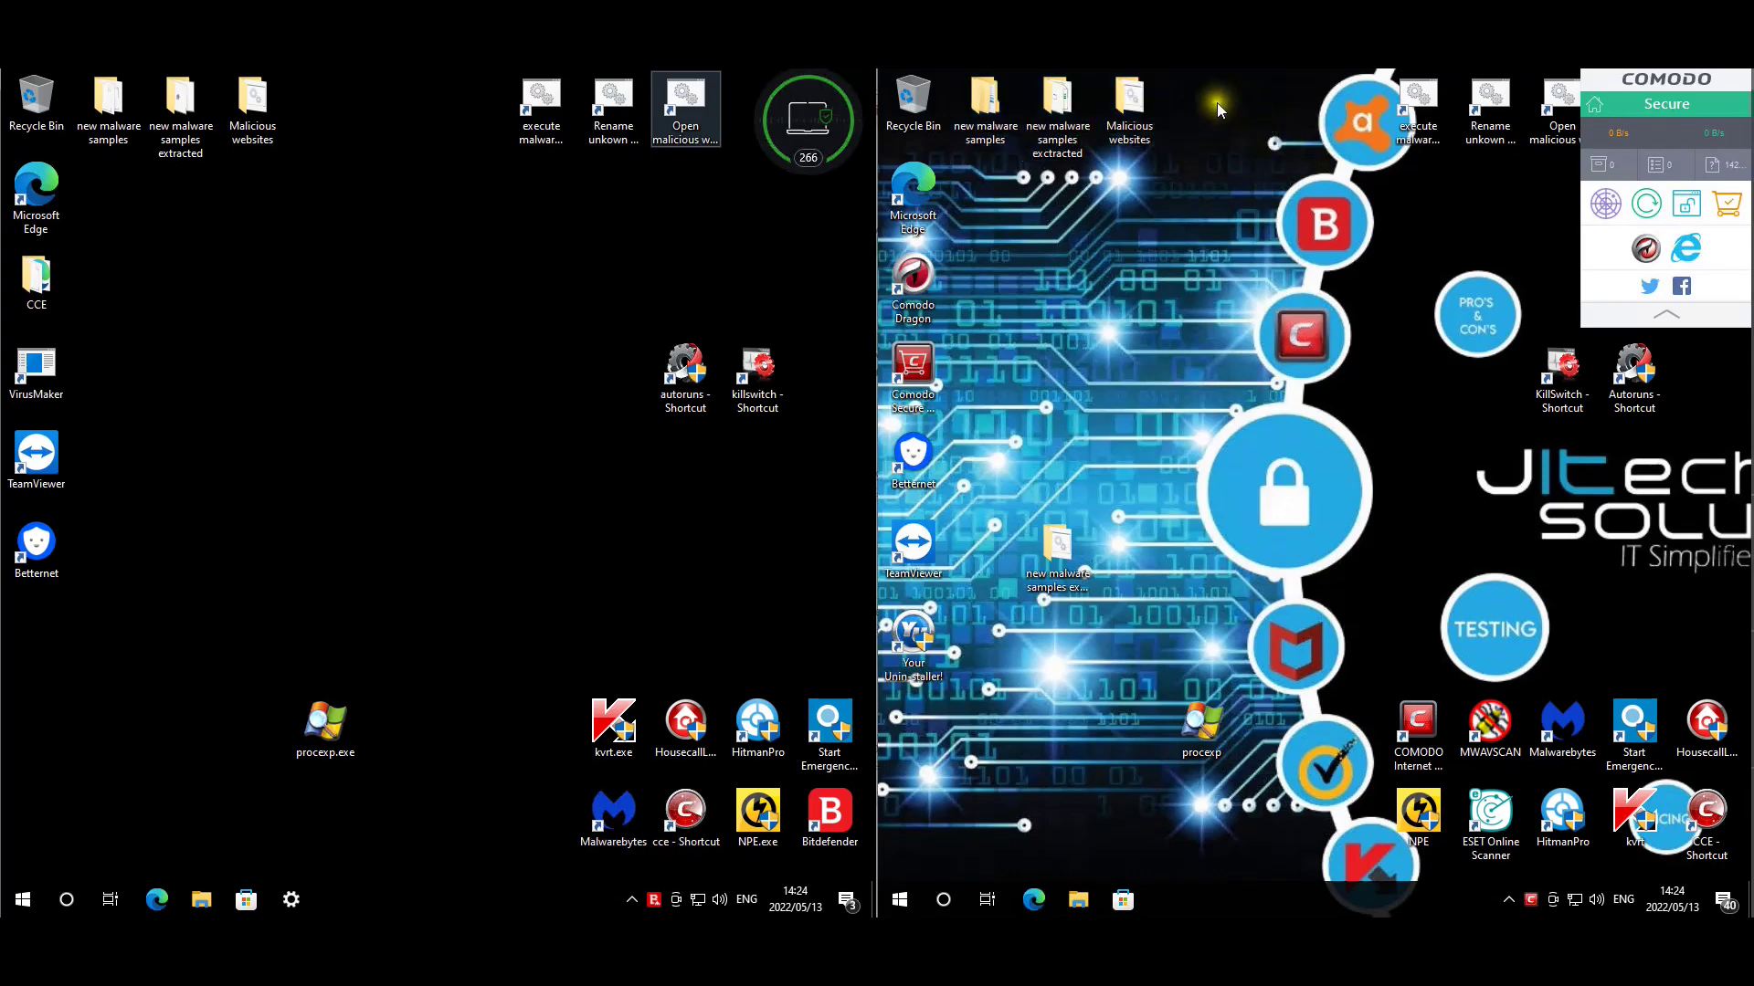